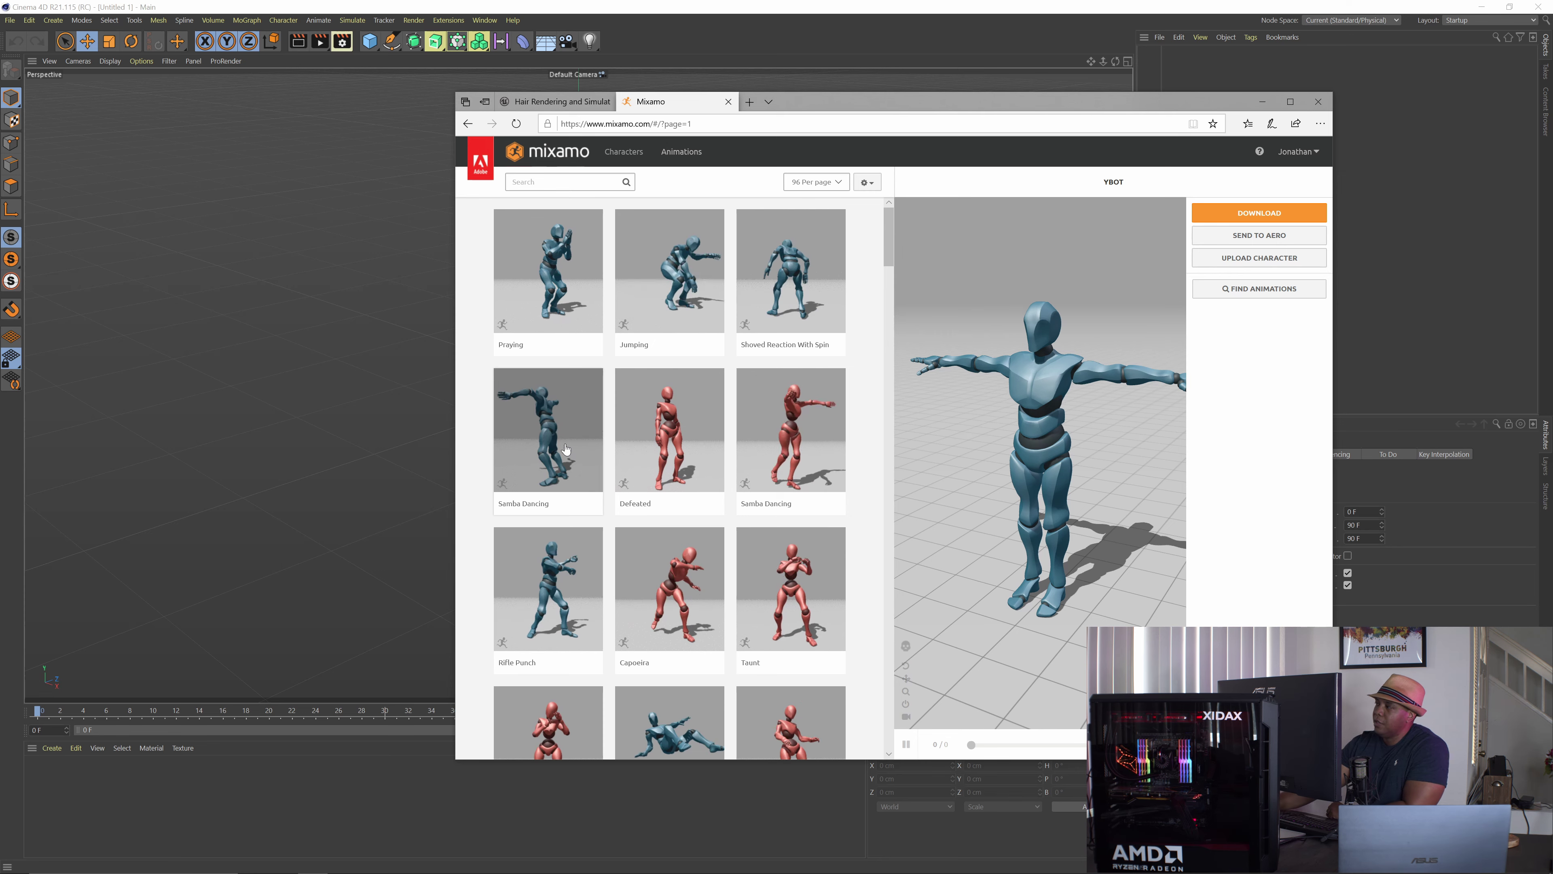
Search the Mixamo animations for "t pose" and apply the T-Pose animation to the Ybot character.
left_click_drag(830, 109, 574, 96)
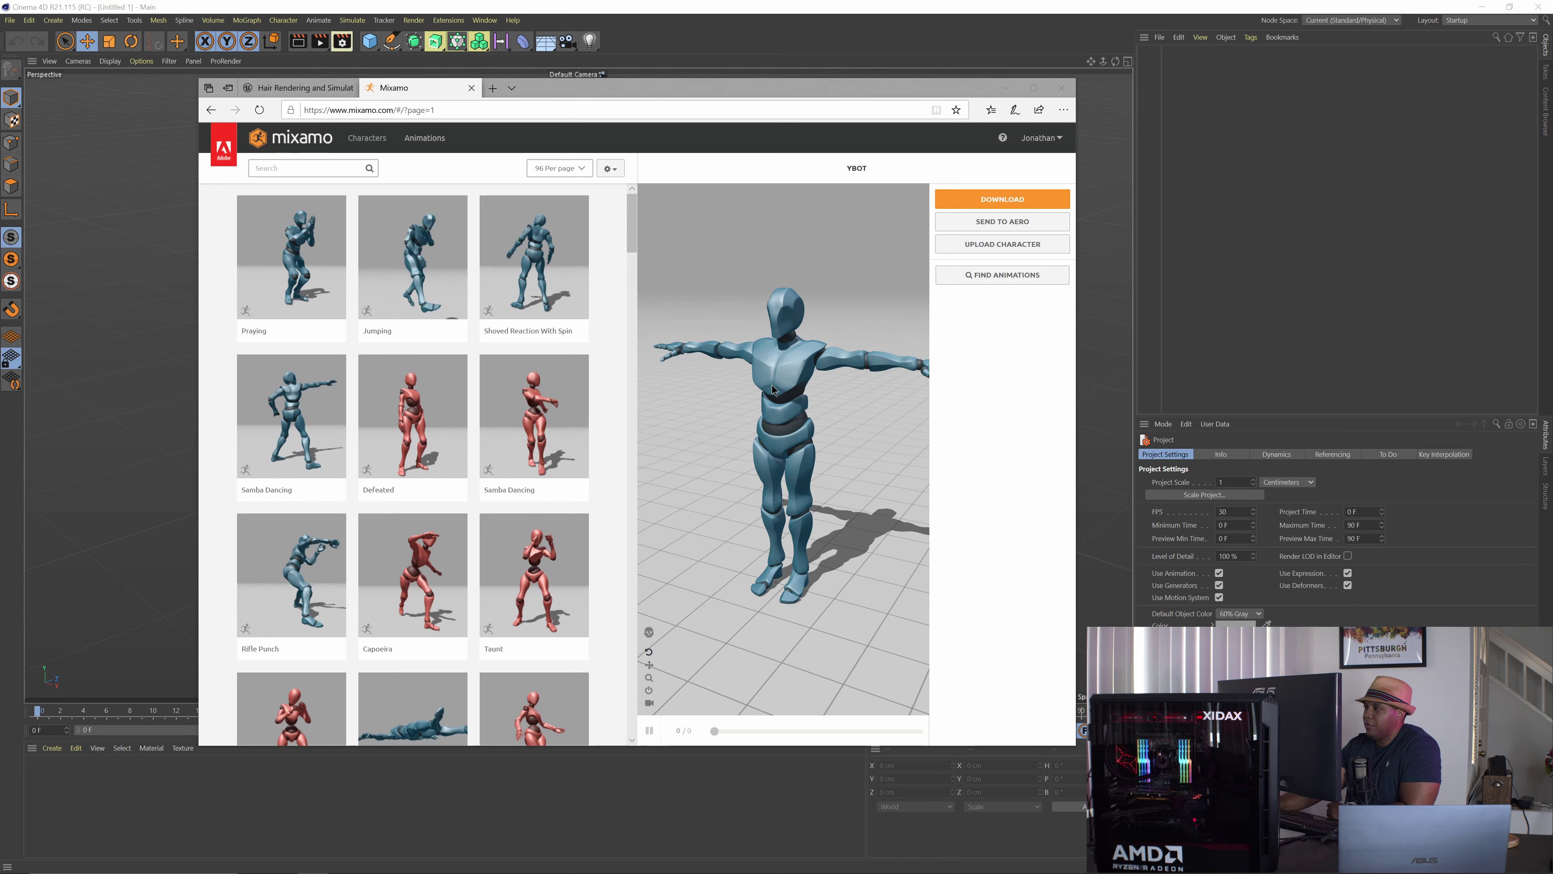
left_click_drag(705, 418, 792, 398)
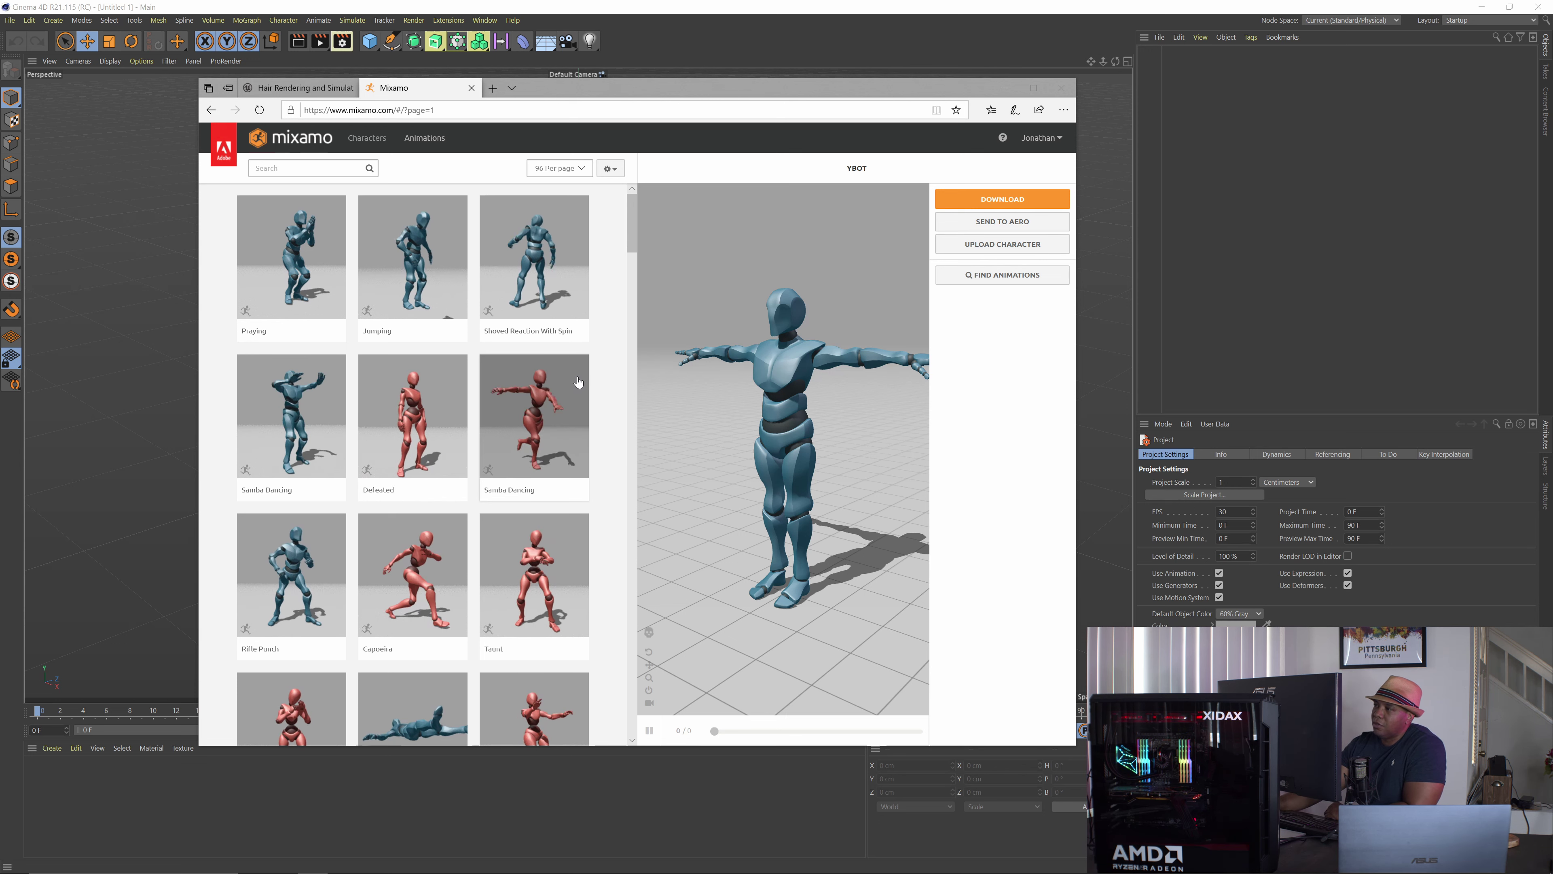
left_click(322, 169)
type("t")
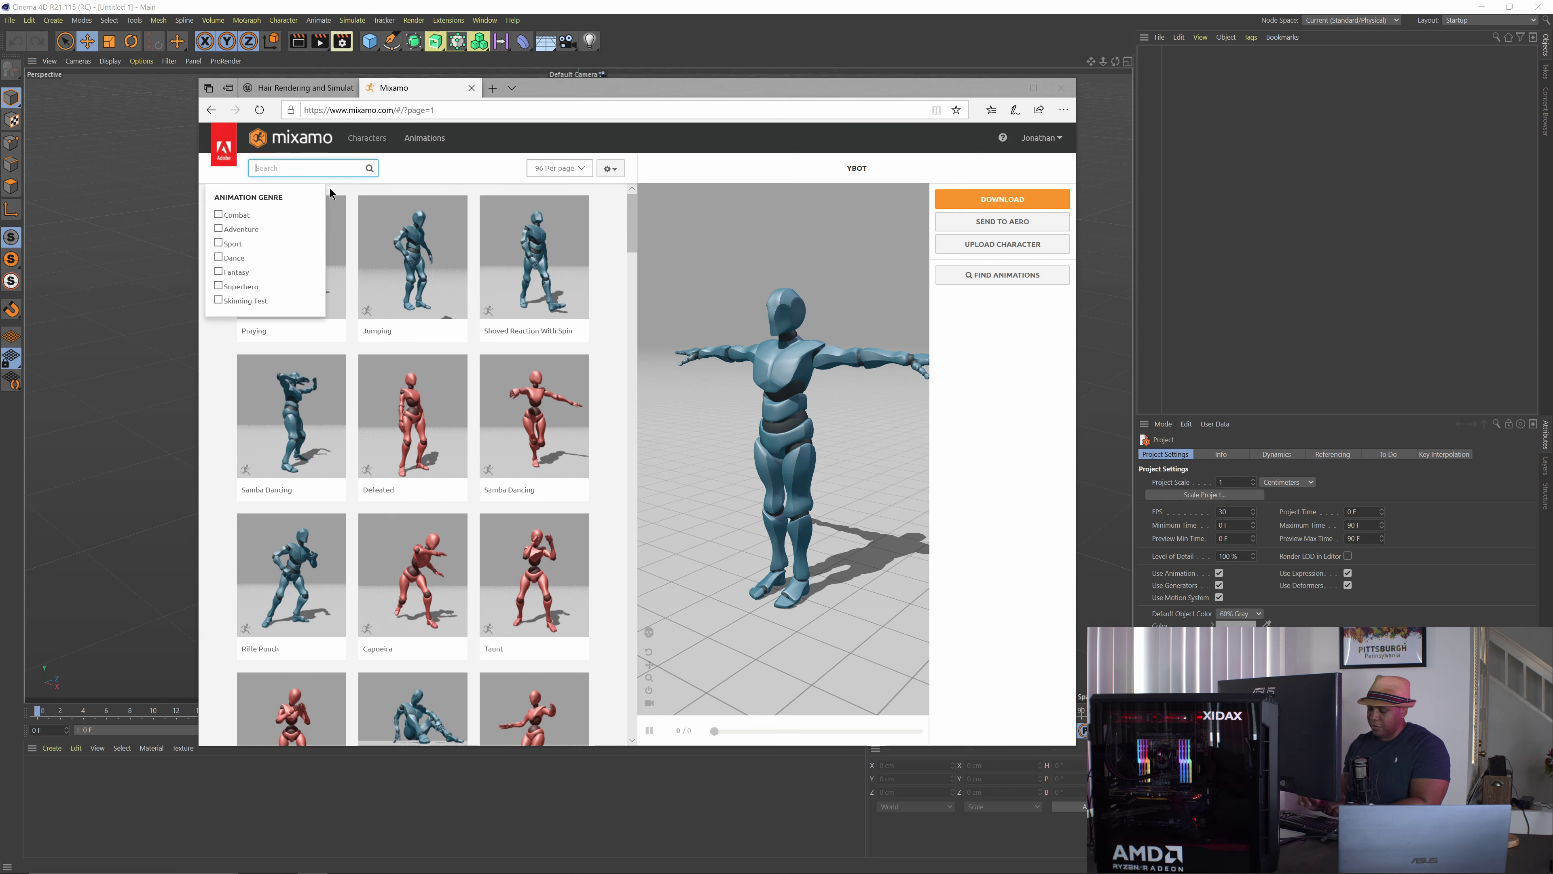
type(" pose")
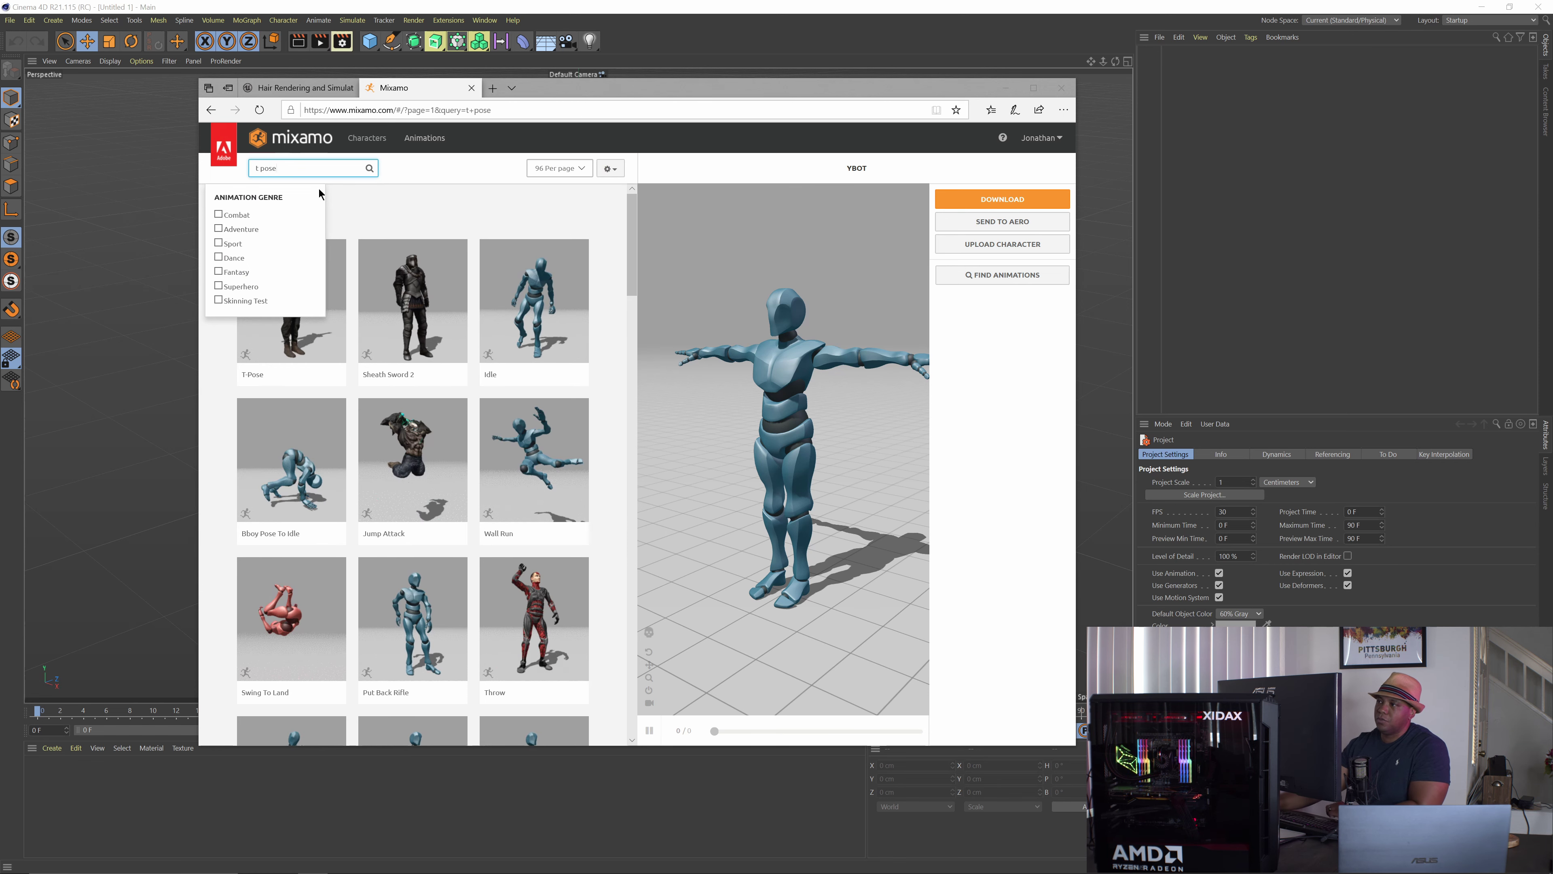
key("Return")
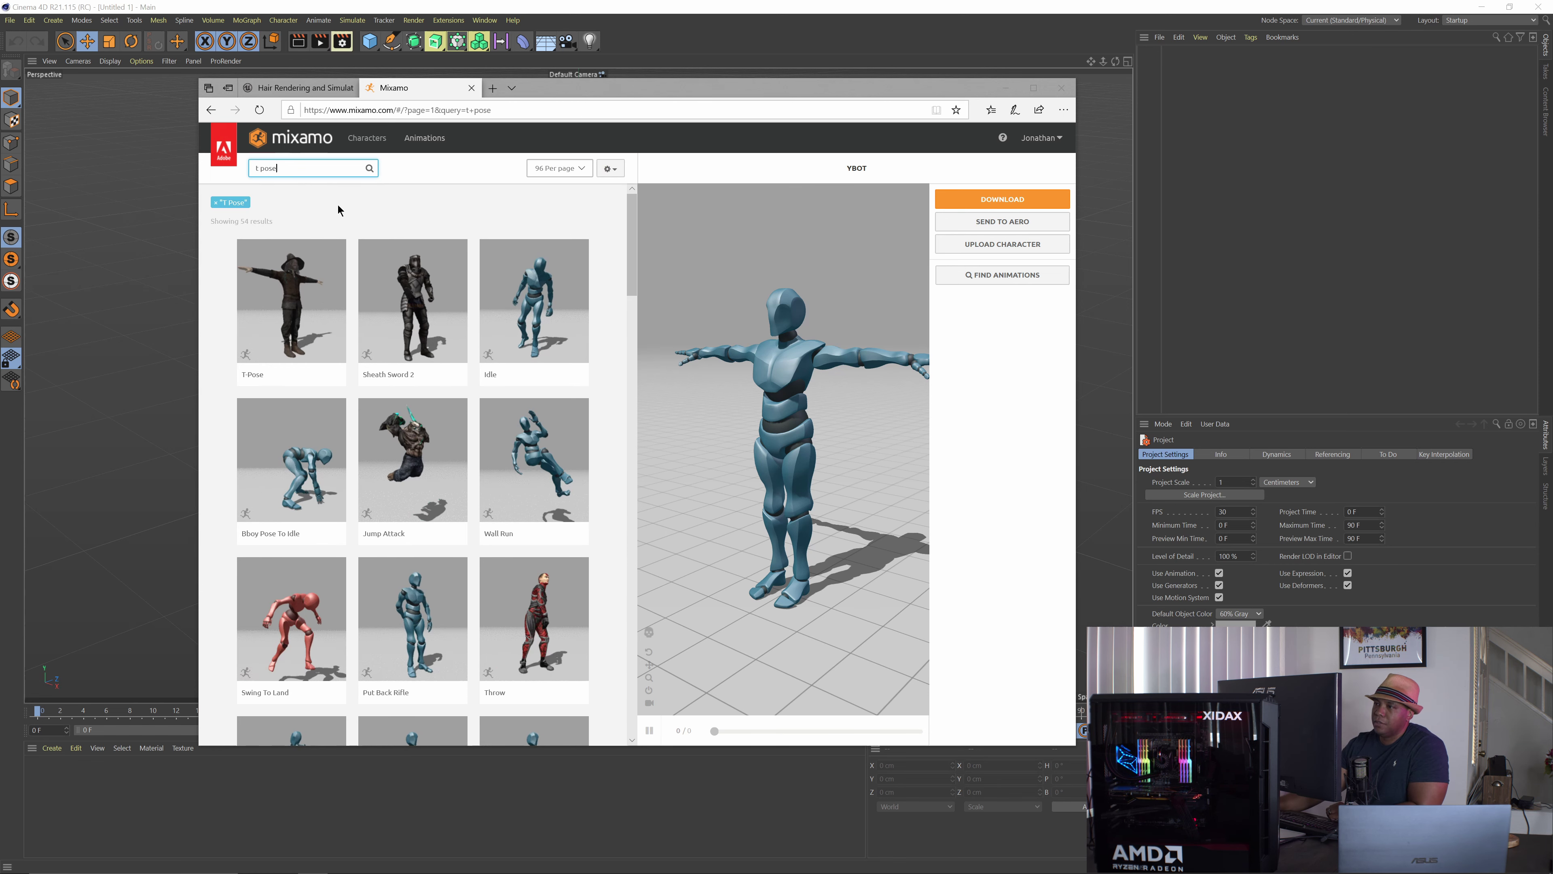
left_click(292, 303)
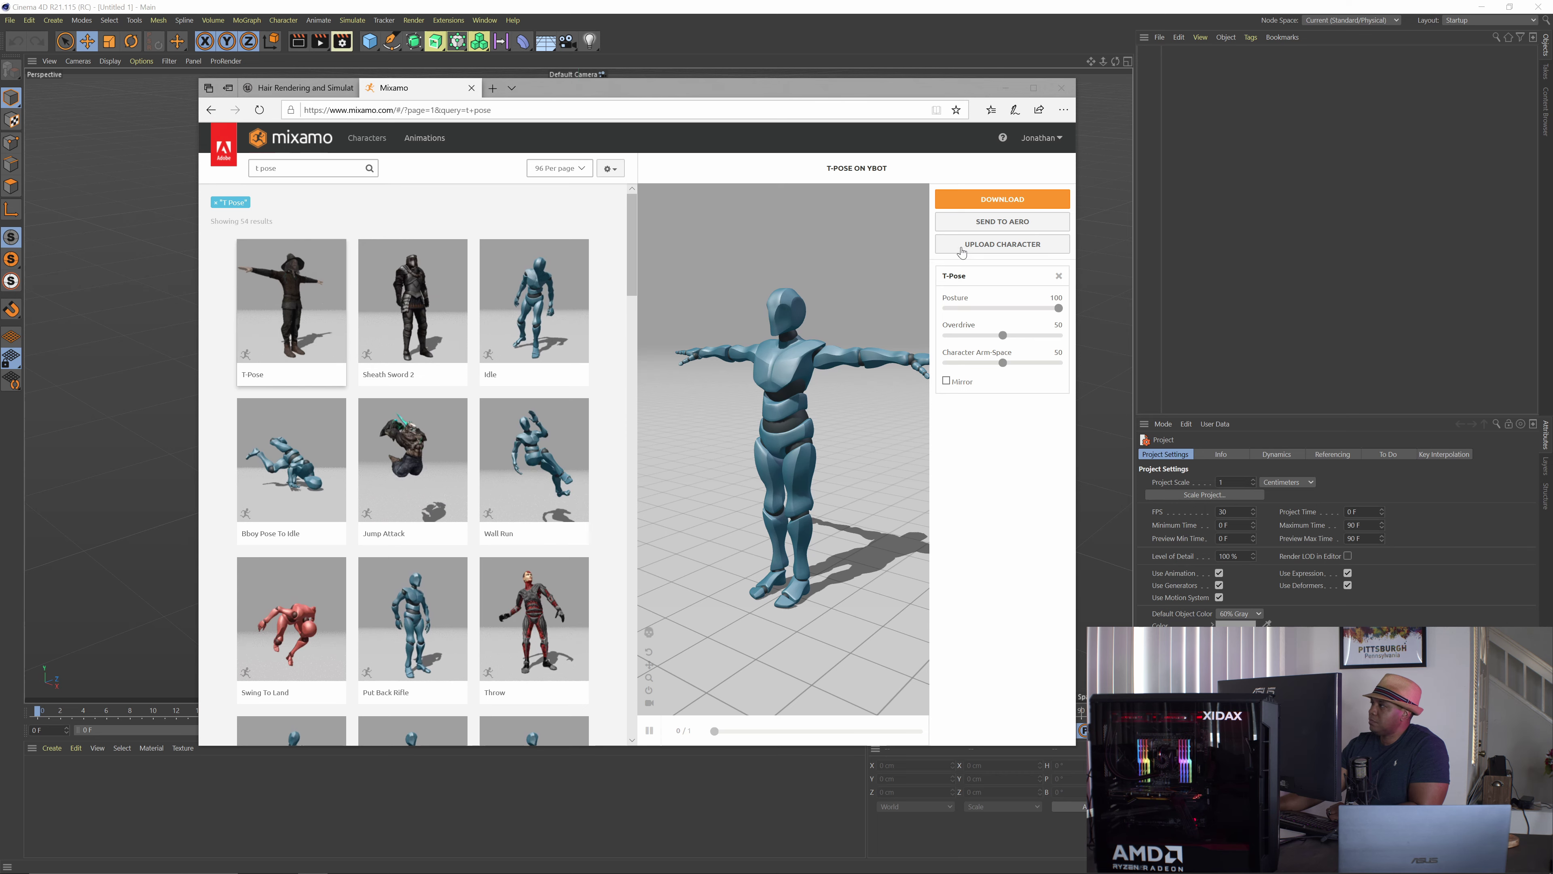
Download the T-Pose character as FBX with skin at 24 frames per second, without keyframe reduction.
left_click_drag(880, 379, 823, 395)
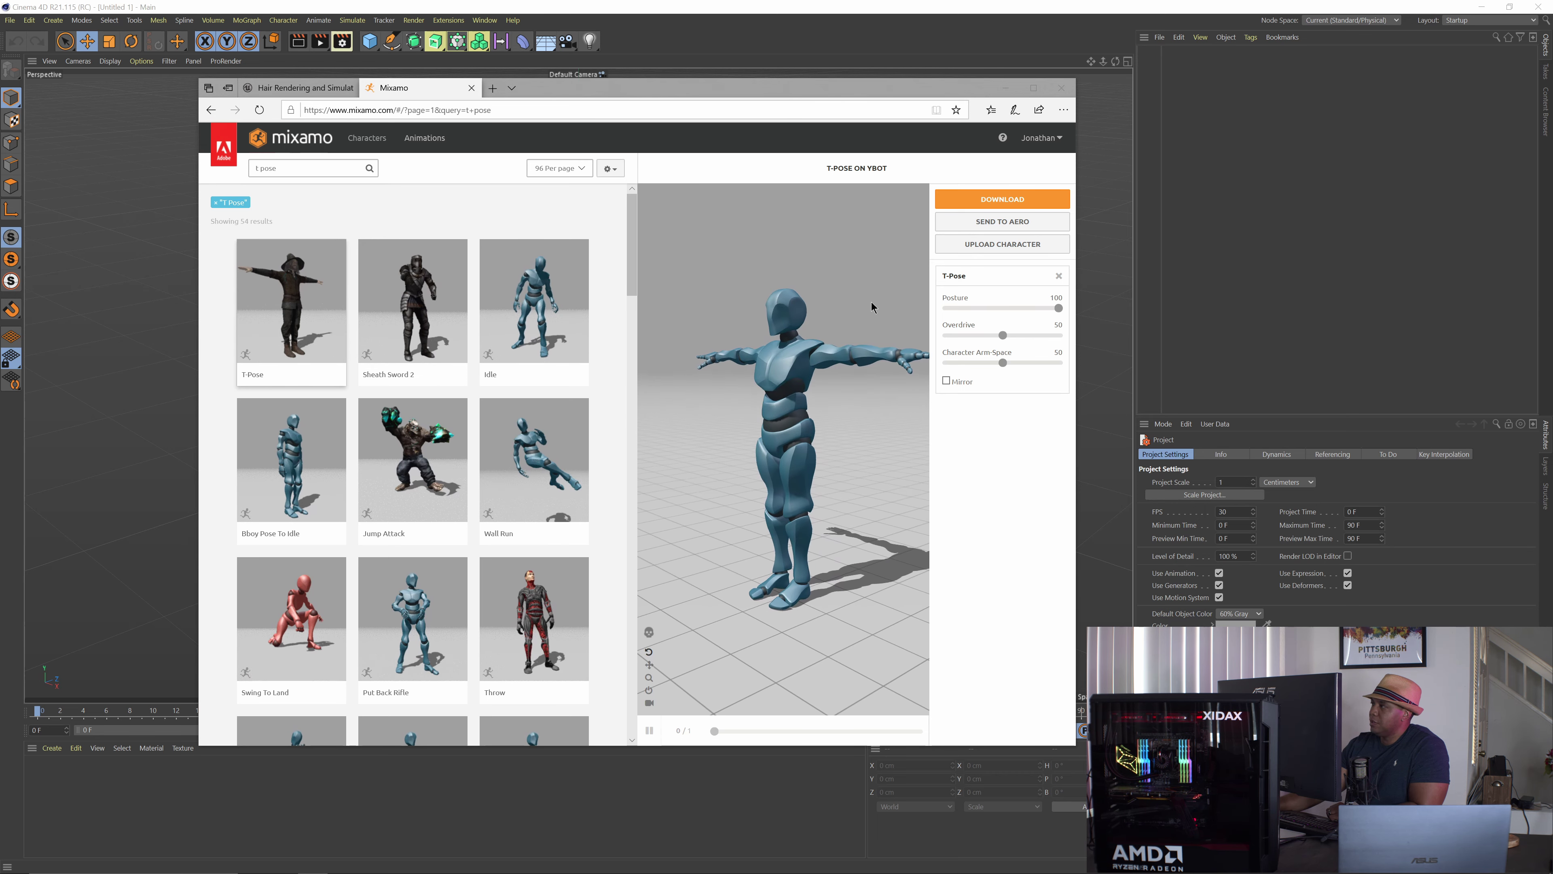
left_click(978, 200)
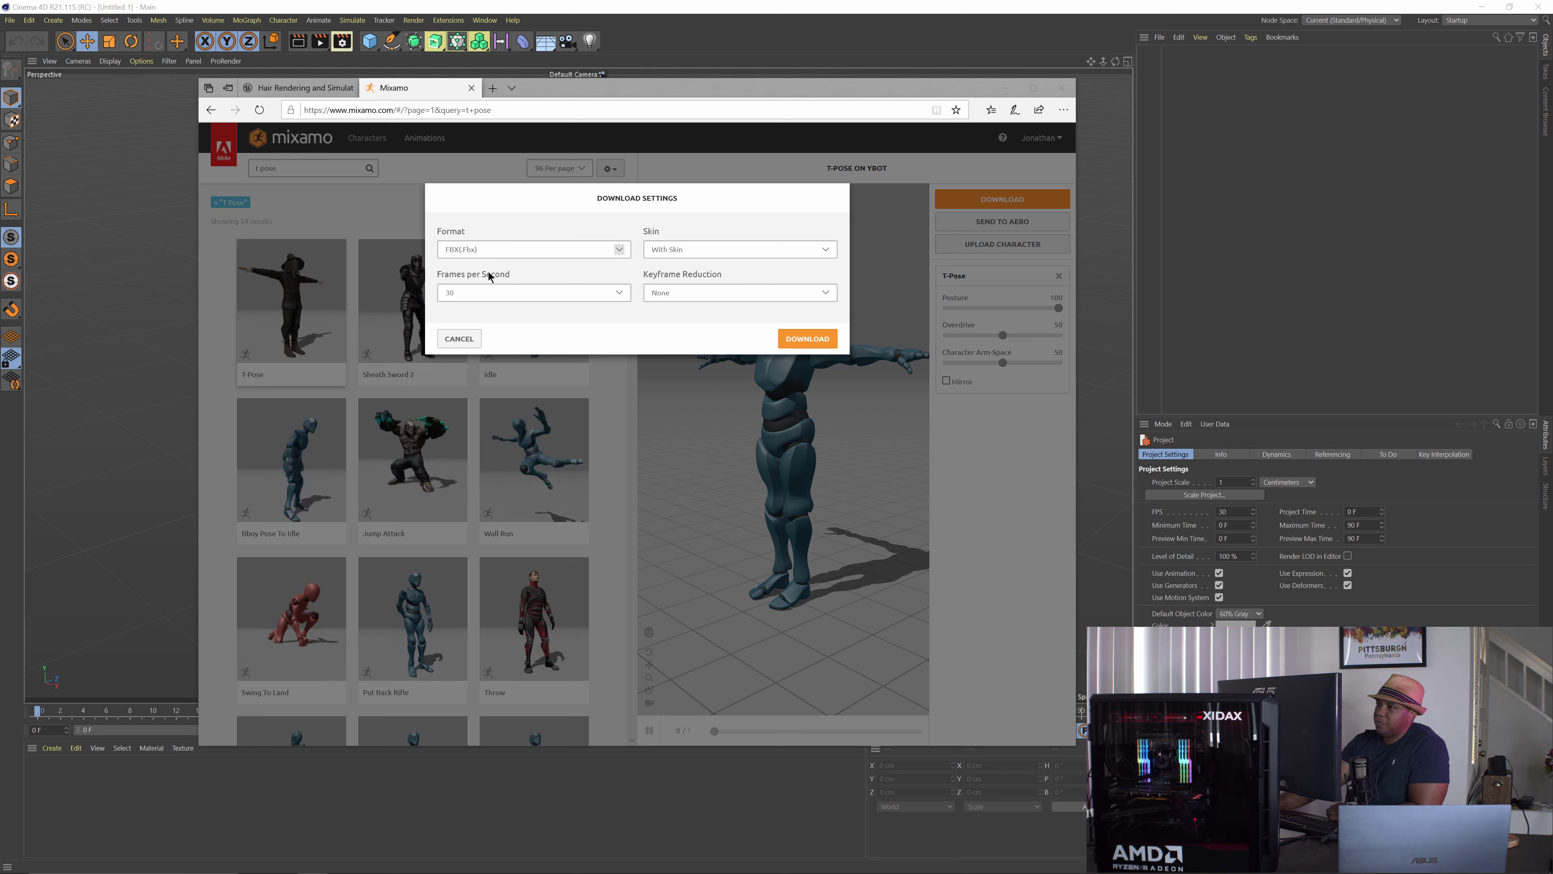
left_click(478, 292)
left_click(467, 275)
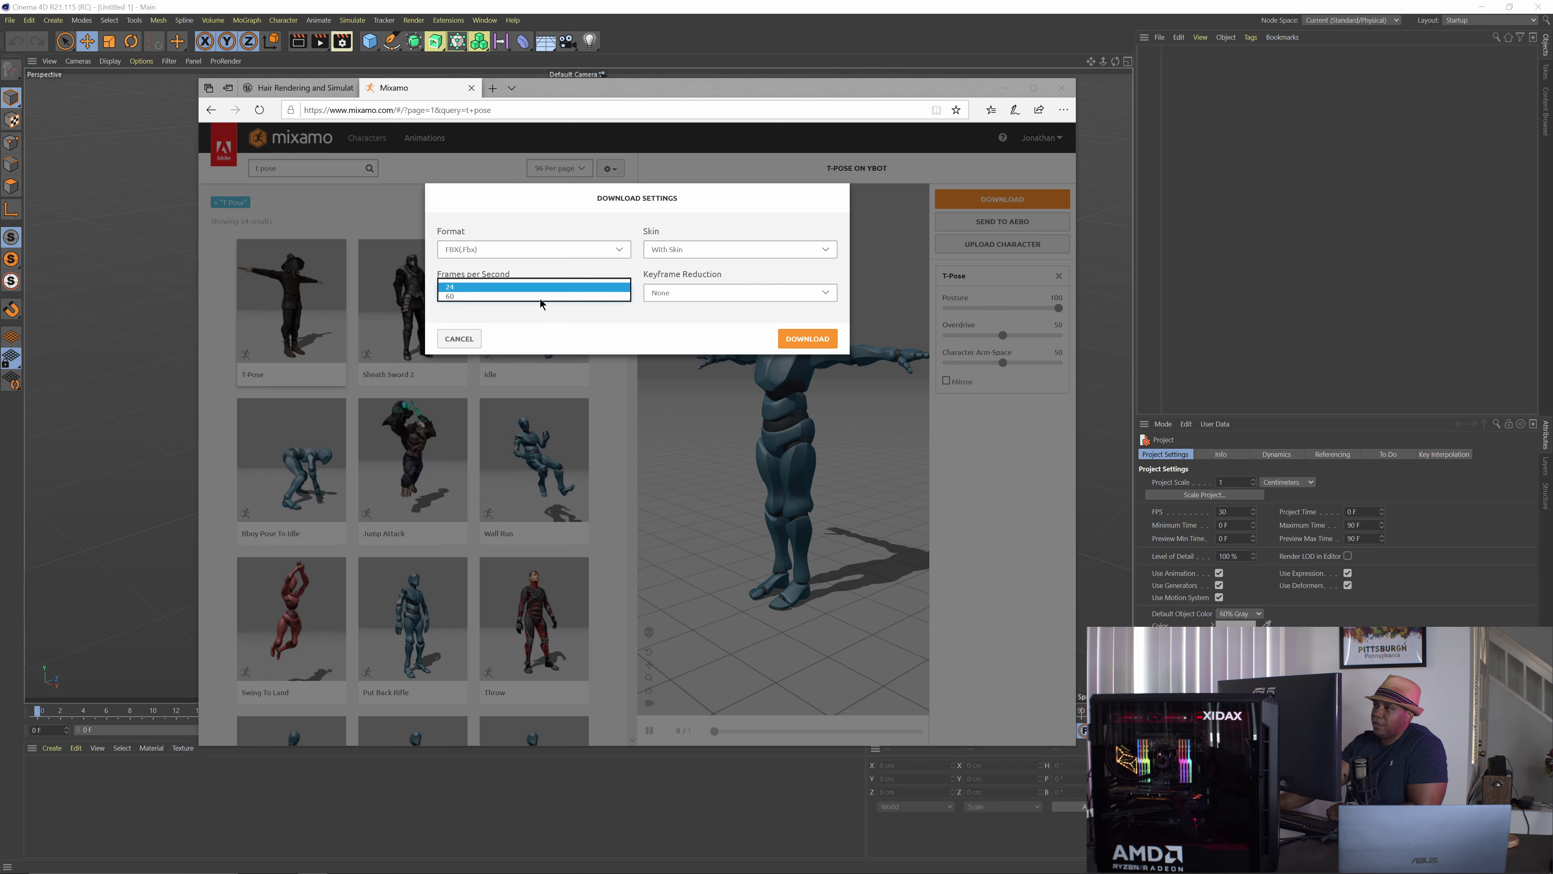
left_click(553, 227)
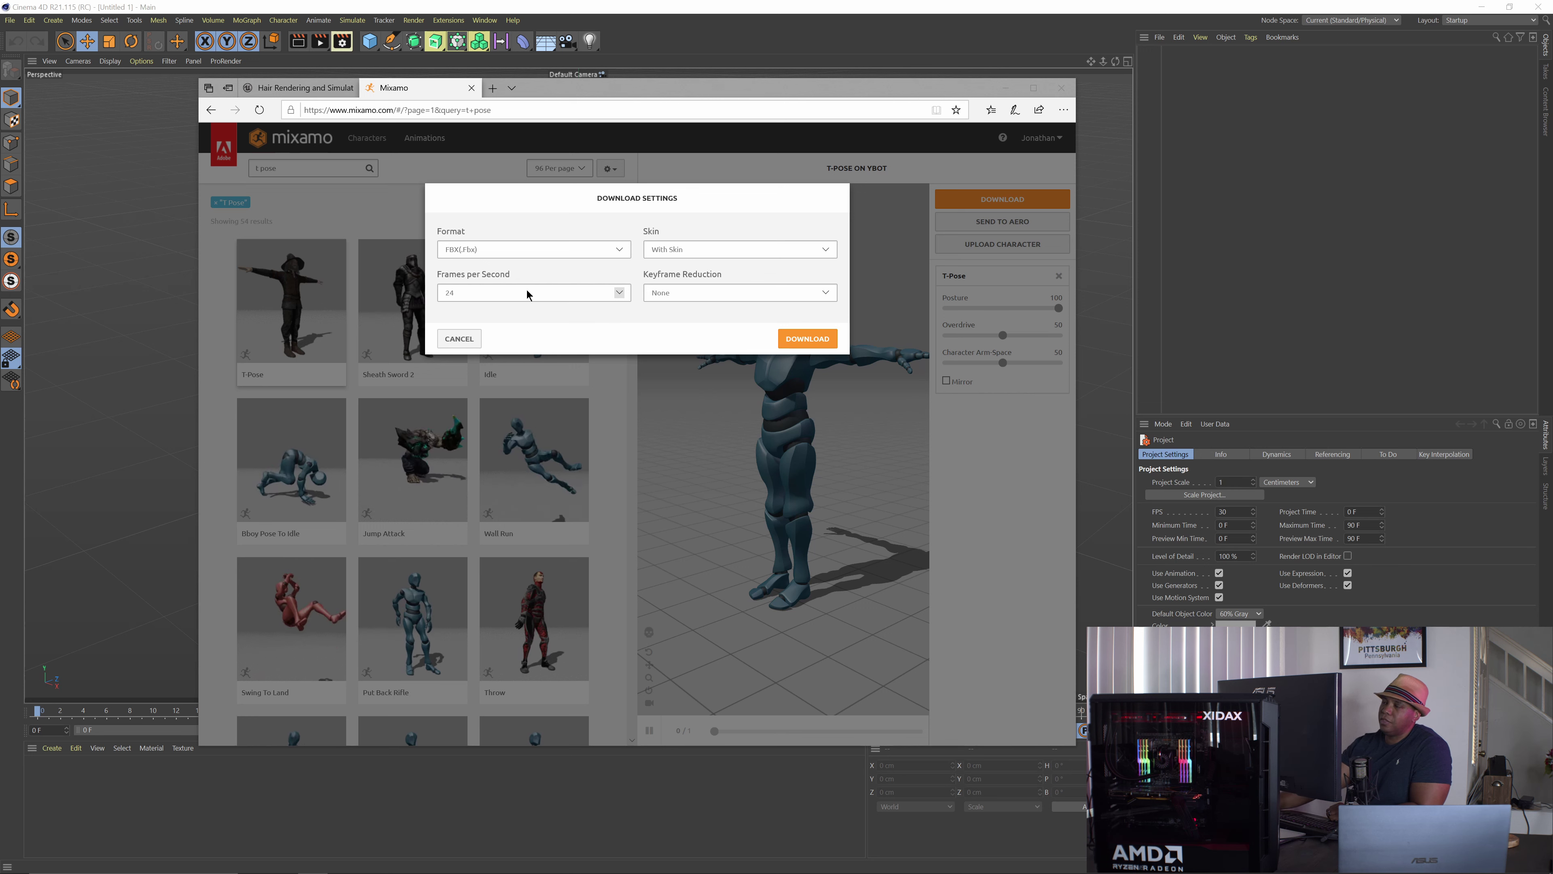
left_click(527, 290)
left_click(521, 218)
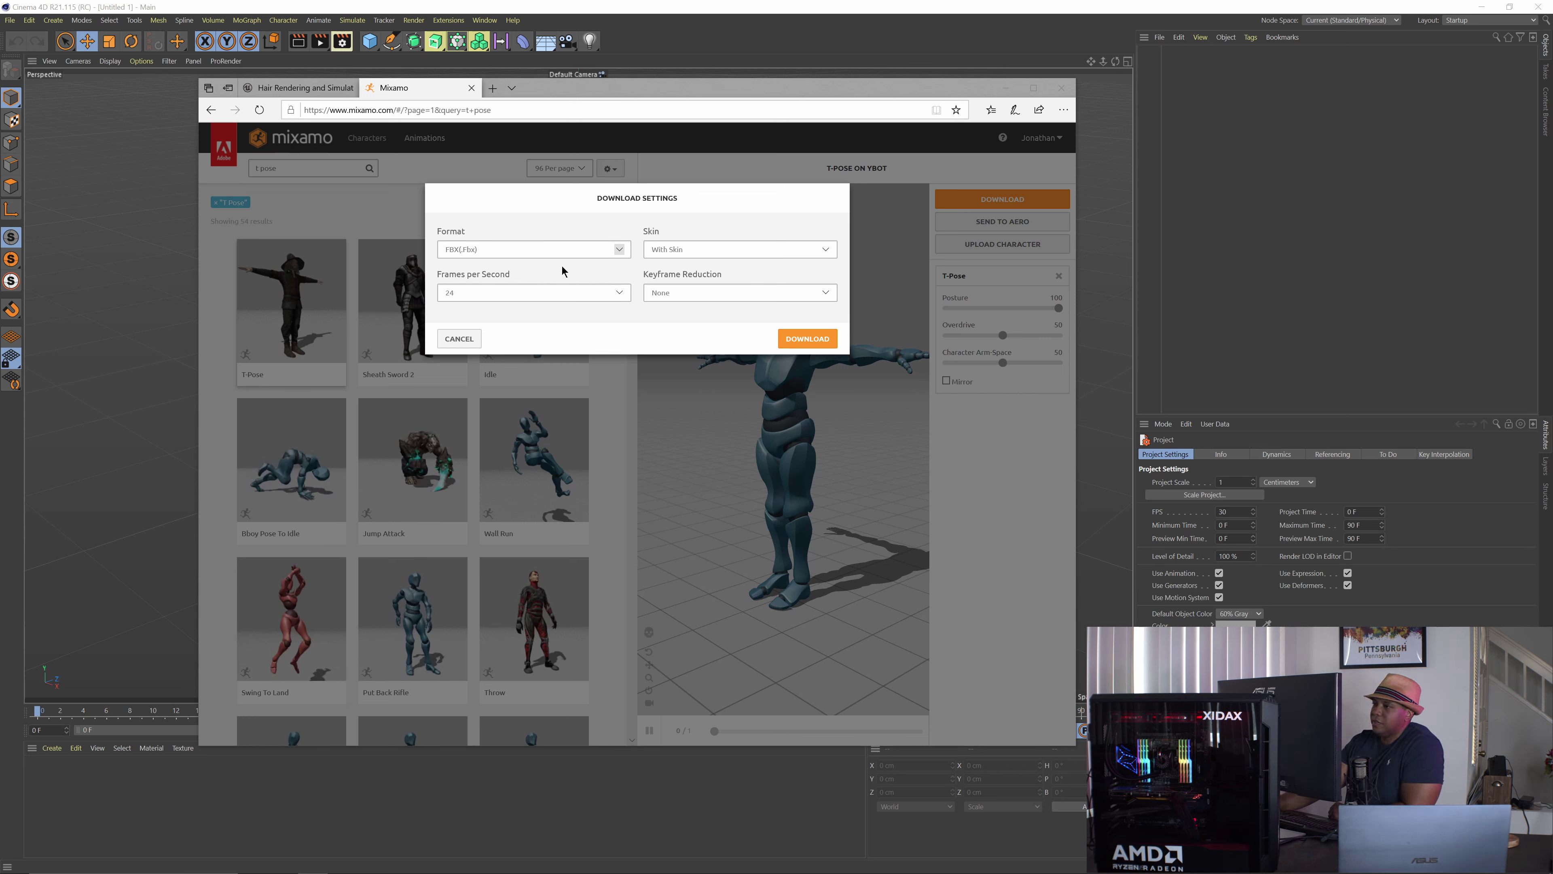
left_click(808, 338)
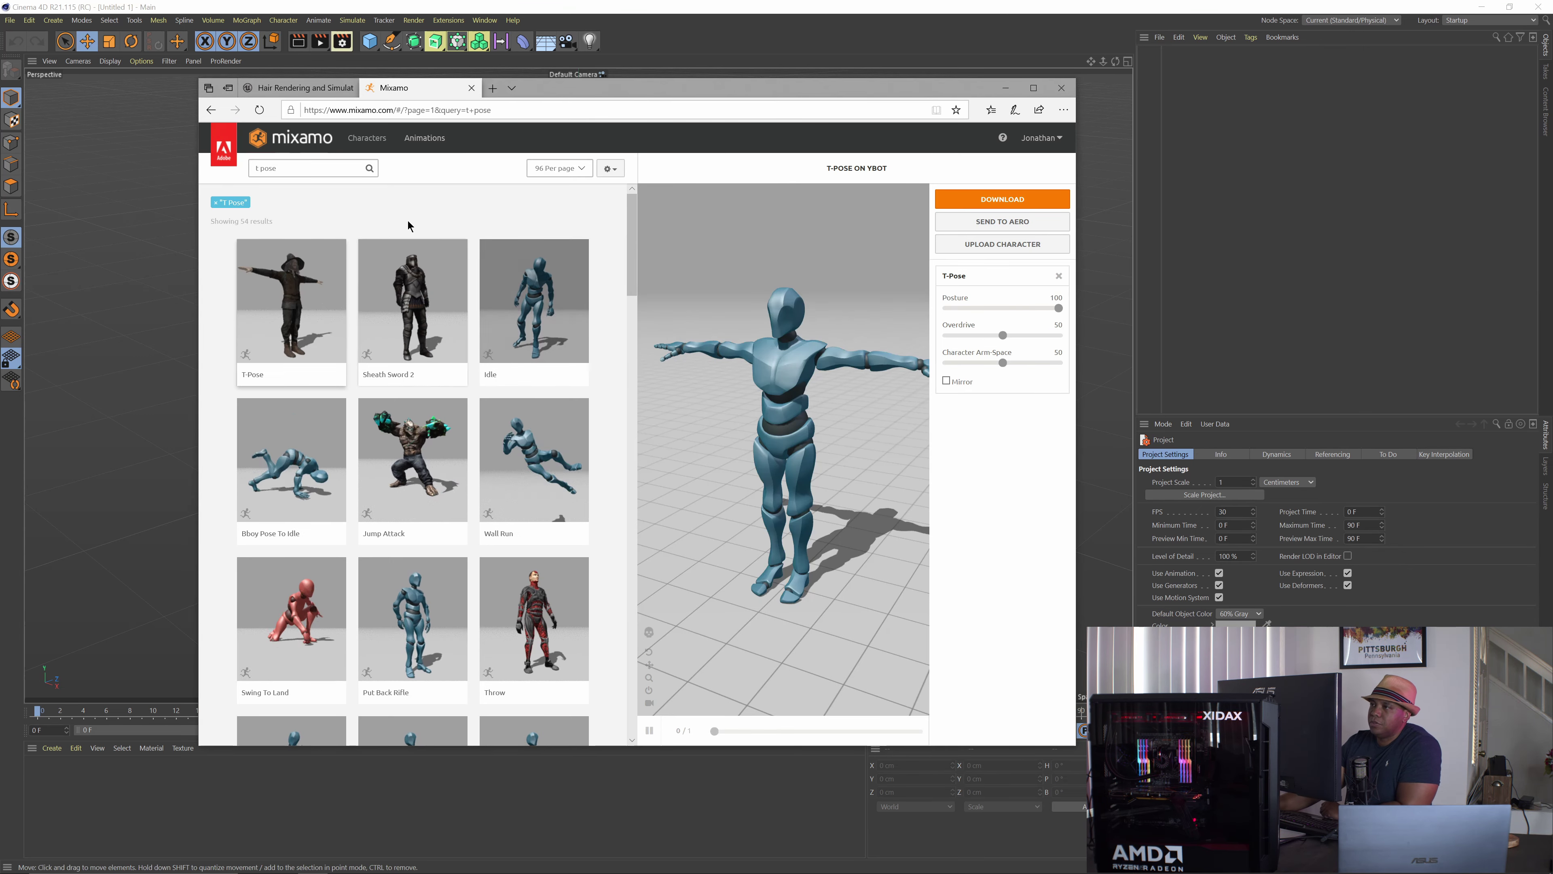
Search the animations for "running" and apply the third Running animation in the third row to Ybot.
left_click(305, 169)
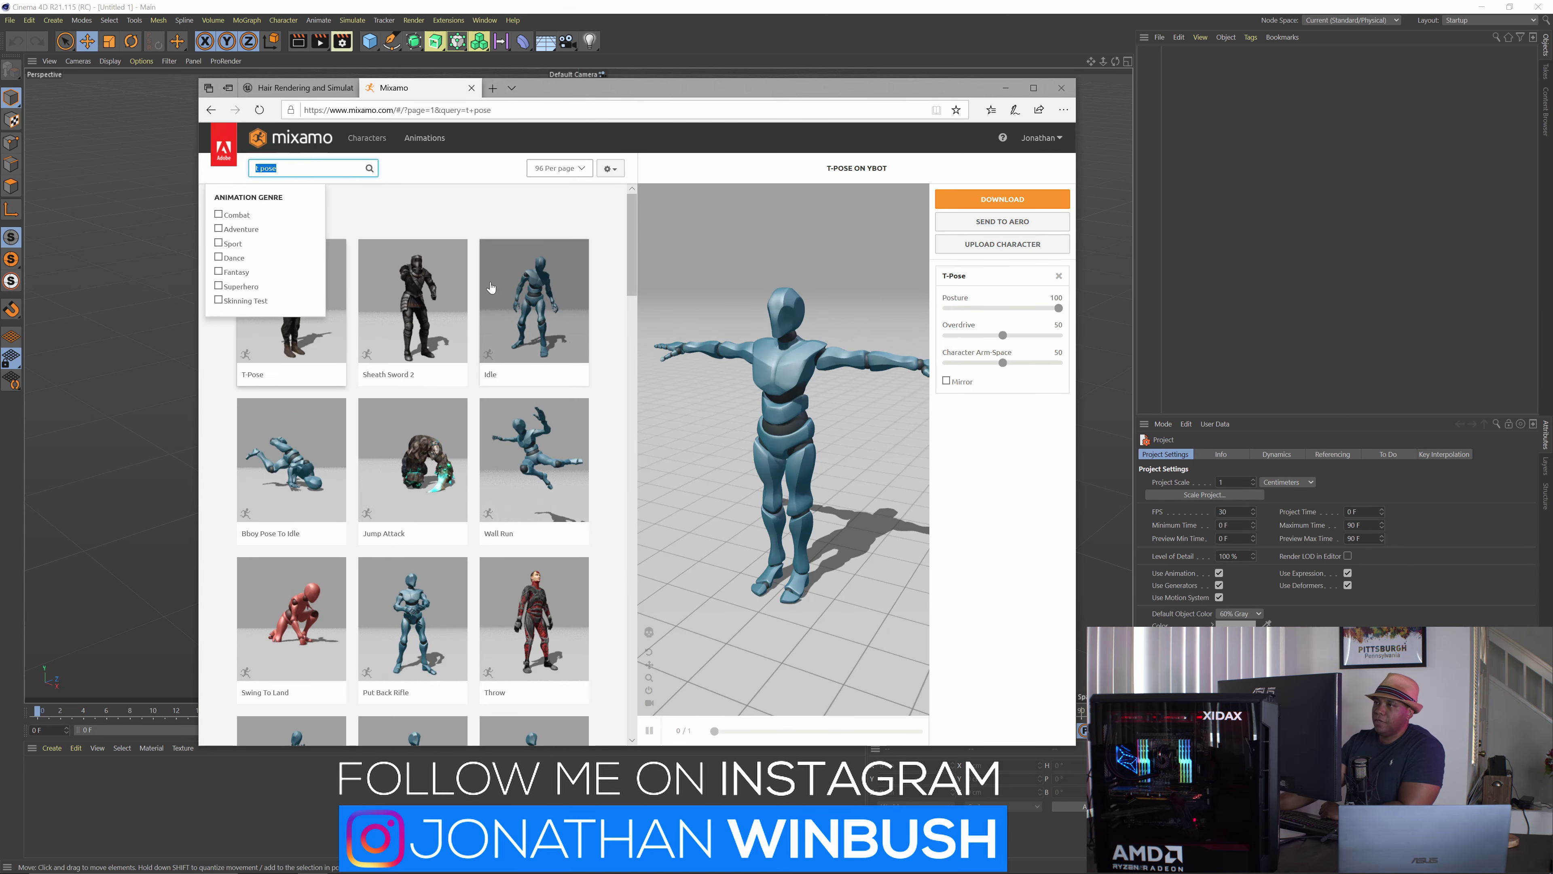
type("ru")
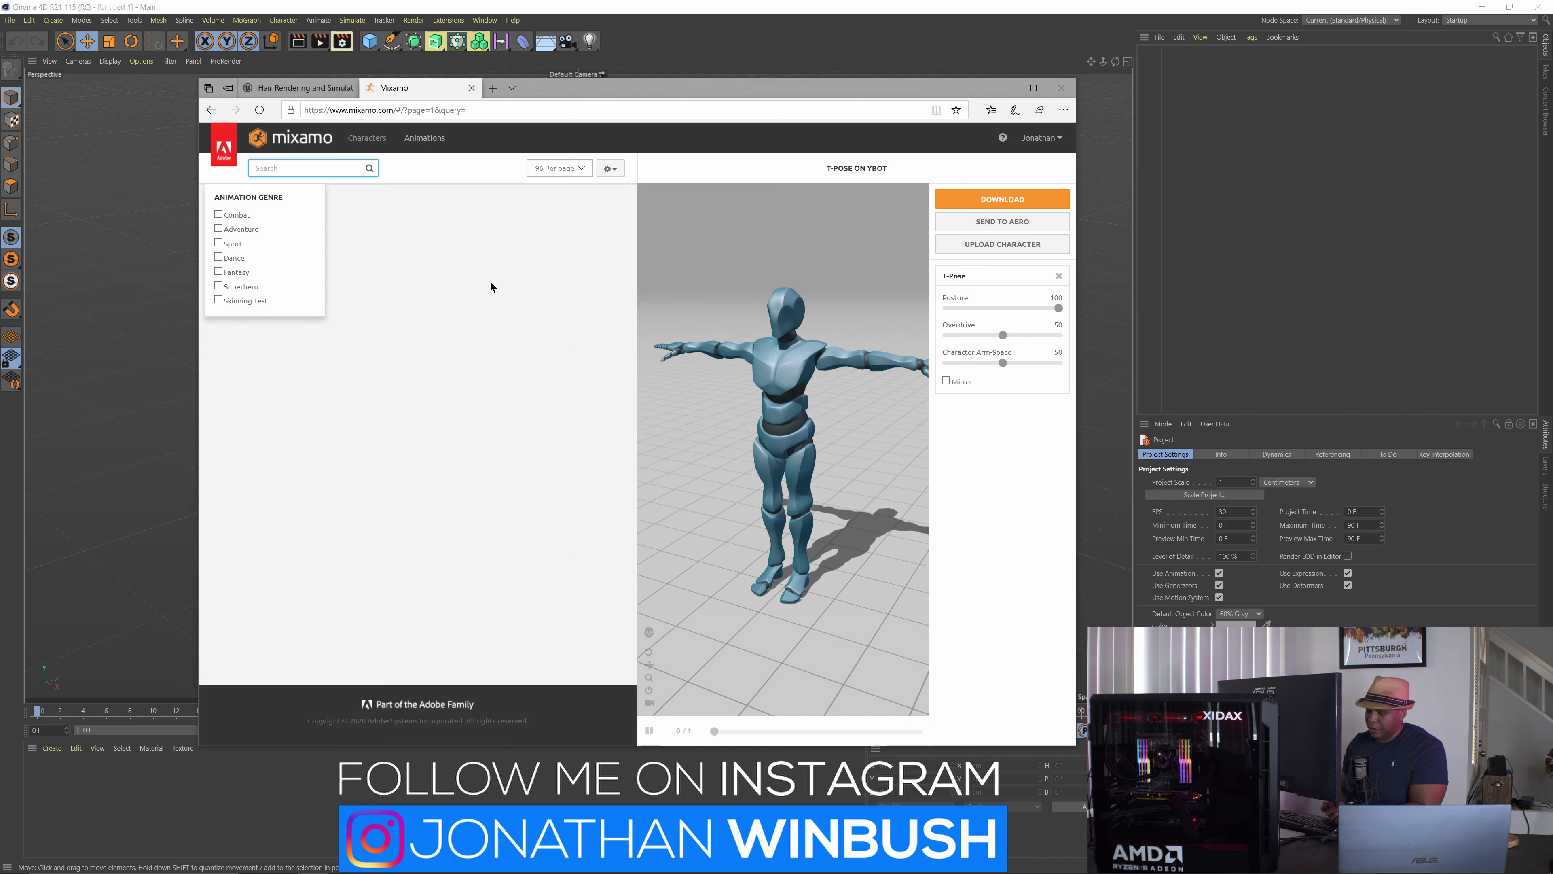
type("nning")
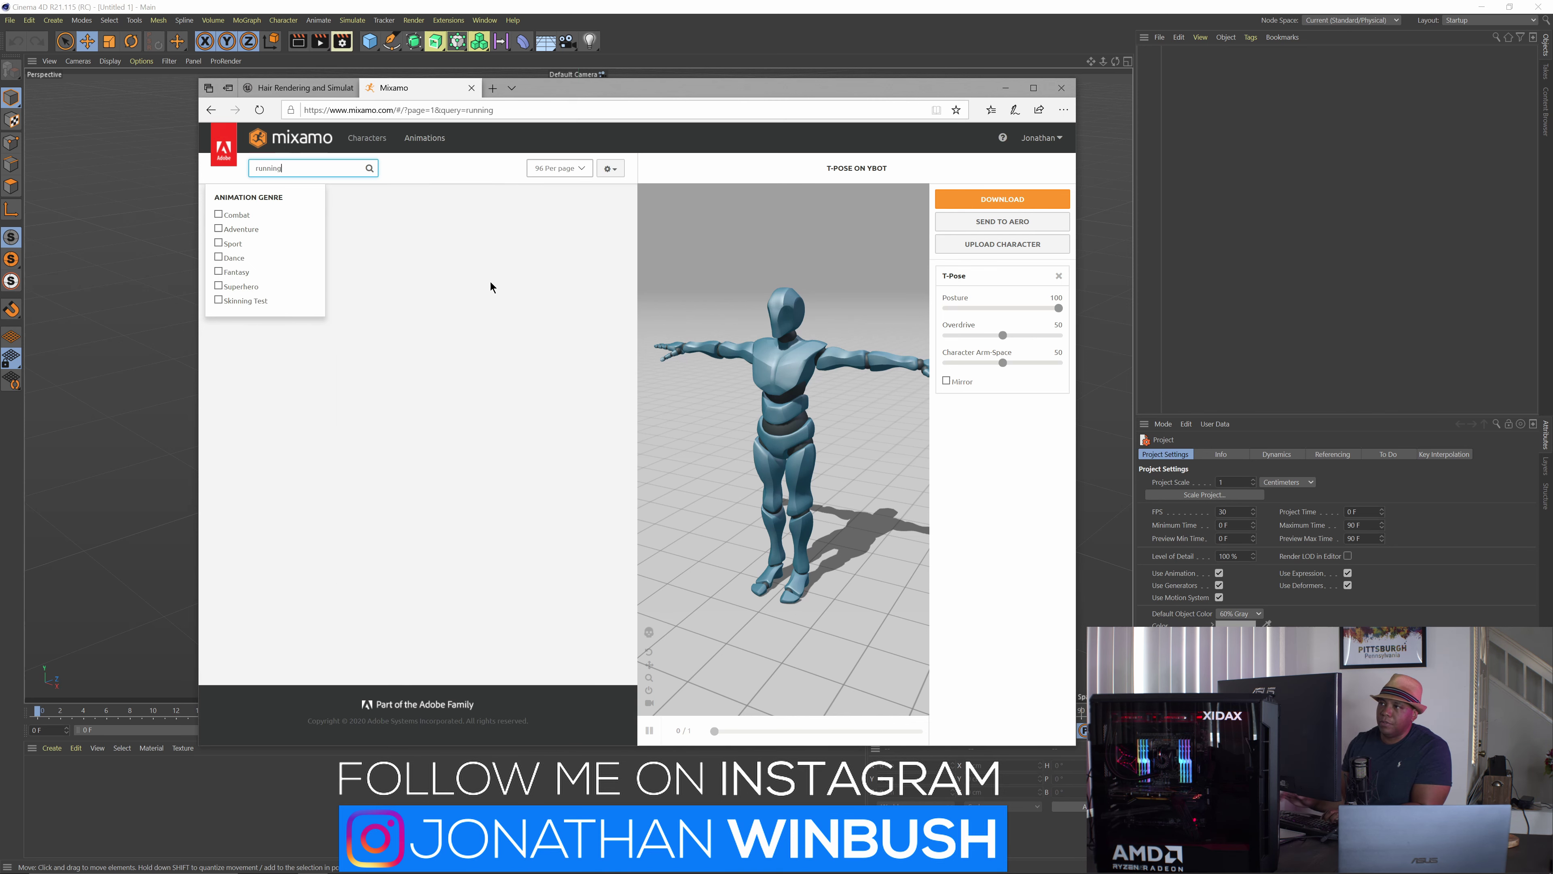
left_click(453, 197)
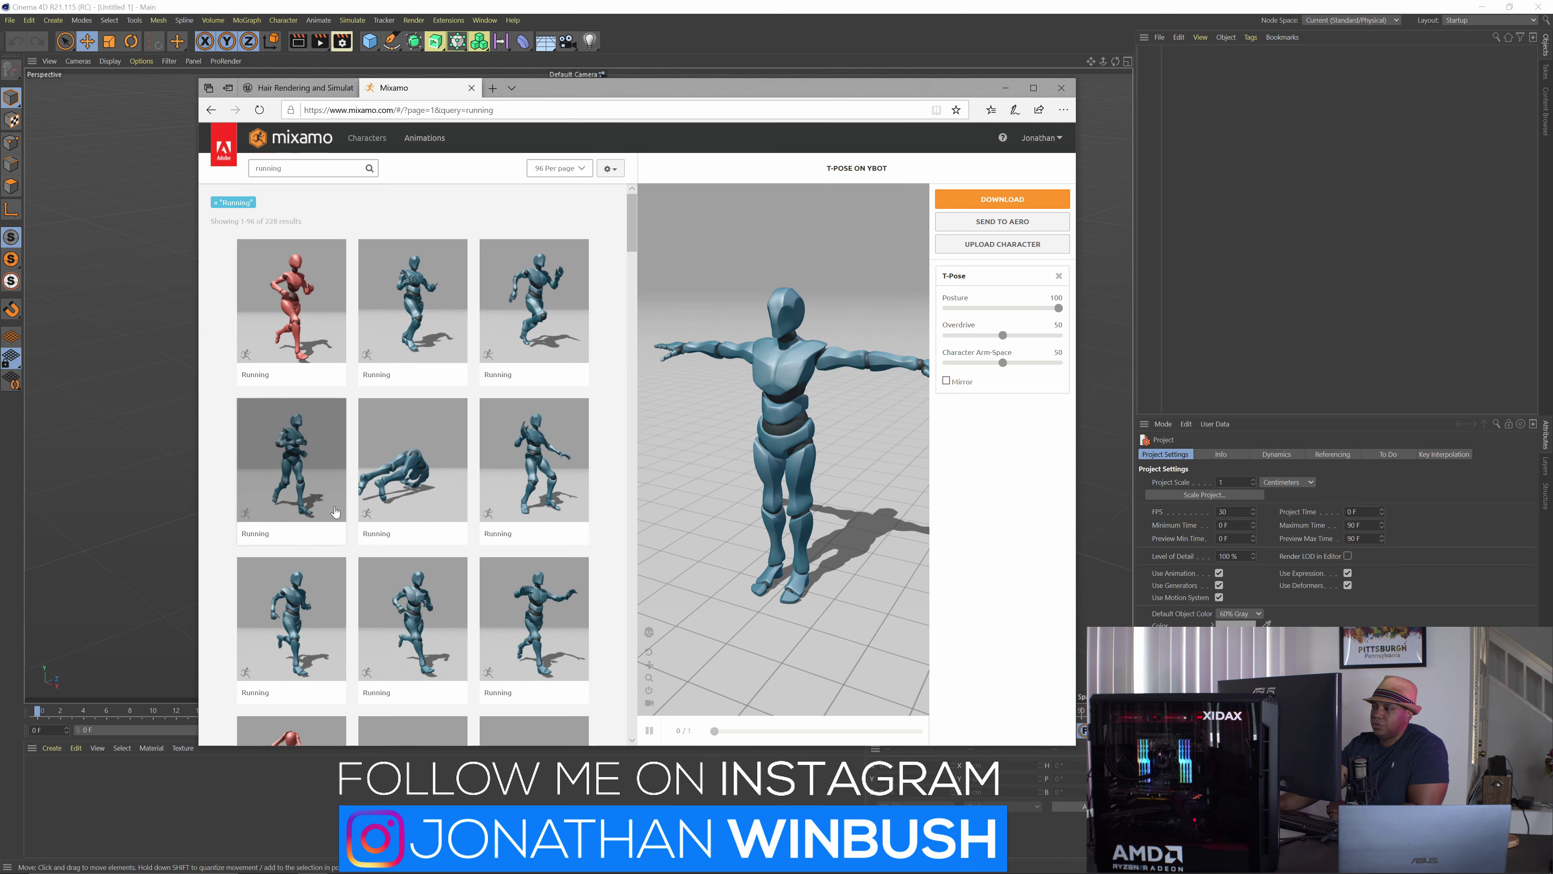
scroll(324, 506, "down", 1)
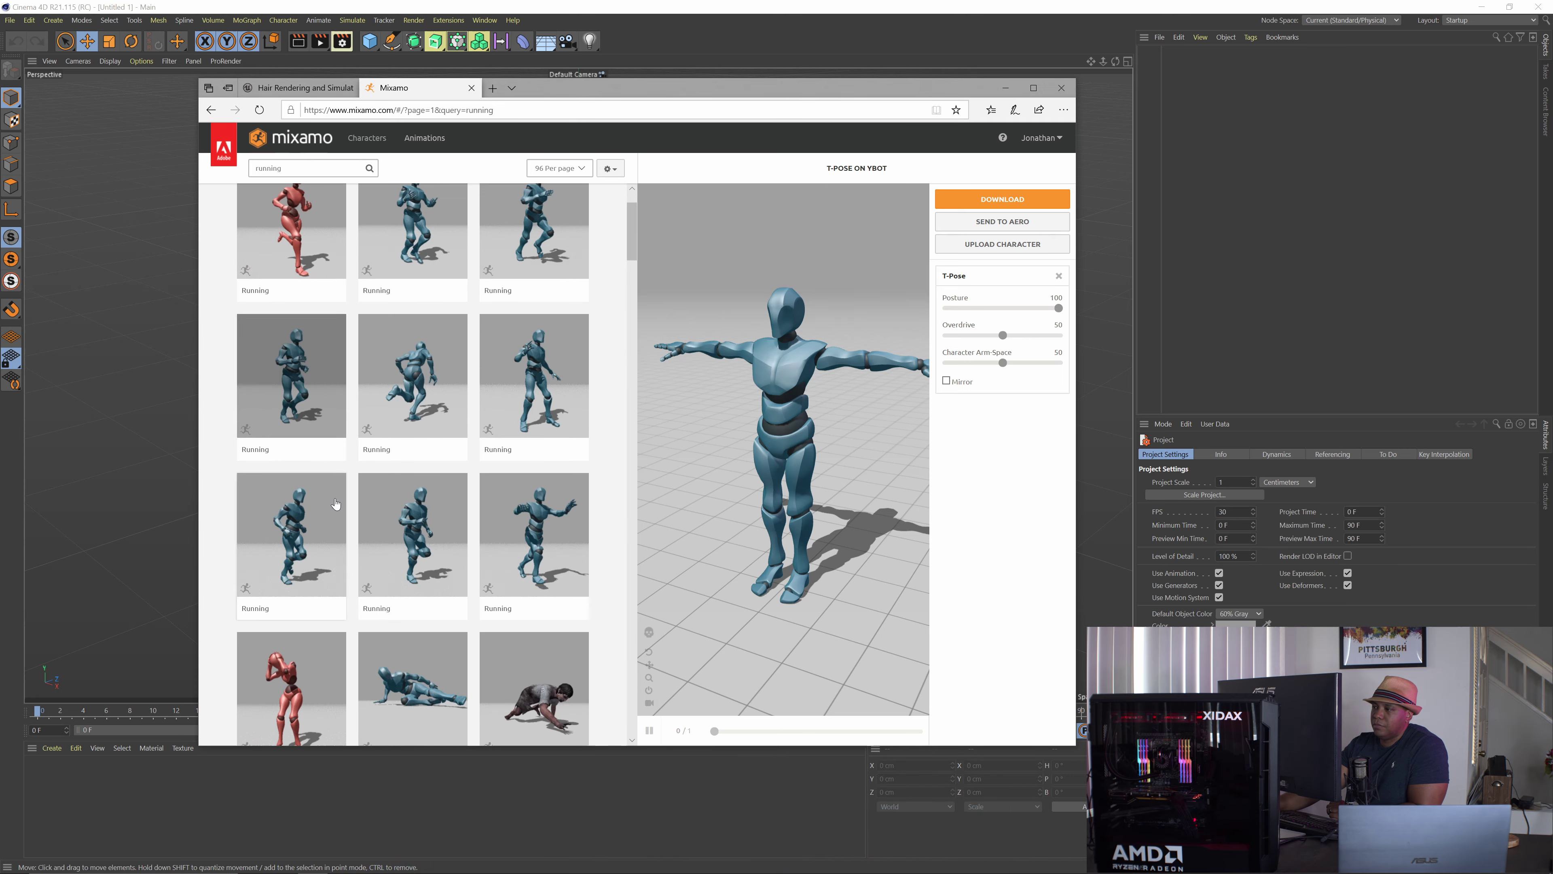
left_click(546, 549)
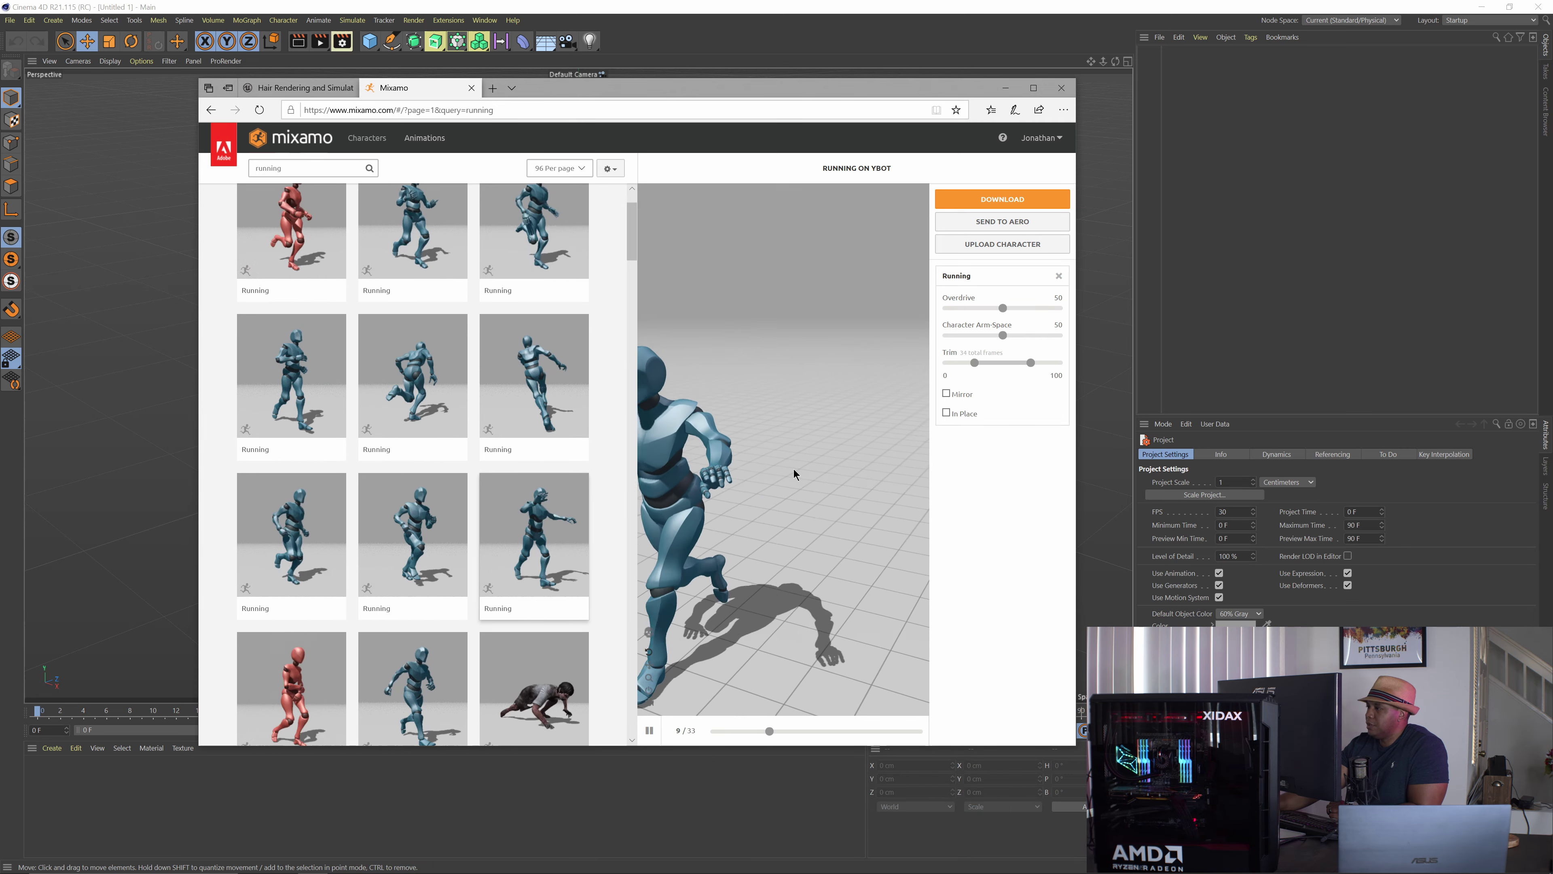
Make the running animation play In Place and download it as an FBX with skin at 24 frames per second.
left_click(946, 413)
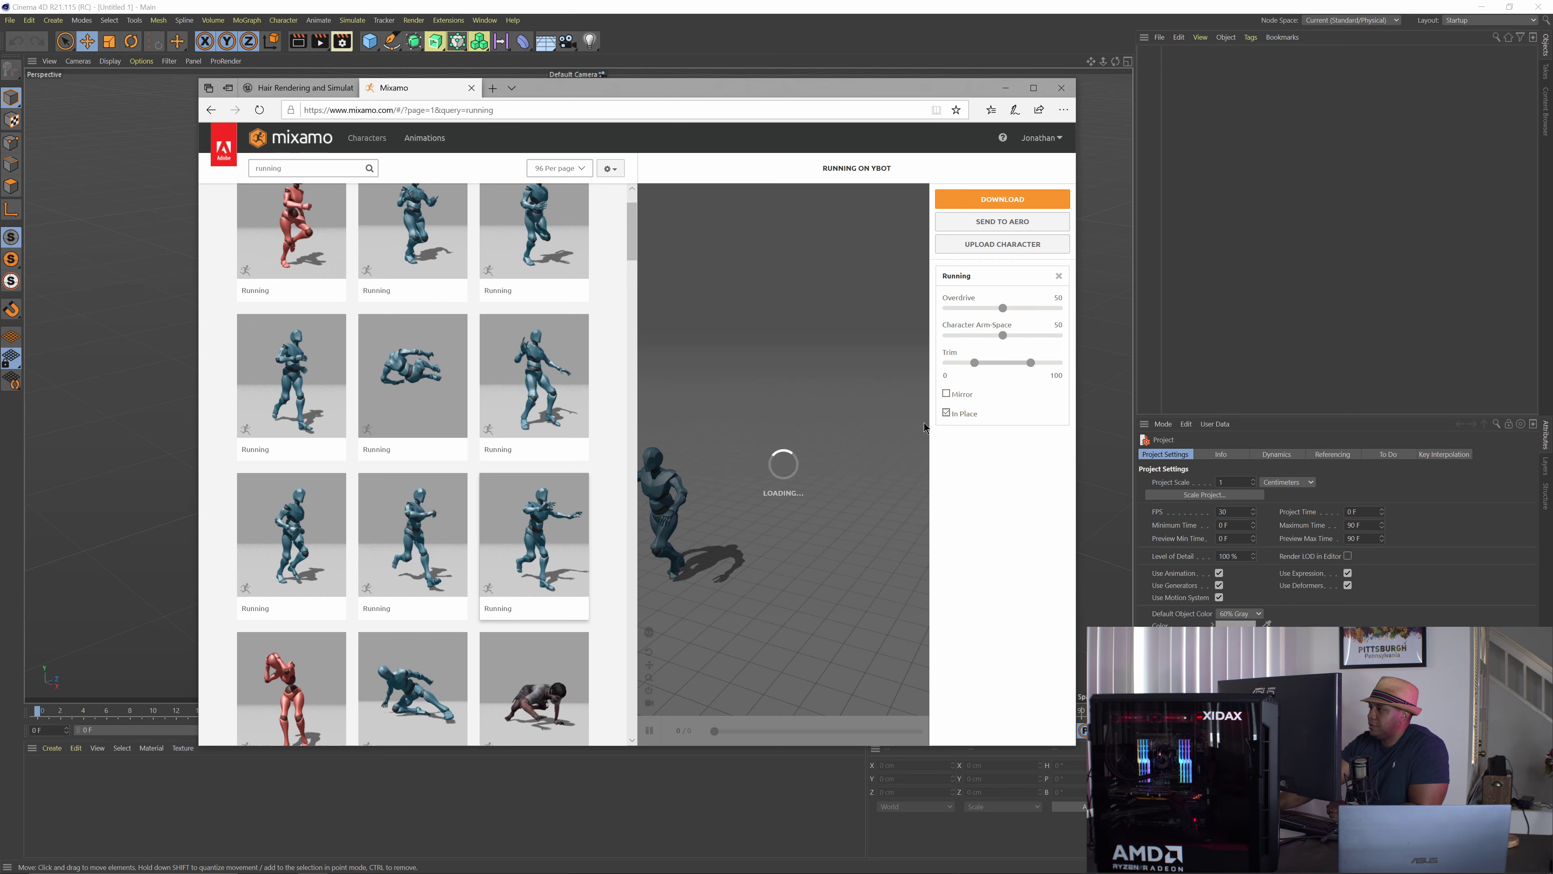
scroll(813, 481, "up", 3)
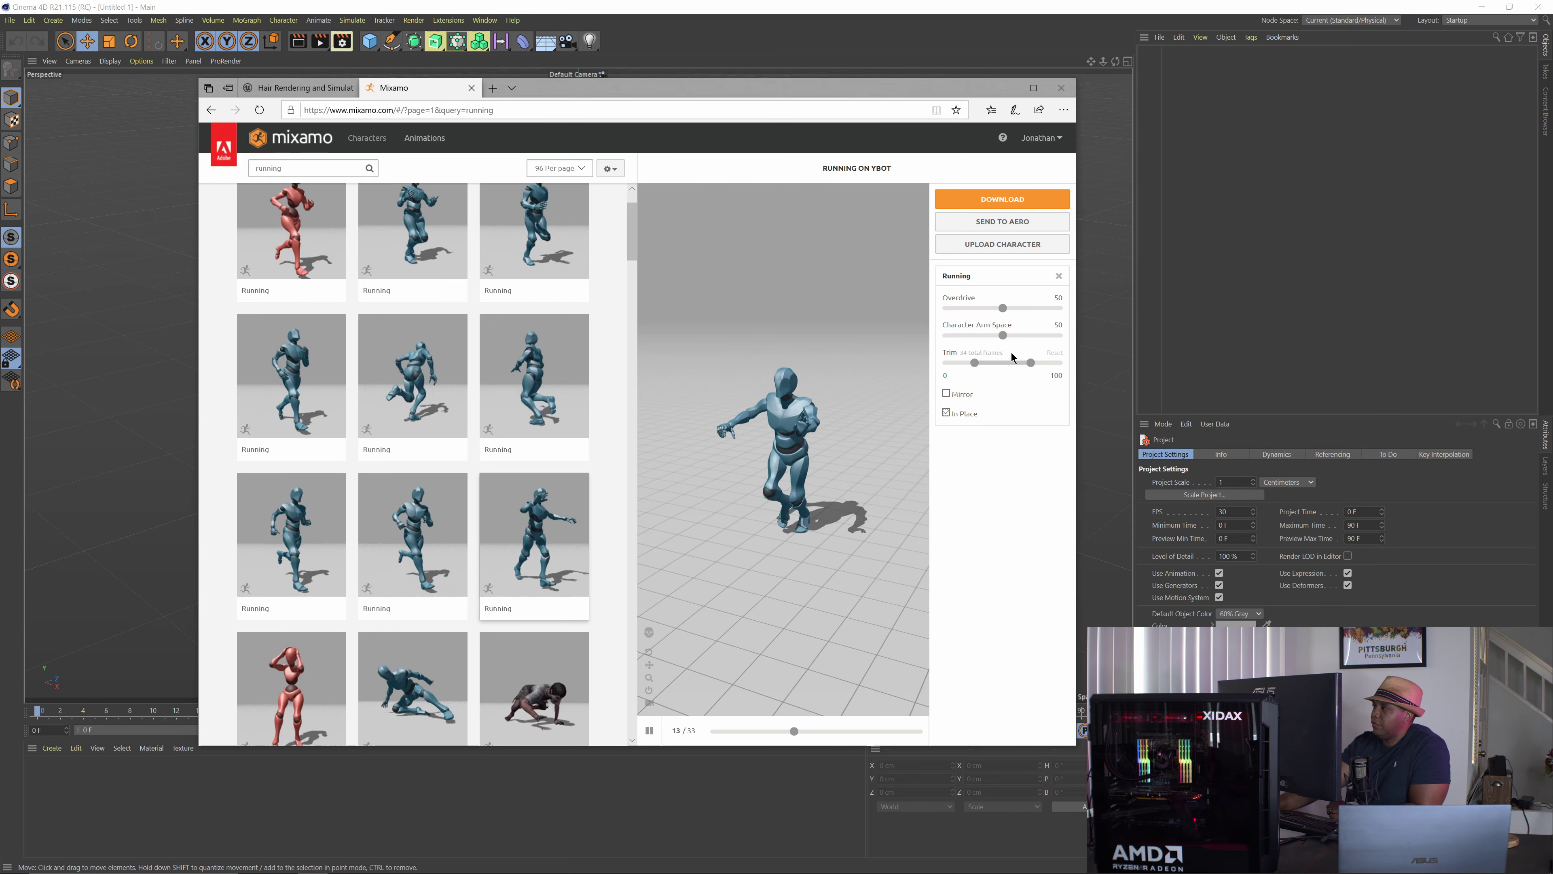
left_click(996, 200)
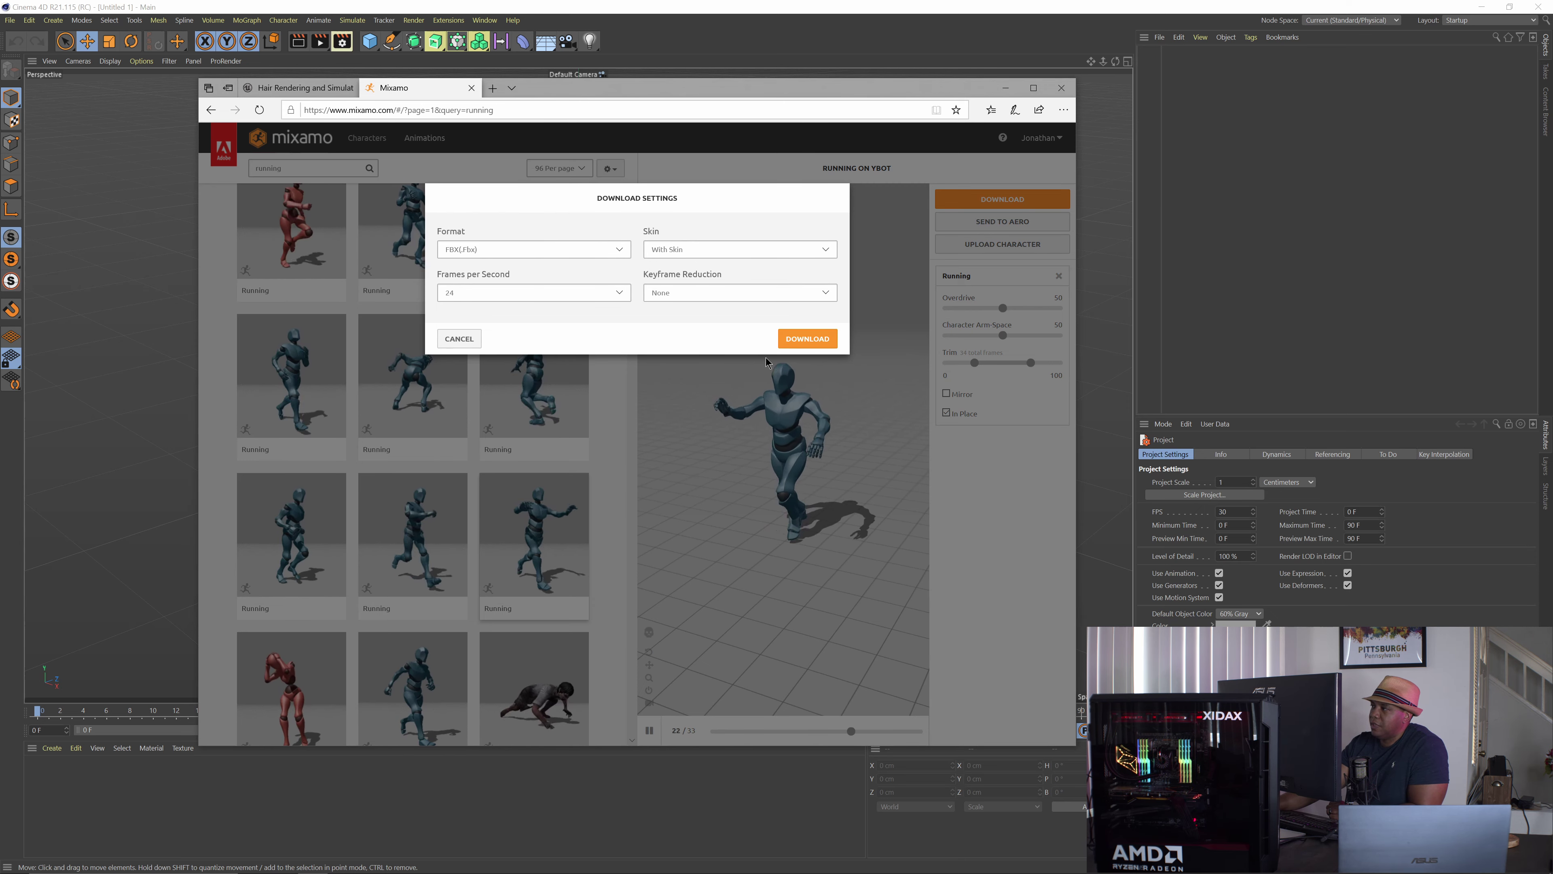
left_click(807, 339)
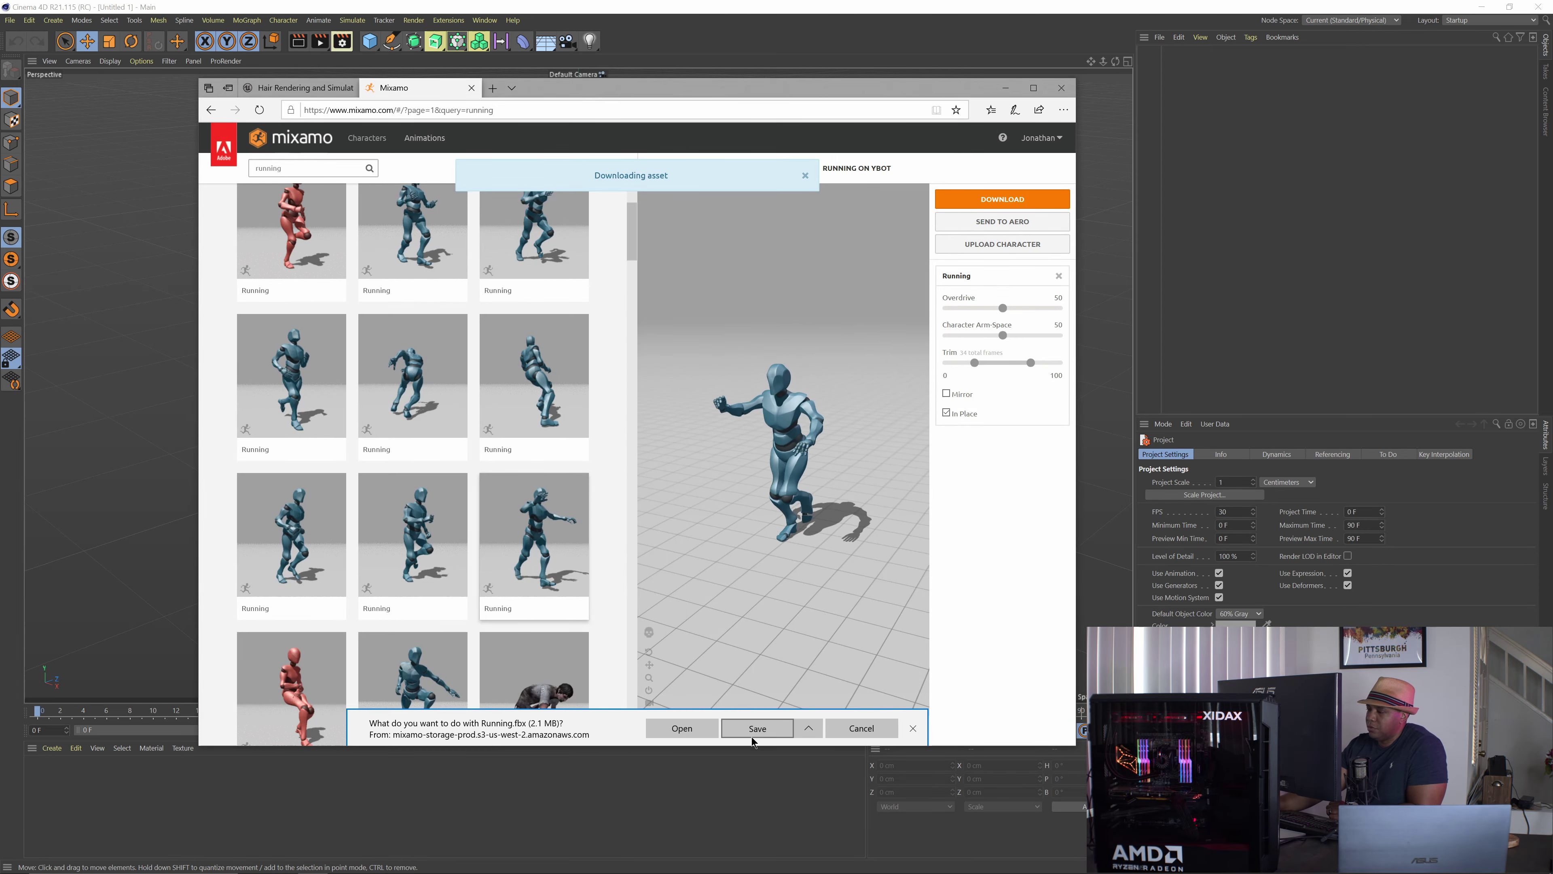
left_click(754, 731)
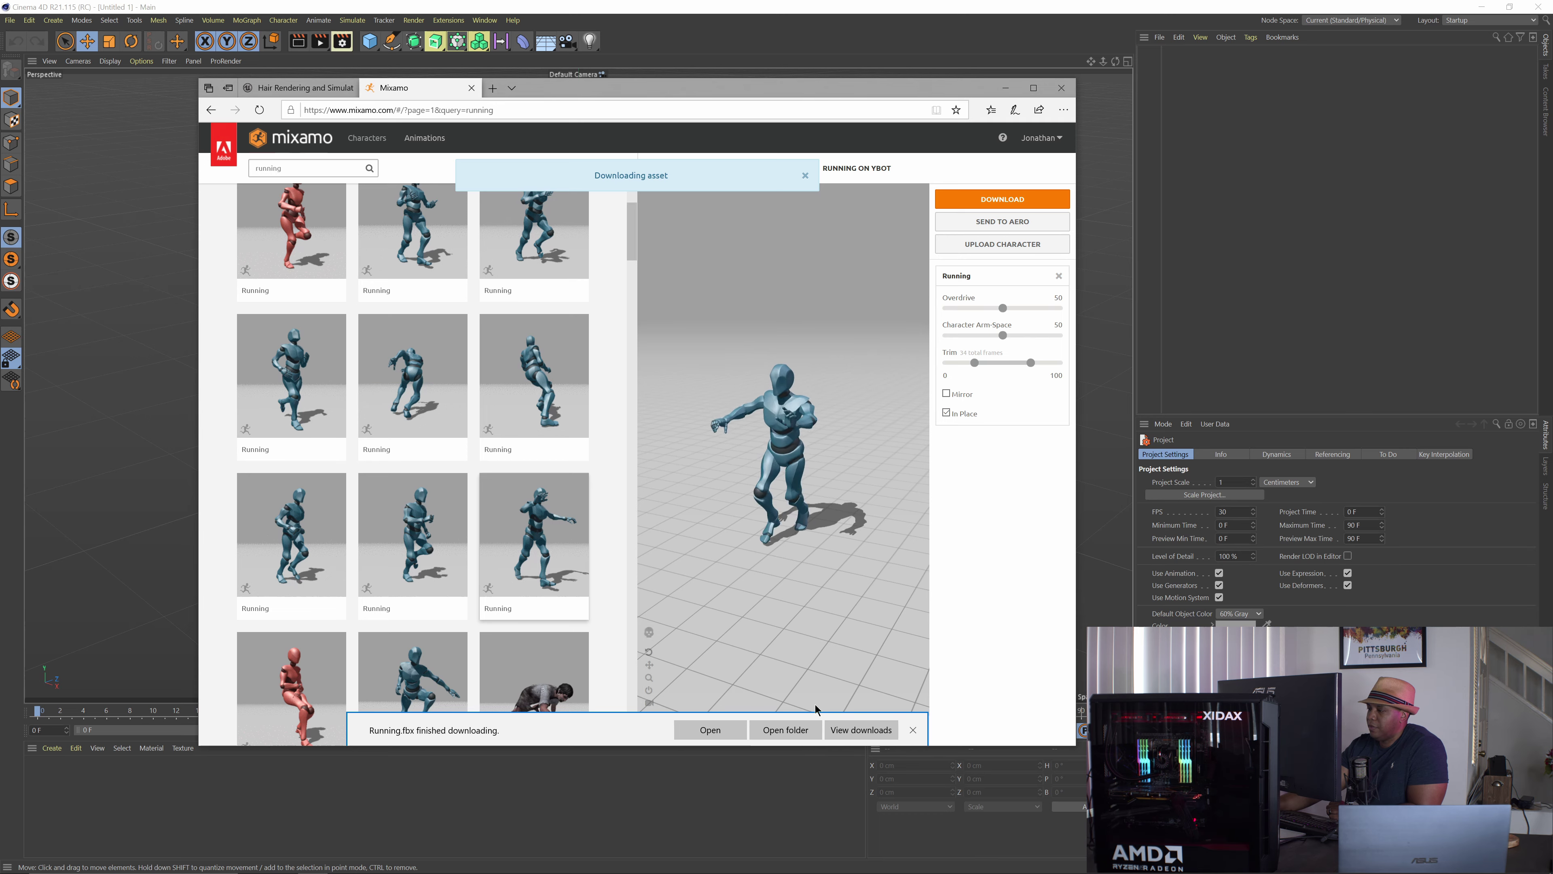
Open the Downloads folder and the C4D folder inside UNREAL HAIR side by side, with the browser minimized.
left_click(805, 734)
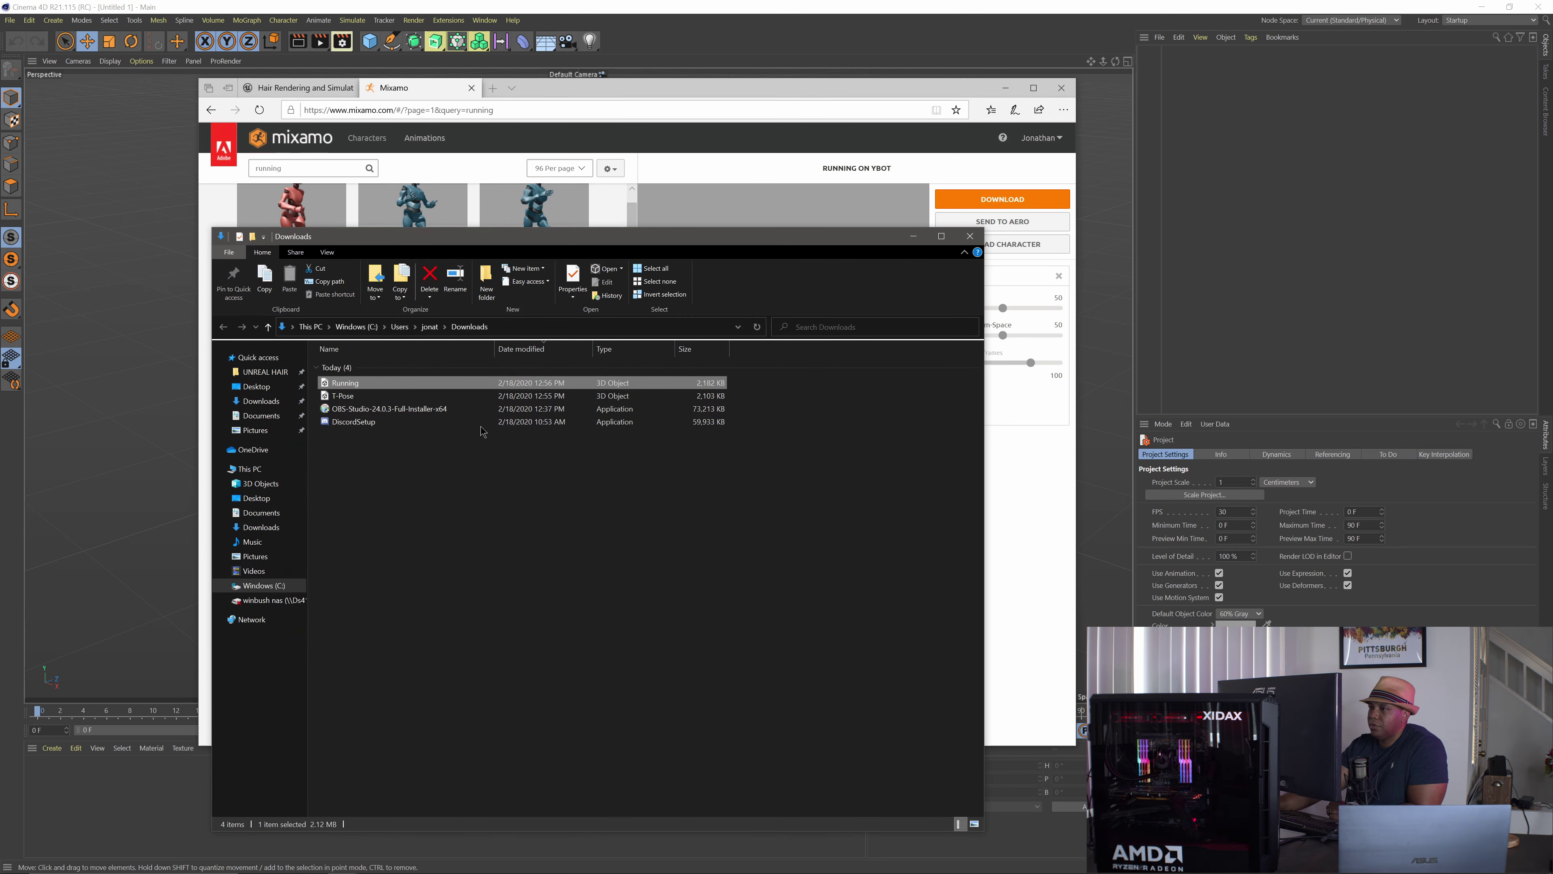
left_click_drag(464, 244, 941, 228)
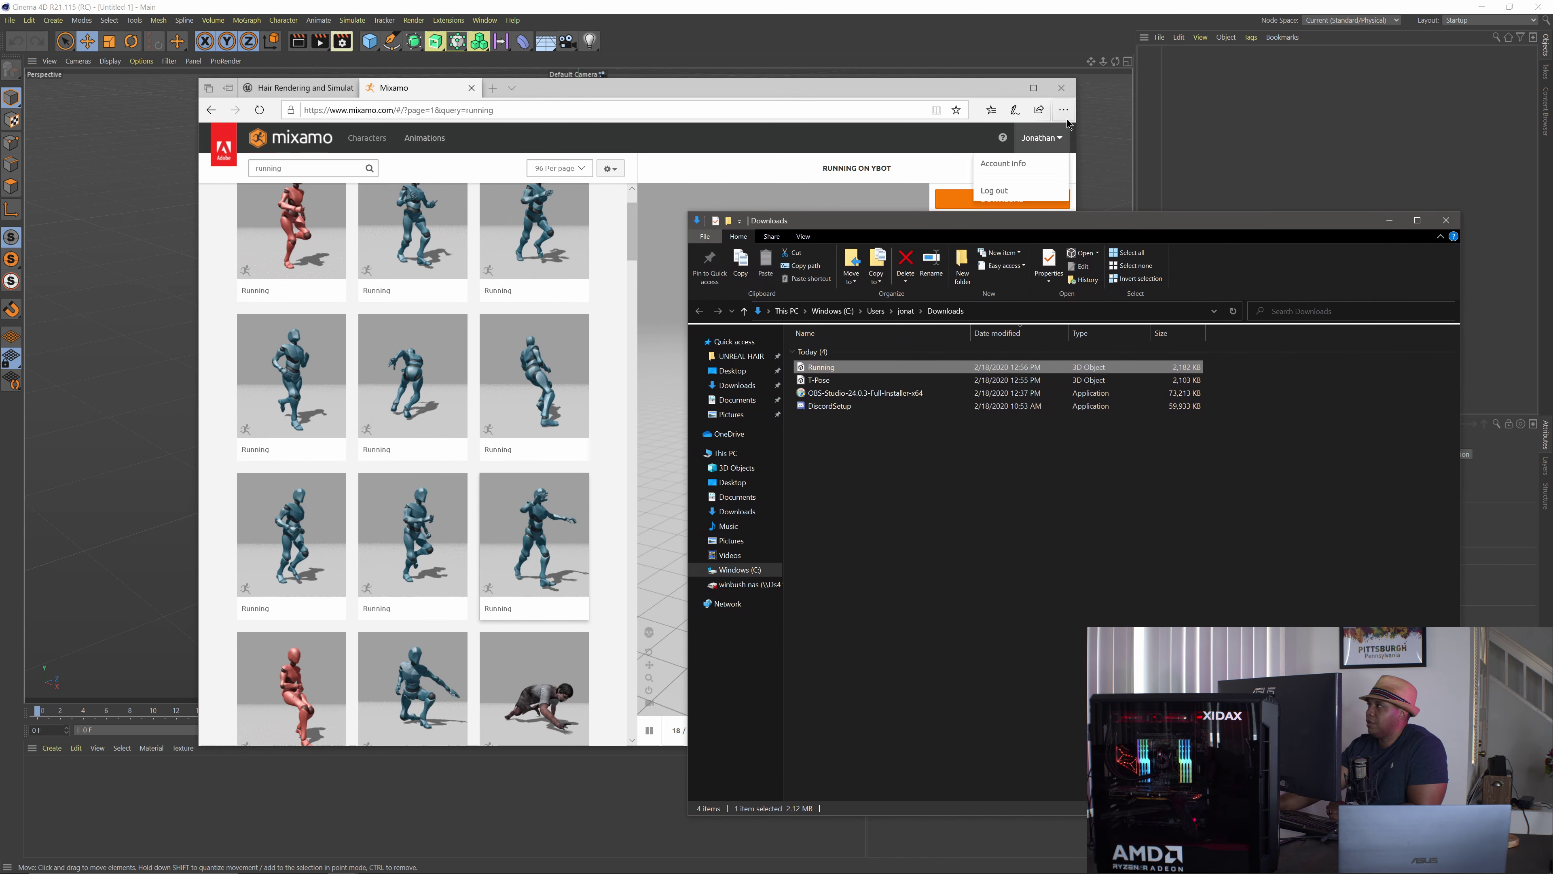
left_click(1006, 89)
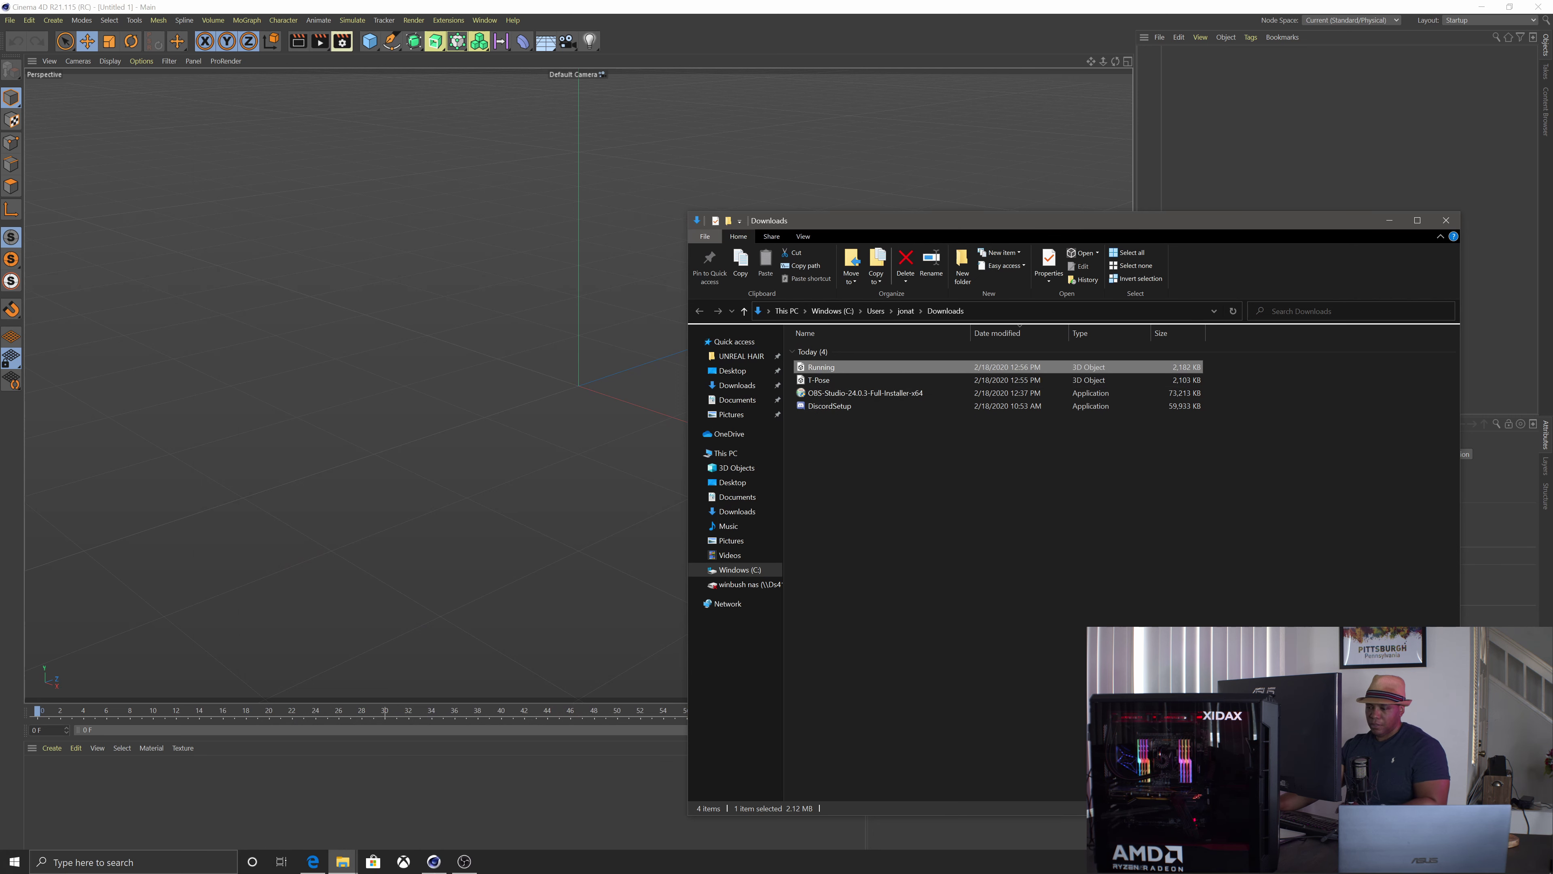
left_click(343, 861)
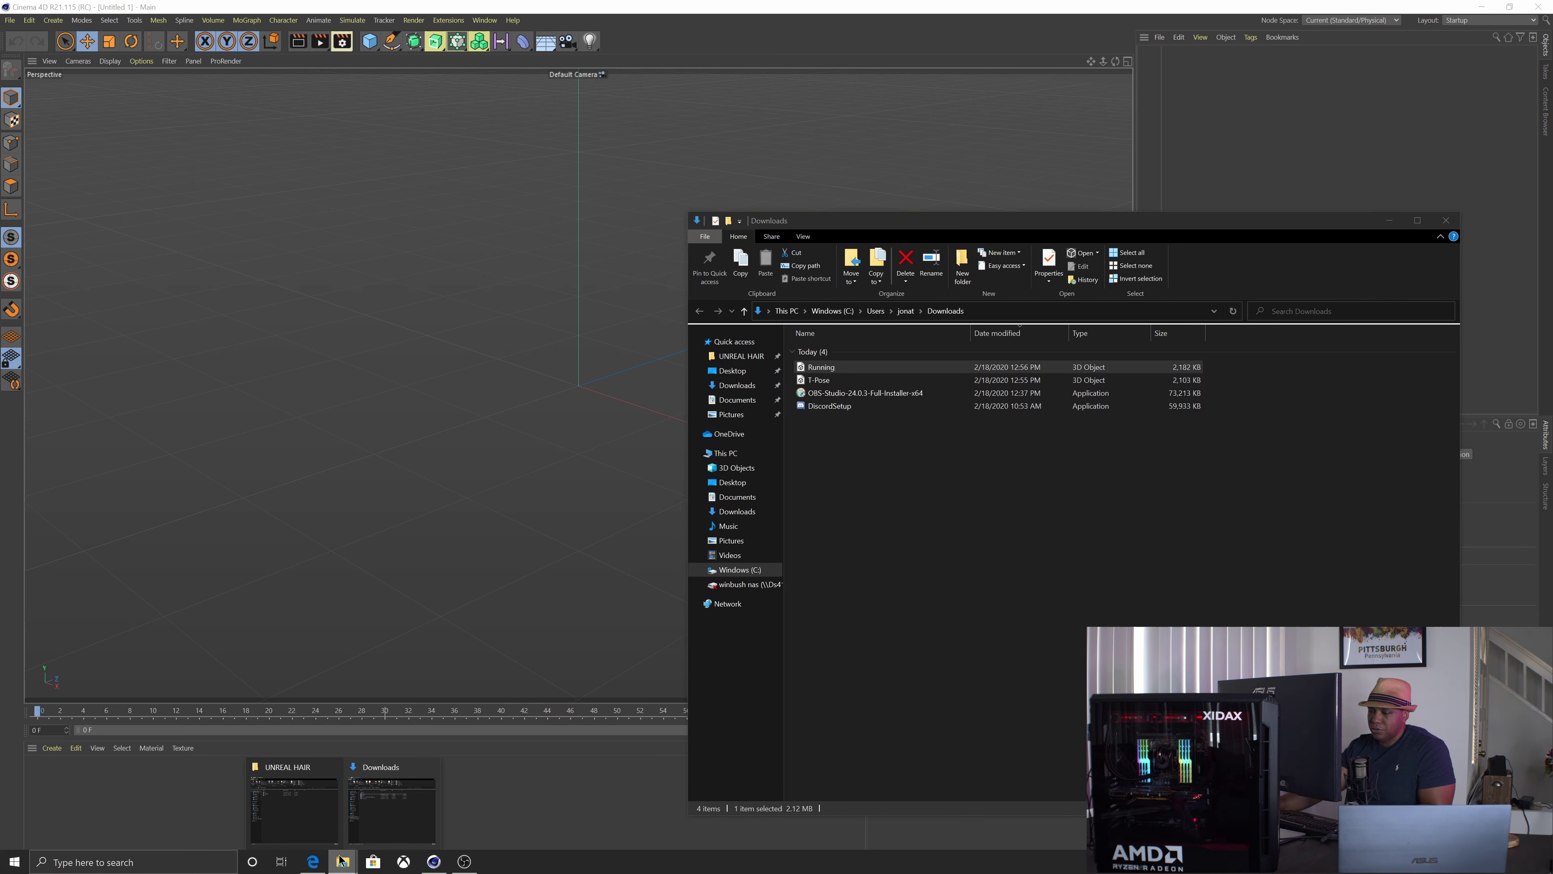
left_click(310, 820)
double_click(462, 352)
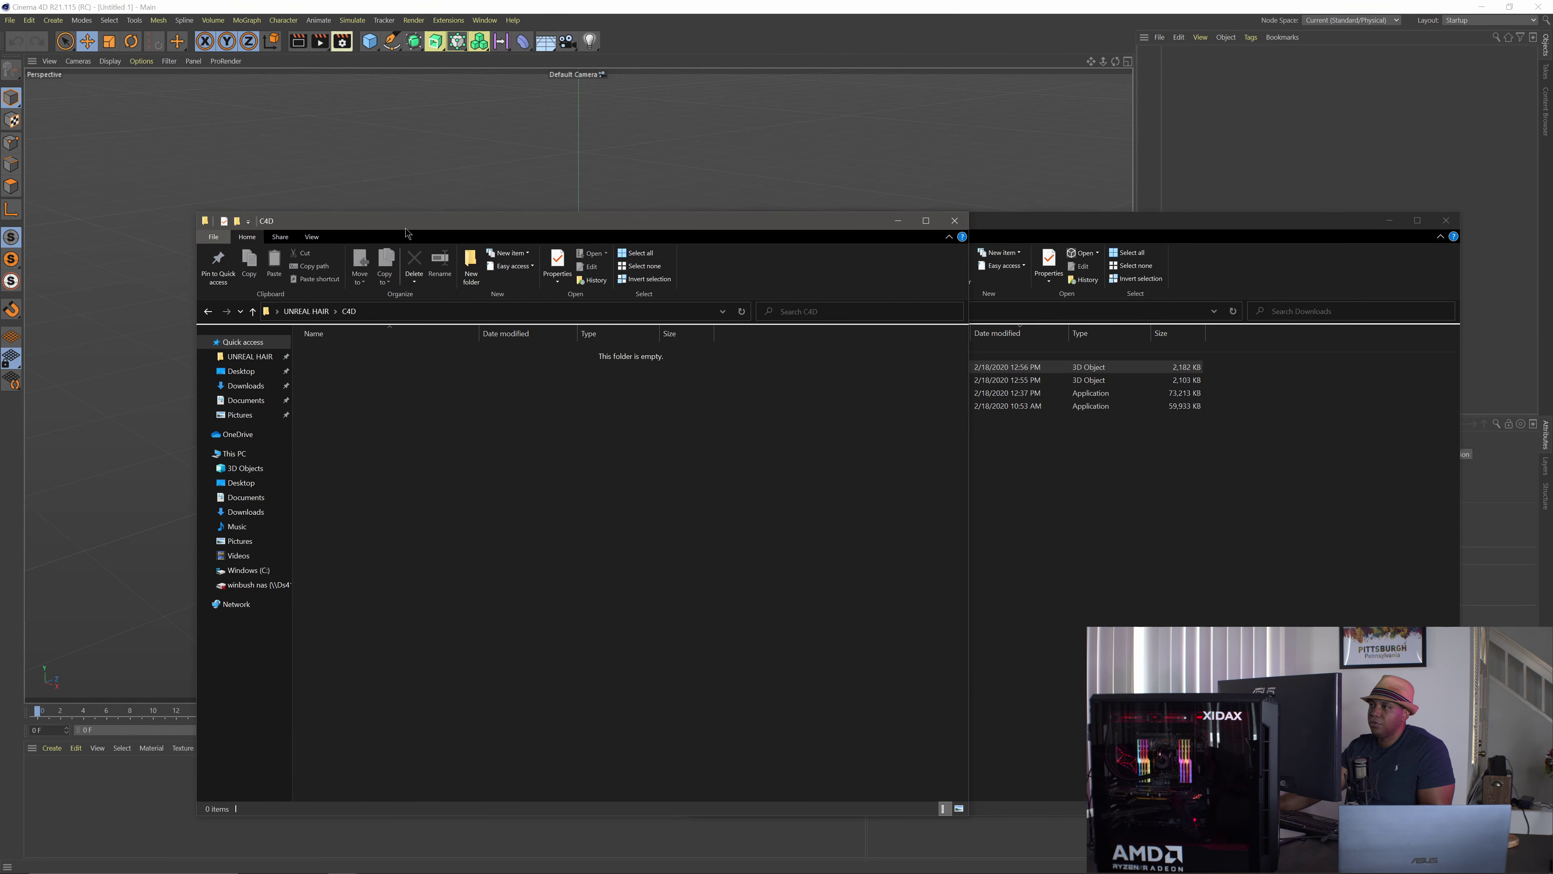
left_click_drag(403, 222, 267, 174)
left_click(849, 503)
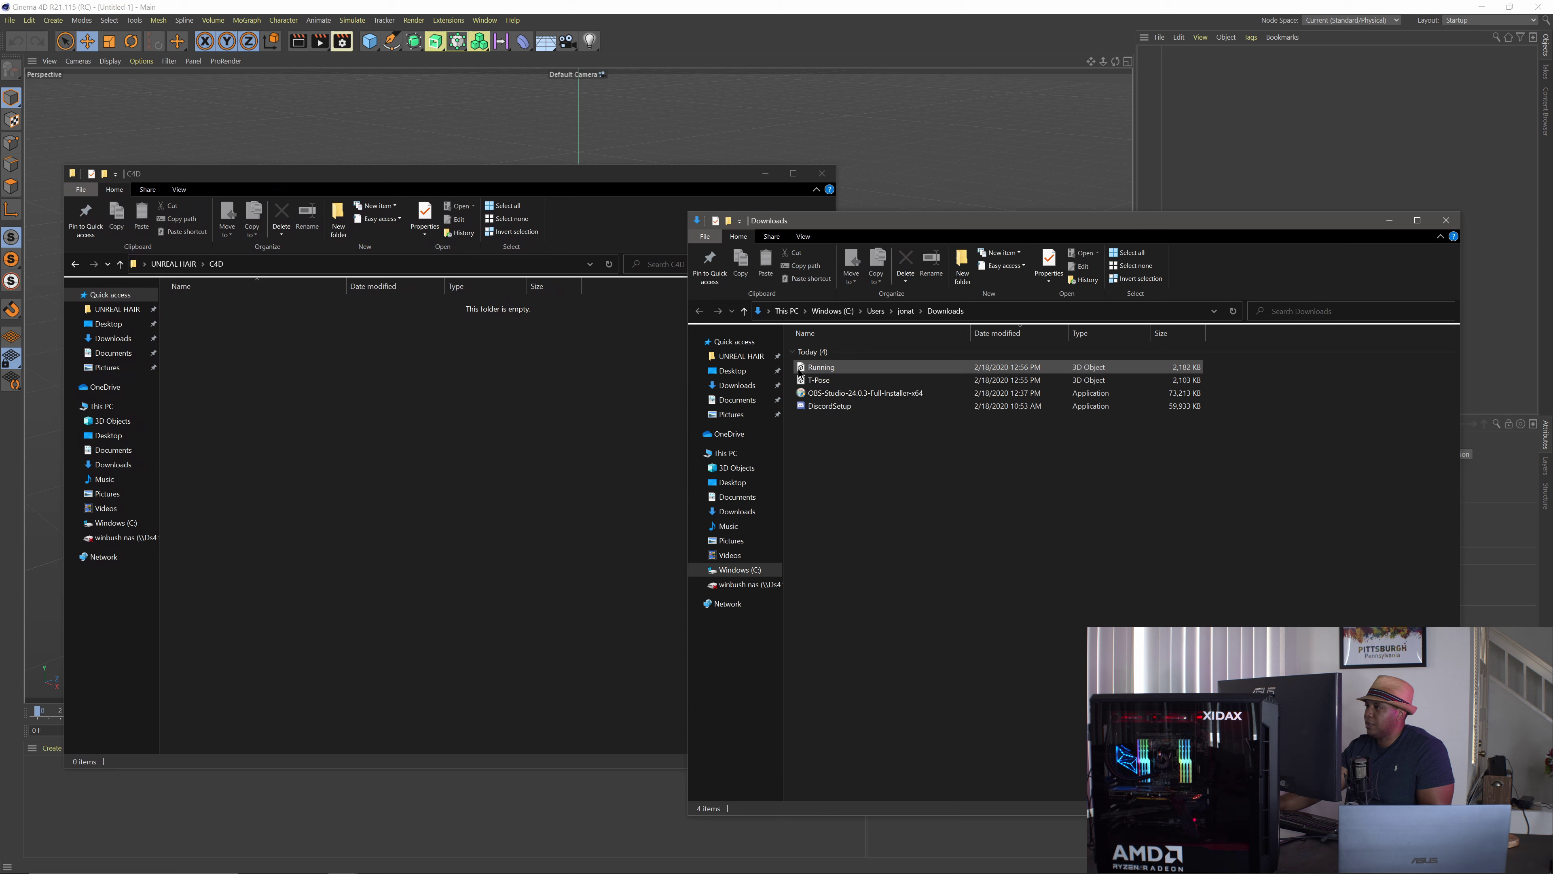
Move the Running and T-Pose files from Downloads into the C4D folder and close the Downloads window.
left_click(825, 368)
left_click(819, 380, "shift")
left_click_drag(819, 380, 260, 453)
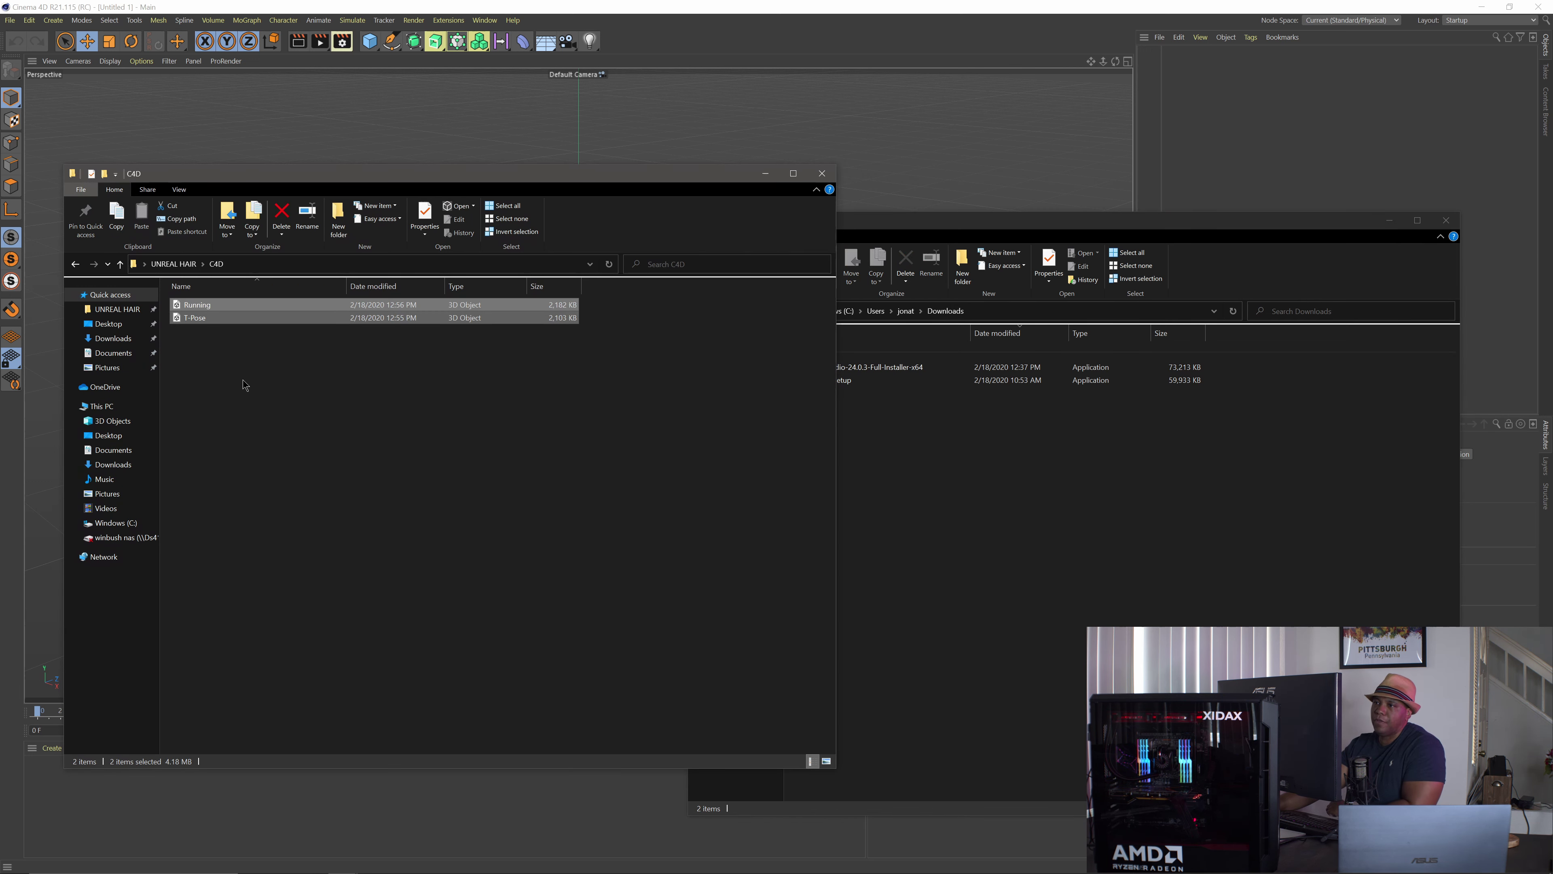
left_click(872, 452)
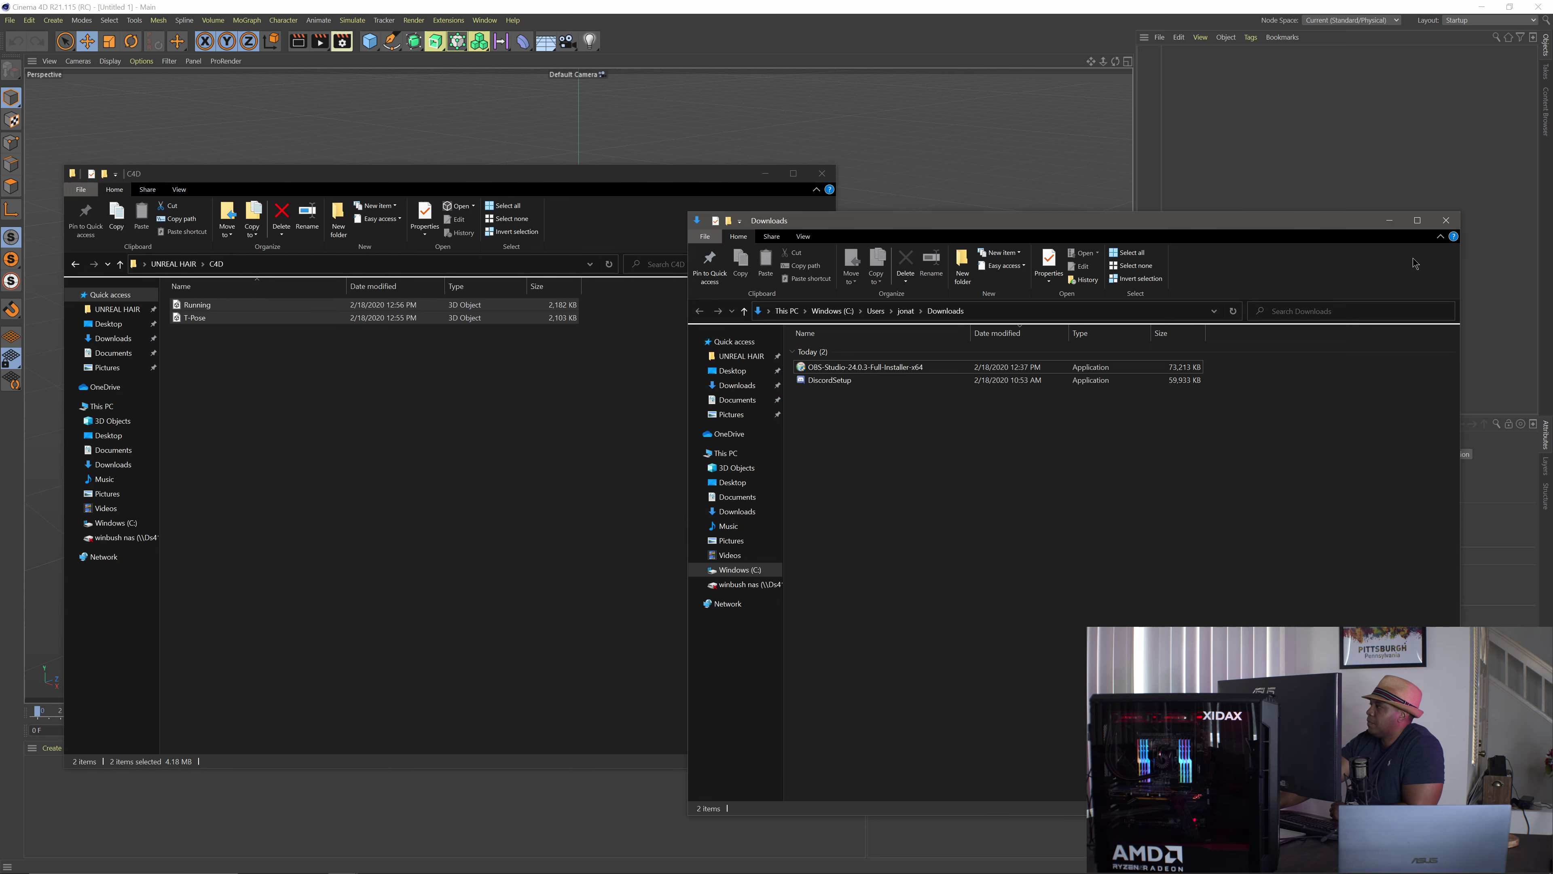
left_click(1443, 221)
Create a folder named Mixamo inside the C4D folder and move the Running and T-Pose files into it.
left_click_drag(317, 184, 652, 206)
left_click(548, 438)
left_click(675, 240)
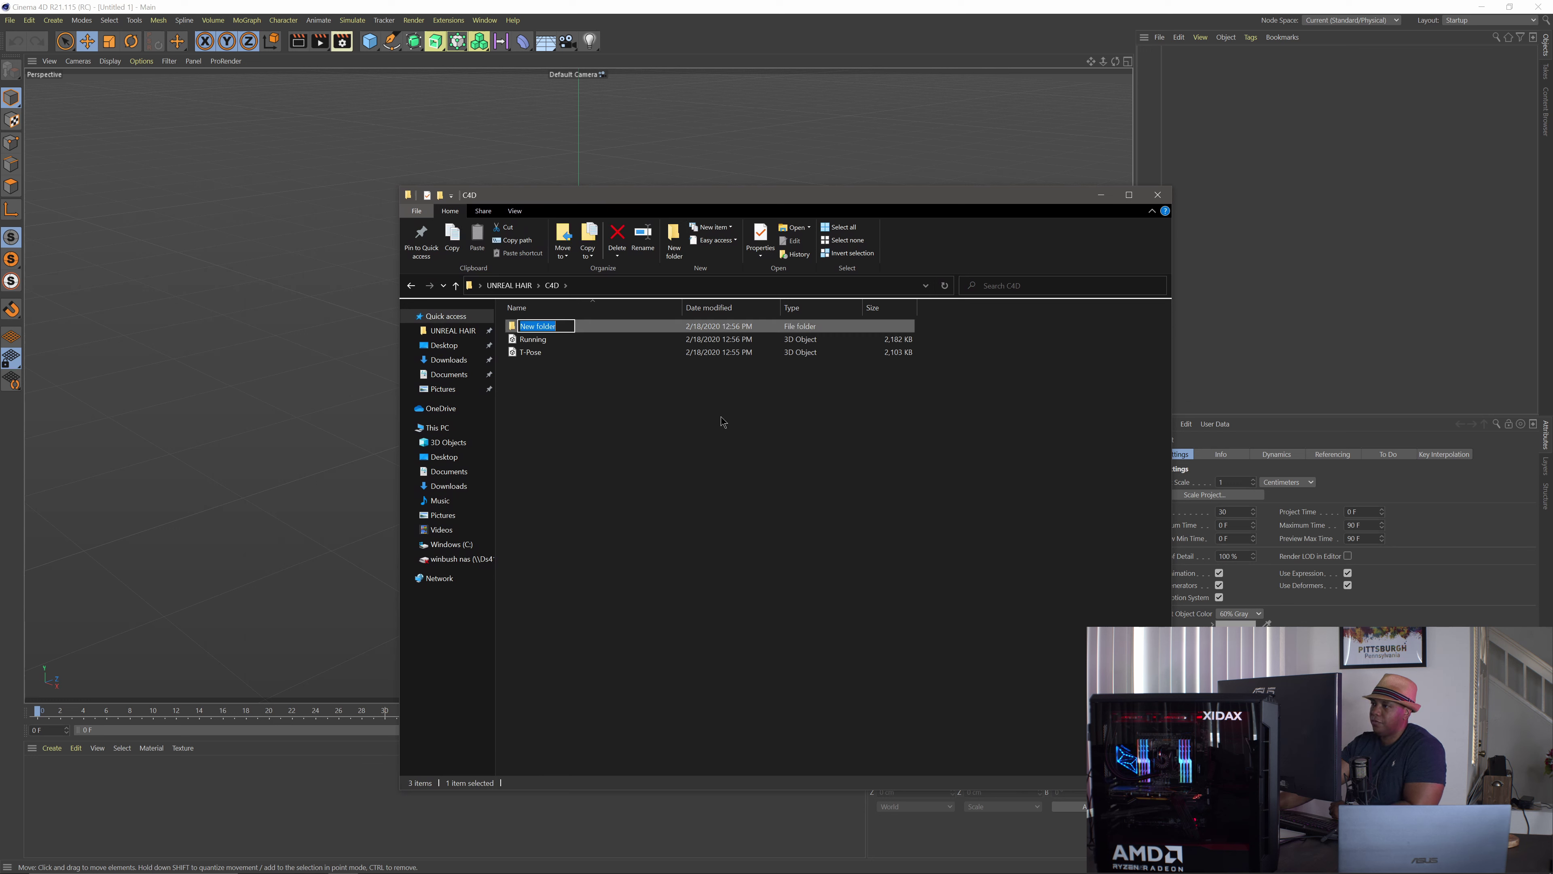
type("Mixamo")
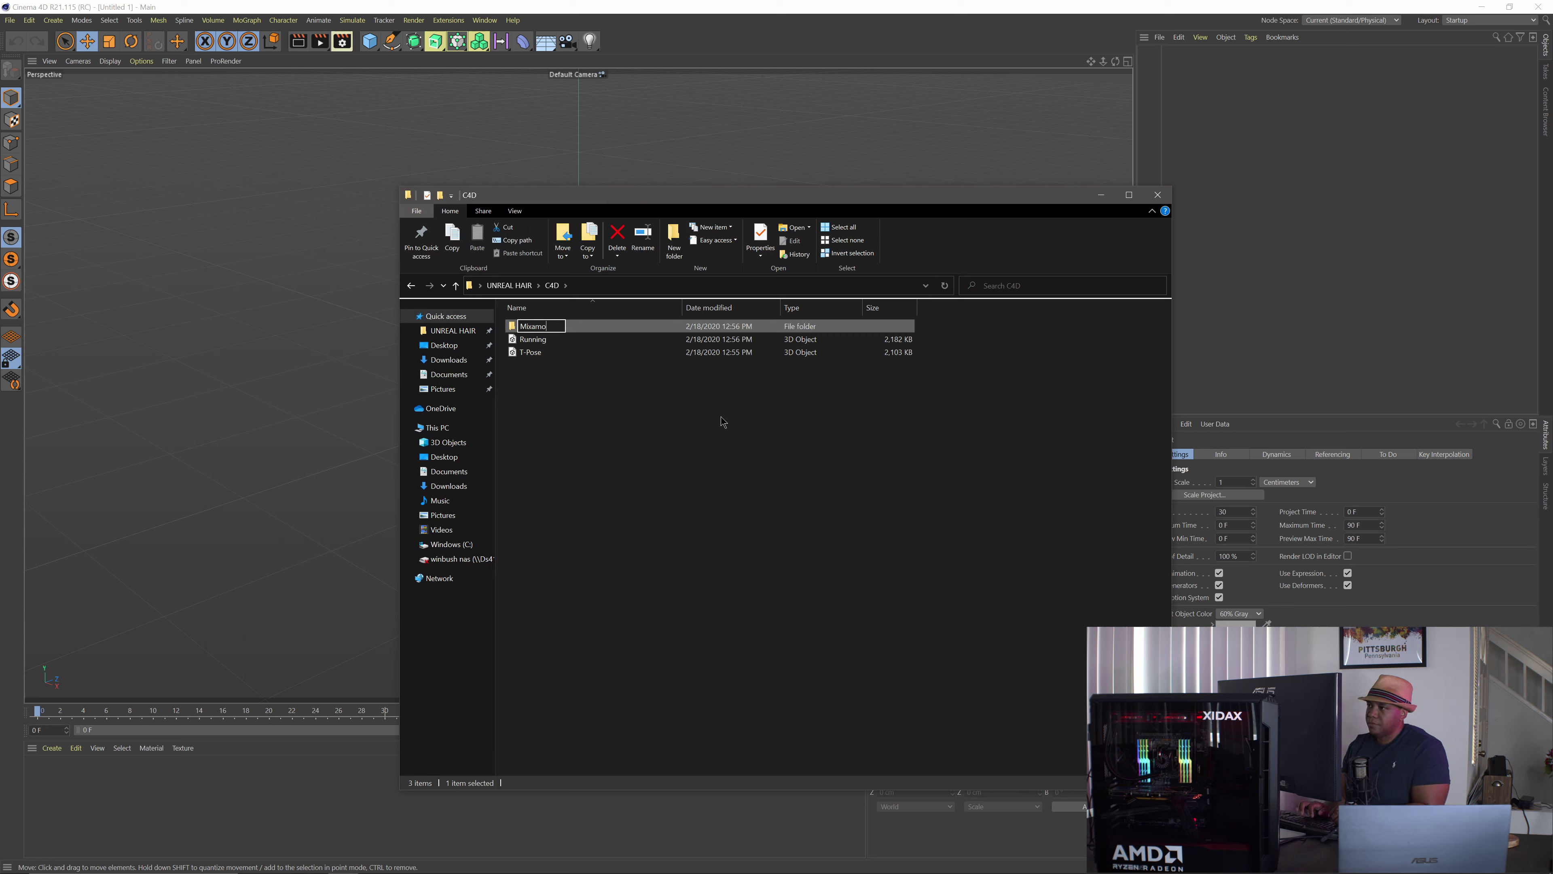
key("Return")
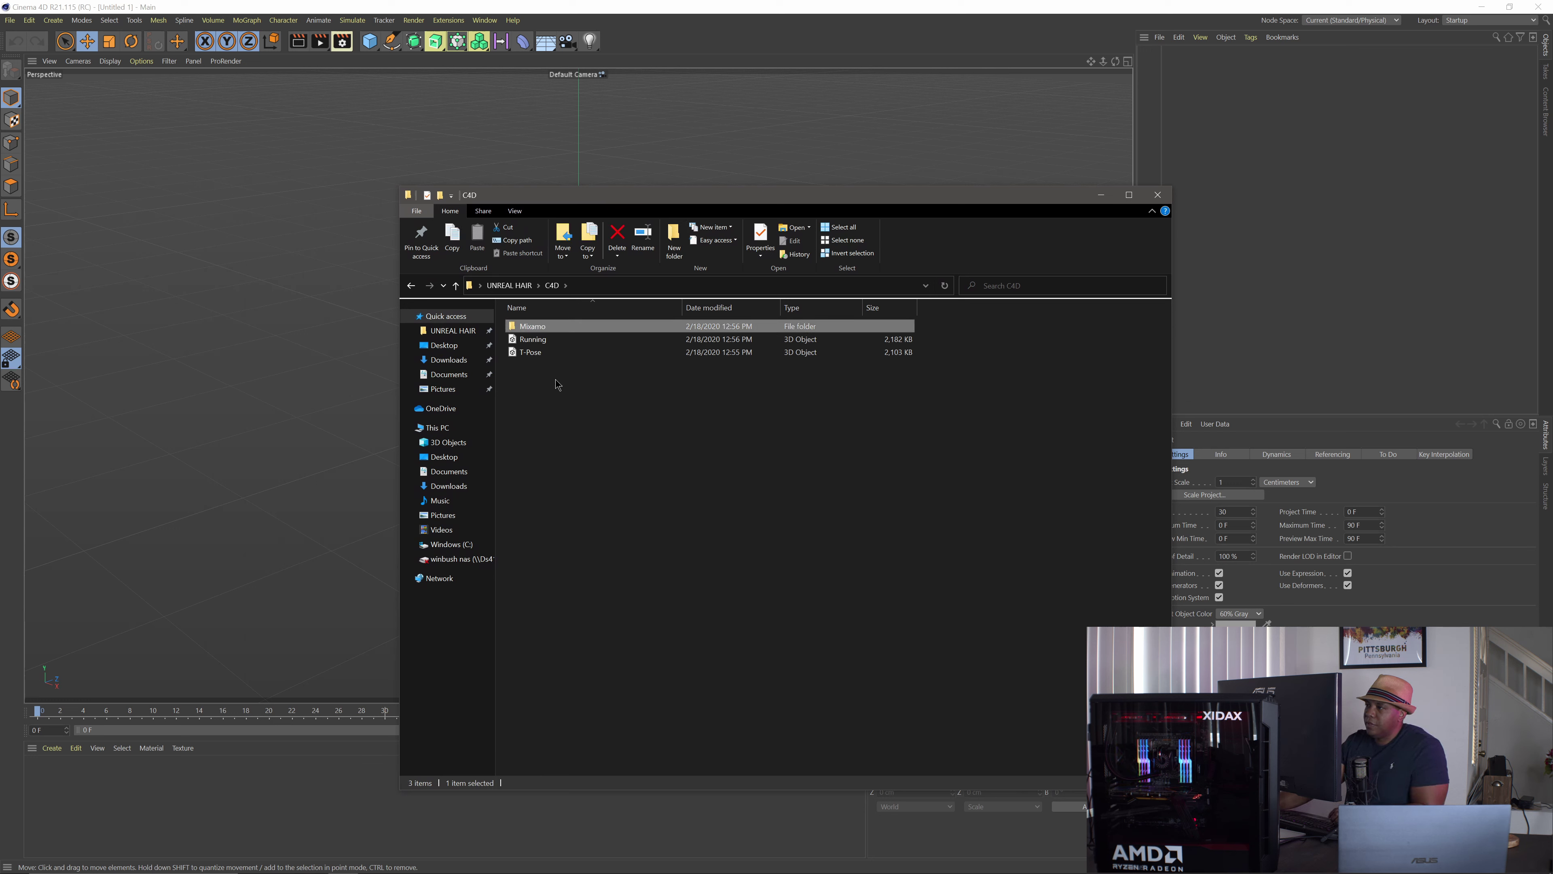
left_click_drag(555, 378, 533, 326)
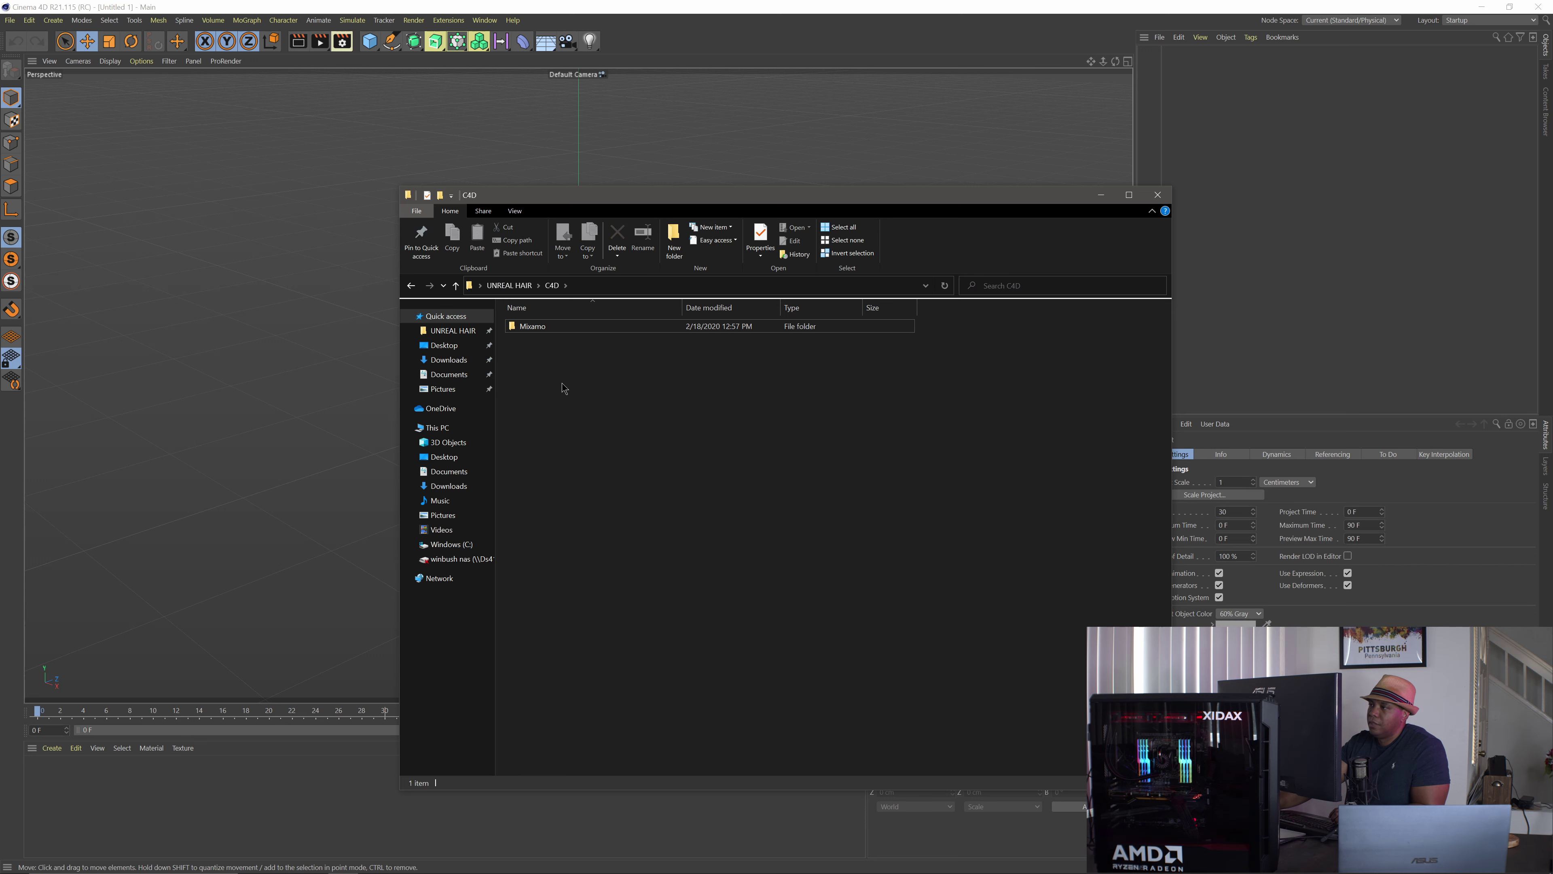
Create a folder named For UE4 inside the C4D folder, next to the Mixamo folder.
left_click(674, 239)
type("UE$")
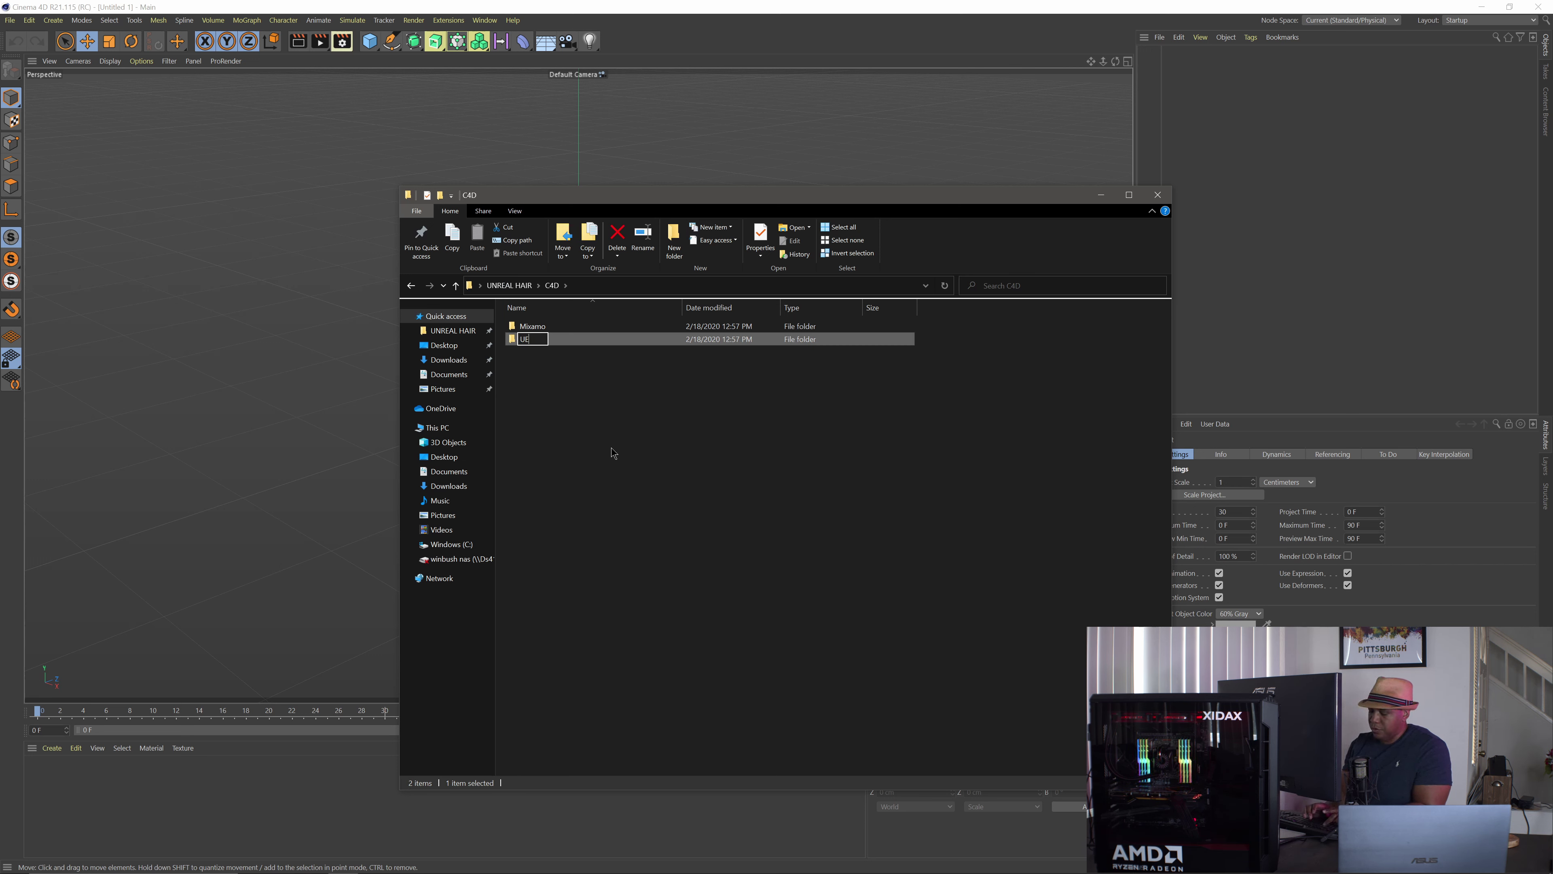
key("BackSpace")
key("BackSpace")
key("BackSpace")
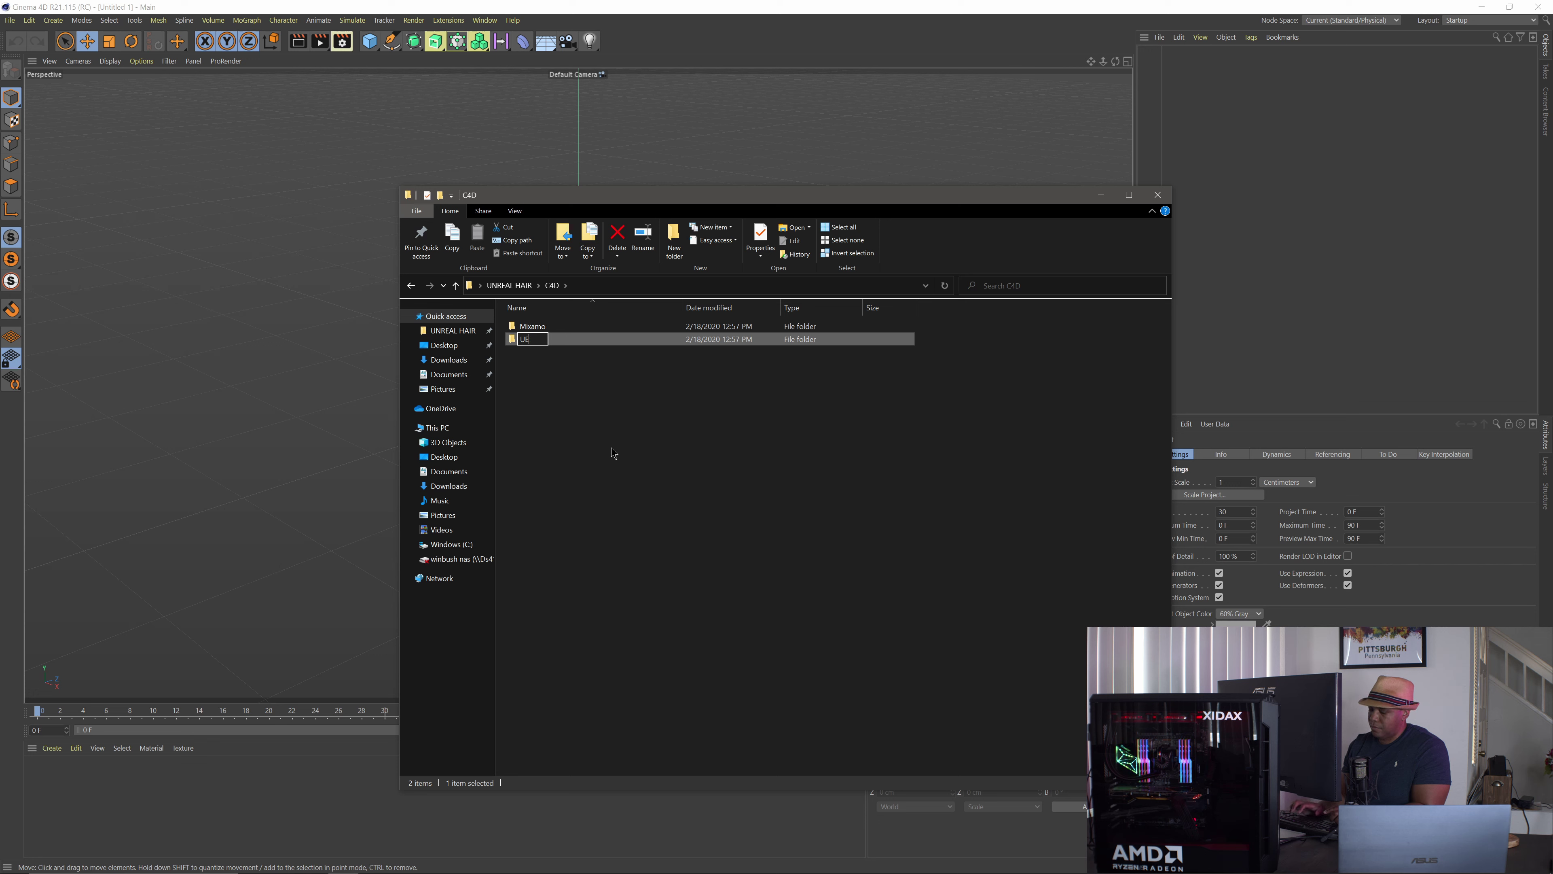
type("For")
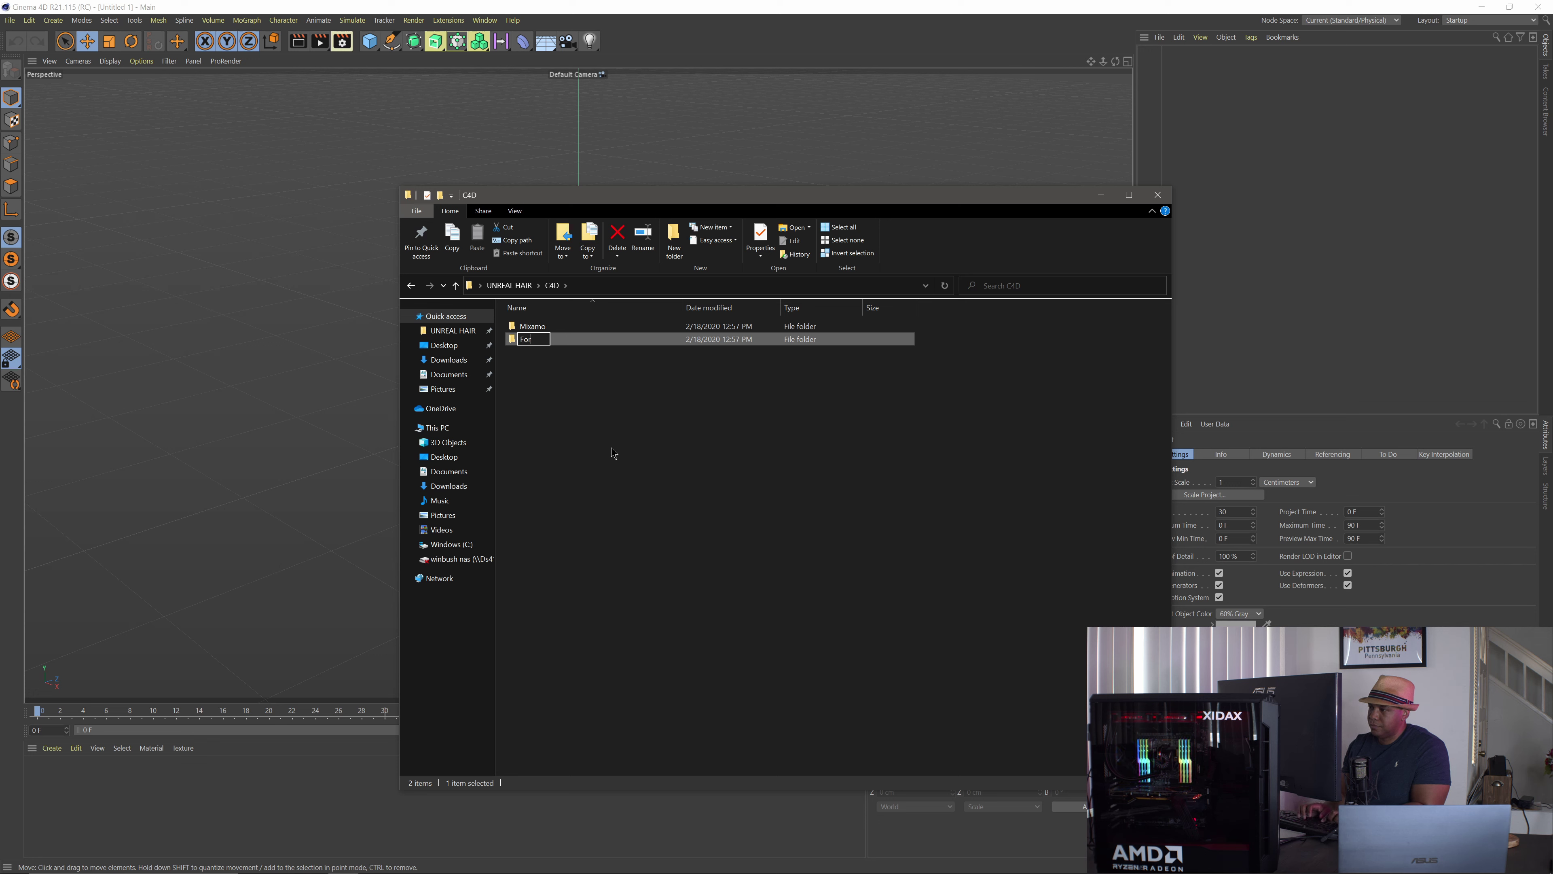
type(" UE4")
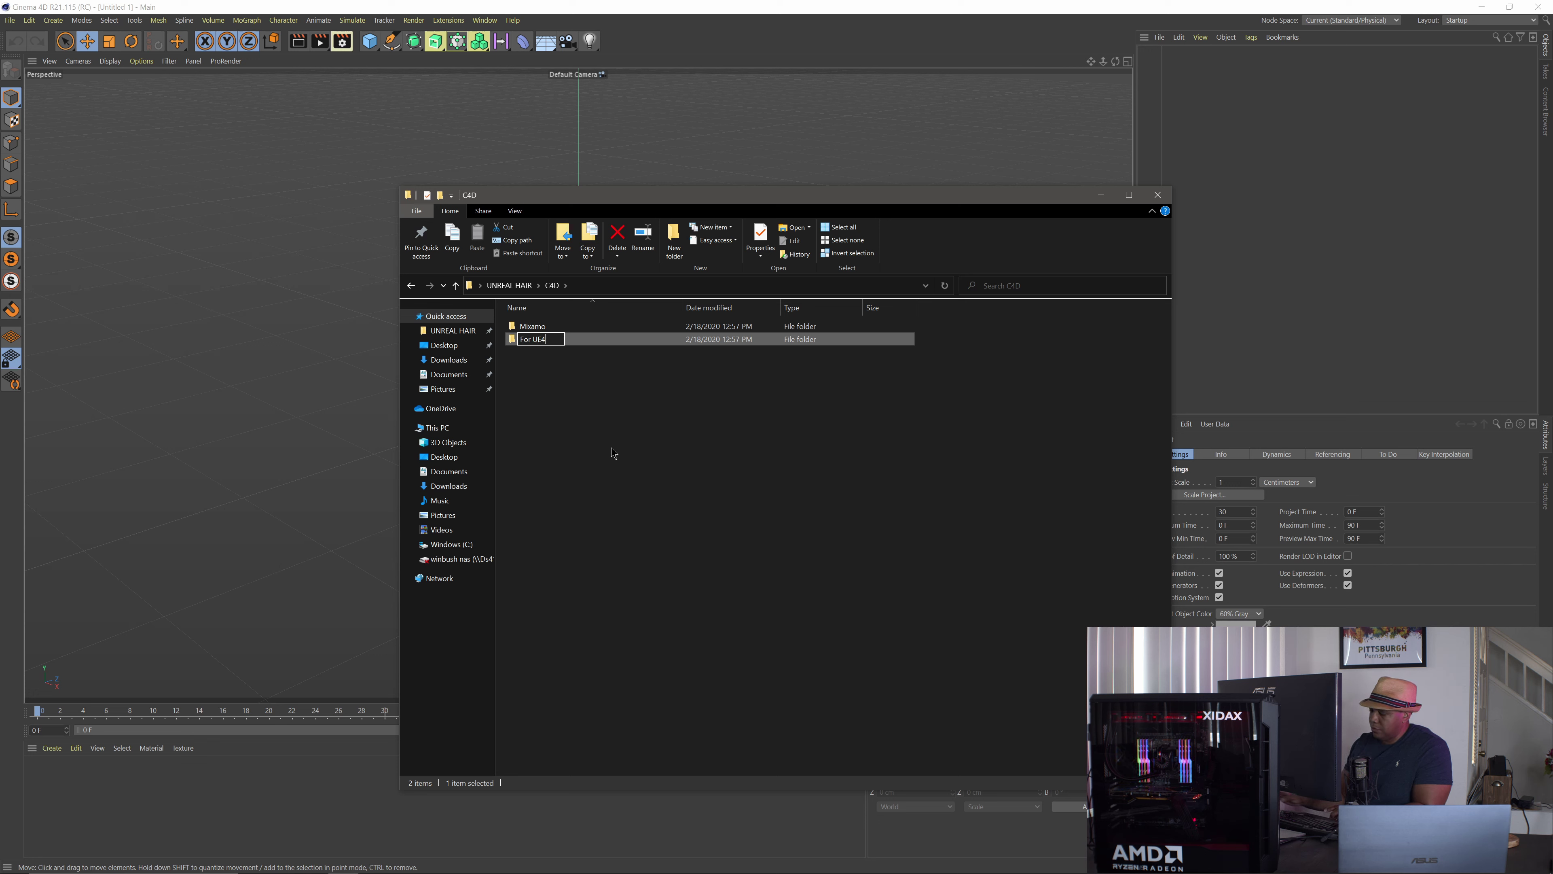
left_click(612, 448)
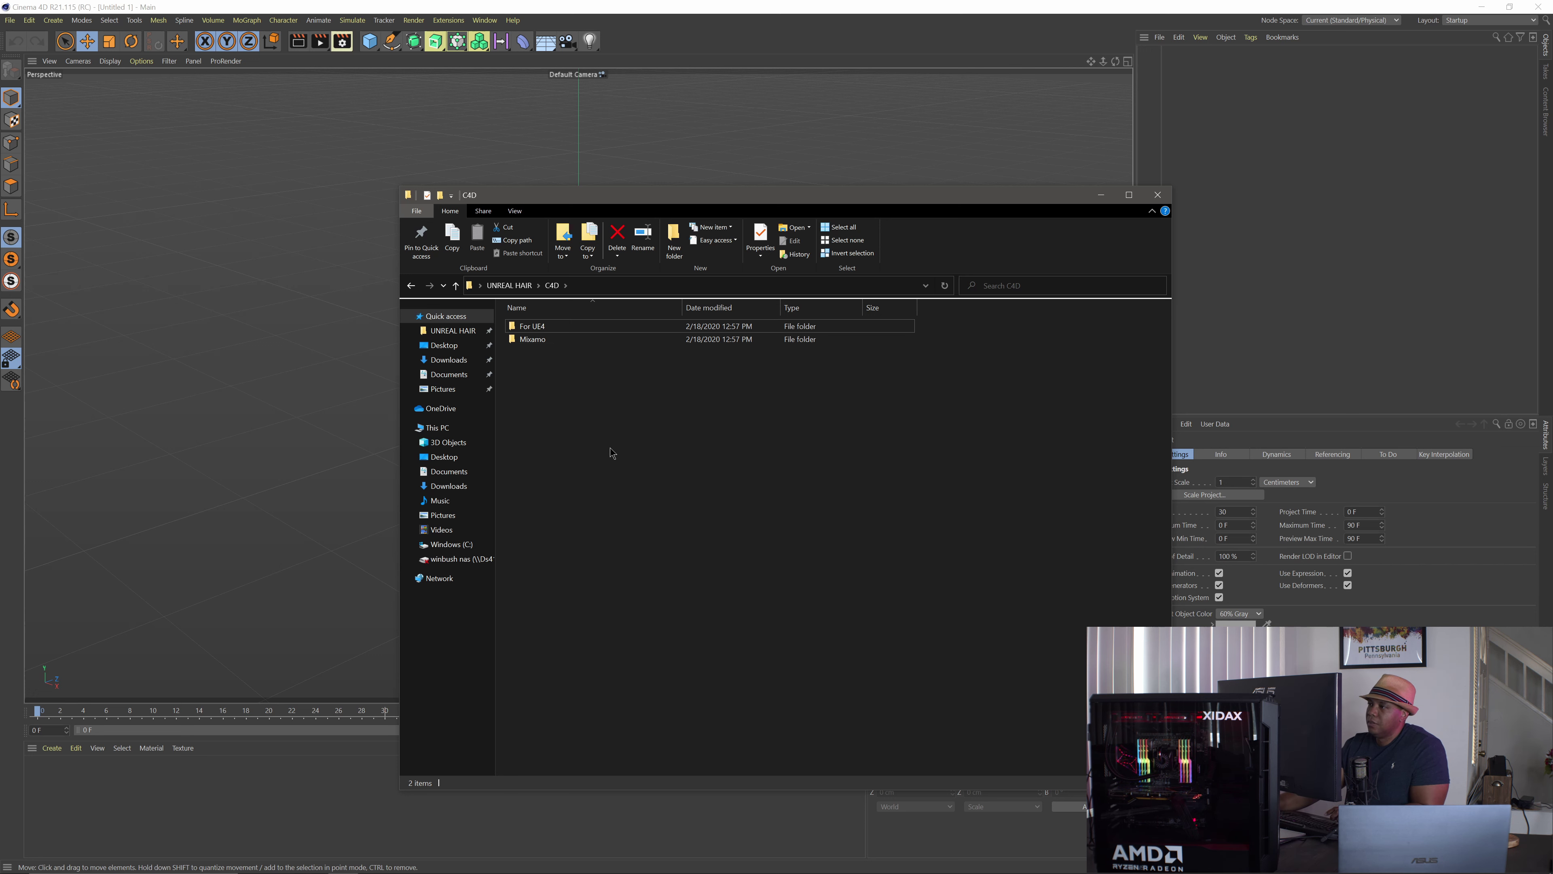
Open the T-Pose file from the Mixamo folder in Cinema 4D, accepting the default FBX import settings.
double_click(539, 342)
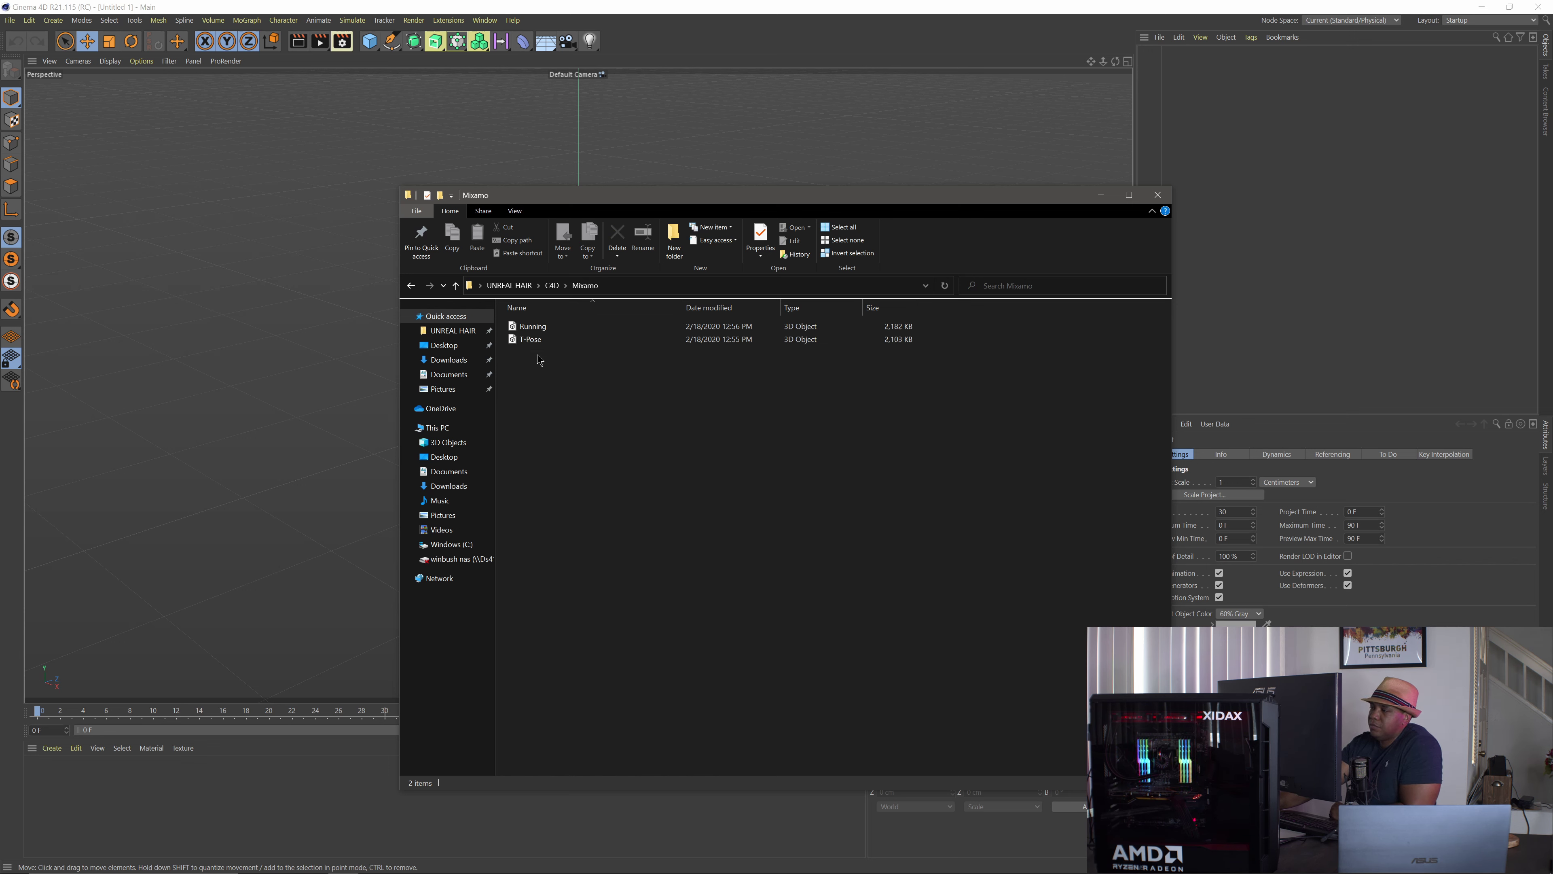
left_click(551, 285)
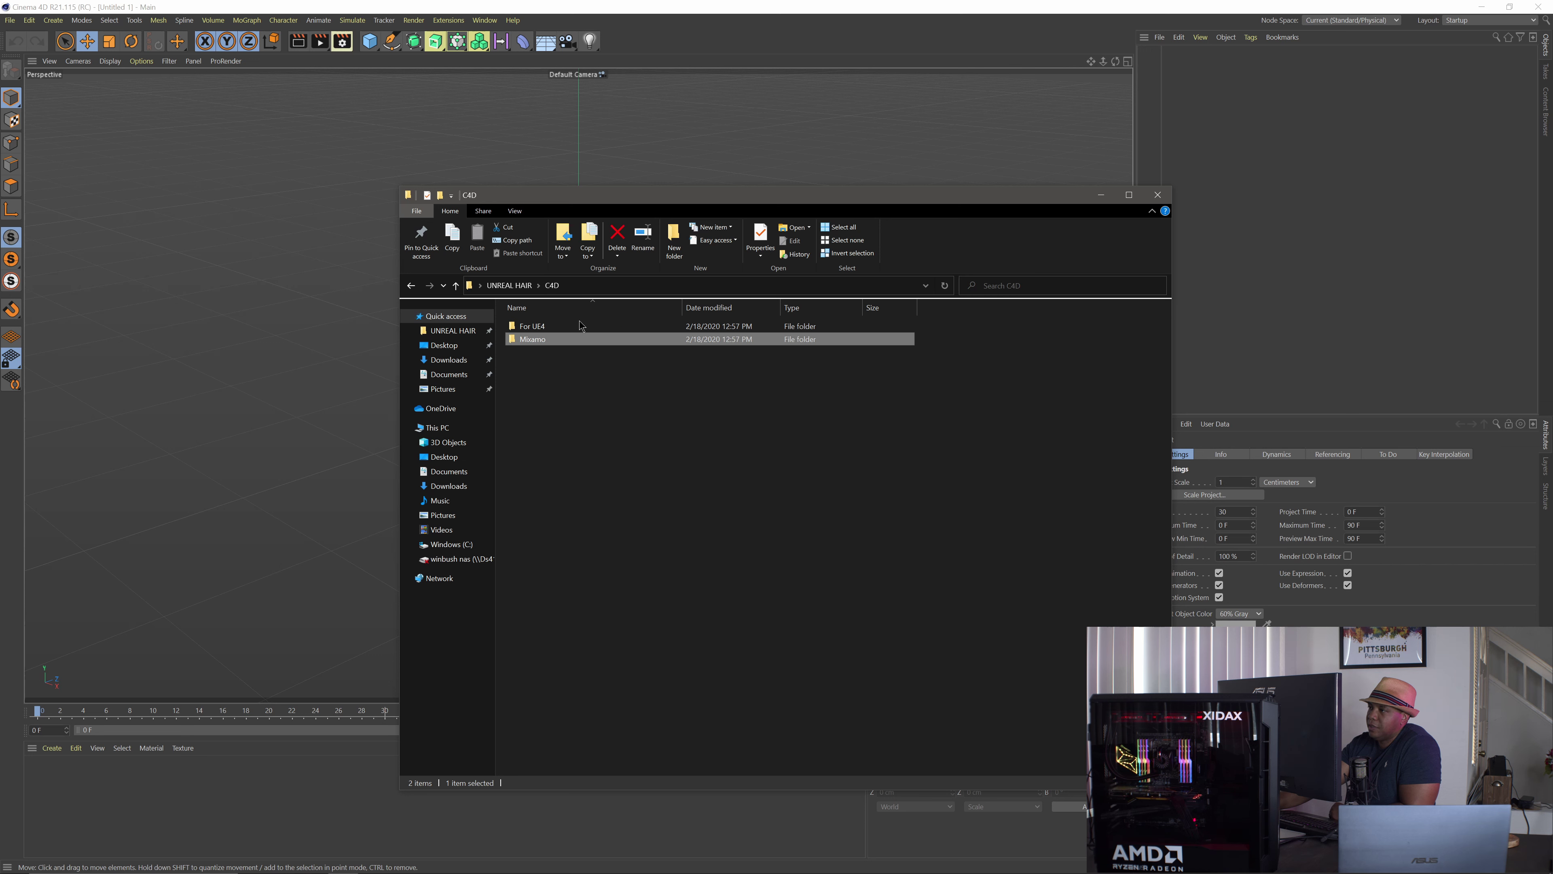
left_click(546, 329)
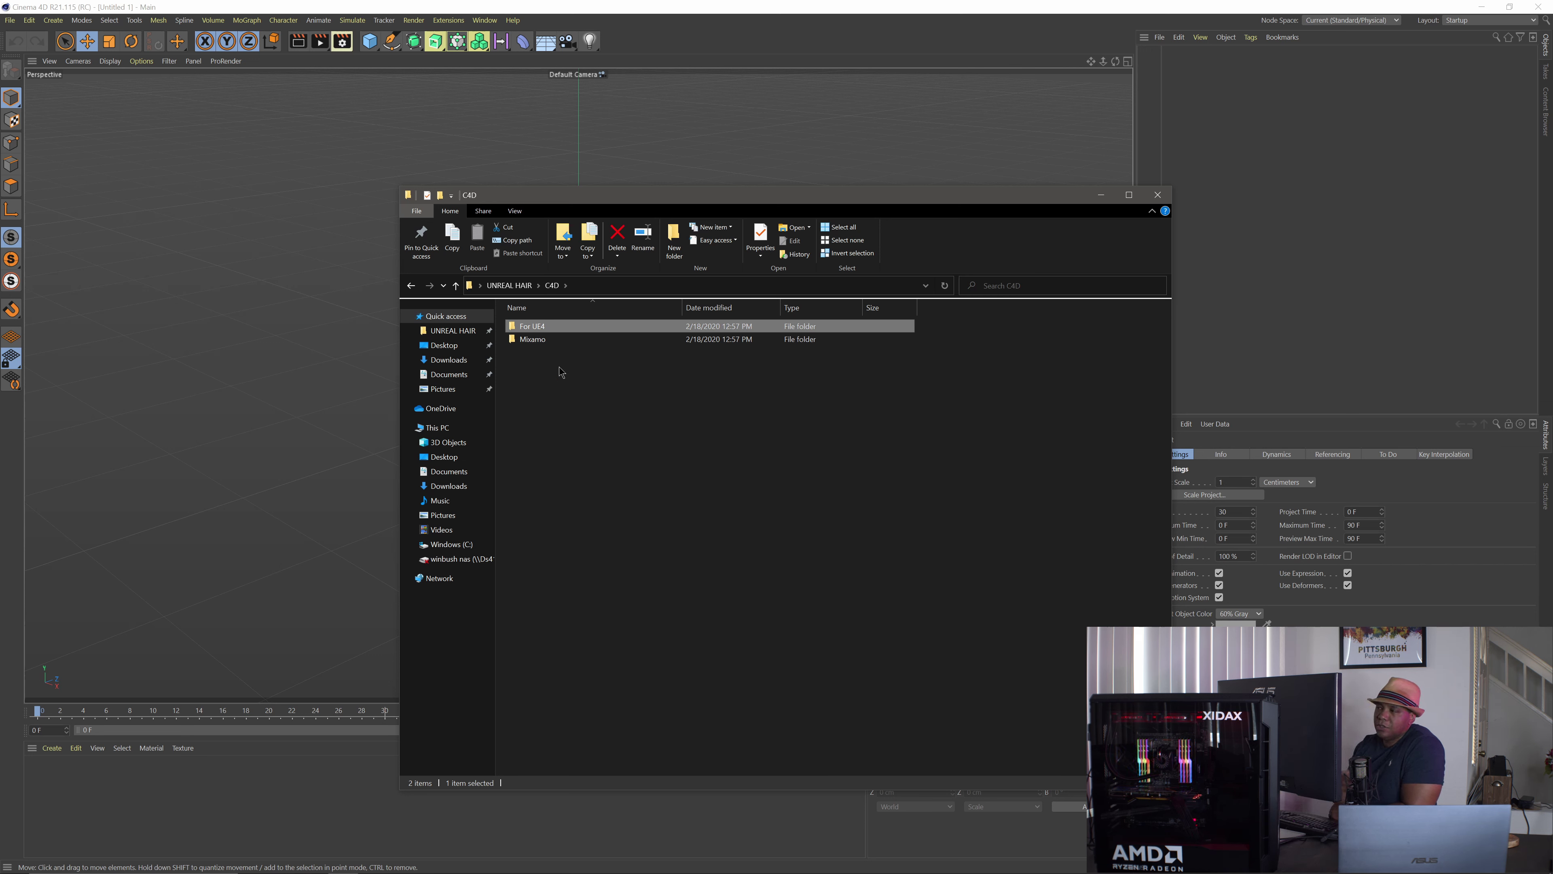
double_click(529, 341)
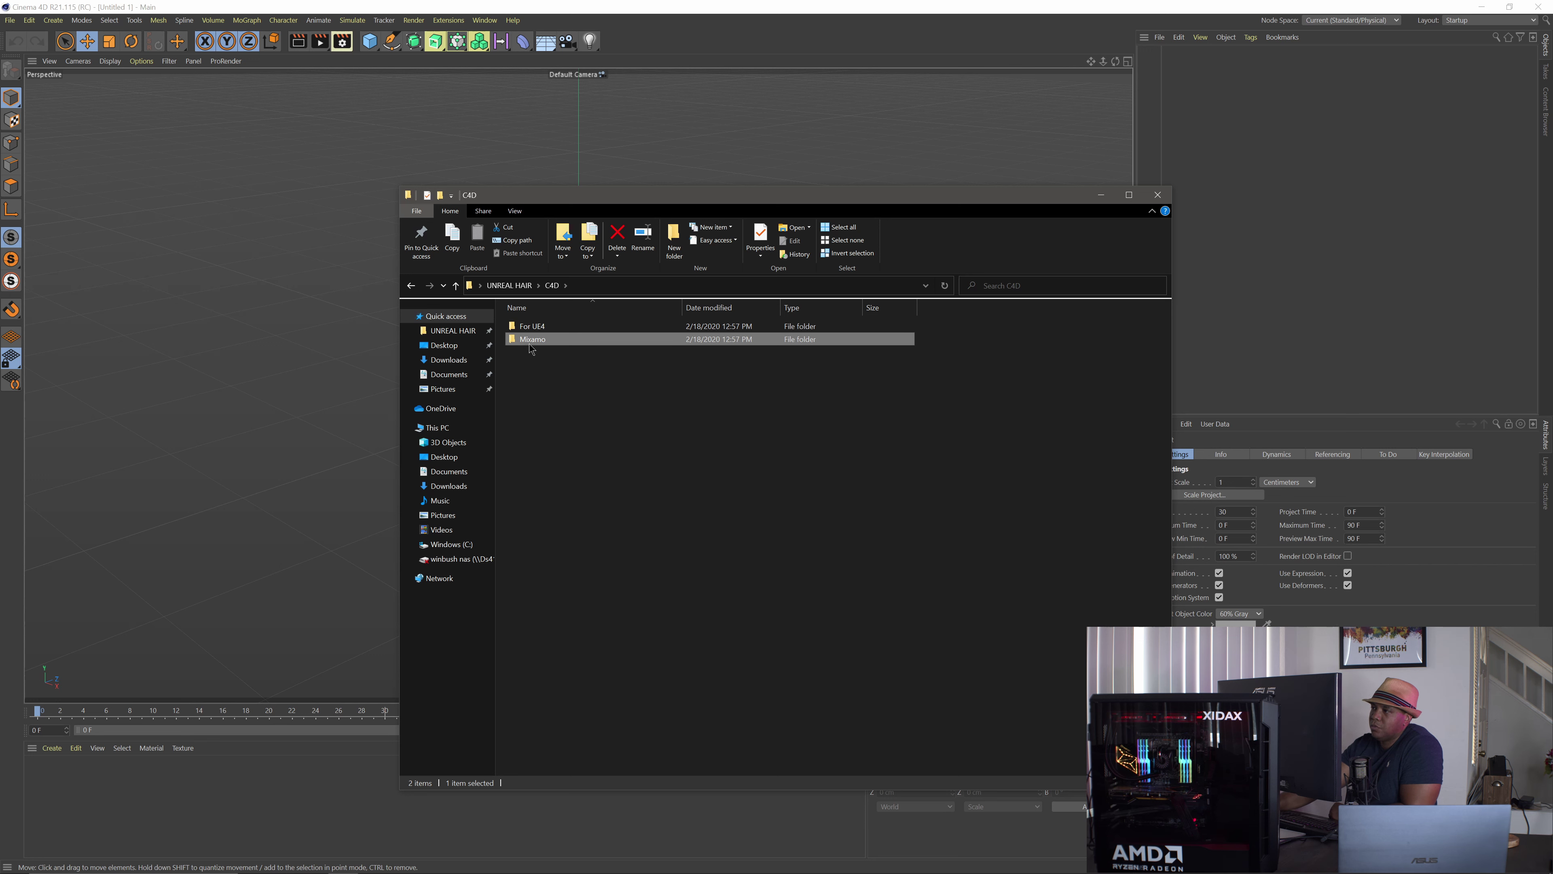
left_click_drag(530, 344, 322, 315)
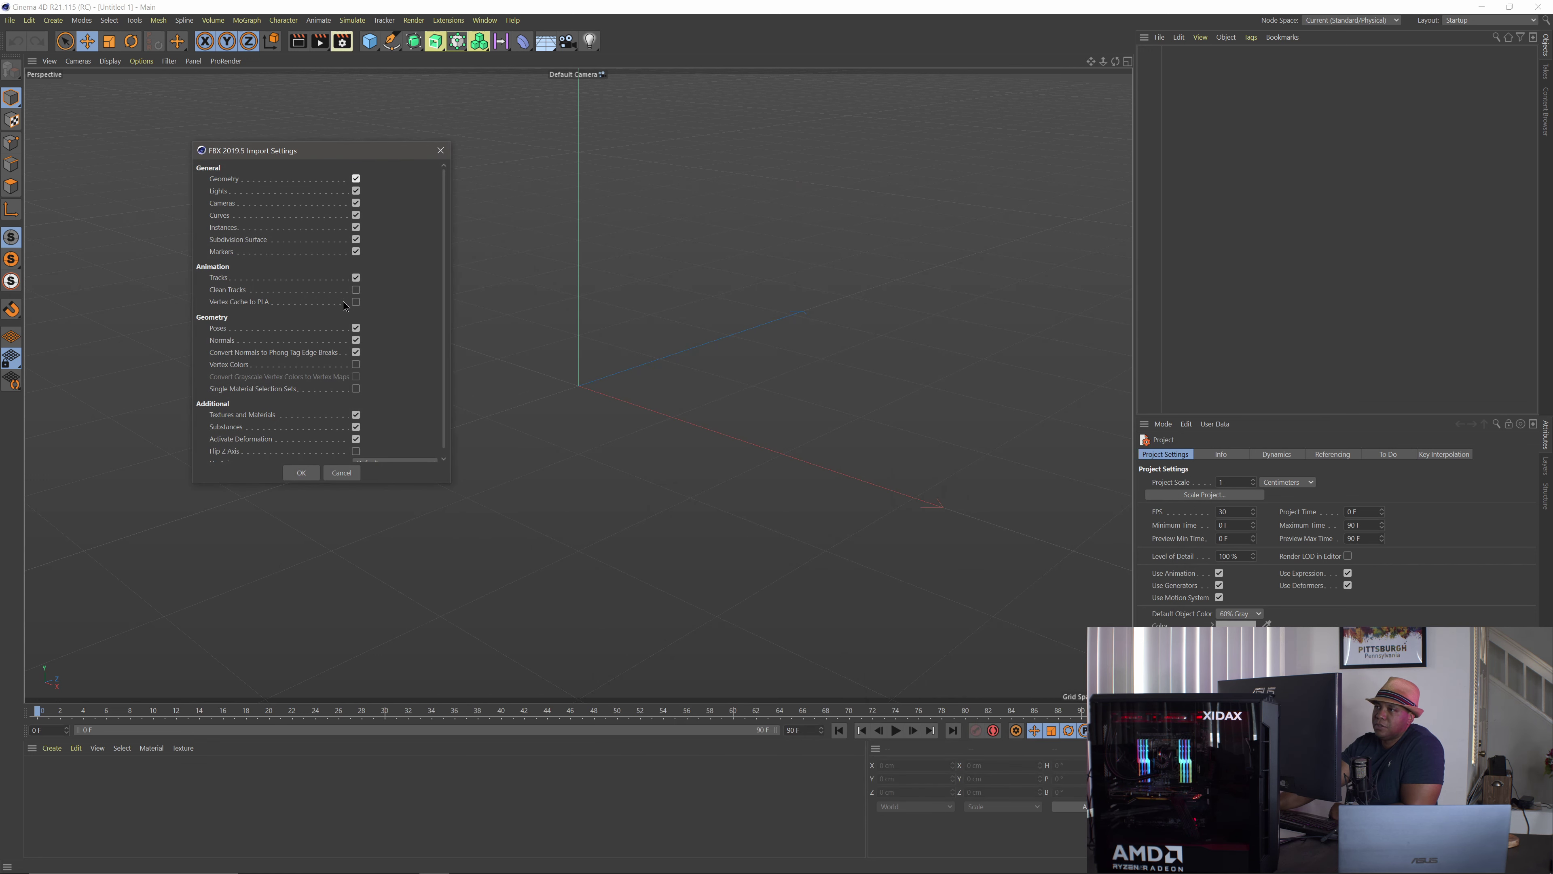
left_click(302, 472)
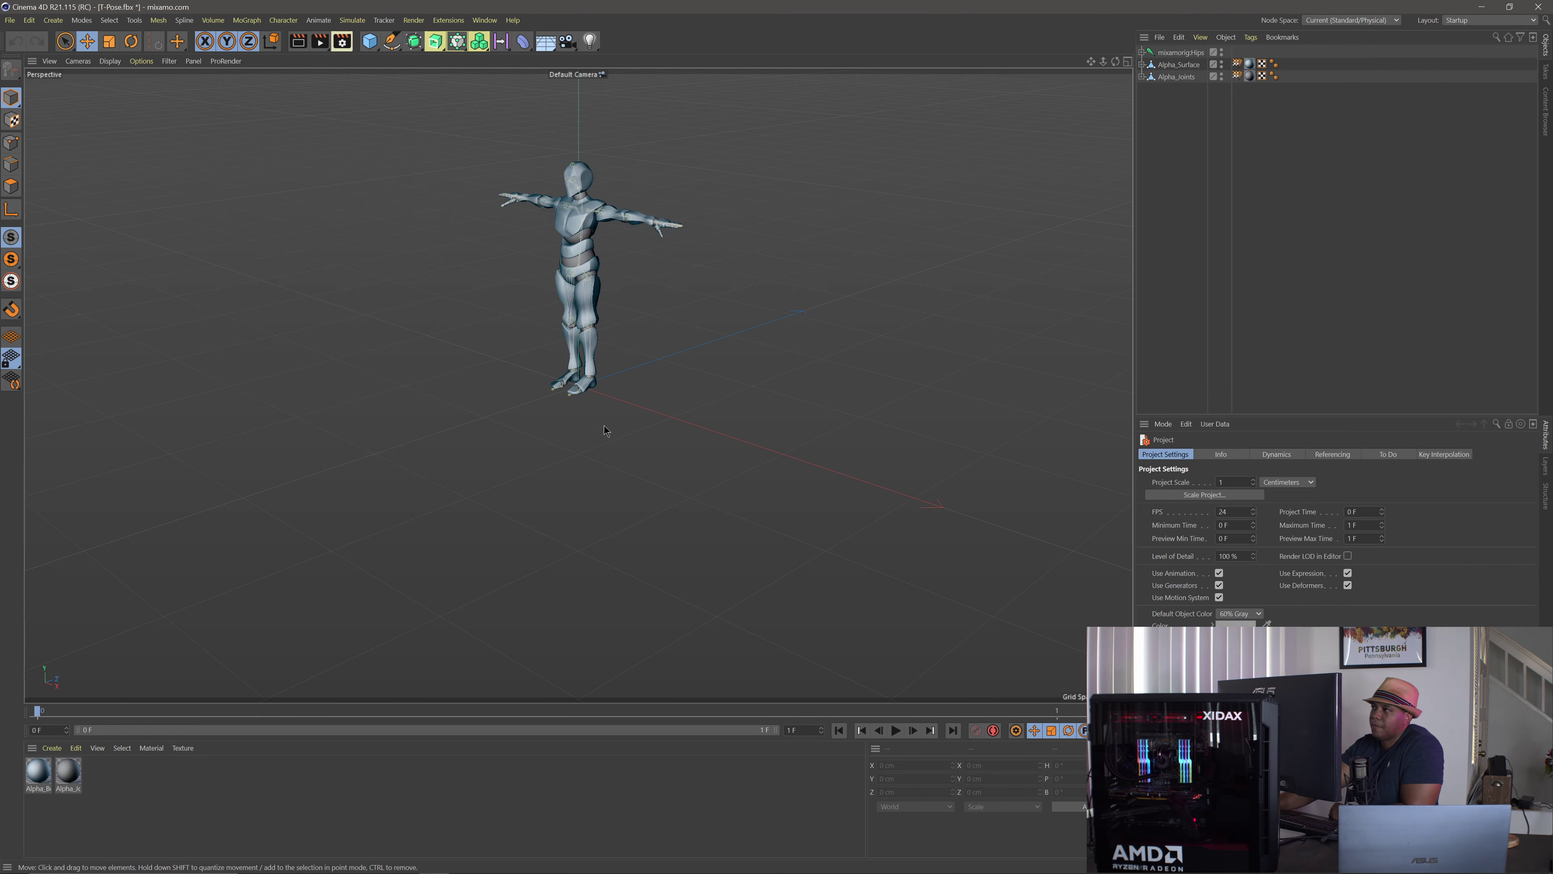
Examine the imported T-Pose character and its Alpha_Surface and Alpha_Joints meshes, then clear the selection.
scroll(607, 380, "up", 3)
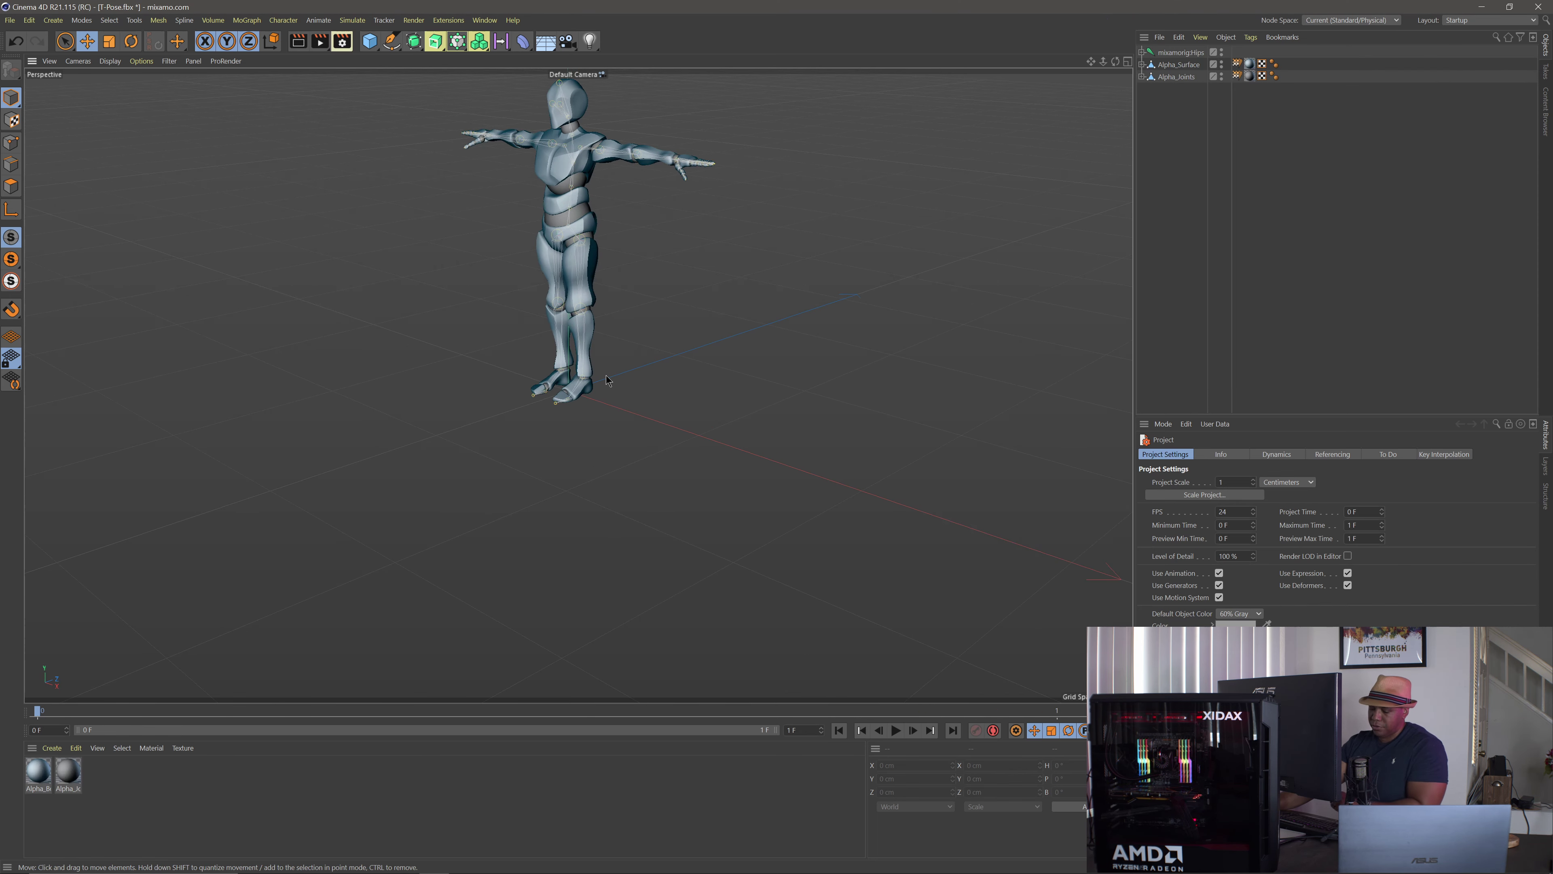
middle_click_drag(592, 341, 598, 460, "alt")
scroll(619, 401, "up", 4)
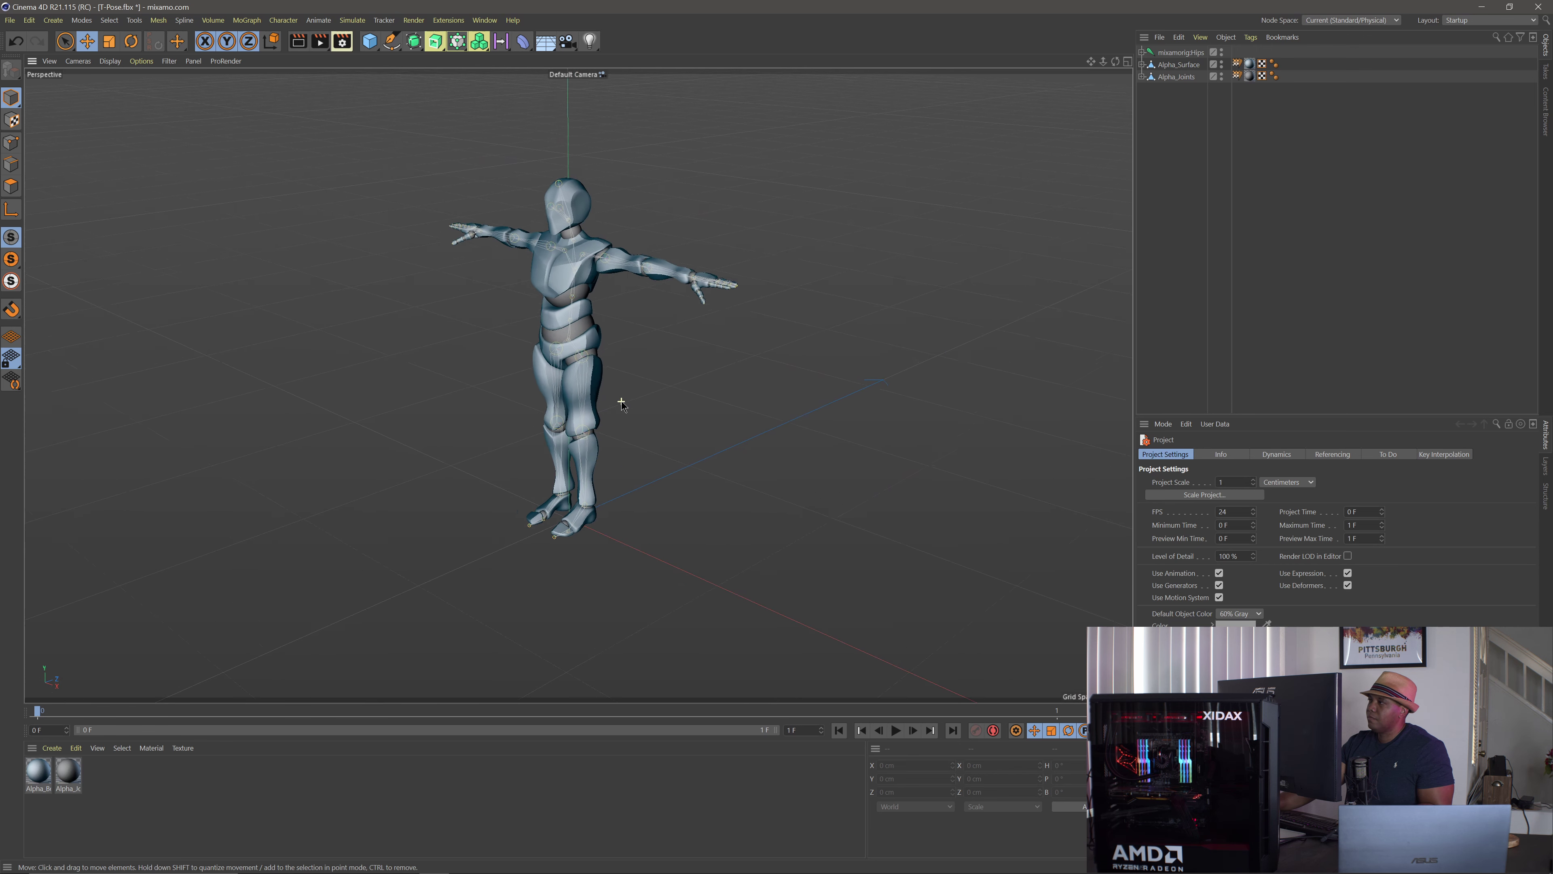
left_click(1177, 65)
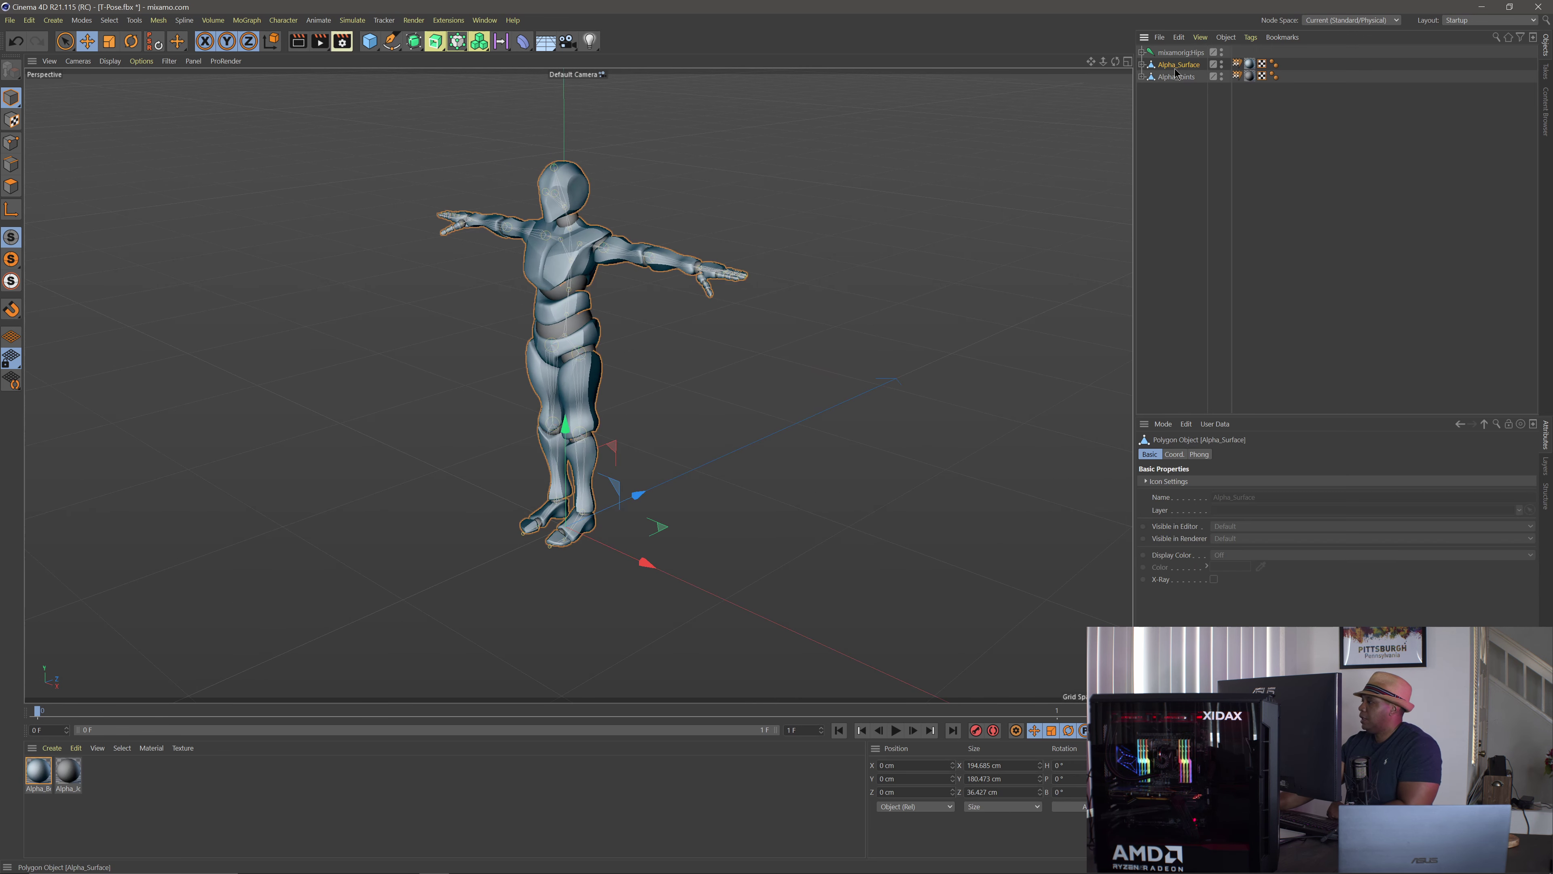
left_click(1175, 78)
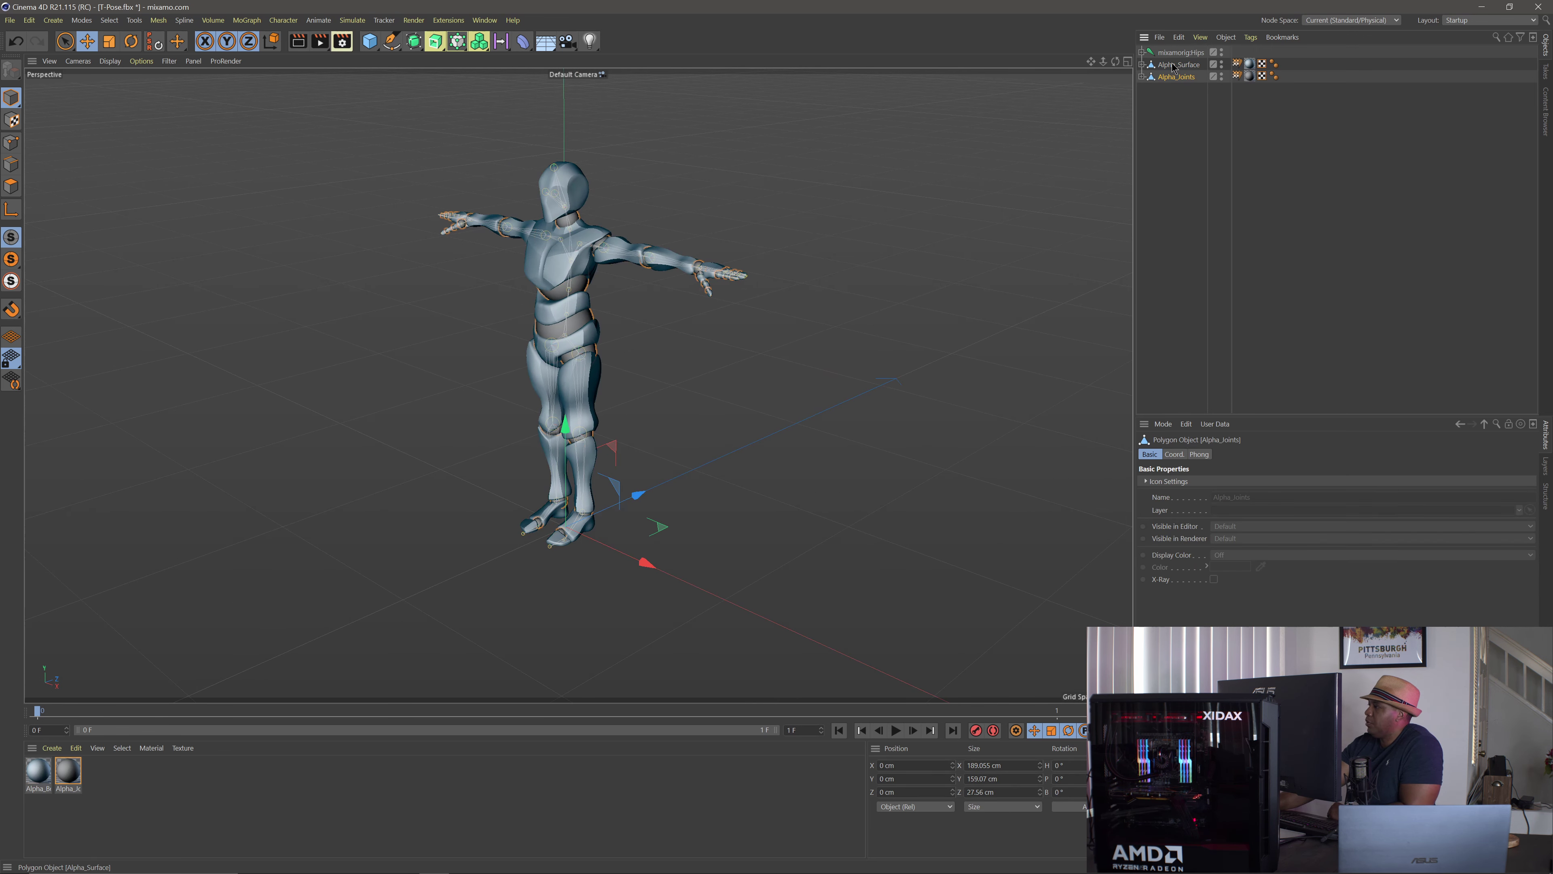
left_click(1173, 66)
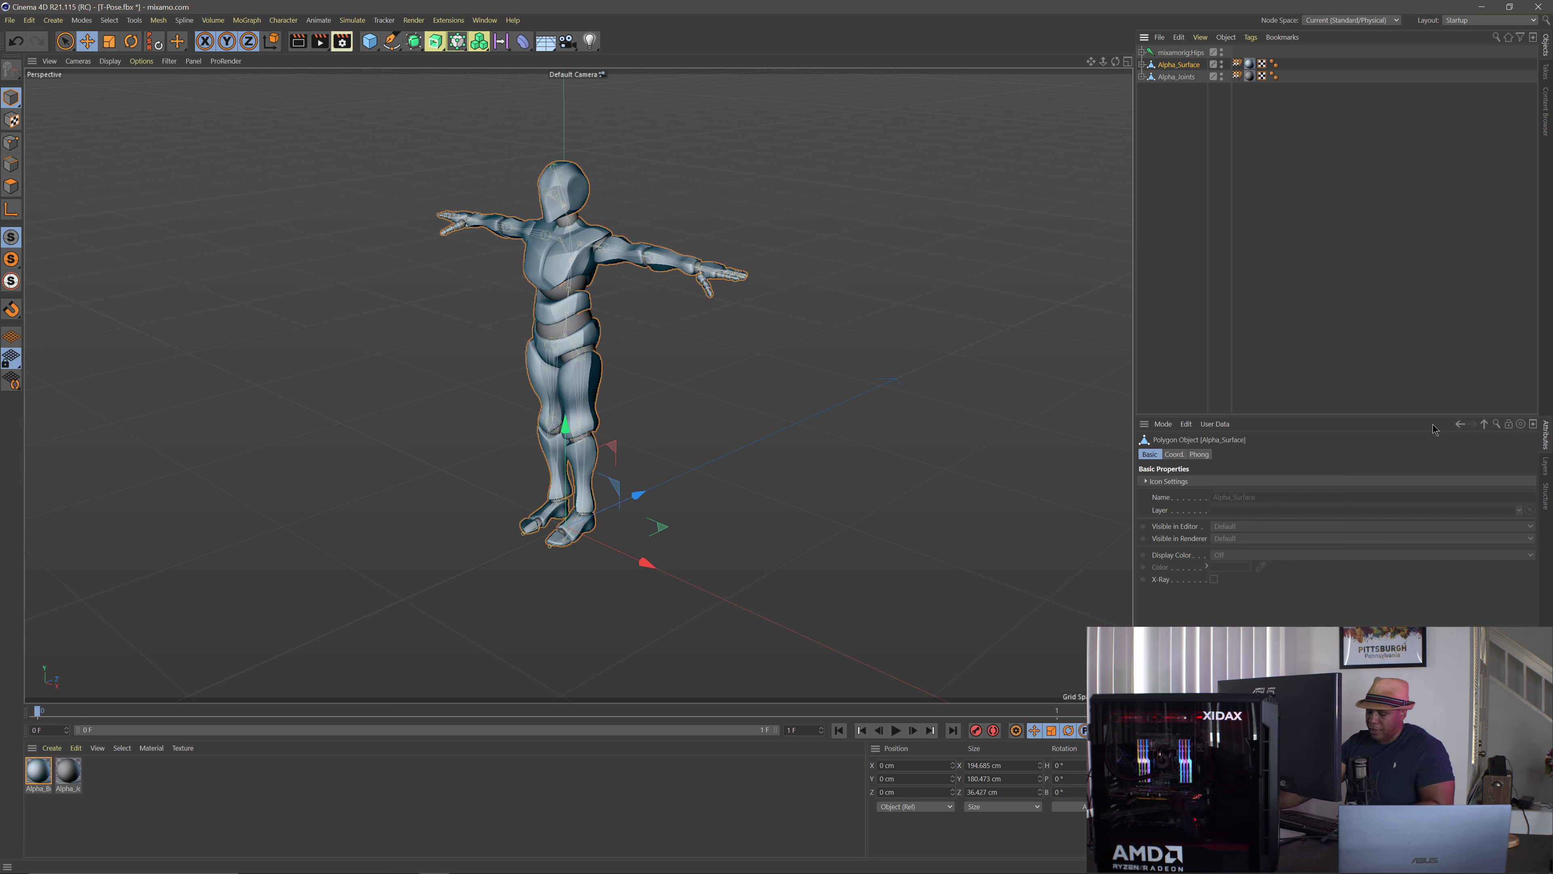
left_click(1142, 159)
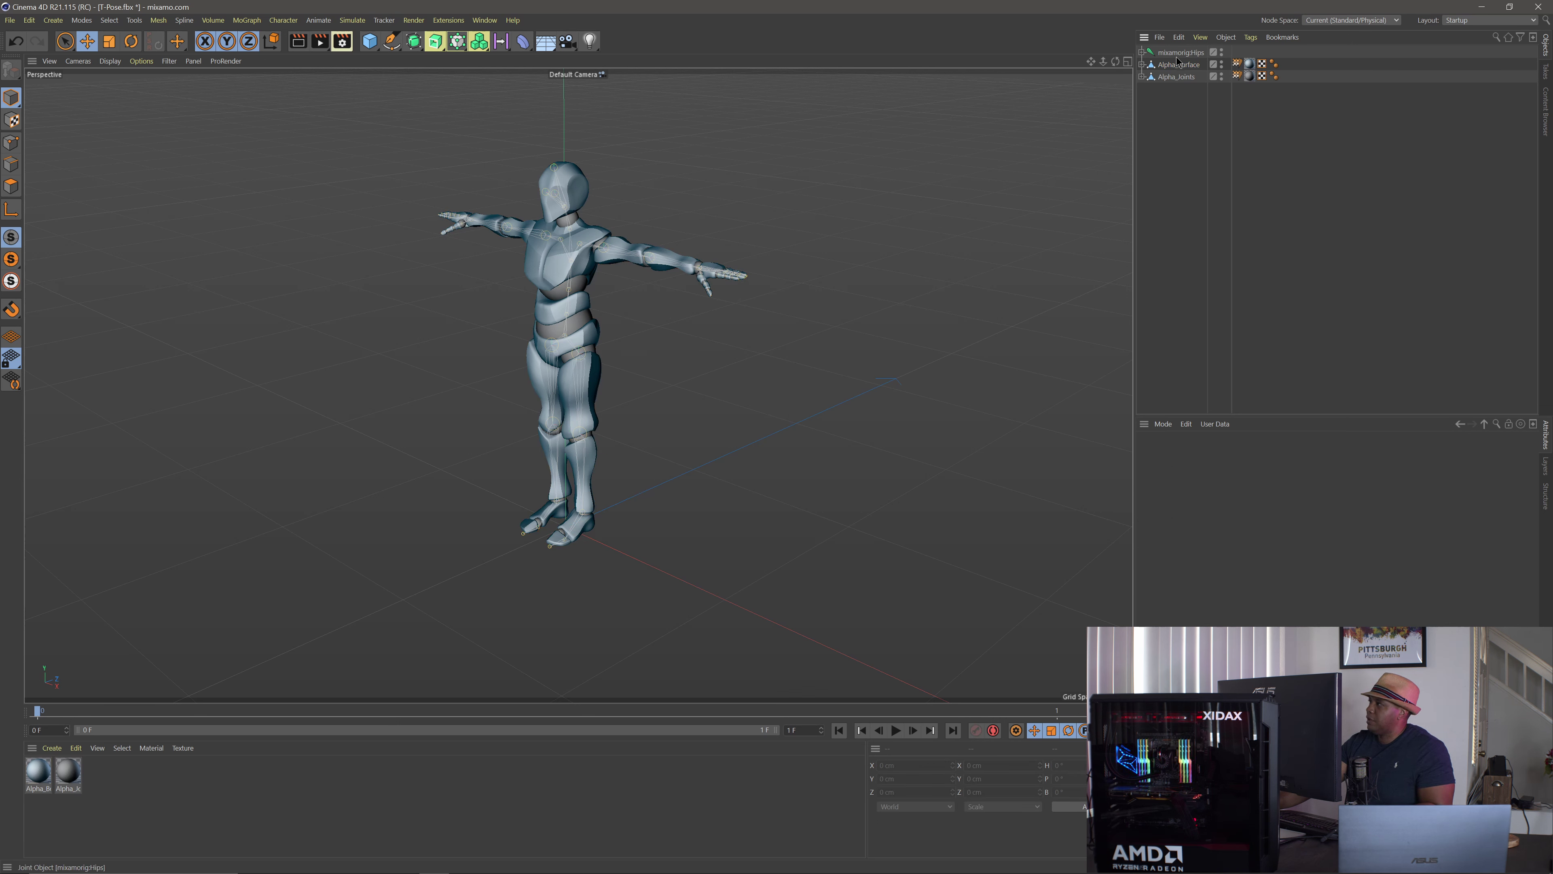
Copy mixamorig:Hips, Alpha_Surface and Alpha_Joints into a new project and select Alpha_Surface there.
left_click(1177, 55)
left_click(1176, 77, "shift")
left_click(1183, 39)
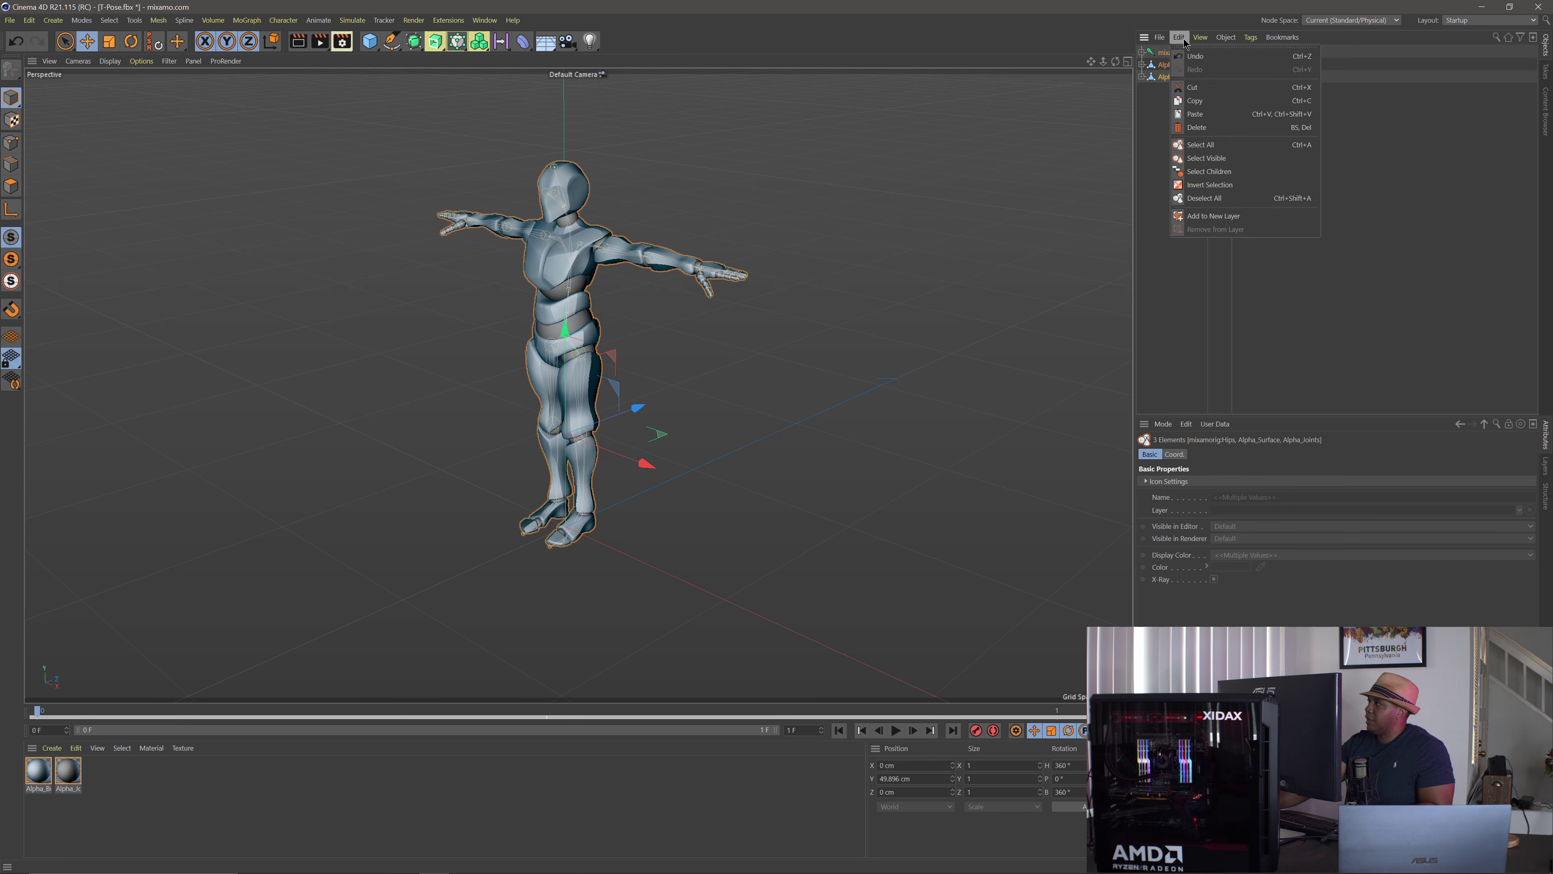
left_click(1198, 101)
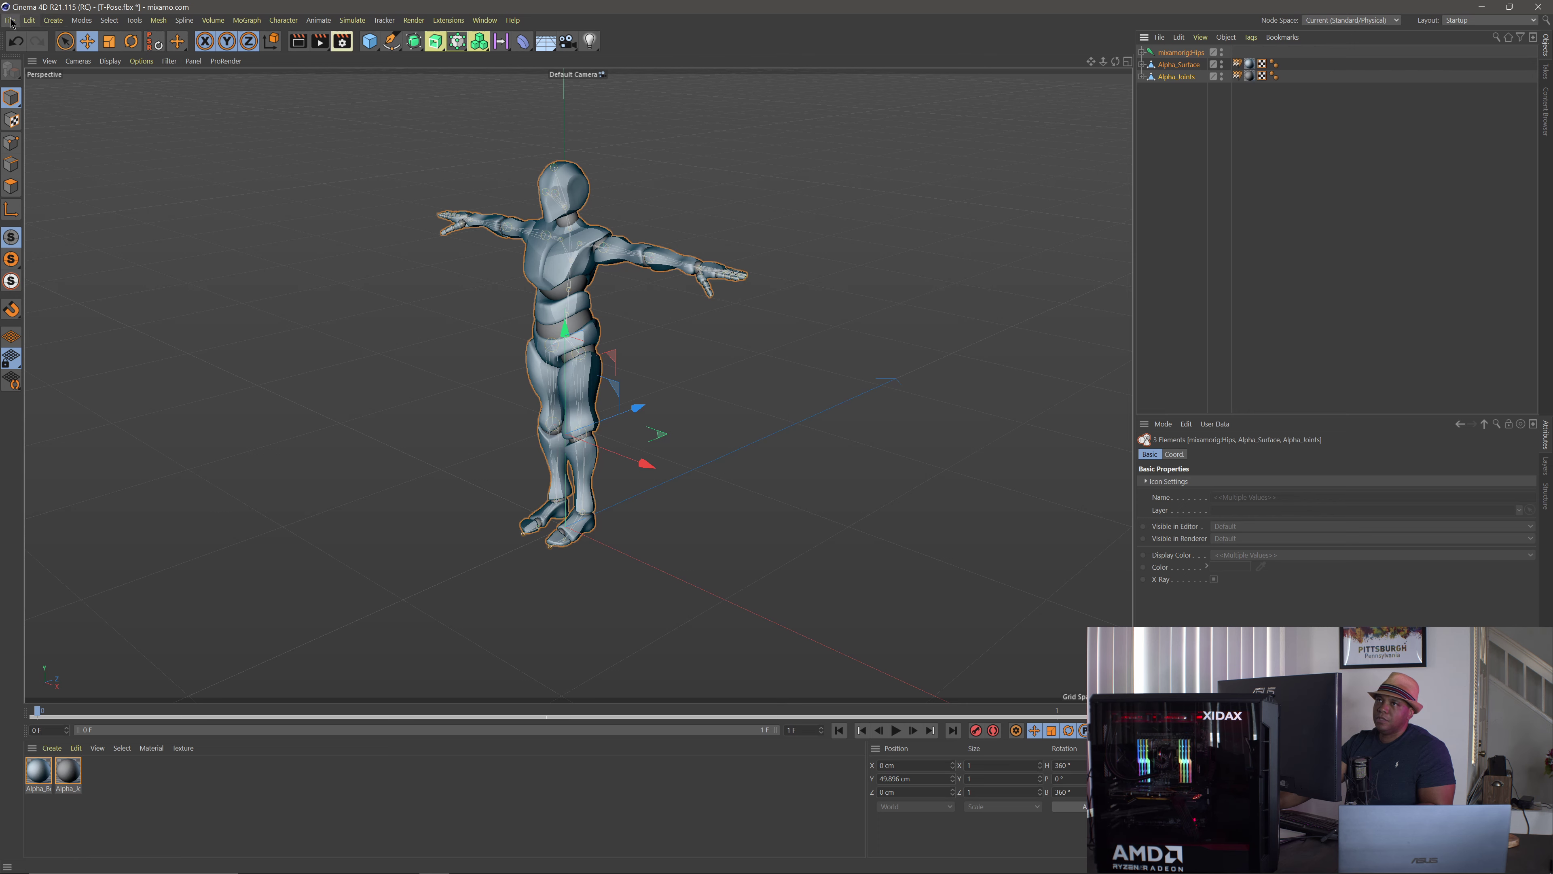
left_click(10, 21)
left_click(18, 34)
left_click(1159, 37)
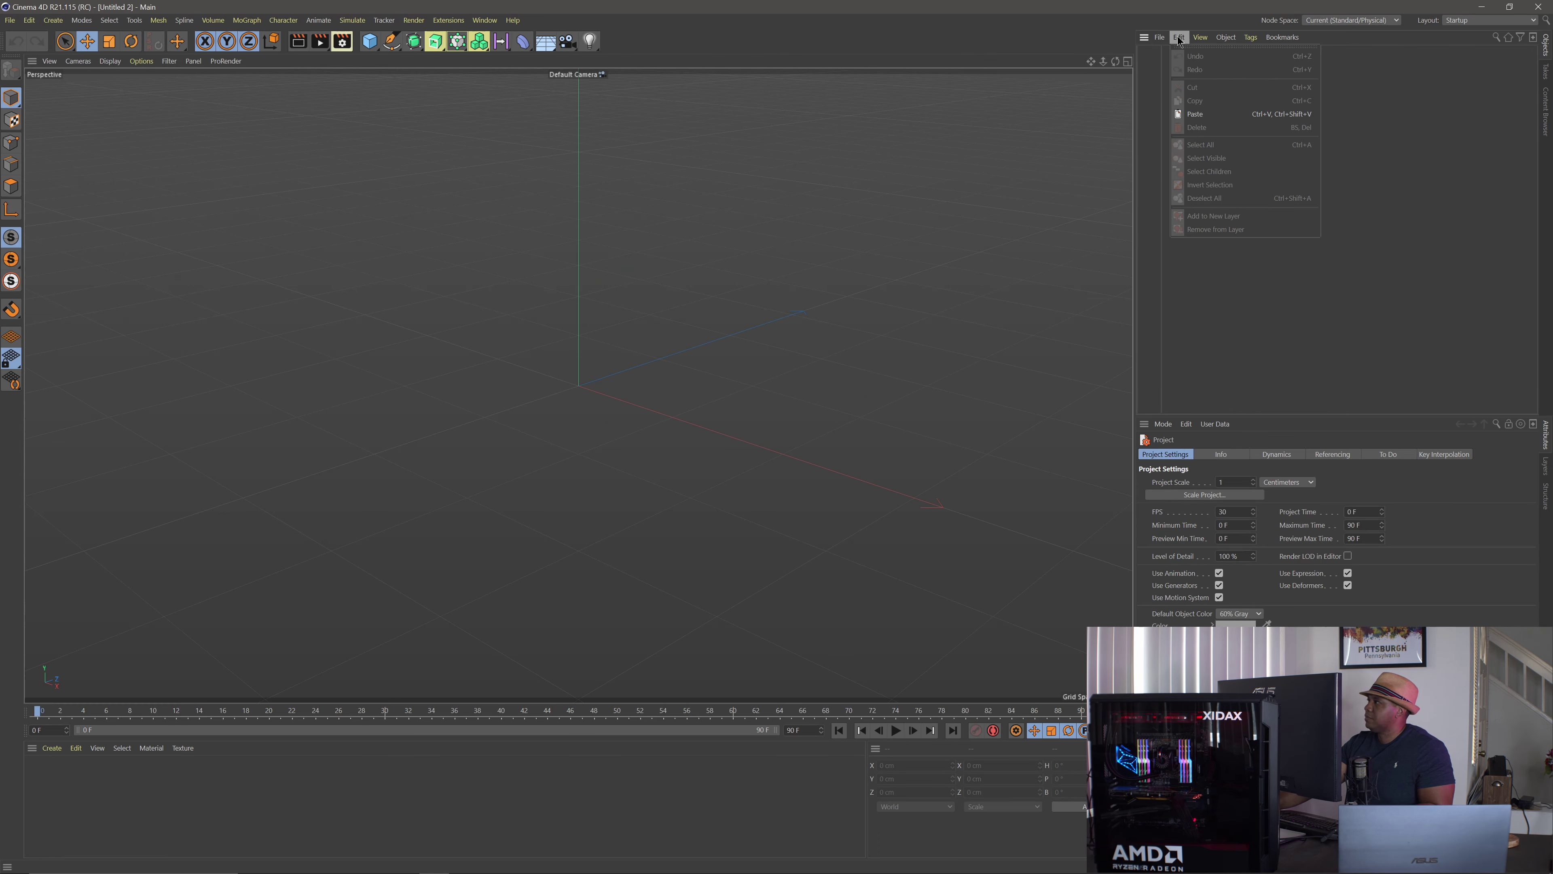
left_click(1209, 114)
left_click(1172, 69)
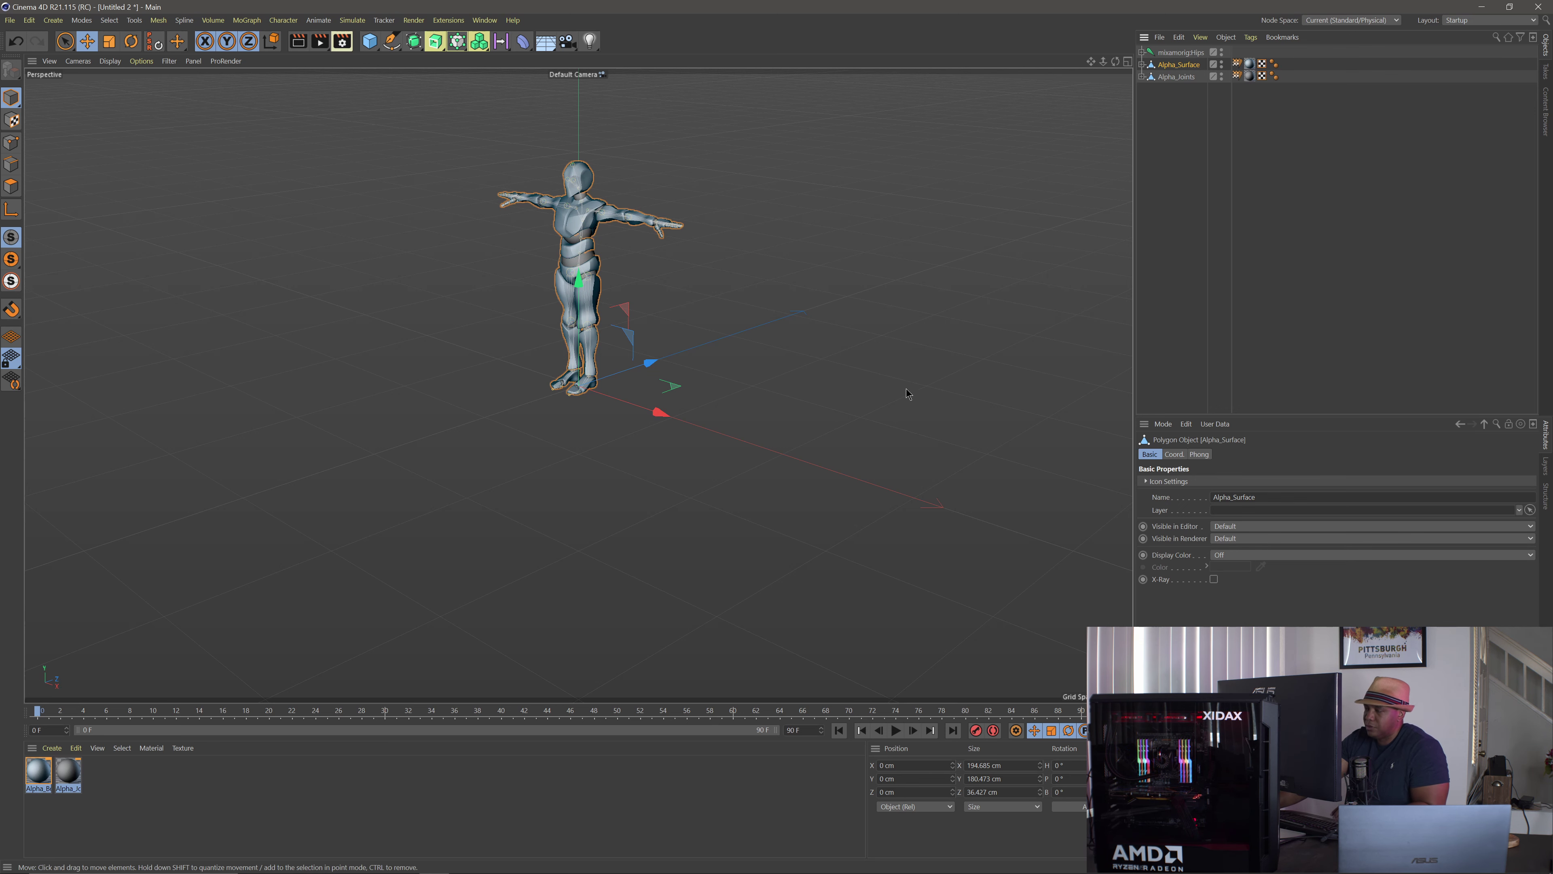
Start an FBX export of the new project, enlarge the export settings dialog and accept the default options.
scroll(647, 318, "up", 5)
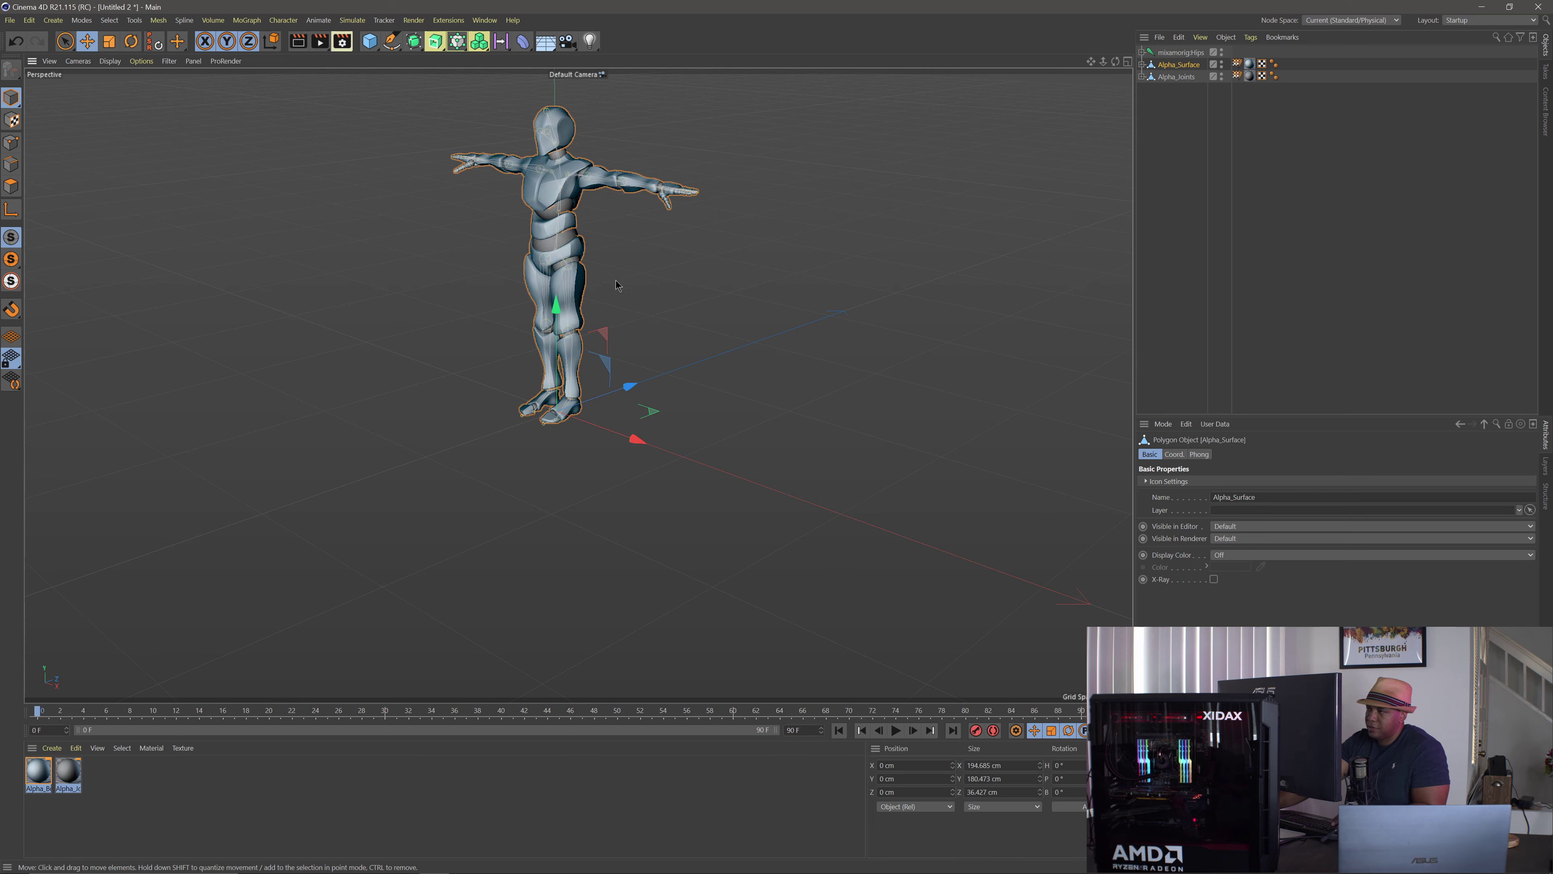
middle_click_drag(610, 281, 634, 347, "alt")
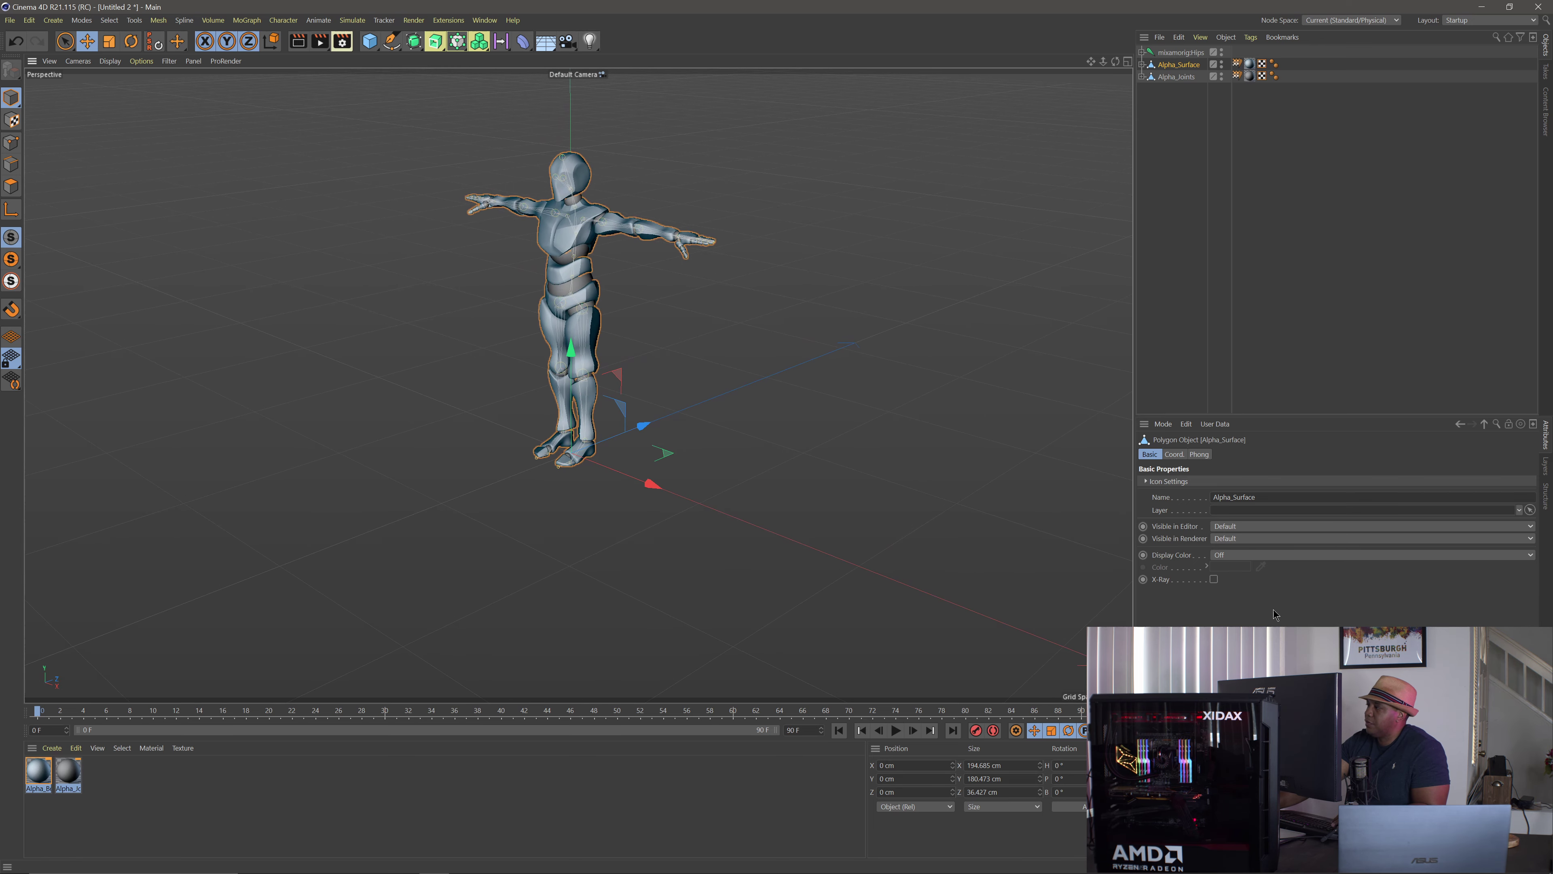
mouse_move(634, 347)
left_mouse_down("alt")
mouse_move(686, 343)
mouse_move(657, 353)
left_mouse_up("alt")
left_click(10, 21)
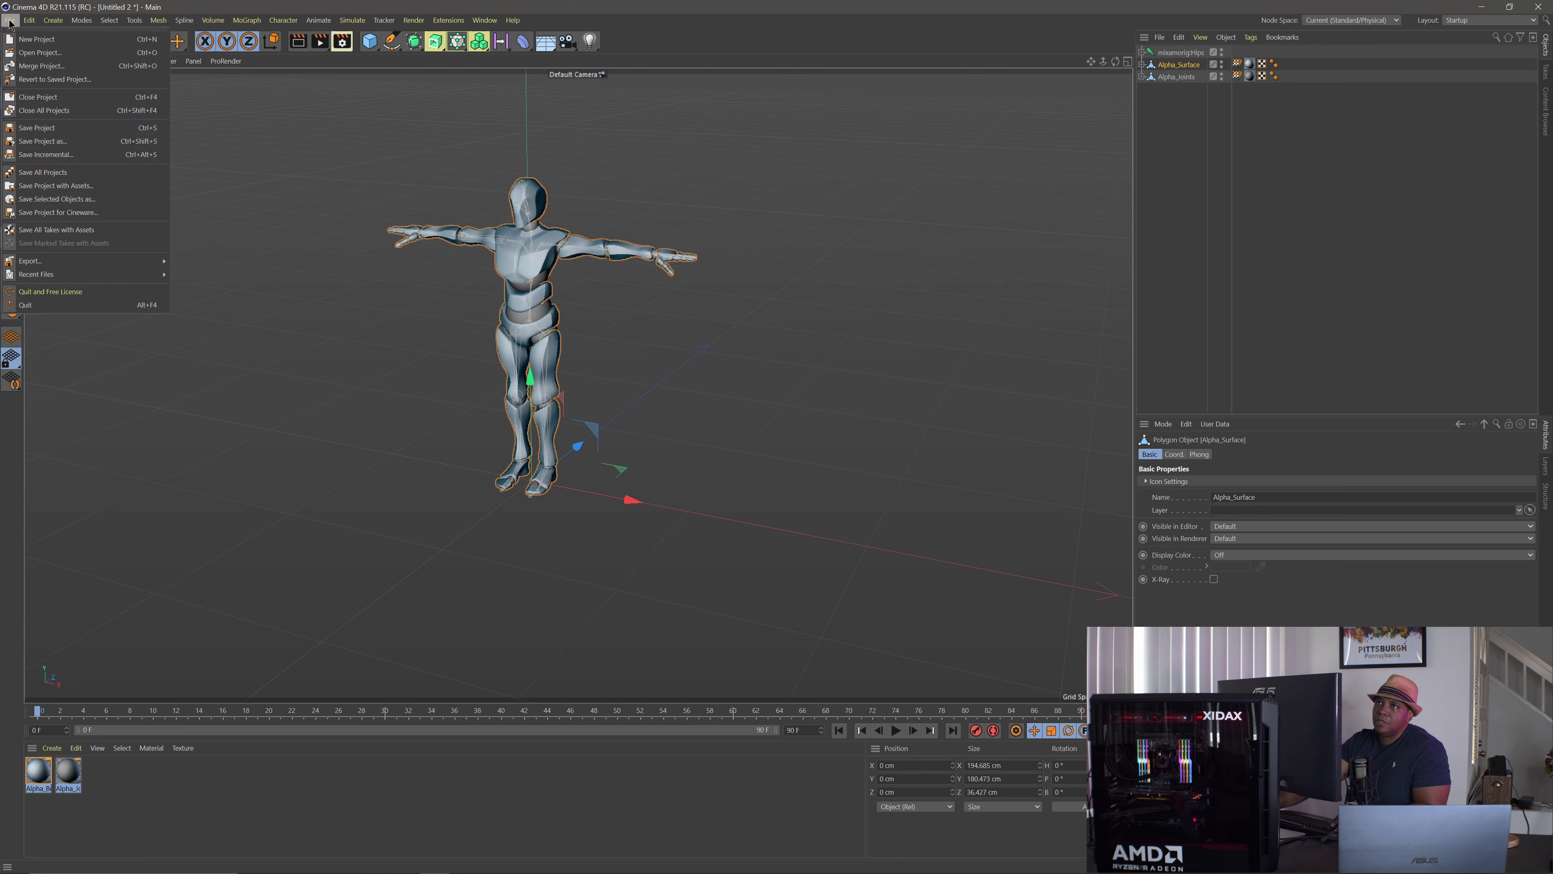
mouse_move(48, 268)
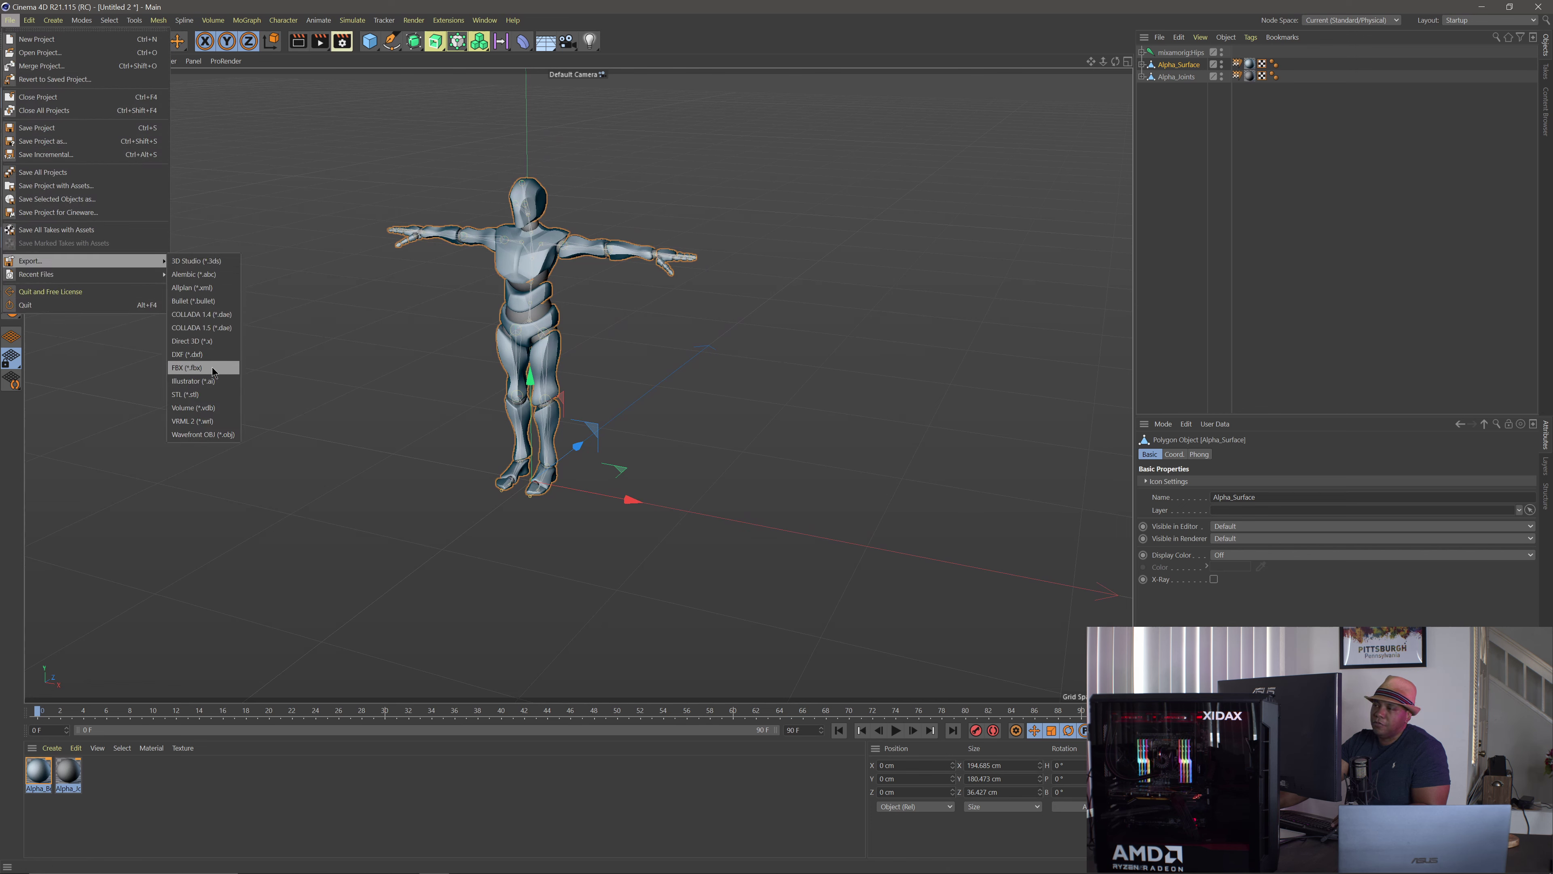
left_click(214, 369)
left_click_drag(214, 245, 323, 226)
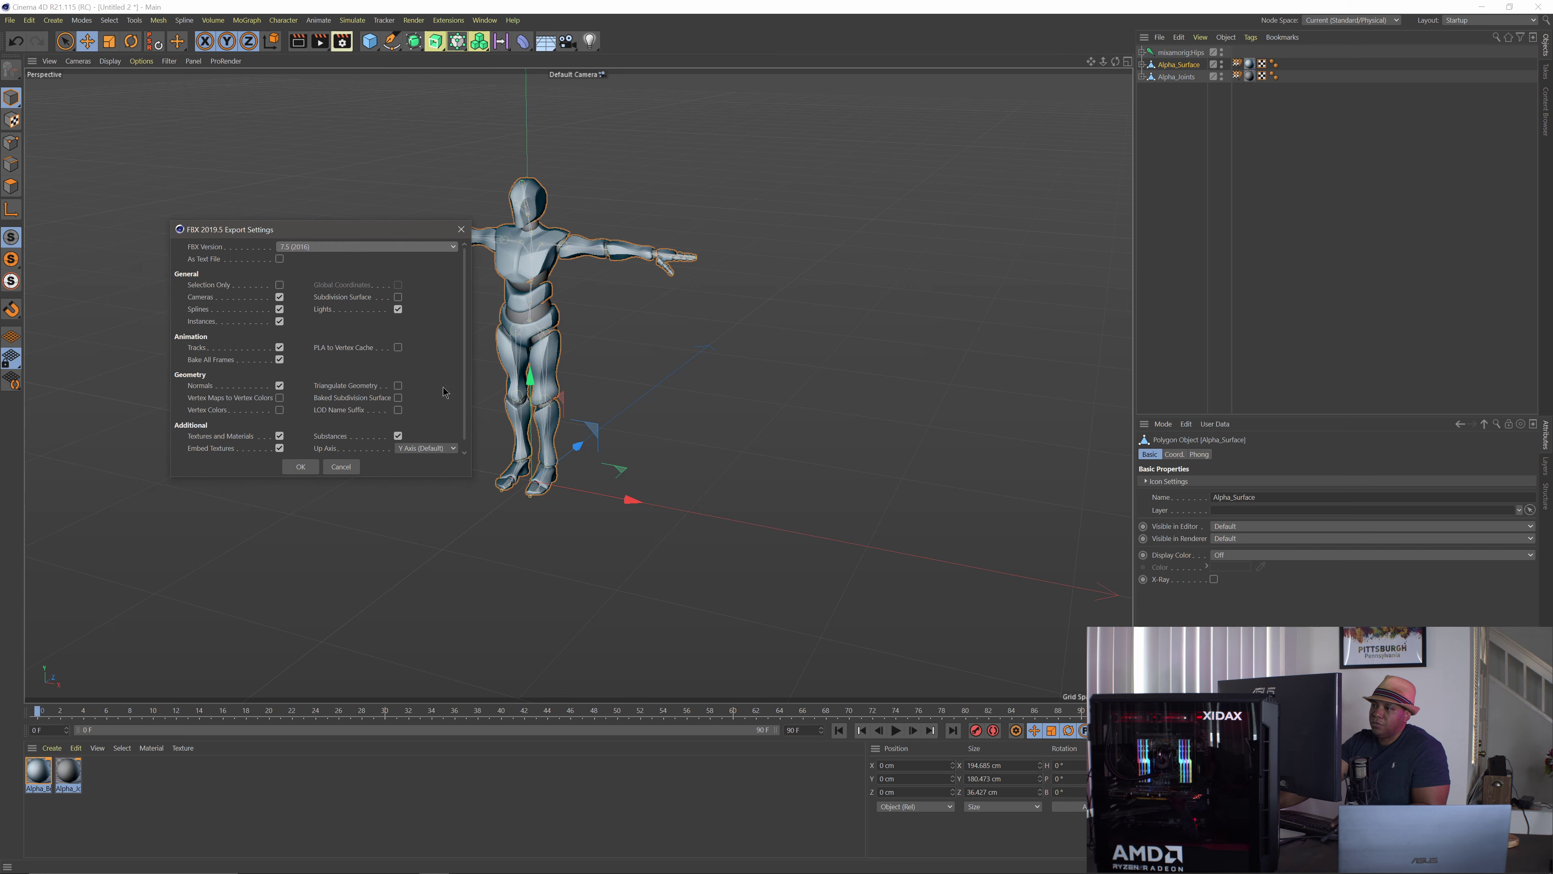
left_click_drag(473, 479, 537, 592)
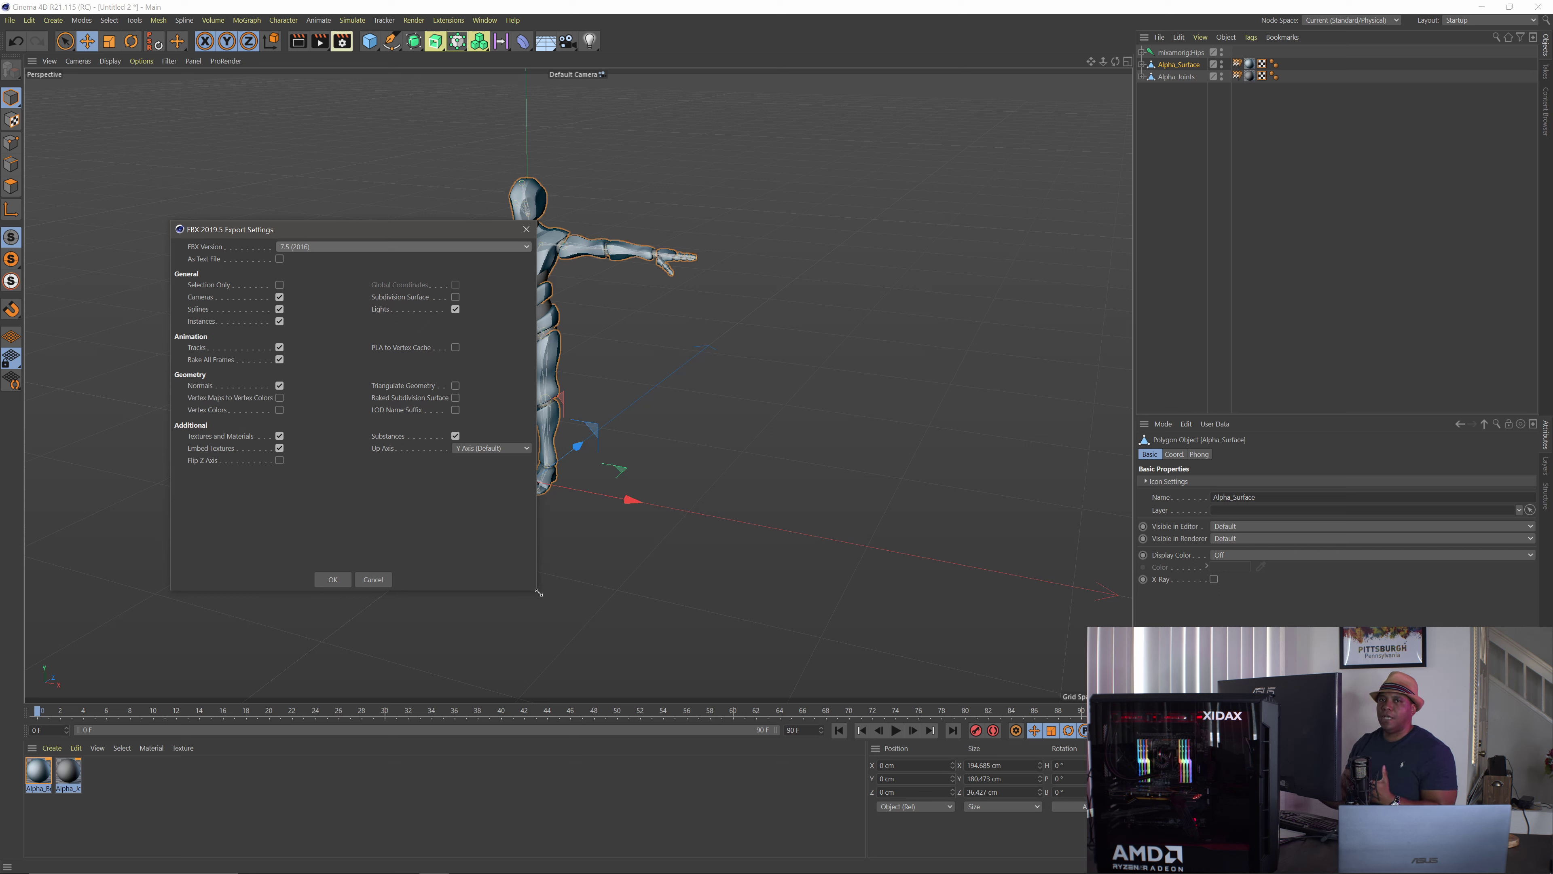
left_click(329, 580)
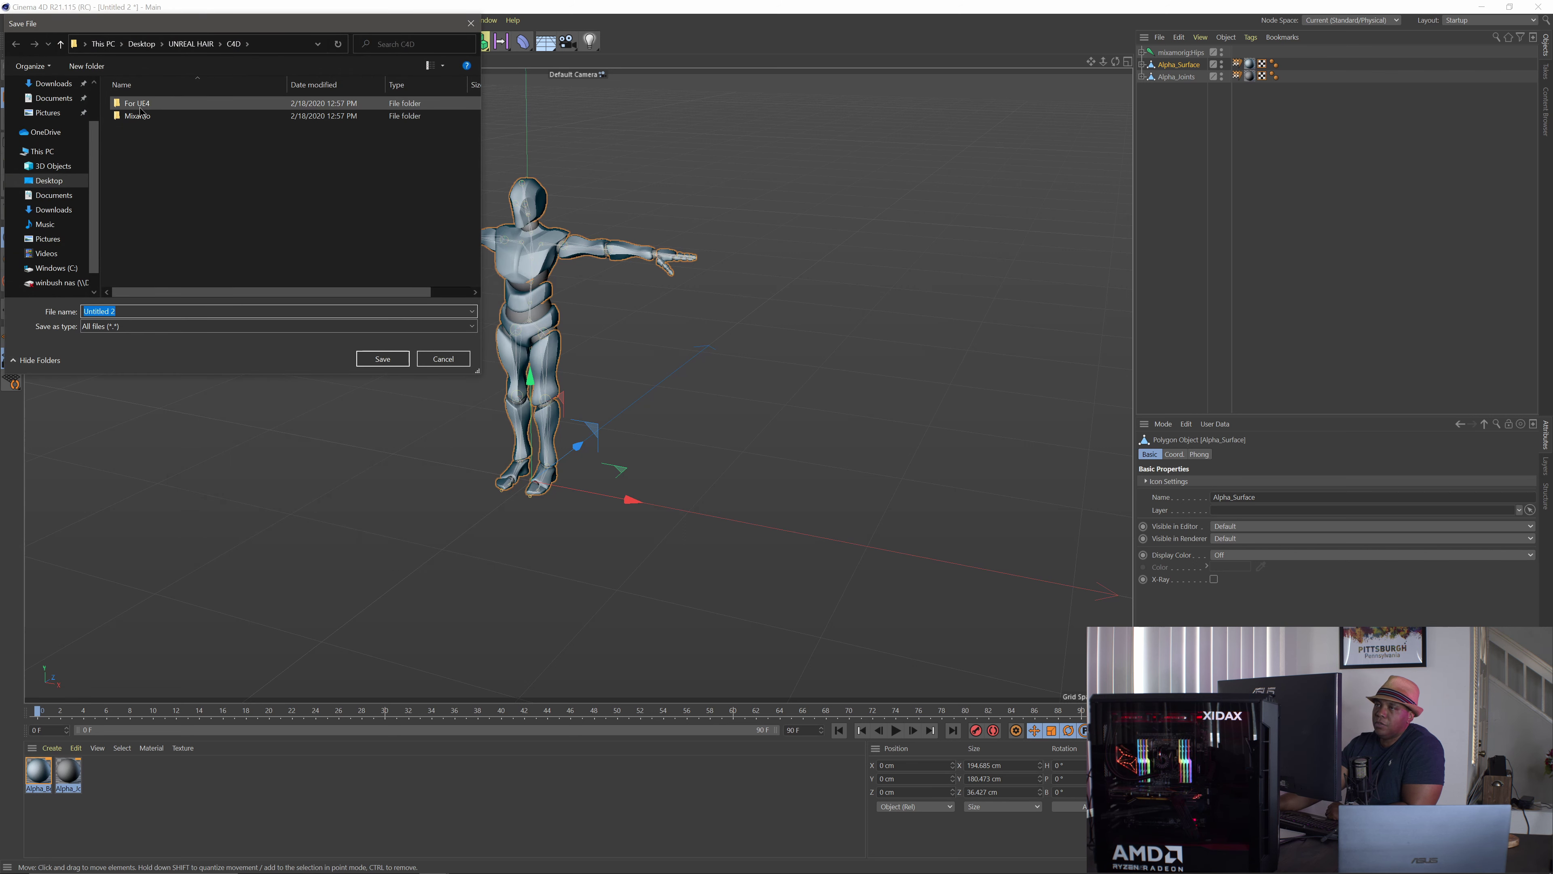
Save the FBX export as T_Pose in the For UE4 folder.
left_click(141, 108)
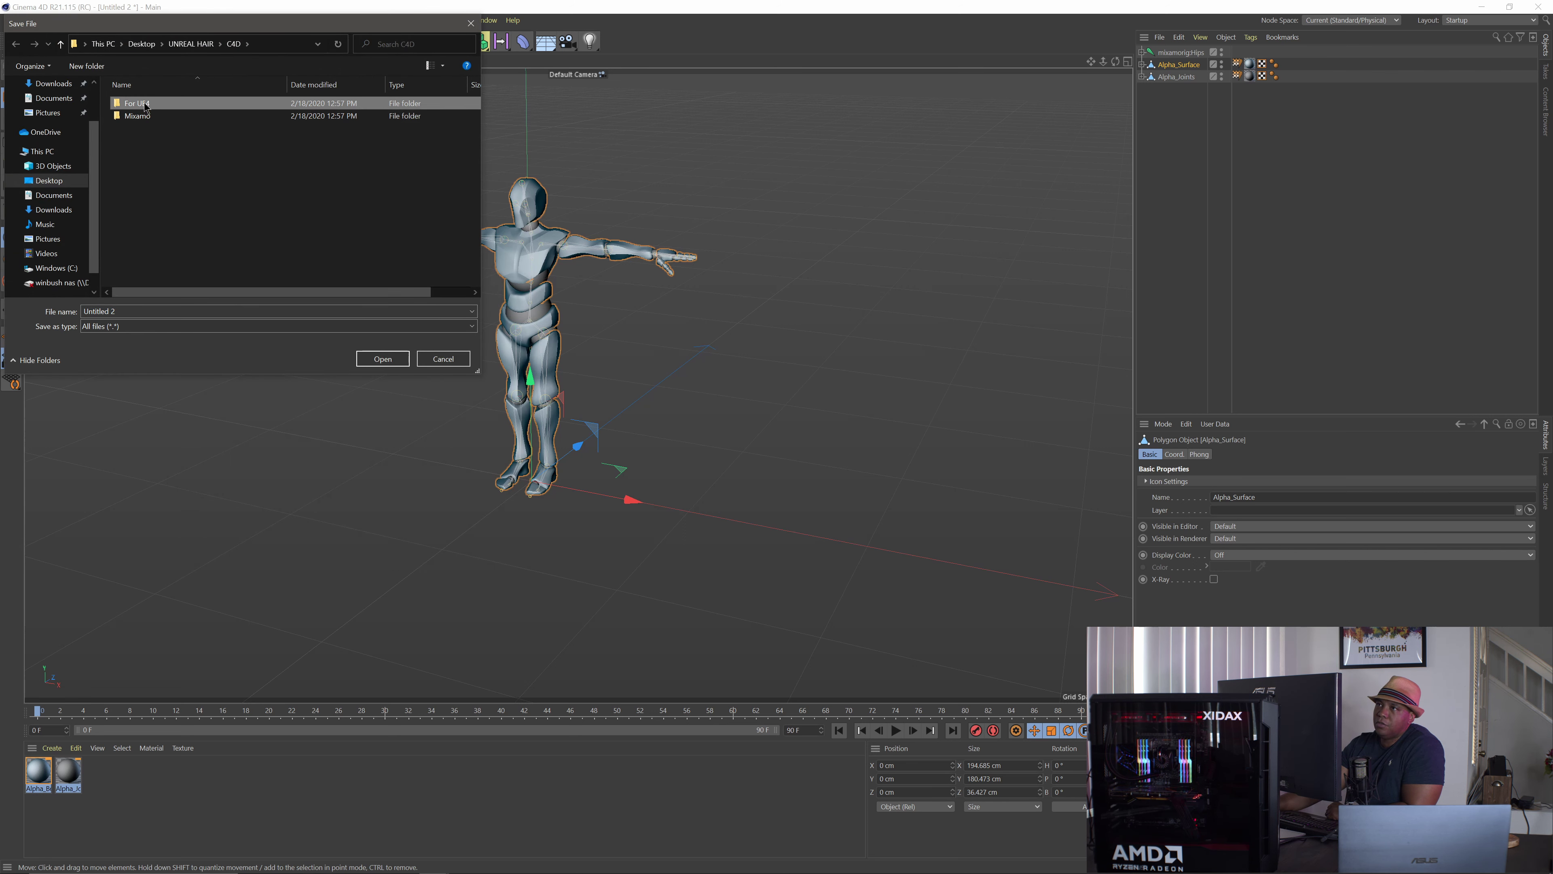
double_click(152, 105)
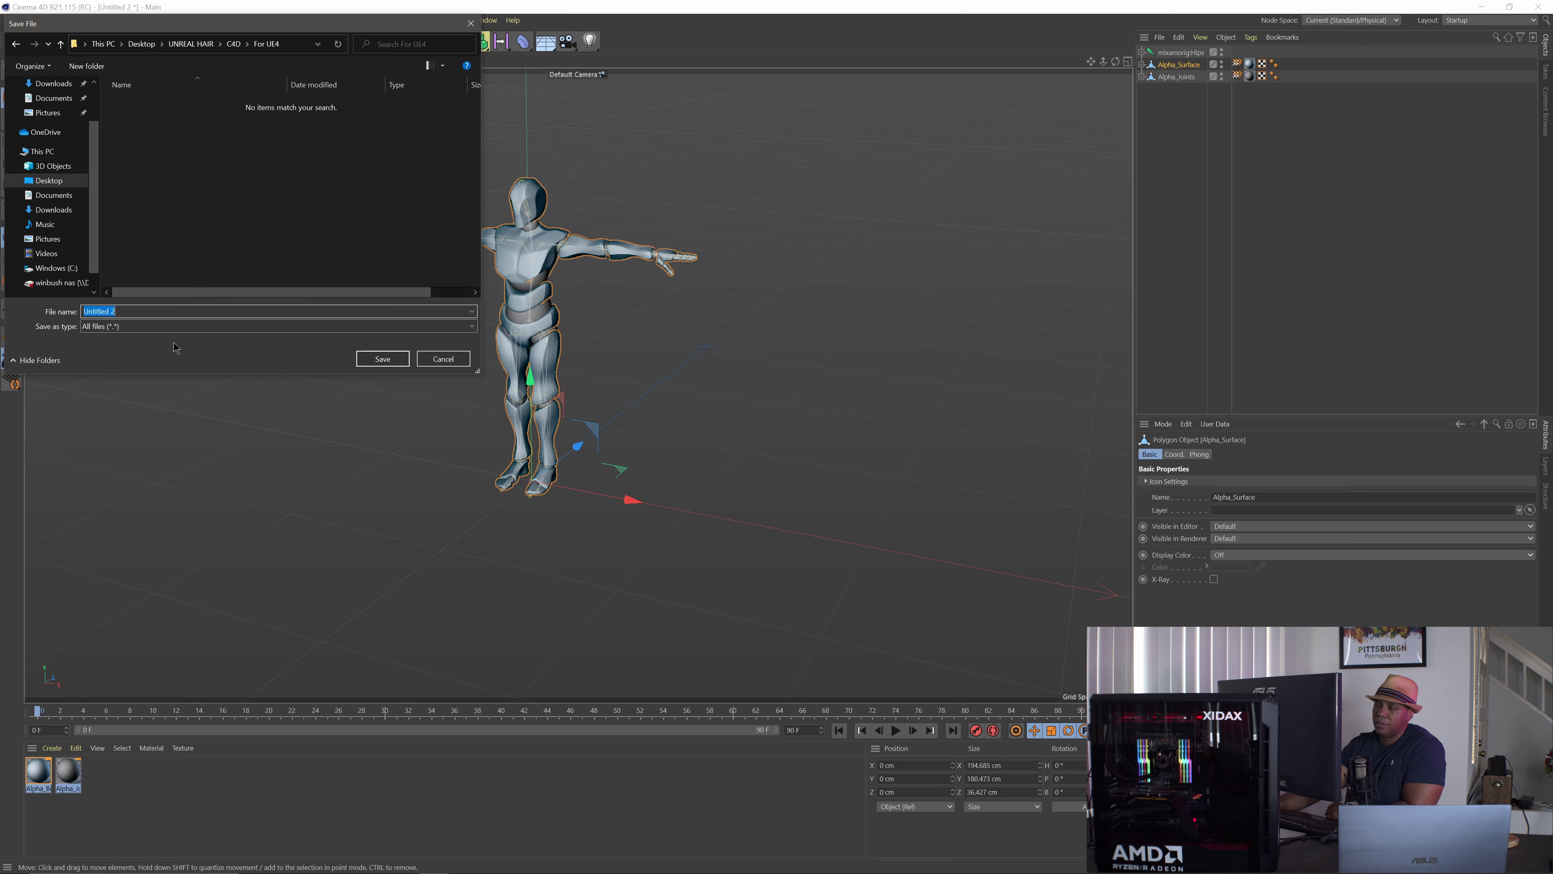
type("T")
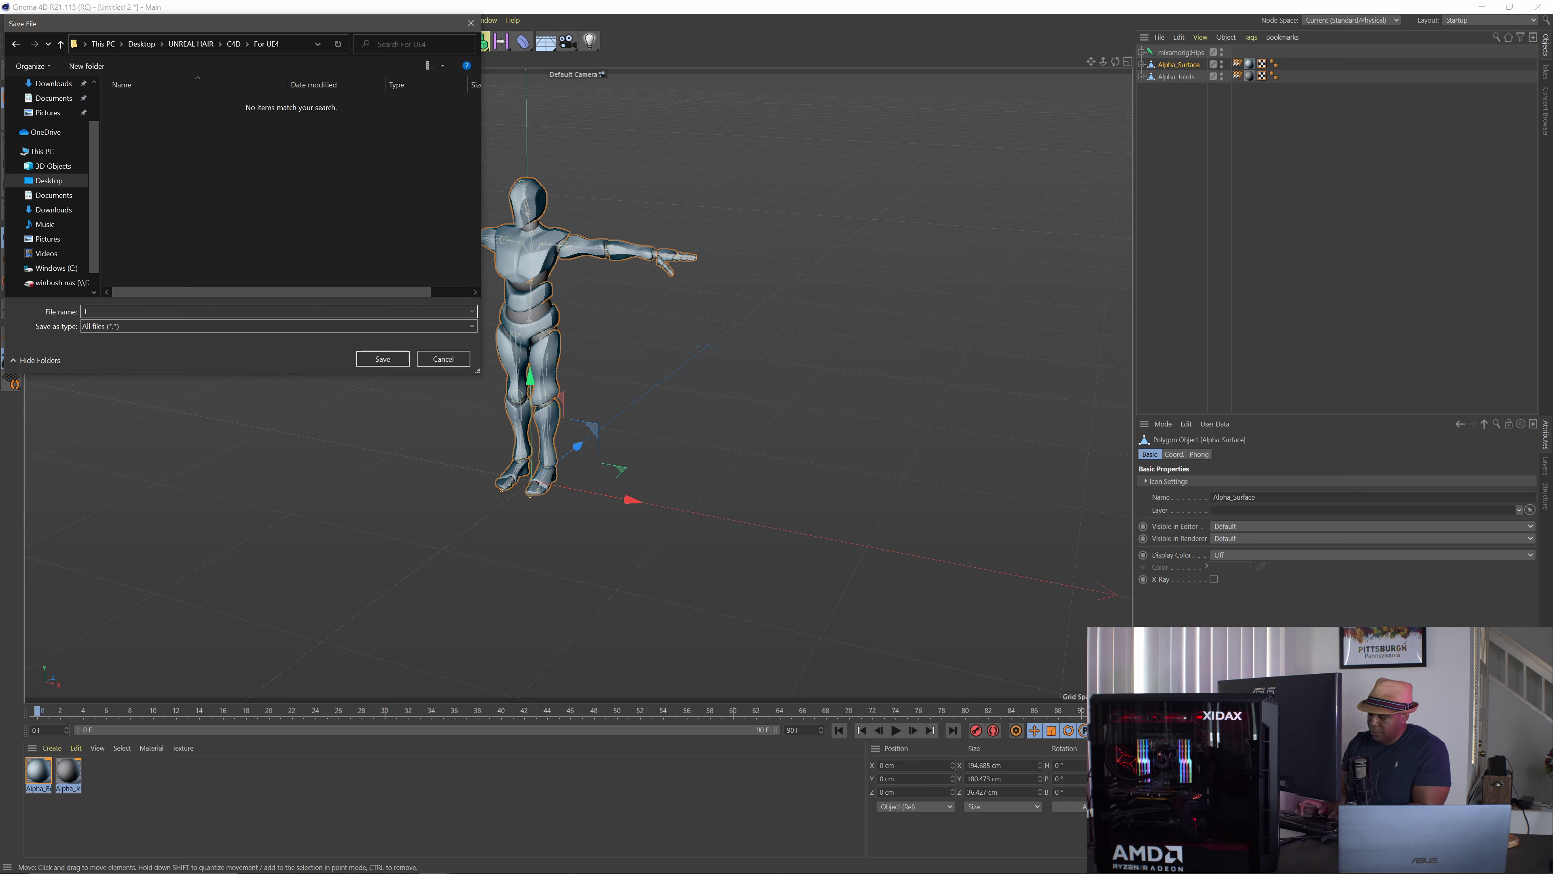
type("_")
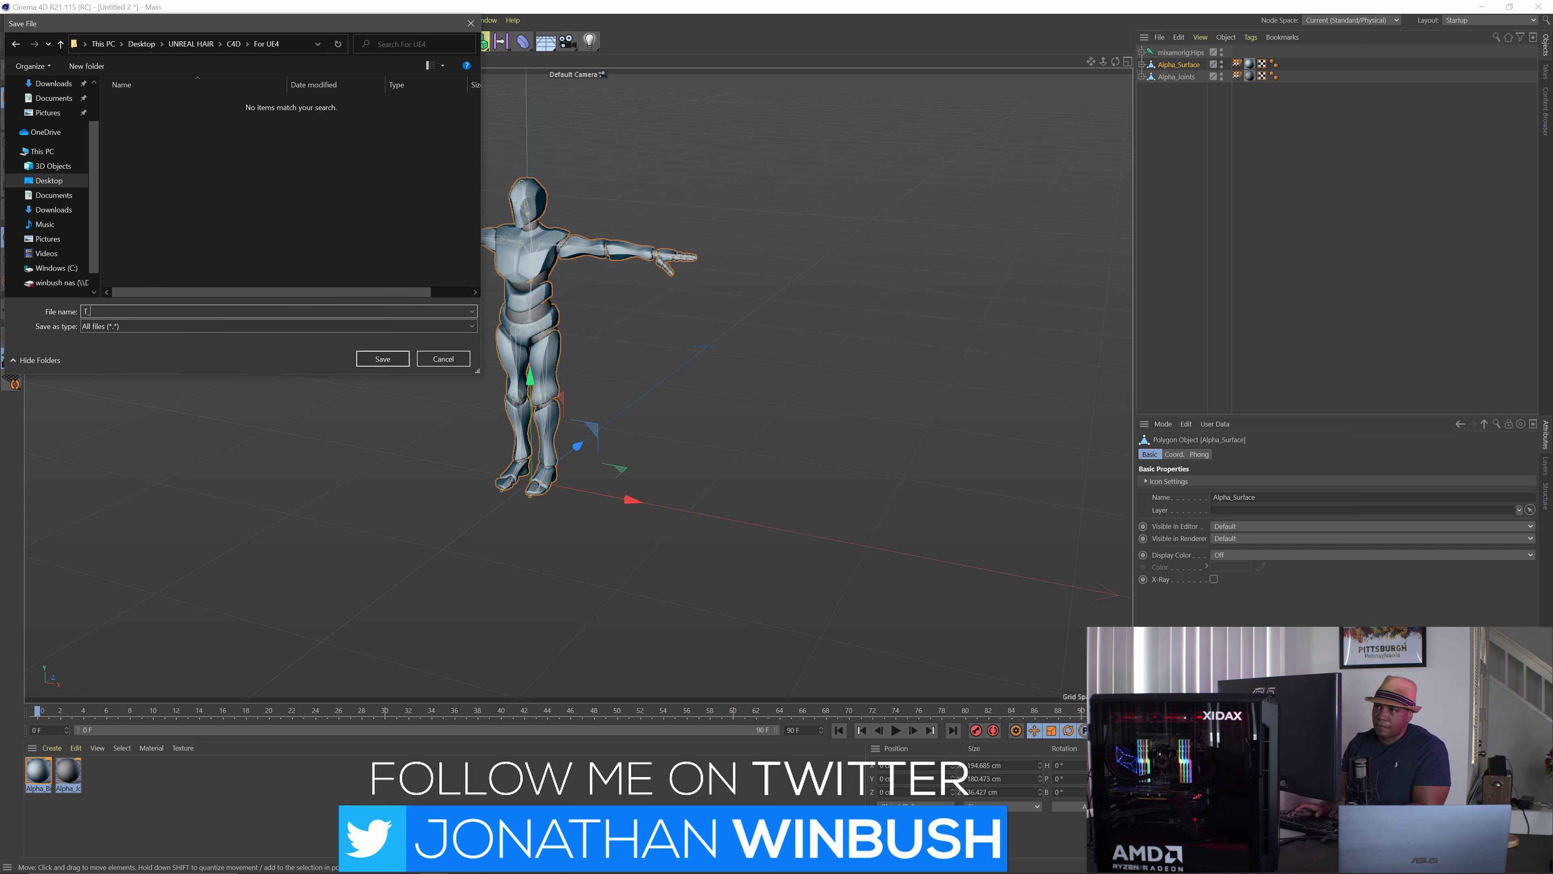
type("Pos")
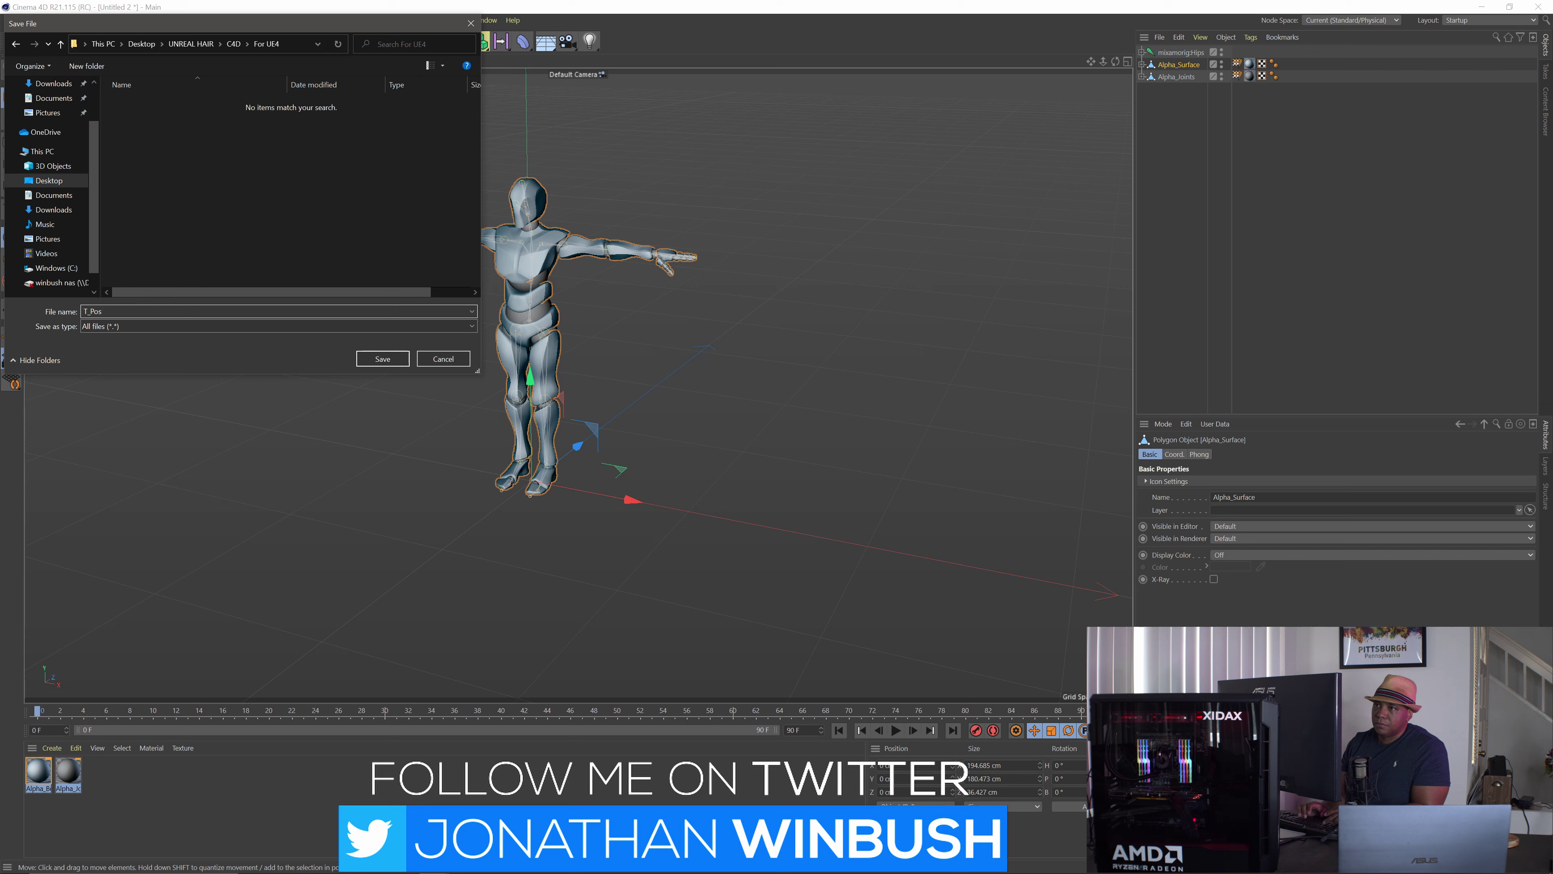
type("e")
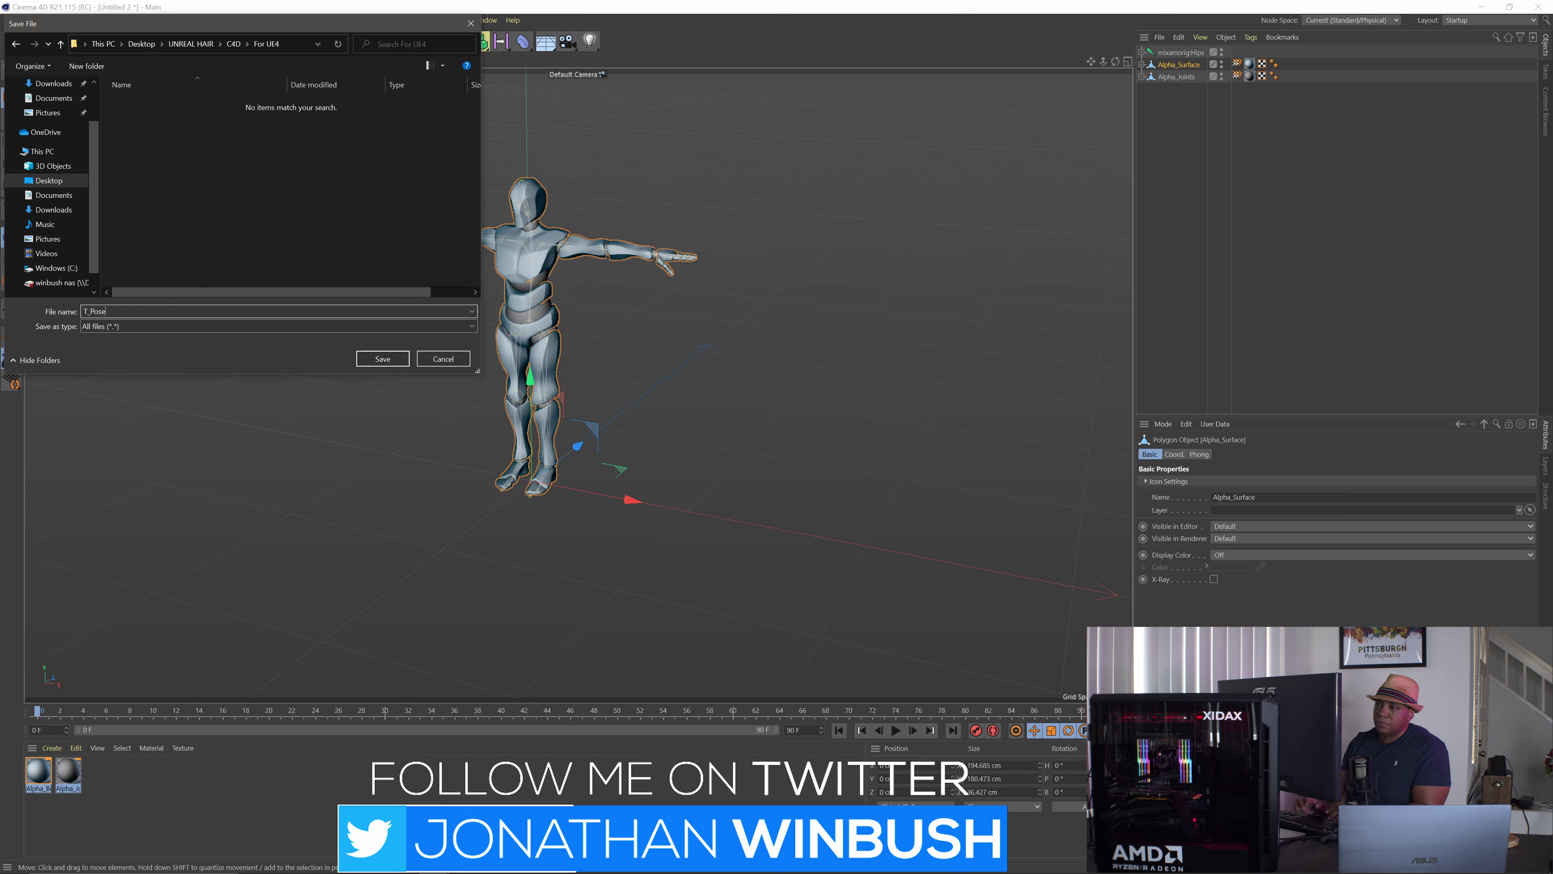
left_click(374, 359)
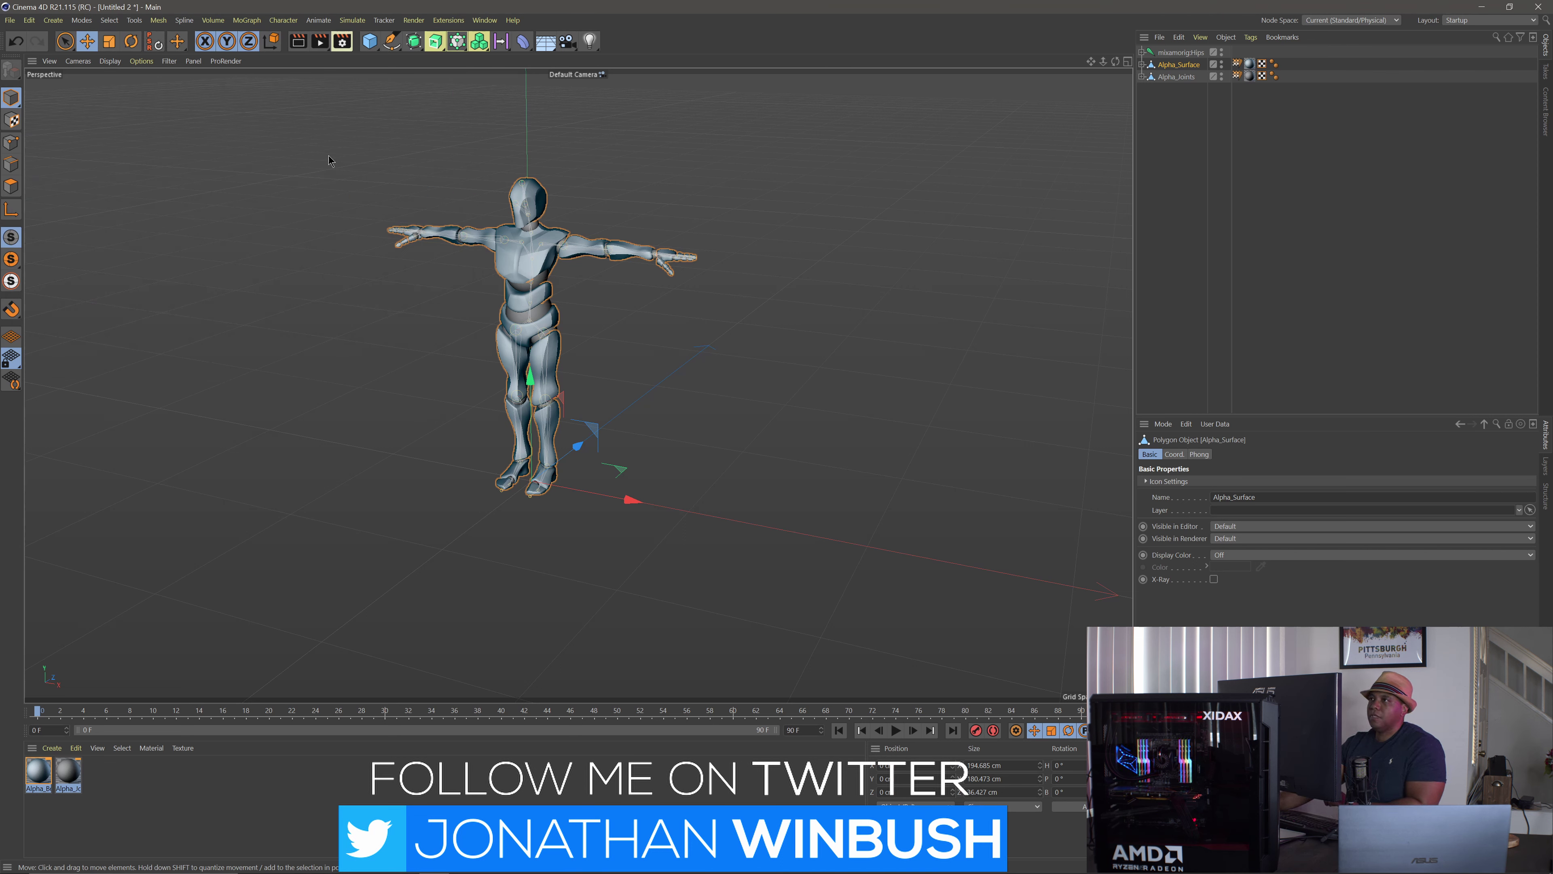
Add a Hair object to the Alpha_Surface mesh of the T-Pose character.
left_click(1169, 111)
left_click(1174, 65)
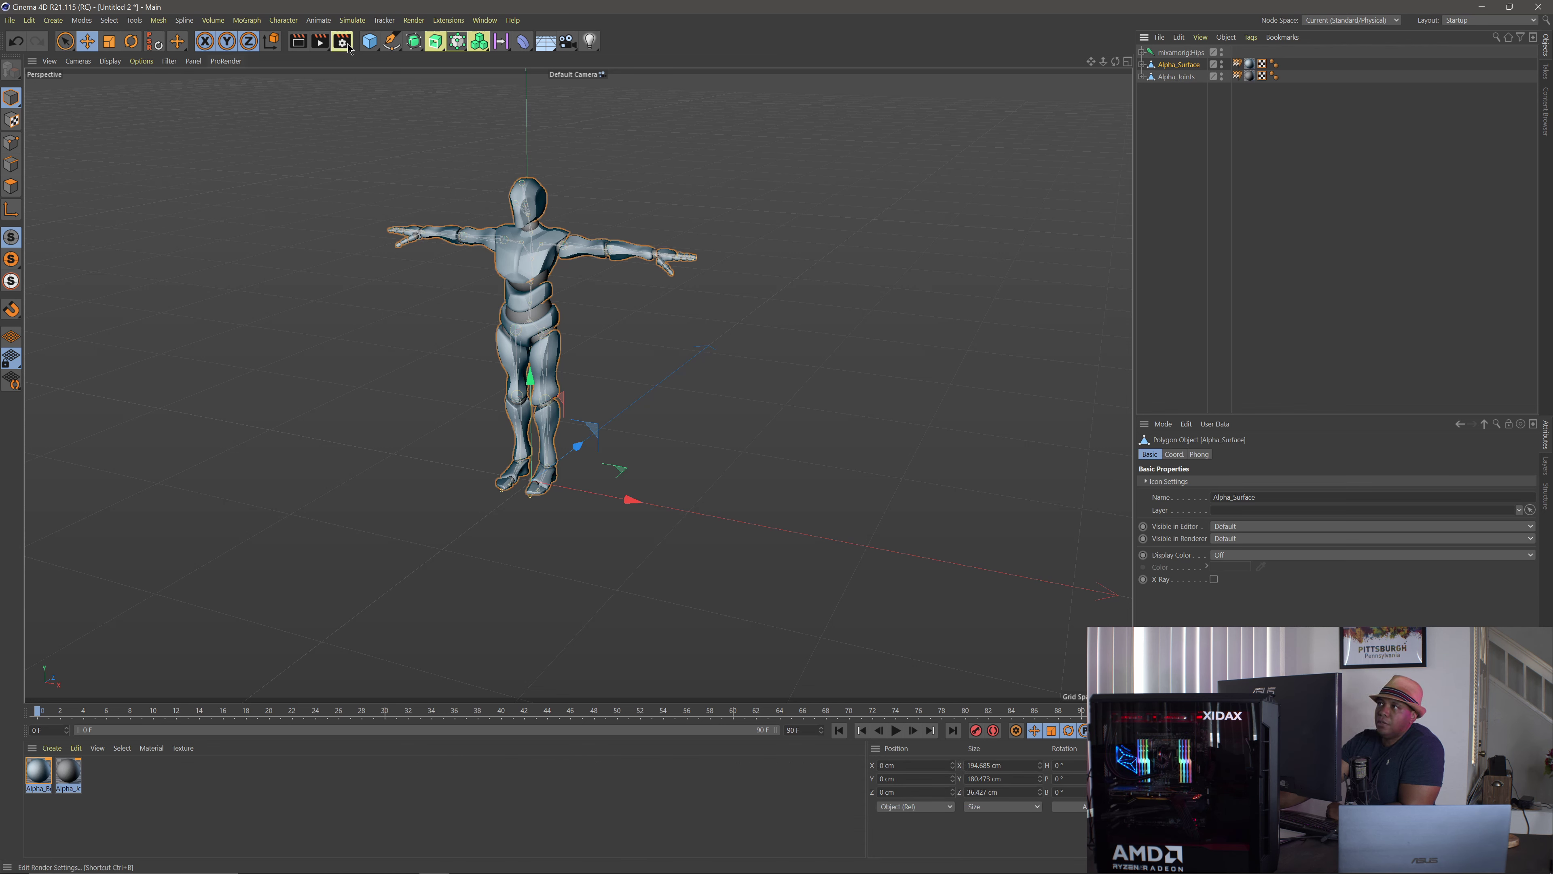
left_click(359, 23)
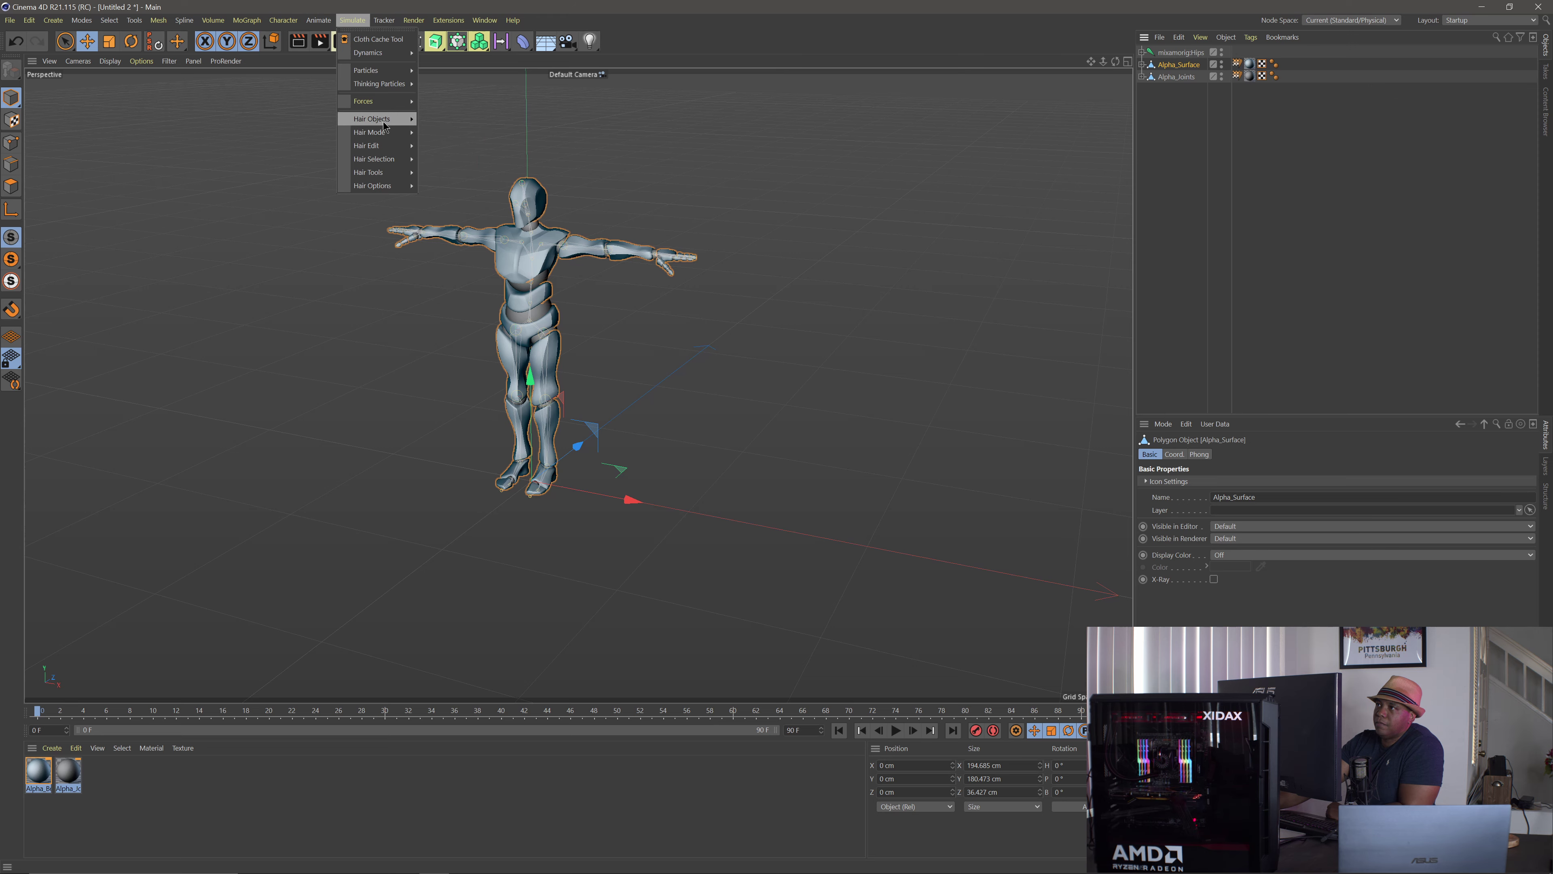
mouse_move(382, 119)
left_click(438, 124)
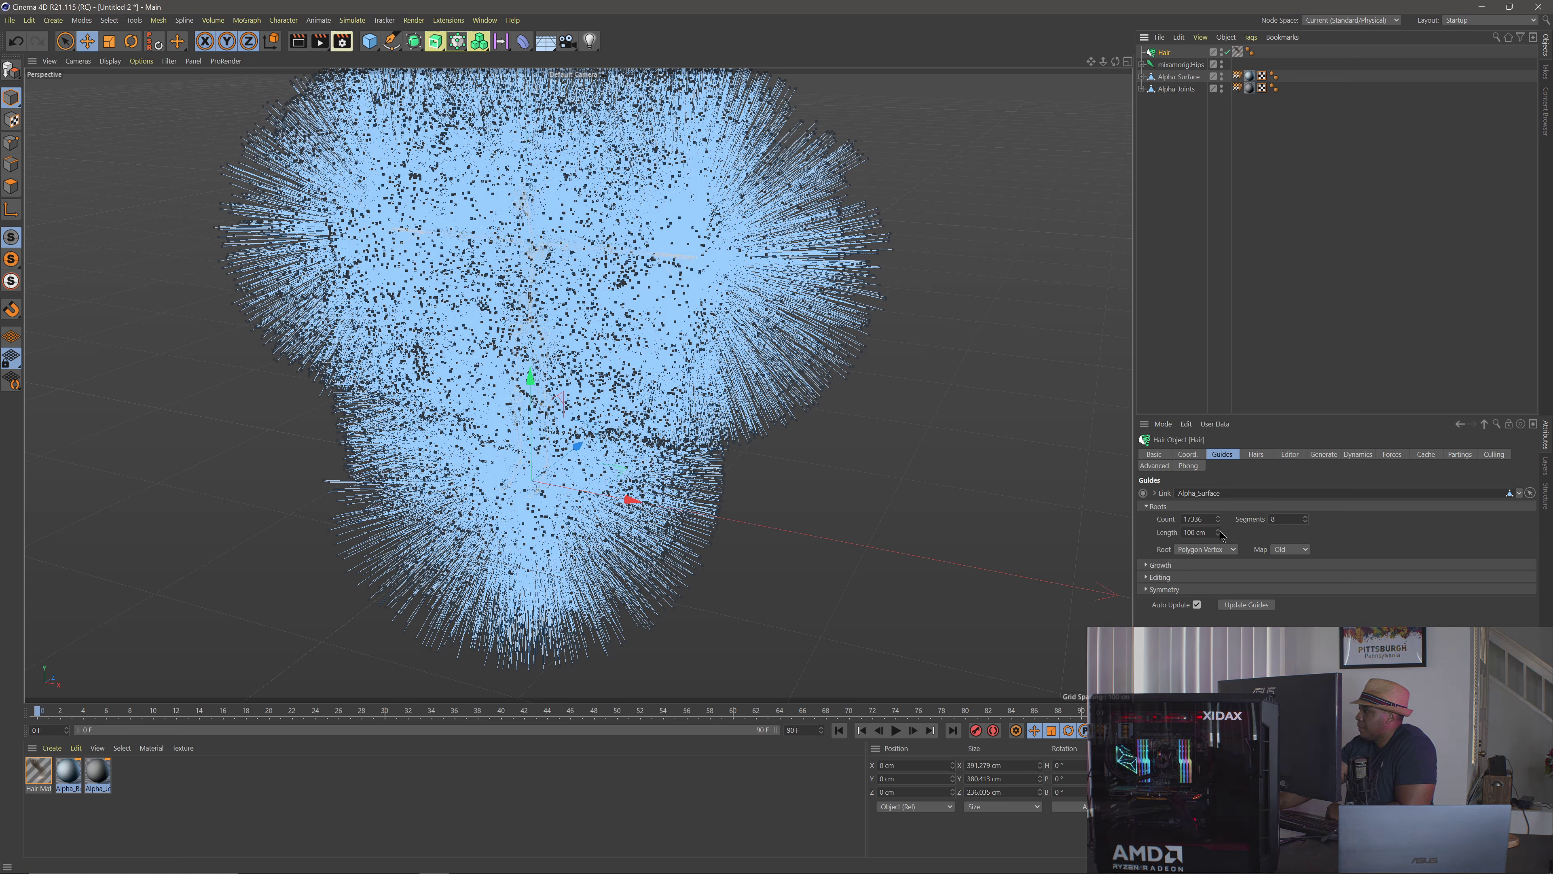
Set the hair guides to Polygon Area roots with a count of 50000, a length of 25 cm and 15 segments.
left_click(1197, 550)
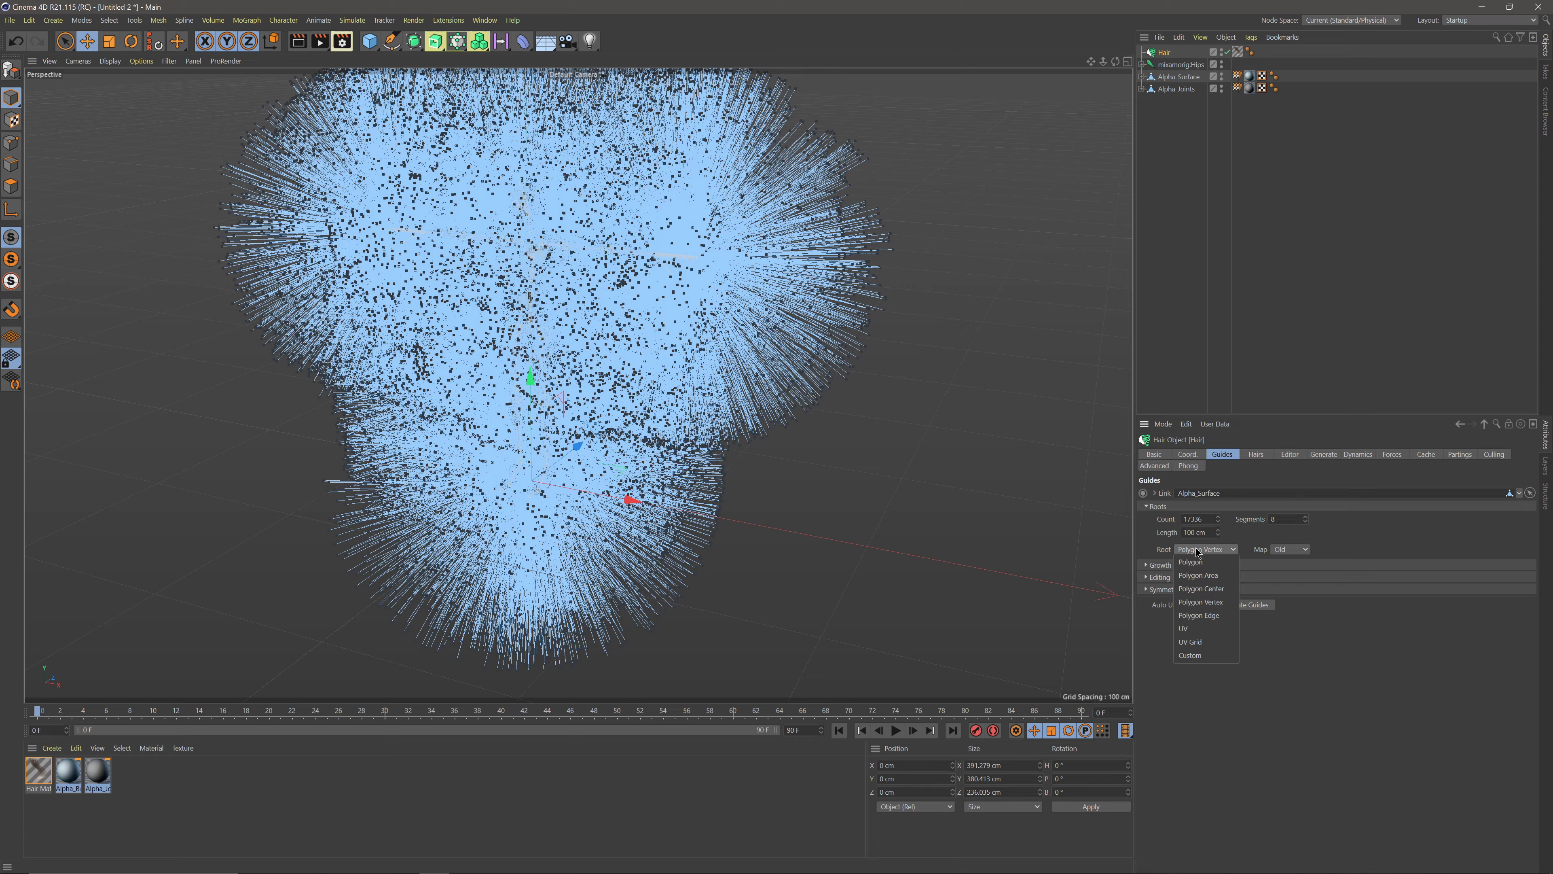
left_click(1198, 575)
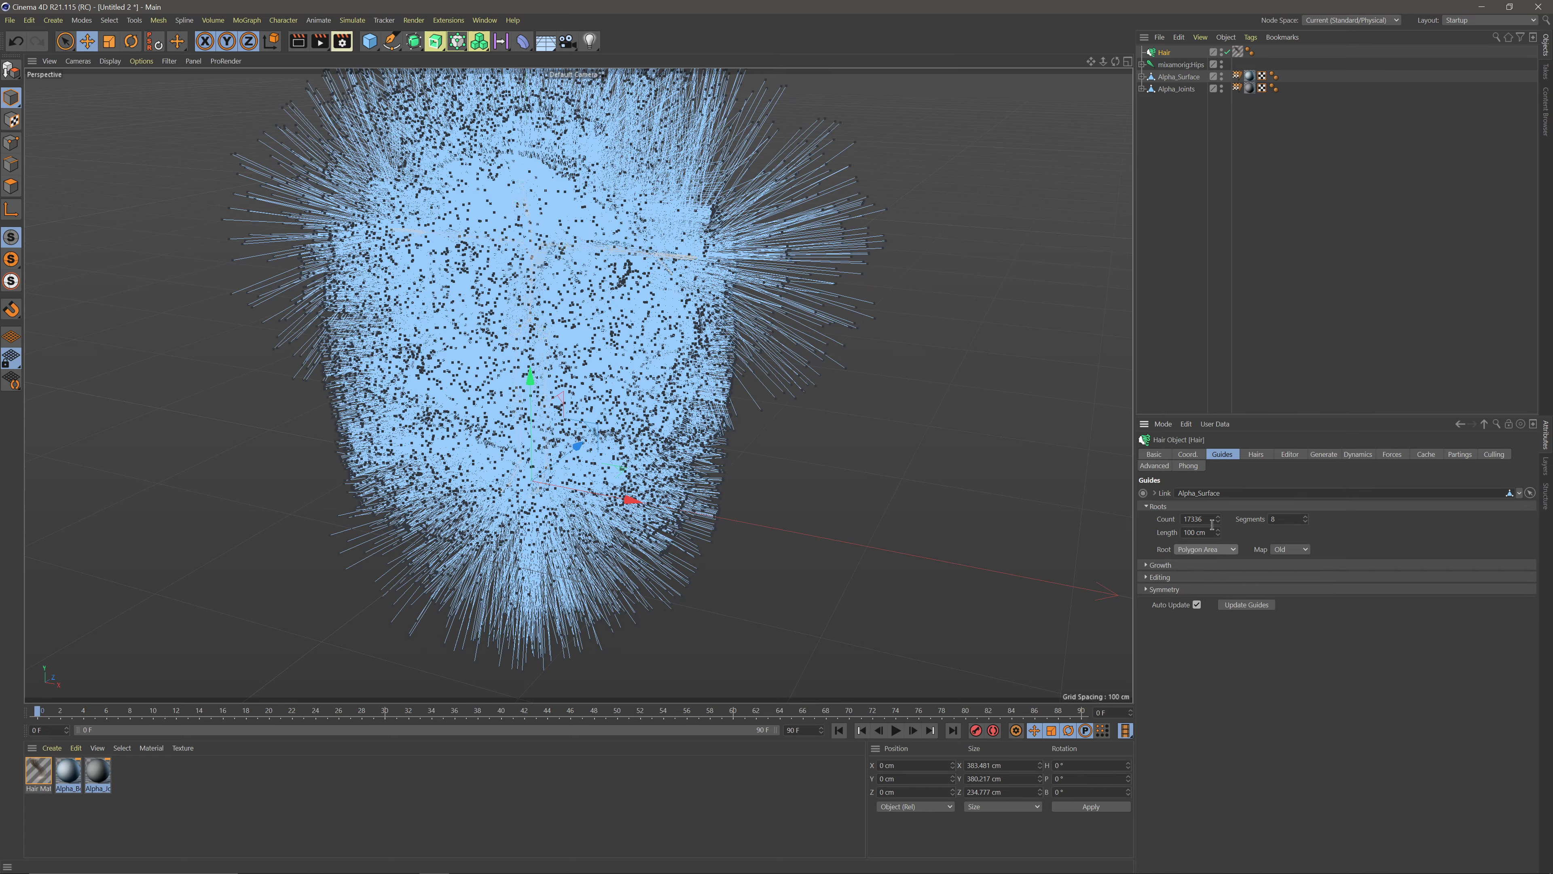
left_click_drag(1217, 533, 1212, 494)
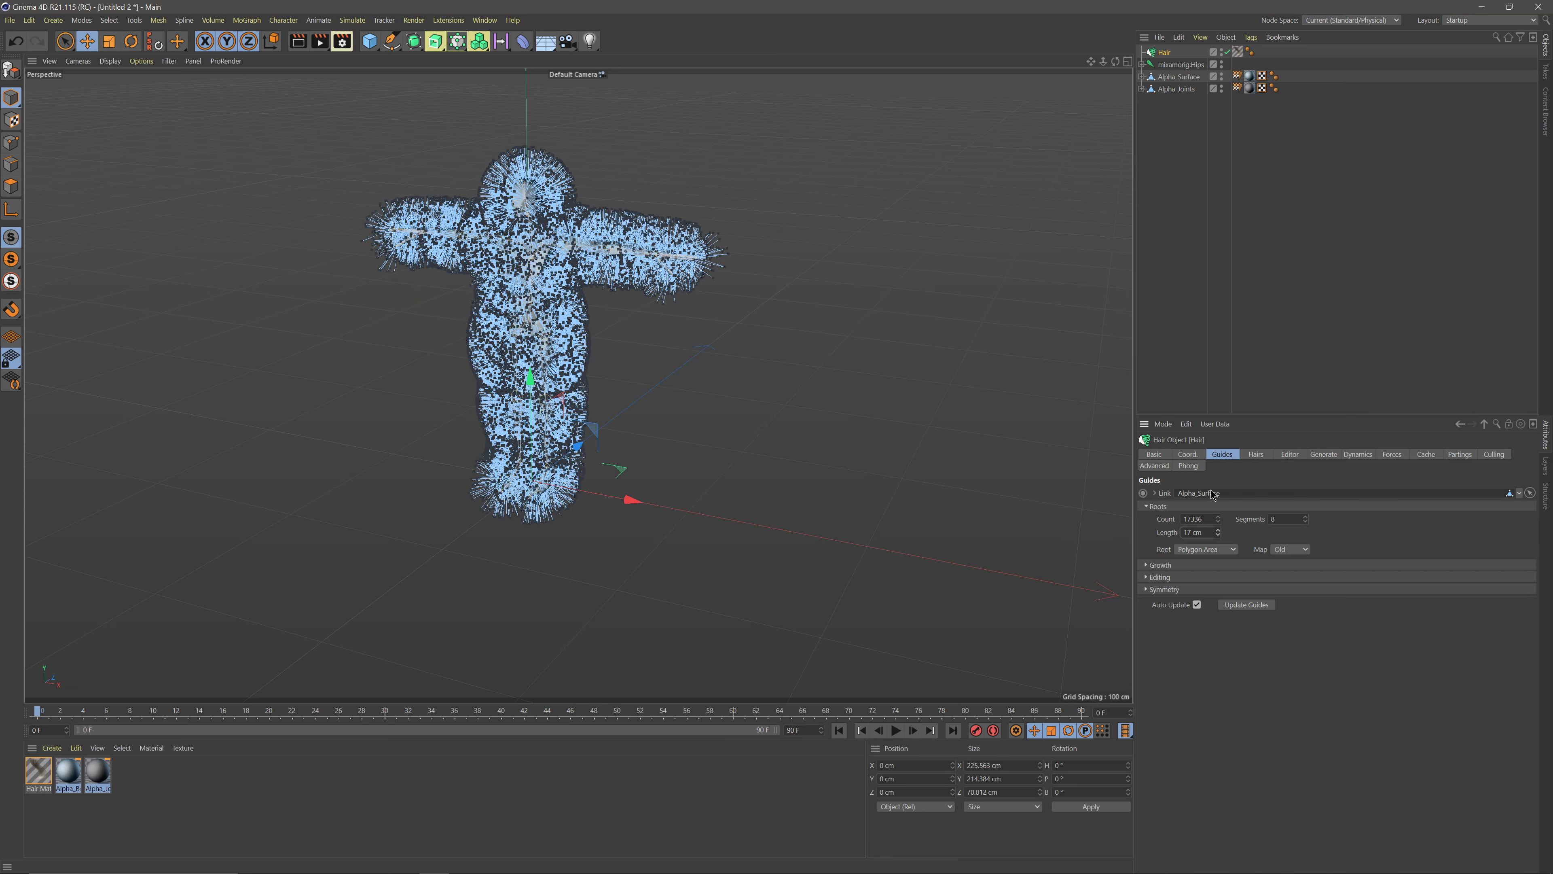
double_click(1210, 532)
type("25")
key("Return")
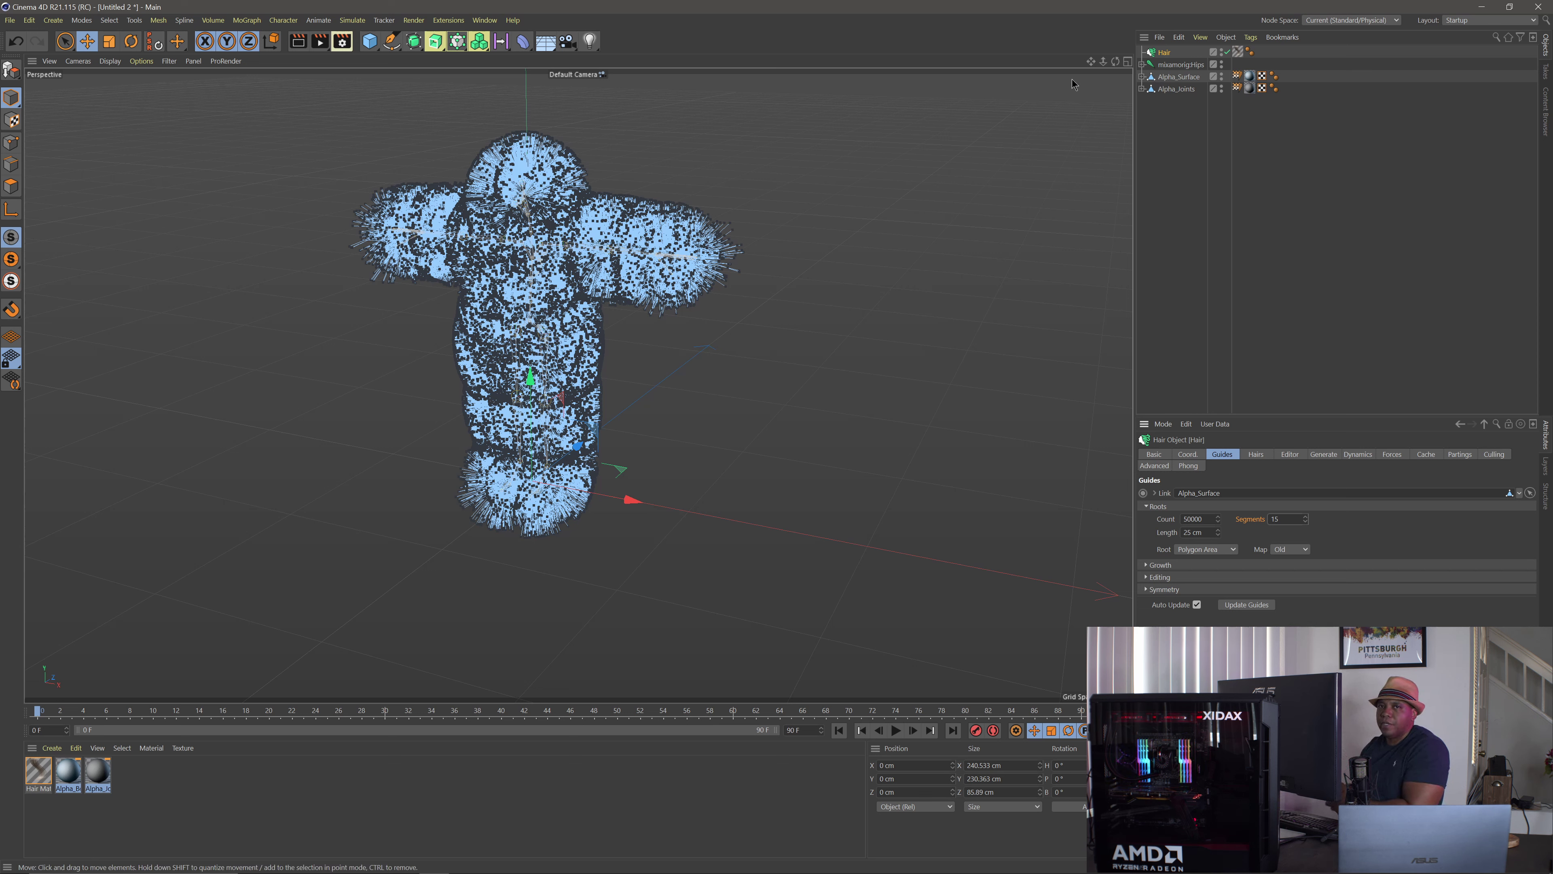
Shorten the project's timeline to end at frame 1, check that frame and return to frame 0.
right_click(1164, 56)
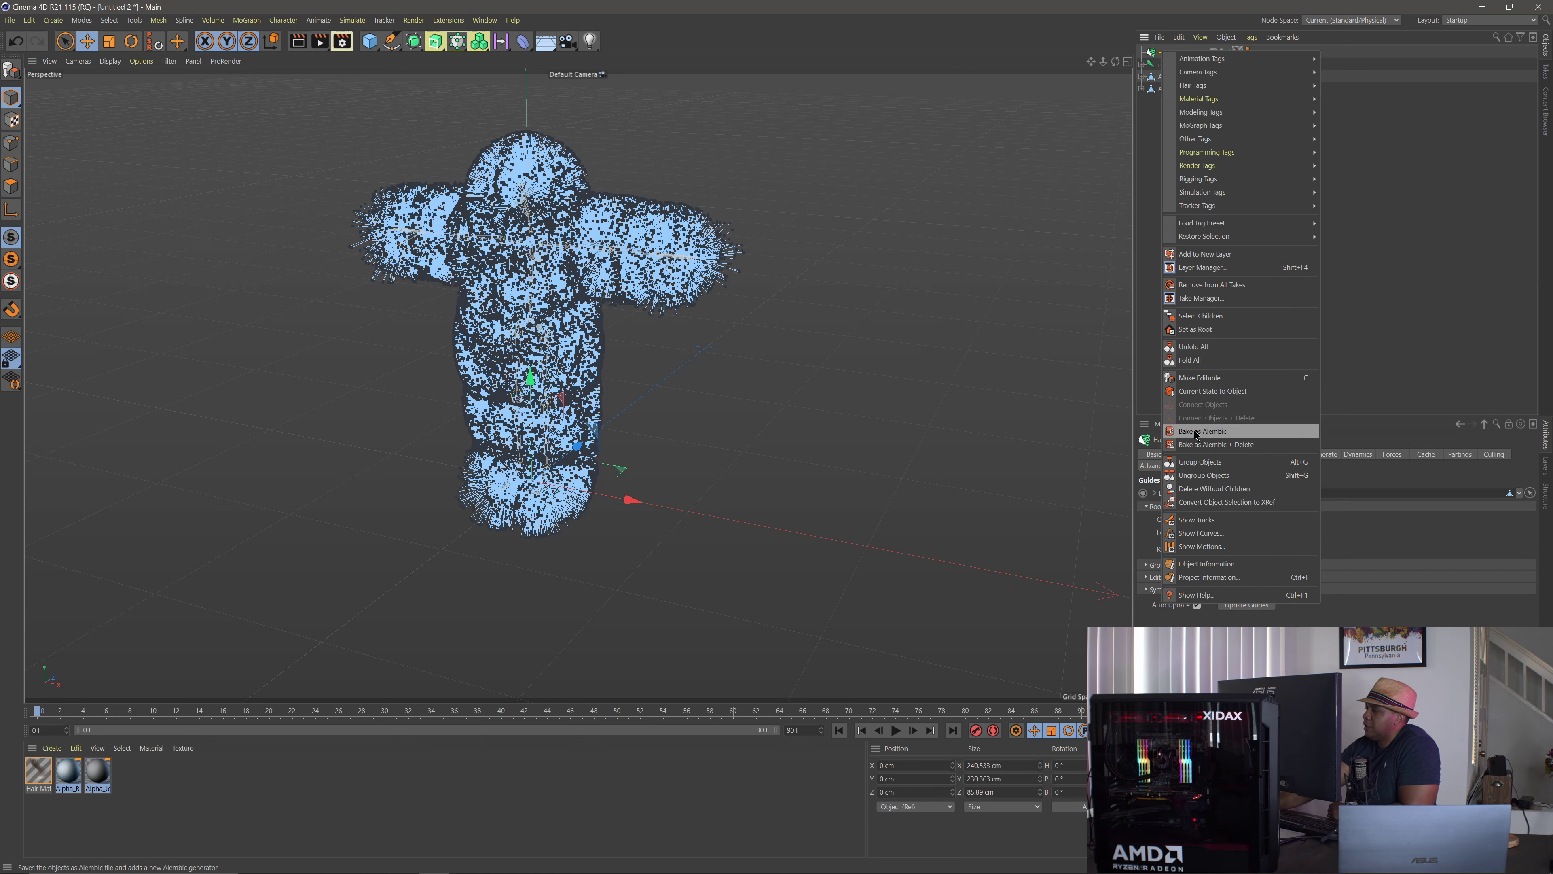
left_click(1399, 344)
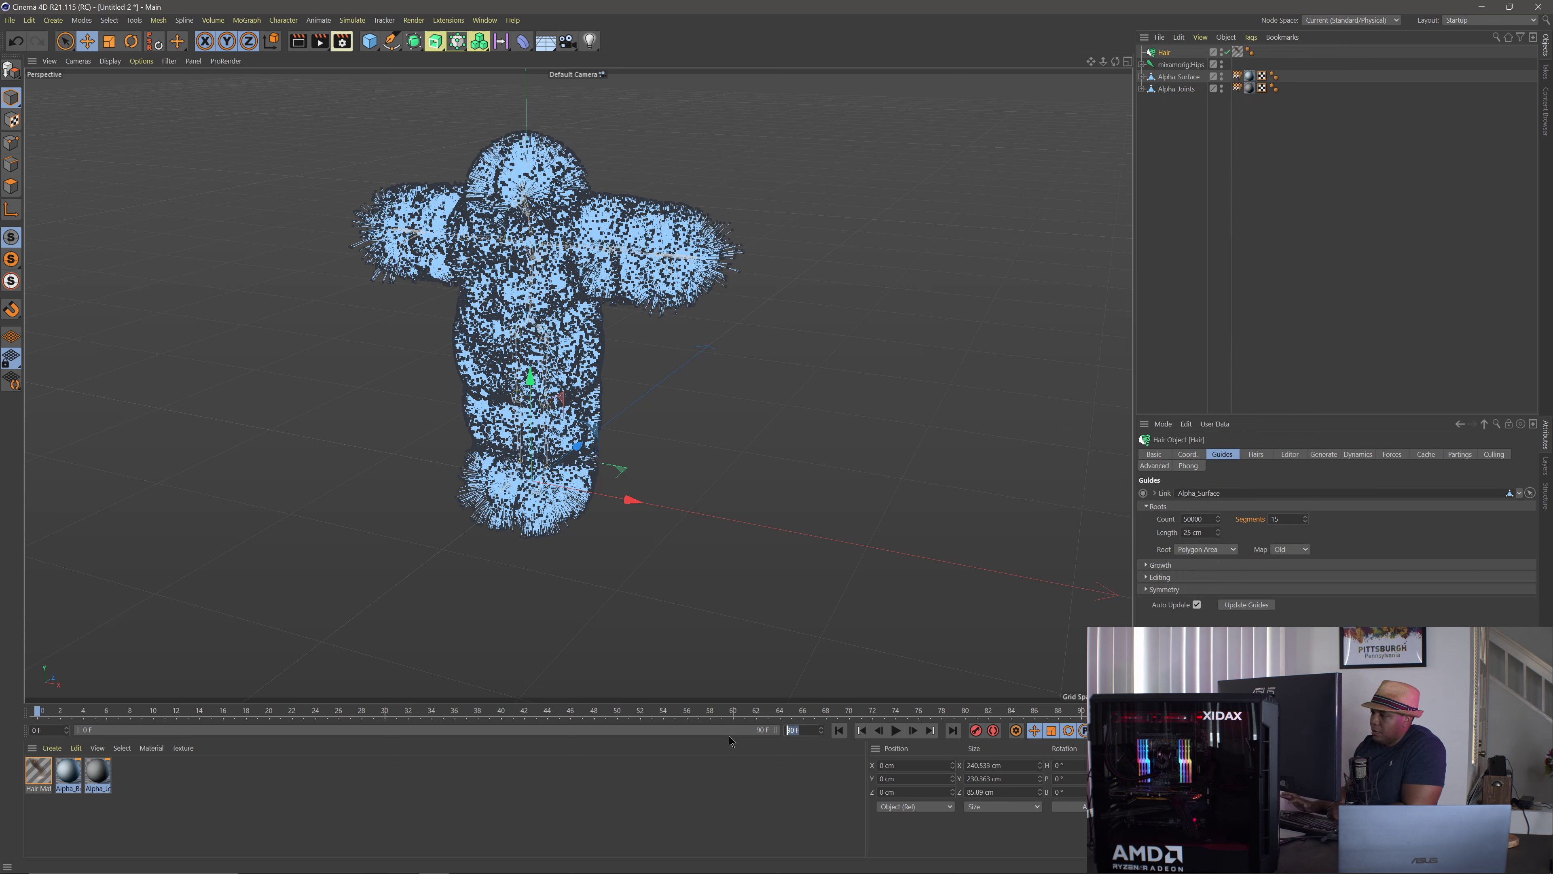
key("Return")
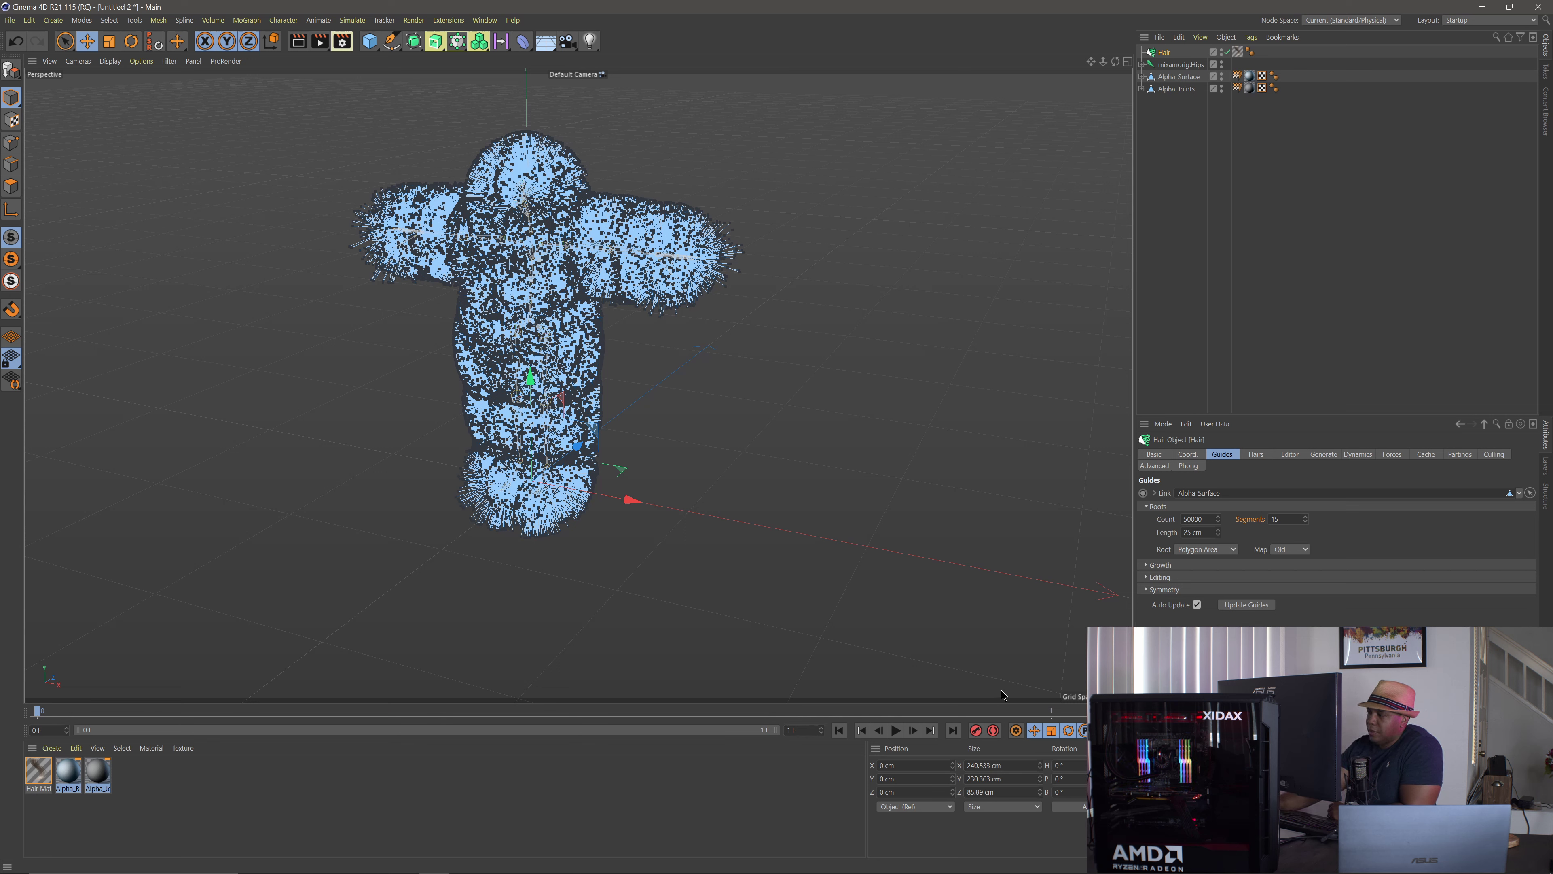
left_click(1026, 712)
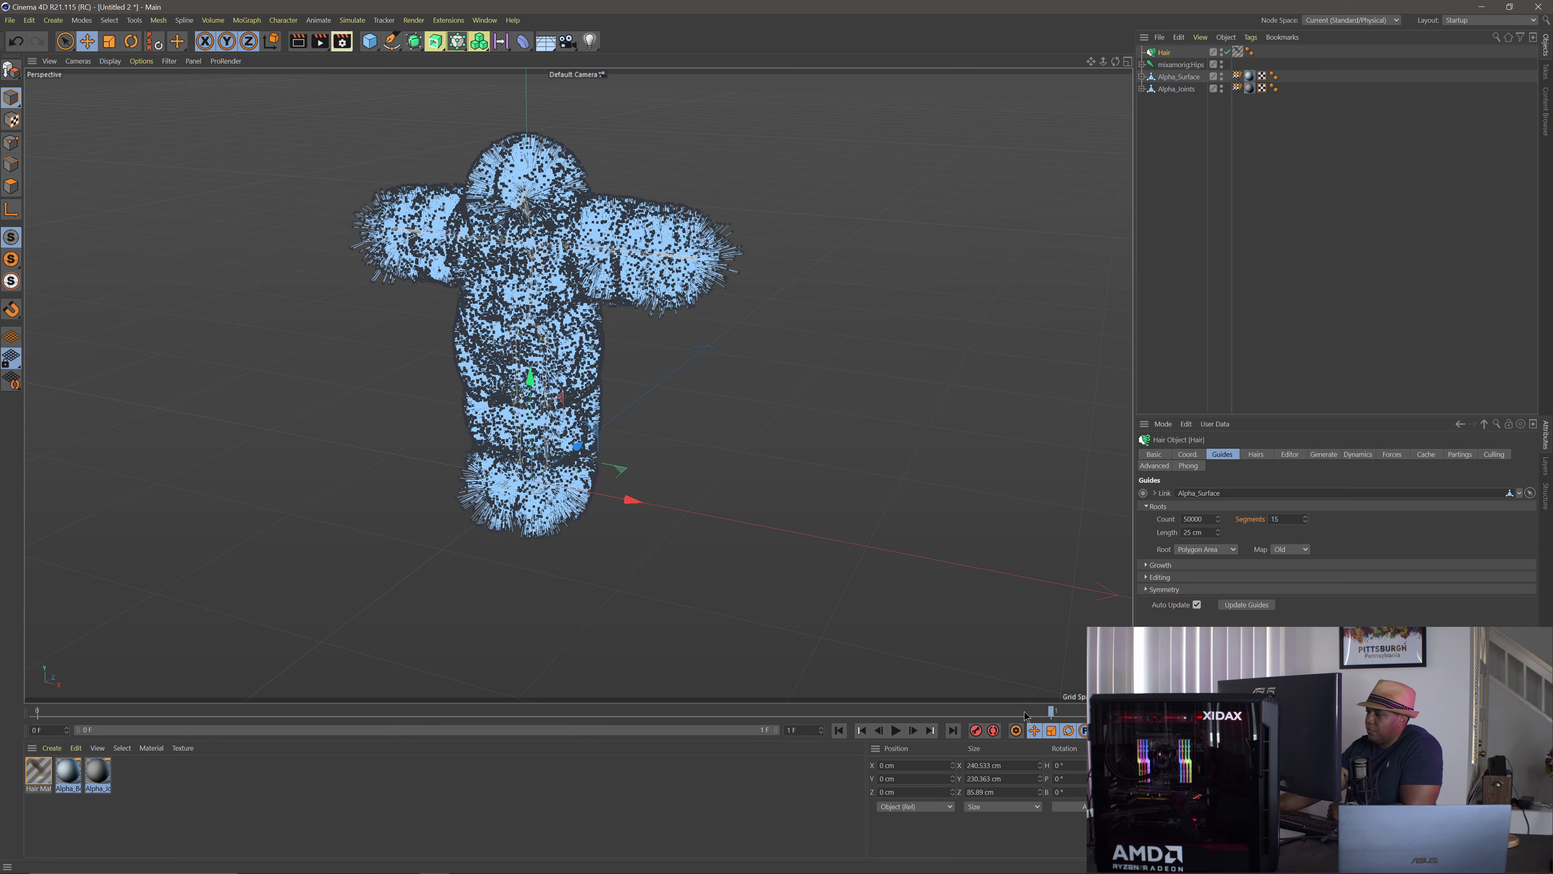
left_click(38, 712)
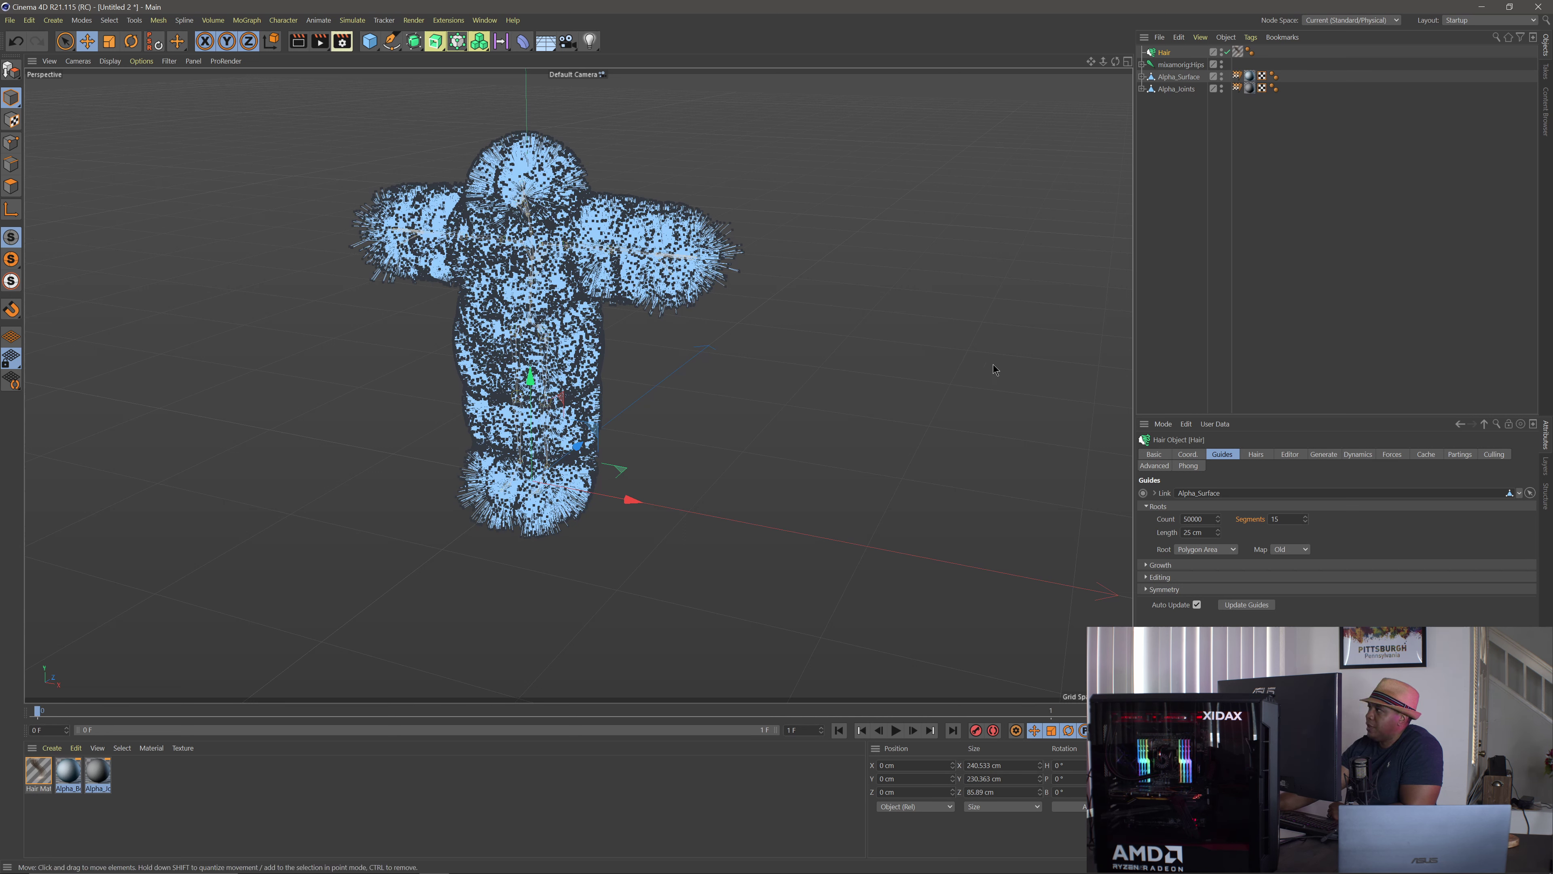
Bake the Hair object as Alembic into the For UE4 folder inside C4D and clear the selection.
right_click(1164, 55)
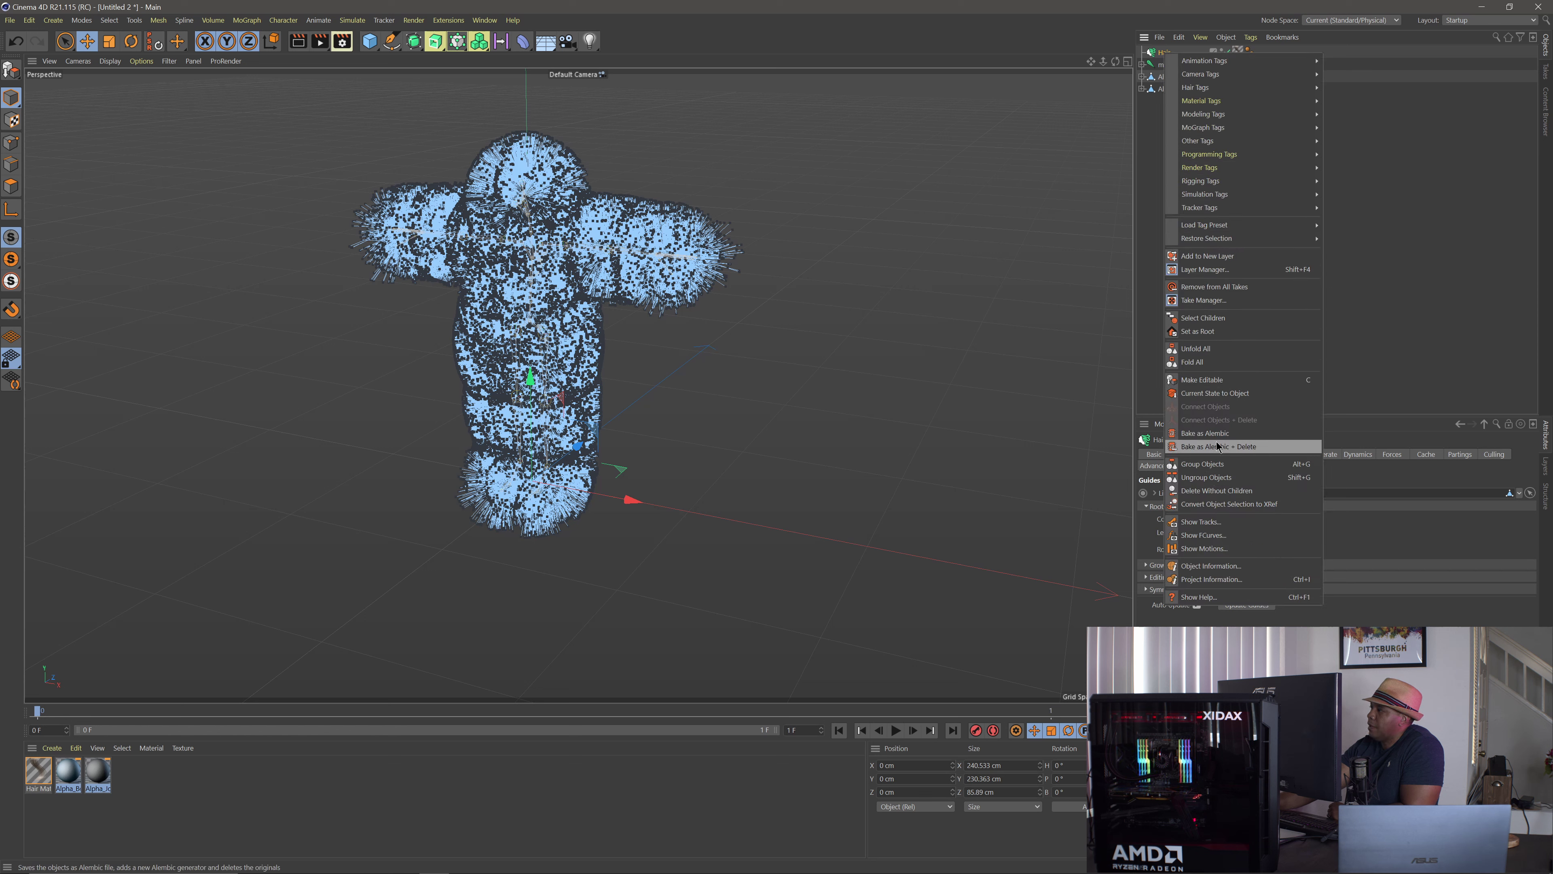
left_click(1204, 433)
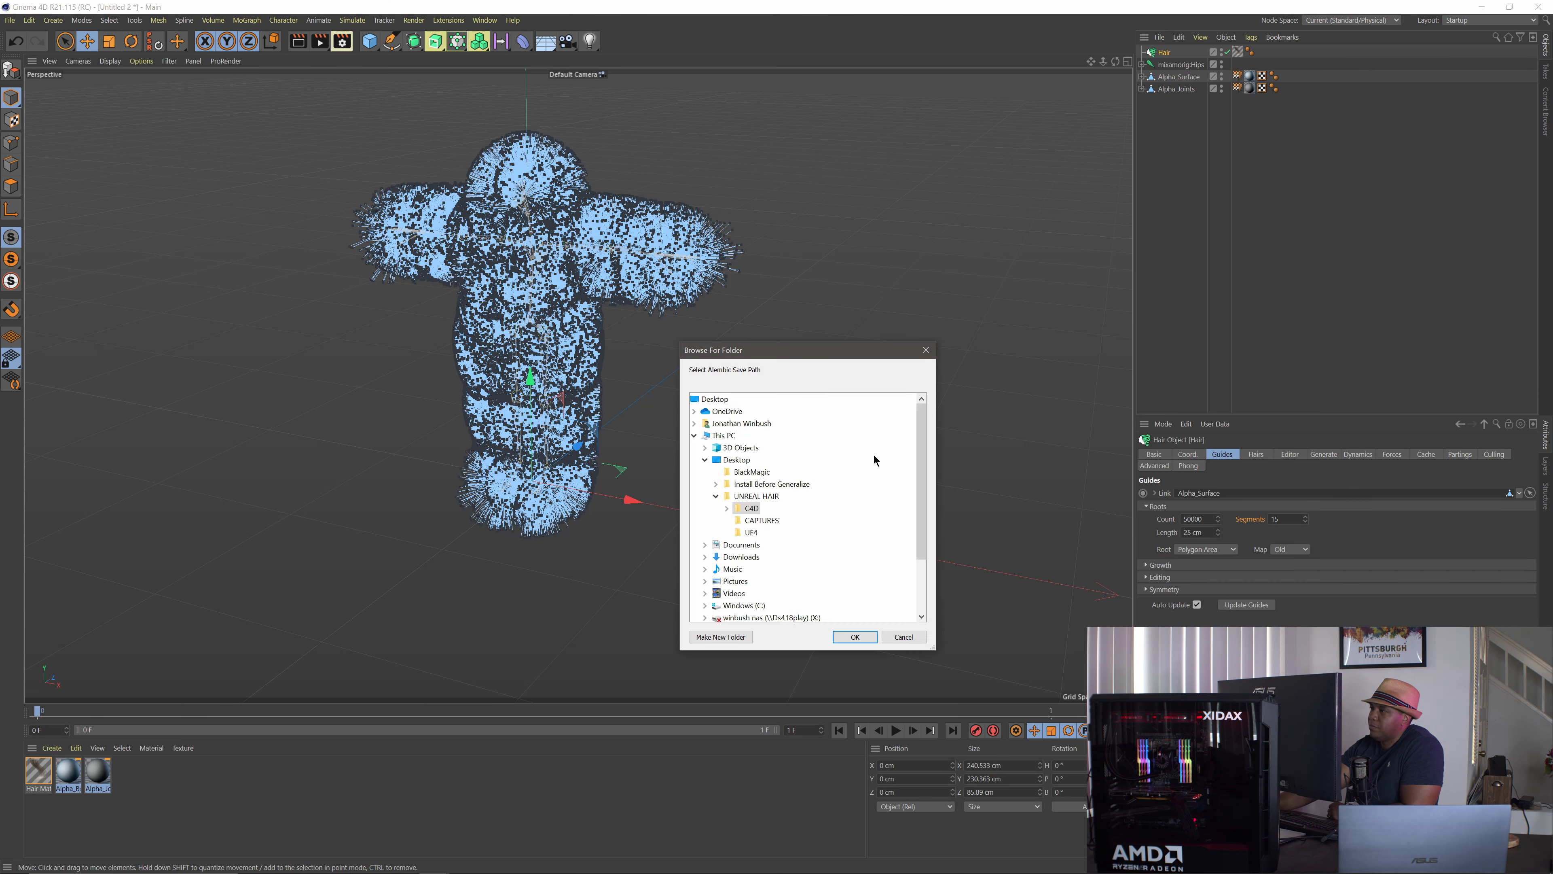
mouse_move(762, 350)
left_mouse_down()
mouse_move(680, 307)
mouse_move(738, 352)
left_mouse_up()
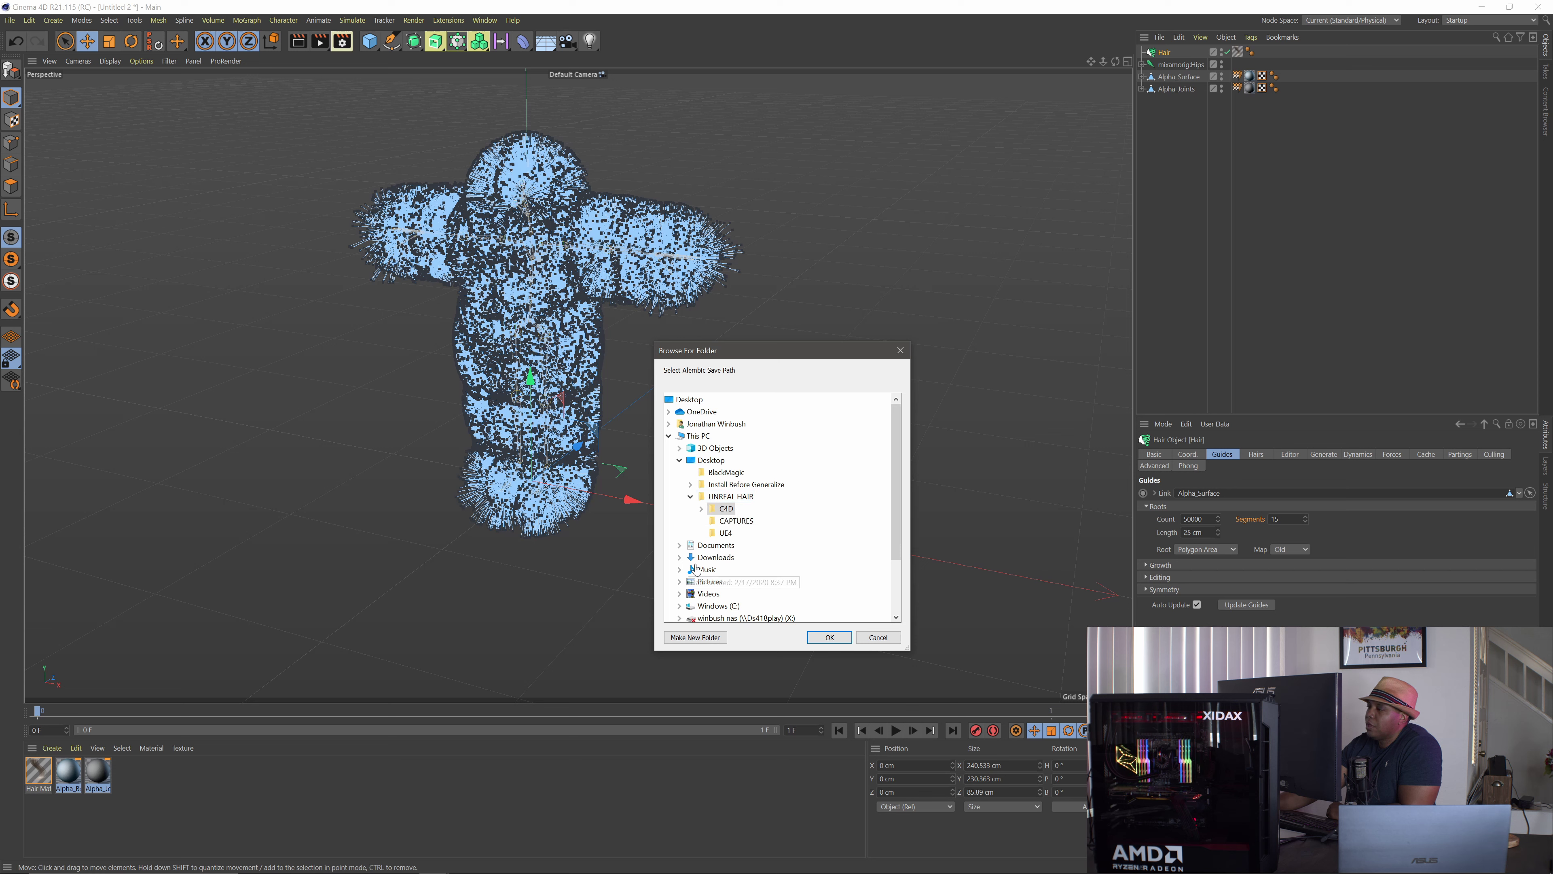
left_click(702, 509)
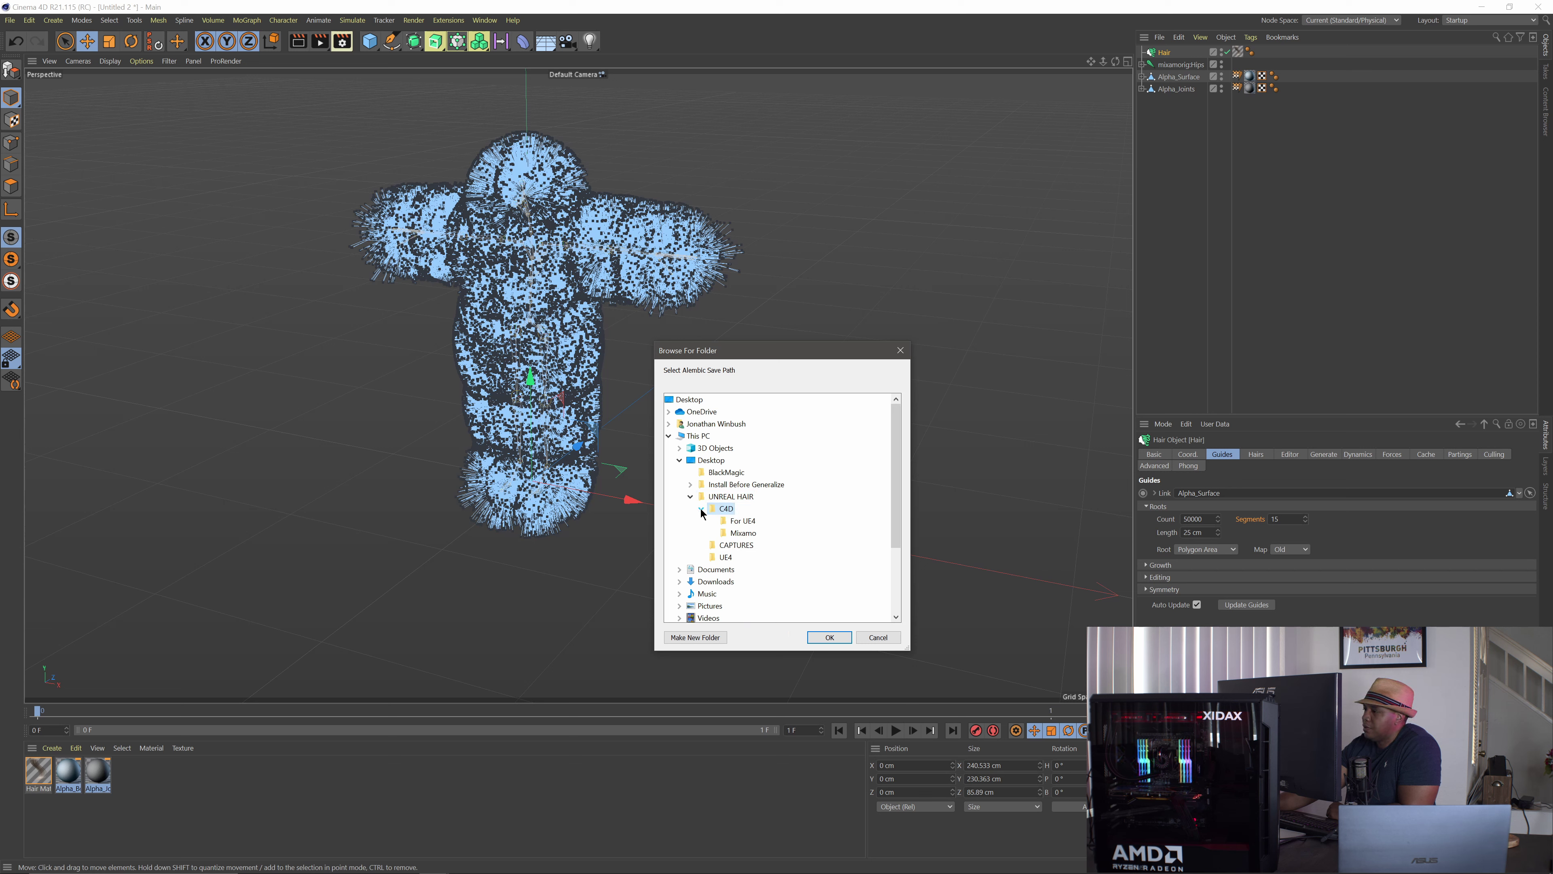
left_click(744, 522)
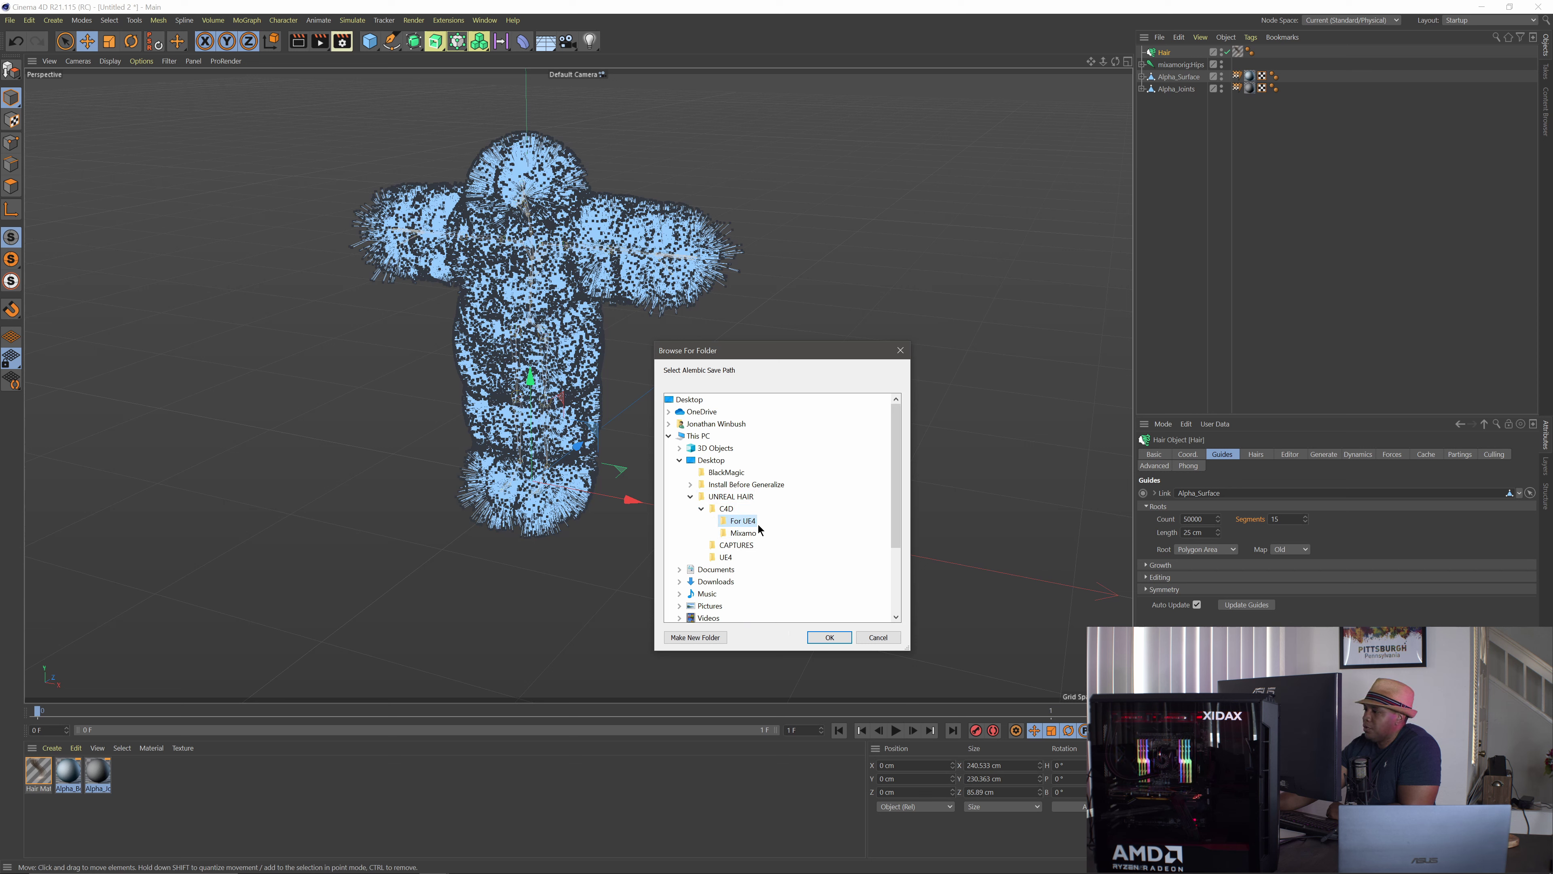
left_click(828, 637)
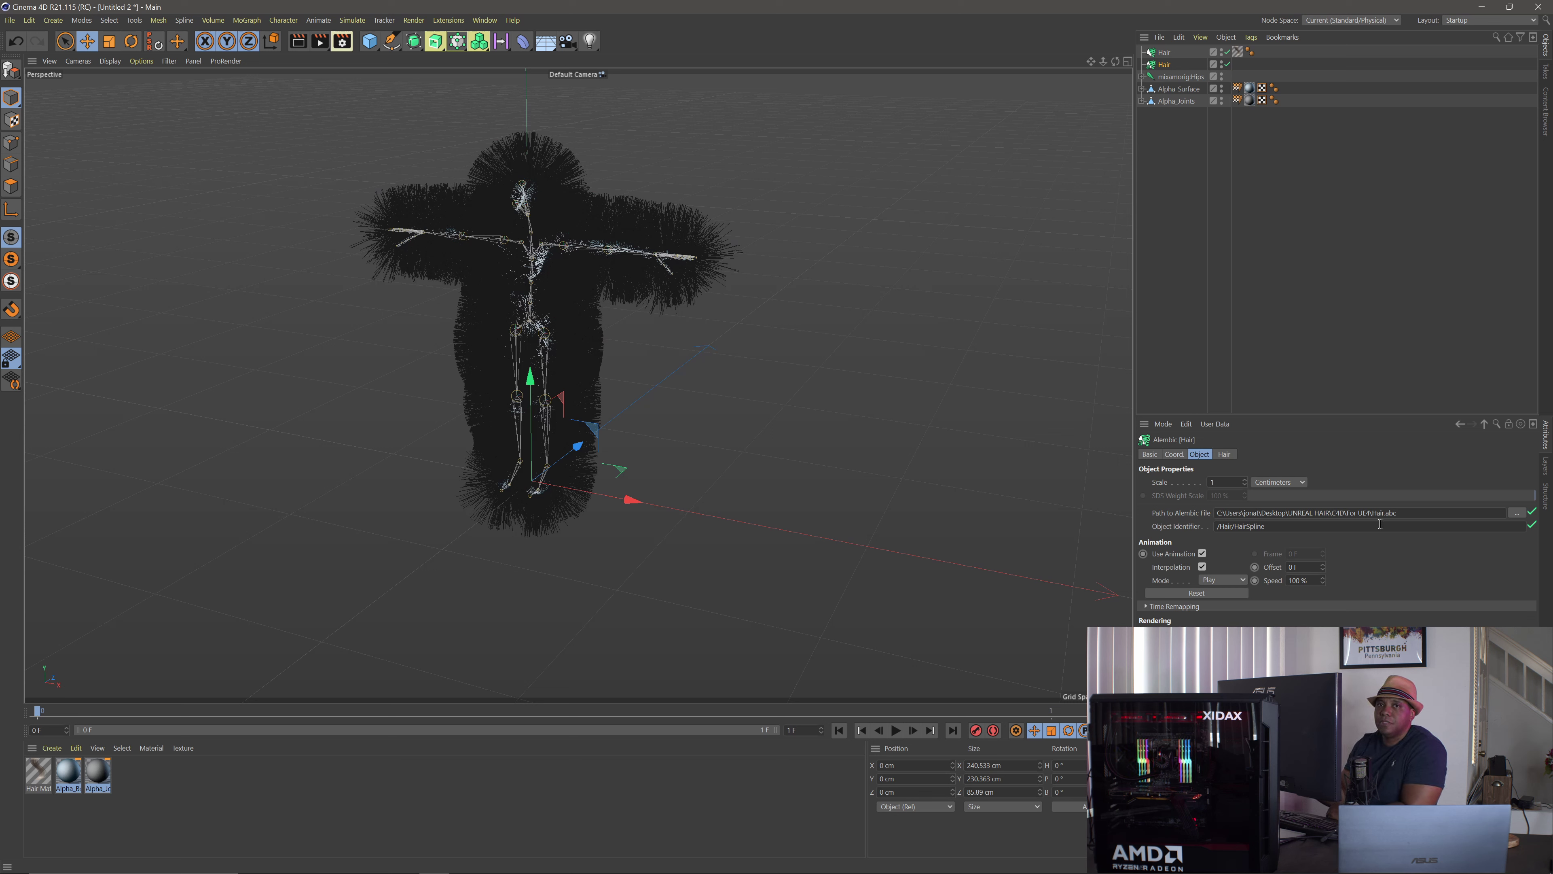
left_click(1167, 136)
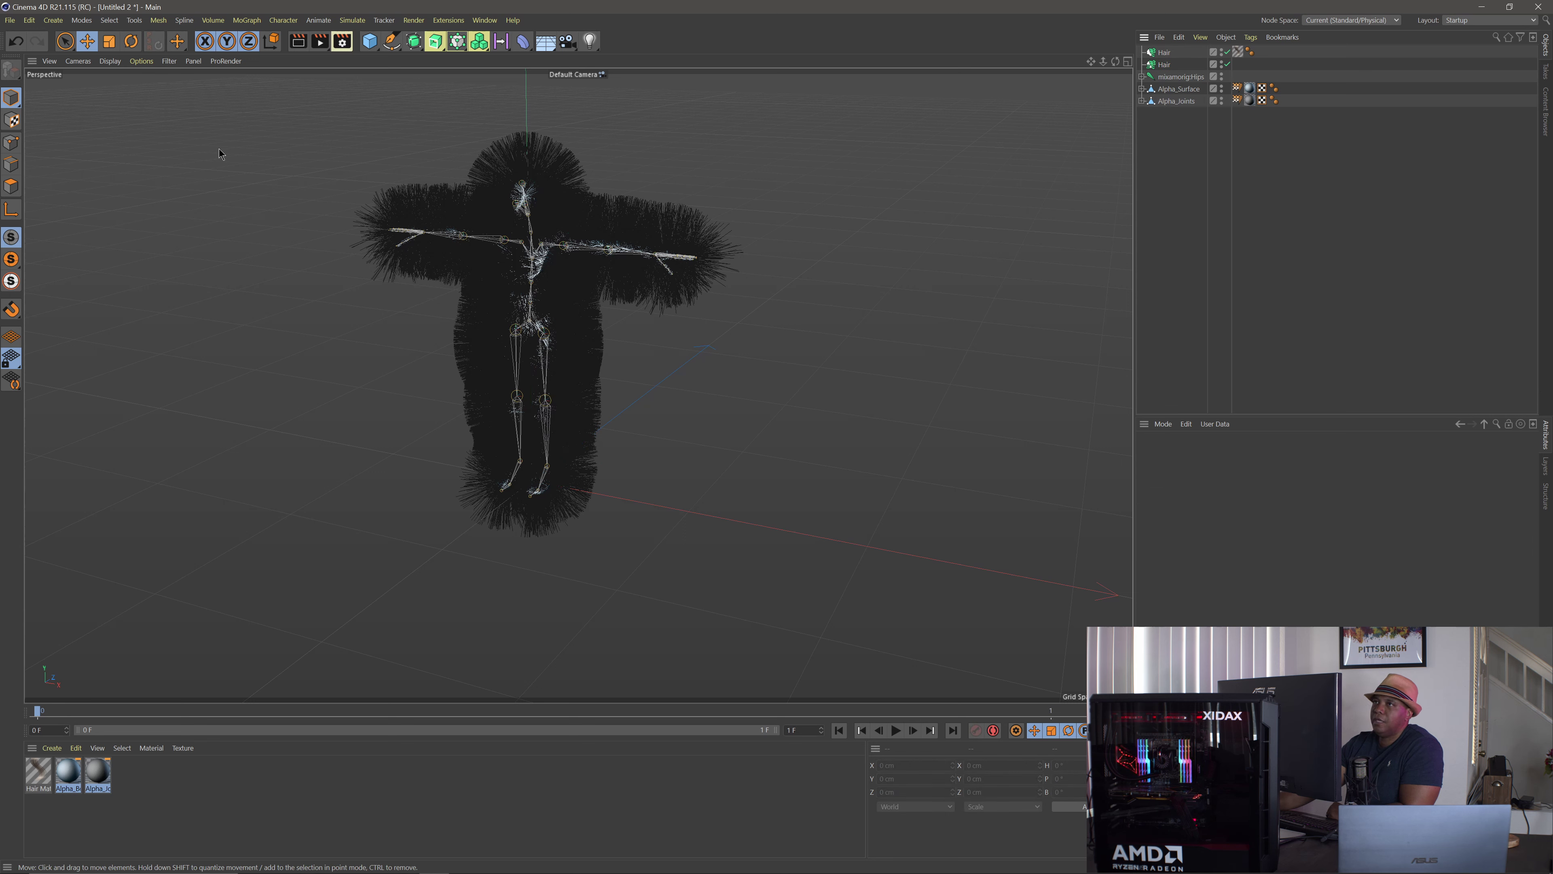
Save the project as T-Pose in the C4D folder.
left_click(9, 20)
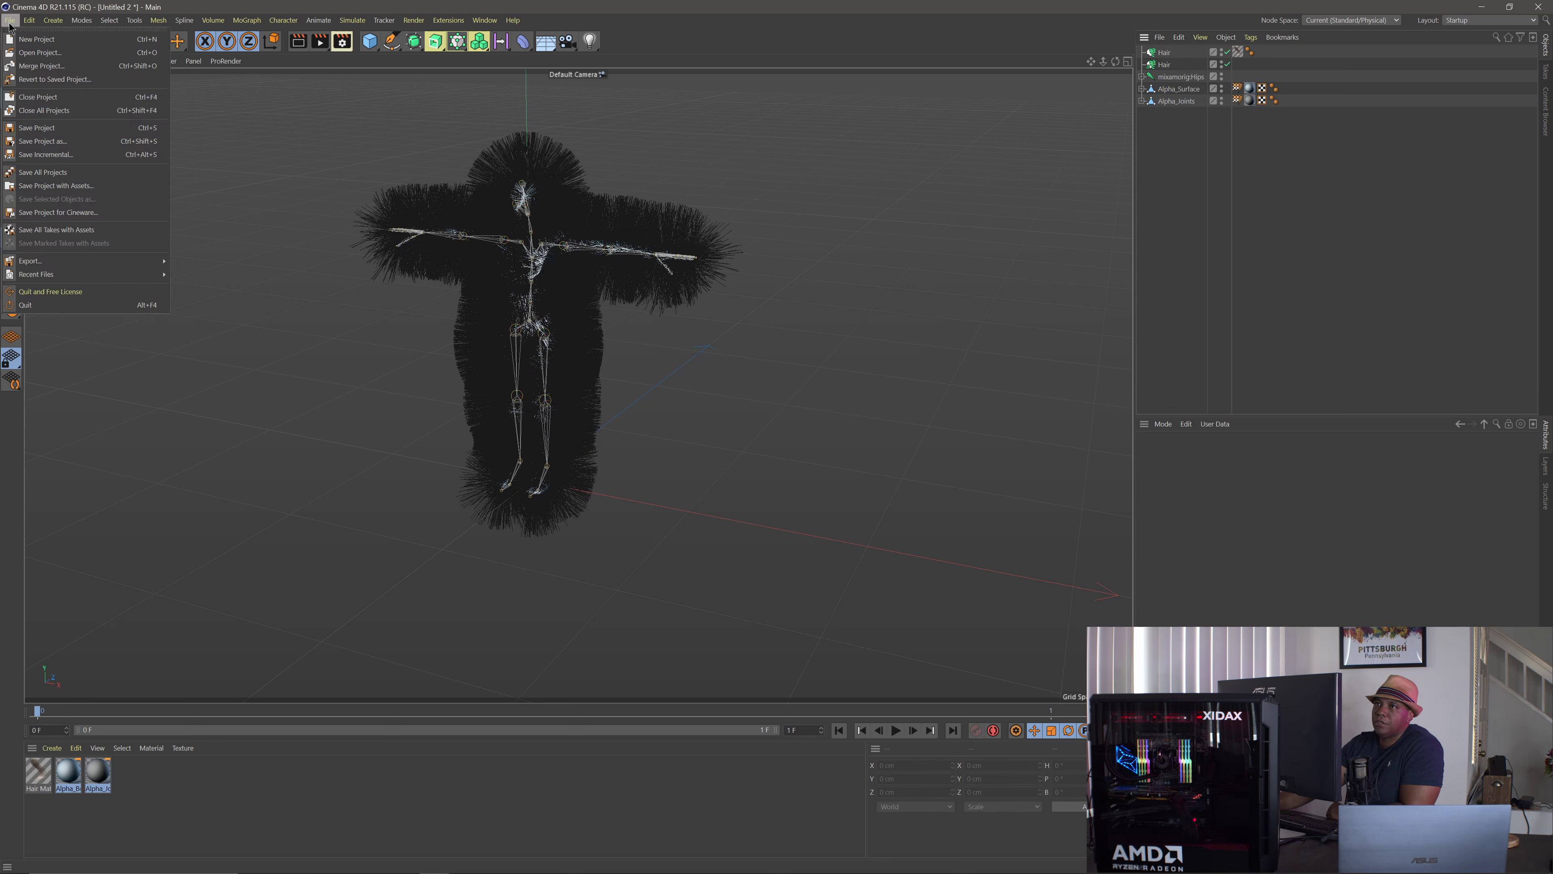
left_click(53, 141)
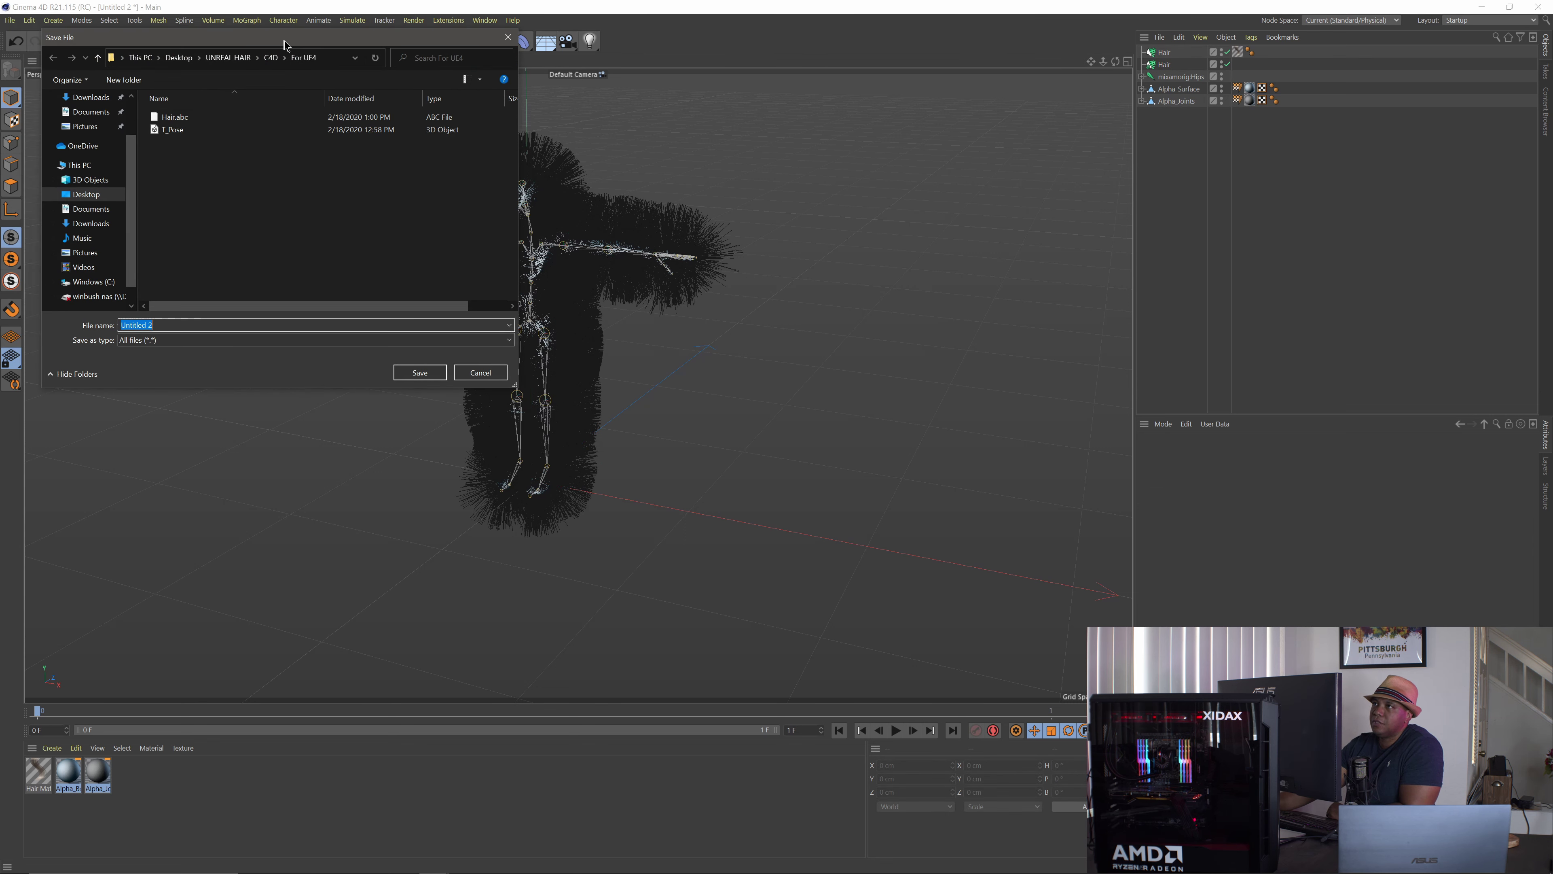
left_click(272, 60)
left_click(175, 325)
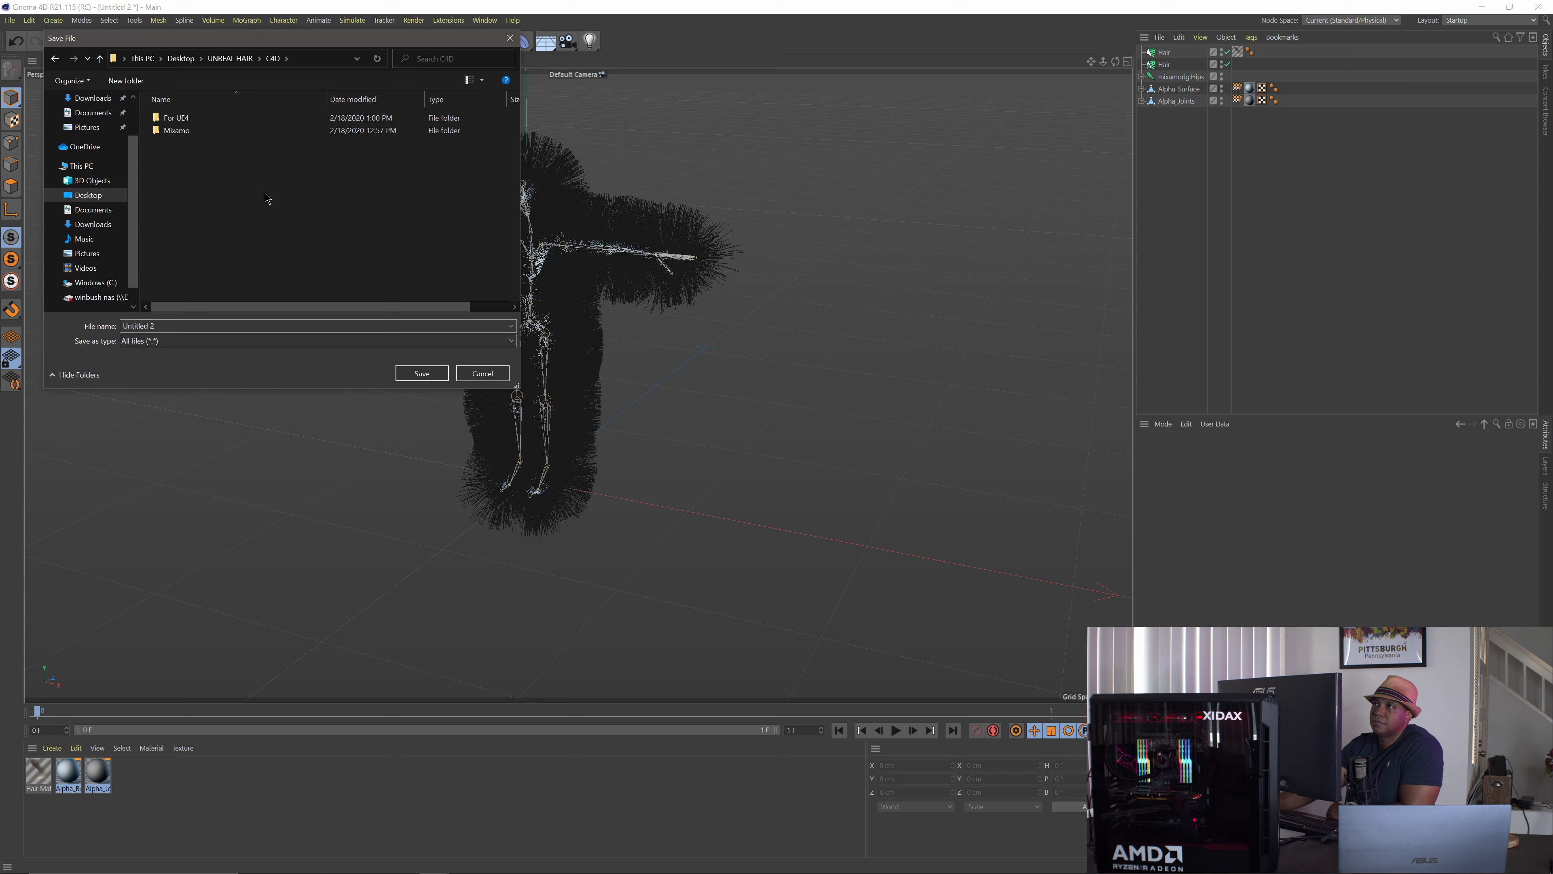
key("ctrl+a")
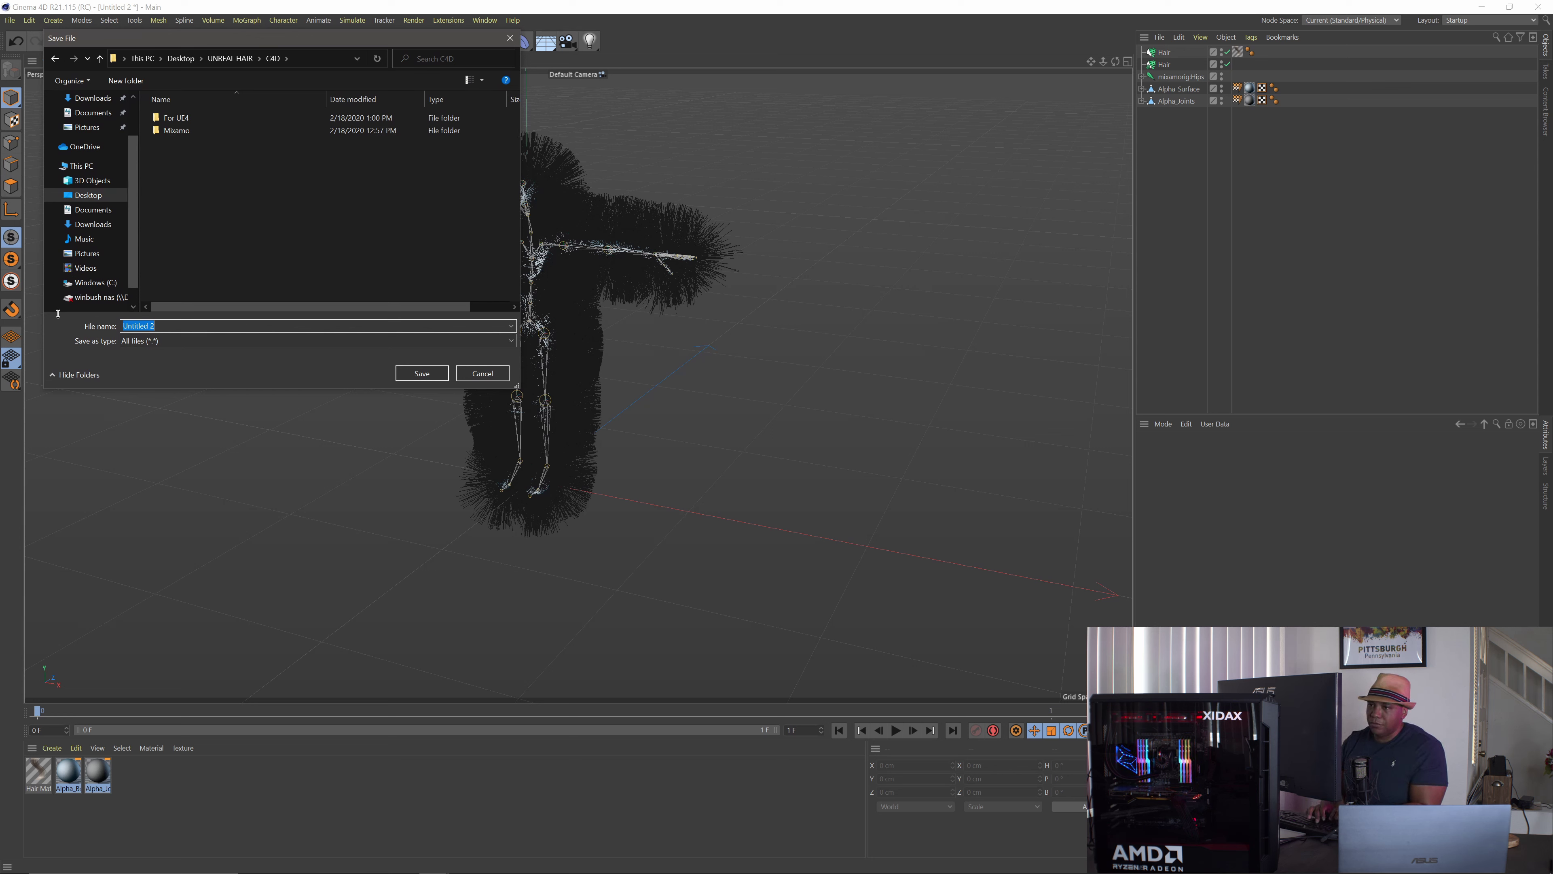
type("T-Pose")
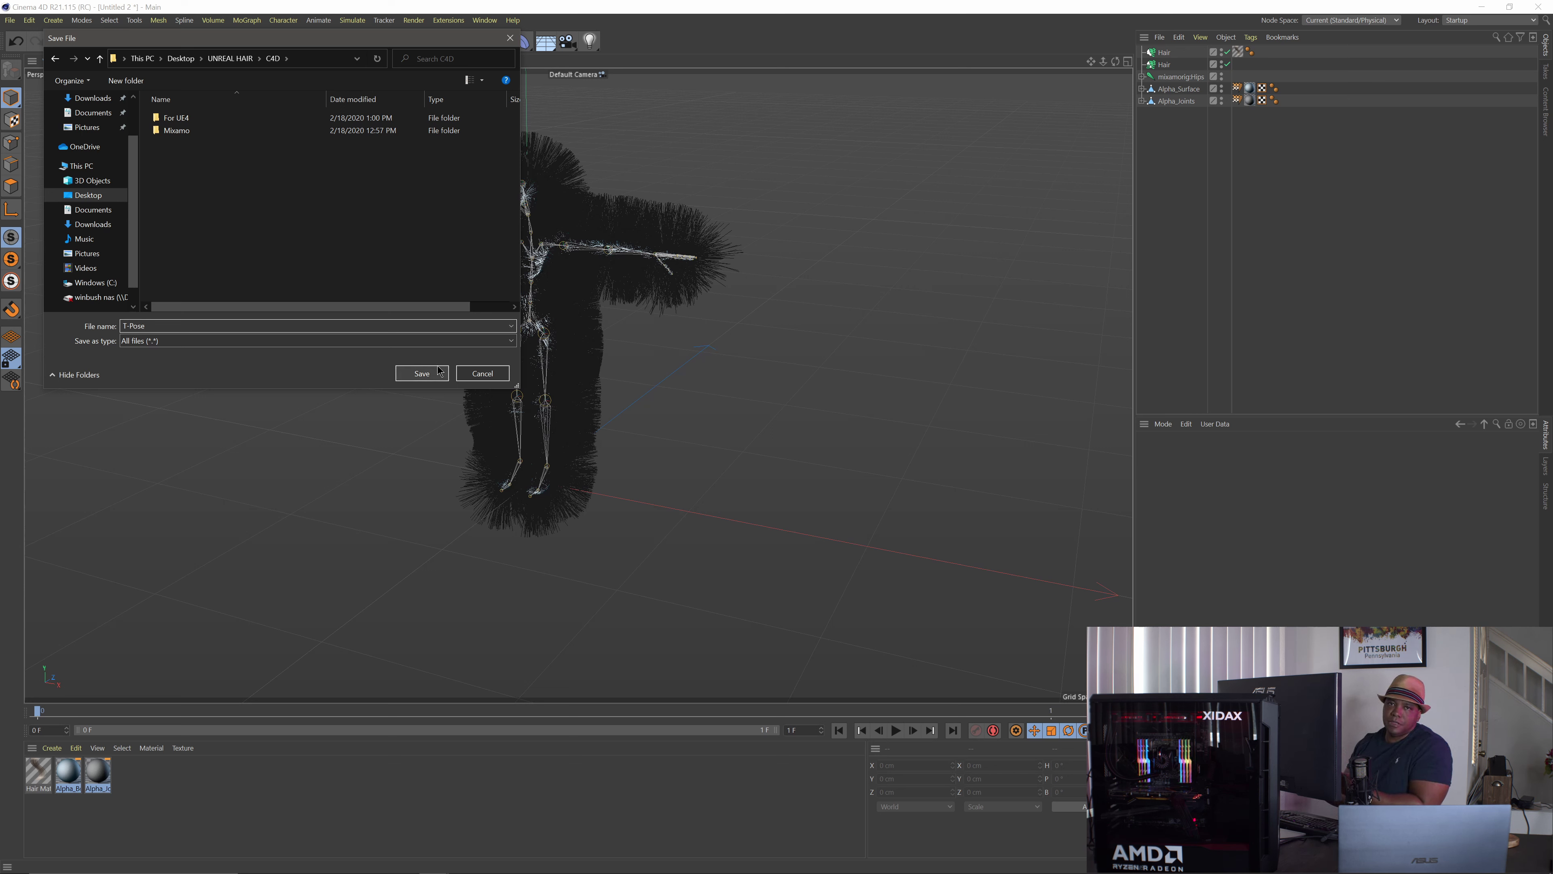
left_click(418, 372)
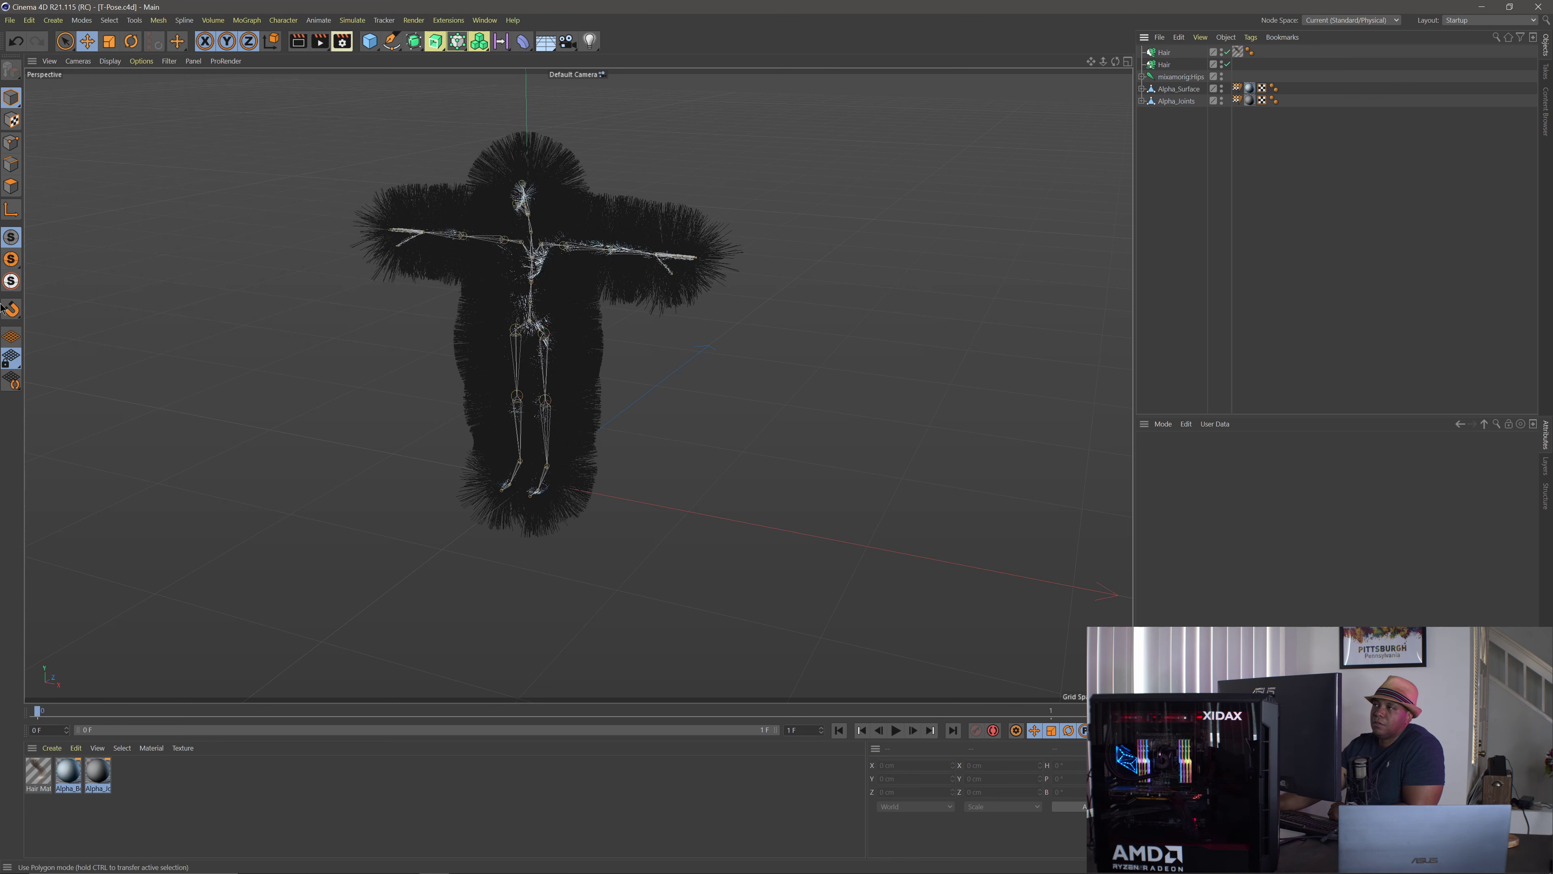
Import the Running file from the Mixamo folder with the default options, preview its animation and return to the first frame.
left_click(346, 862)
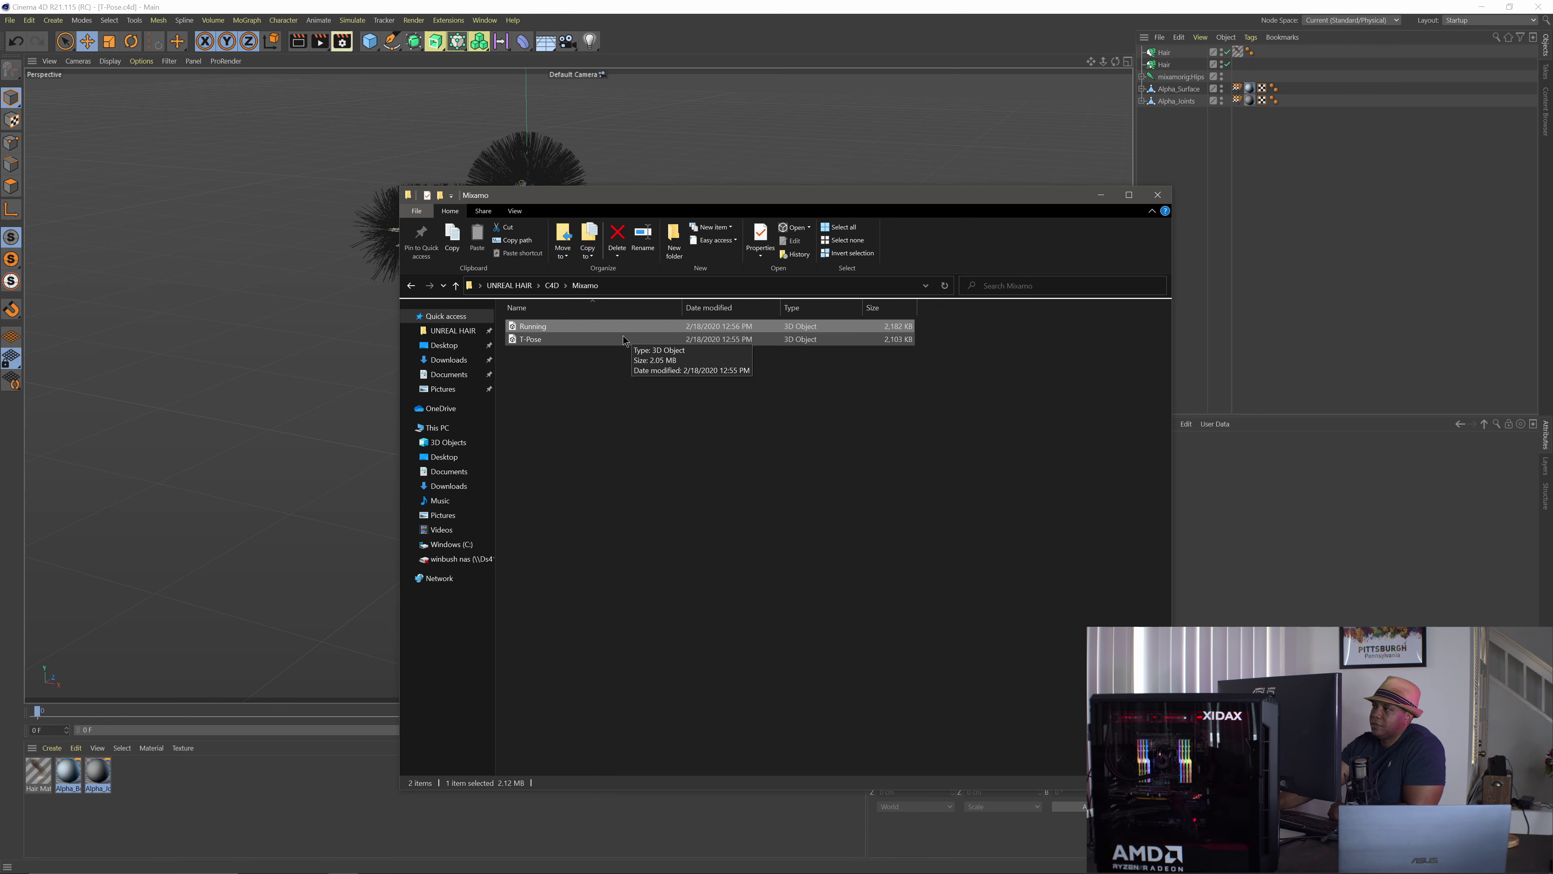
left_click_drag(540, 319, 330, 304)
left_click(252, 463)
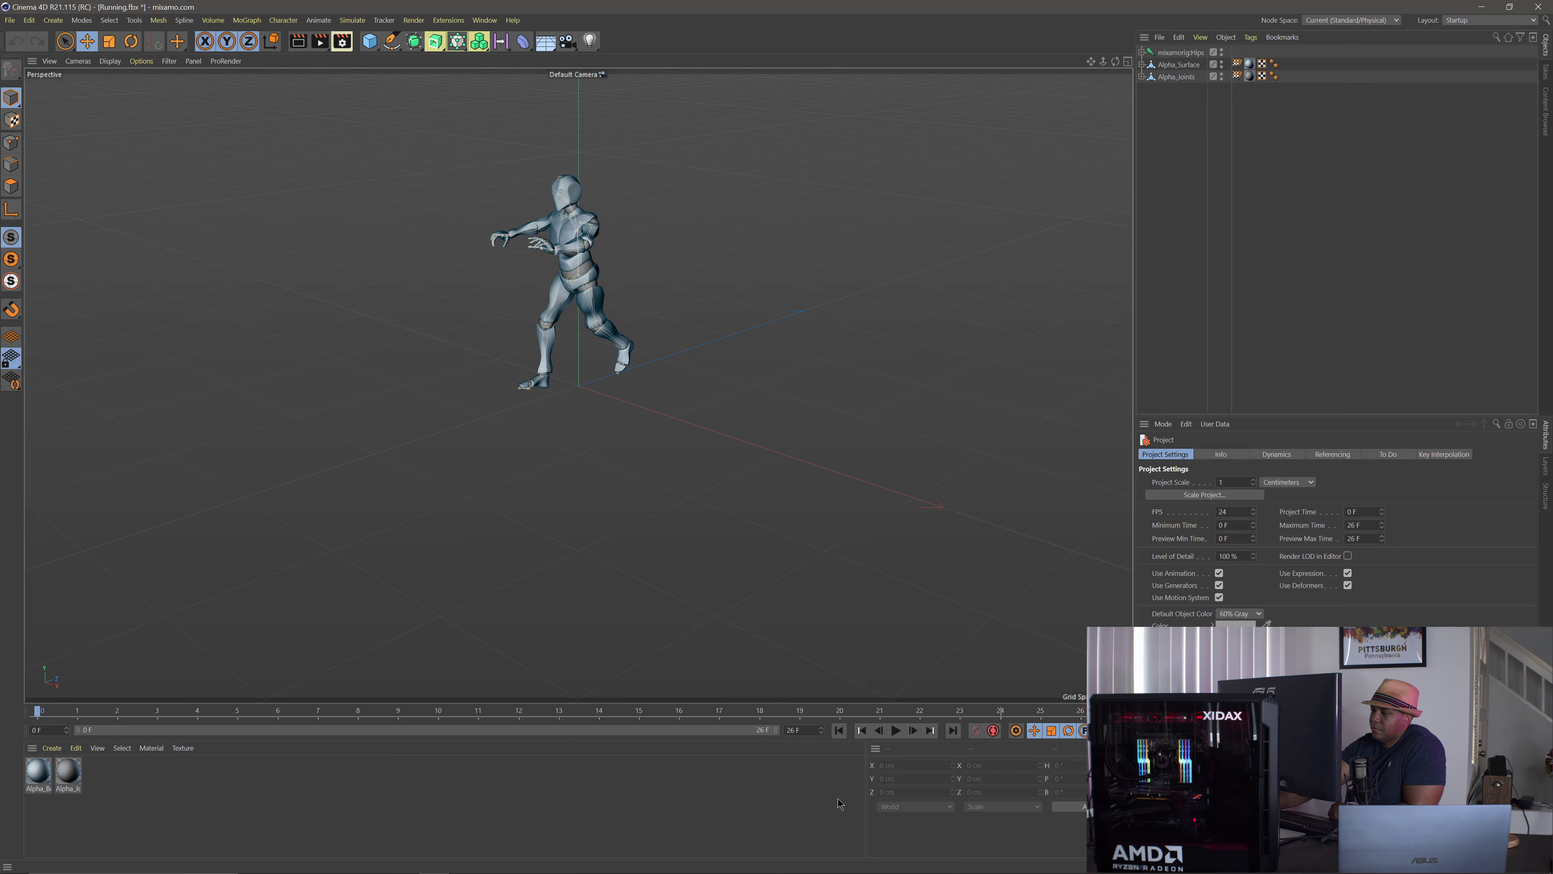
left_click(895, 730)
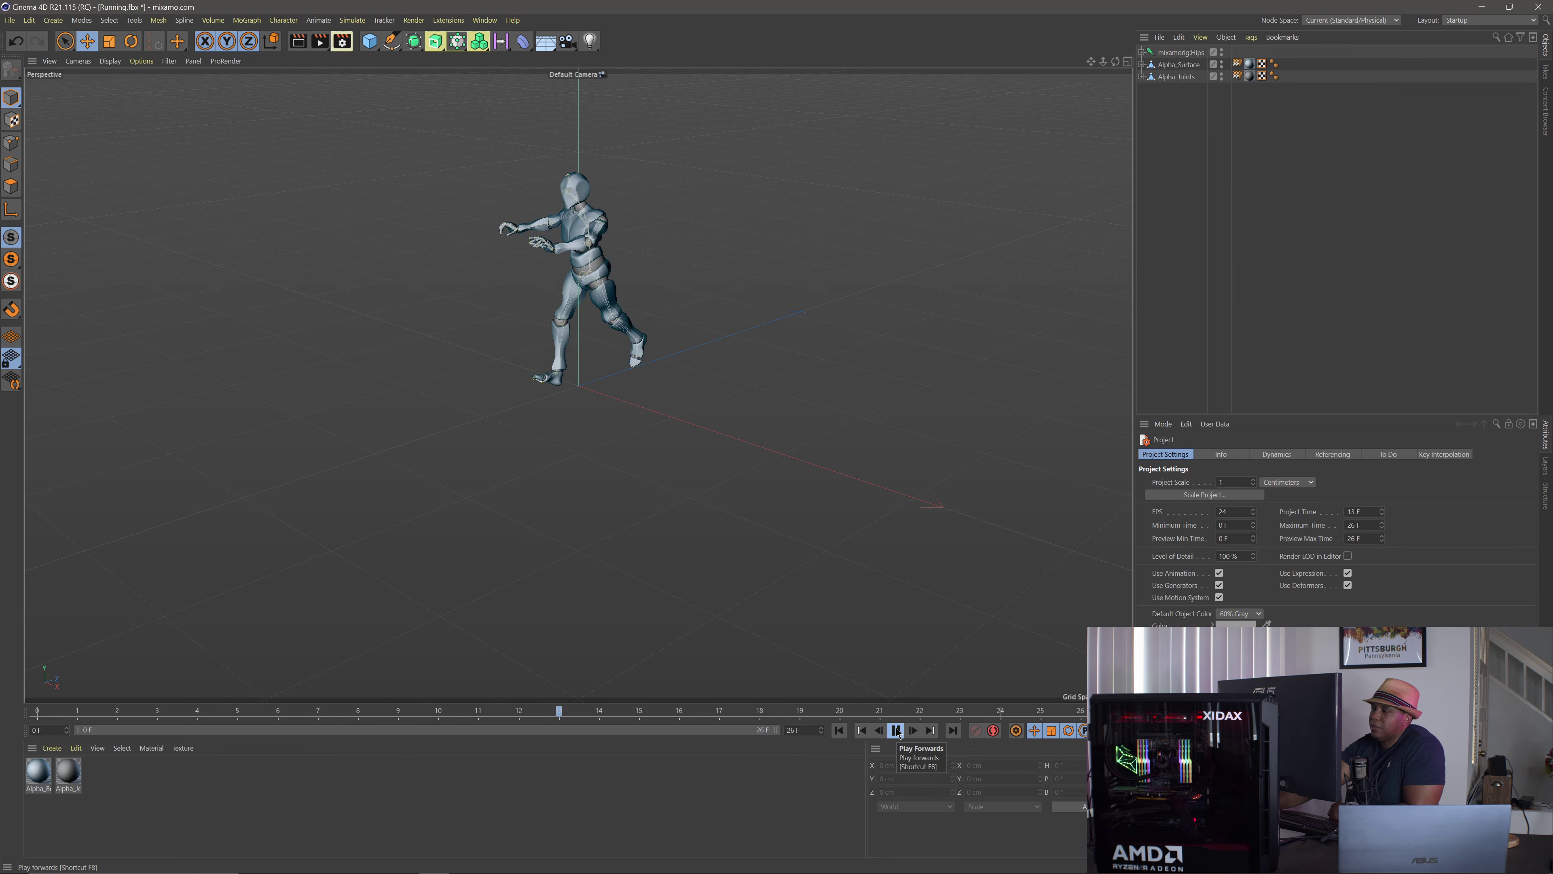
left_click(896, 730)
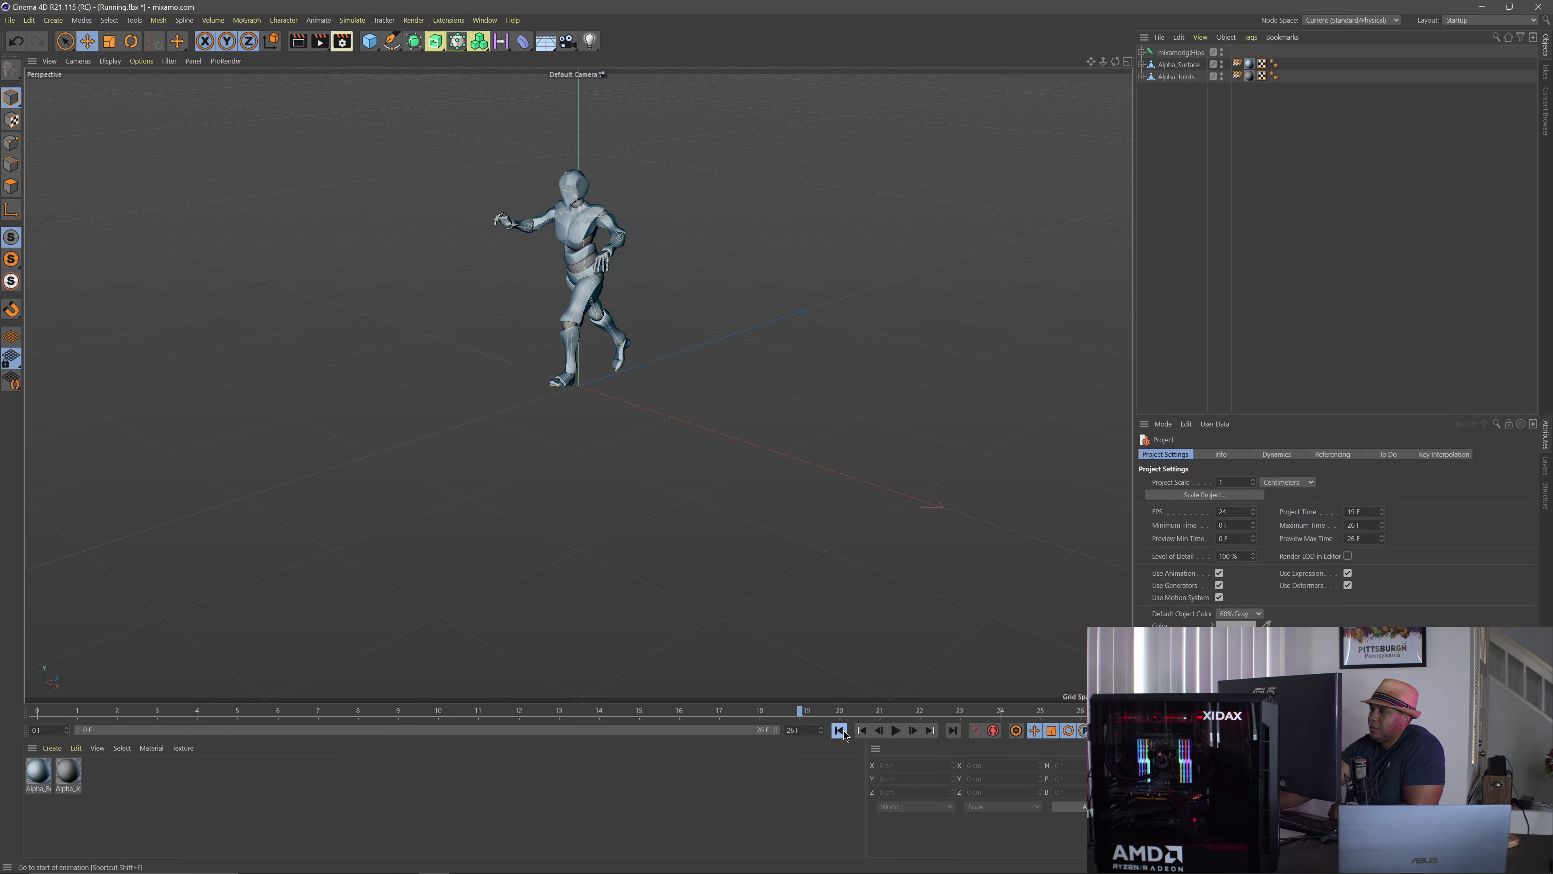
left_click(839, 730)
Copy the running character's mixamorig:Hips, Alpha_Surface and Alpha_Joints into a new project and preview the animation there.
left_click_drag(1187, 100, 1164, 42)
left_click(1178, 38)
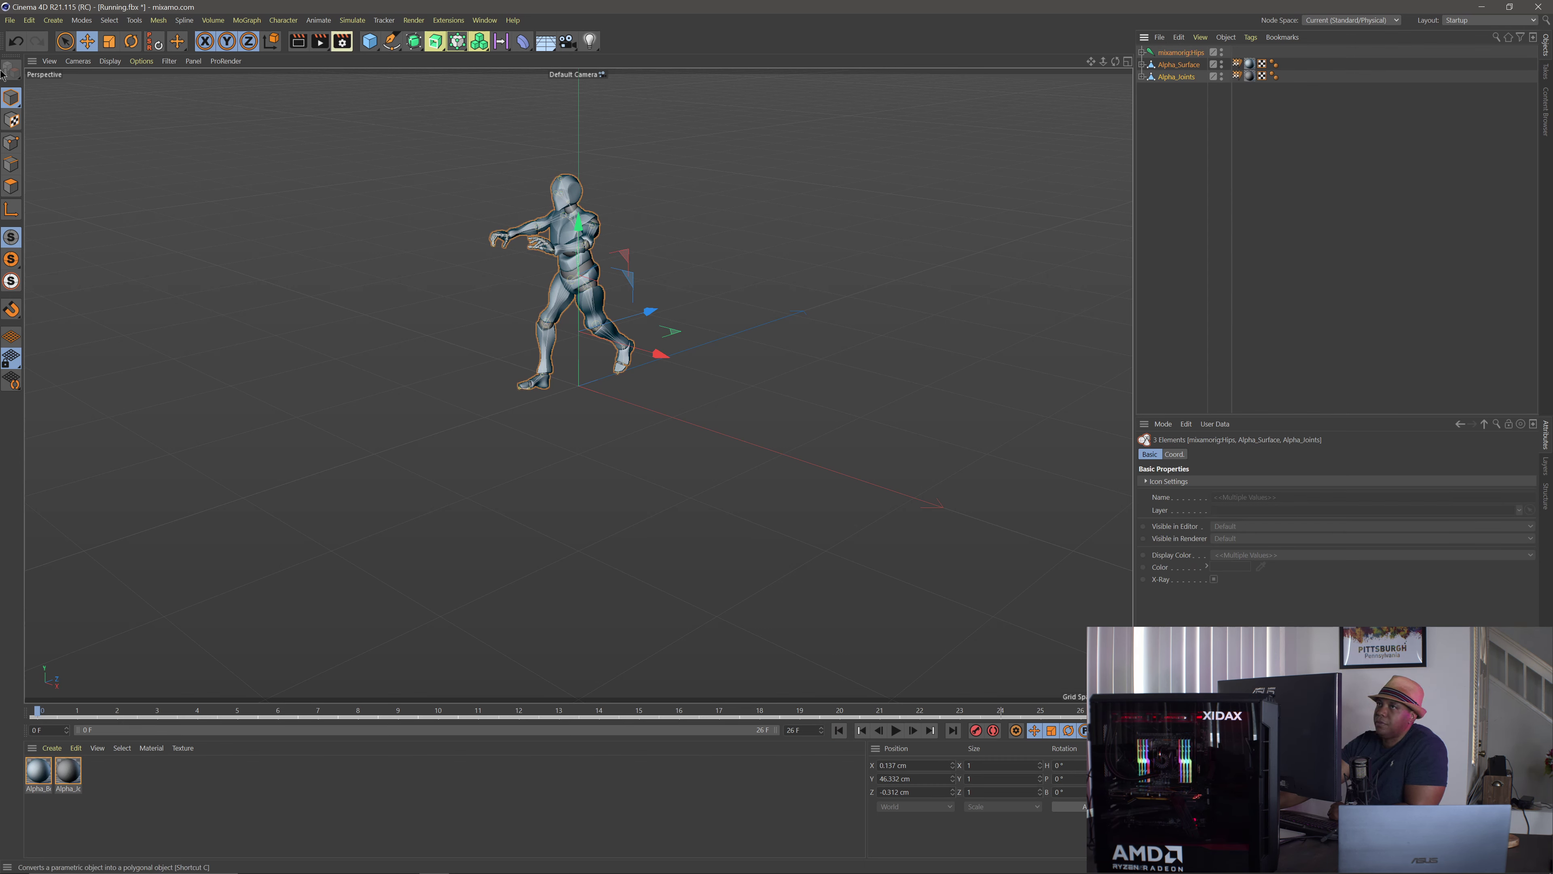
left_click(10, 20)
left_click(26, 41)
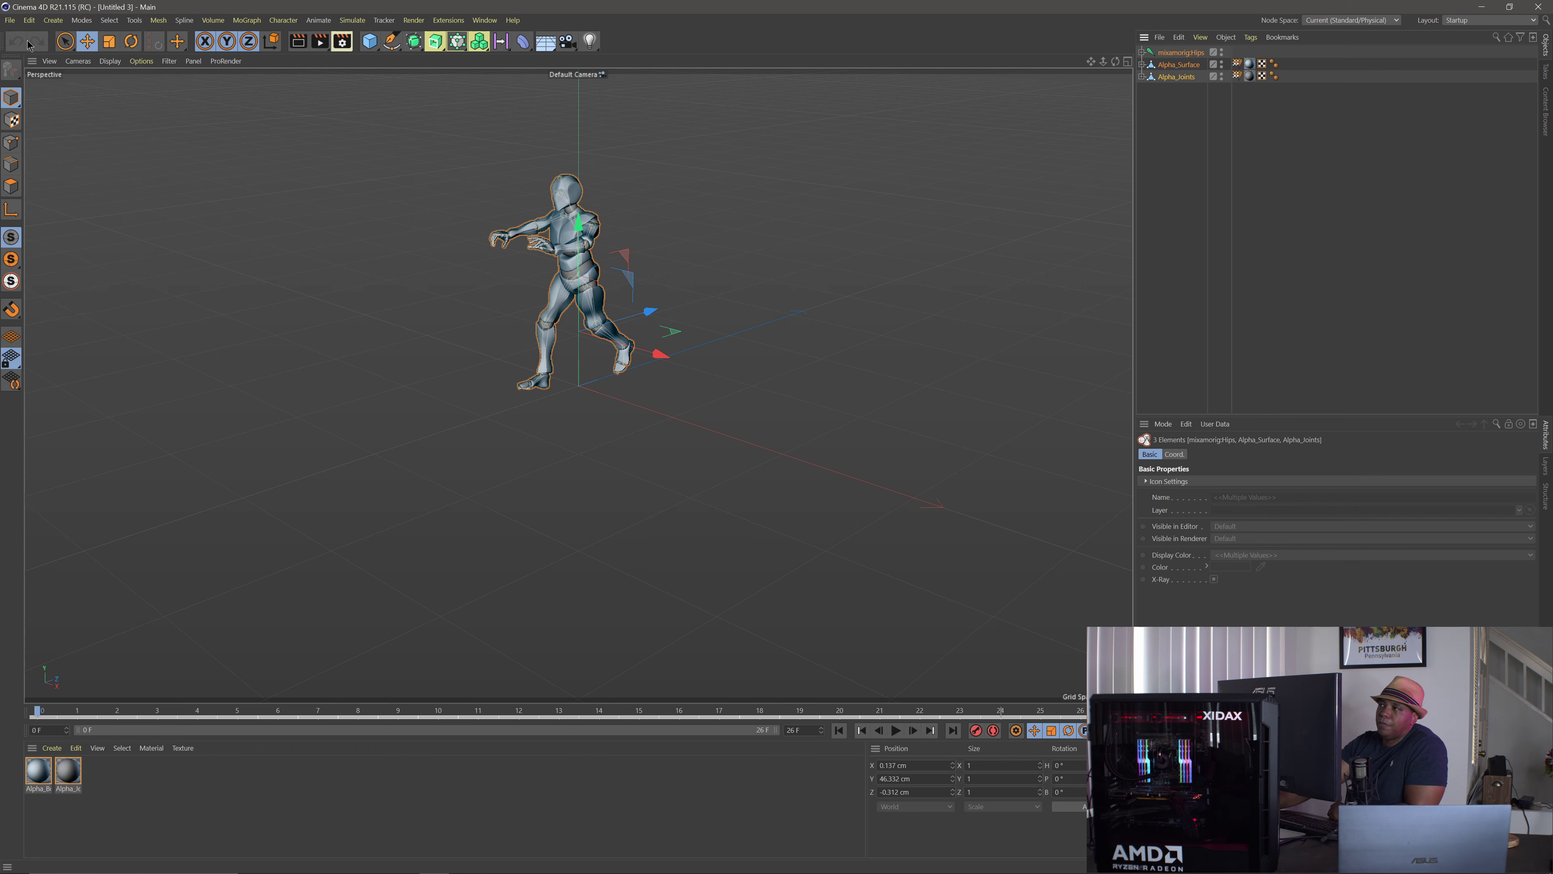
left_click(1181, 40)
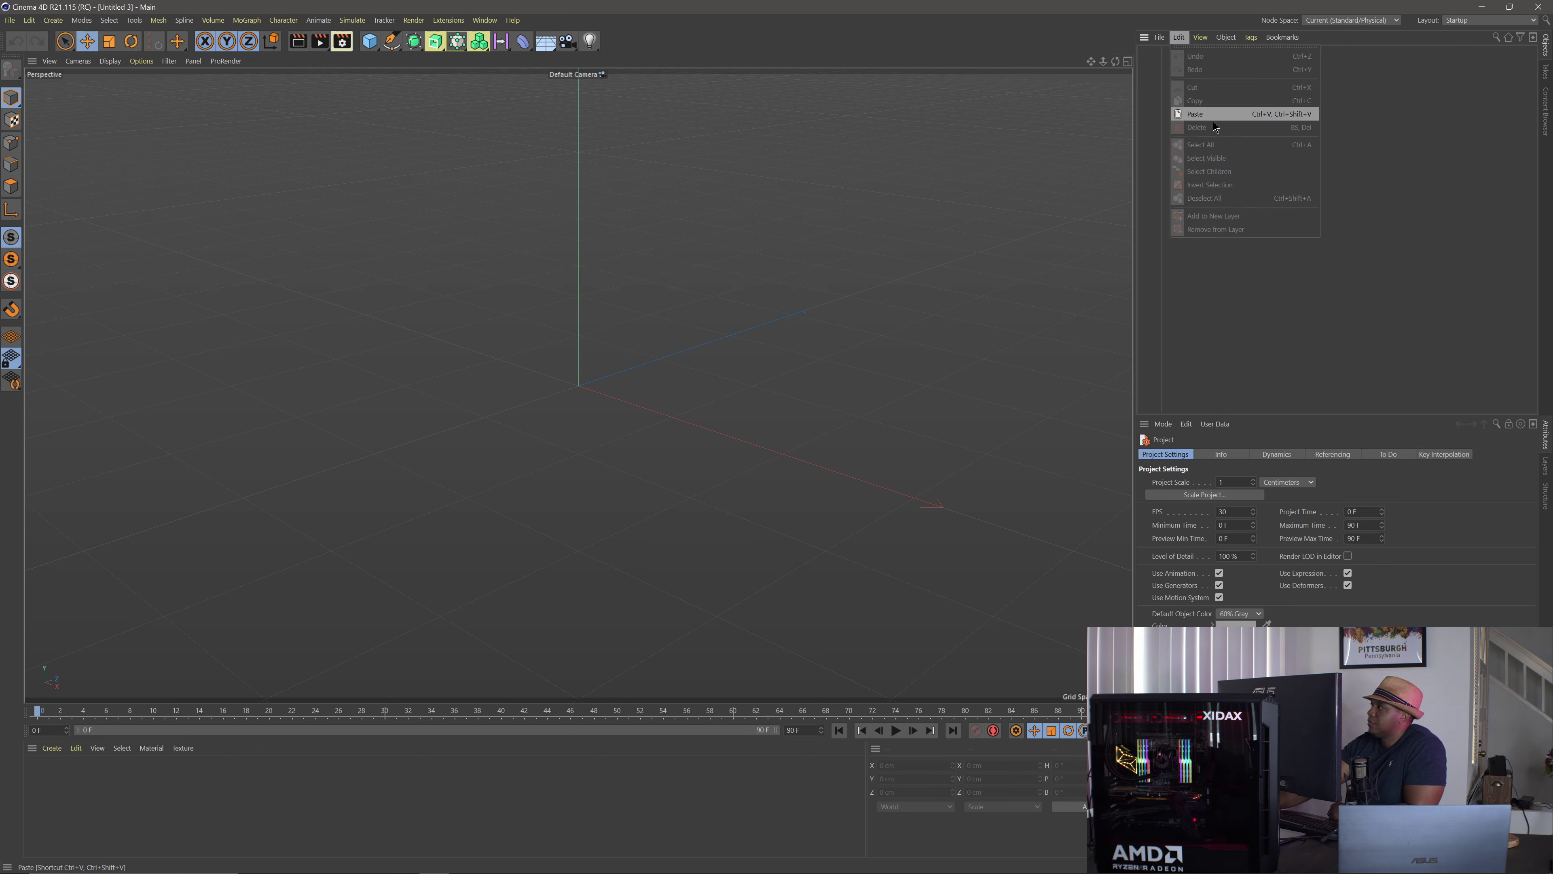
left_click(1212, 115)
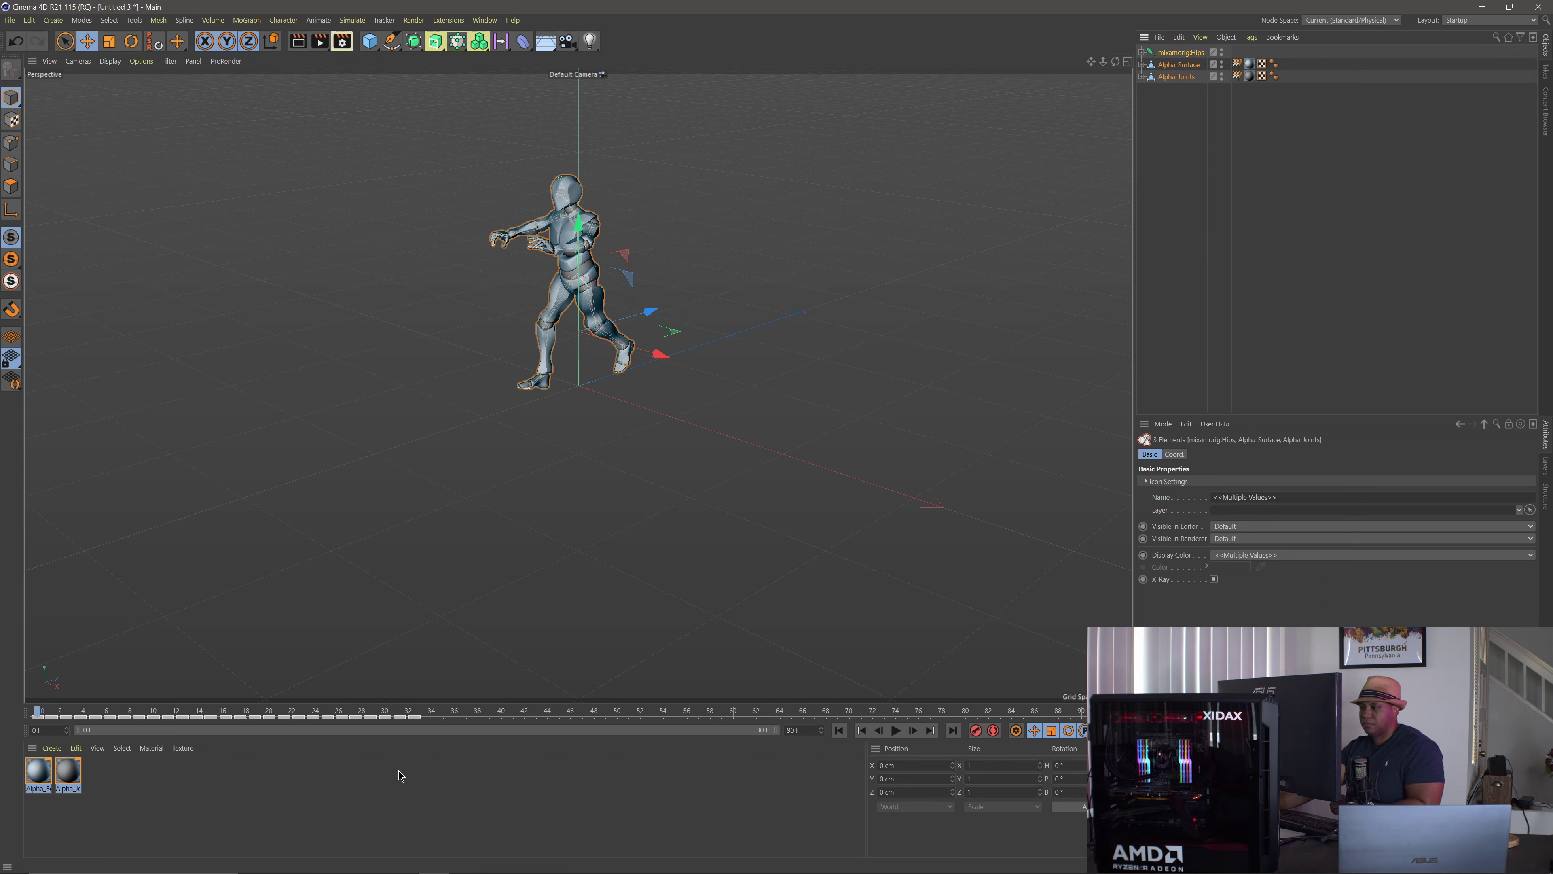
left_click(896, 731)
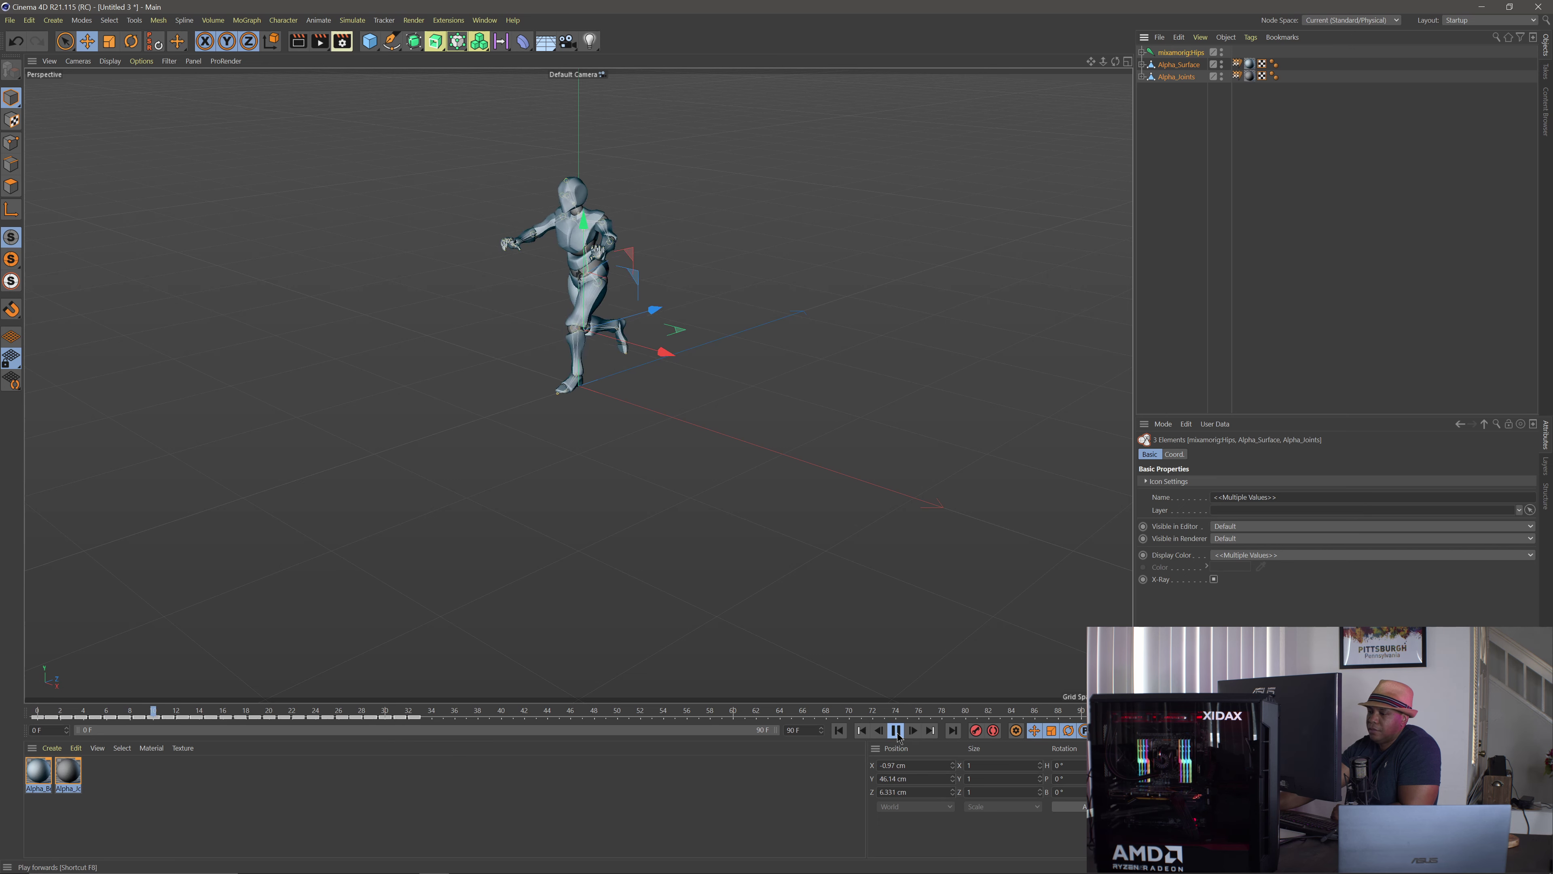
left_click(896, 732)
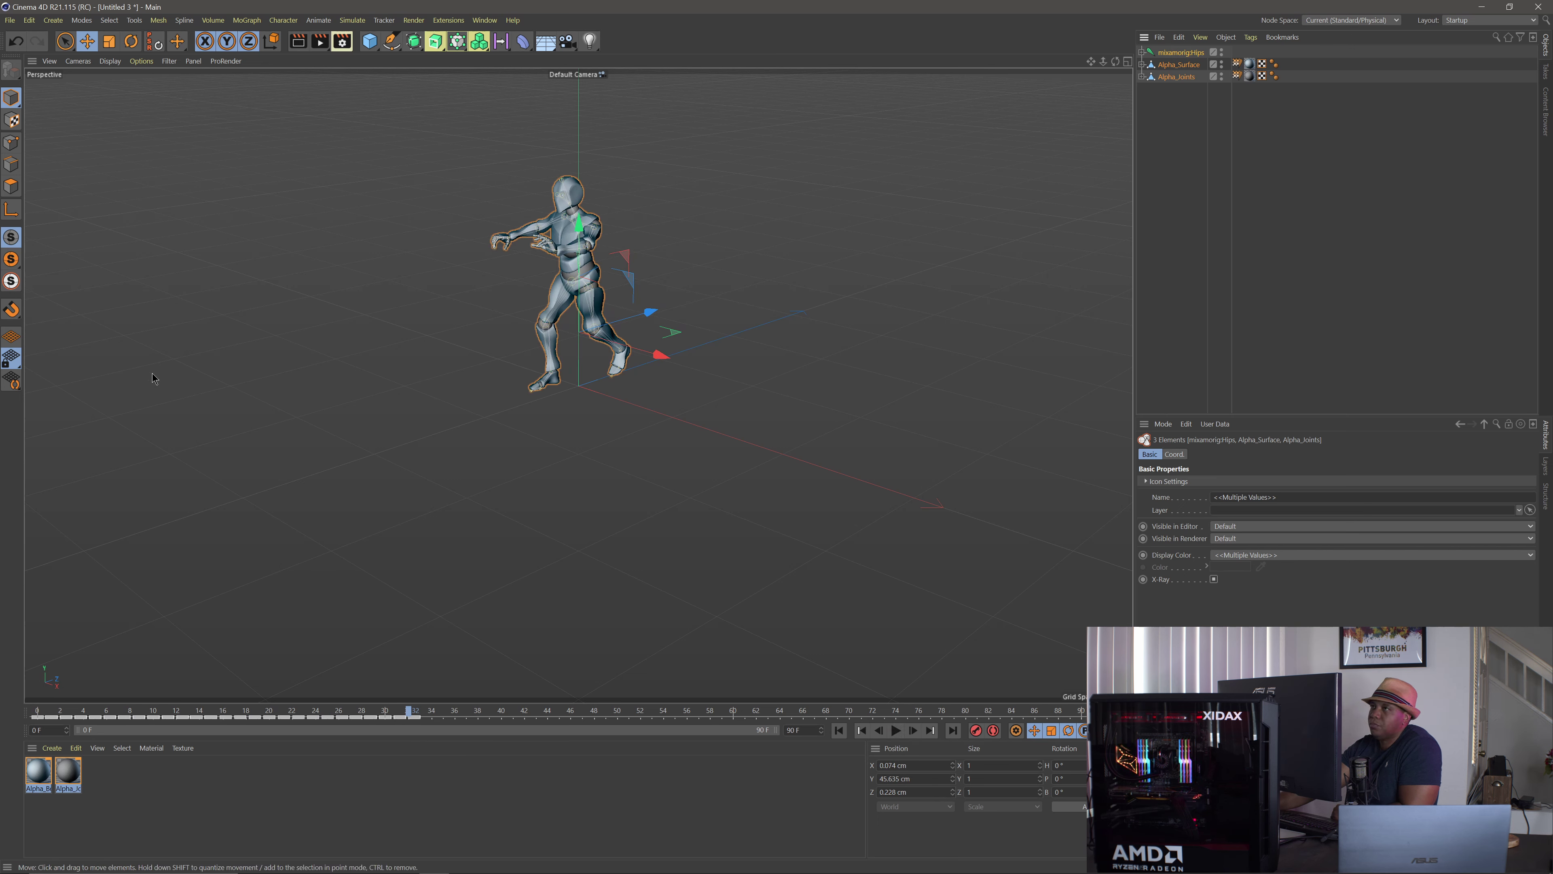
Apply the HDTV 1080 24 film/video preset to the render output settings and close the settings.
left_click(341, 42)
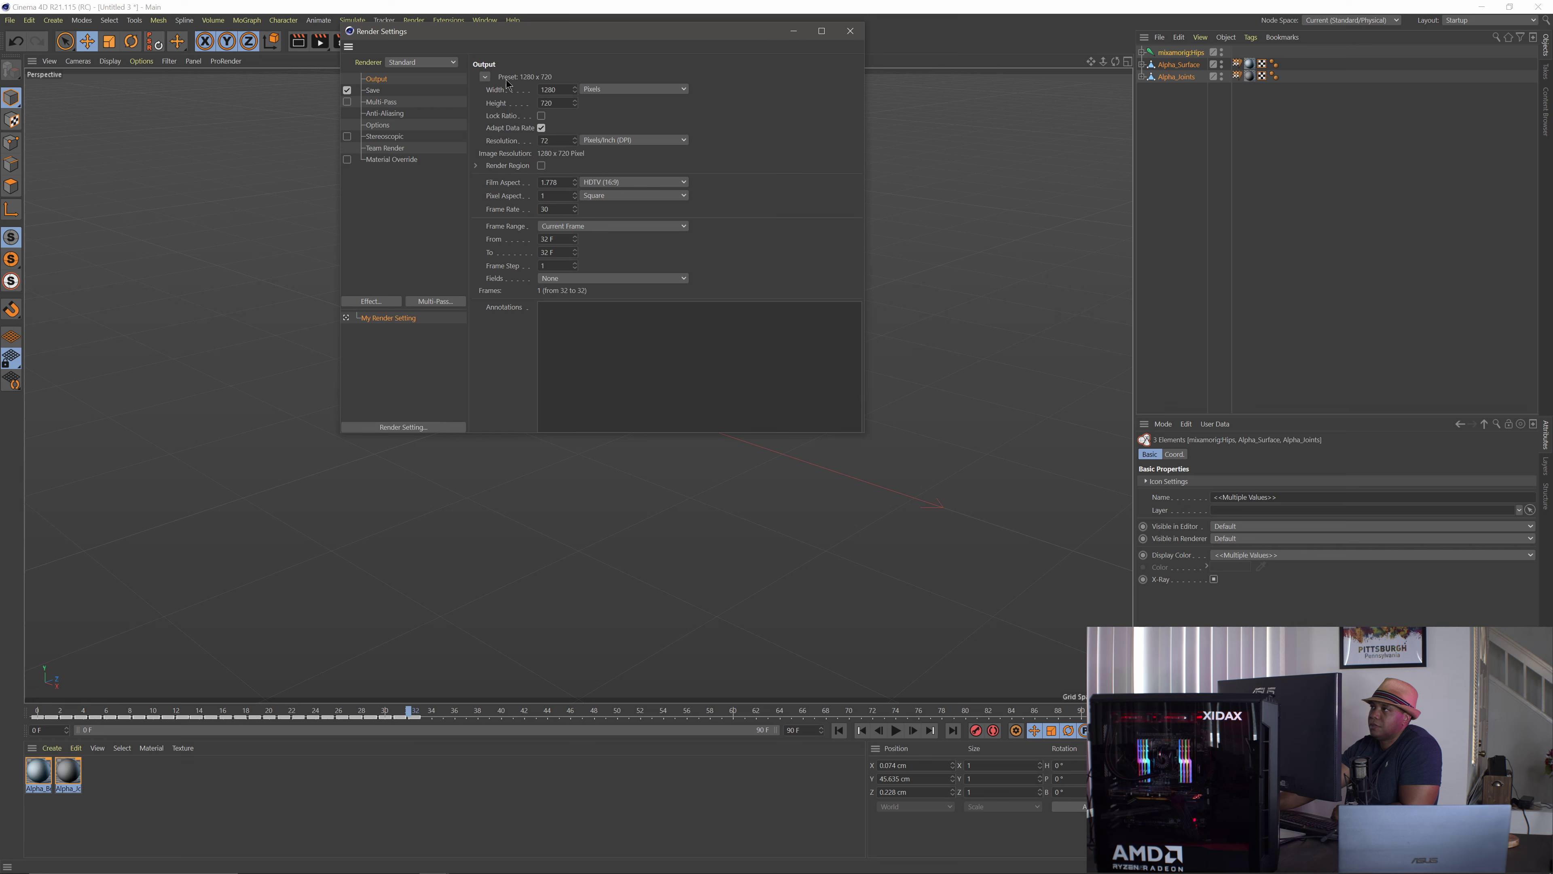
left_click(485, 77)
mouse_move(498, 117)
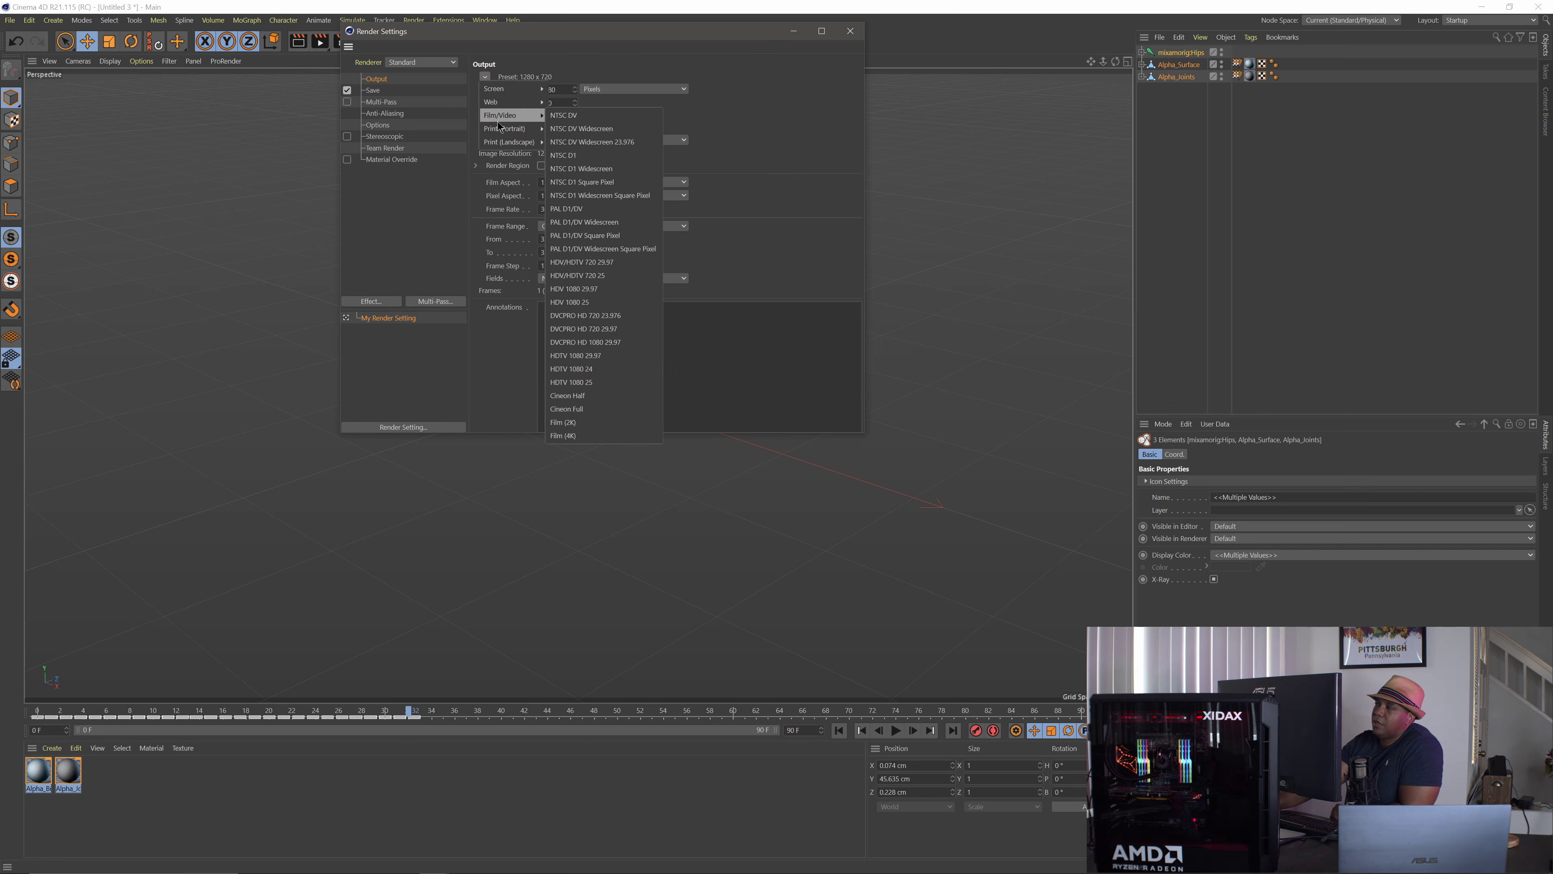
left_click(599, 370)
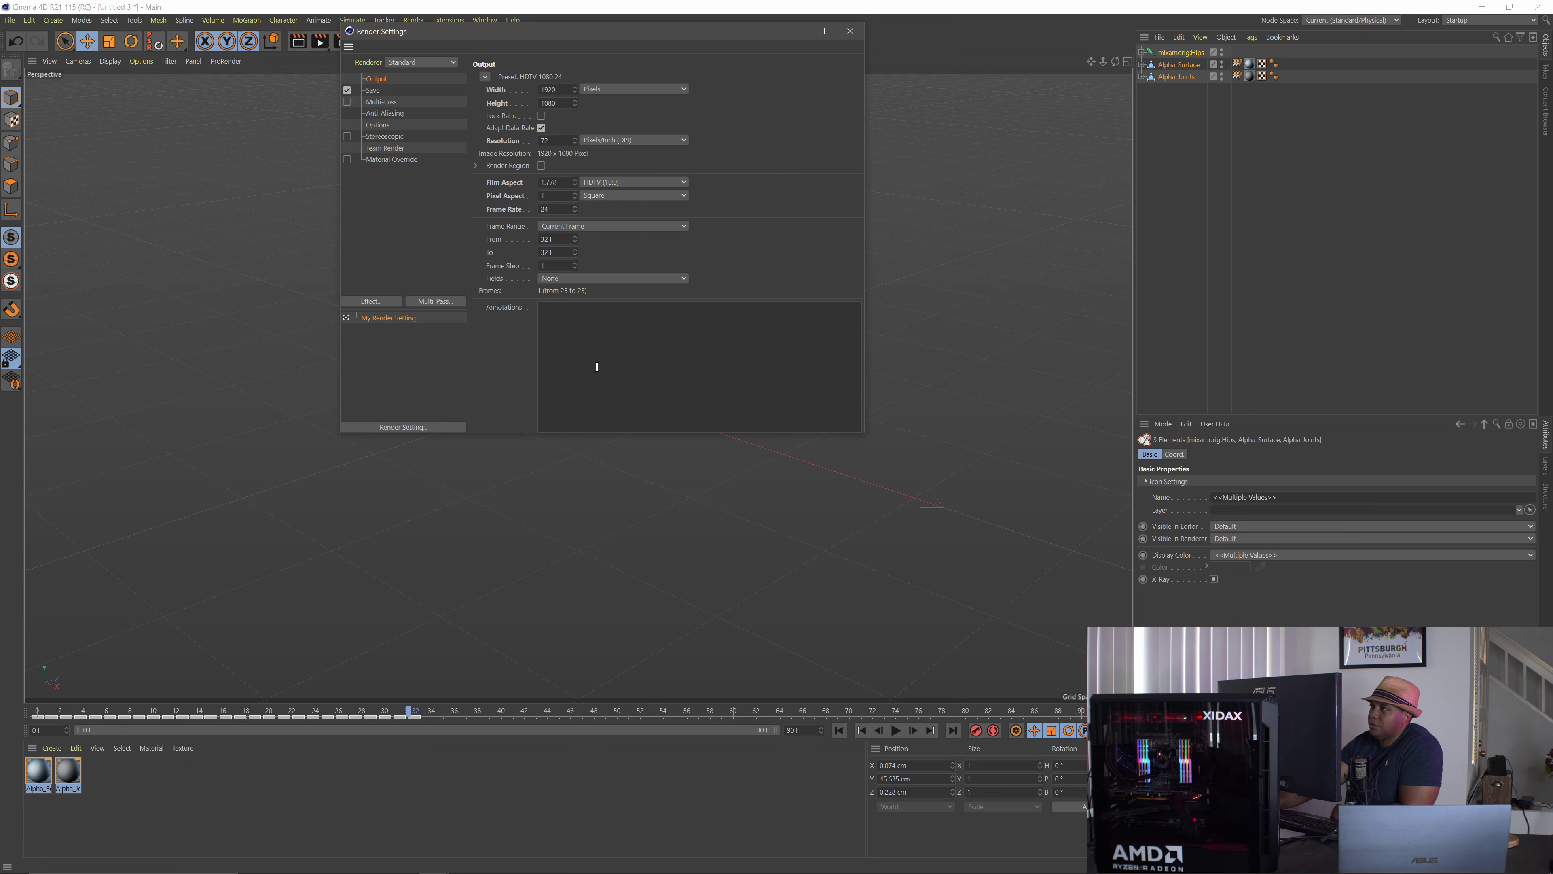
left_click(850, 31)
Set the project frame rate to 24 FPS in the project settings.
left_click(54, 20)
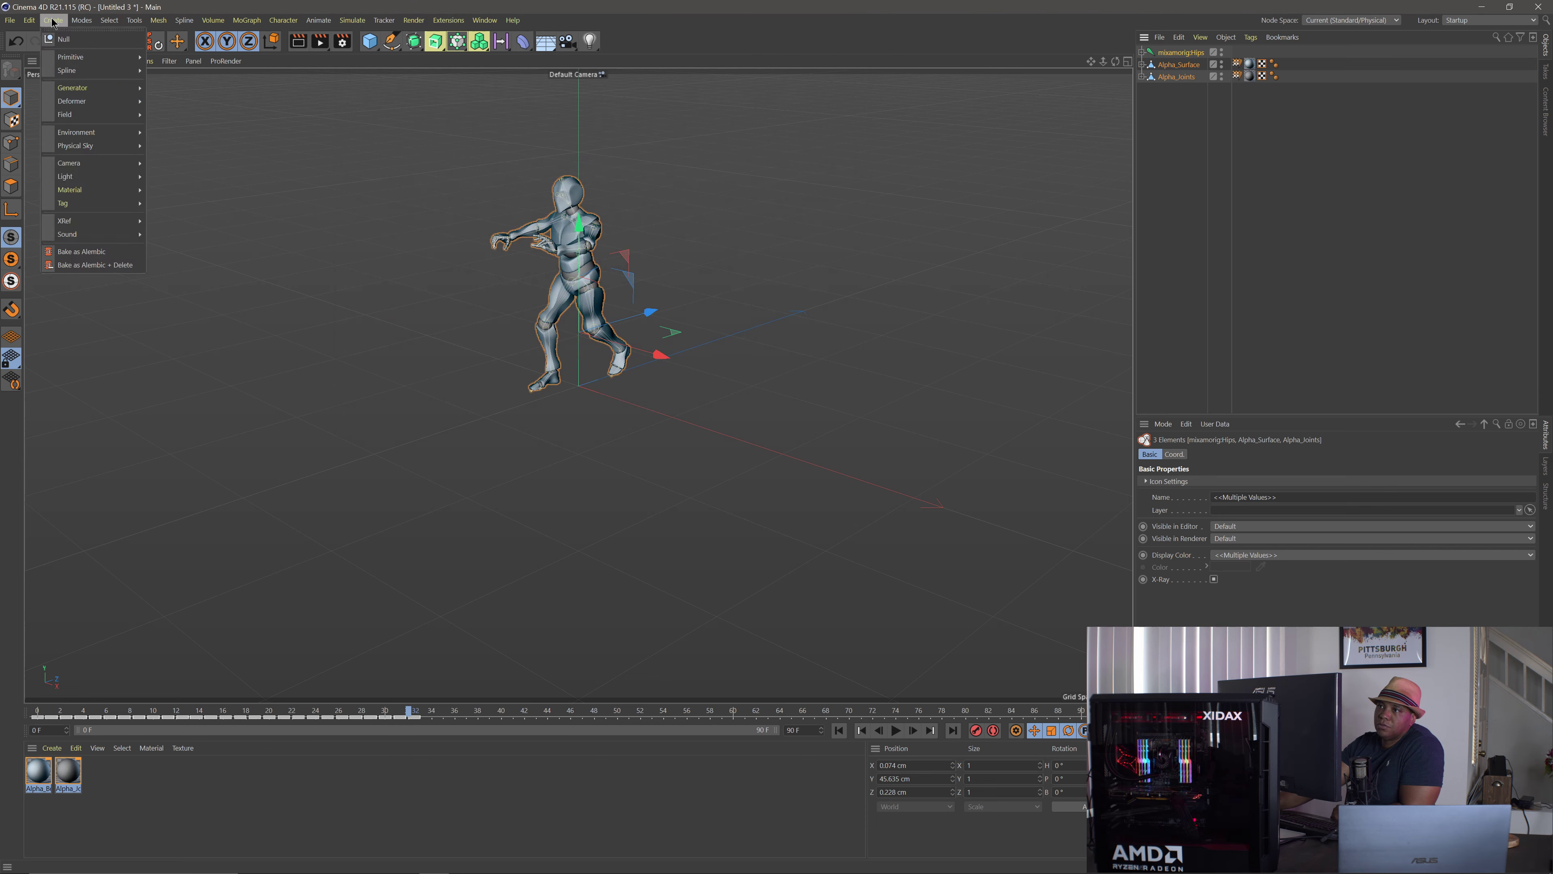
mouse_move(32, 21)
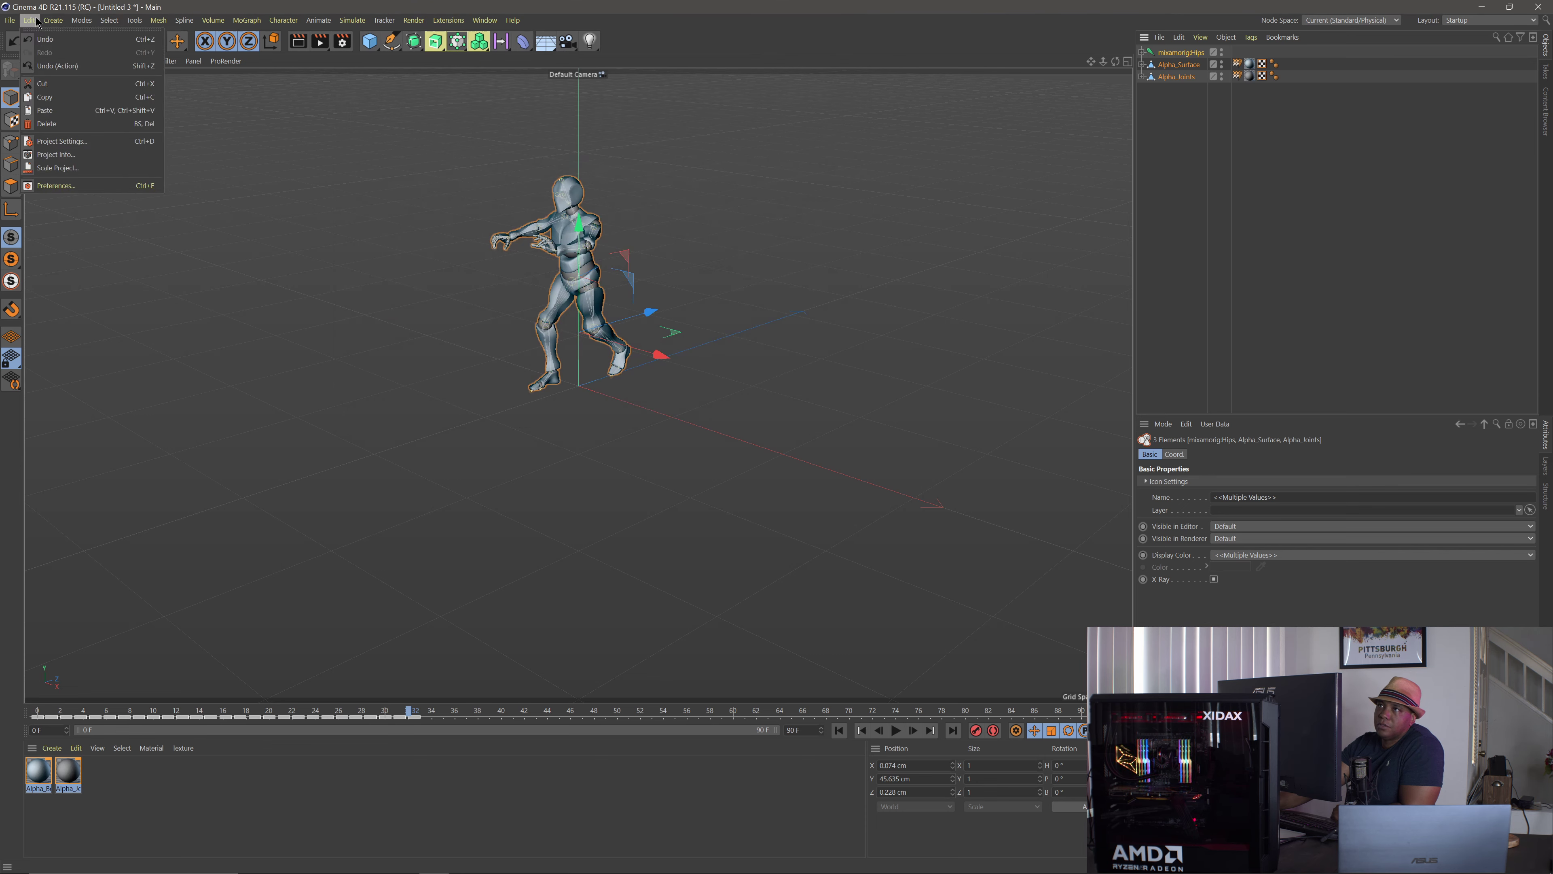
left_click(69, 145)
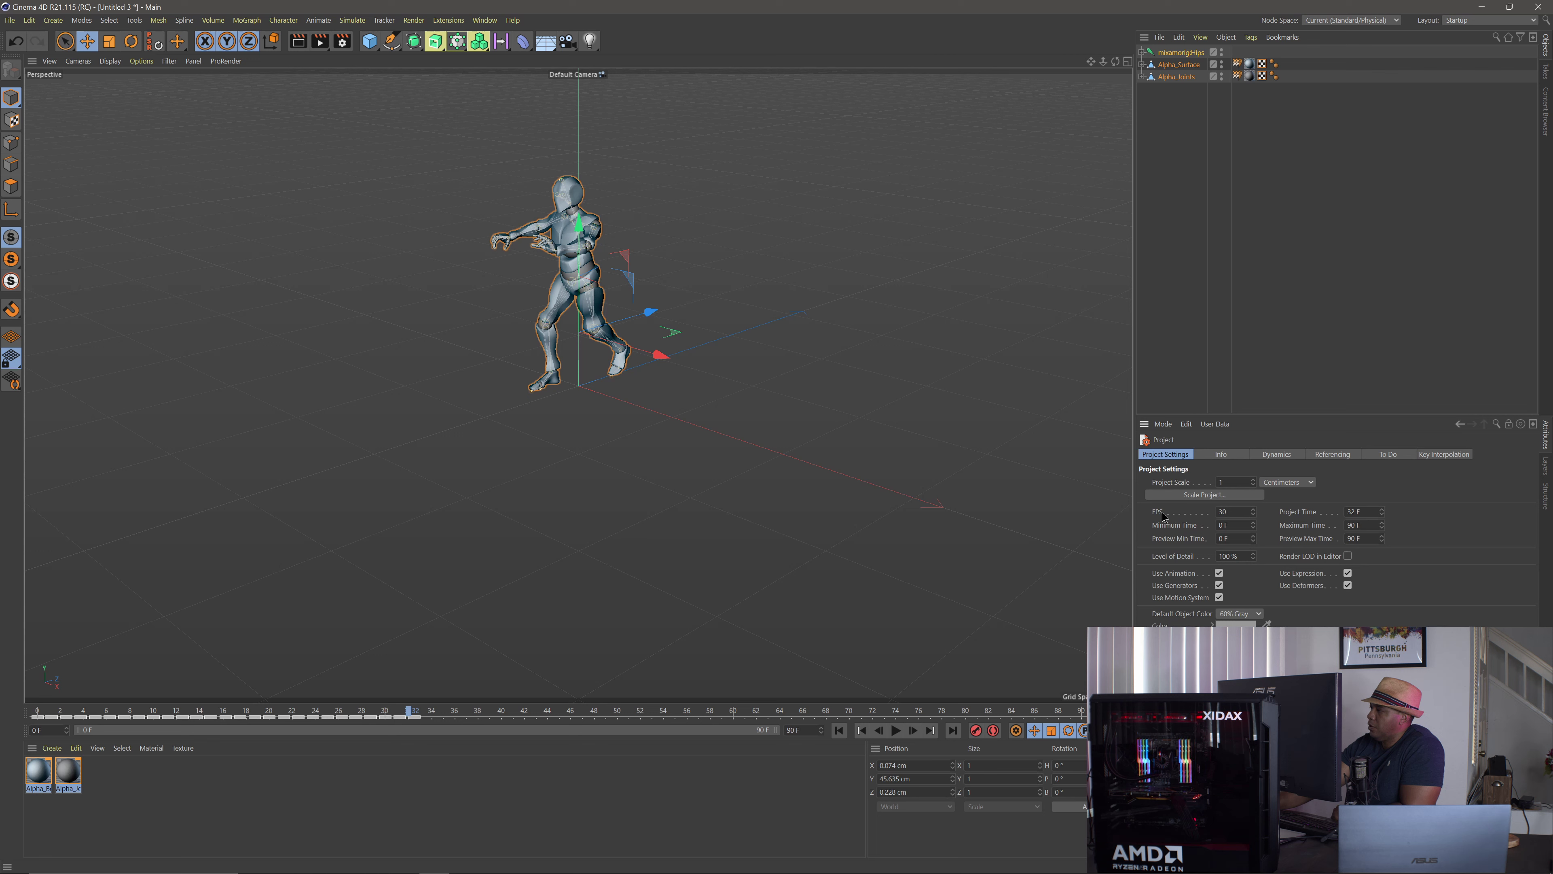
left_click_drag(1236, 512, 975, 465)
type("24")
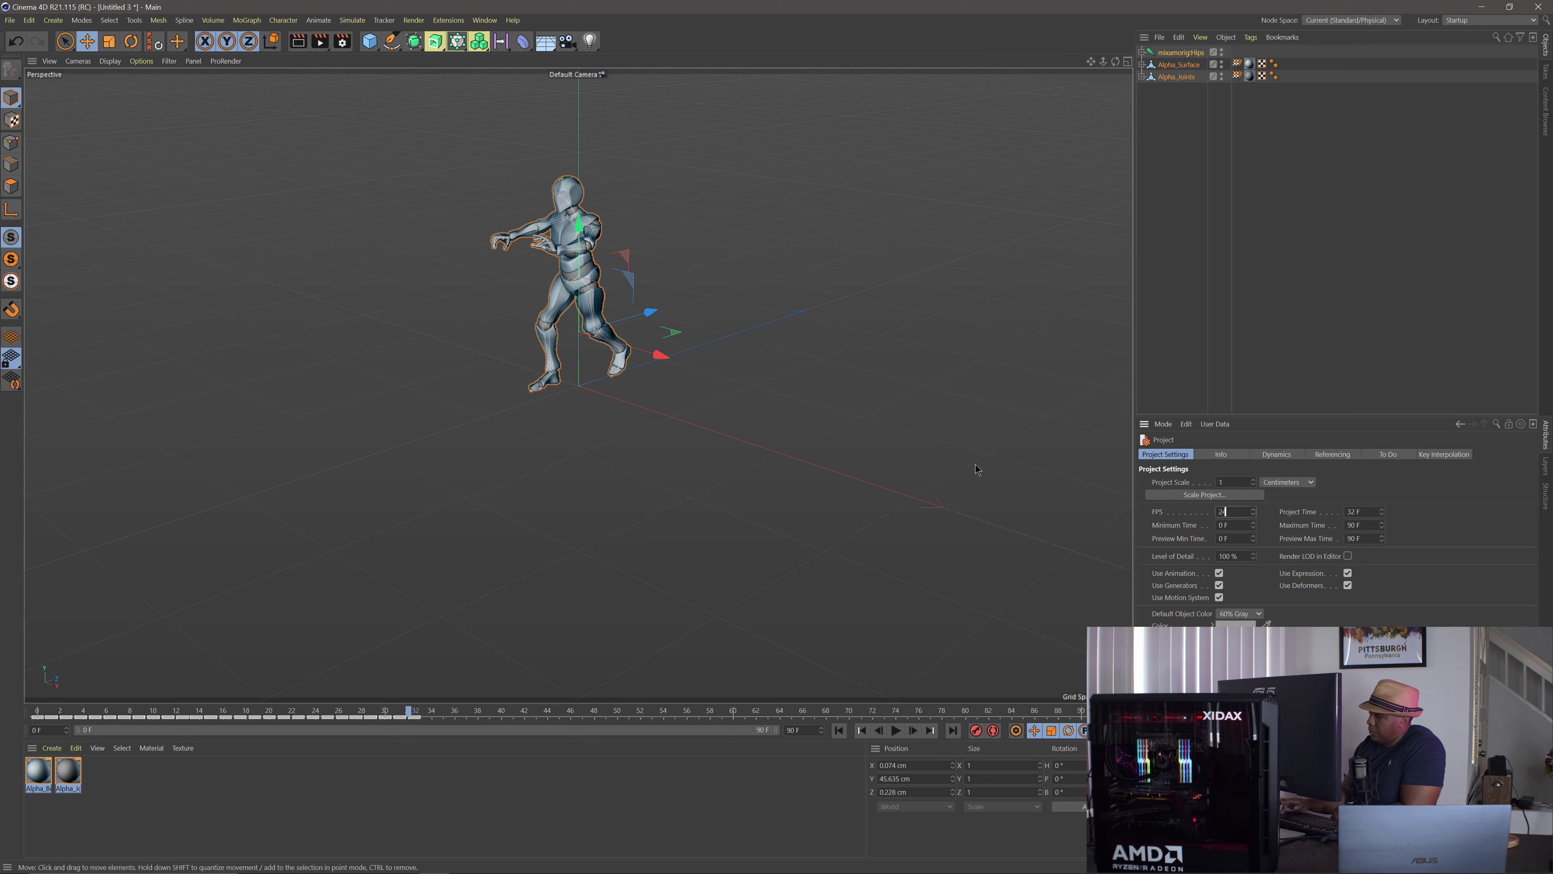
key("Return")
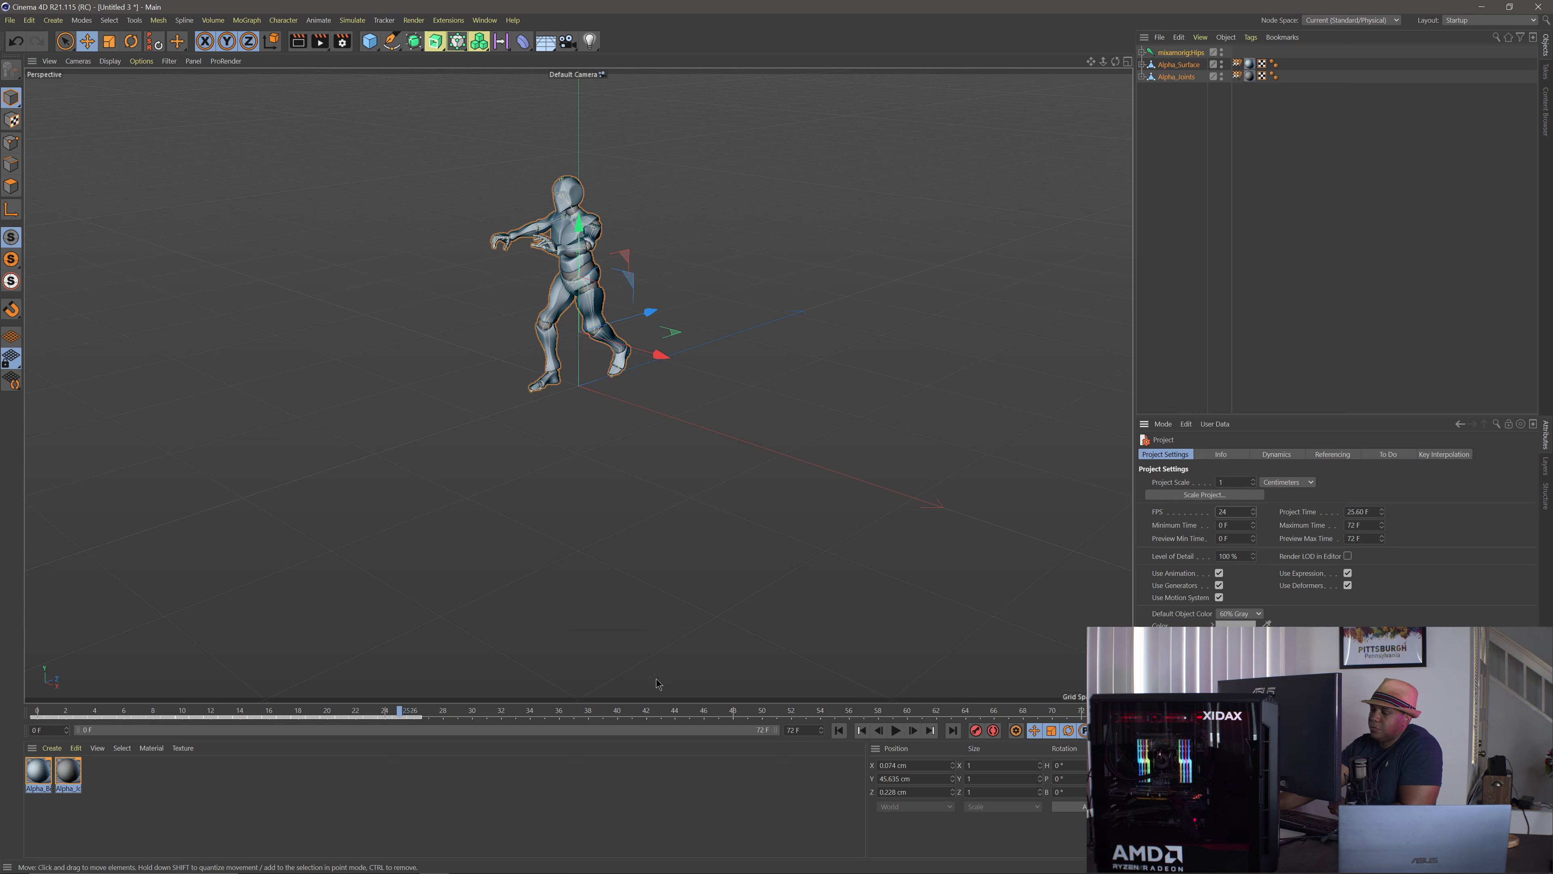
Set the project's end time to 500 frames and extend the preview range to the full length.
left_click_drag(806, 733, 590, 723)
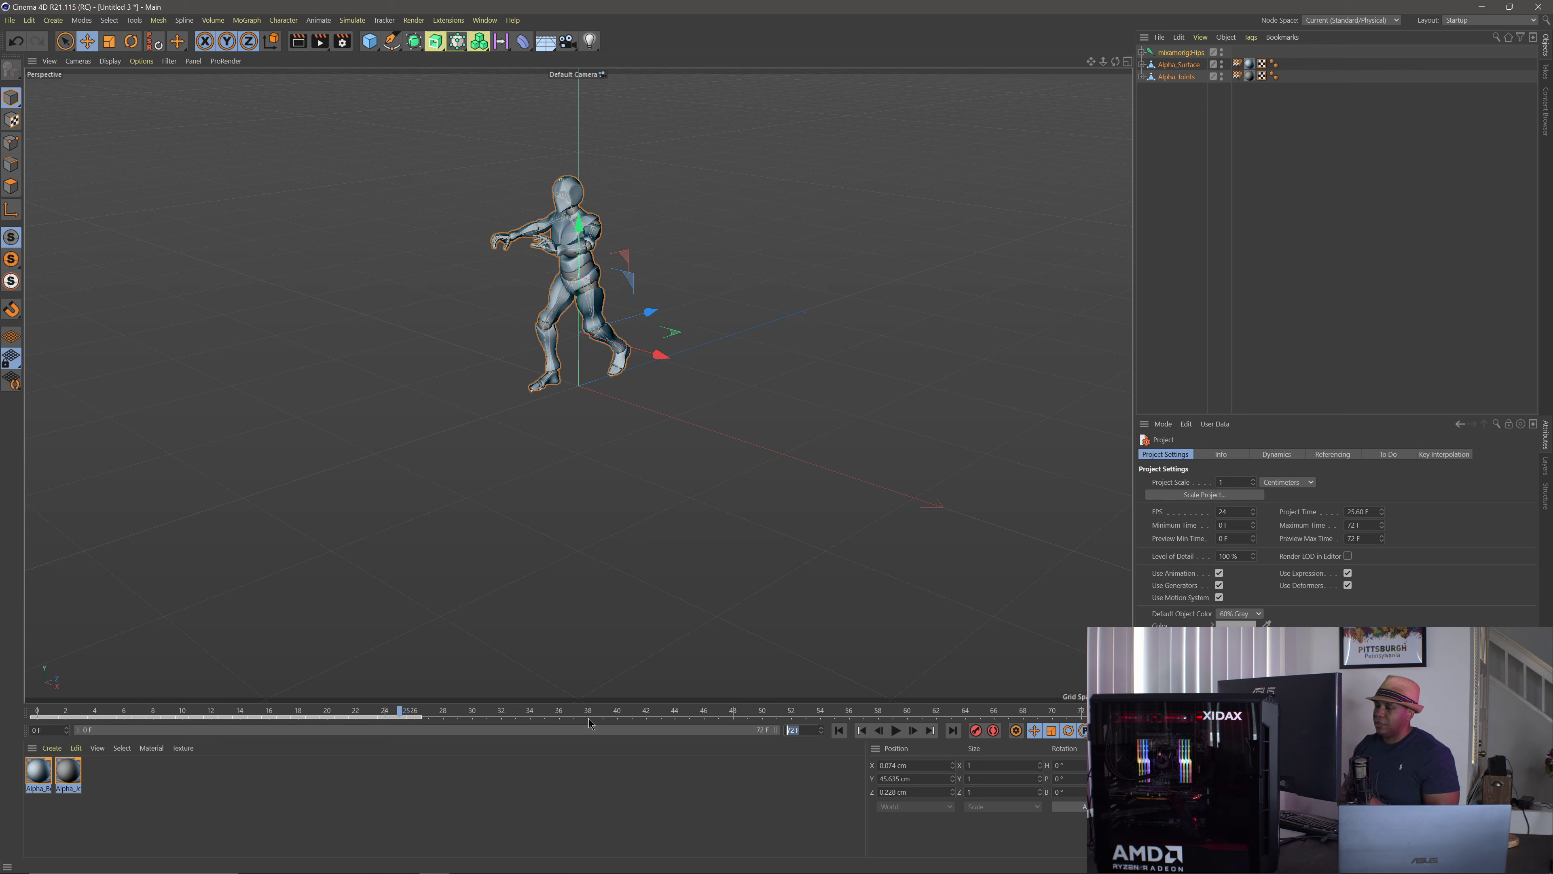
type("5")
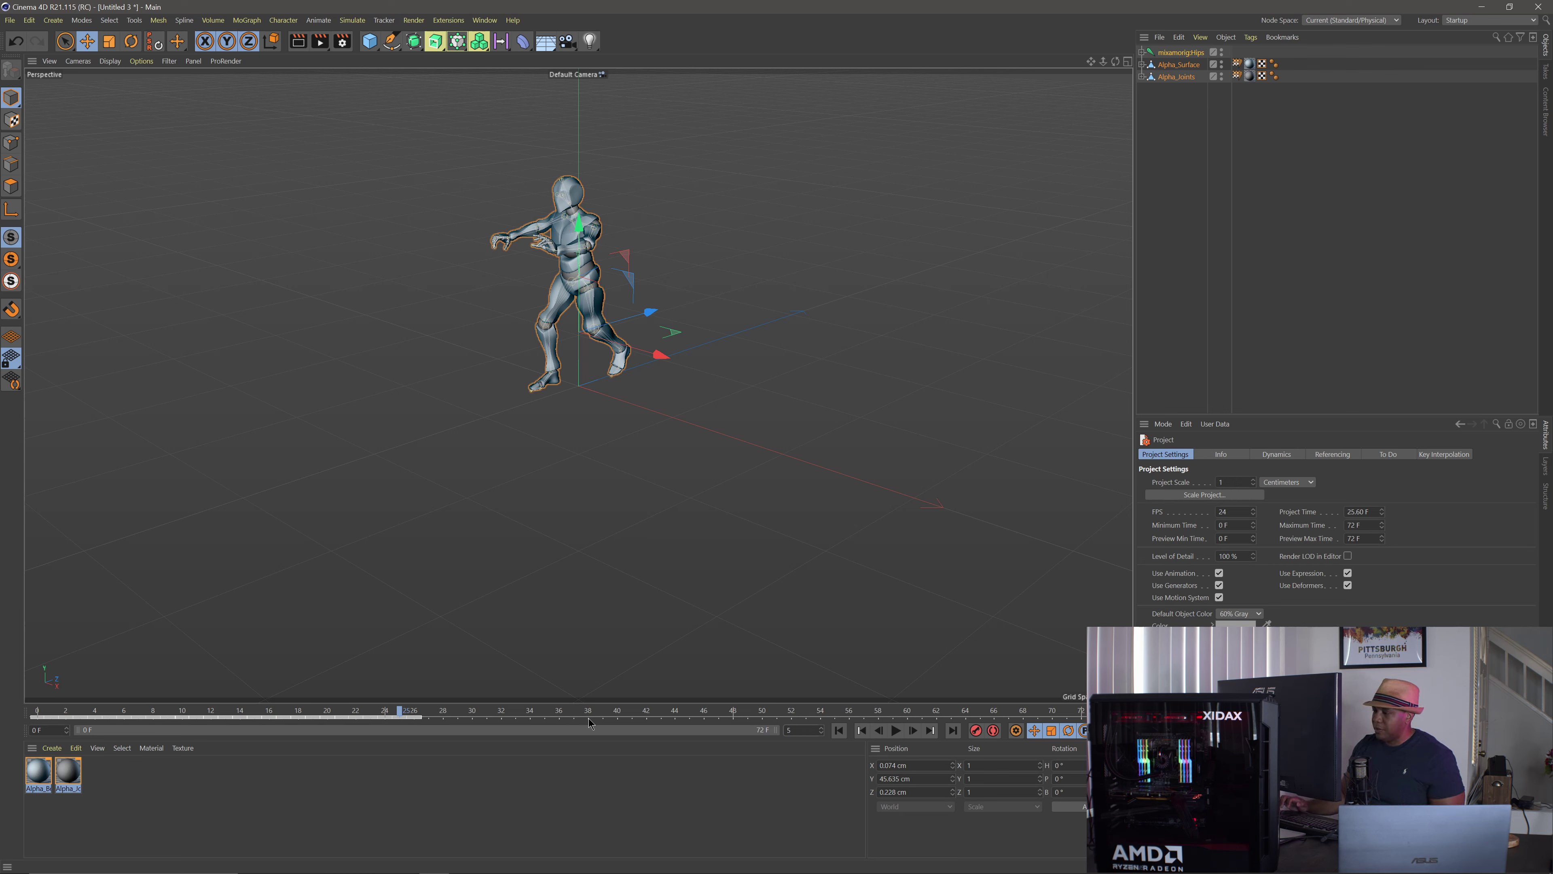
type("00")
key("Return")
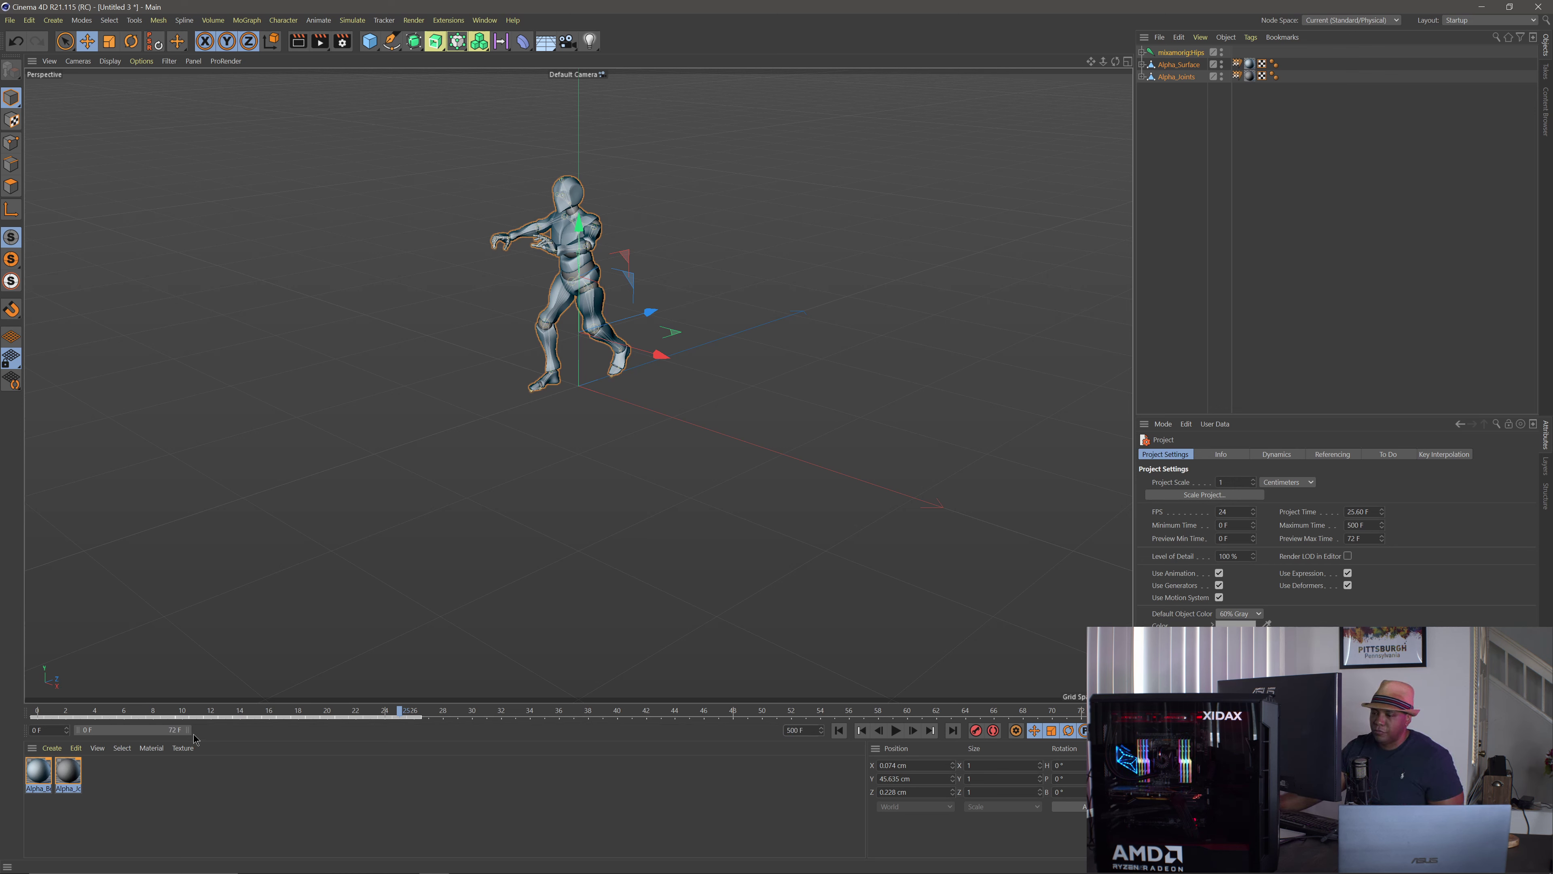
left_click_drag(188, 729, 781, 729)
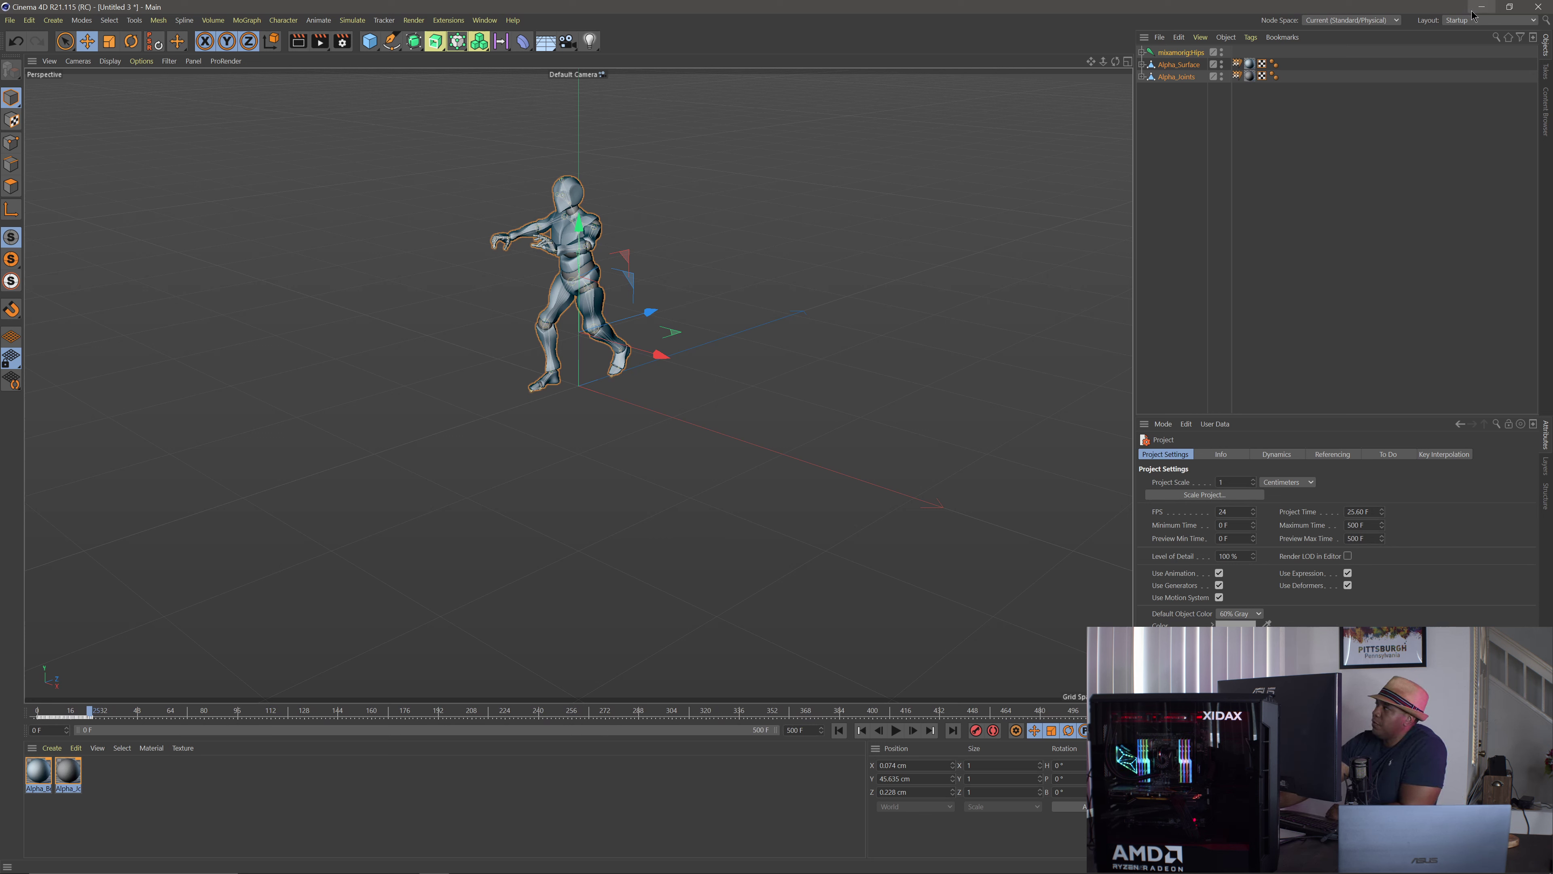
In the Animate layout, repeatedly duplicate all mixamorig:Hips keyframes end to end, extending the run cycle to frame 863.
left_click(1464, 21)
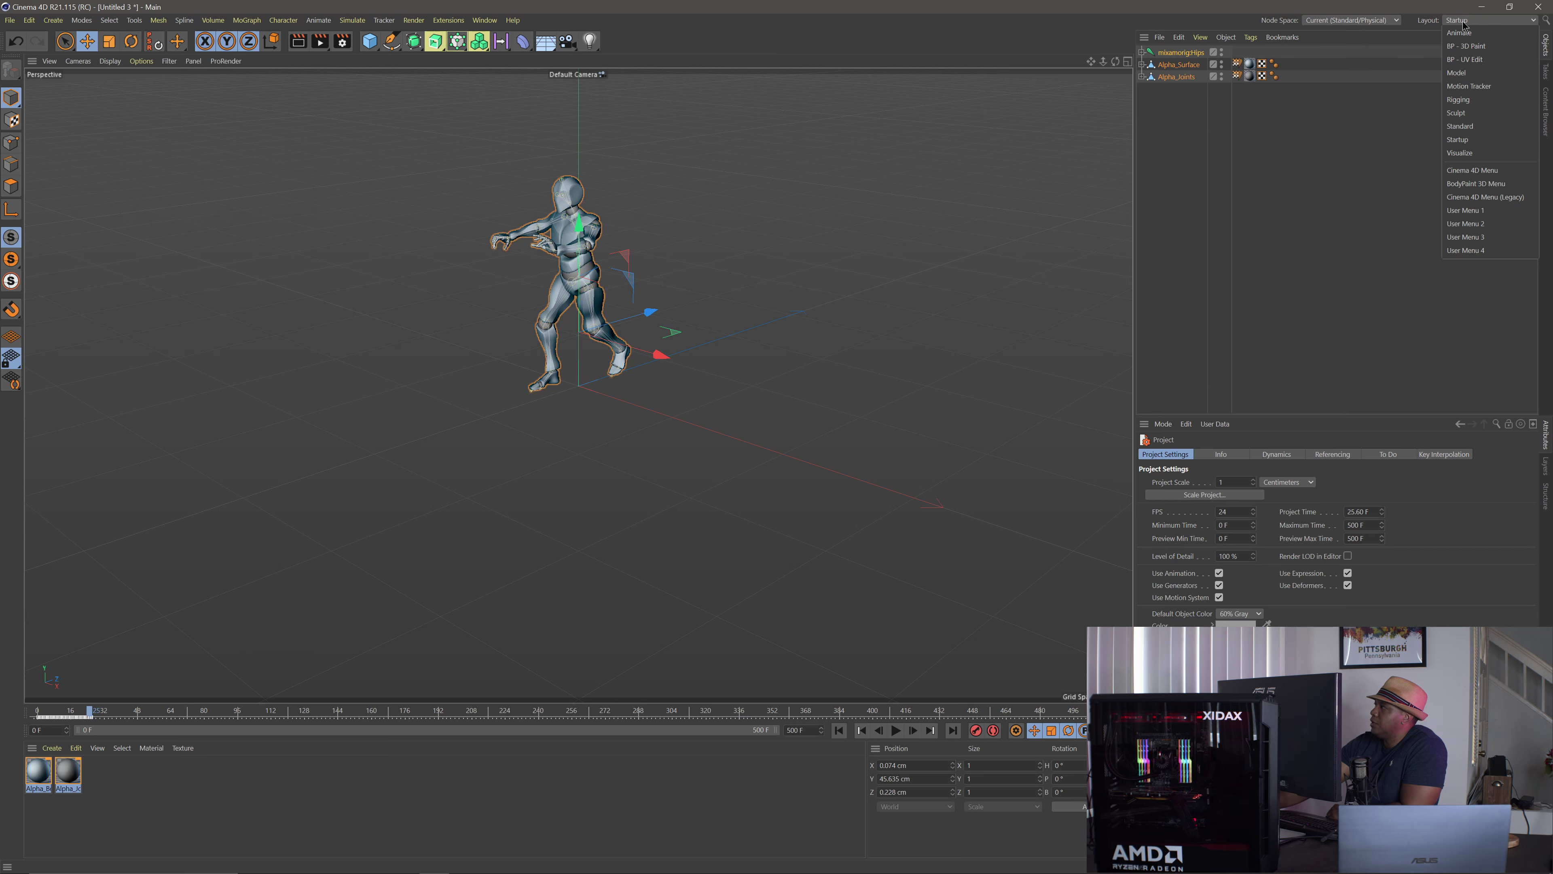
left_click(1463, 33)
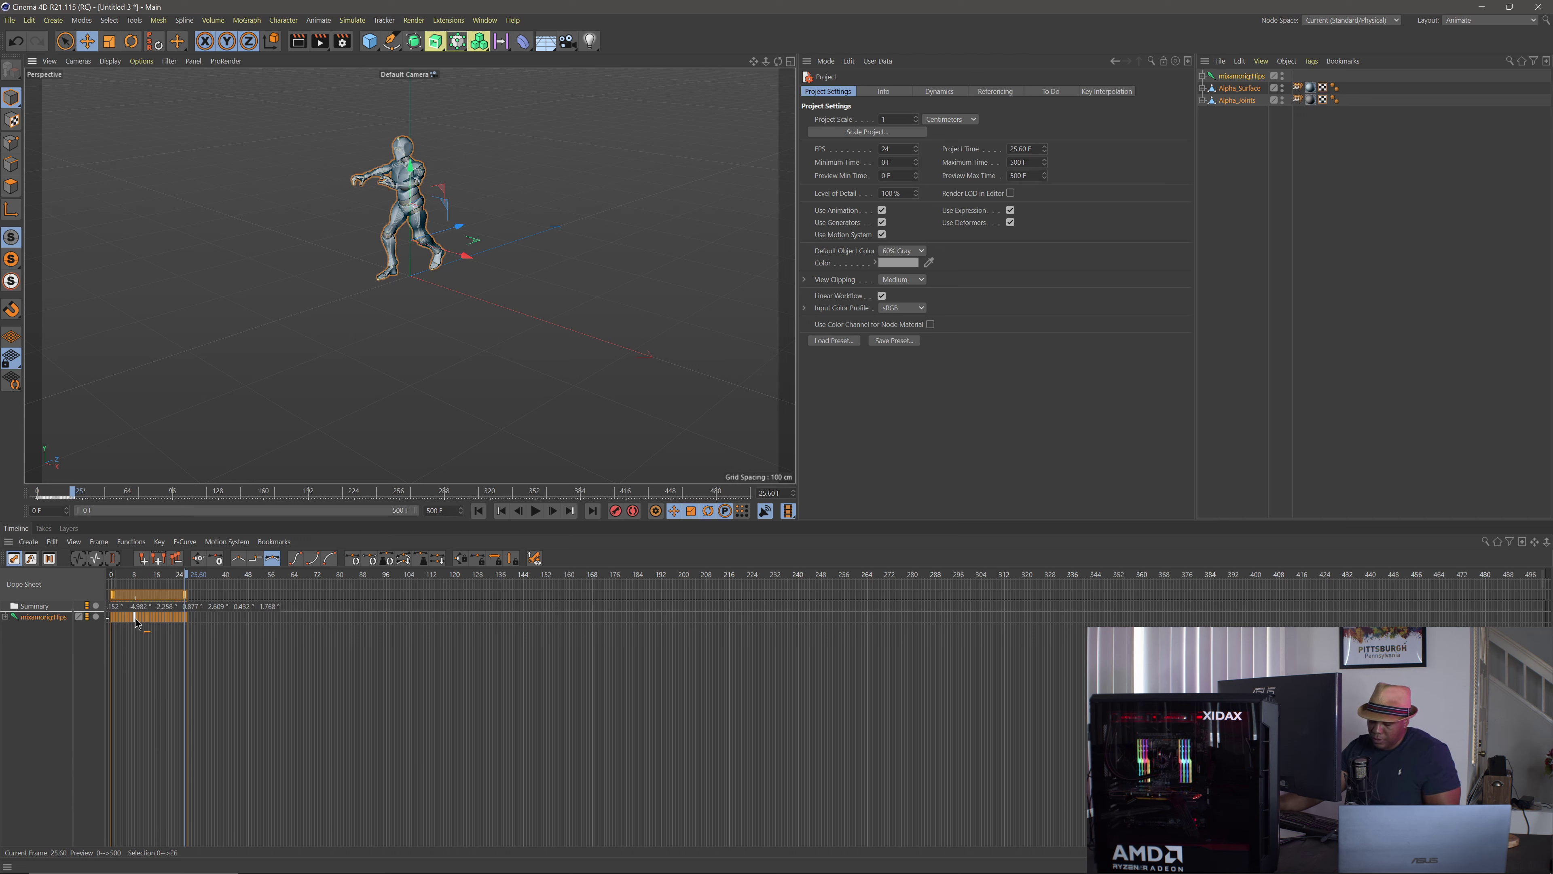
left_click_drag(128, 616, 138, 618)
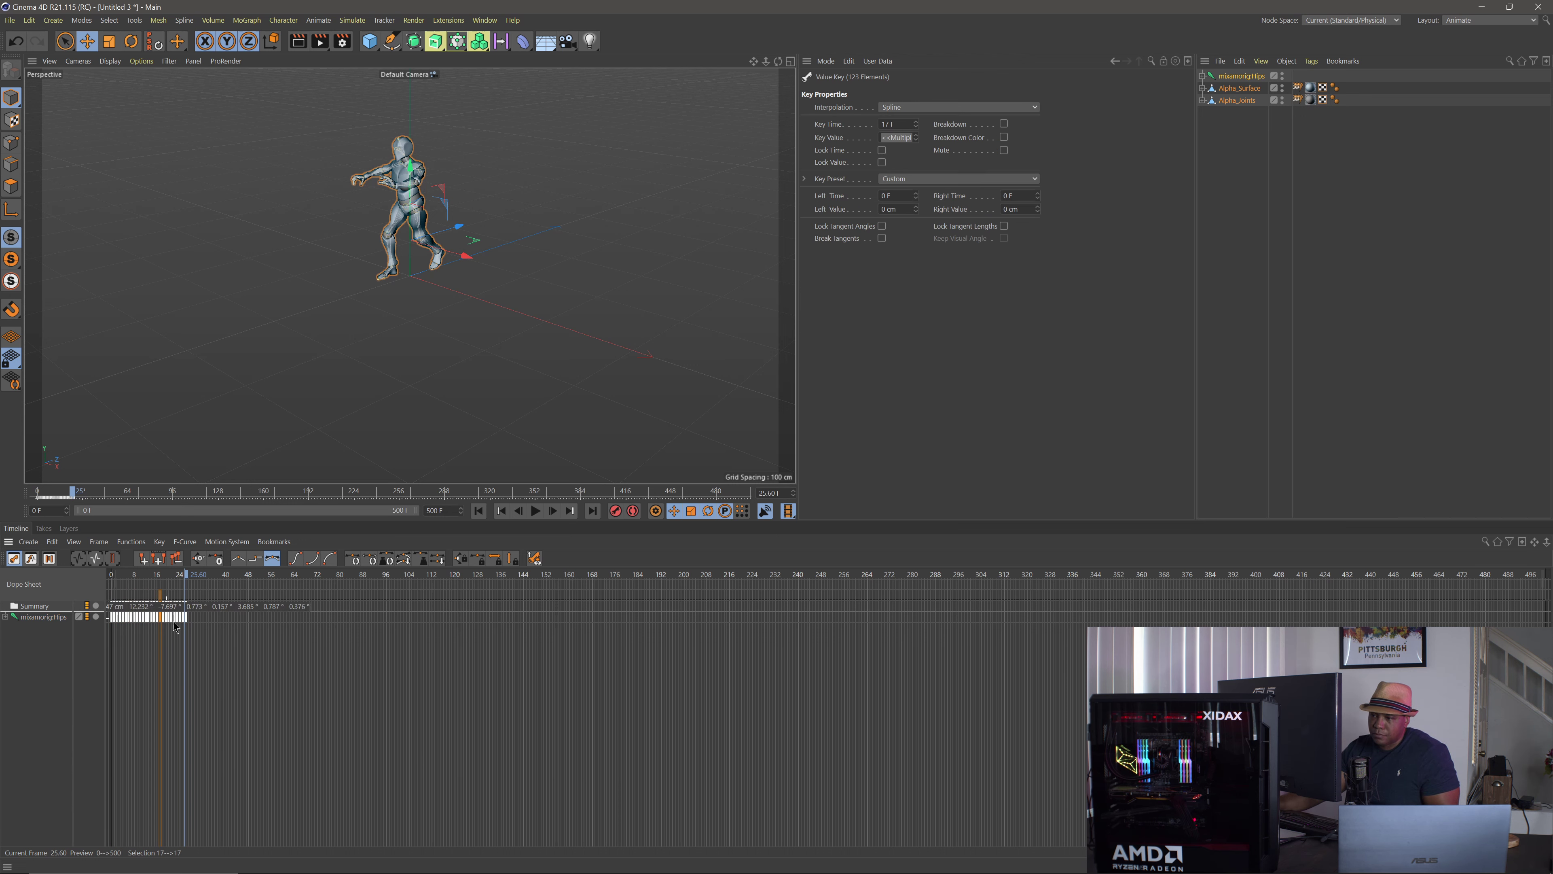
key("ctrl+a")
left_click_drag(212, 622, 113, 592)
left_click(209, 618)
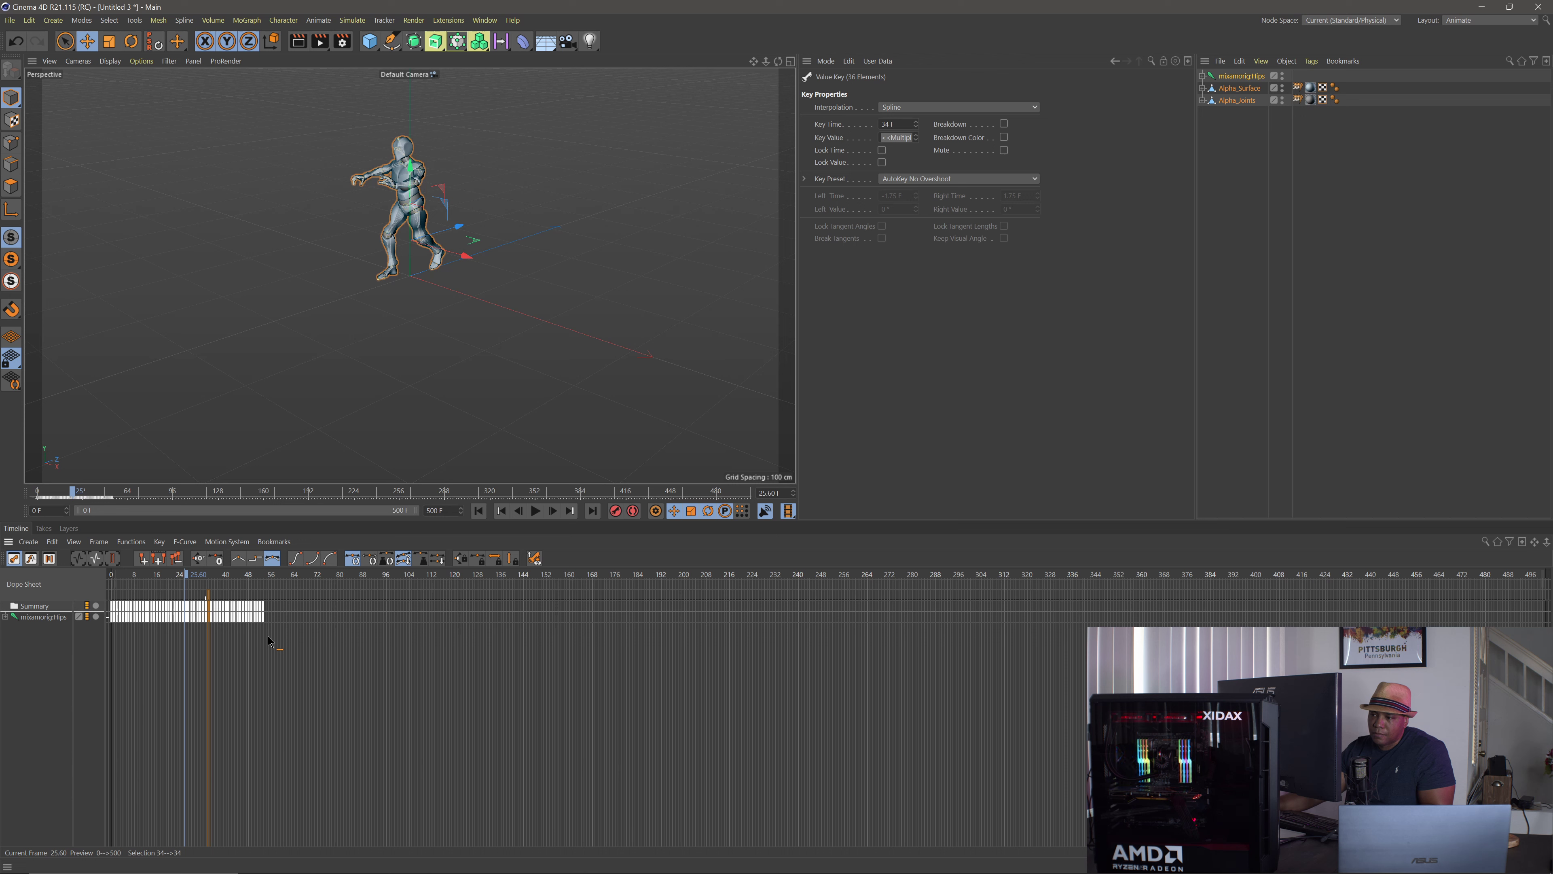
left_click(110, 631)
mouse_move(296, 636)
left_mouse_down()
mouse_move(102, 558)
mouse_move(131, 609)
mouse_move(288, 617)
left_mouse_up()
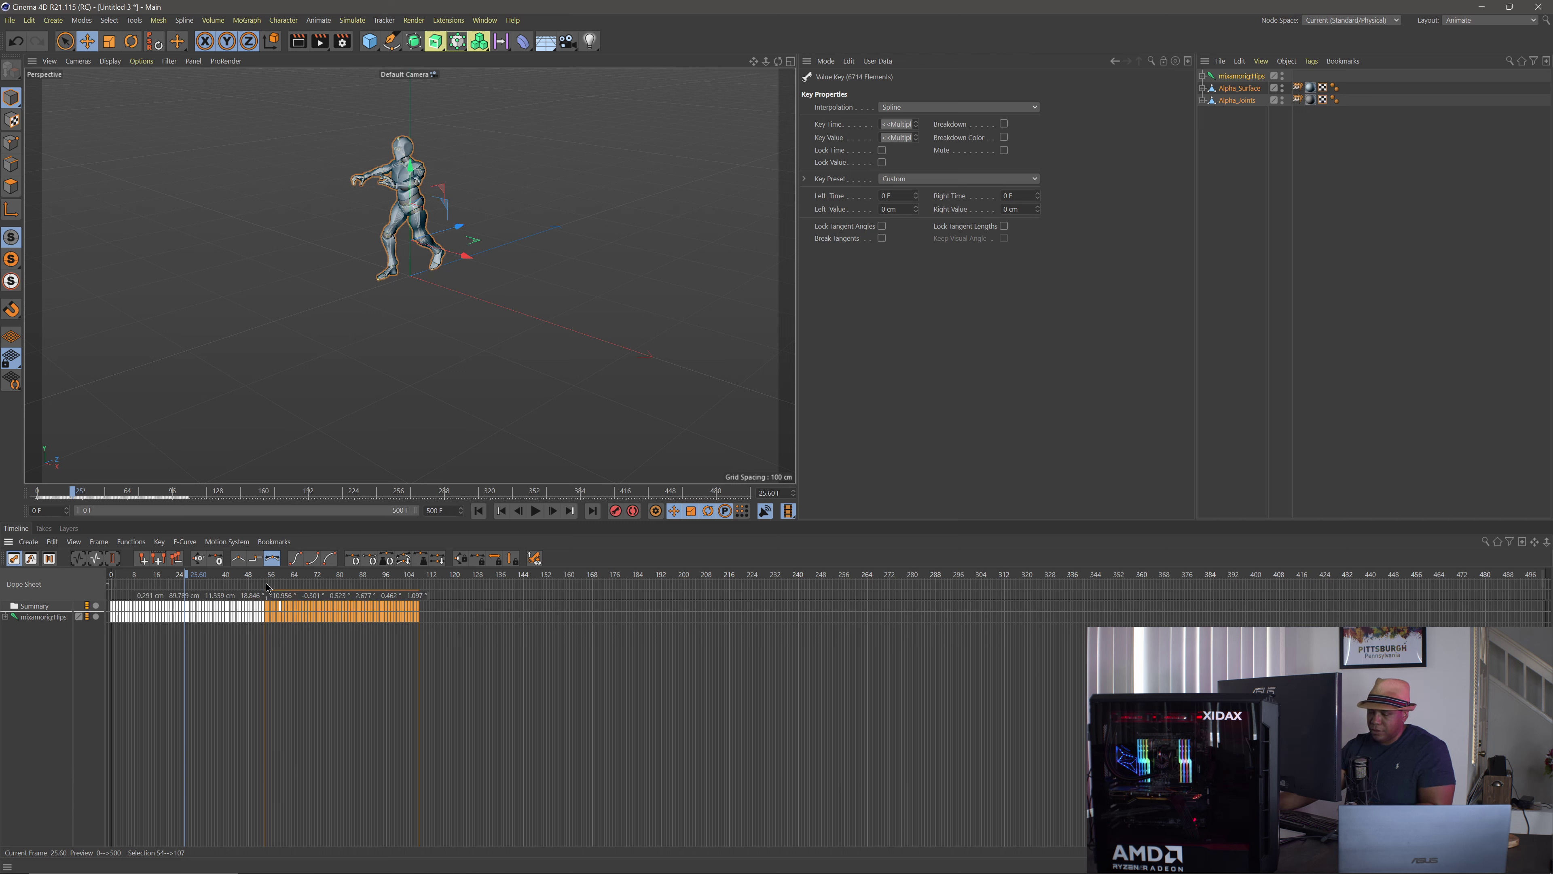
left_click_drag(456, 661, 111, 540)
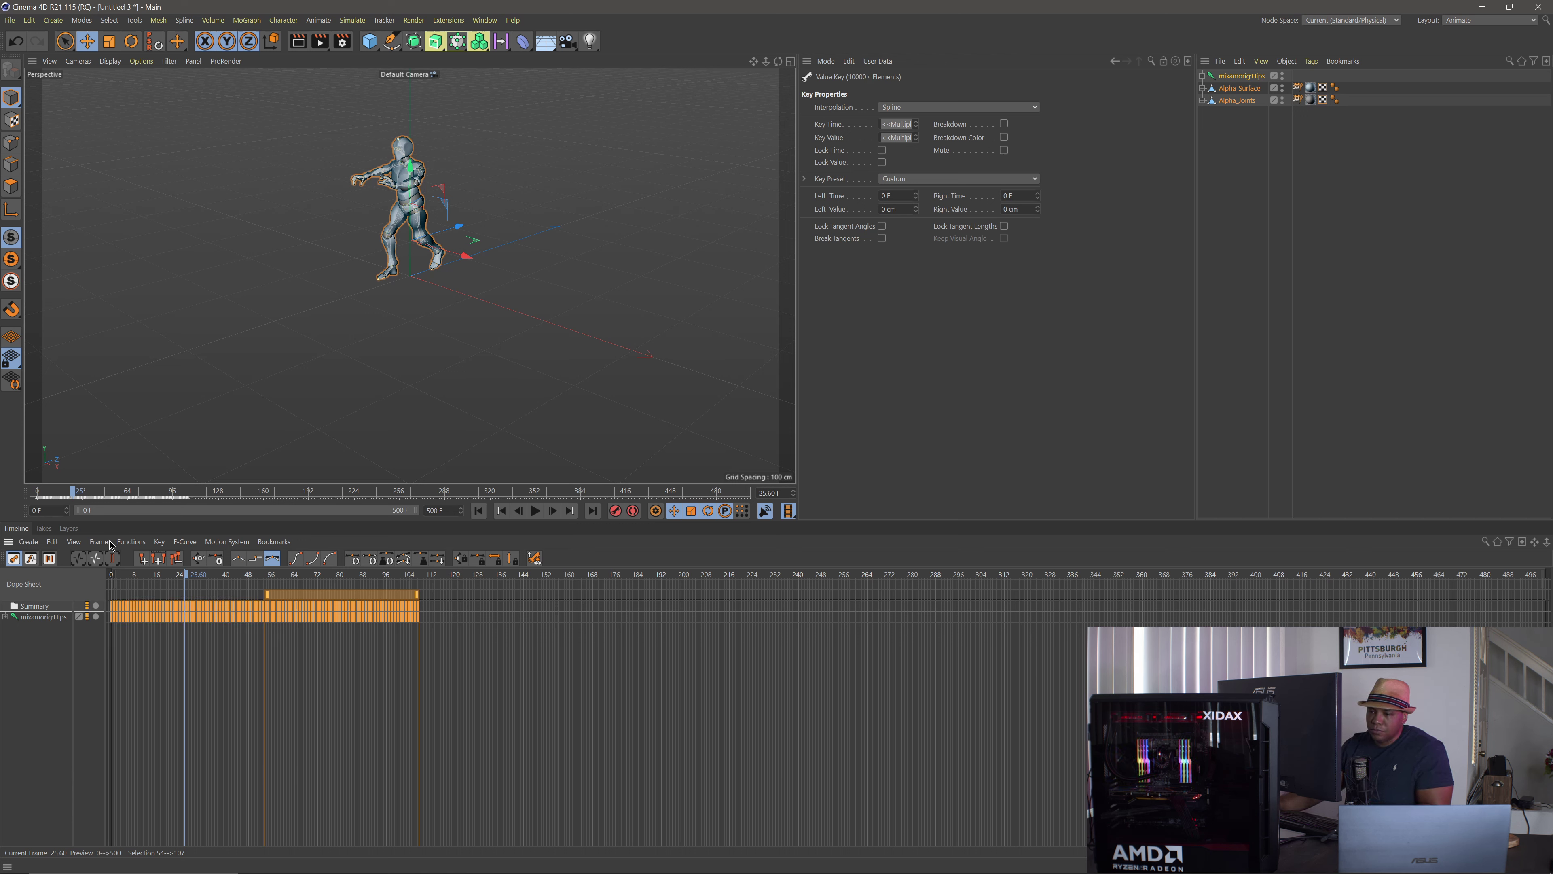
left_click_drag(119, 619, 426, 640, "ctrl")
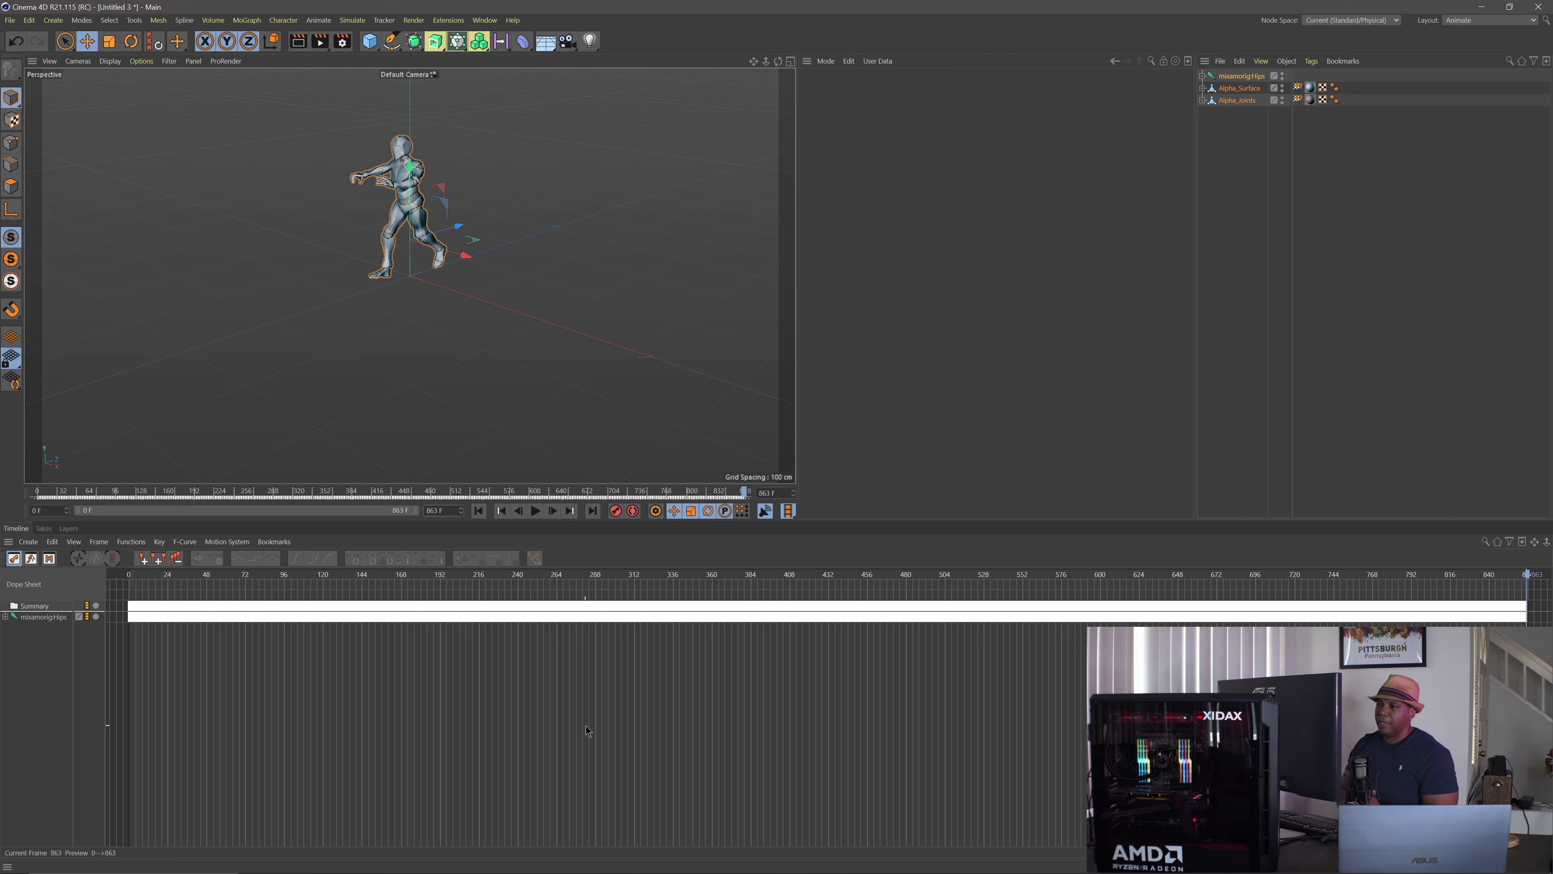
Play the extended running animation from the first frame, stop it and return to the first frame.
left_click(479, 510)
left_click(534, 514)
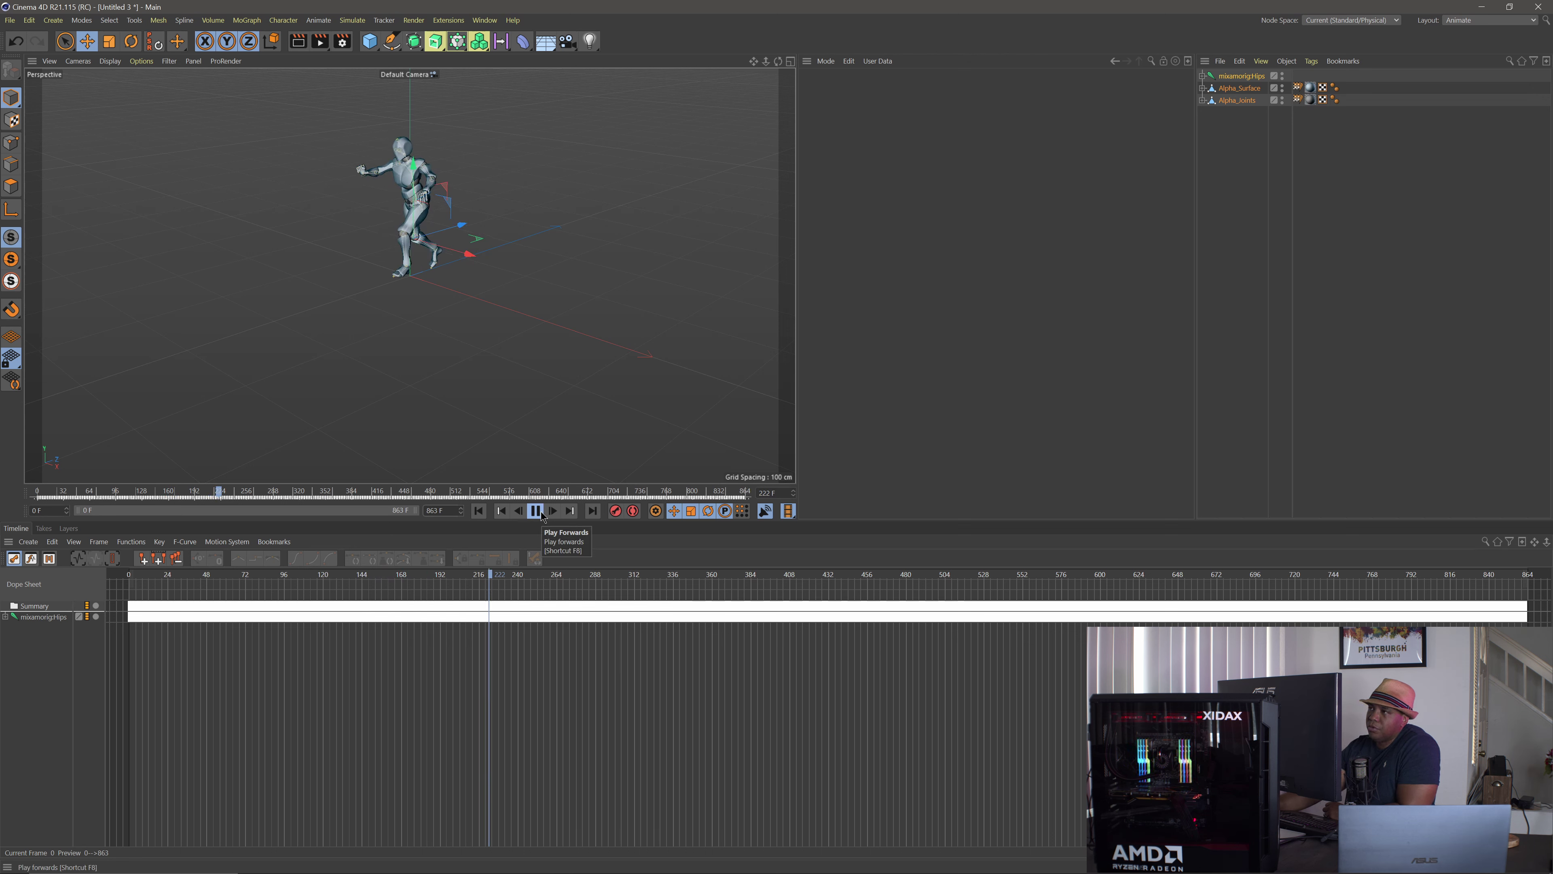
left_click(535, 511)
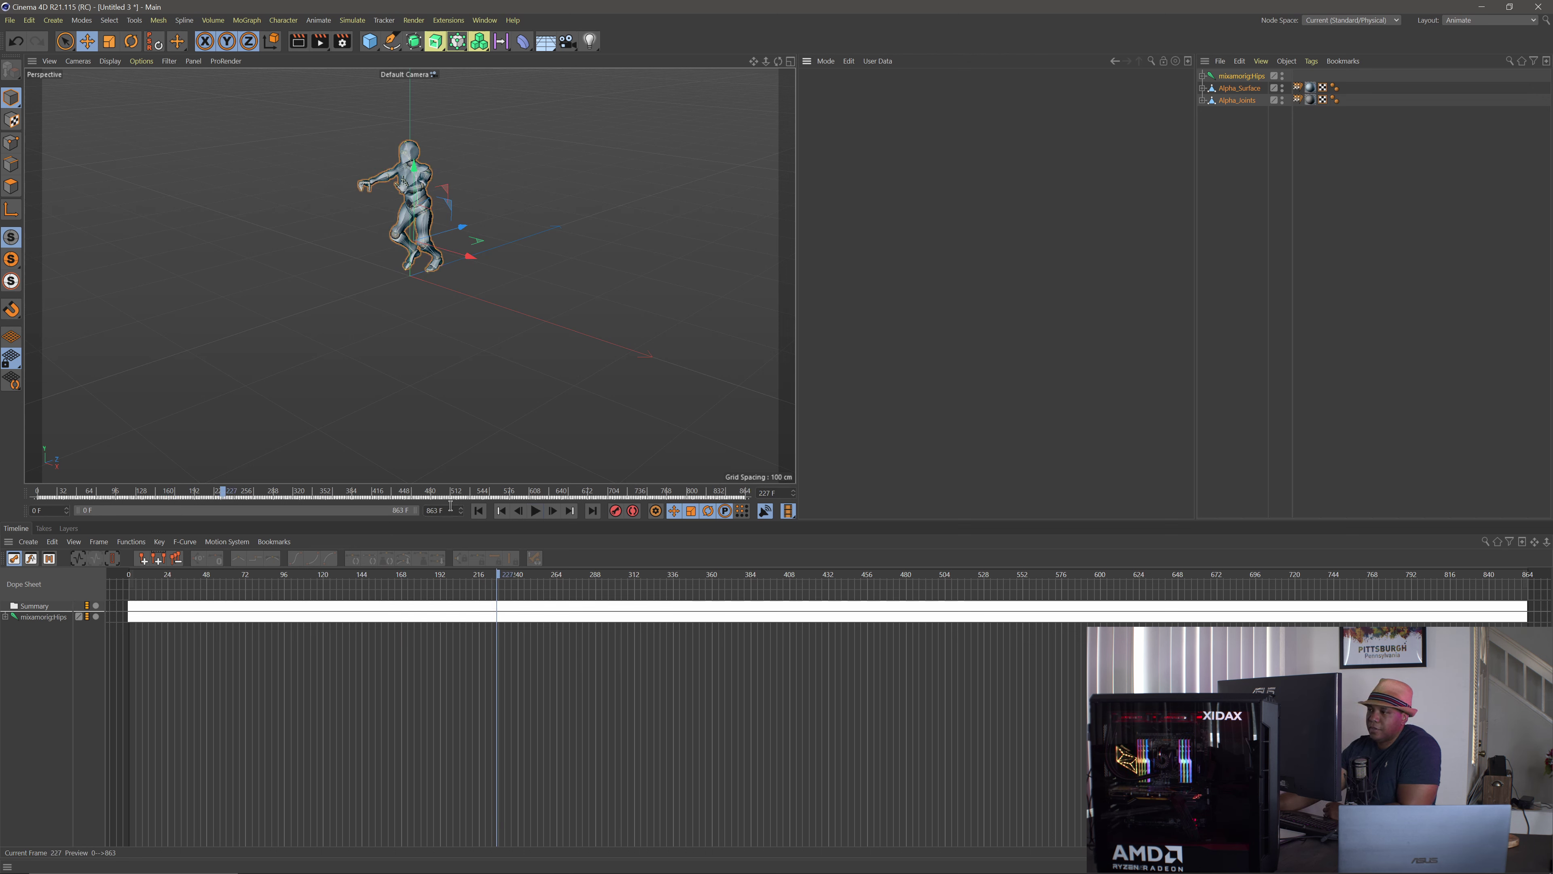
left_click(479, 512)
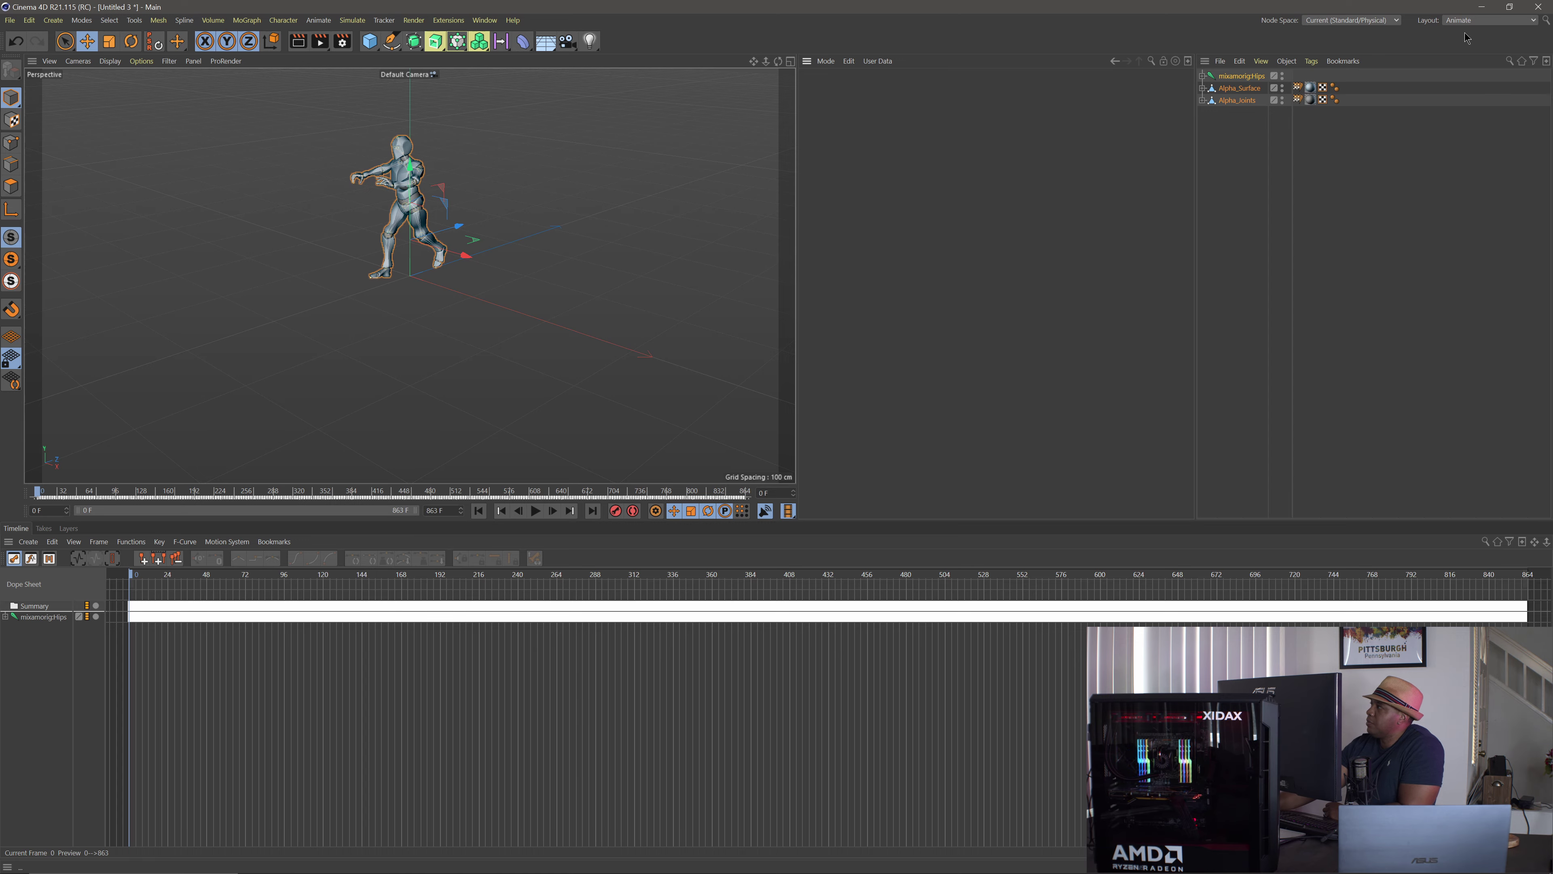
Switch back to the Startup layout and save the project as Running in the C4D folder.
left_click(1467, 21)
left_click(1490, 140)
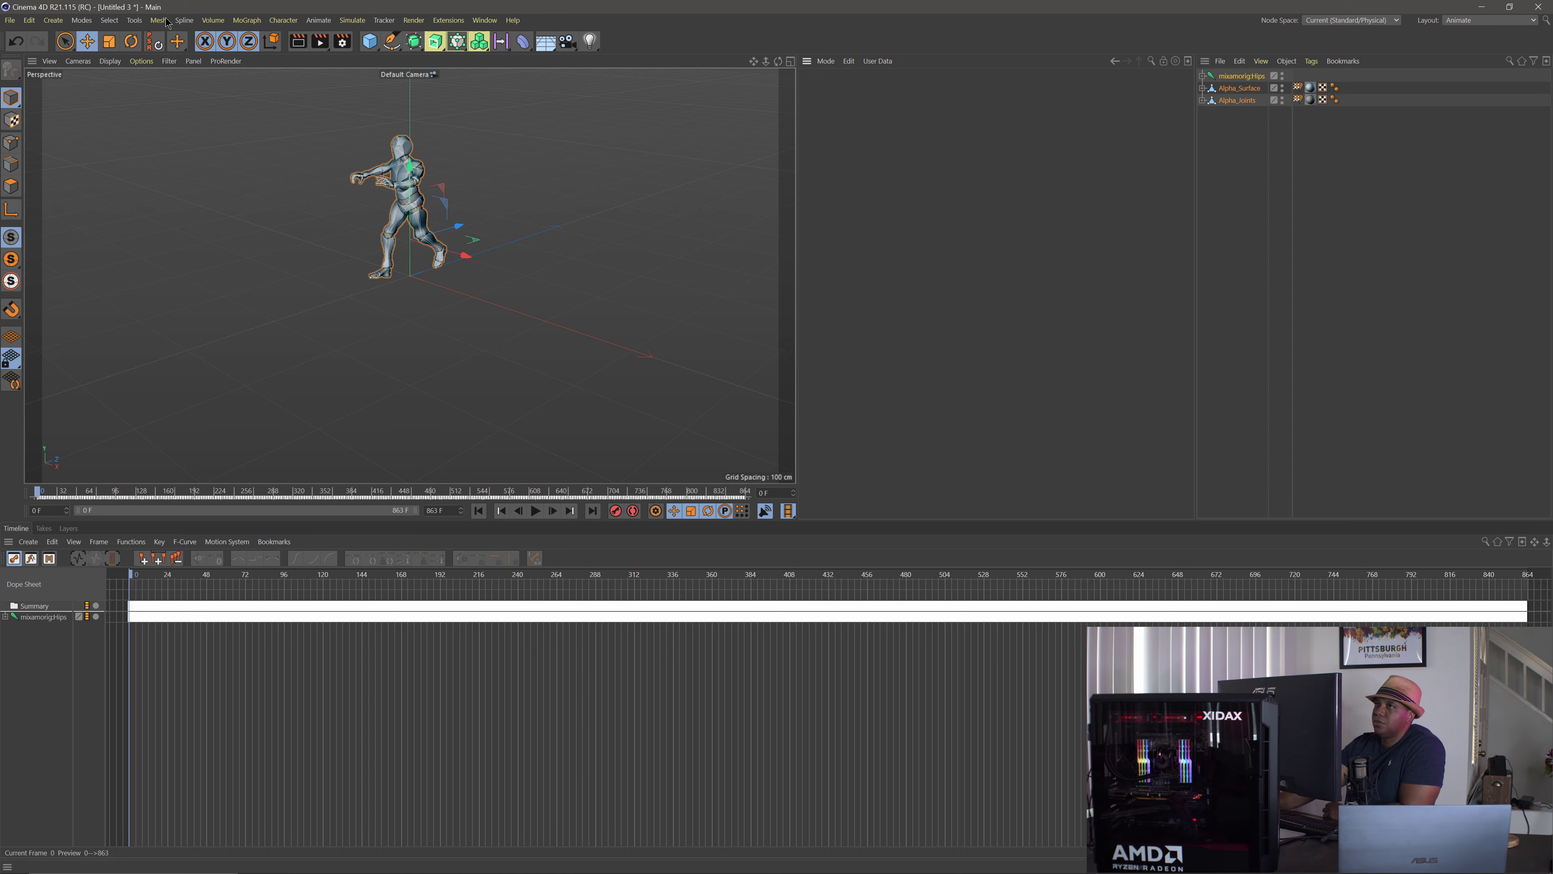
left_click(12, 22)
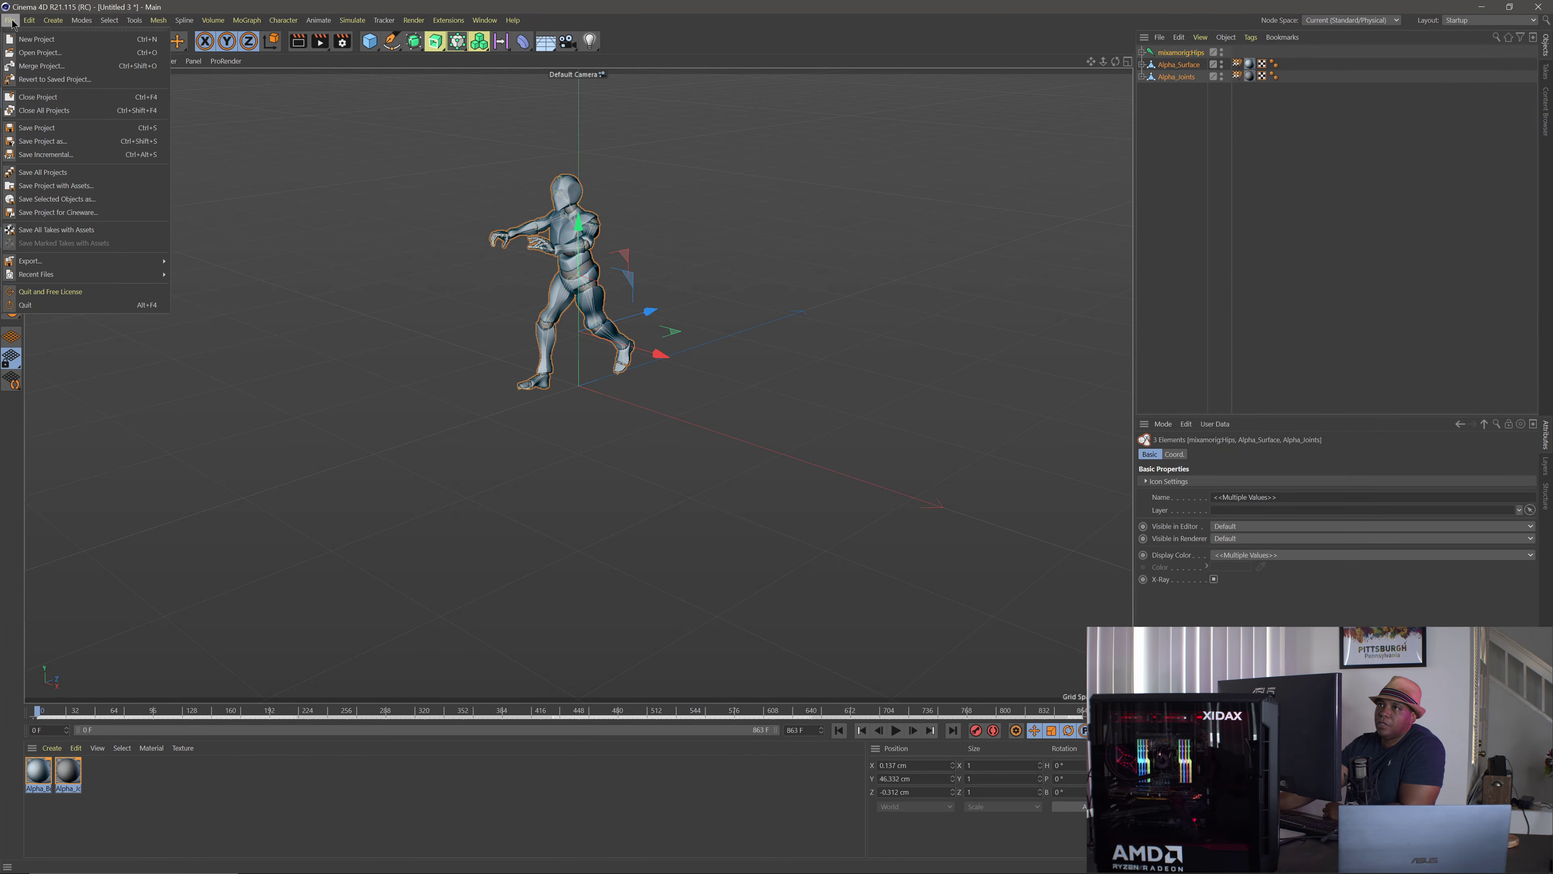
left_click(42, 142)
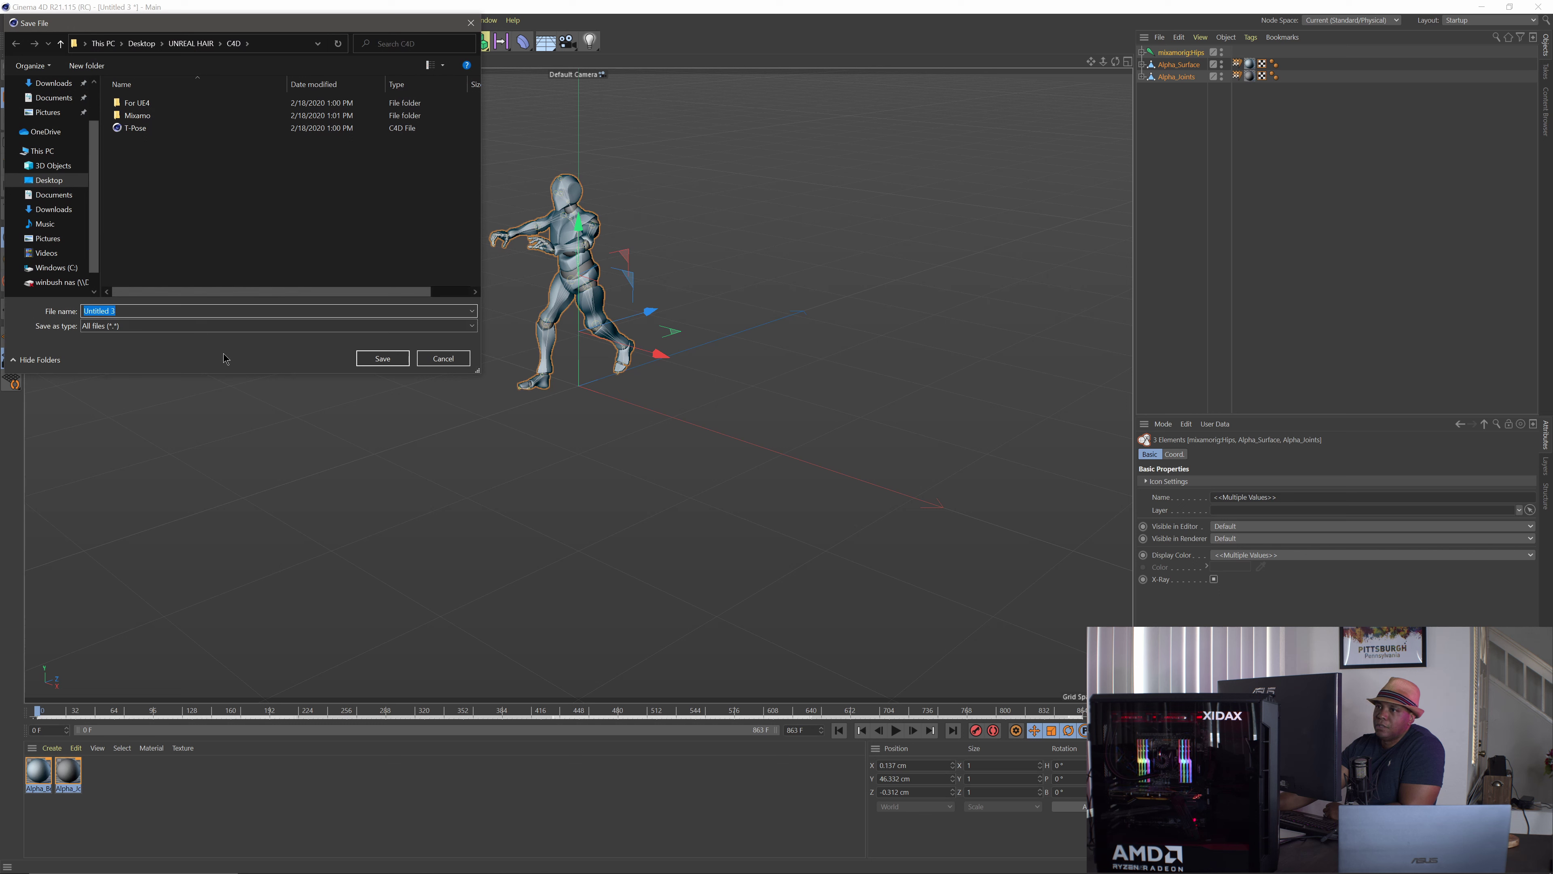
type("Running")
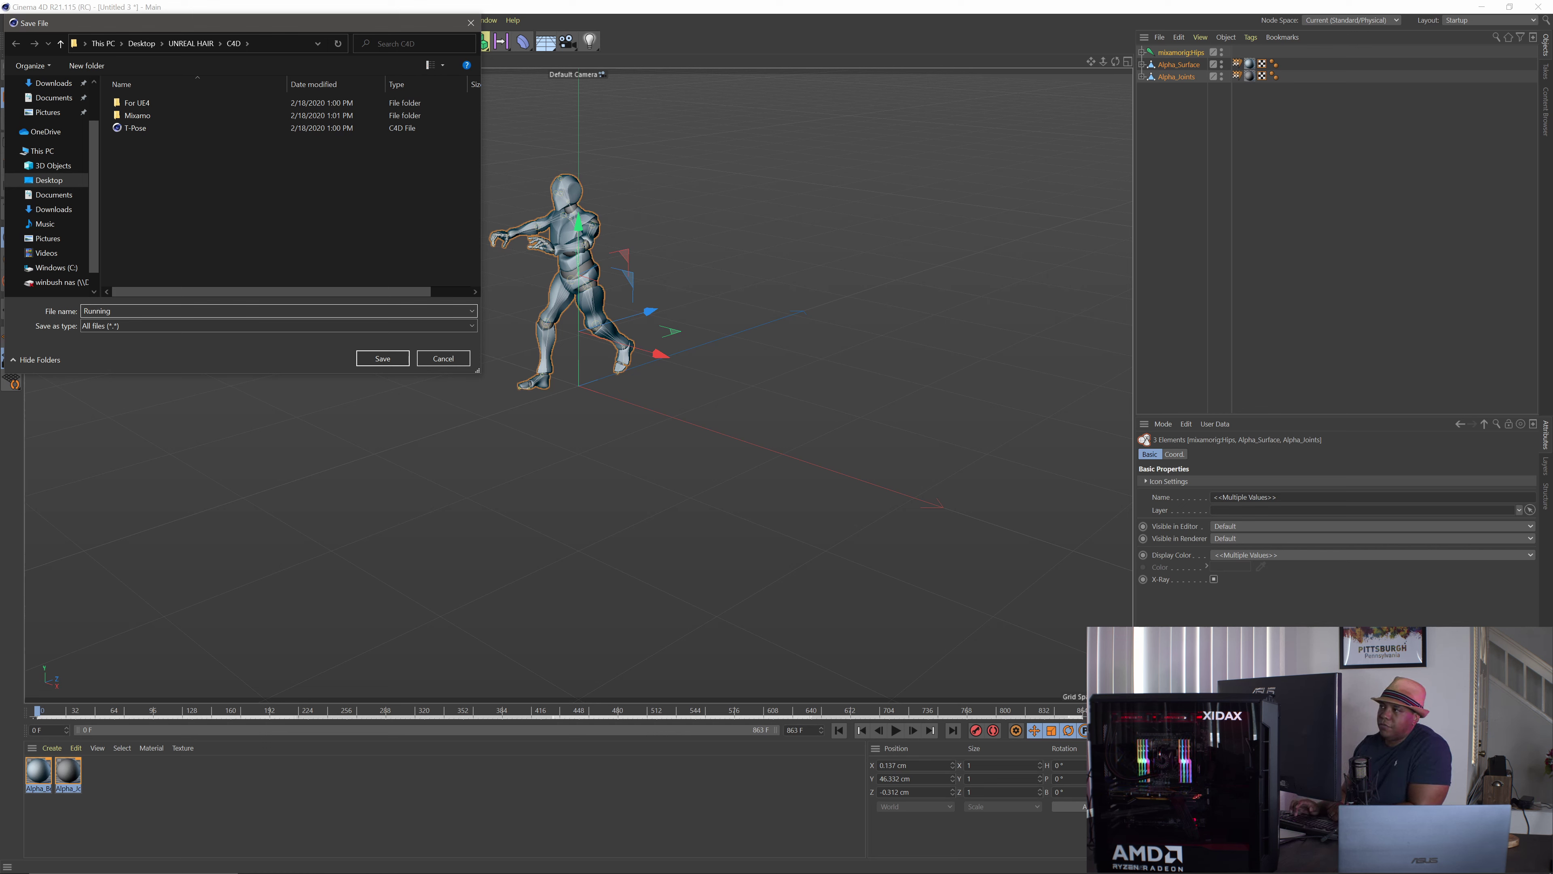
key("Return")
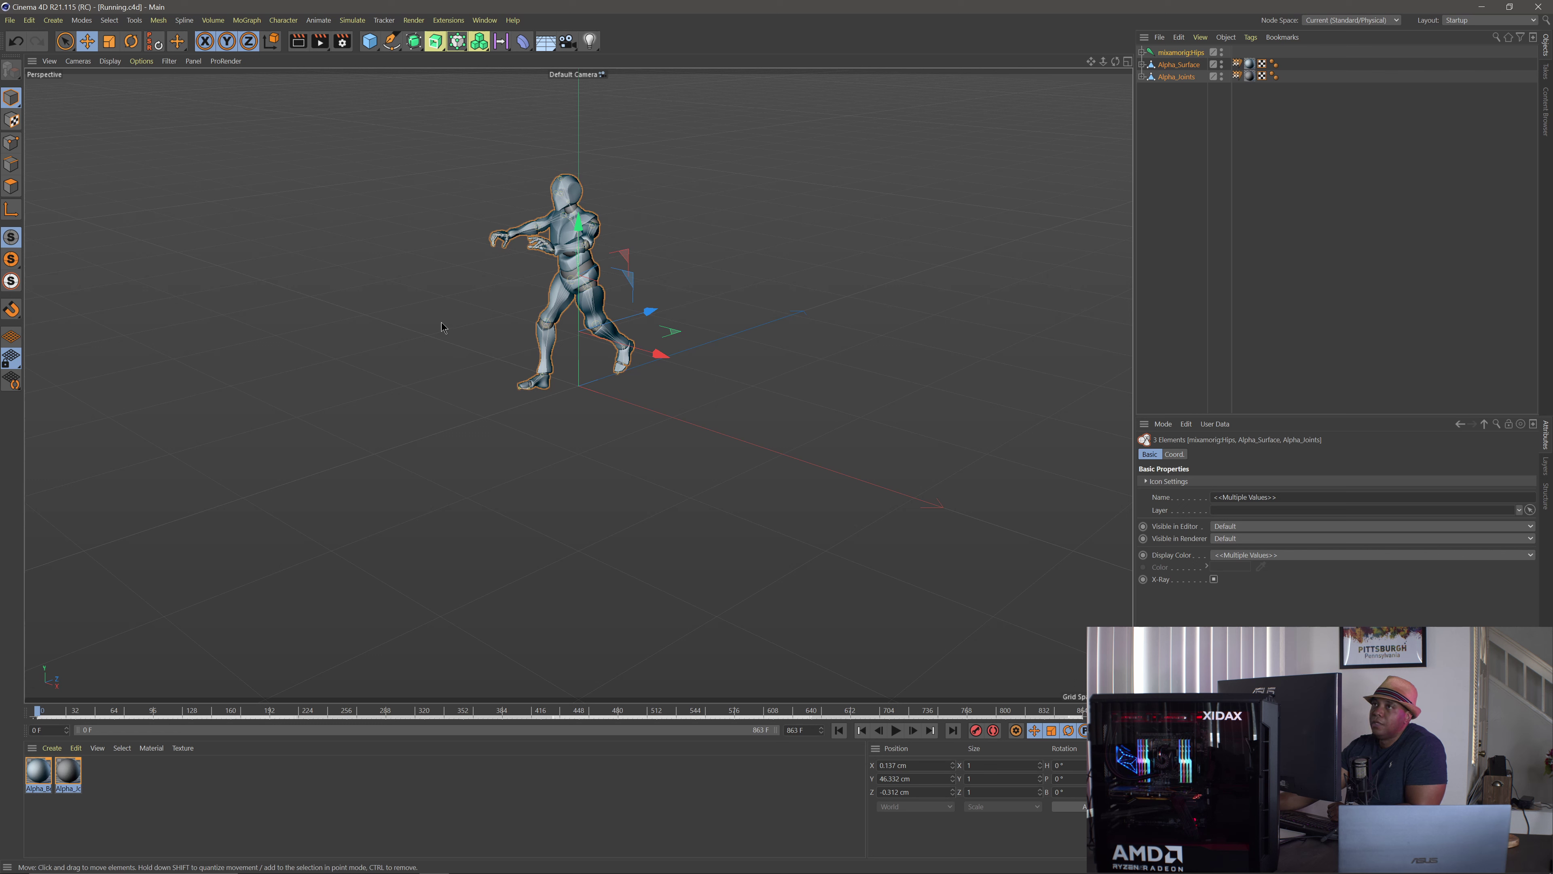
Export the running animation as an FBX 7.5 (2016) file named Running into the For UE4 folder, with tracks and all frames baked.
left_click(14, 21)
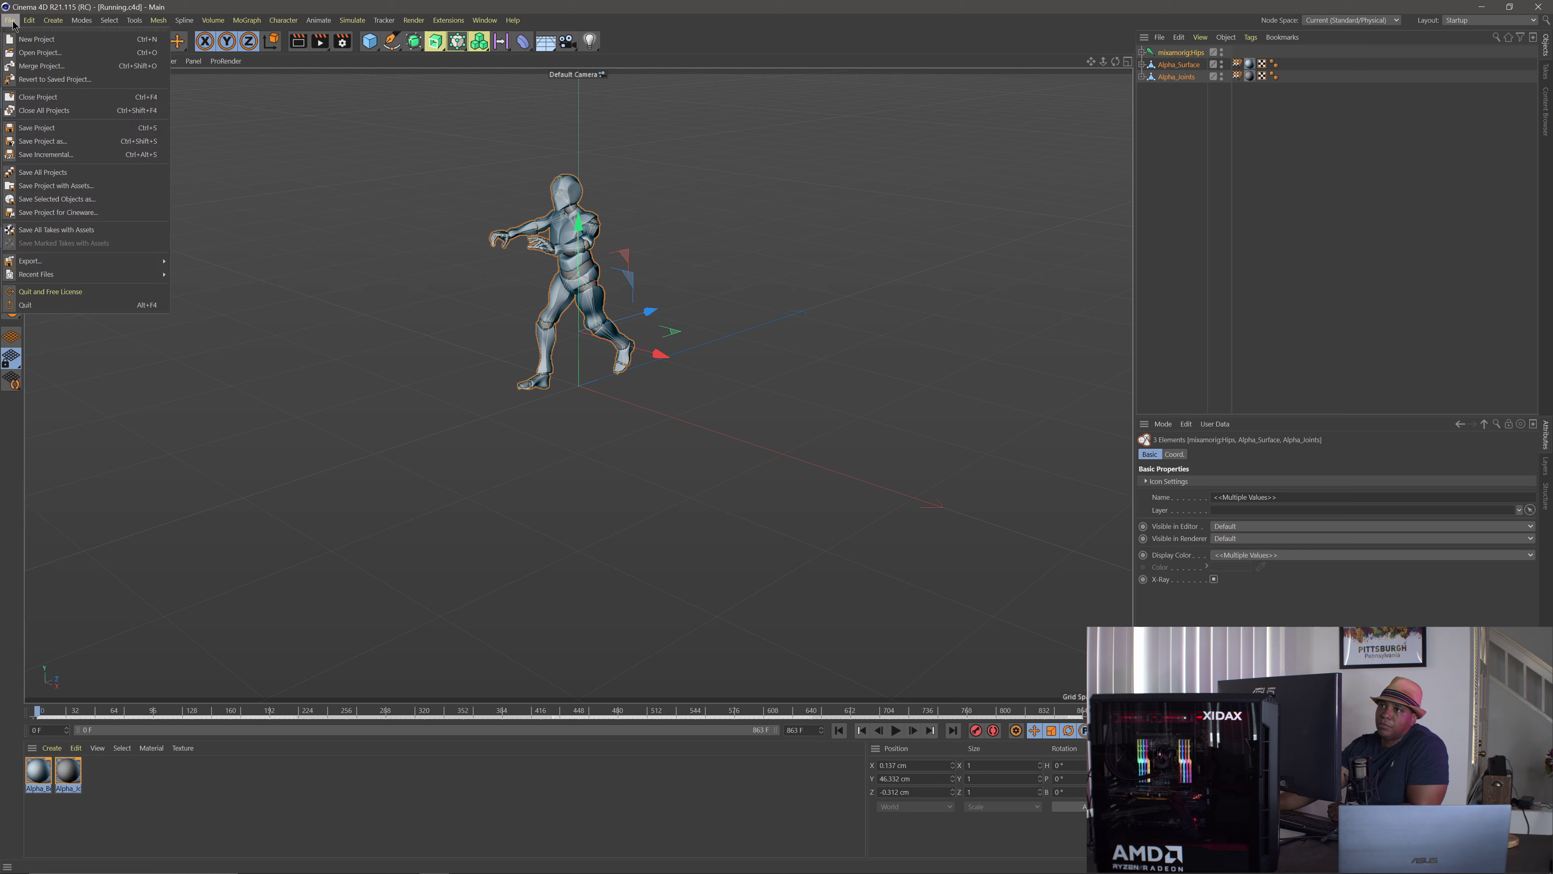
mouse_move(61, 262)
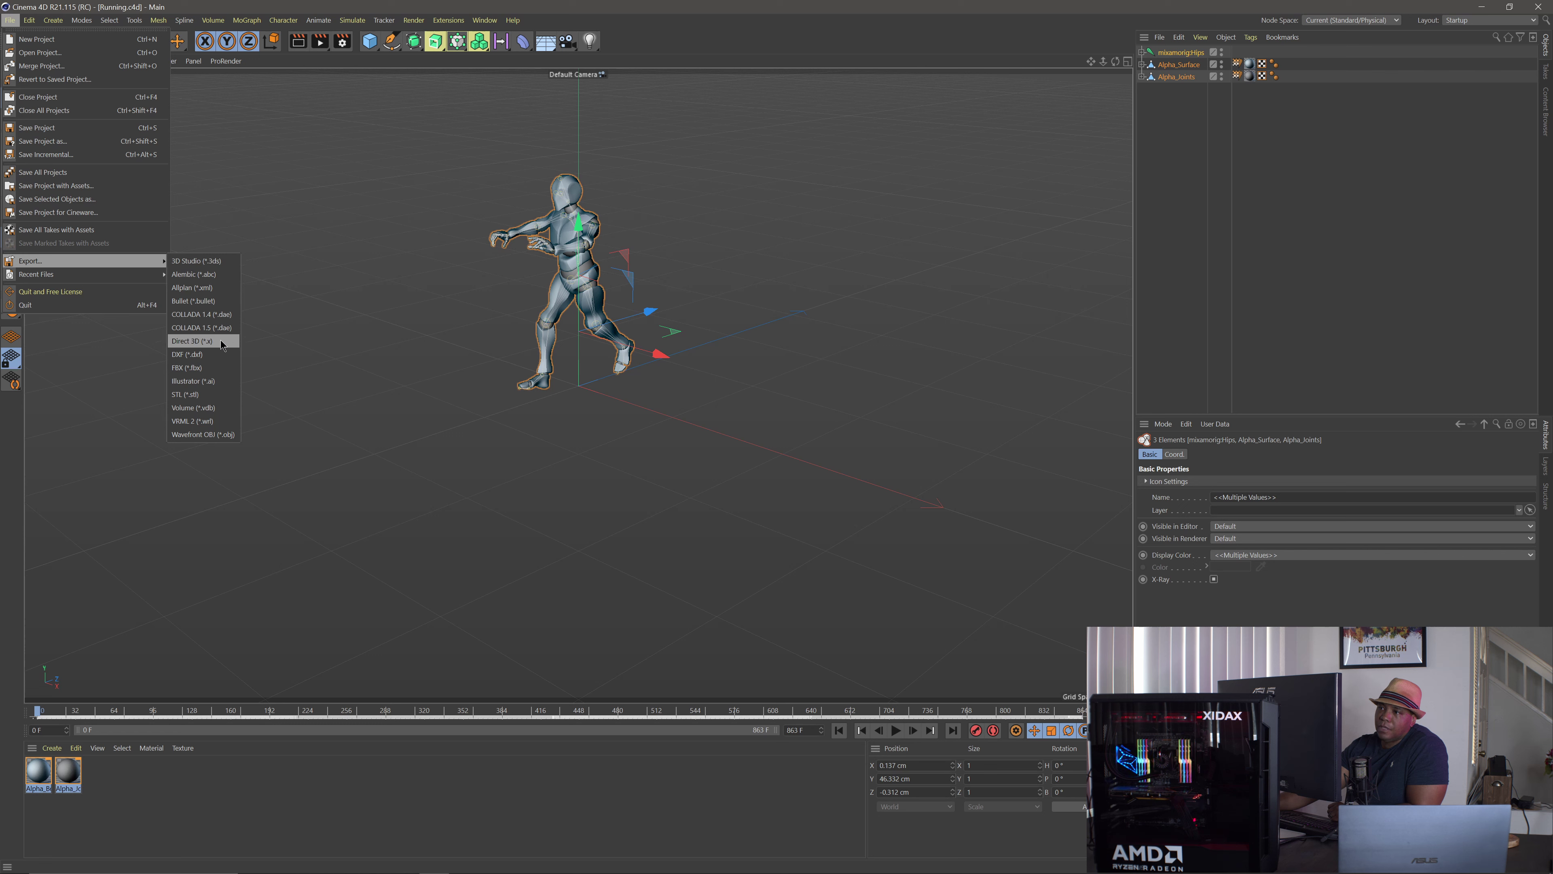
left_click(192, 368)
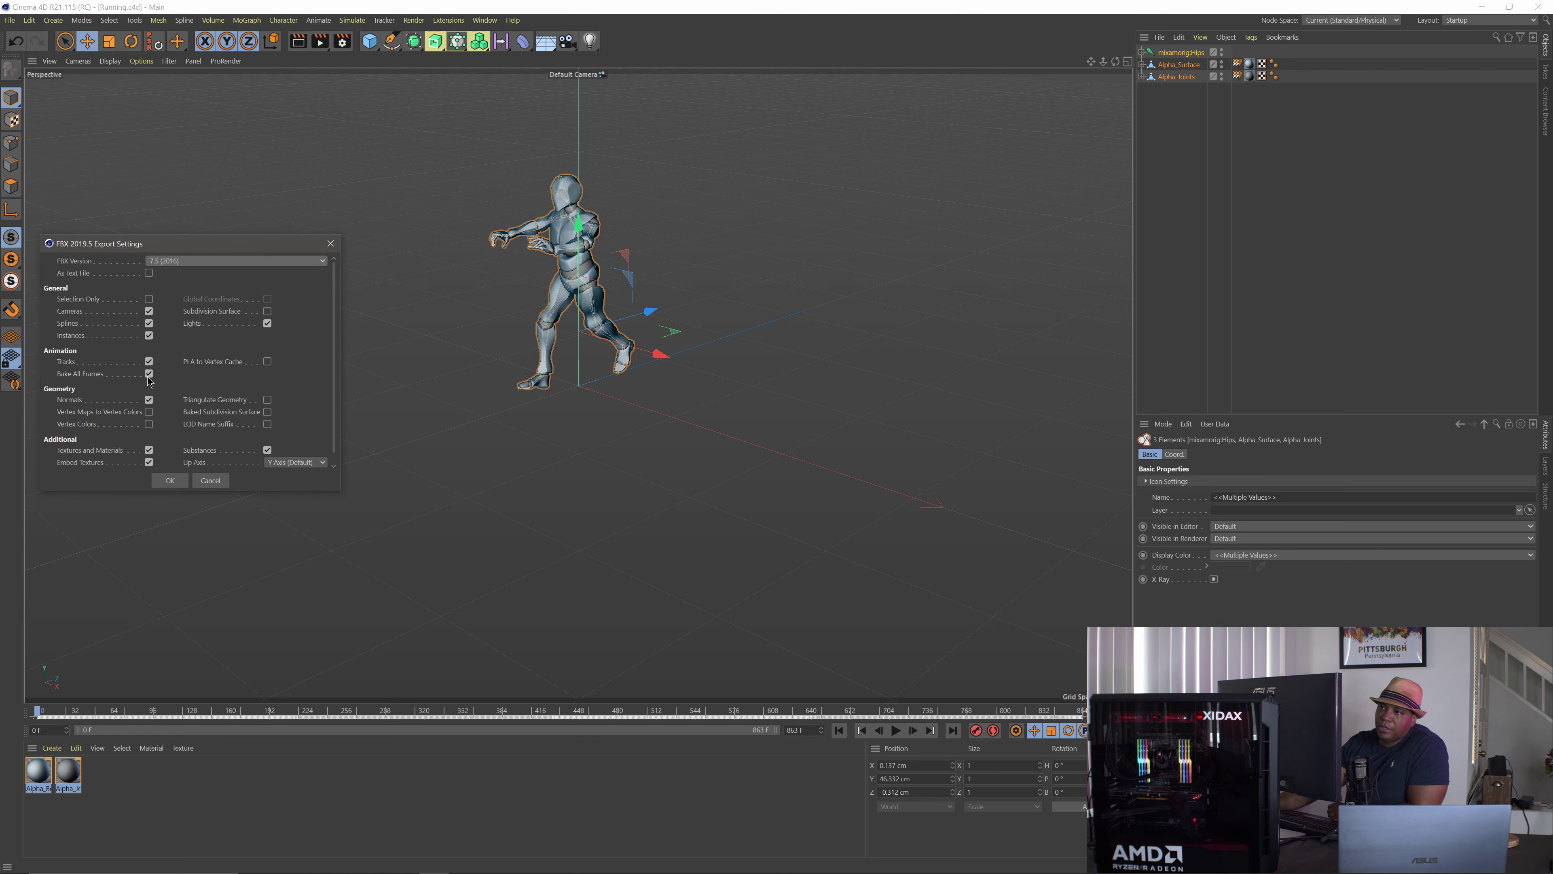
left_click(195, 261)
left_click(185, 261)
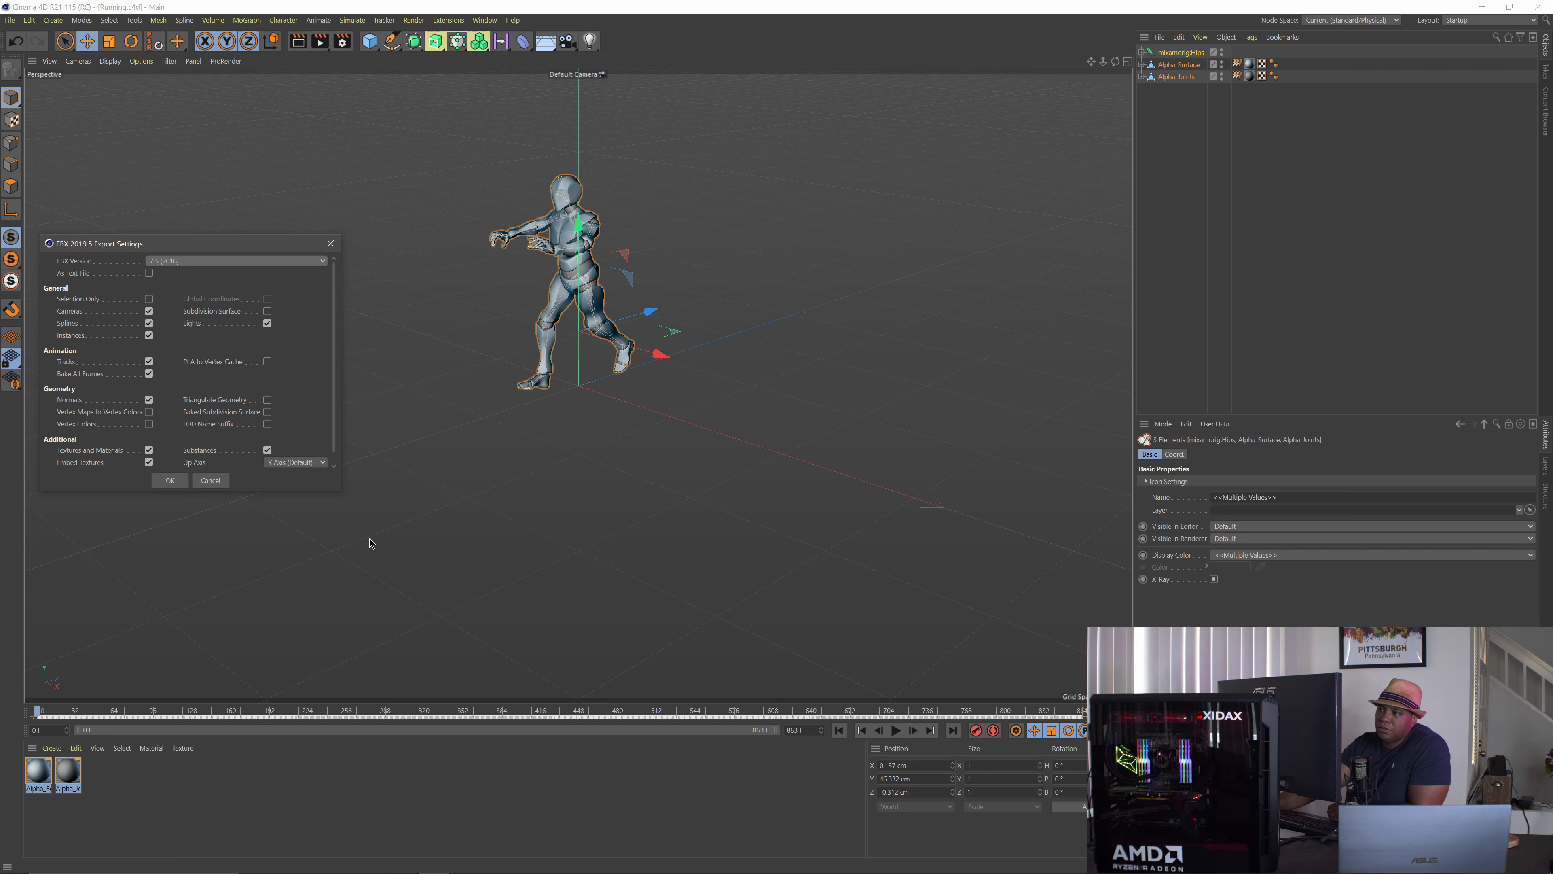
left_click_drag(342, 493, 329, 561)
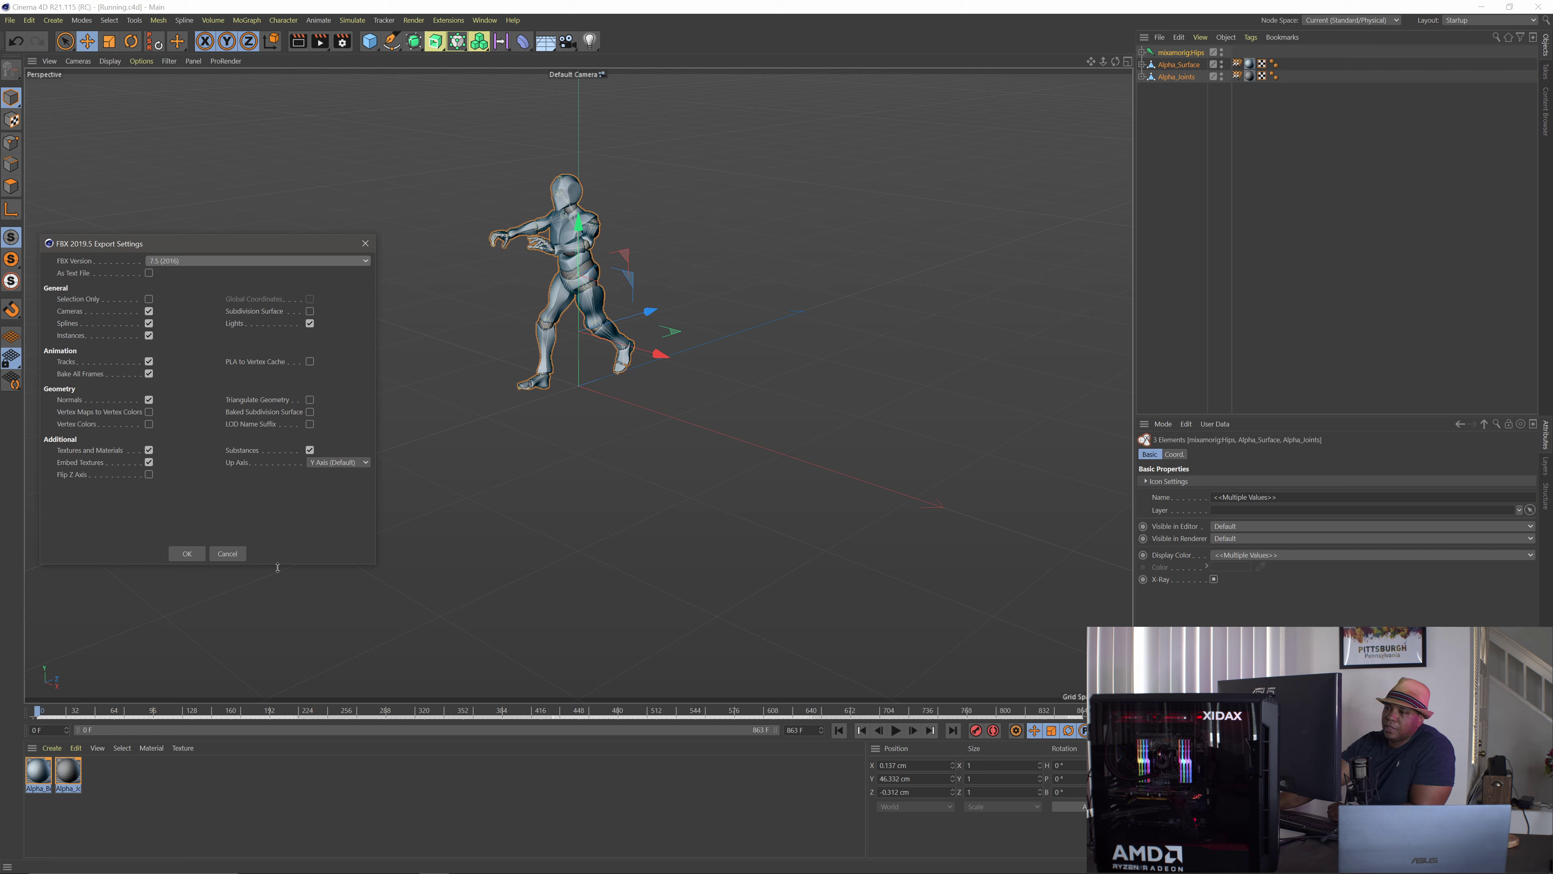
left_click(187, 553)
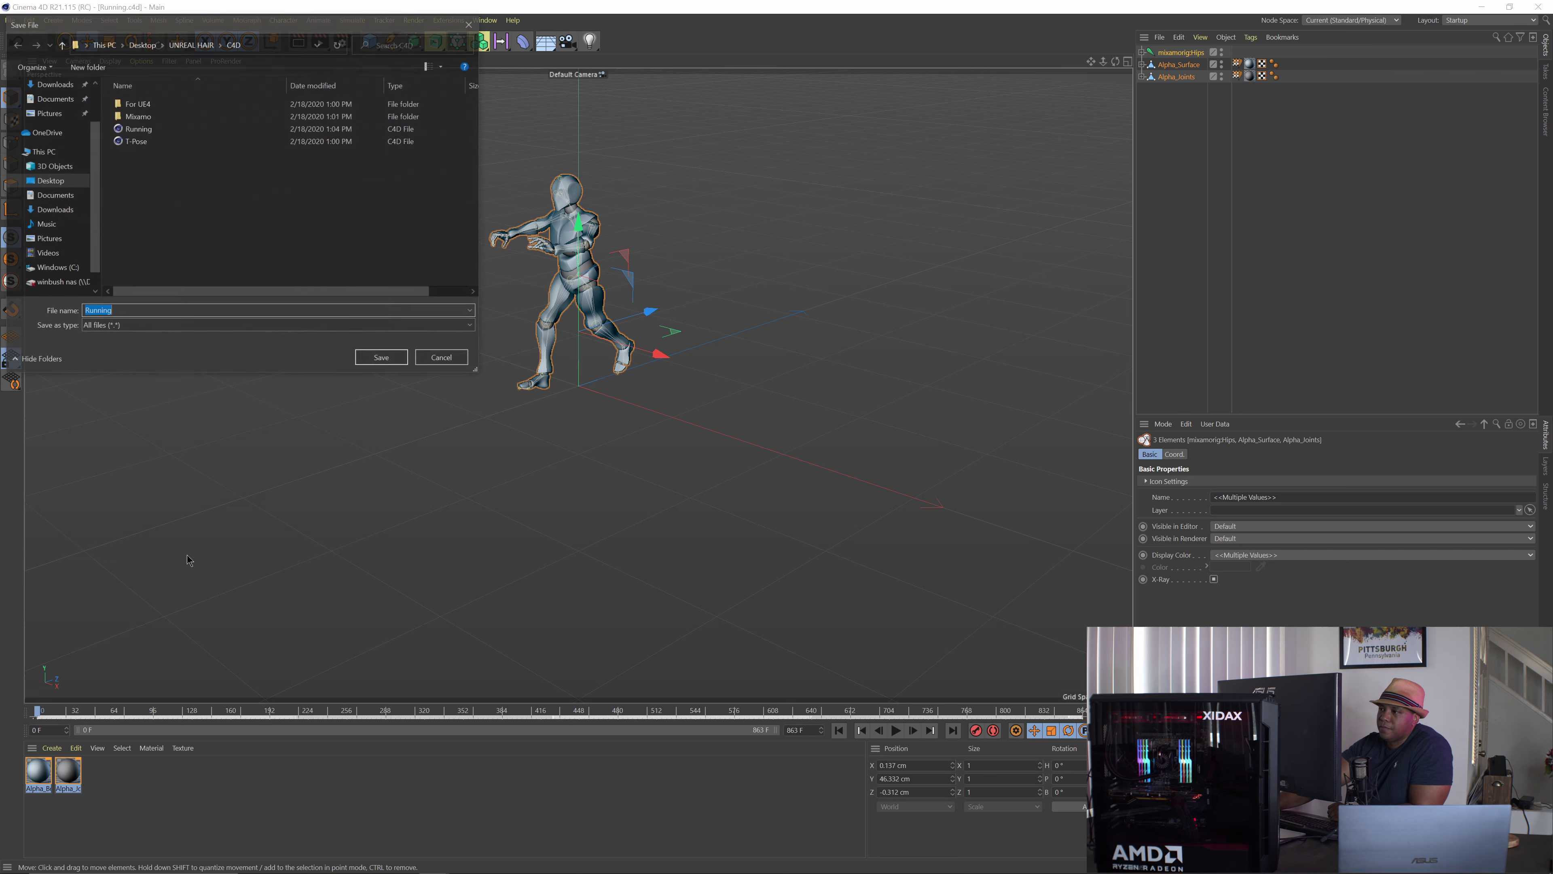
left_click(132, 104)
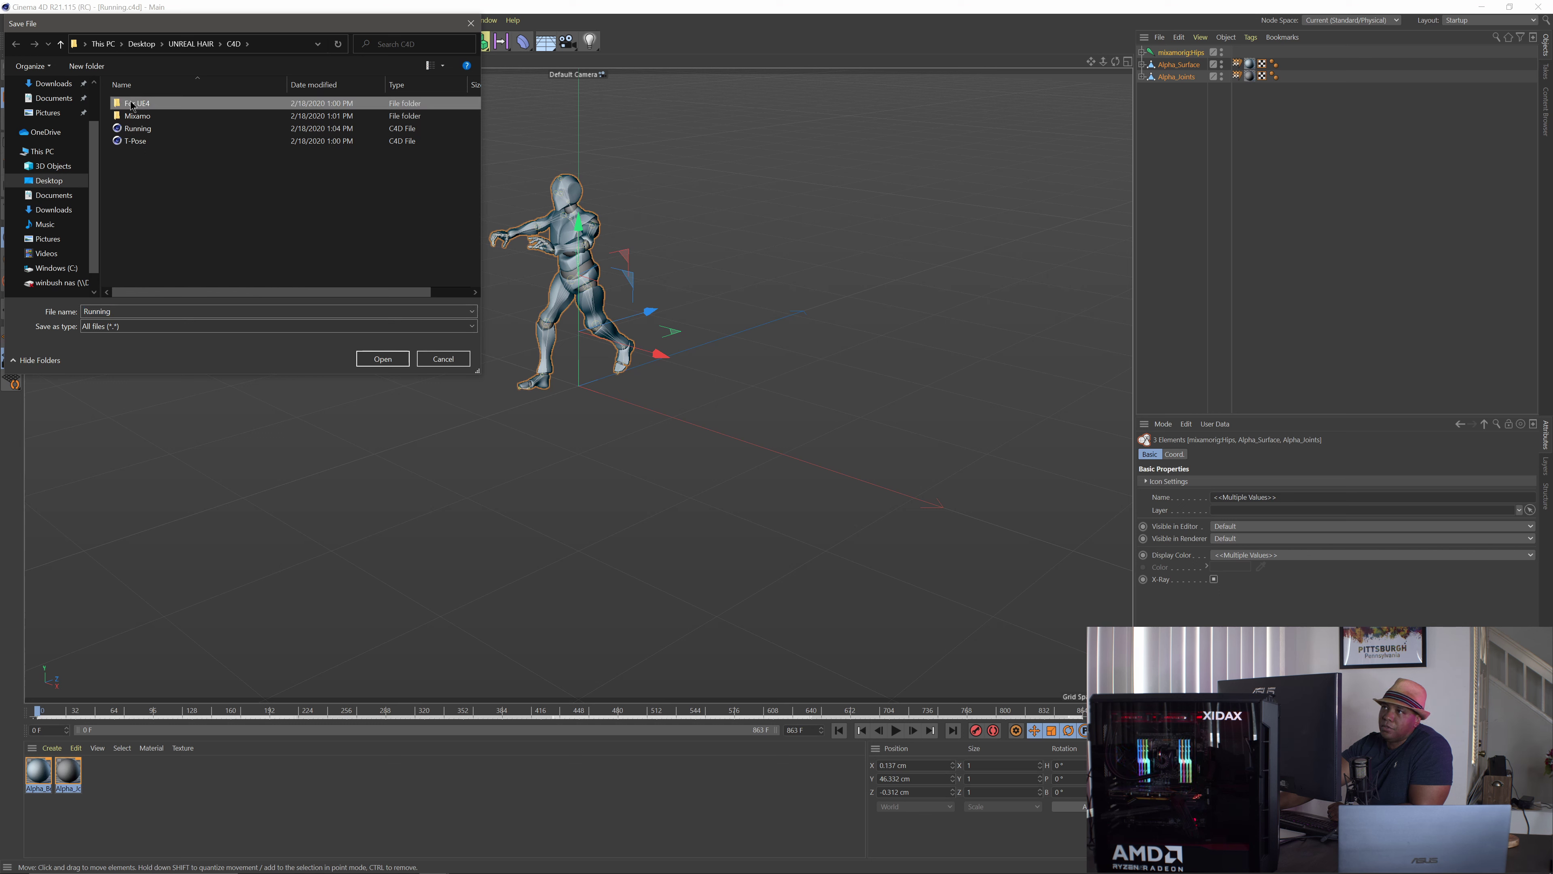
double_click(132, 104)
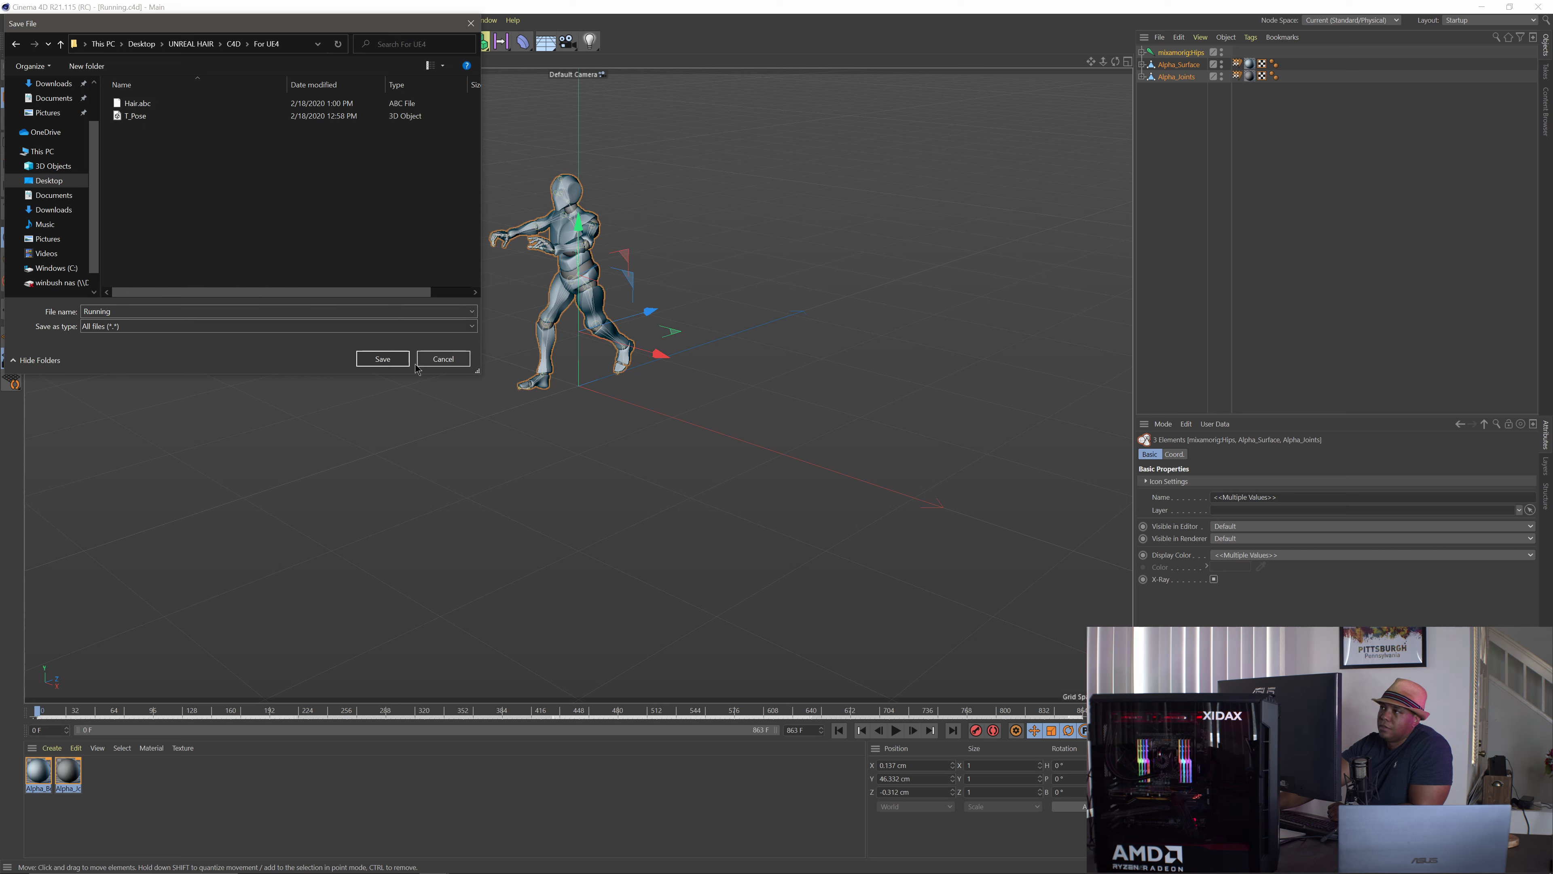
left_click(383, 359)
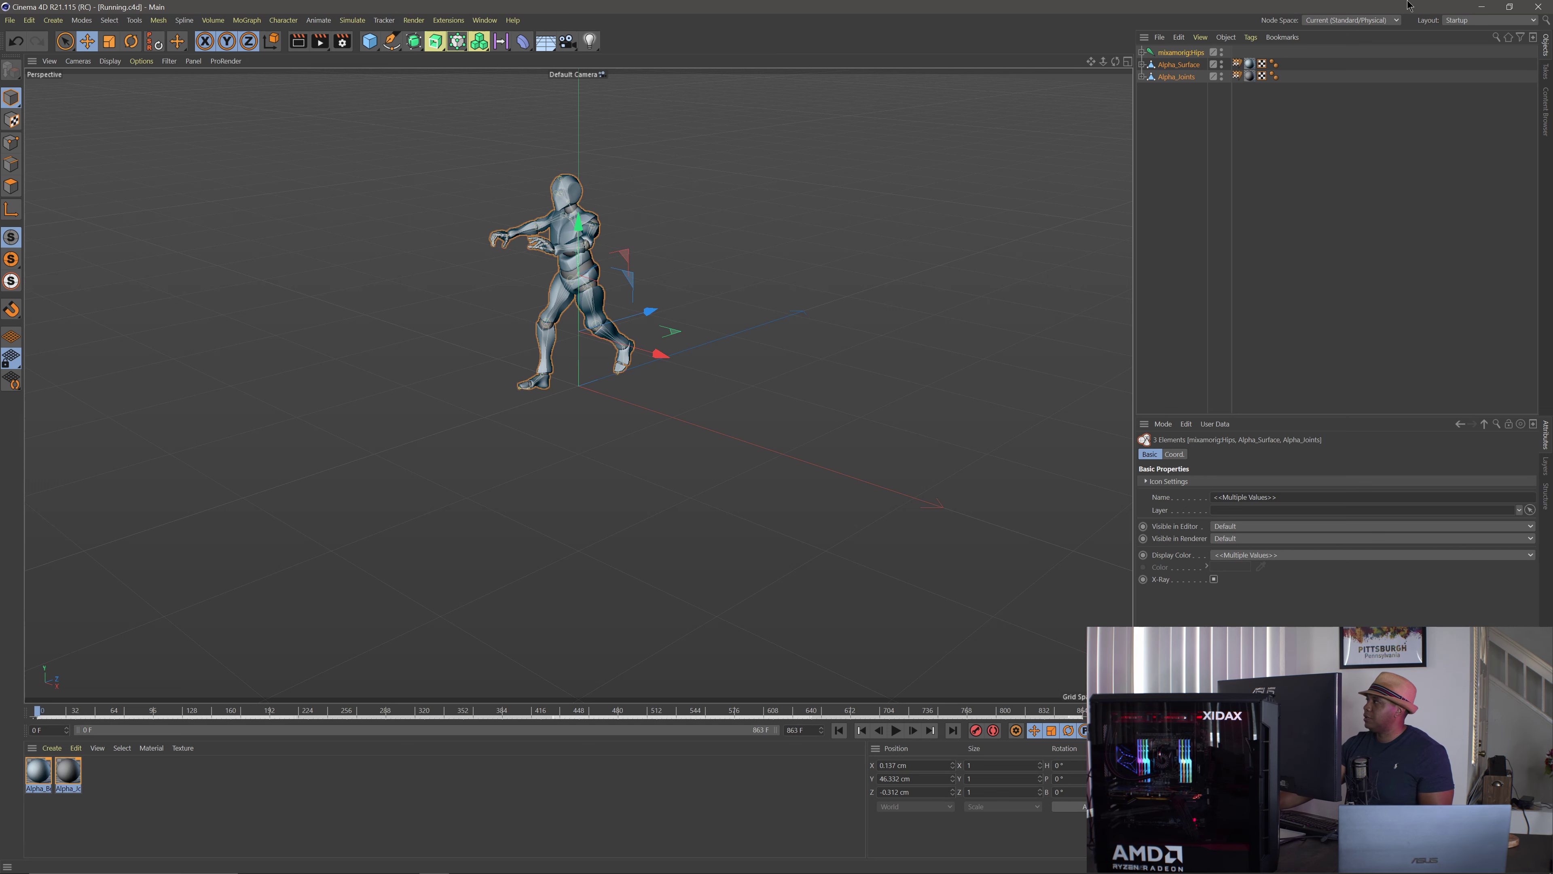
Quit Cinema 4D without saving the project changes and launch Unreal Engine 4.24.2 from the Epic Games Launcher.
left_click(1538, 6)
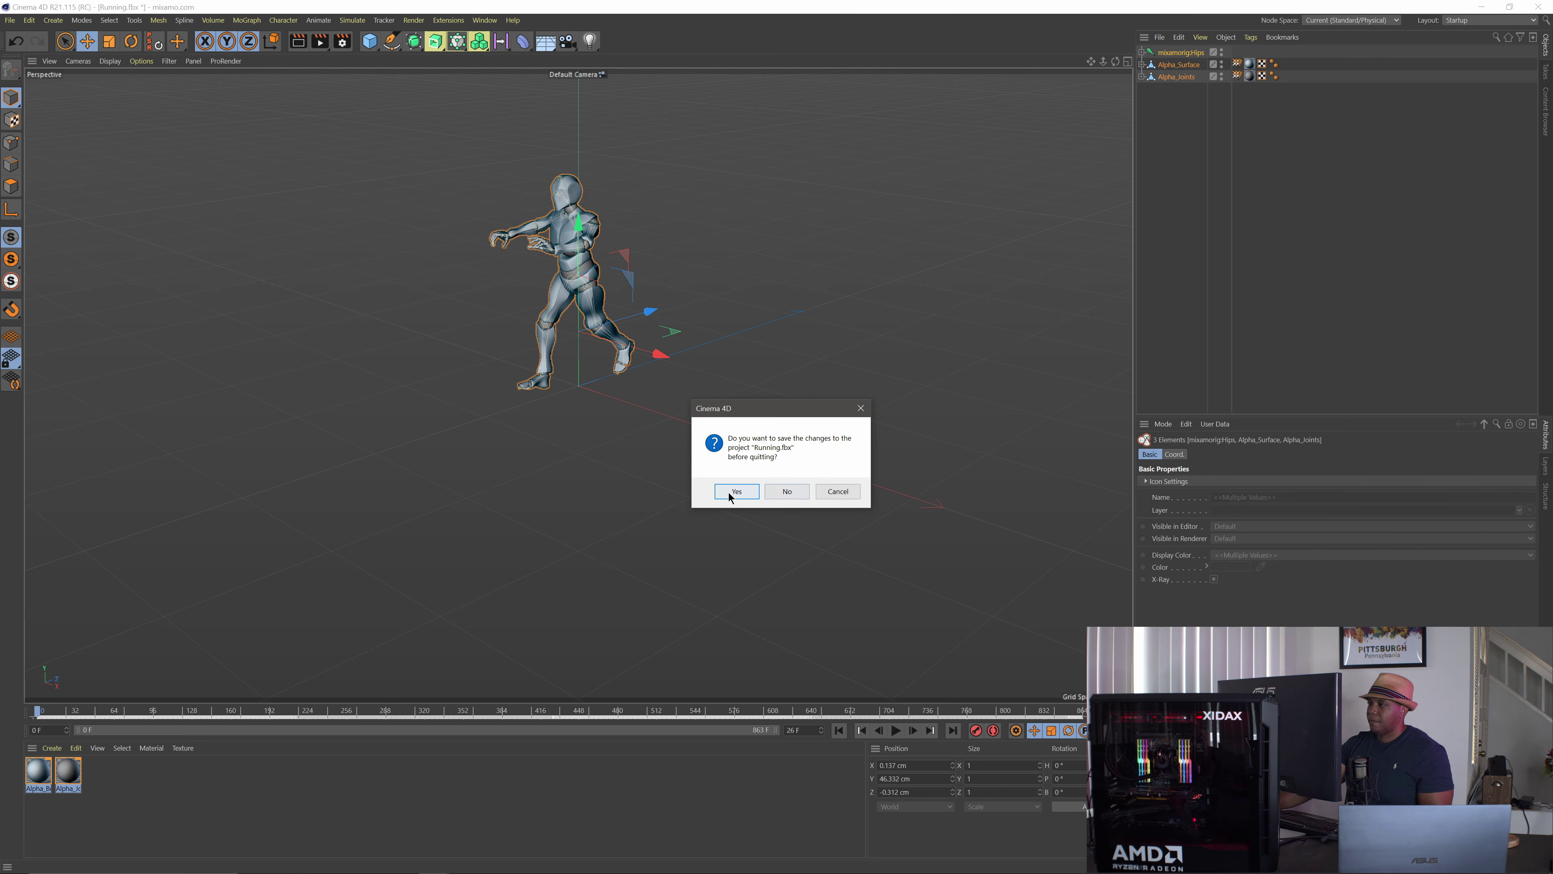
left_click(786, 489)
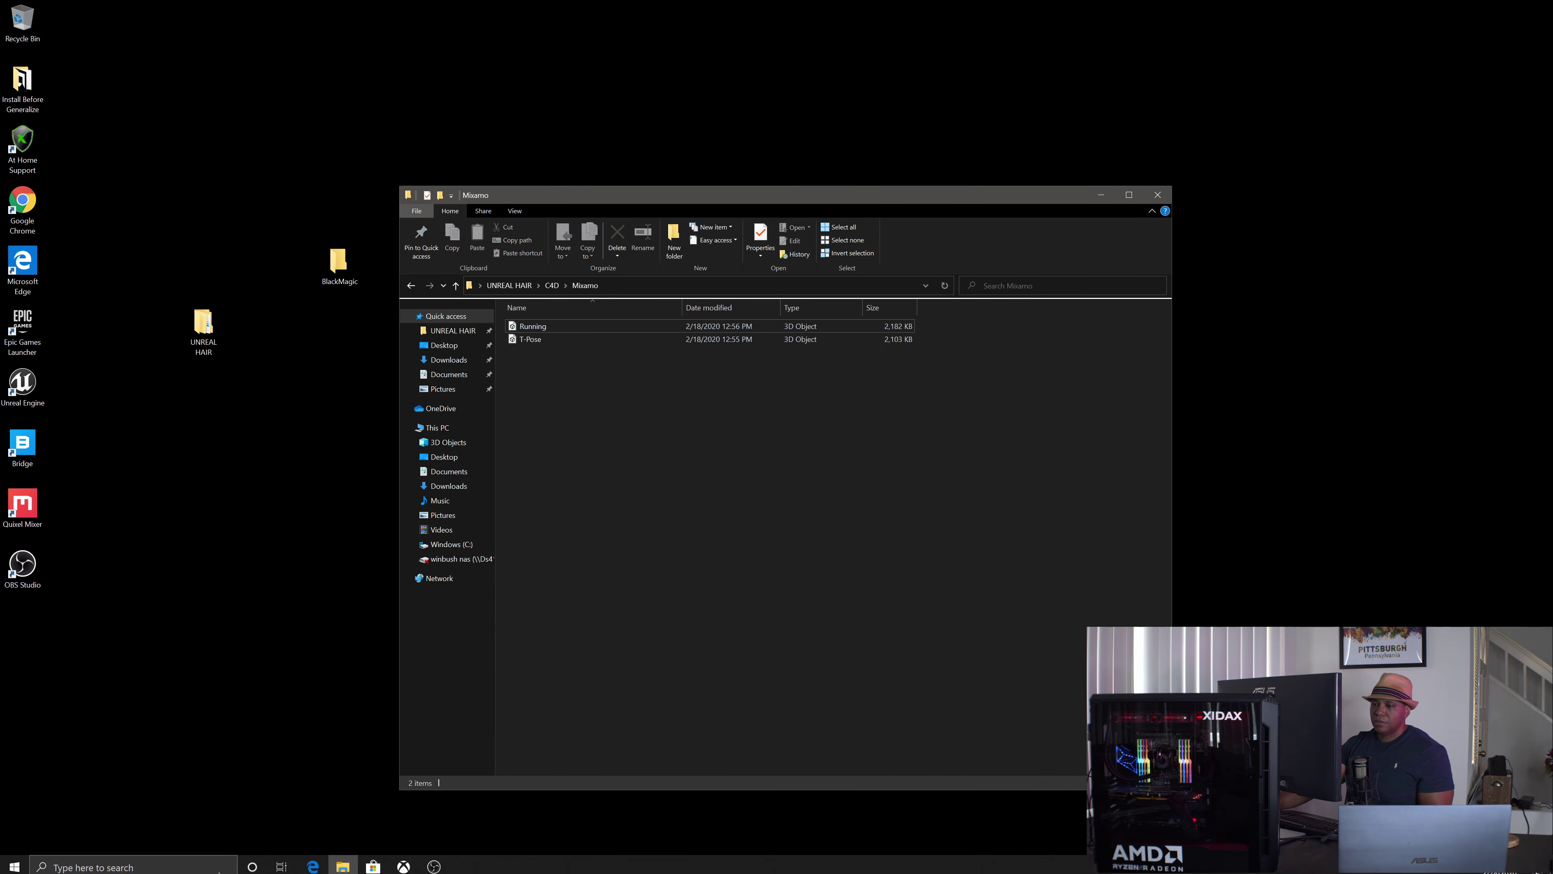
double_click(3, 389)
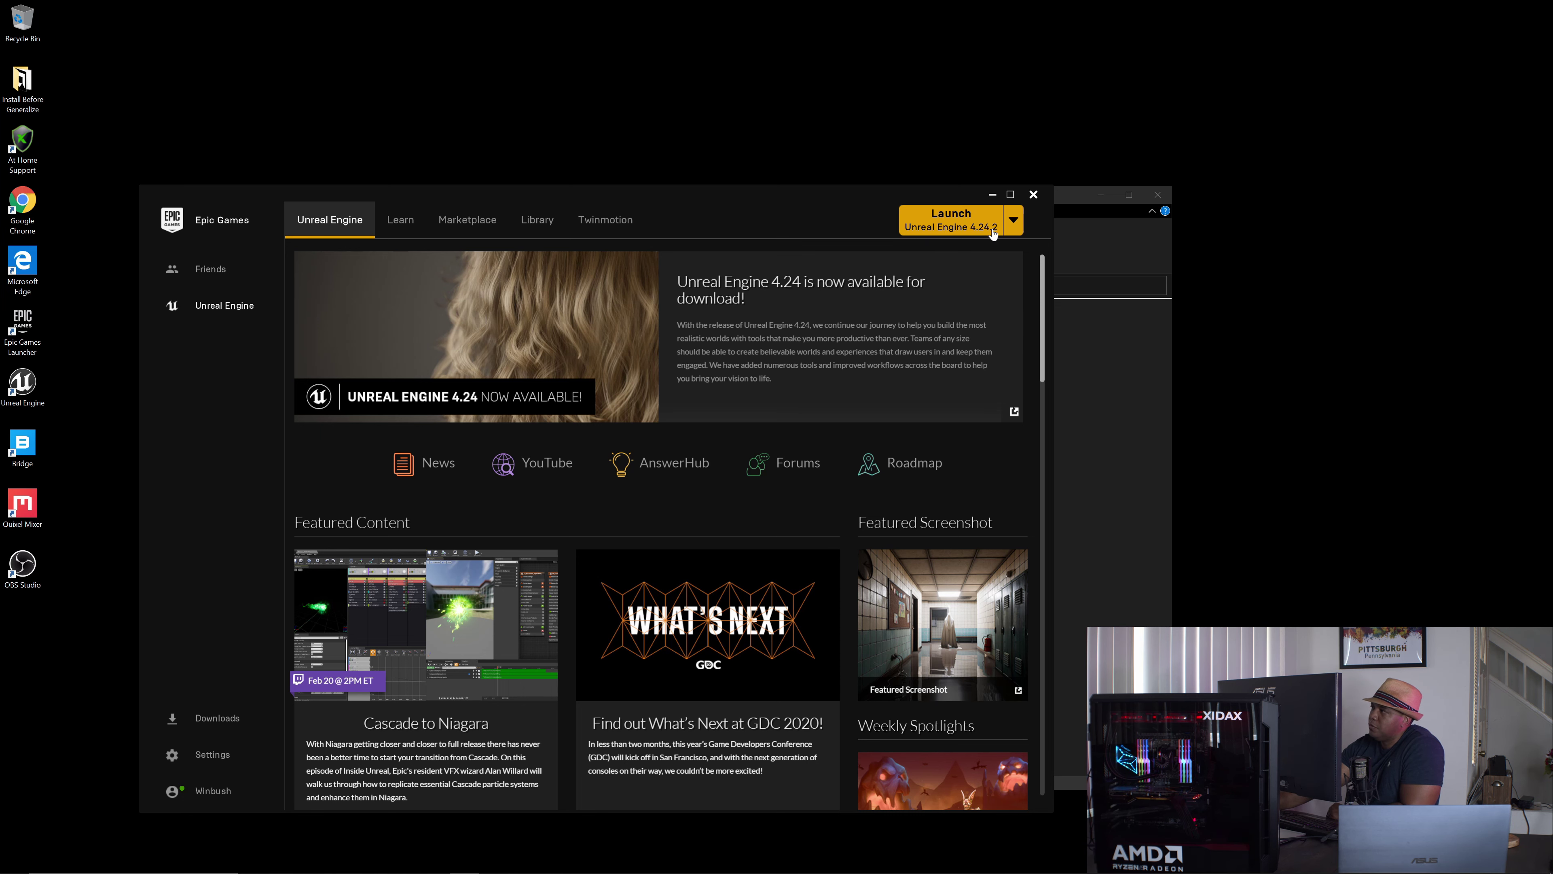
left_click(958, 229)
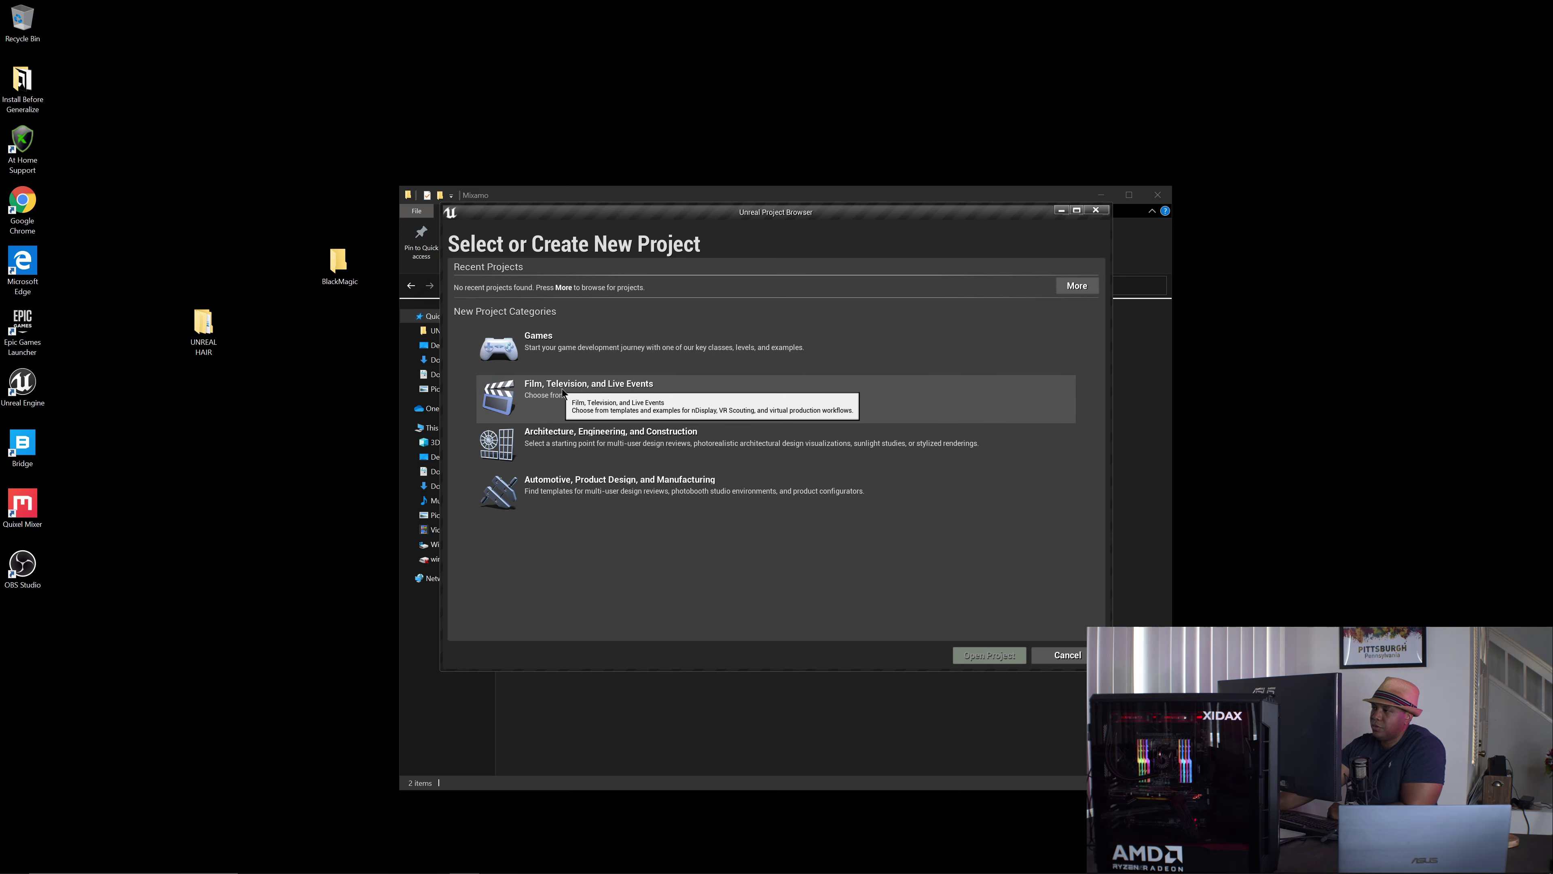
Start a new project in the Film, Television, and Live Events category with the Blank template.
left_click(581, 392)
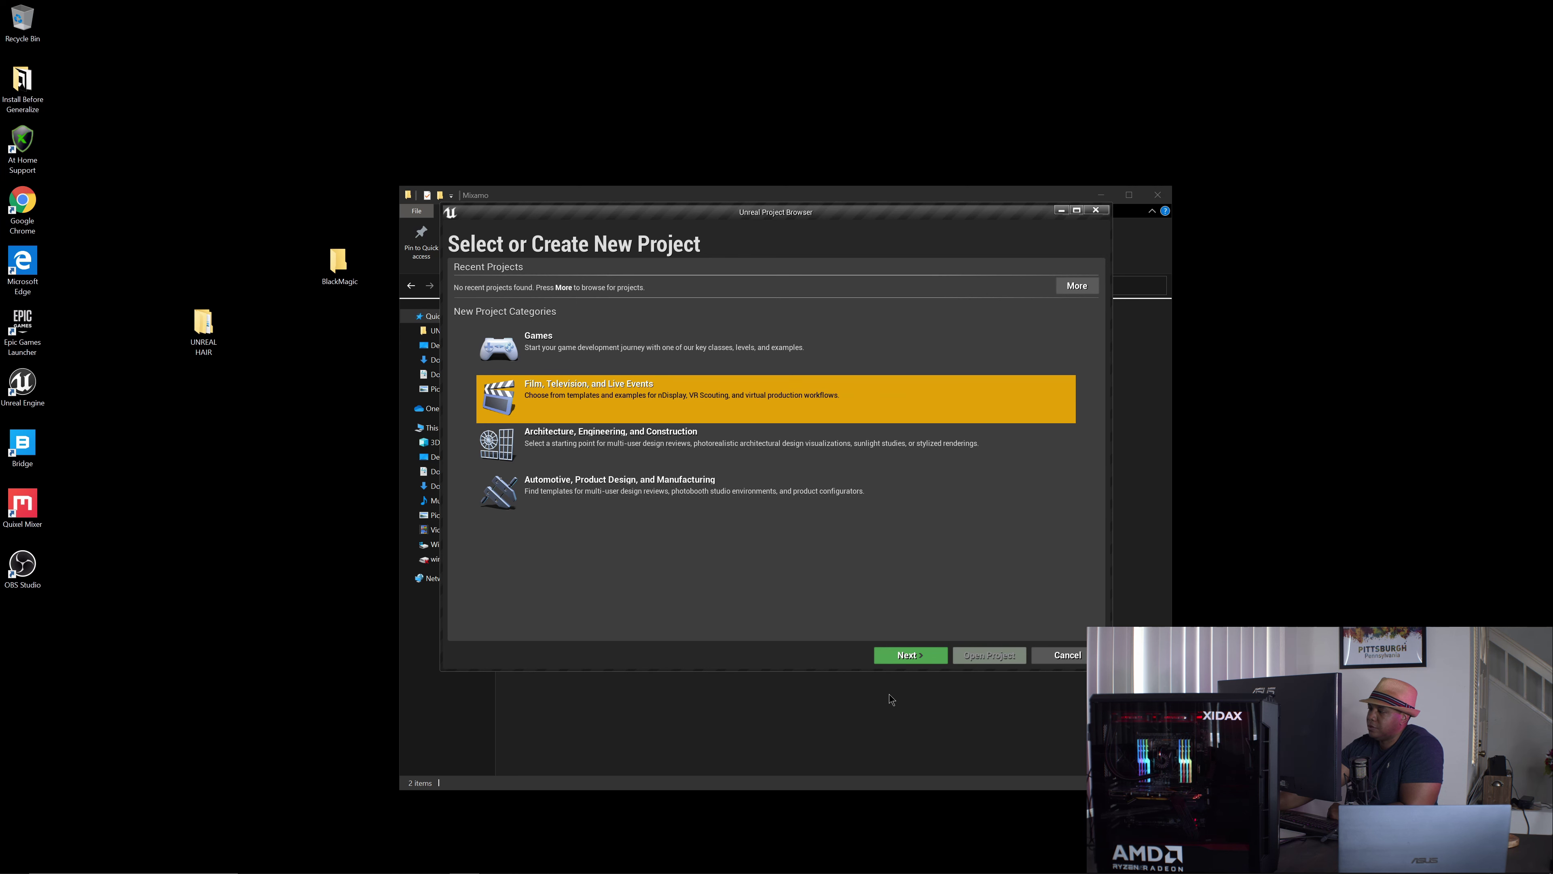
left_click(900, 665)
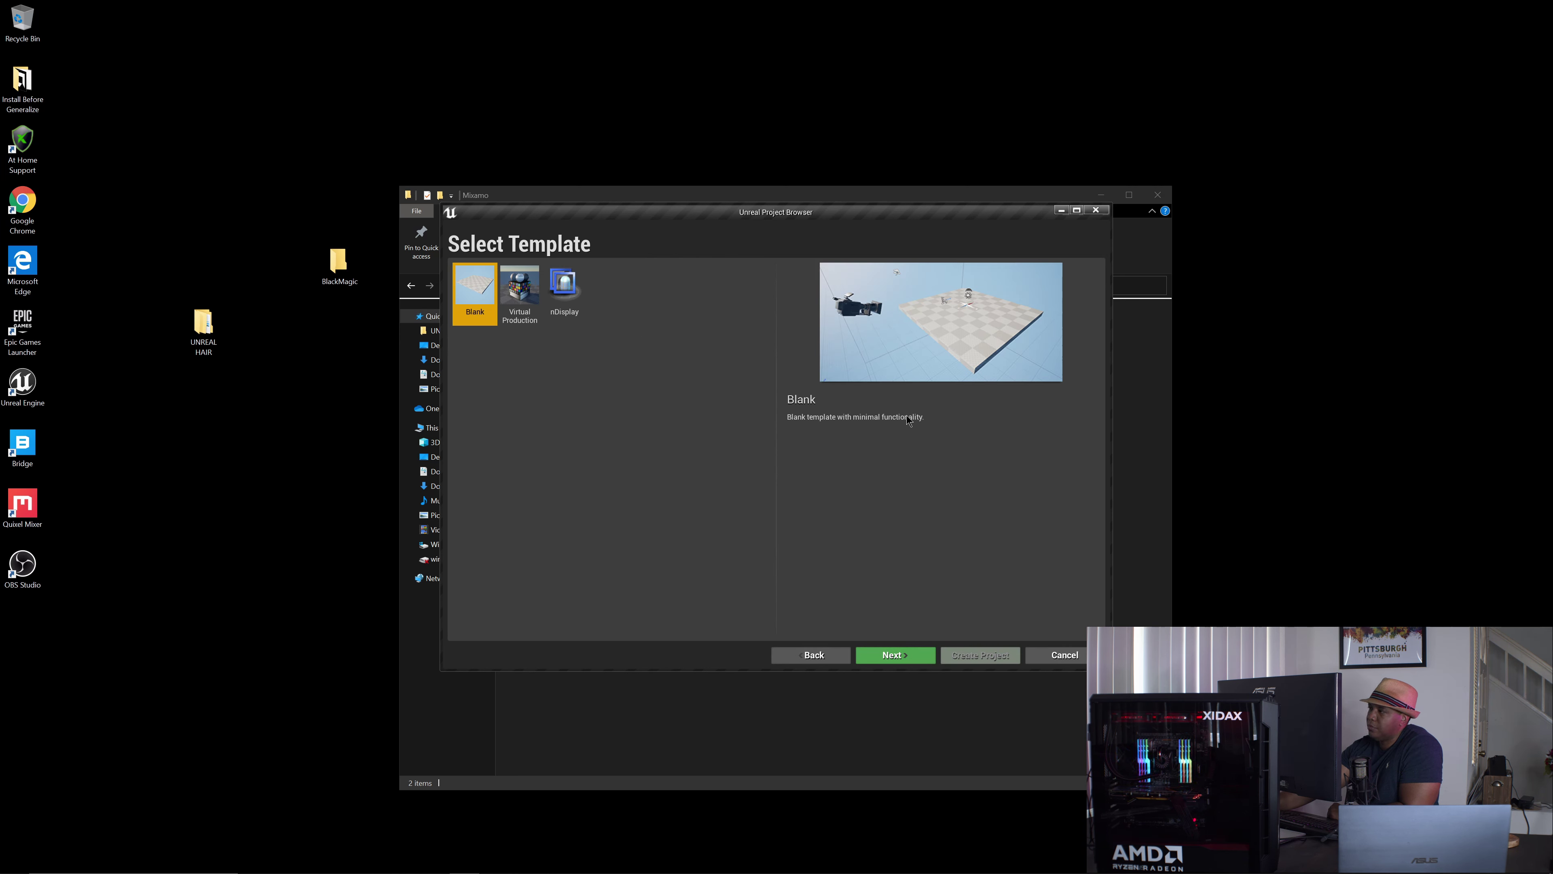
left_click(897, 655)
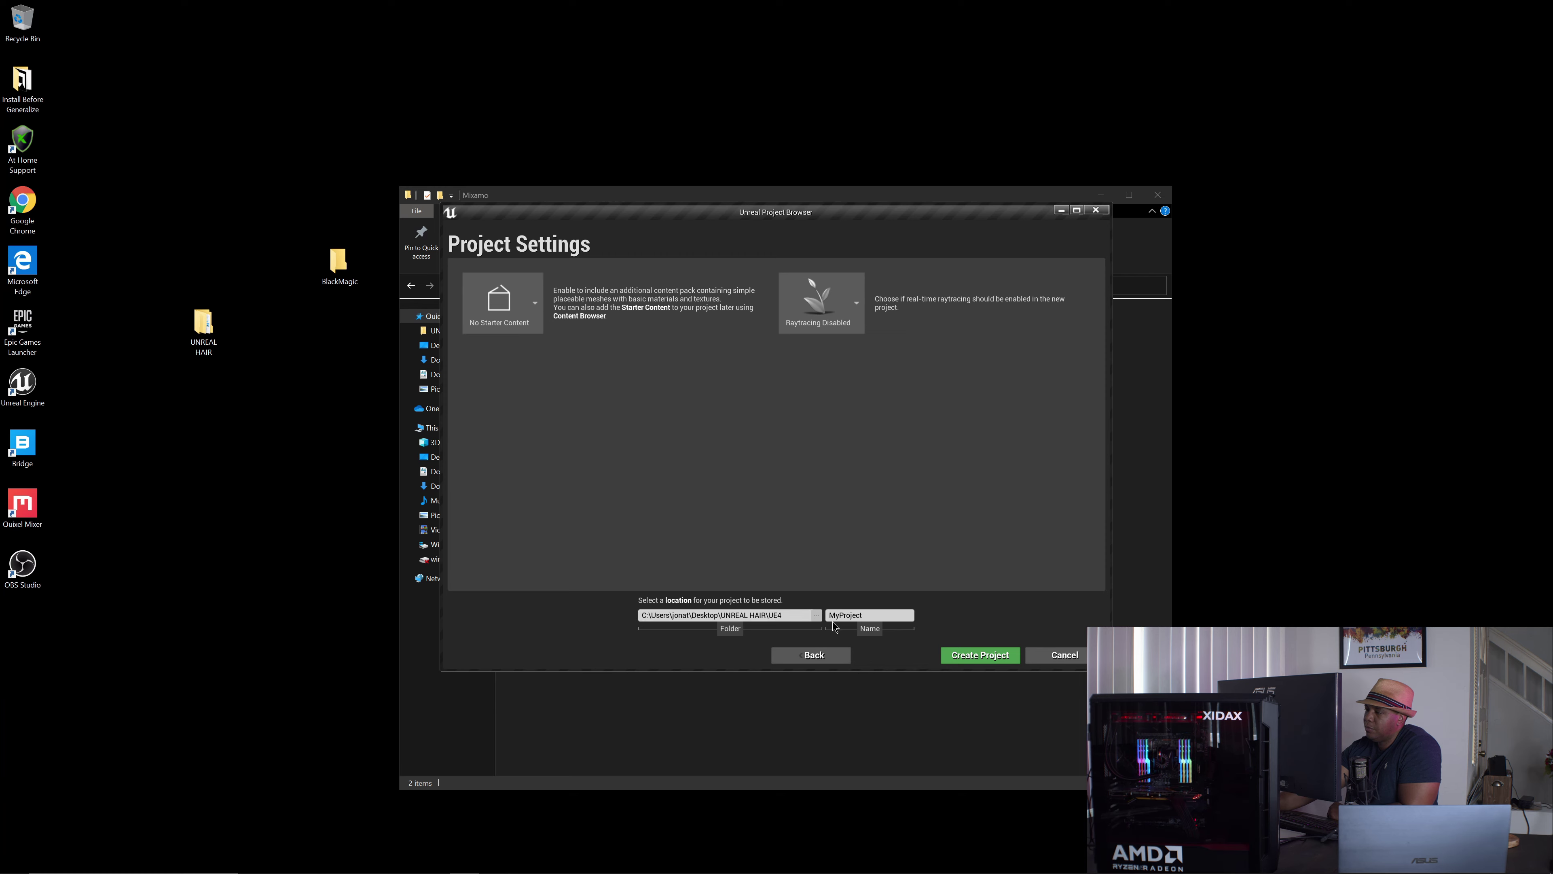
Name the project RunningHair, store it in the UE4 folder inside UNREAL HAIR, and create it.
double_click(876, 617)
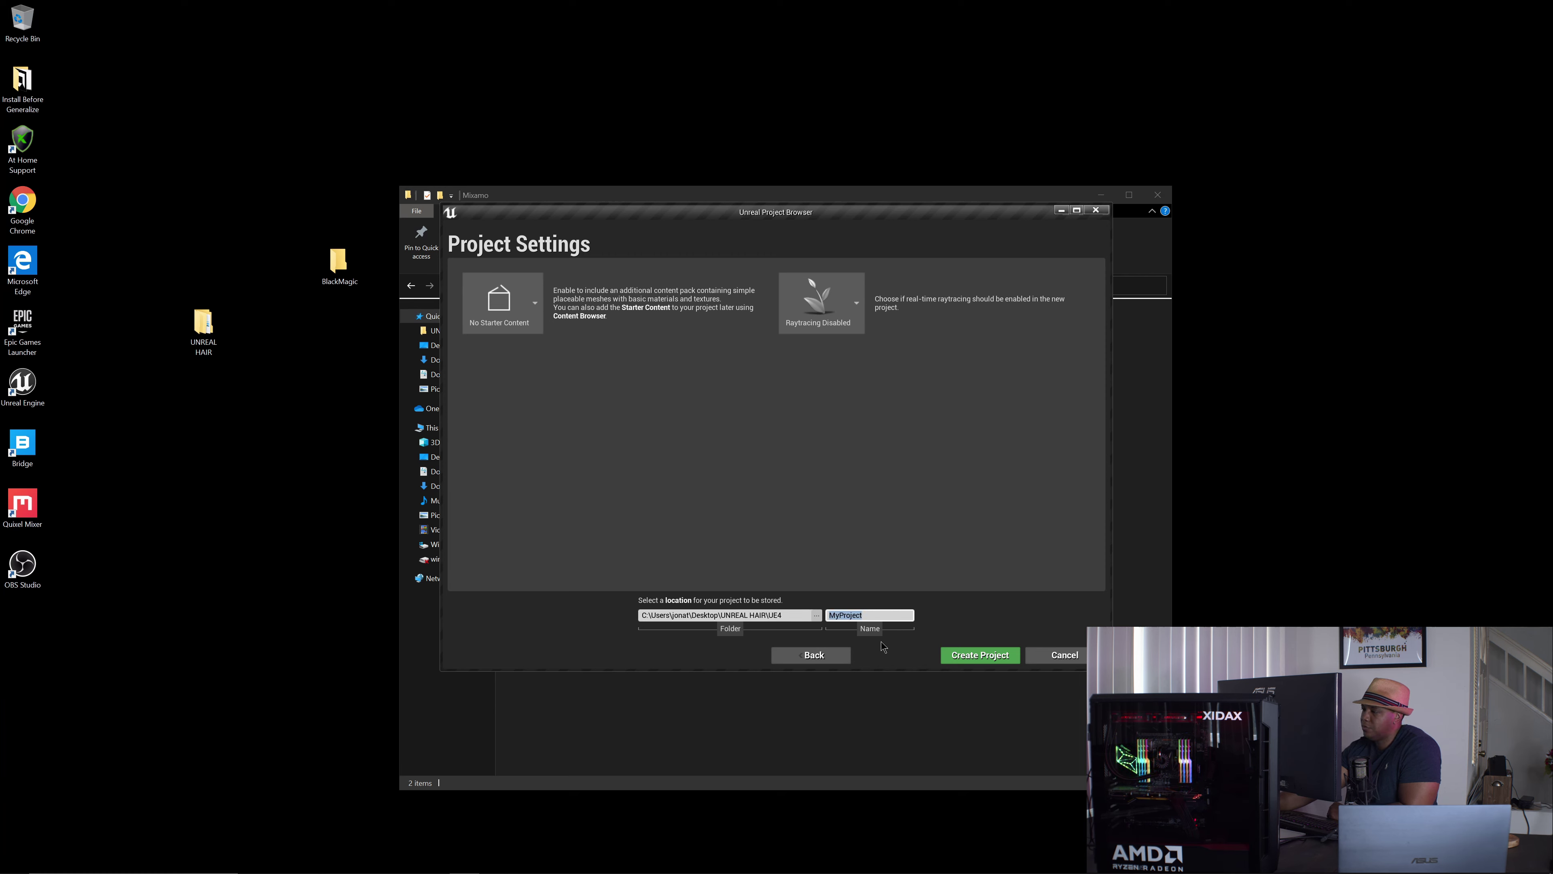
type("Runn")
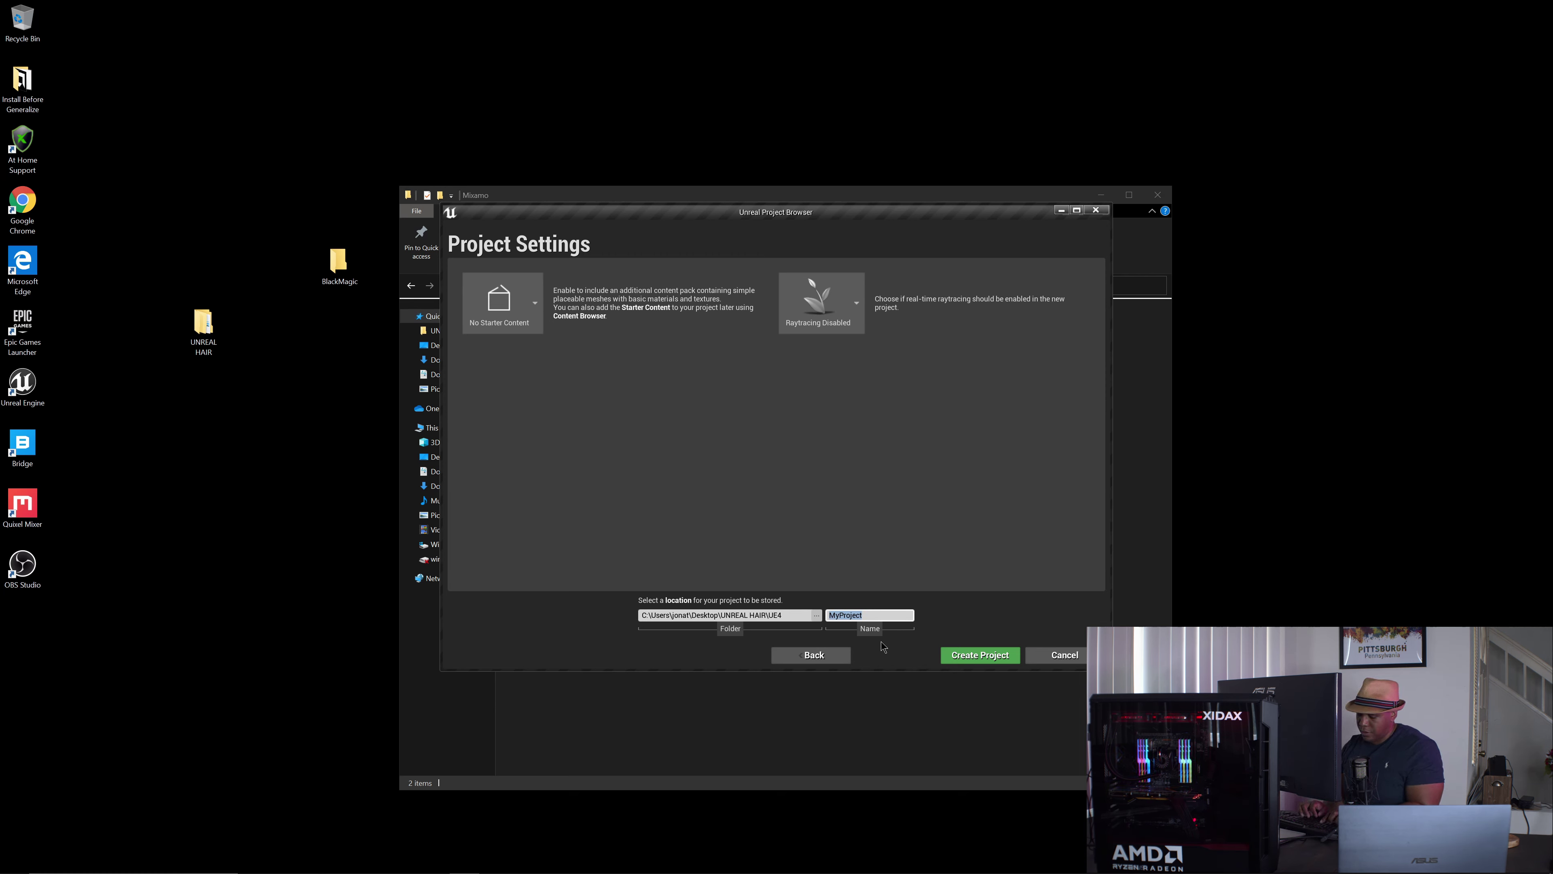
type("ing")
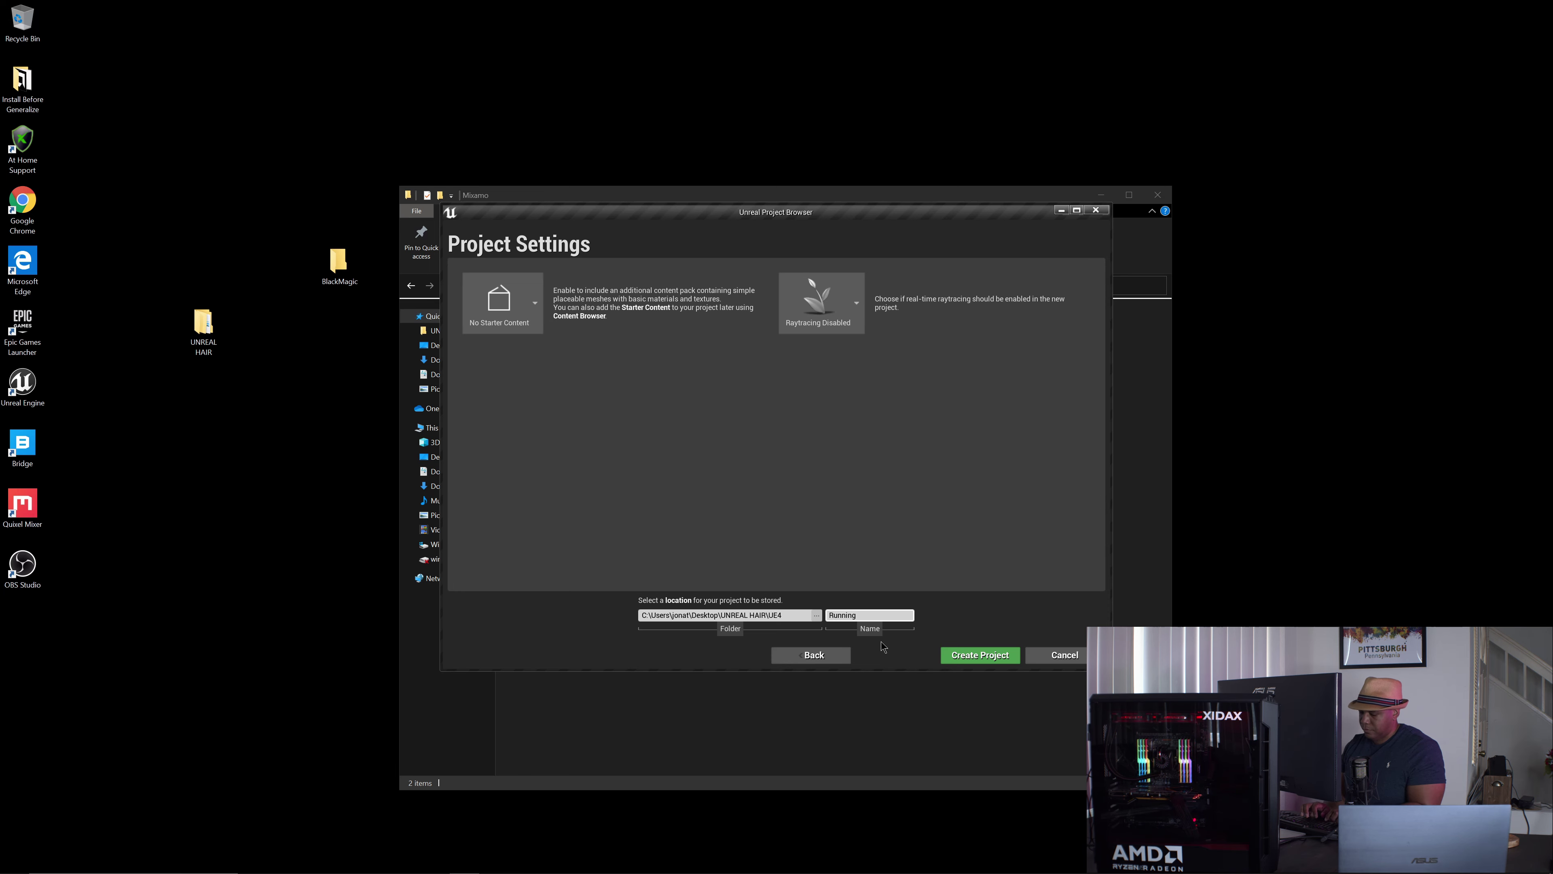
type("Hair")
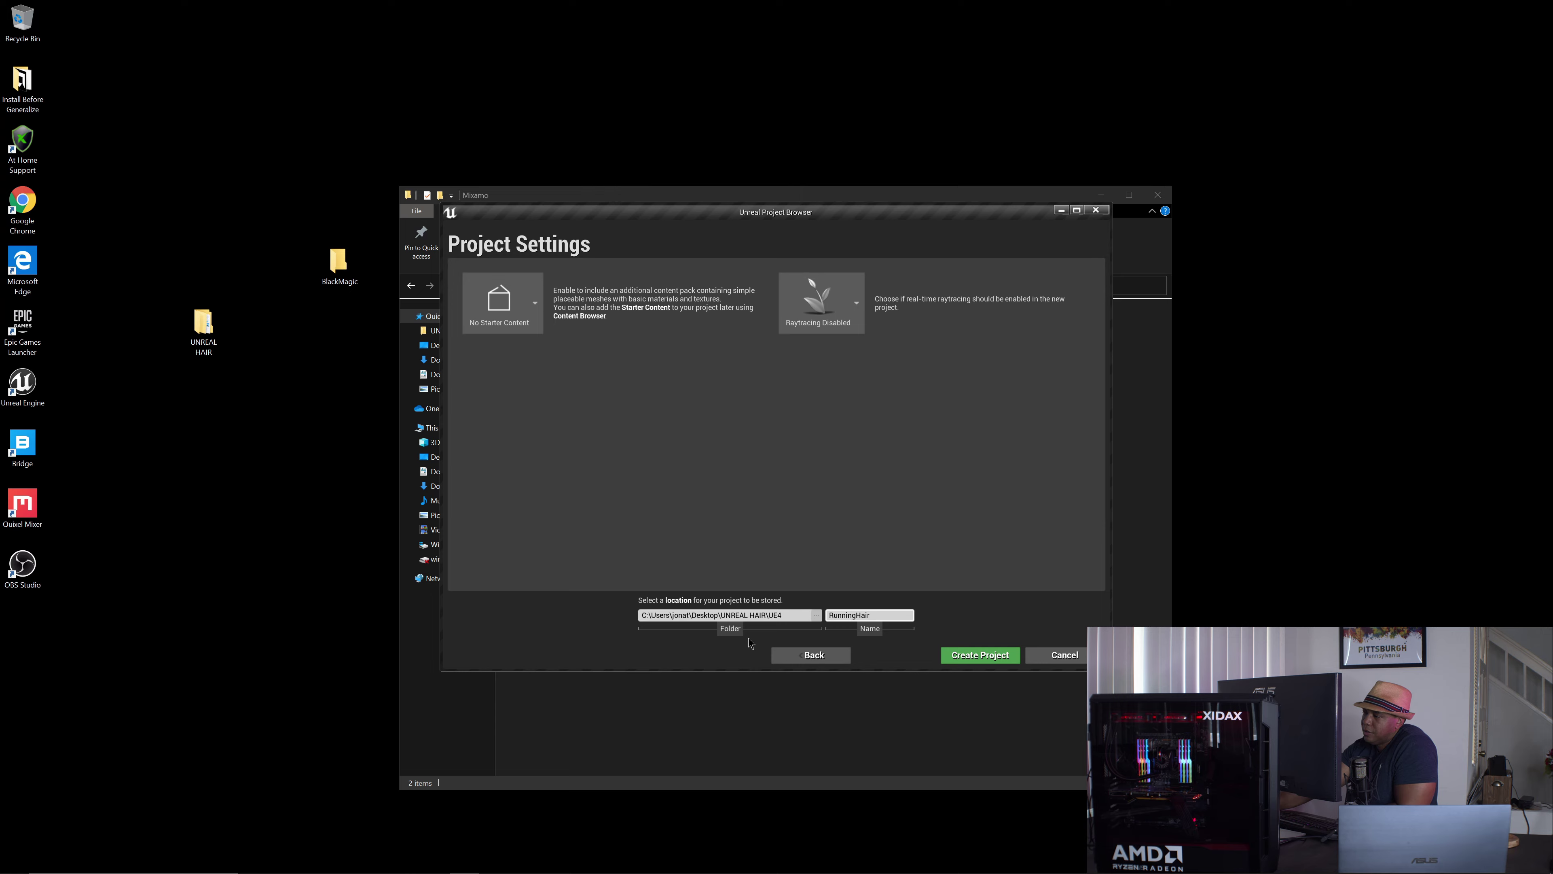
left_click(816, 615)
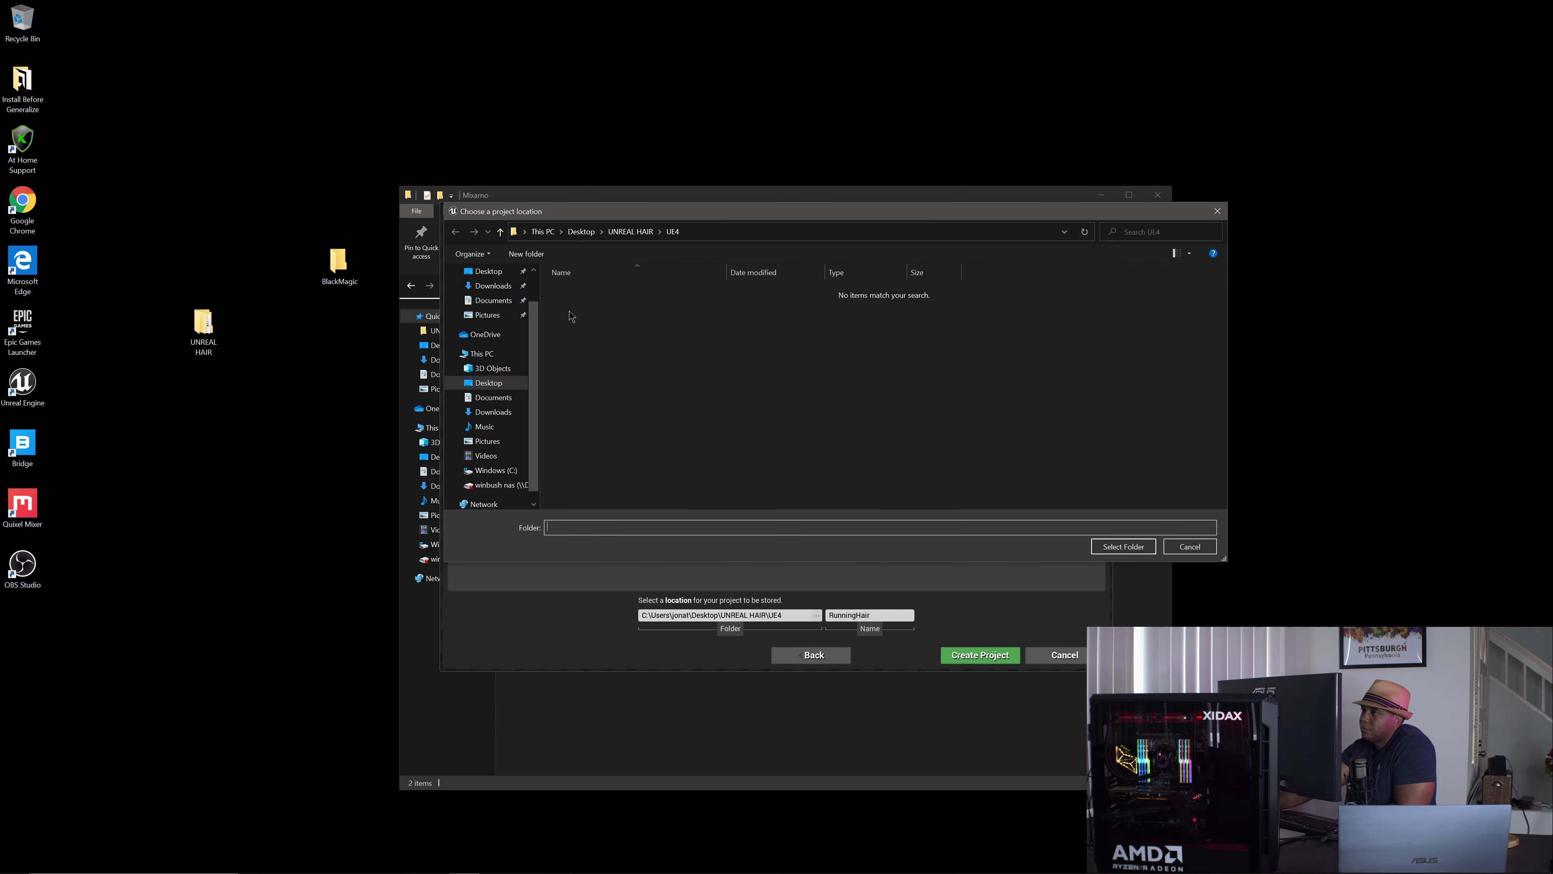
left_click(1123, 546)
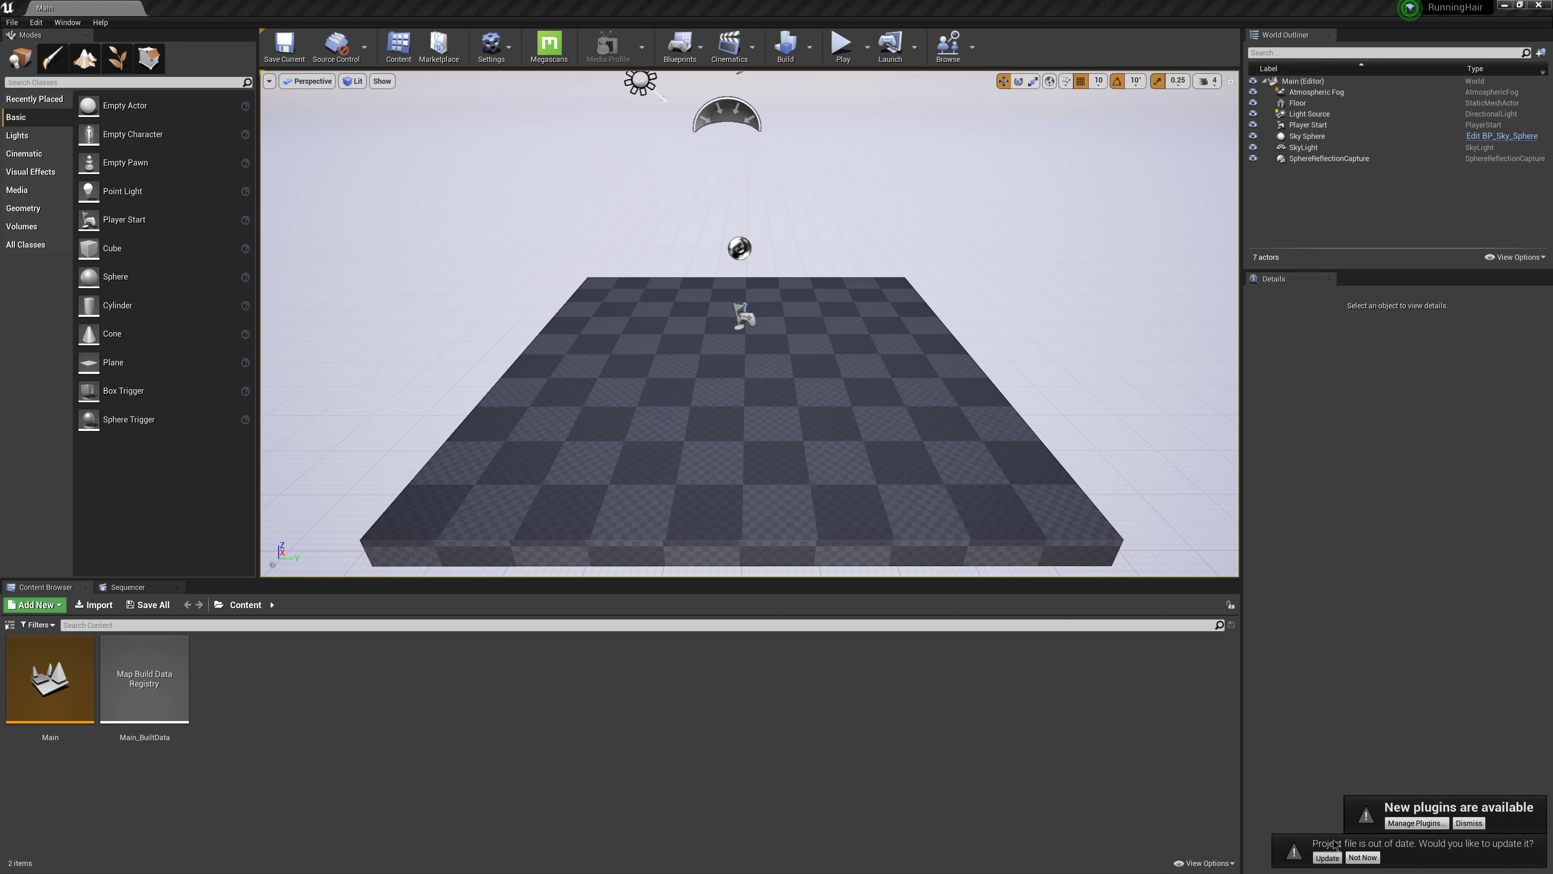
Update the out-of-date project file and open the plugin manager from the new plugins notification.
left_click(1326, 858)
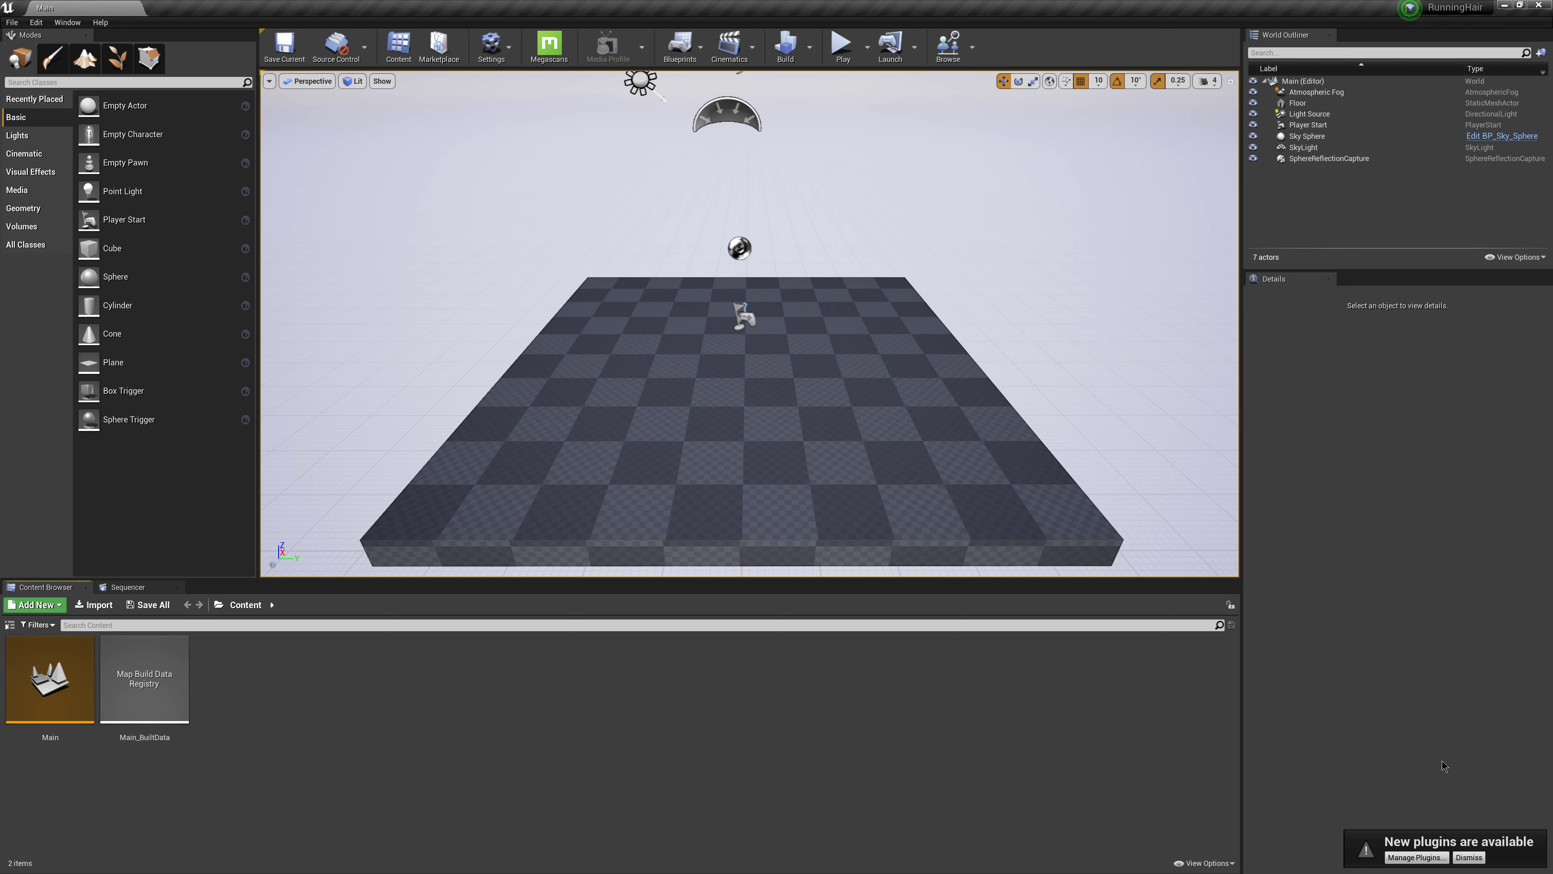
left_click(1416, 856)
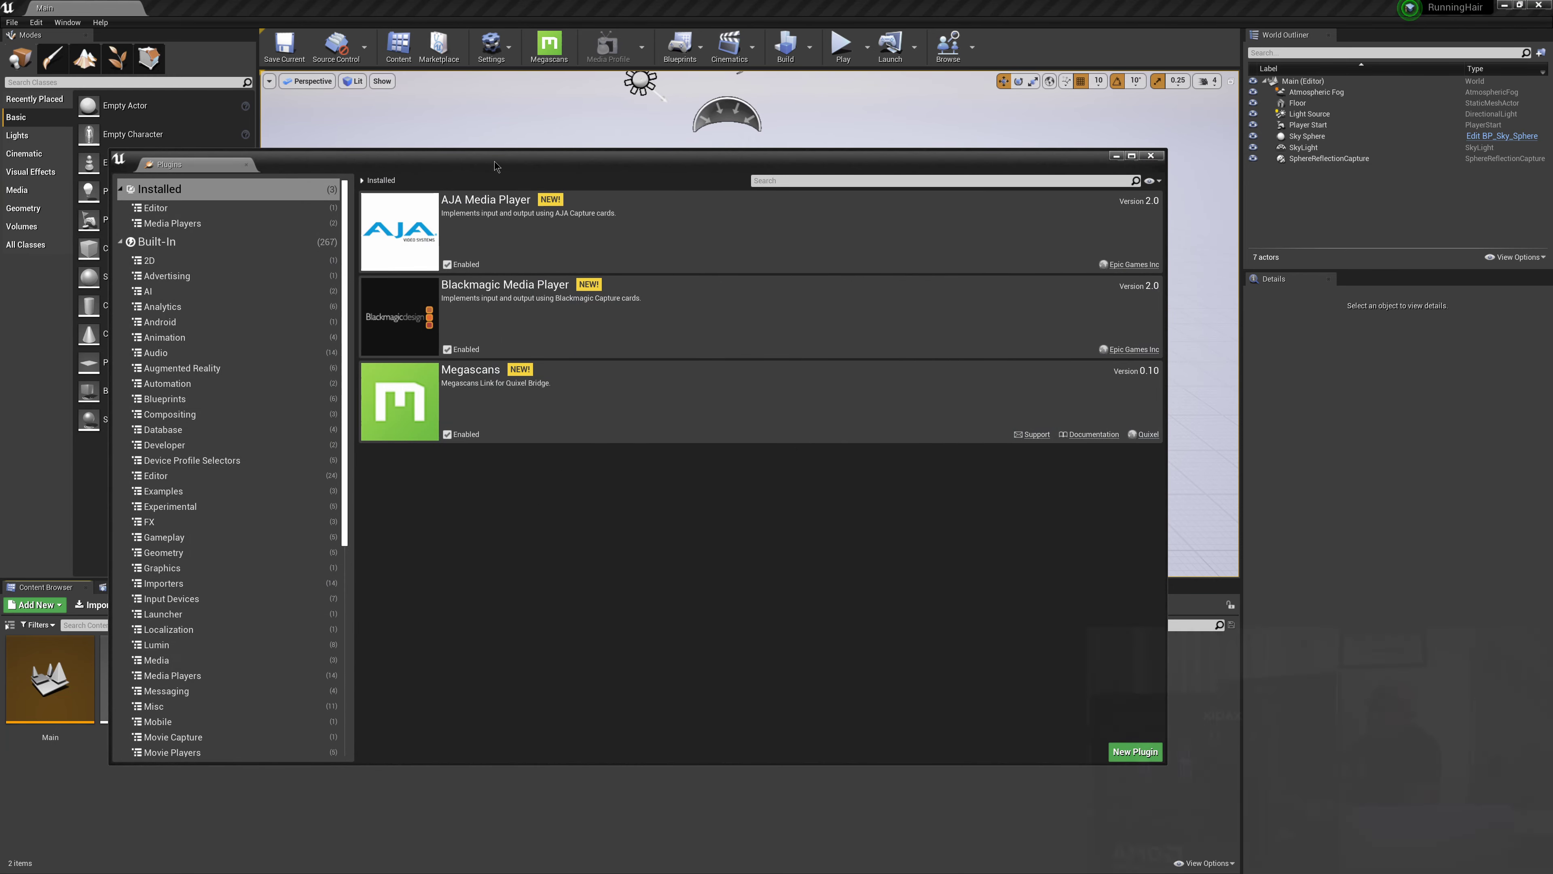
left_click_drag(494, 161, 537, 229)
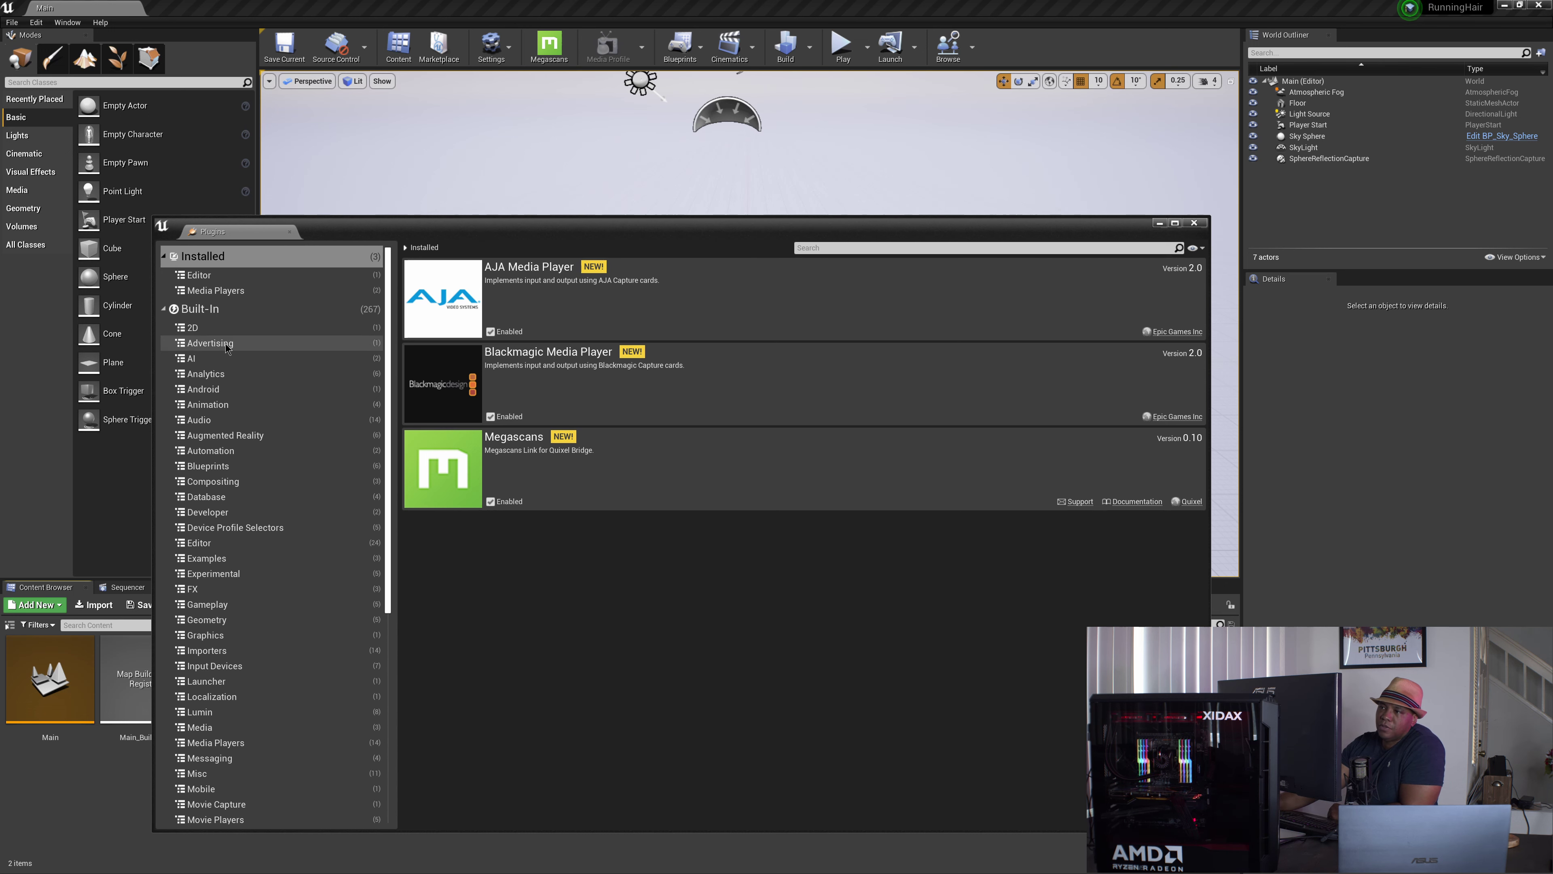
Search the built-in plugins for groom and enable both Alembic Groom Importer and Groom, accepting their beta status.
left_click(202, 309)
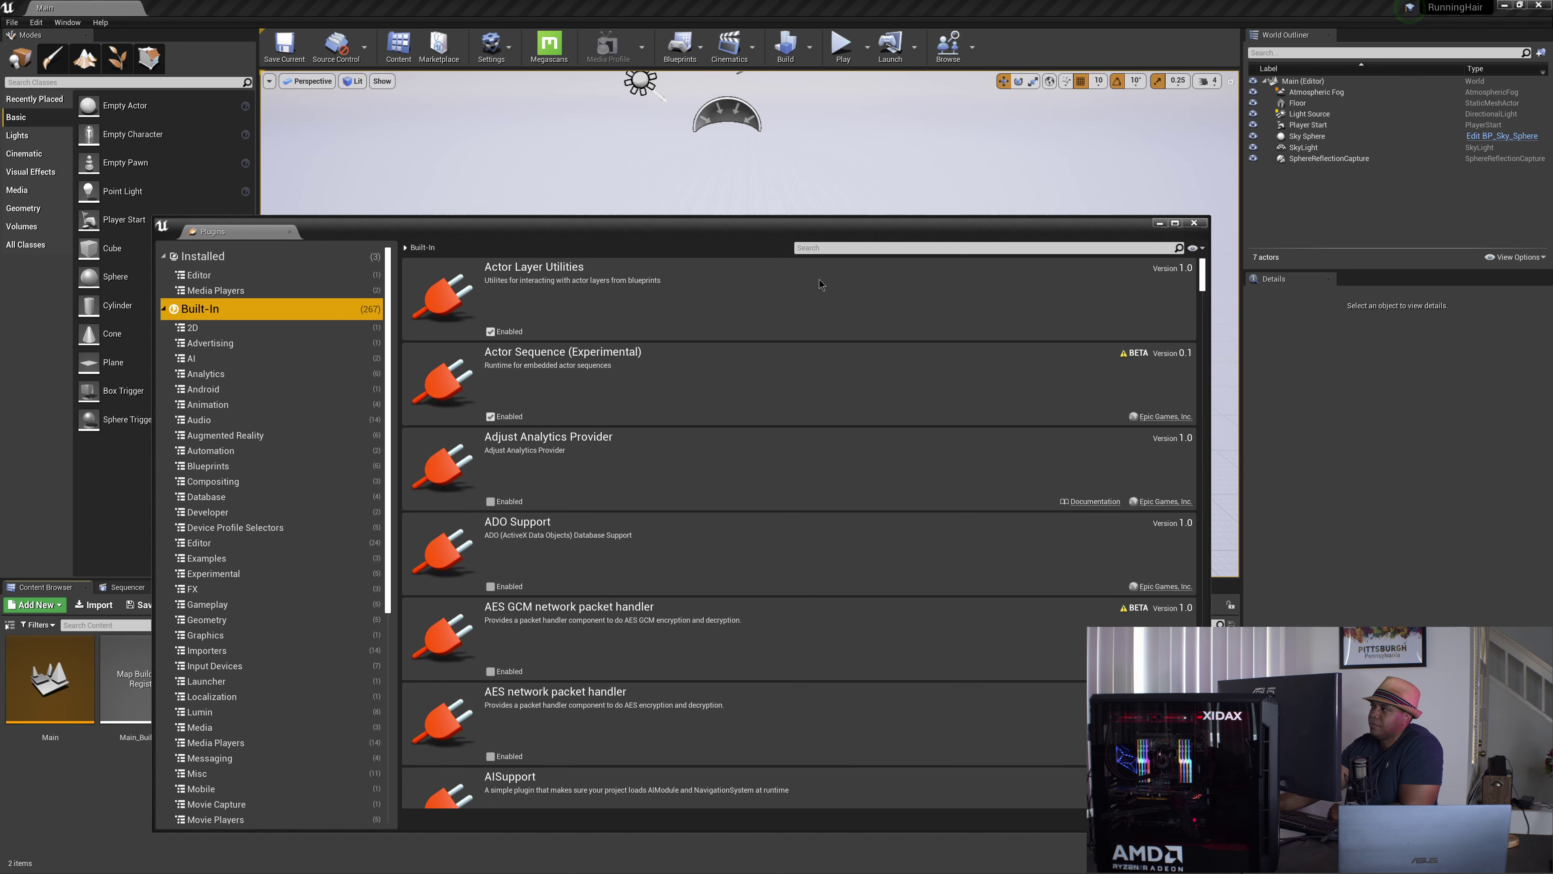
left_click(819, 248)
type("g")
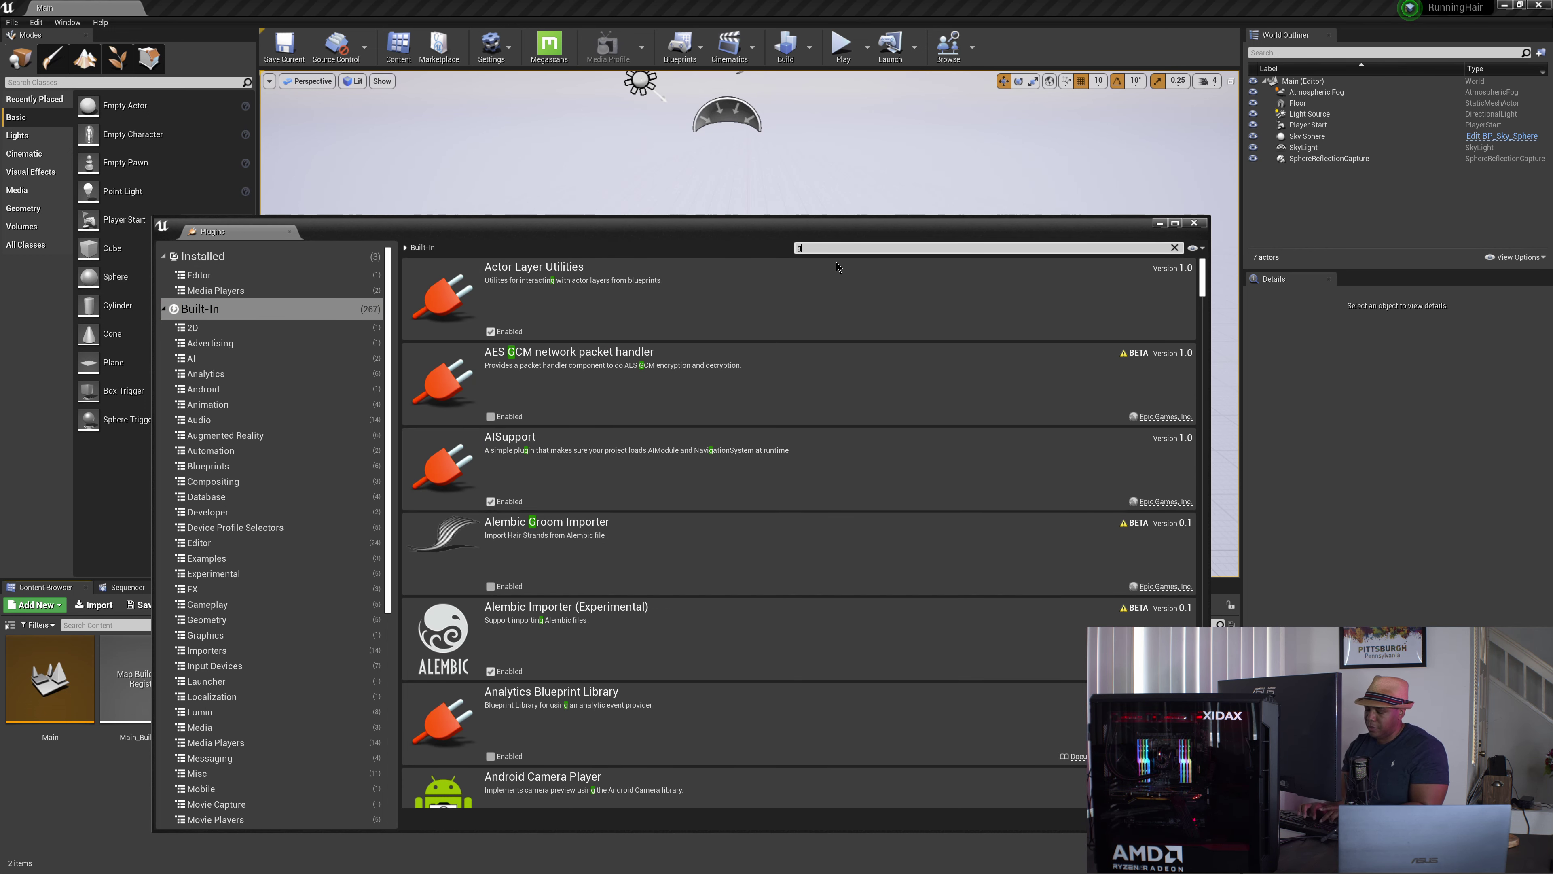
type("room")
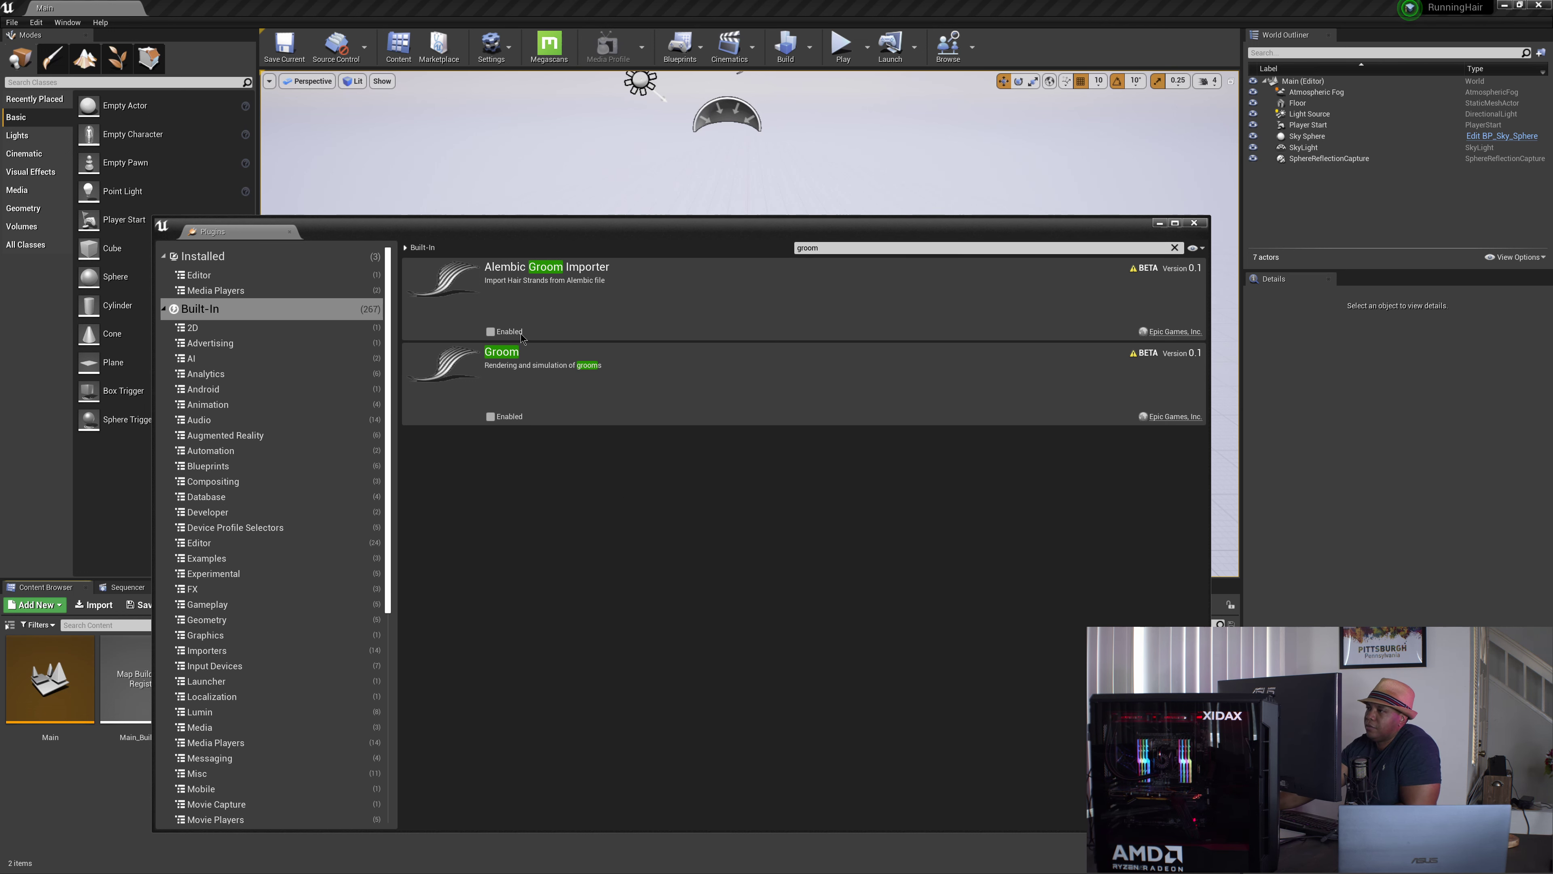
left_click(493, 332)
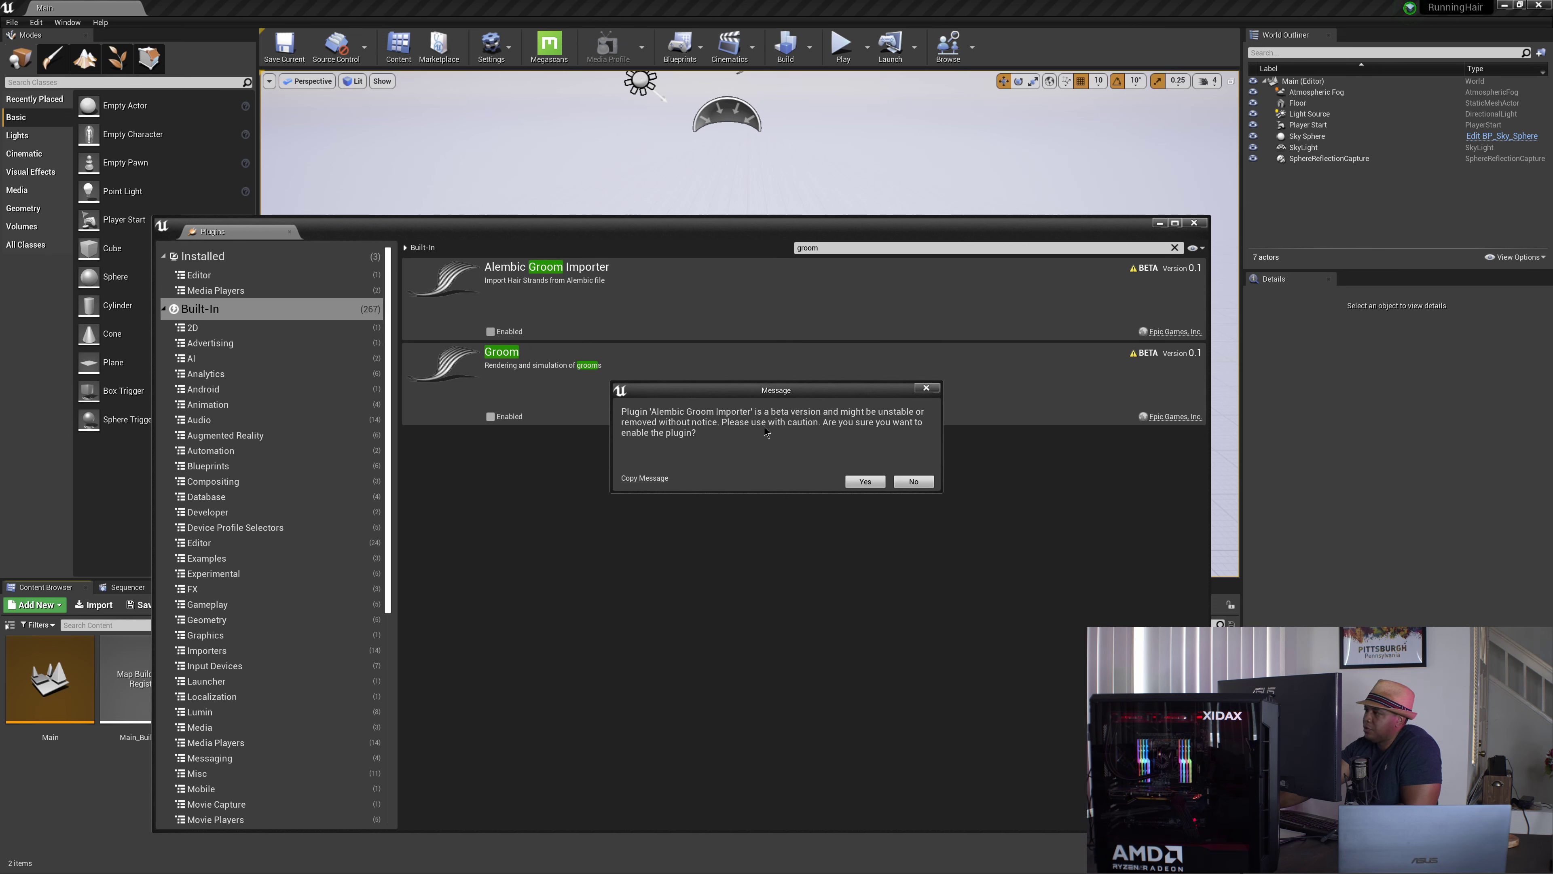
left_click(870, 482)
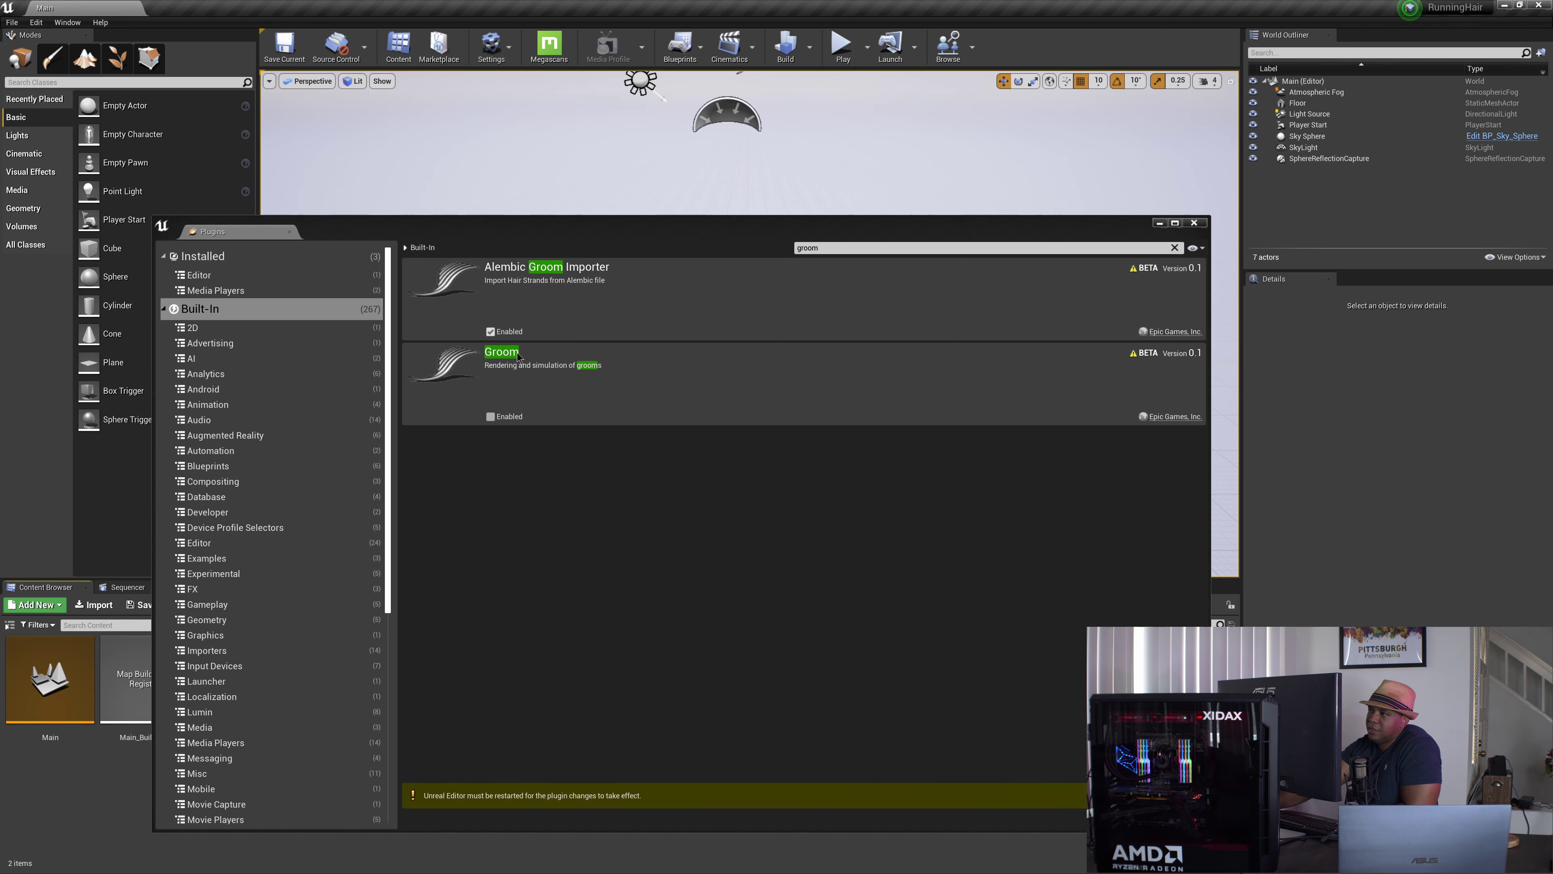
left_click(501, 416)
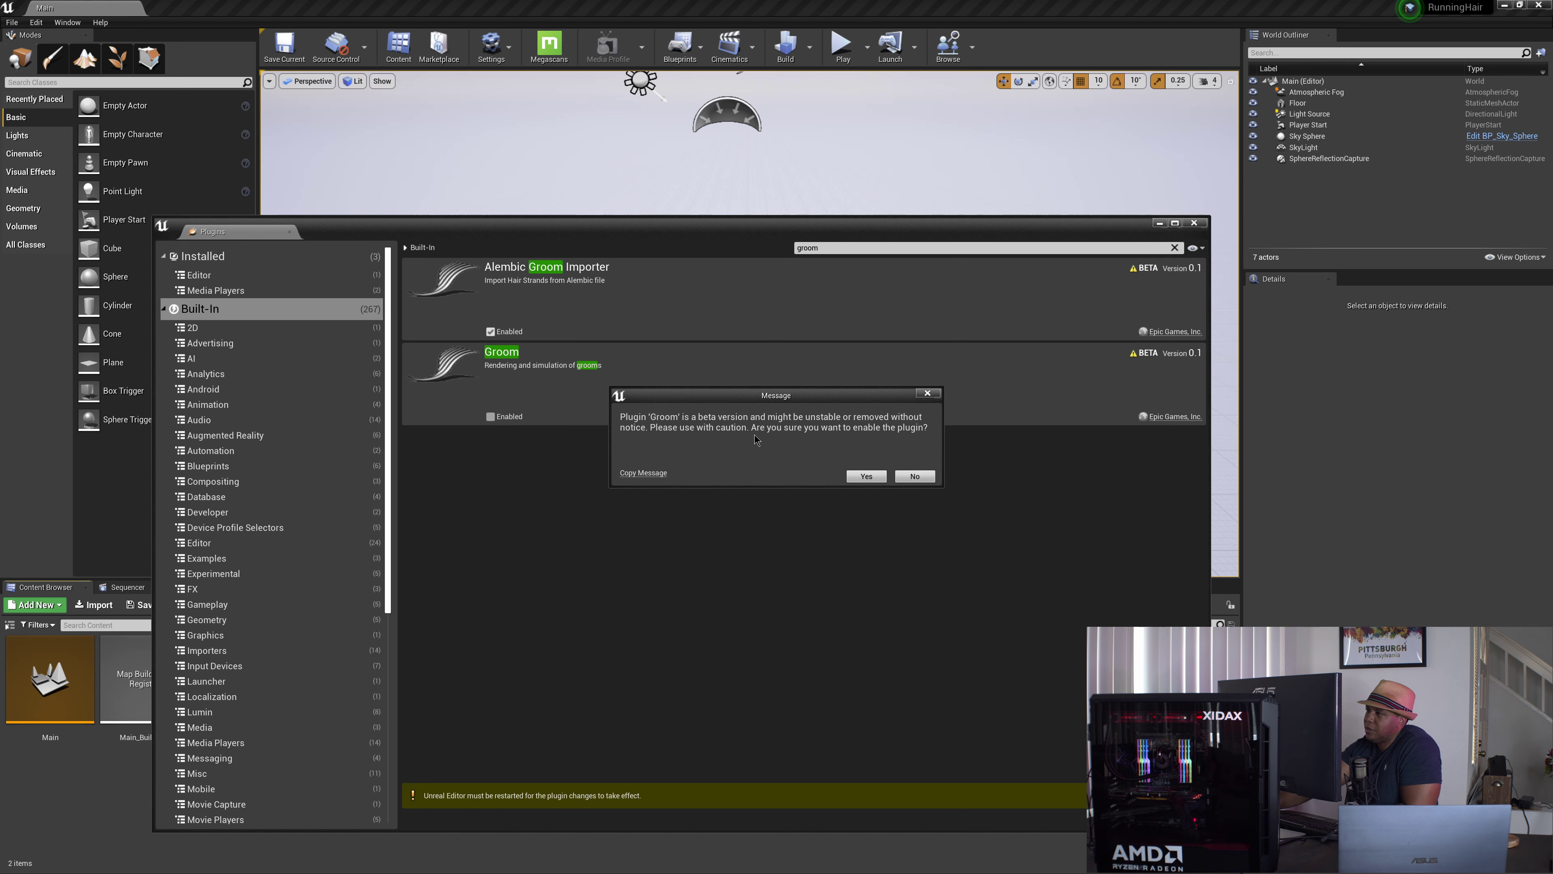
left_click(867, 477)
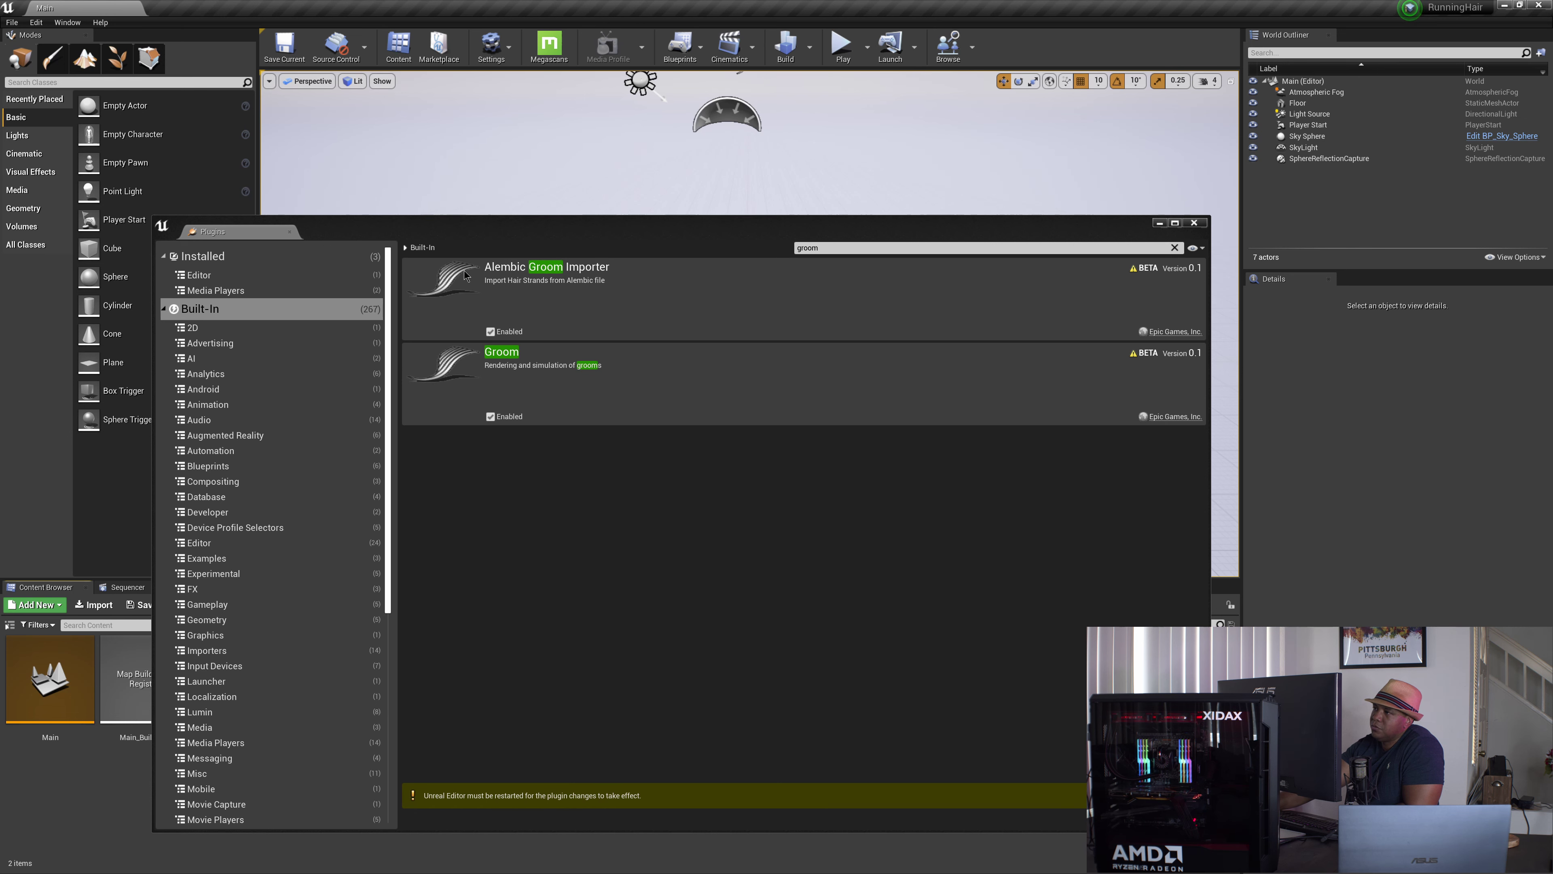
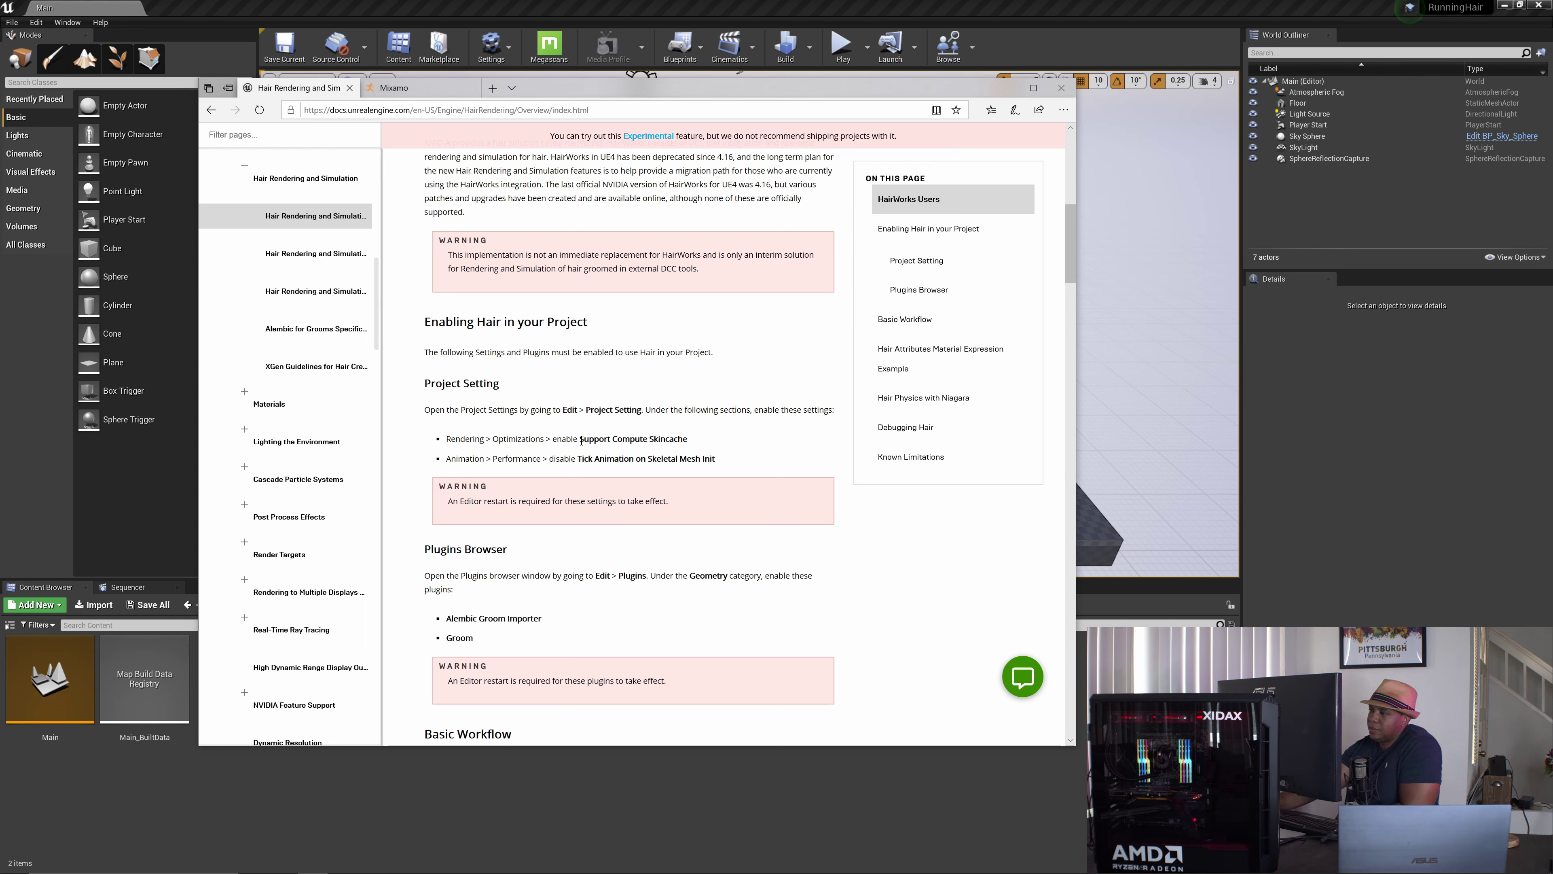
In the browser's Unreal Engine hair rendering documentation, copy the setting name Support Compute Skincache.
left_click_drag(579, 439, 659, 451)
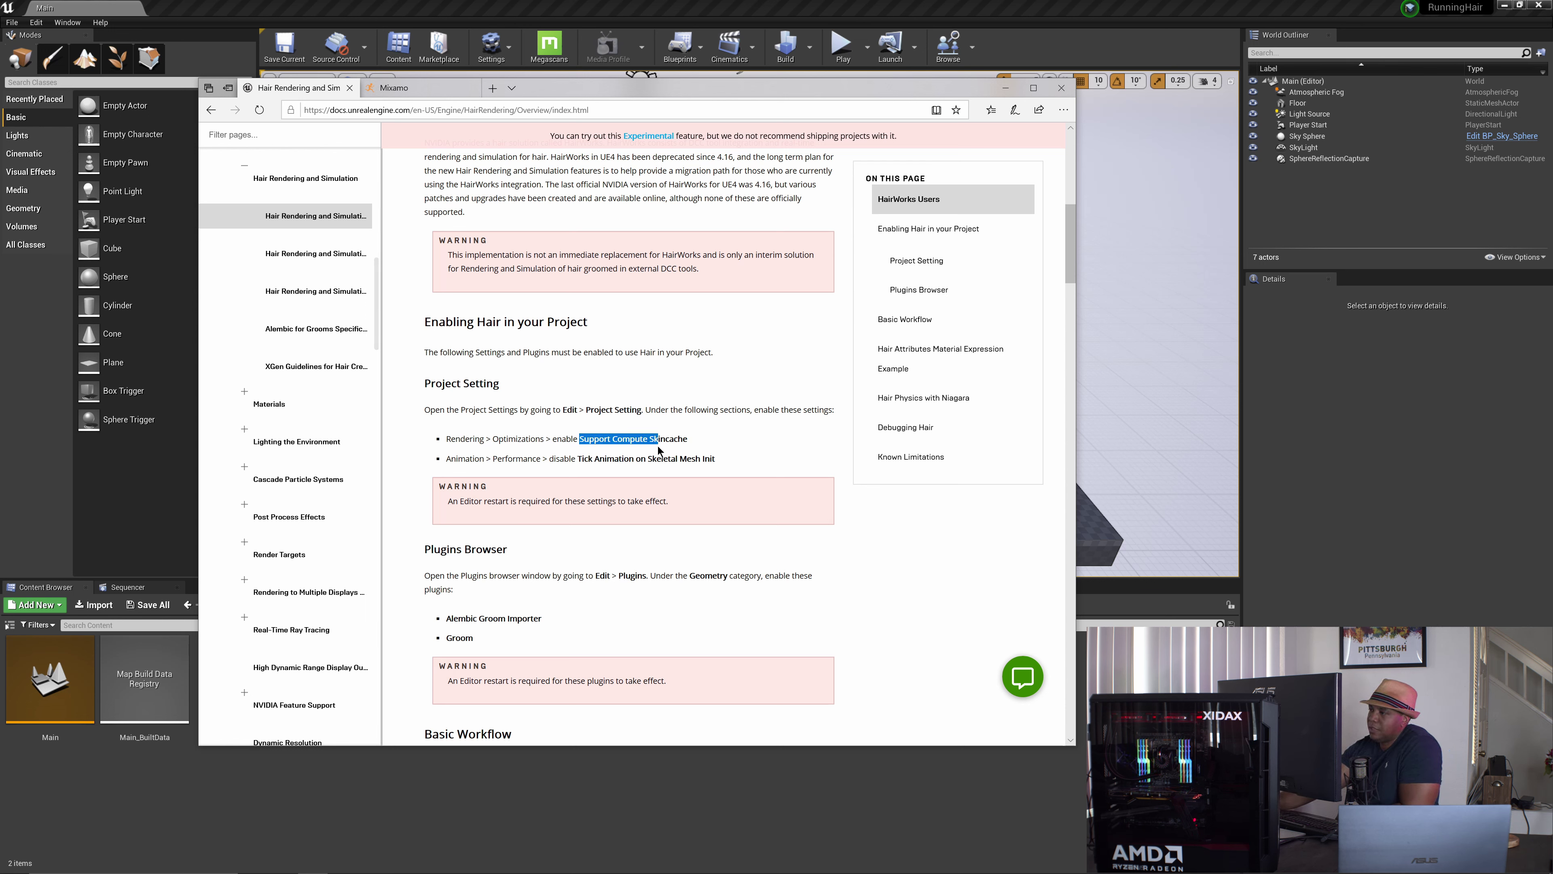
right_click(686, 443)
left_click(711, 449)
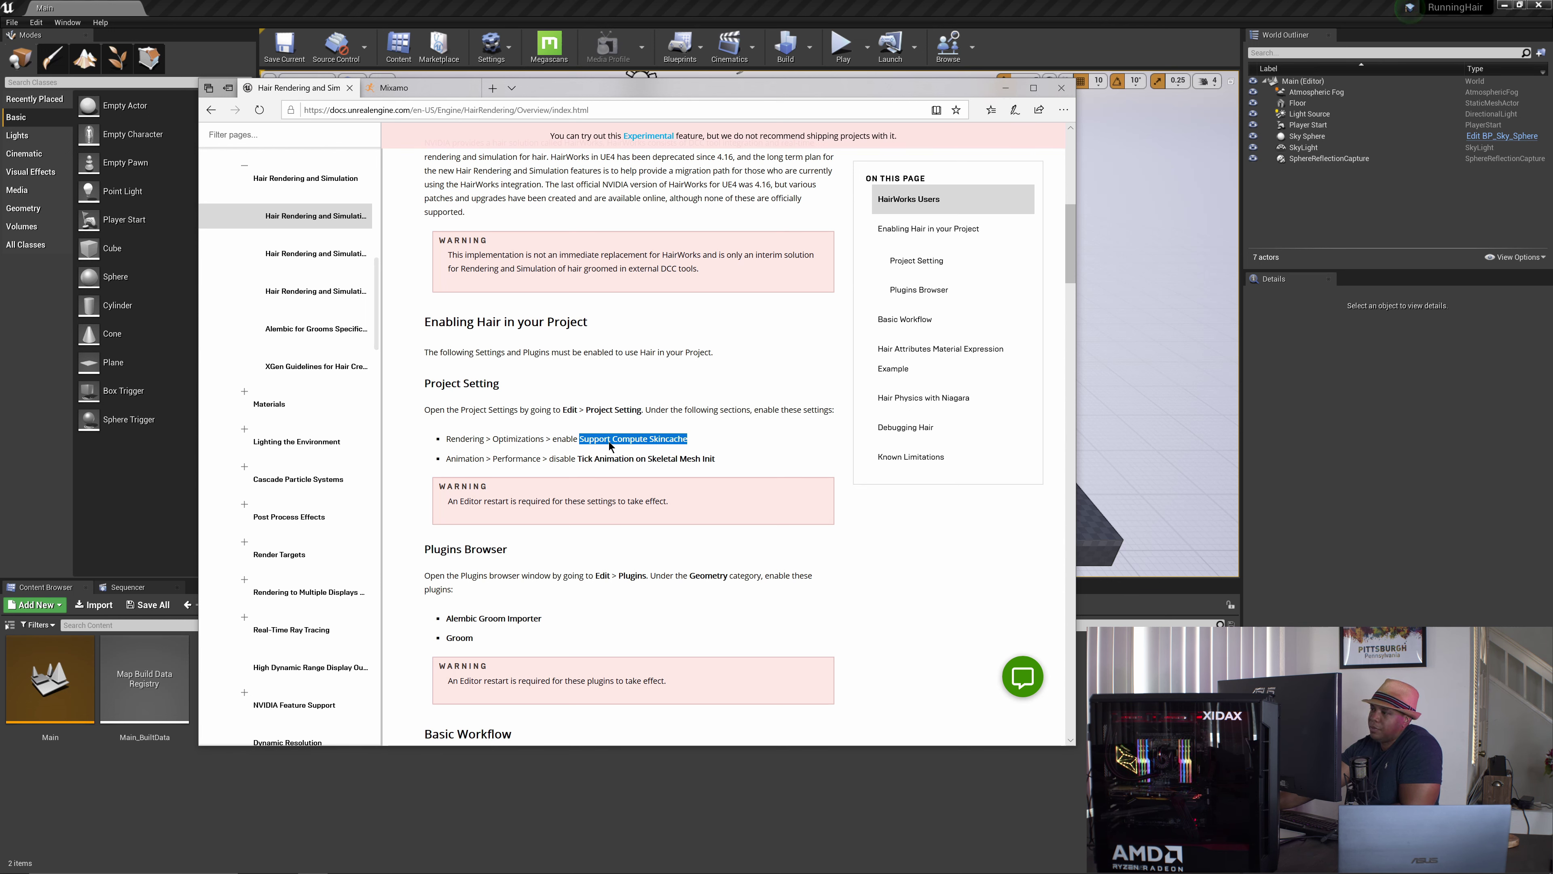
Return to the Unreal Editor, search the project settings for the copied name Support Compute Skincache, and enable that option.
right_click(621, 442)
left_click(642, 452)
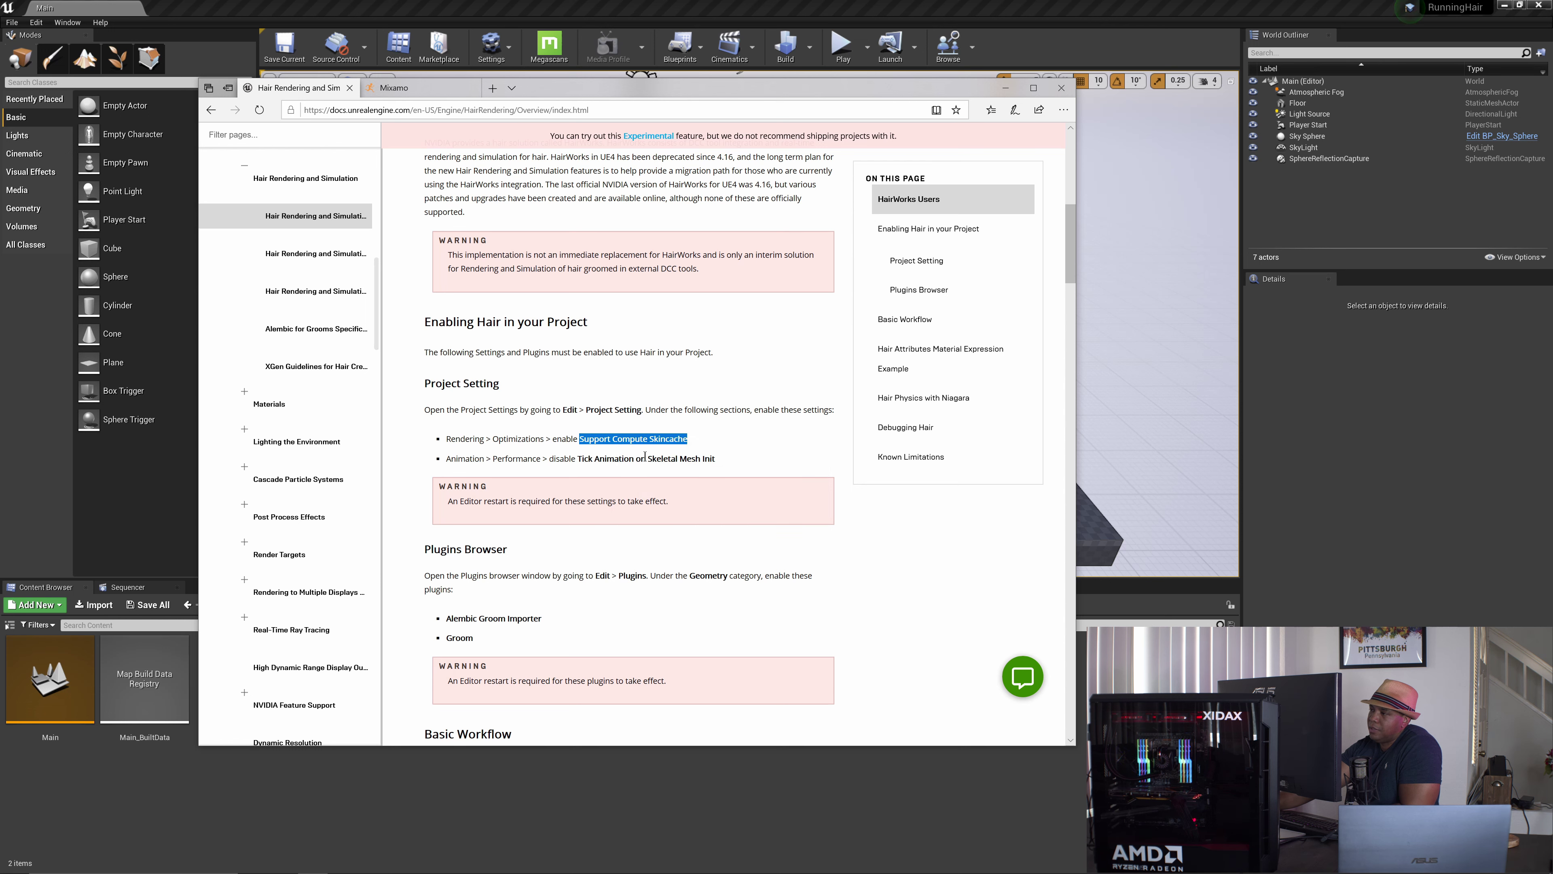
left_click(570, 16)
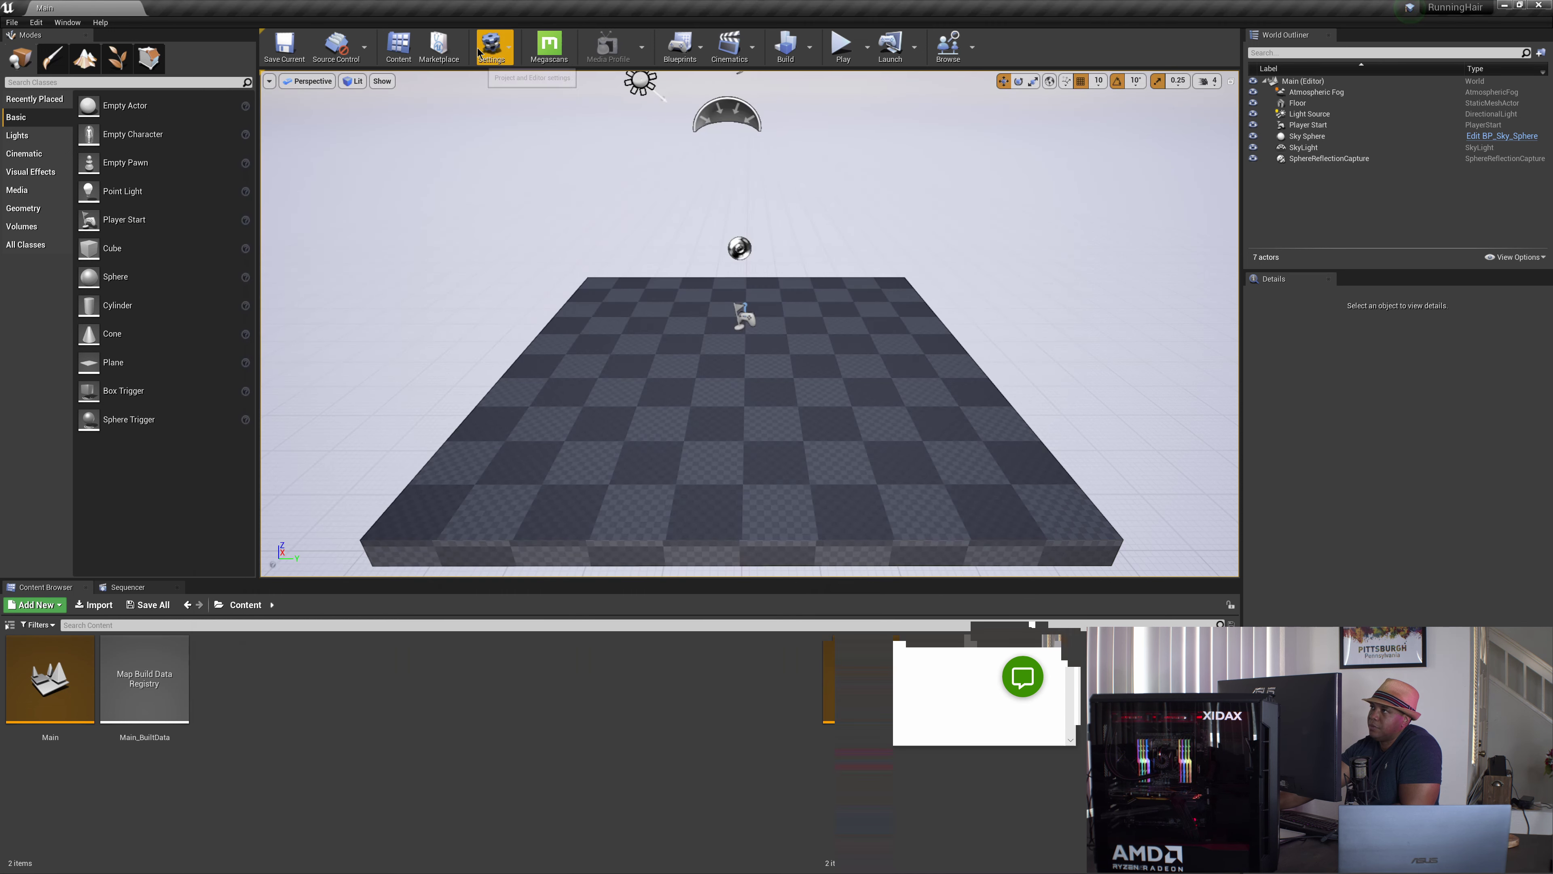
left_click(499, 45)
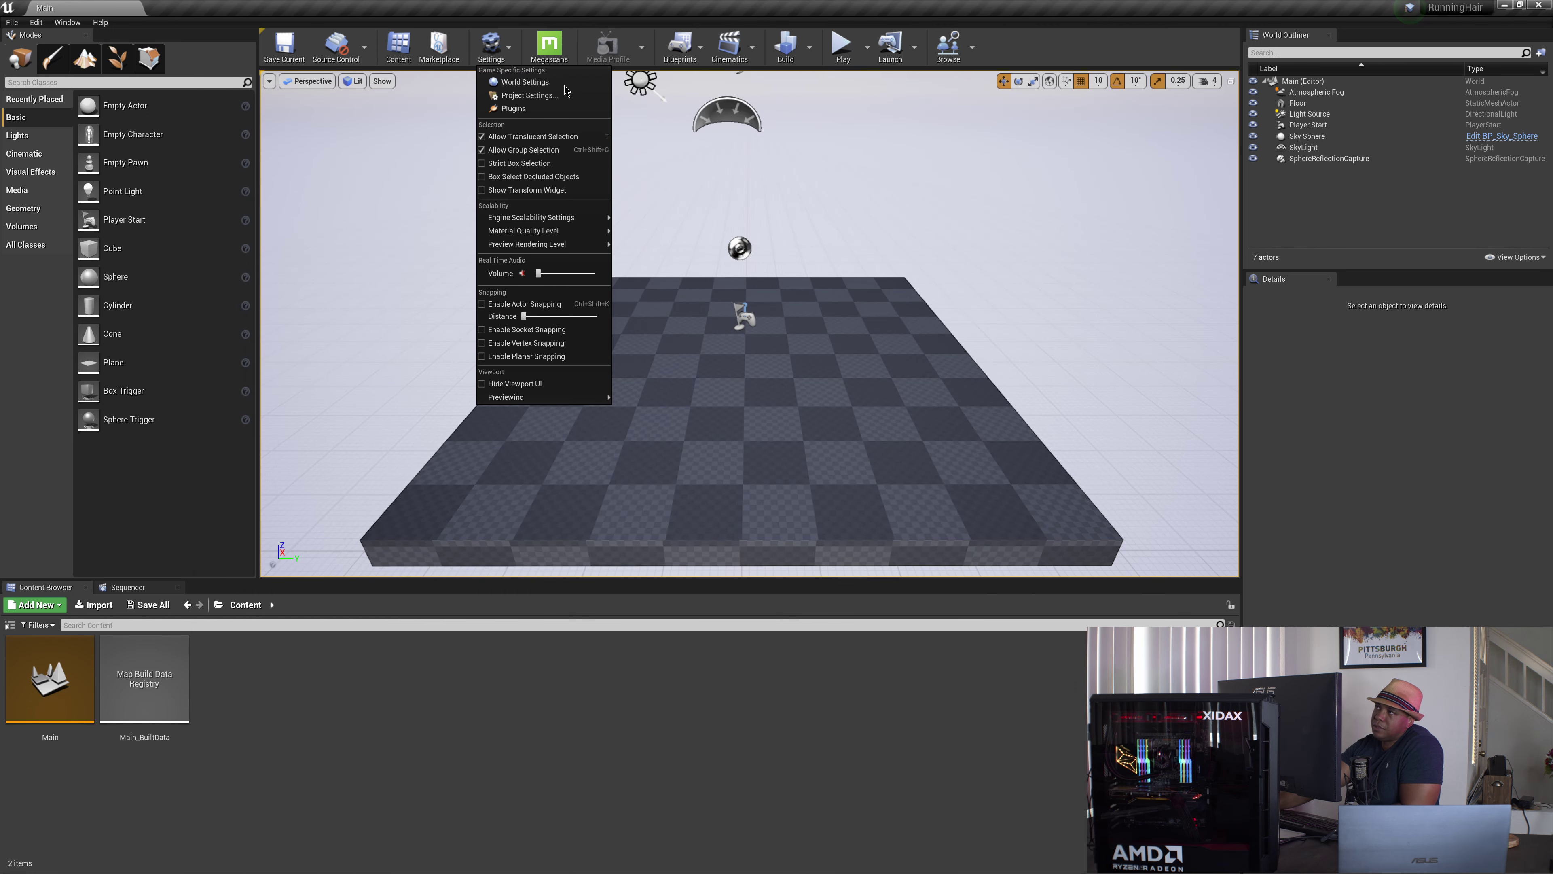
left_click(529, 102)
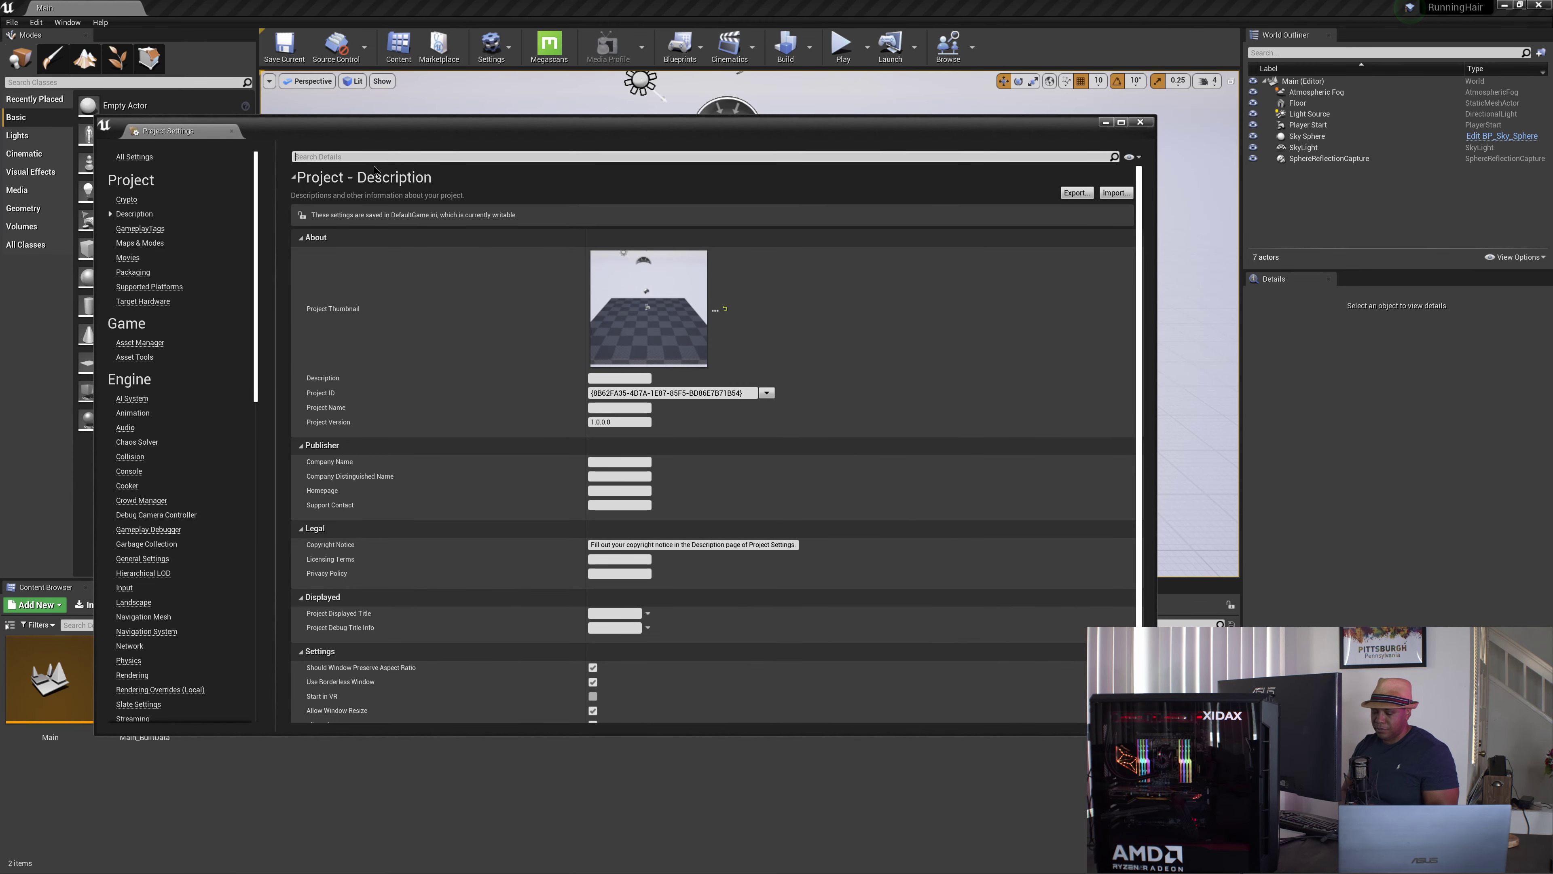
key("ctrl+v")
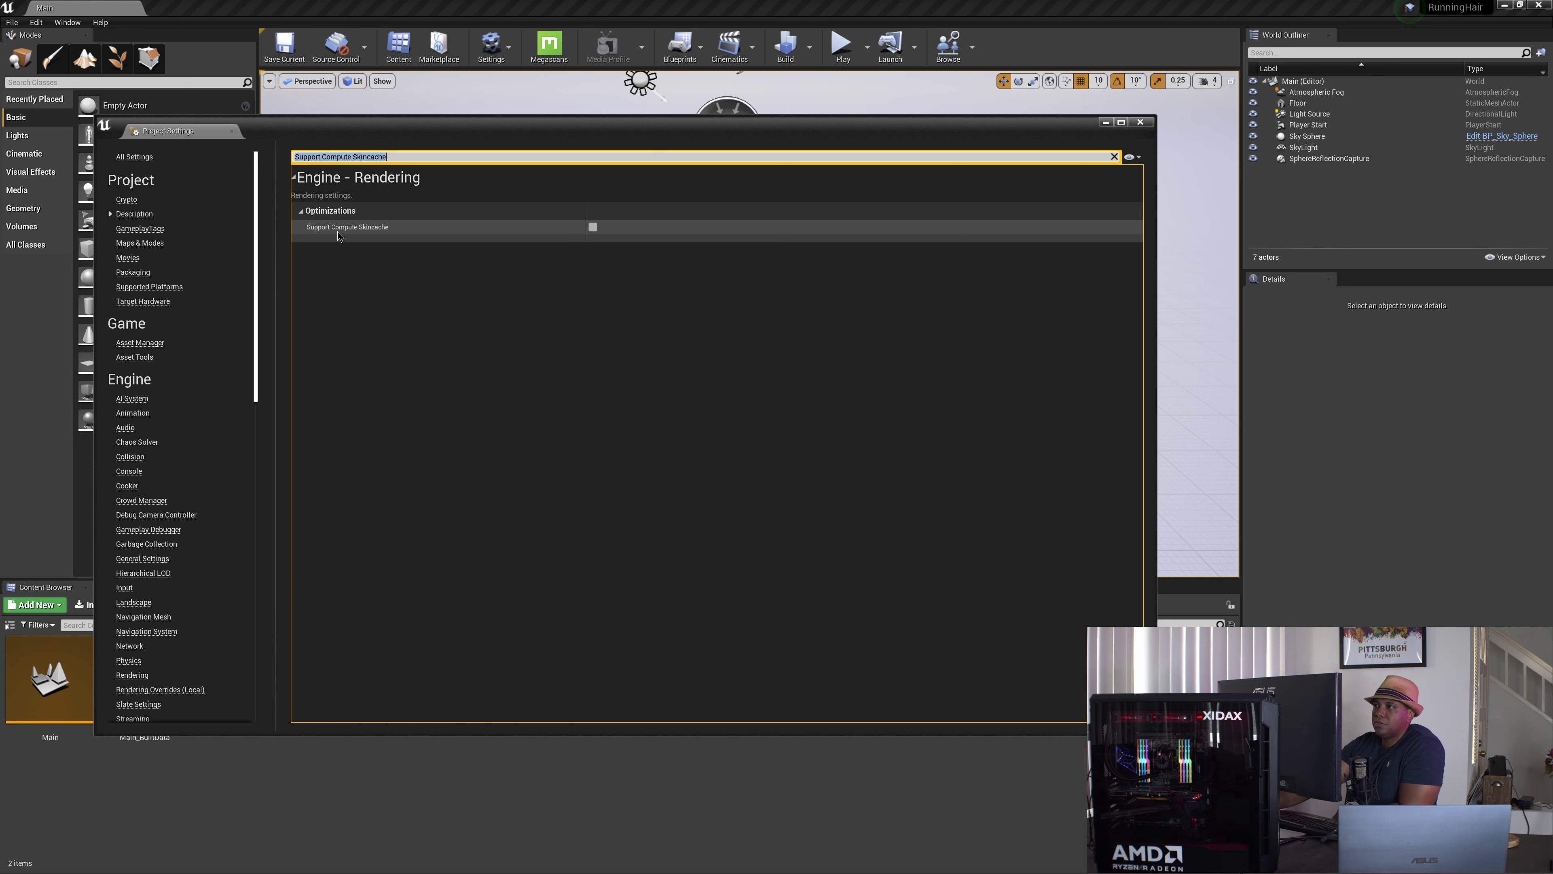
mouse_move(363, 230)
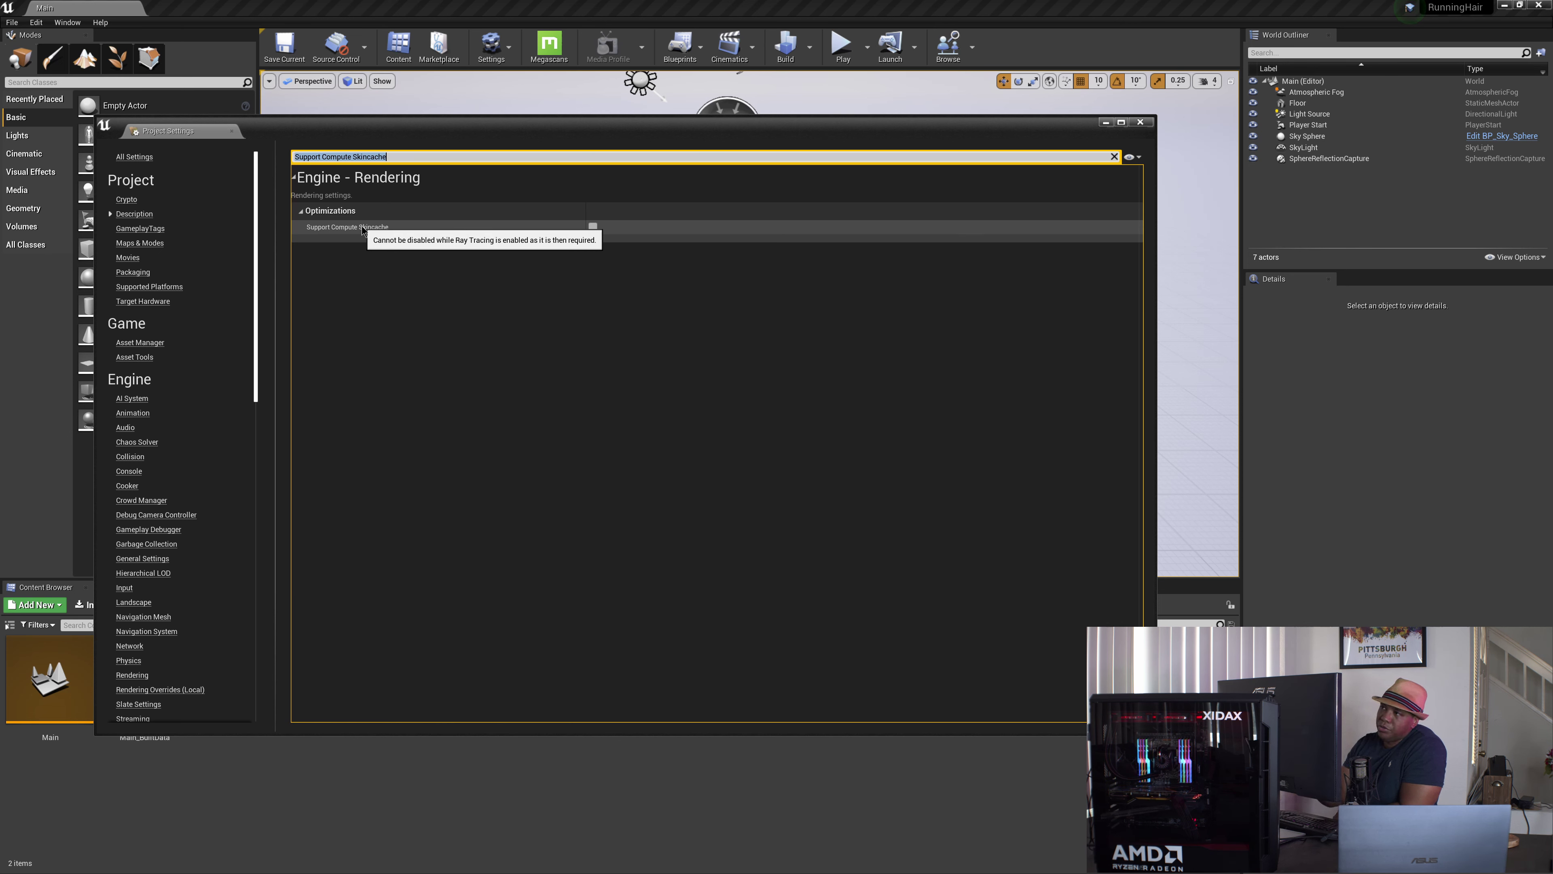
left_click(593, 228)
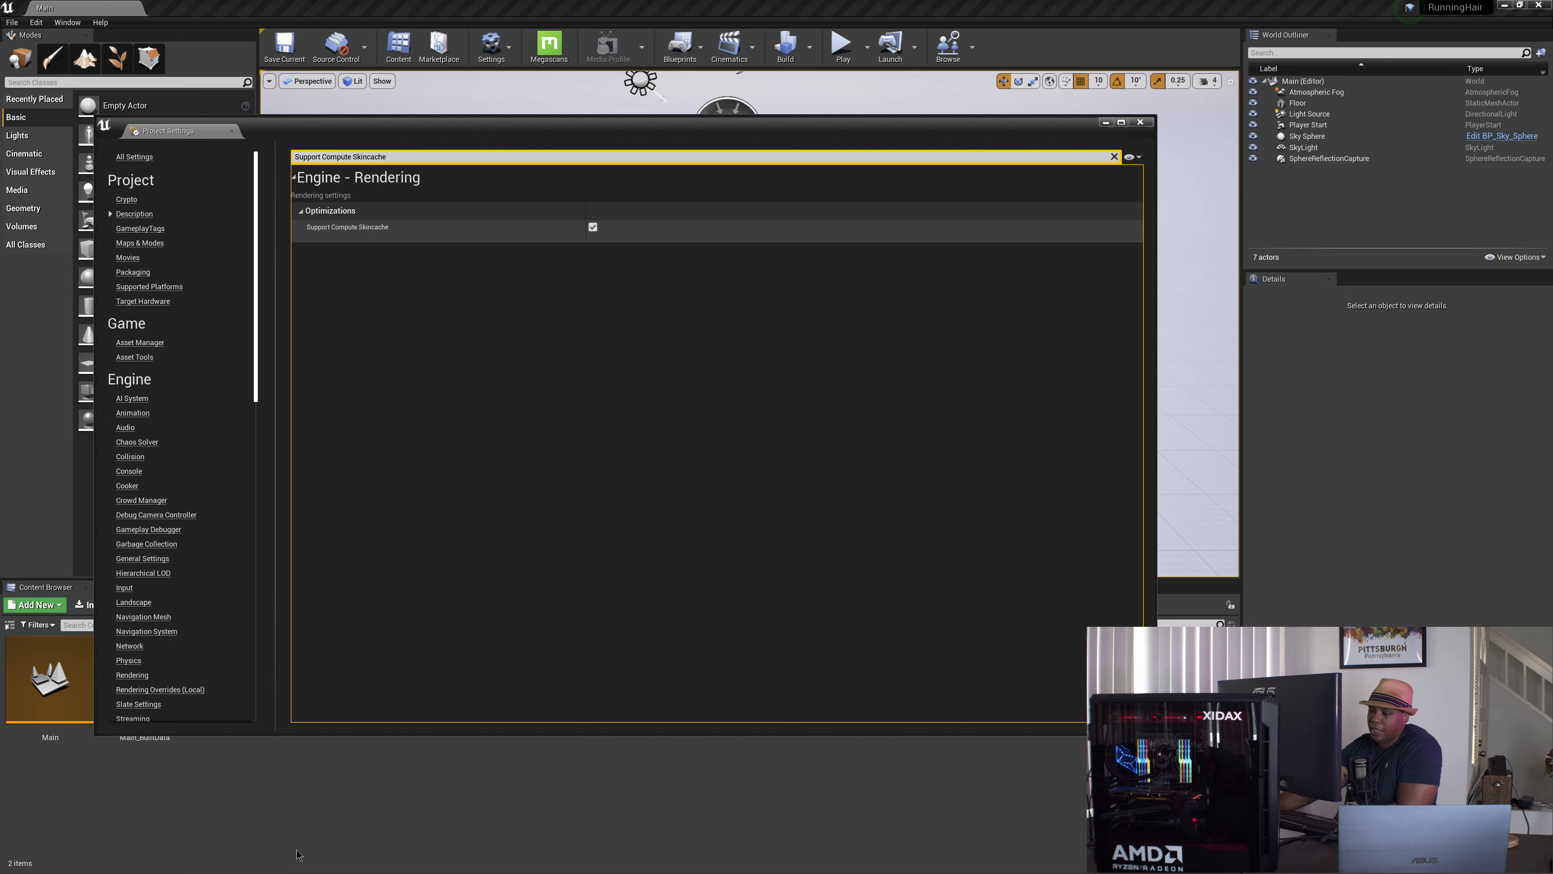
Switch to the browser's hair rendering documentation and copy the setting name Tick Animation on Skeletal Mesh Init.
key("super")
left_click(313, 867)
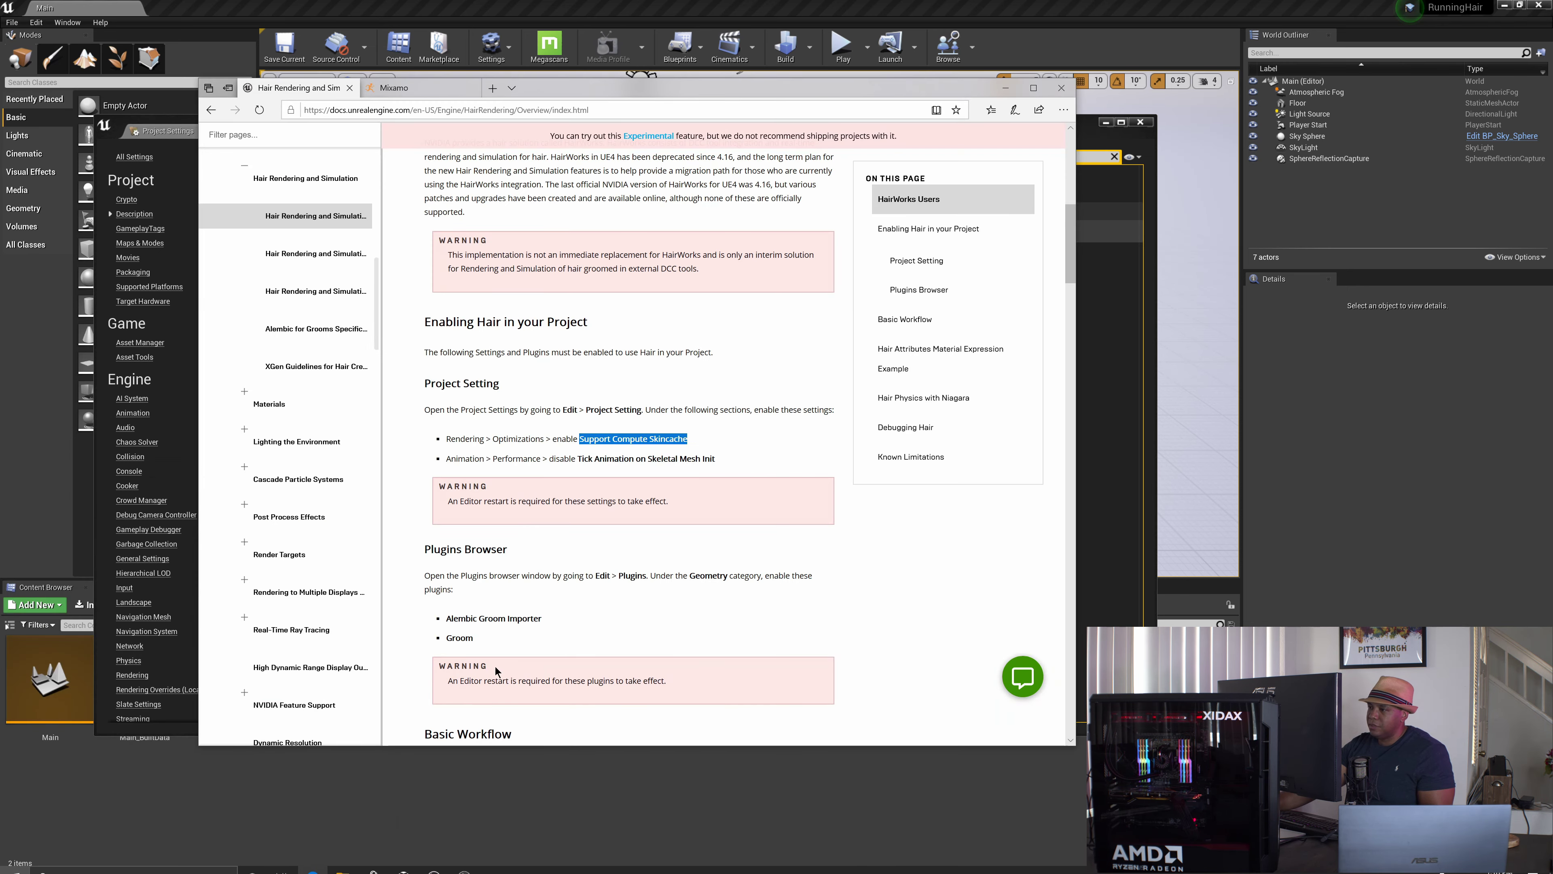
left_click(581, 459)
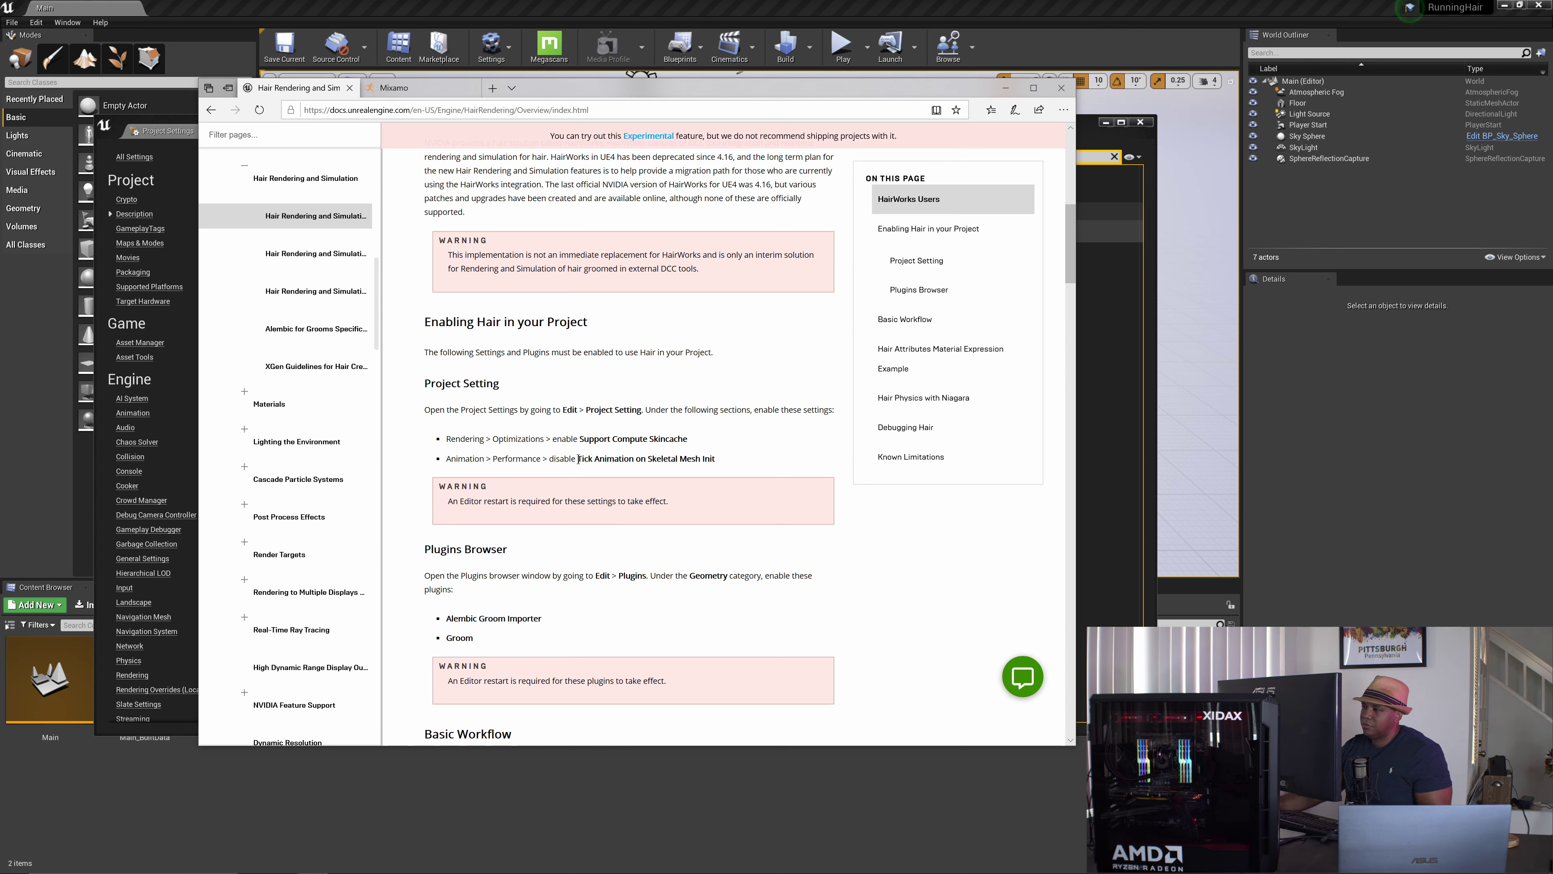
left_click_drag(625, 463, 700, 462)
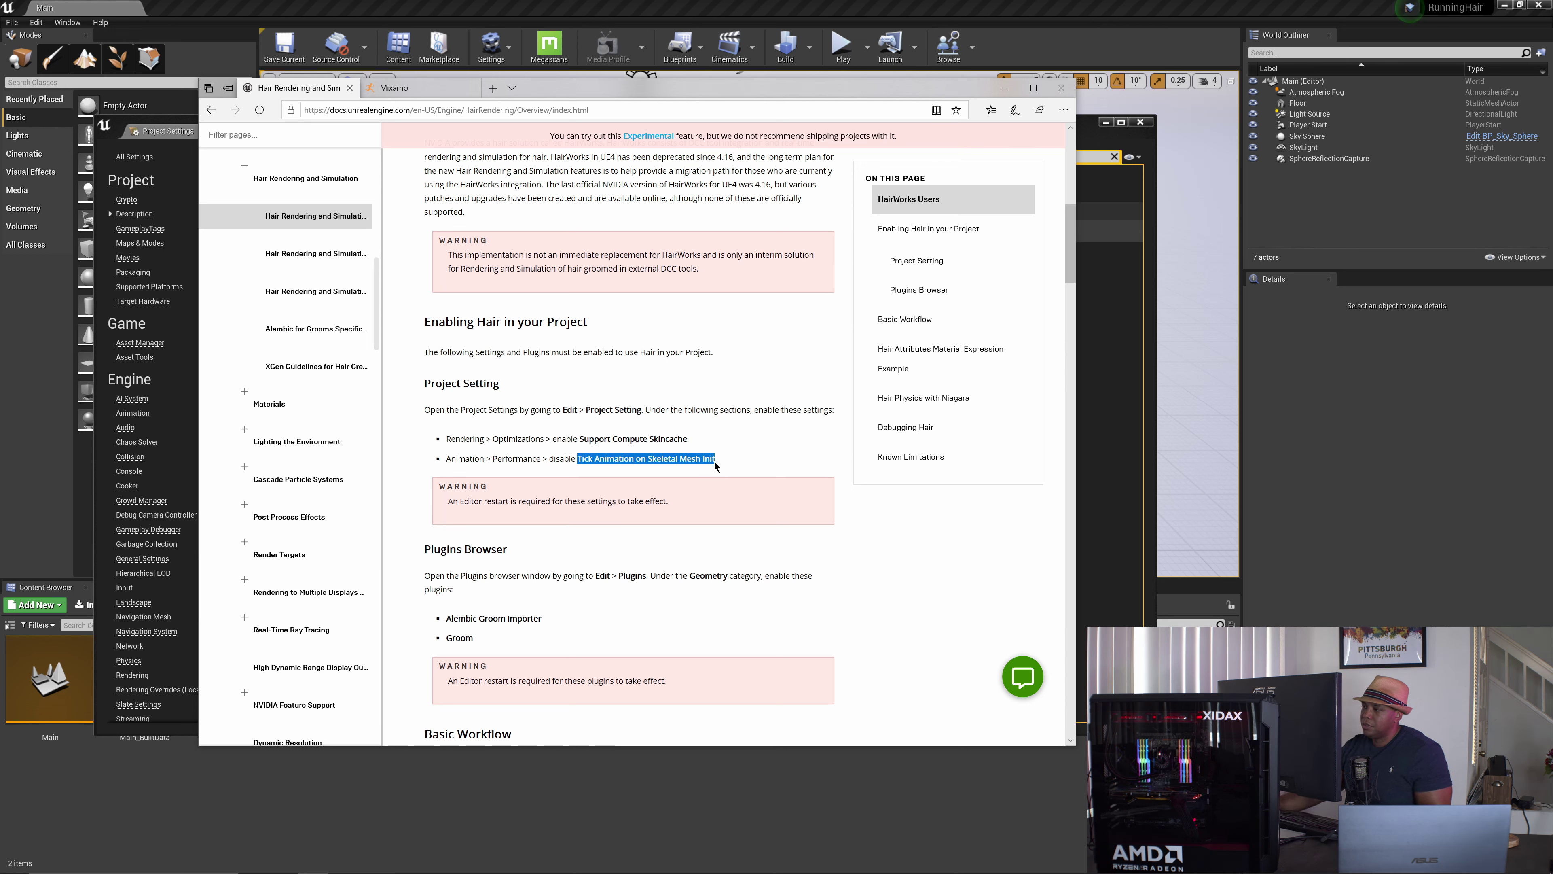
right_click(703, 465)
left_click(718, 487)
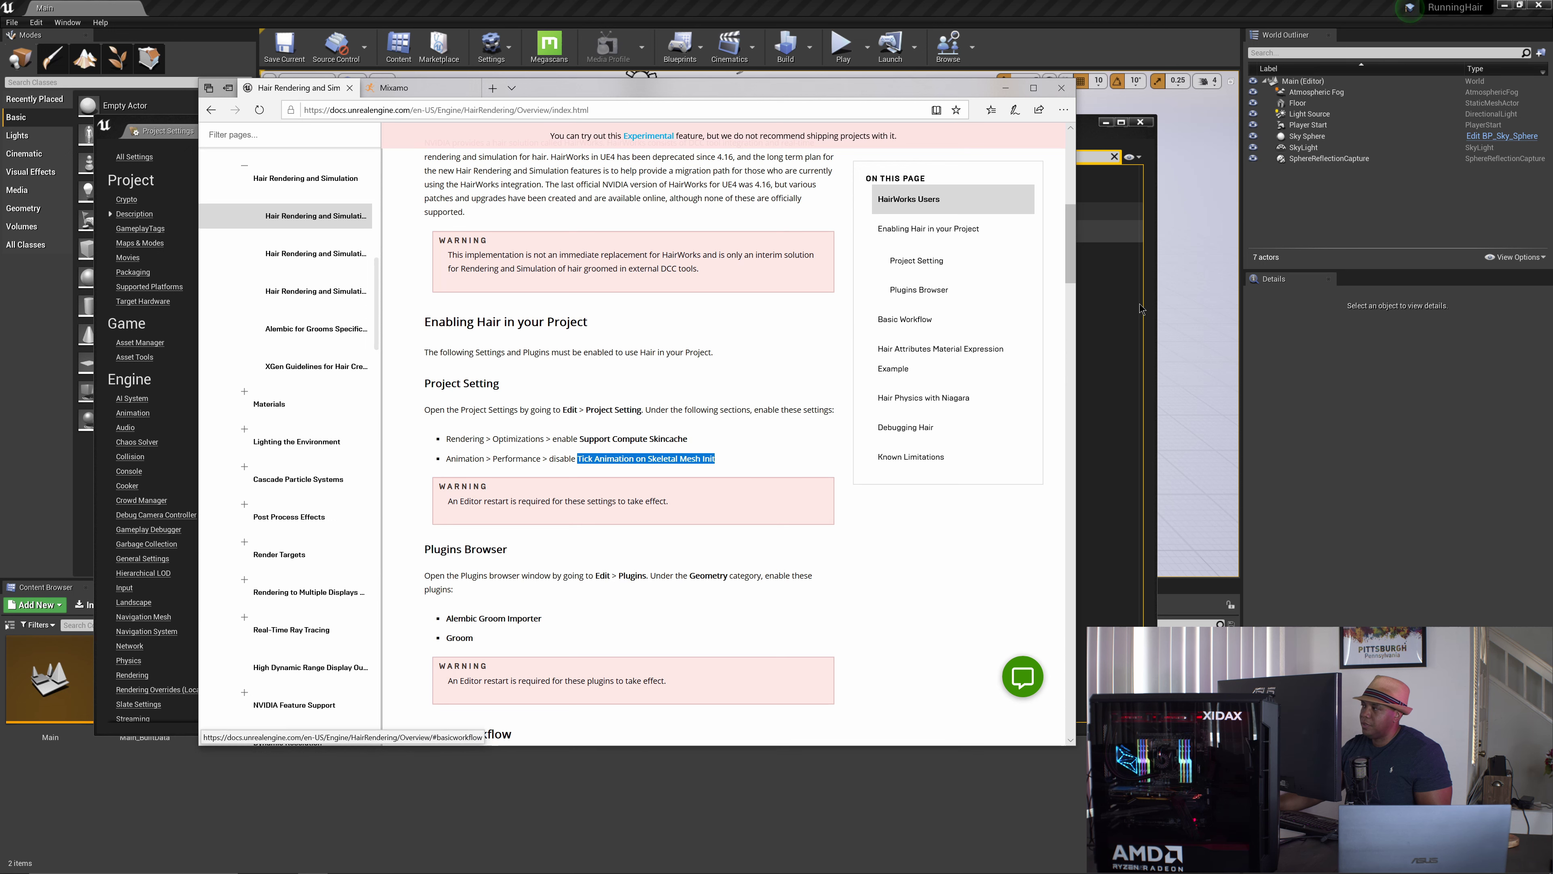
Back in the editor's project settings, replace the search with Tick Animation on Skeletal Mesh Init and disable that option.
left_click(1088, 140)
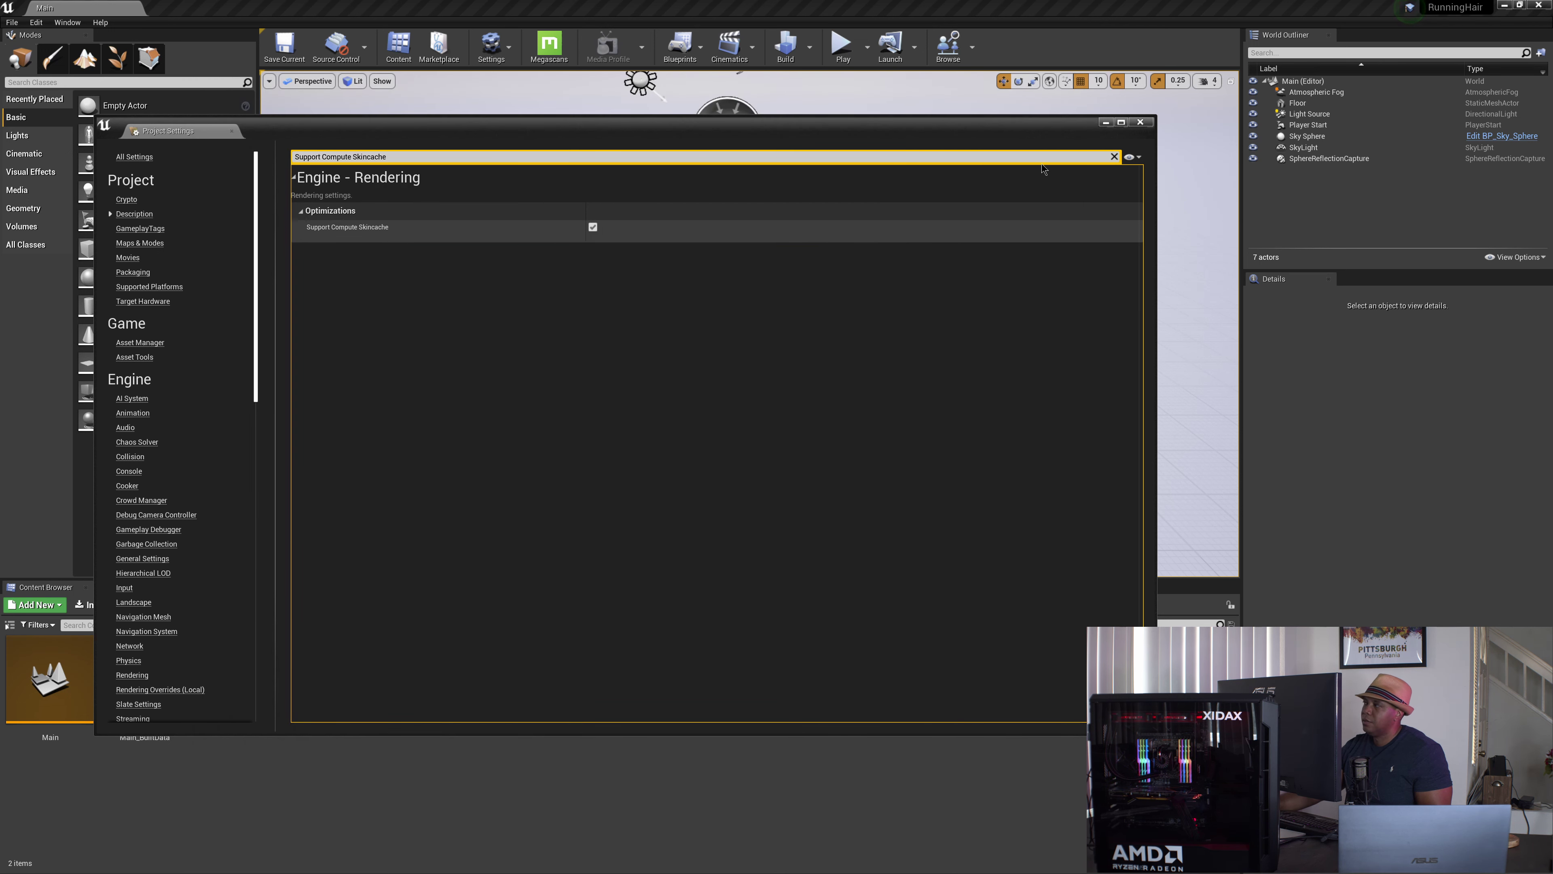
left_click(1115, 156)
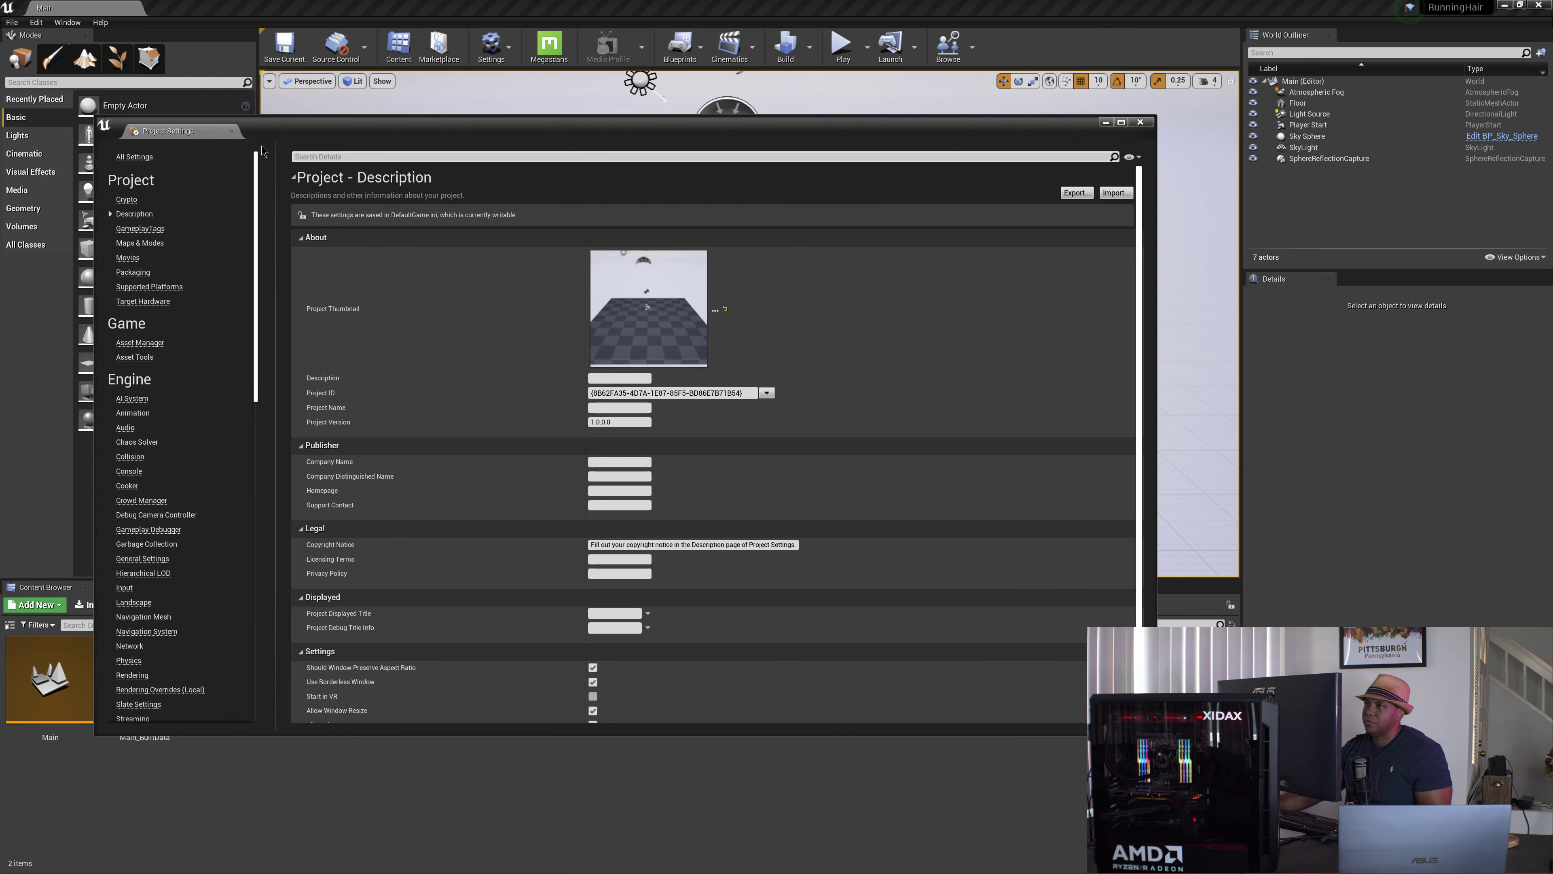
left_click(328, 156)
key("ctrl+v")
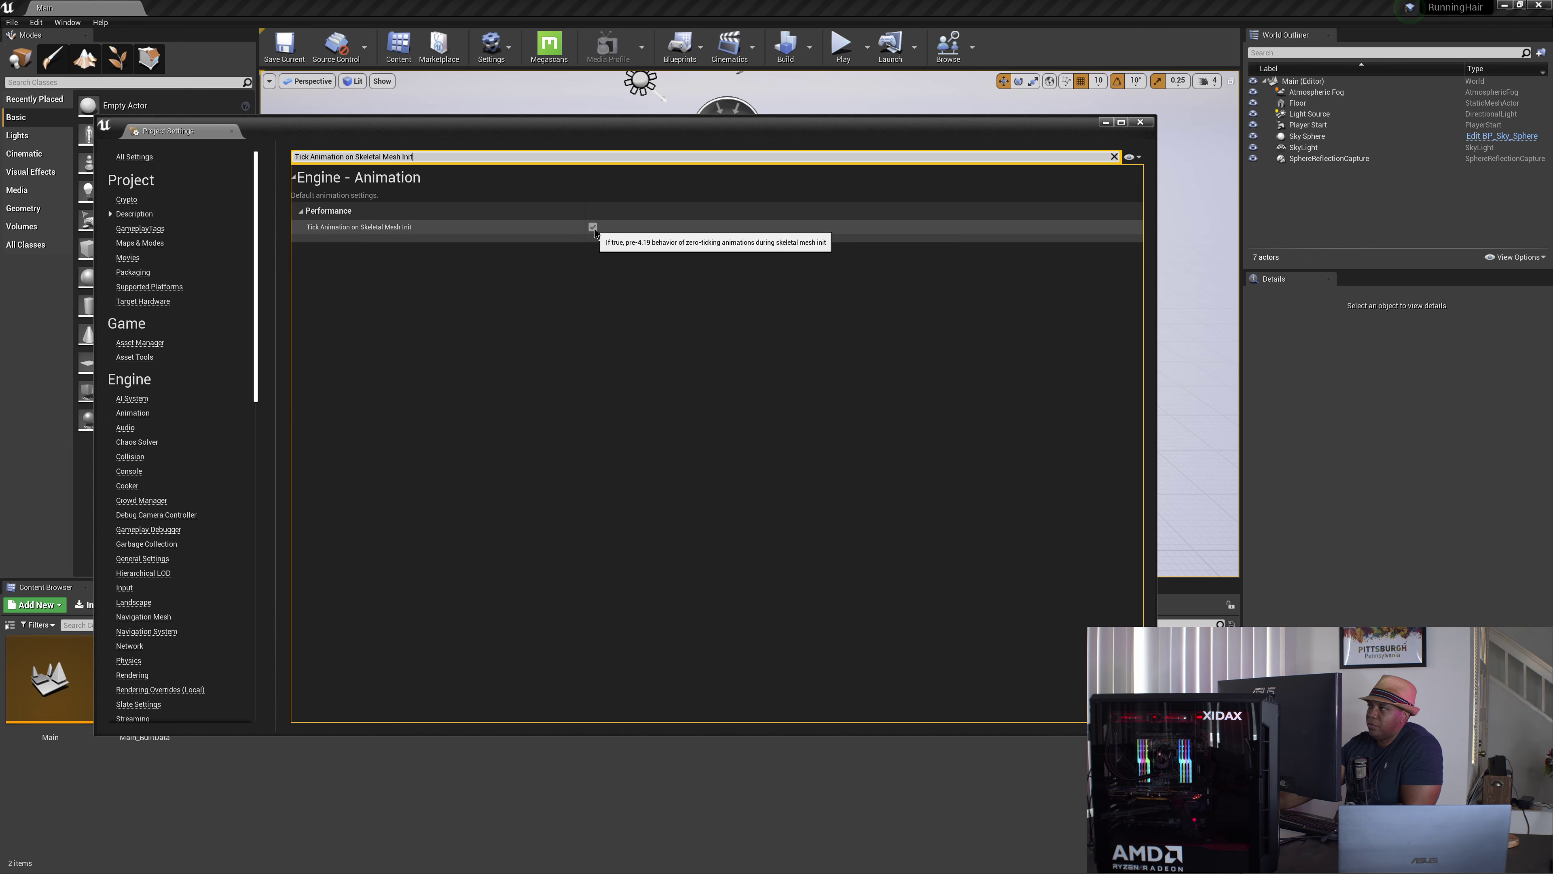
left_click(593, 226)
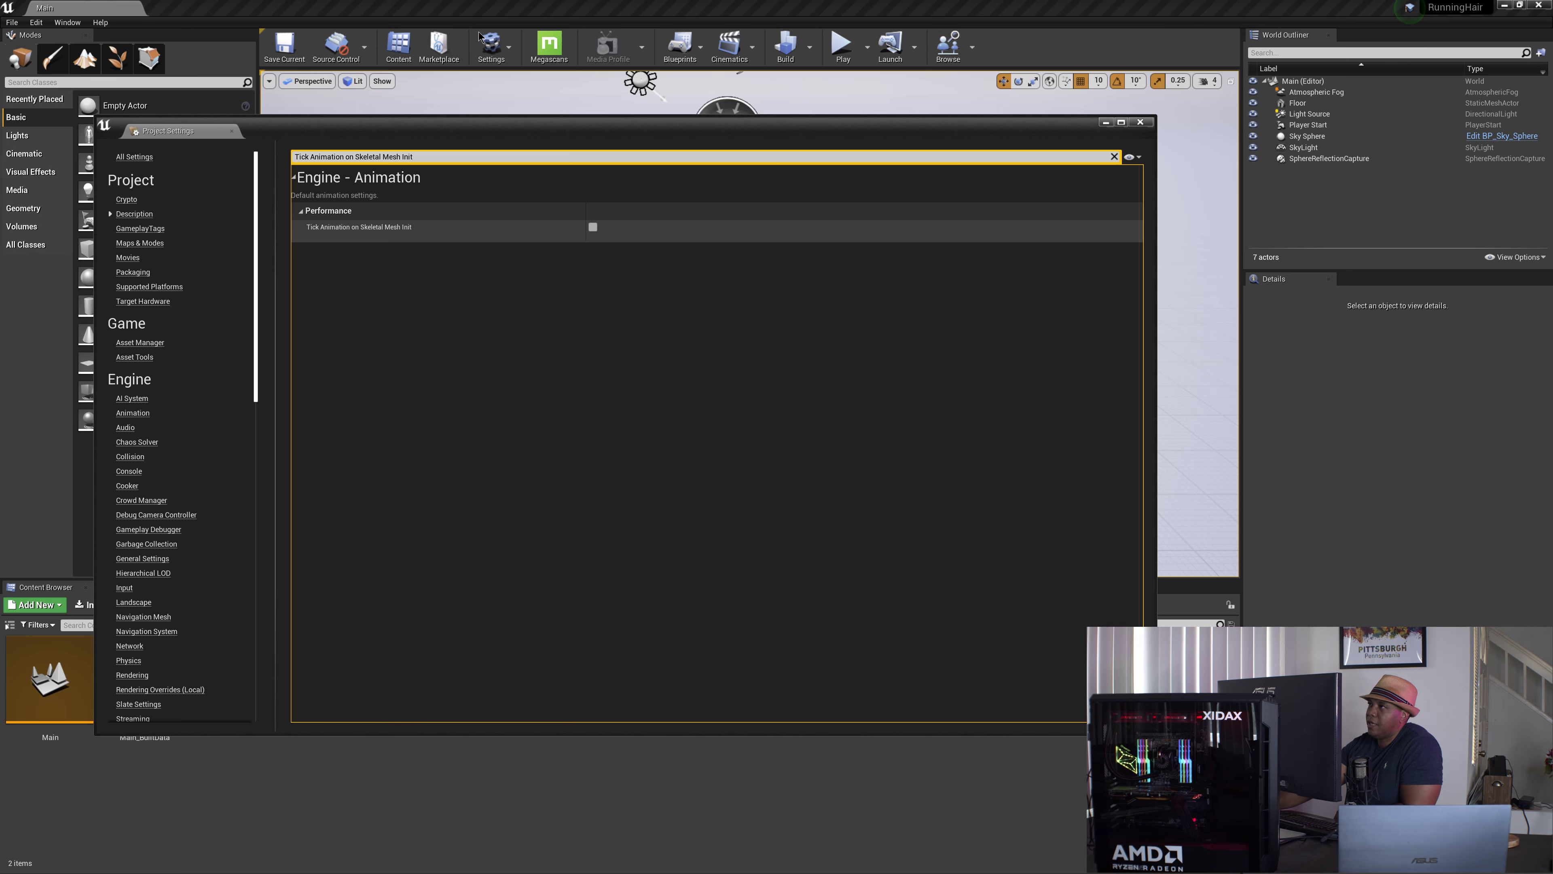
Recheck the required settings and plugins in the browser documentation, then restart the Unreal Editor to apply the new settings.
left_click(491, 44)
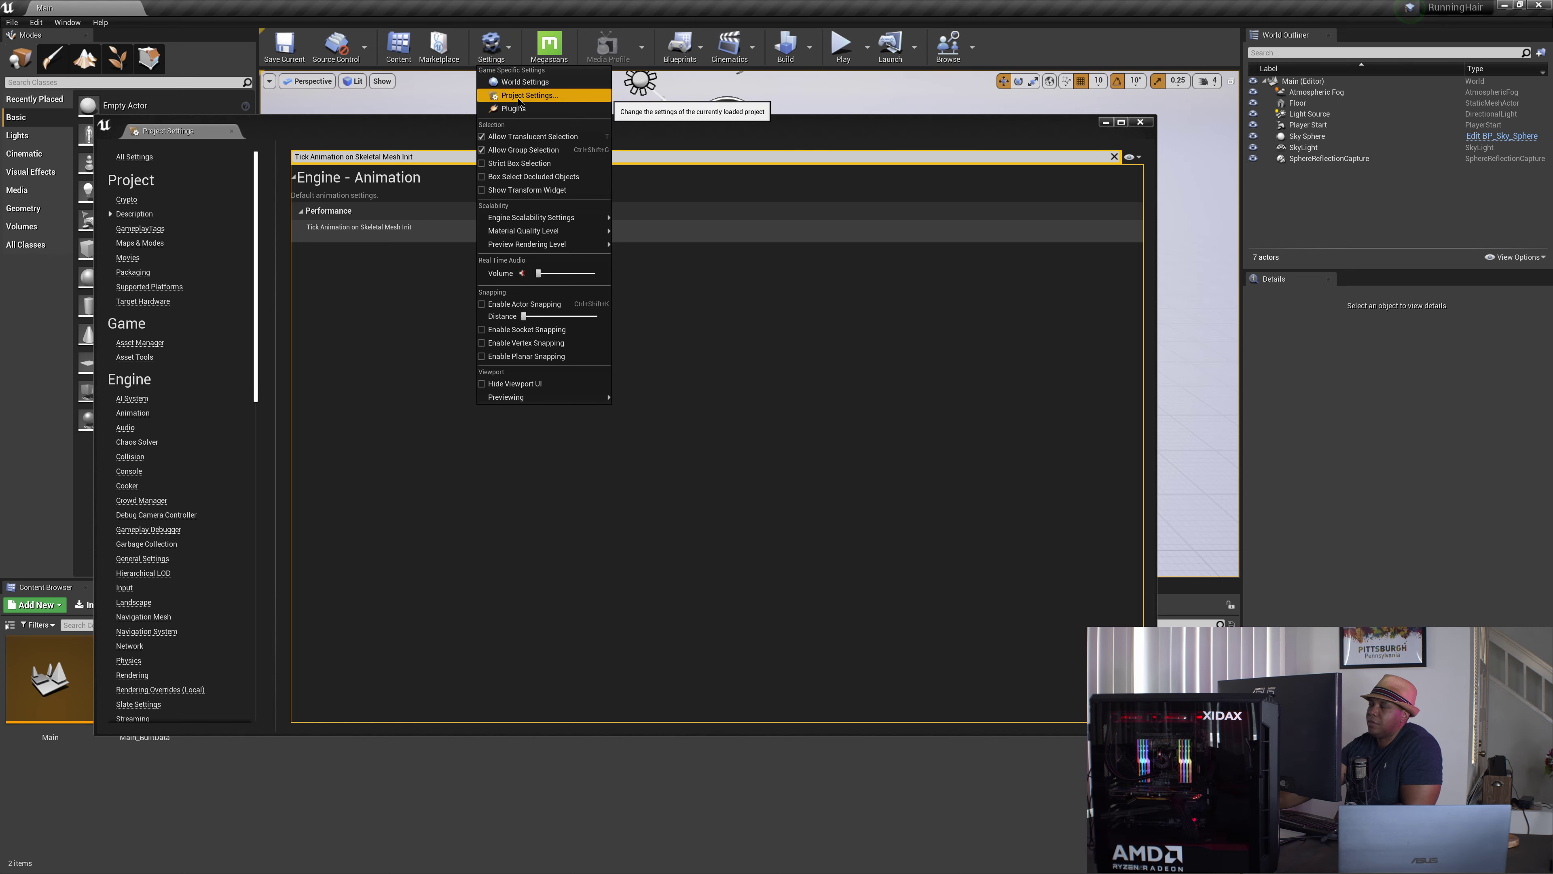
left_click(718, 359)
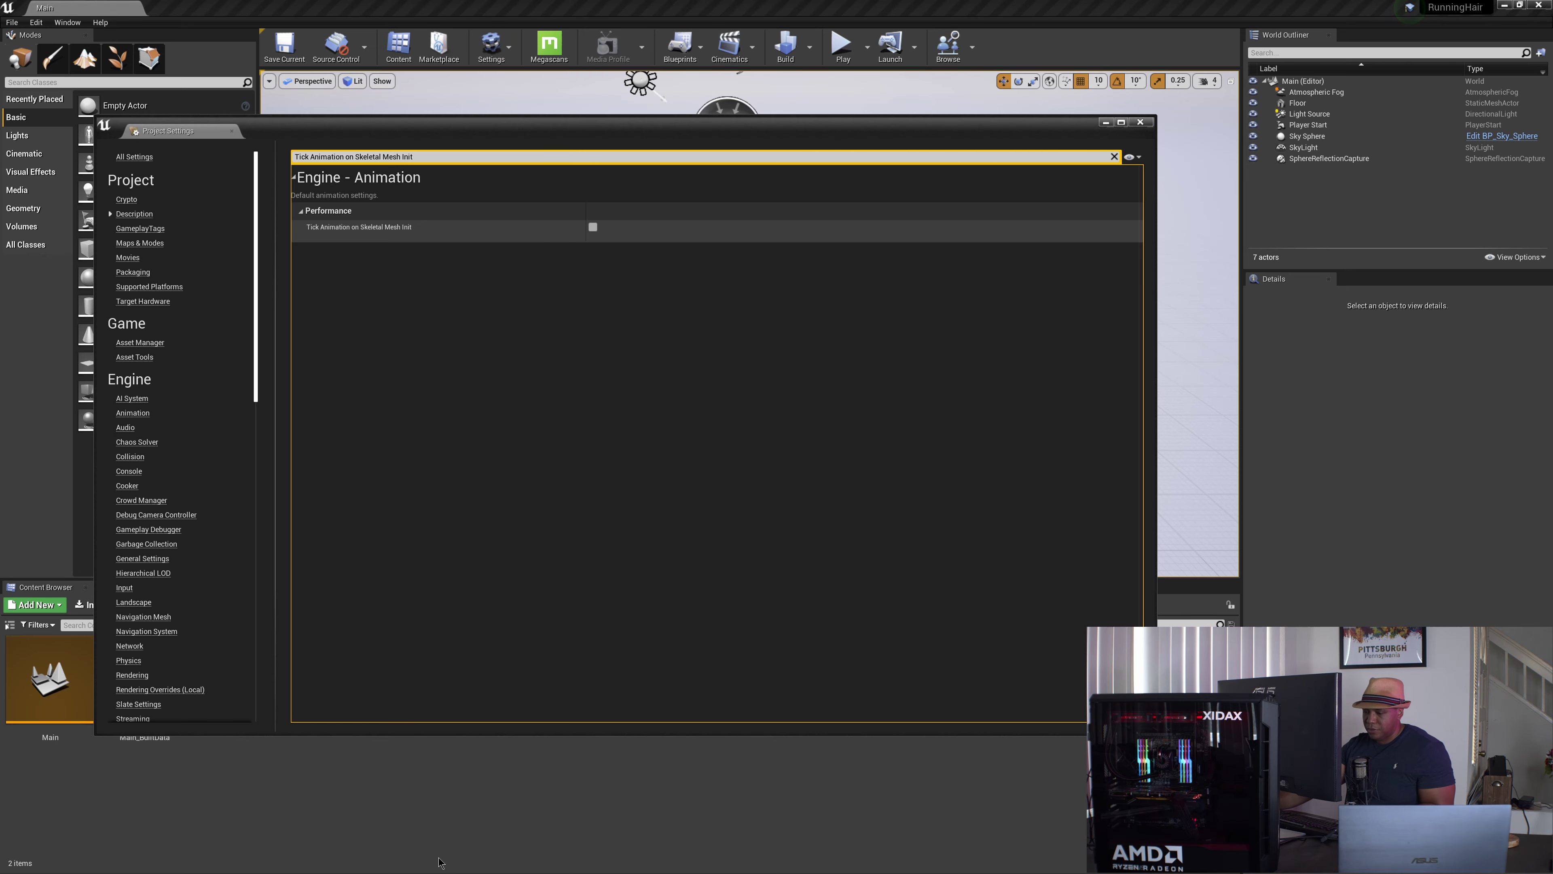
key("super")
left_click(313, 861)
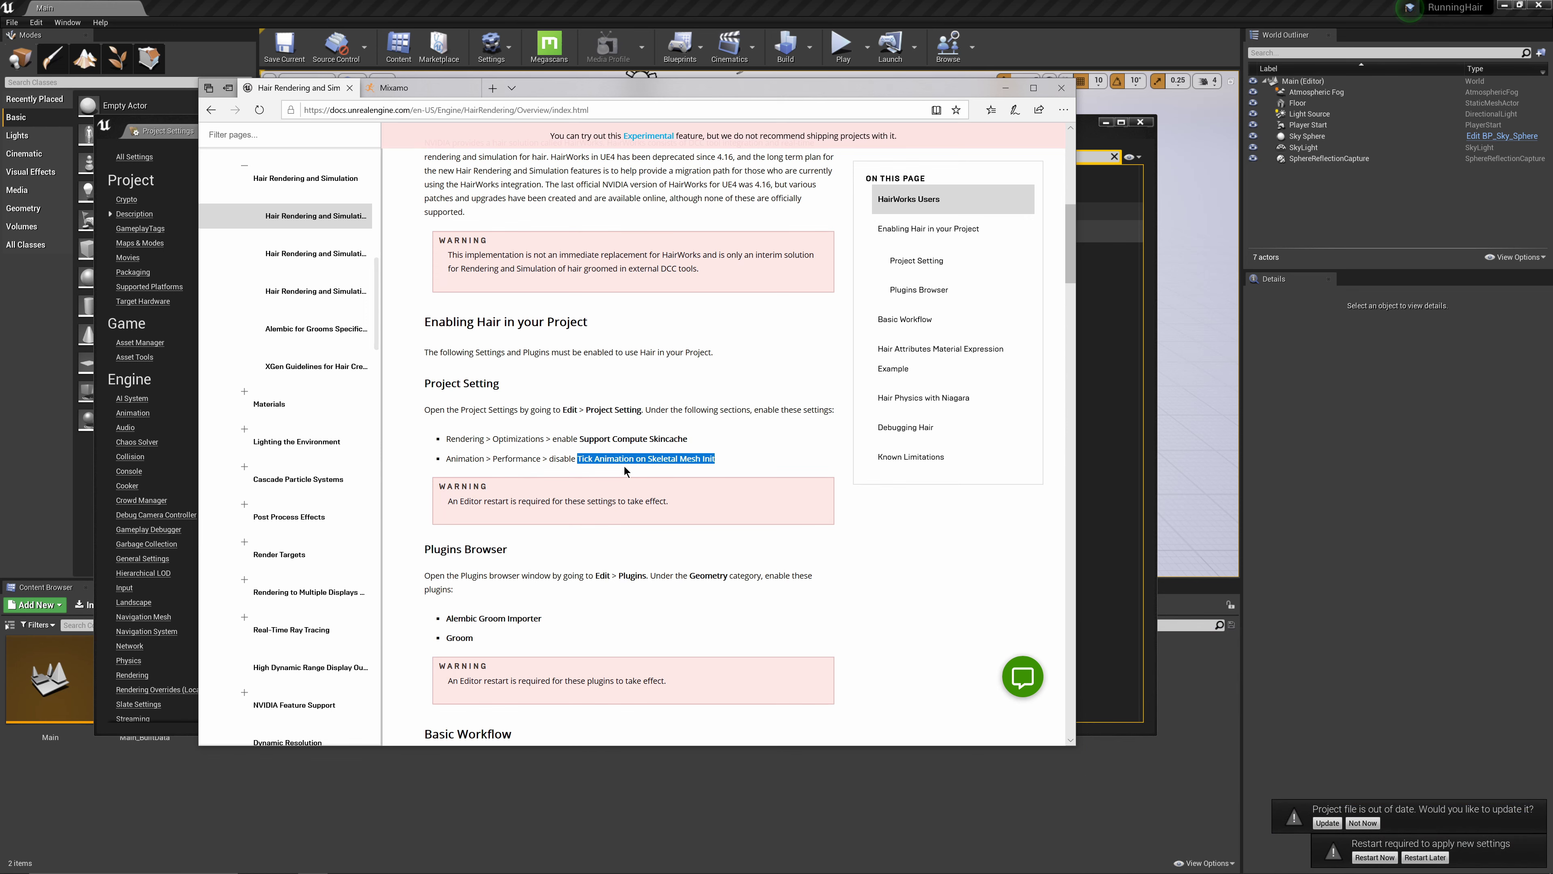
left_click(1033, 87)
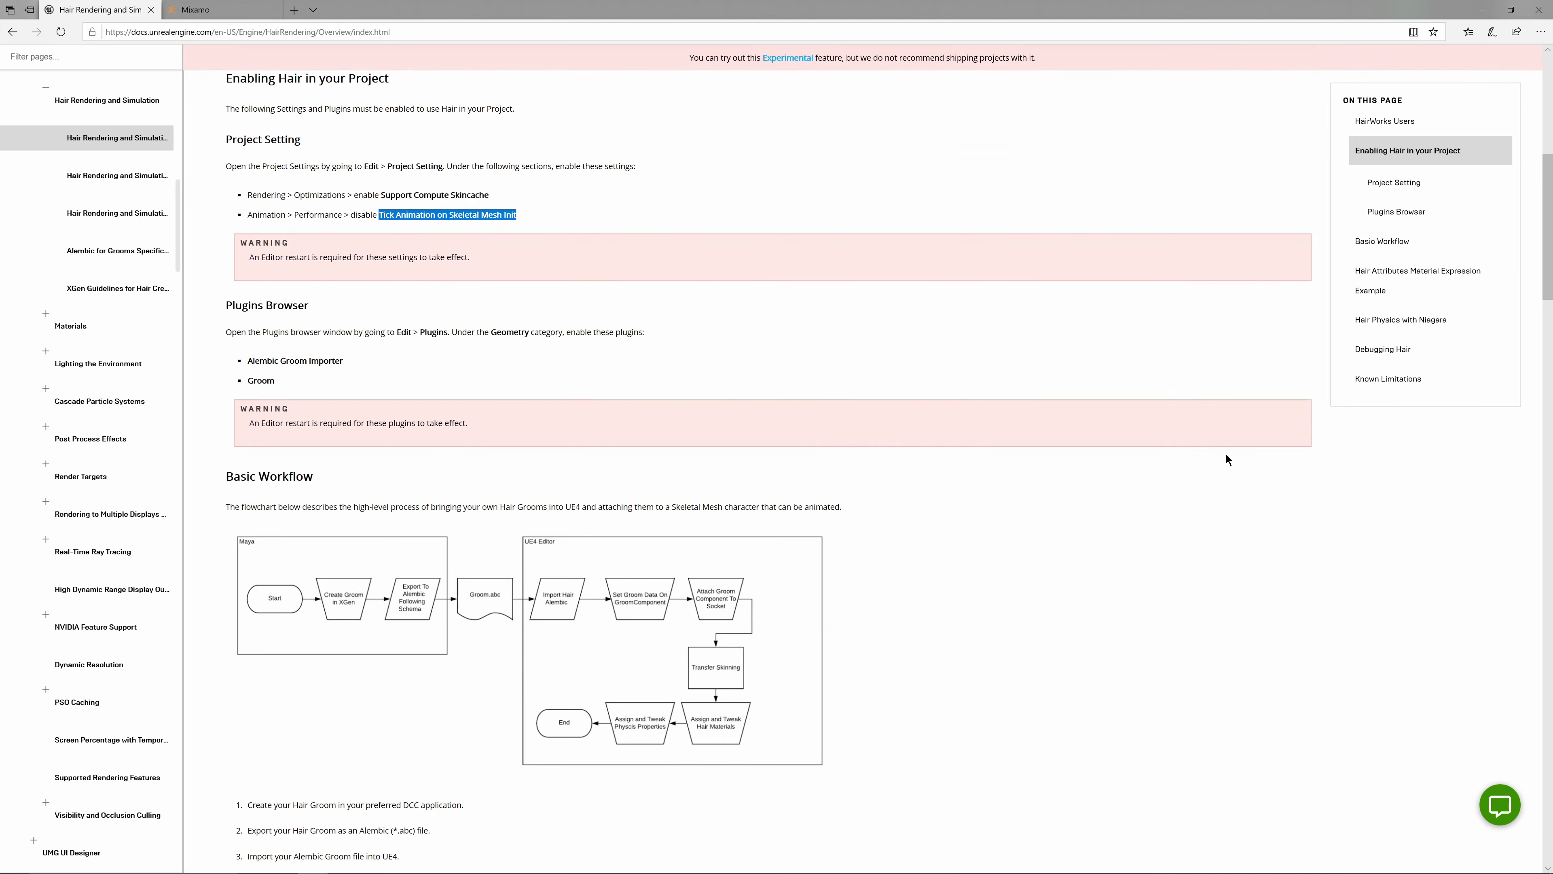
left_click(1482, 10)
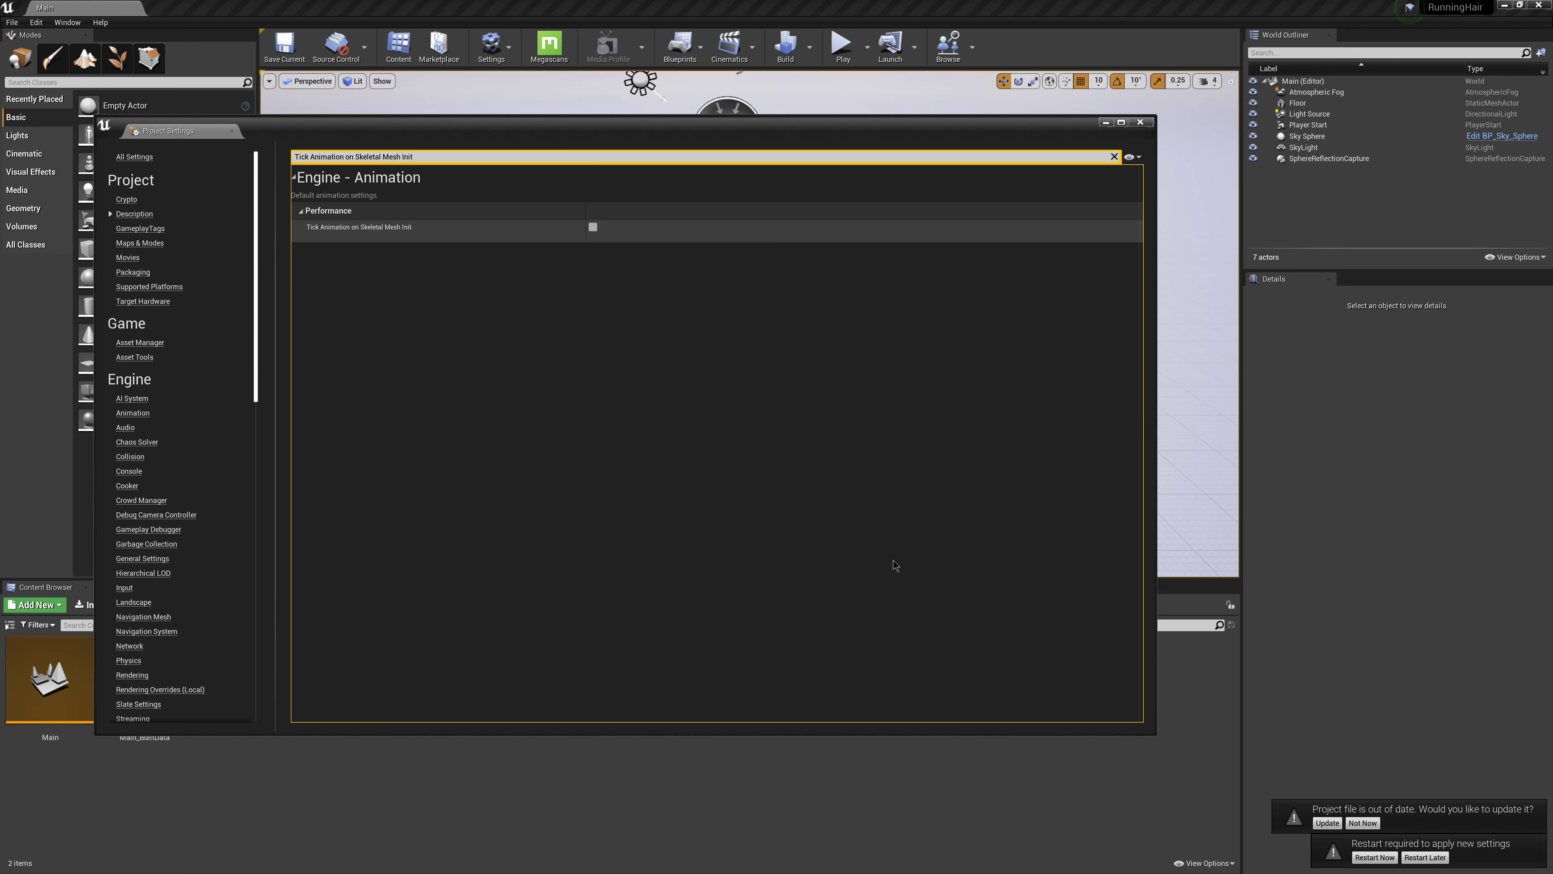
left_click(1372, 857)
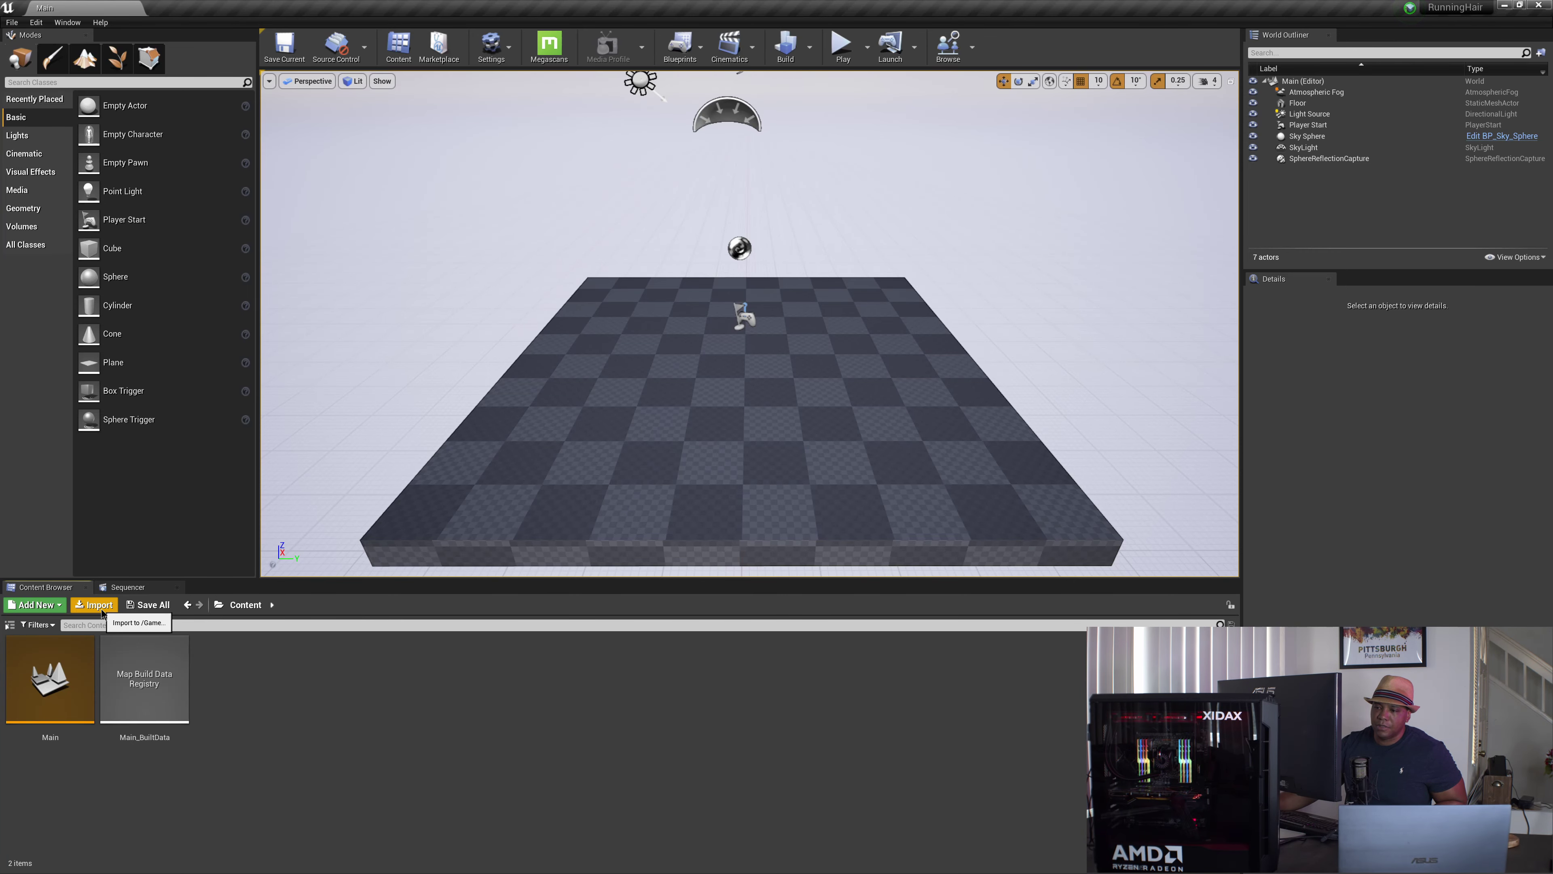
Choose the T_Pose file from the For UE4 folder inside UNREAL HAIR's C4D folder for import into the project content.
left_click(101, 611)
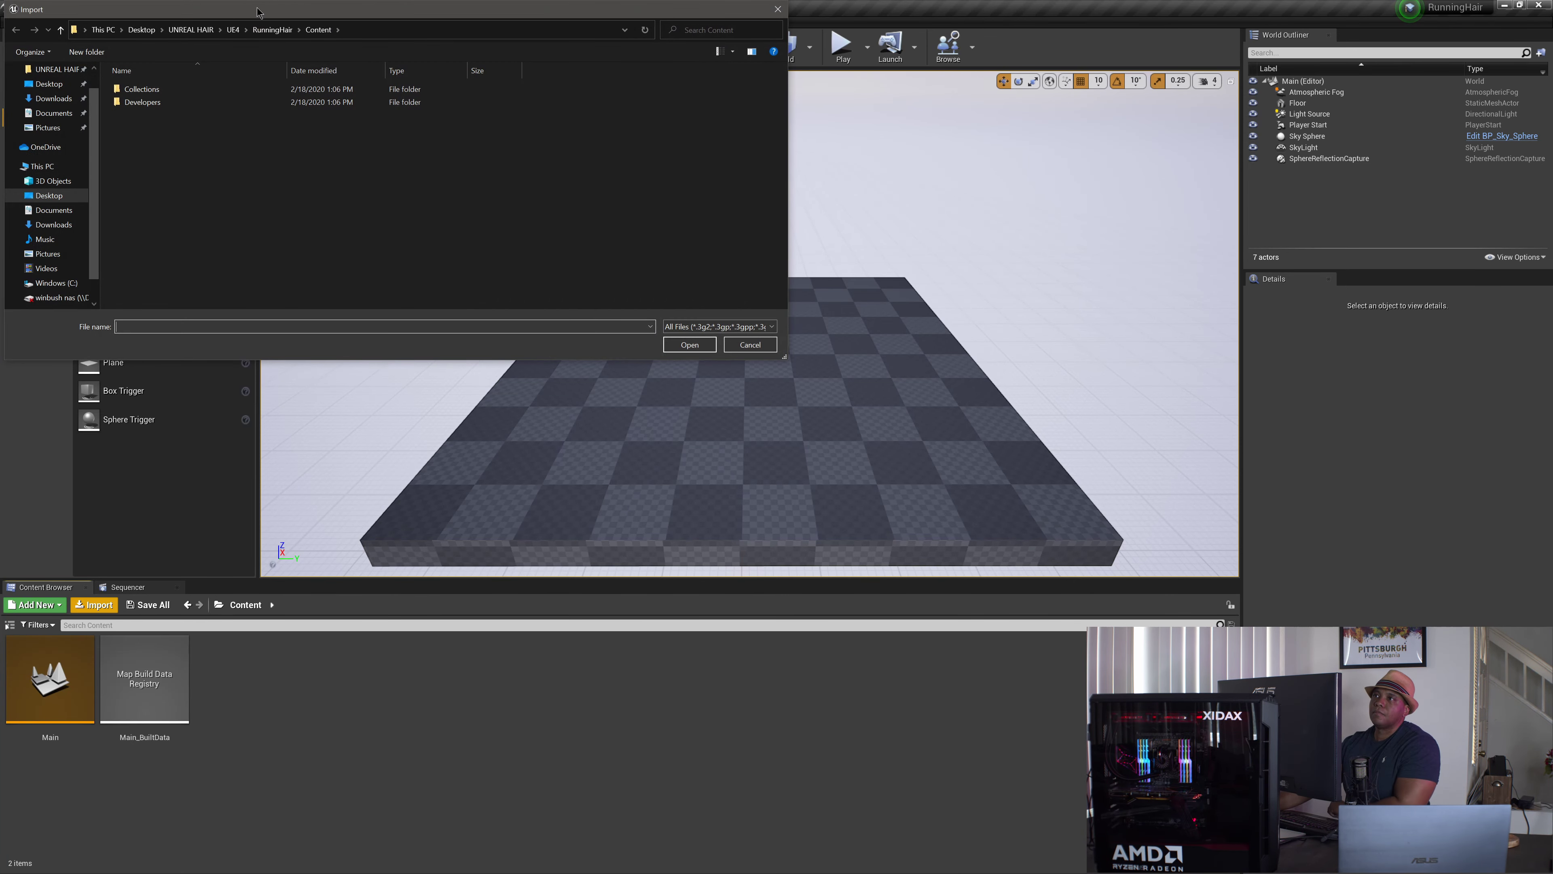
left_click_drag(257, 11, 450, 95)
left_click(245, 154)
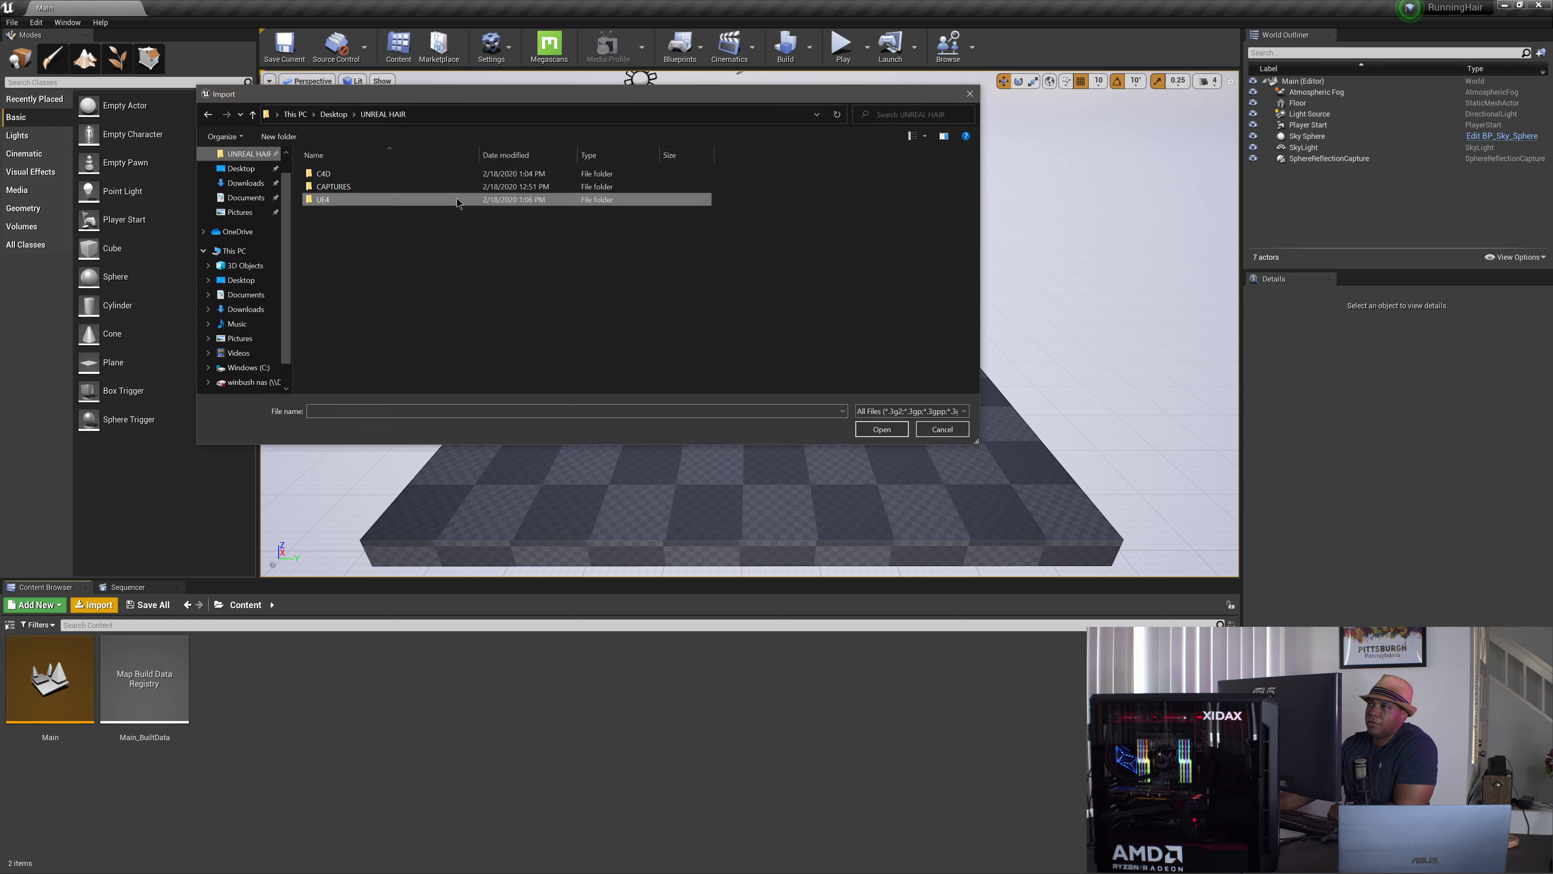
double_click(342, 174)
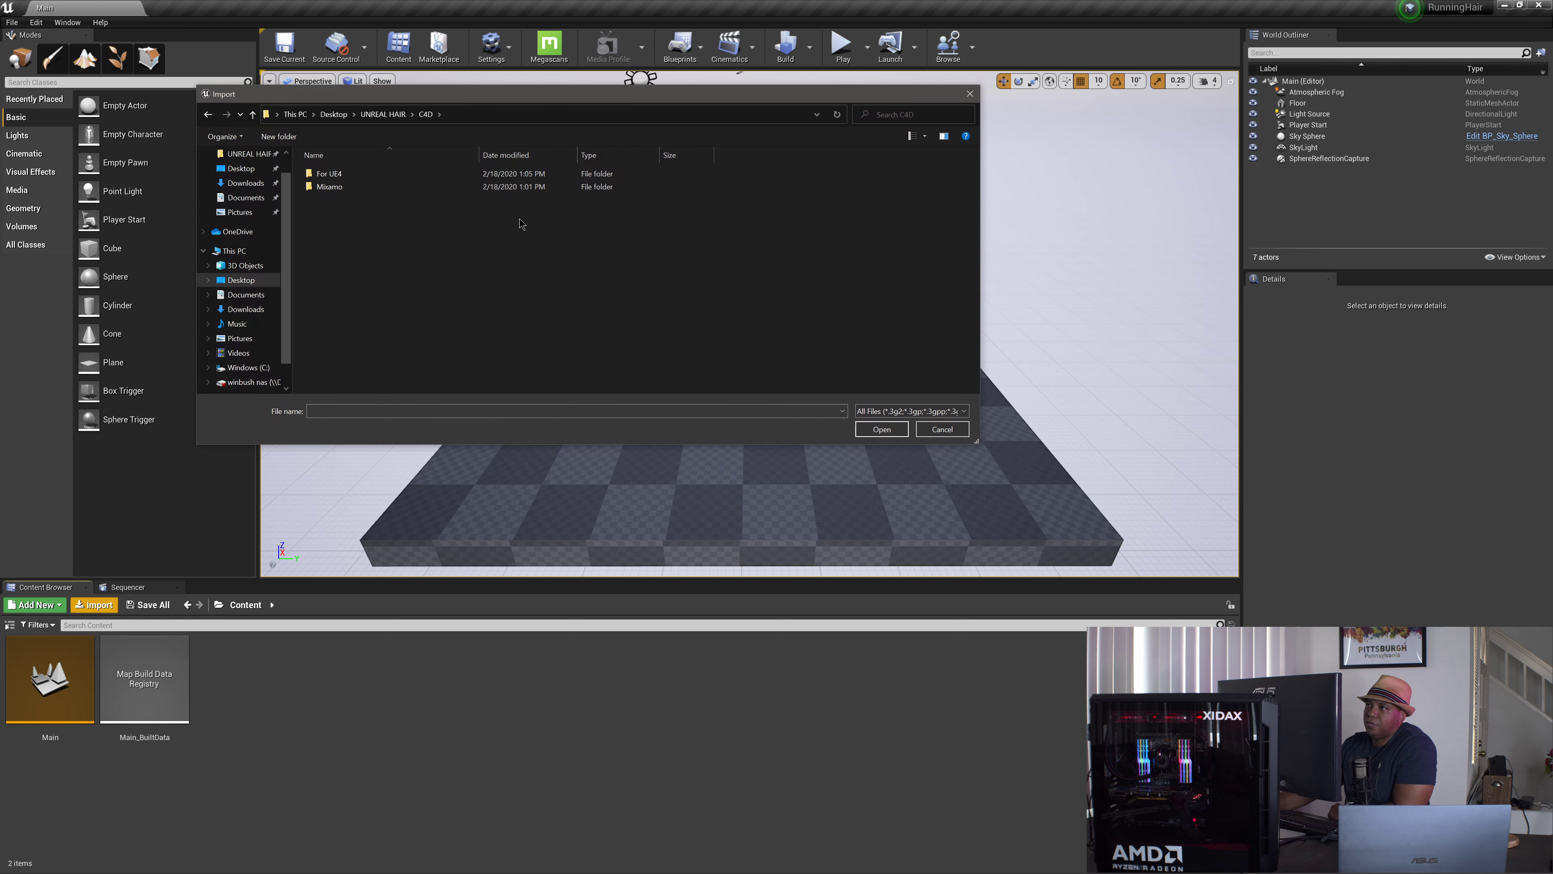
double_click(330, 174)
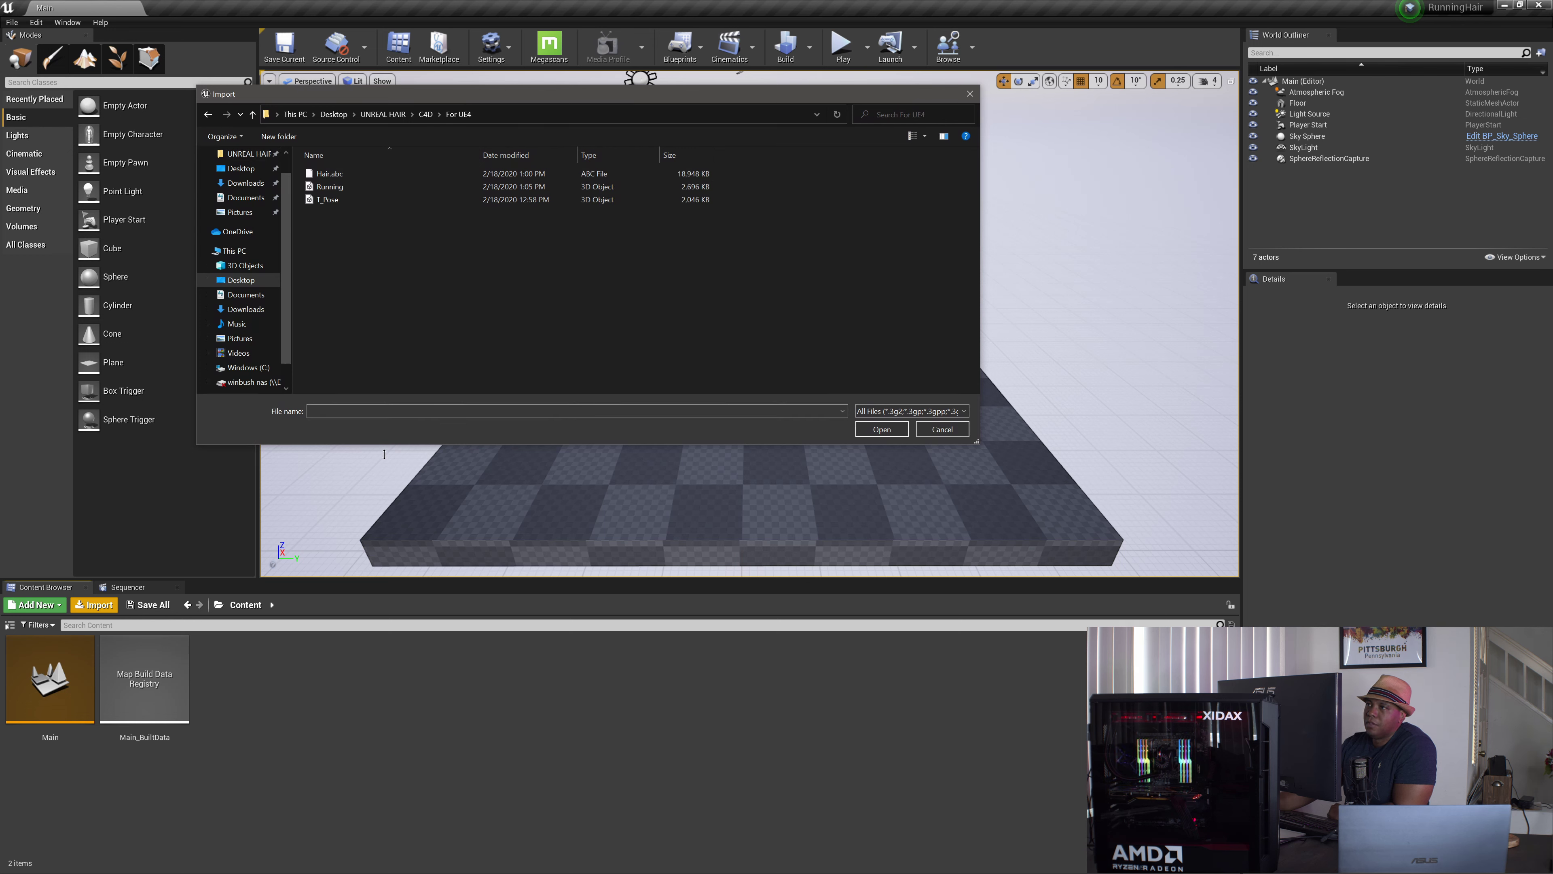
left_click(330, 200)
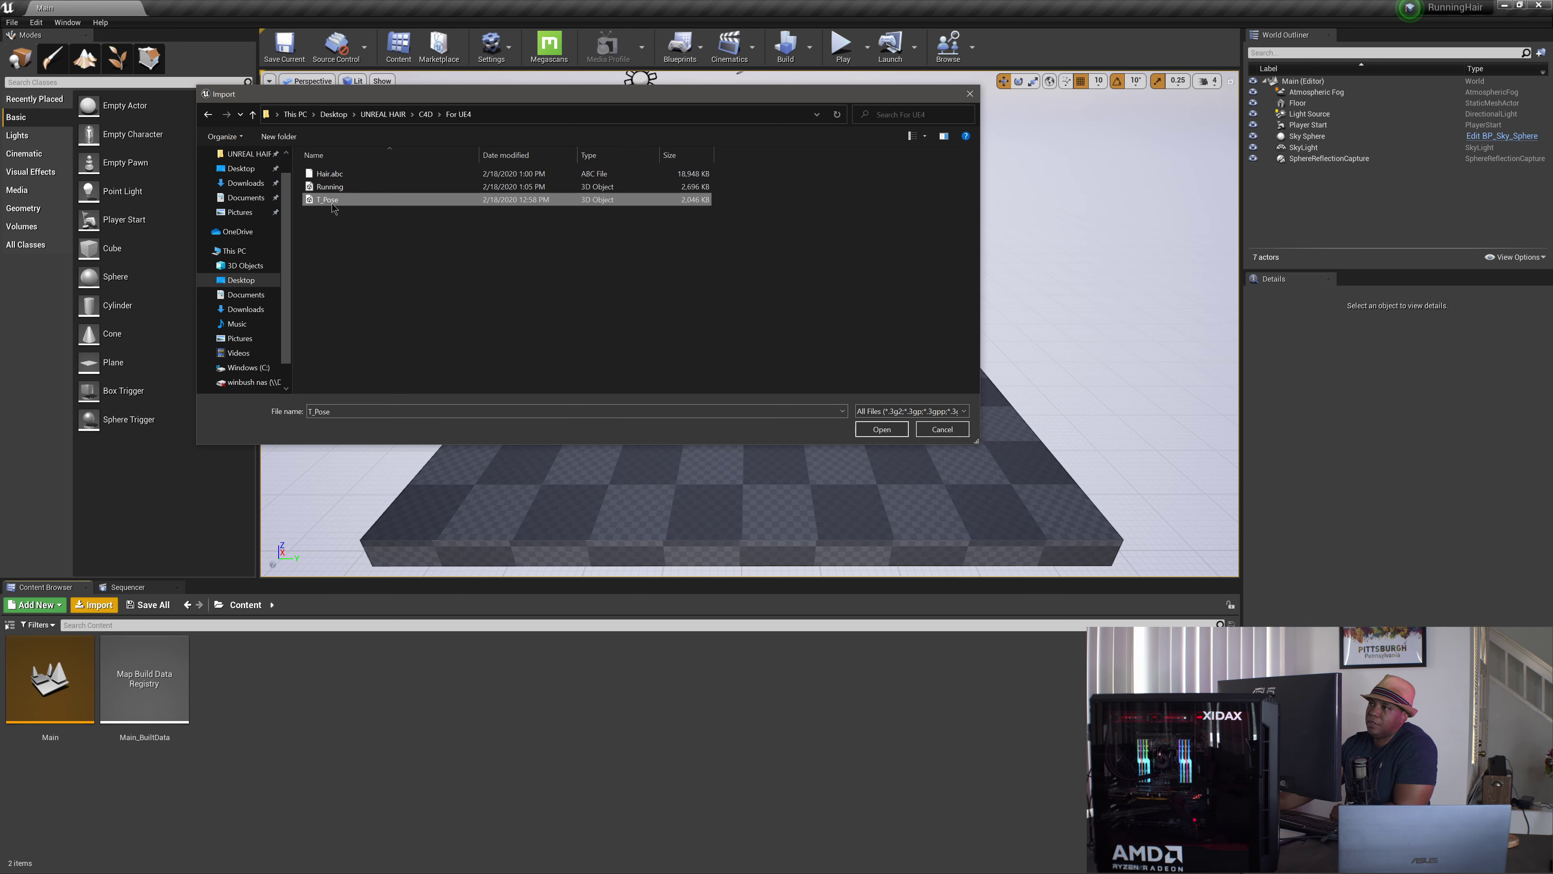
left_click(879, 430)
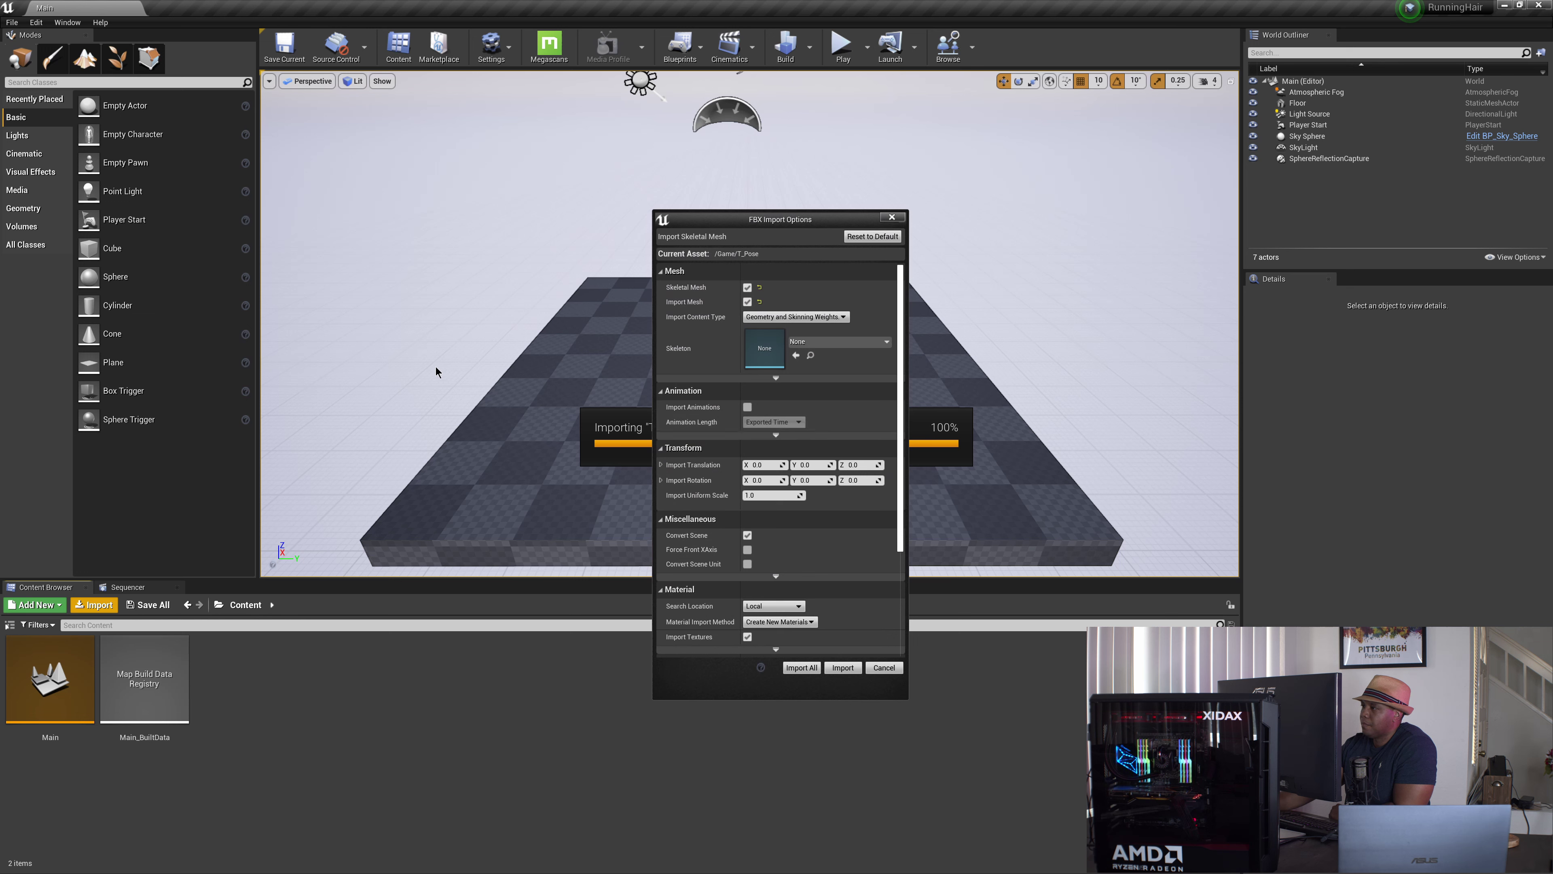
Enable Import Animations for the T_Pose skeletal mesh, import everything, and close the message log.
left_click(747, 406)
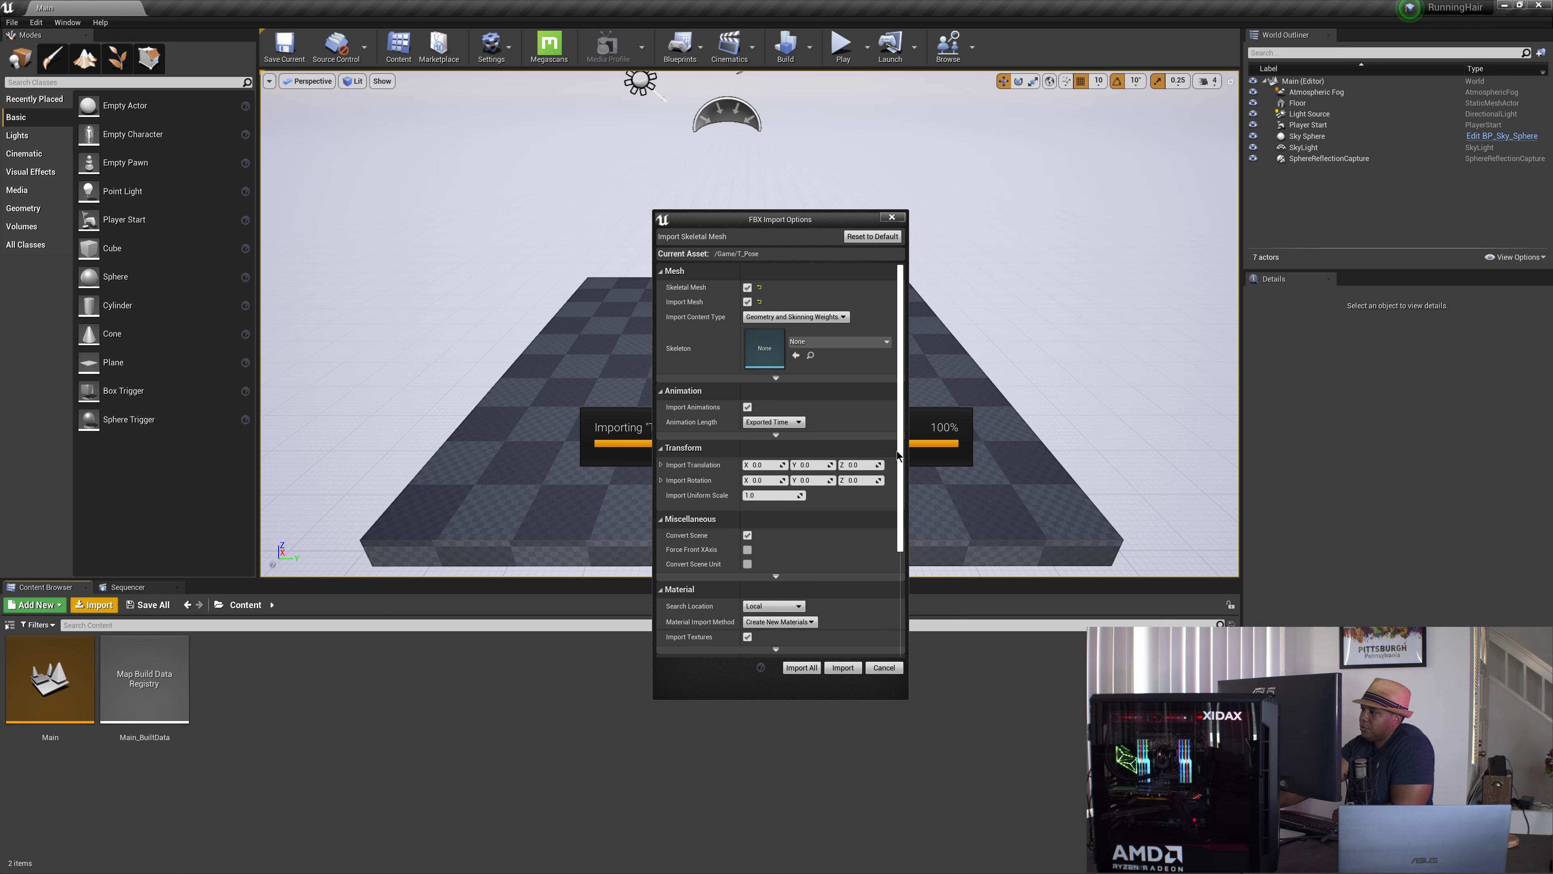
scroll(902, 465, "down", 1)
scroll(902, 465, "down", 3)
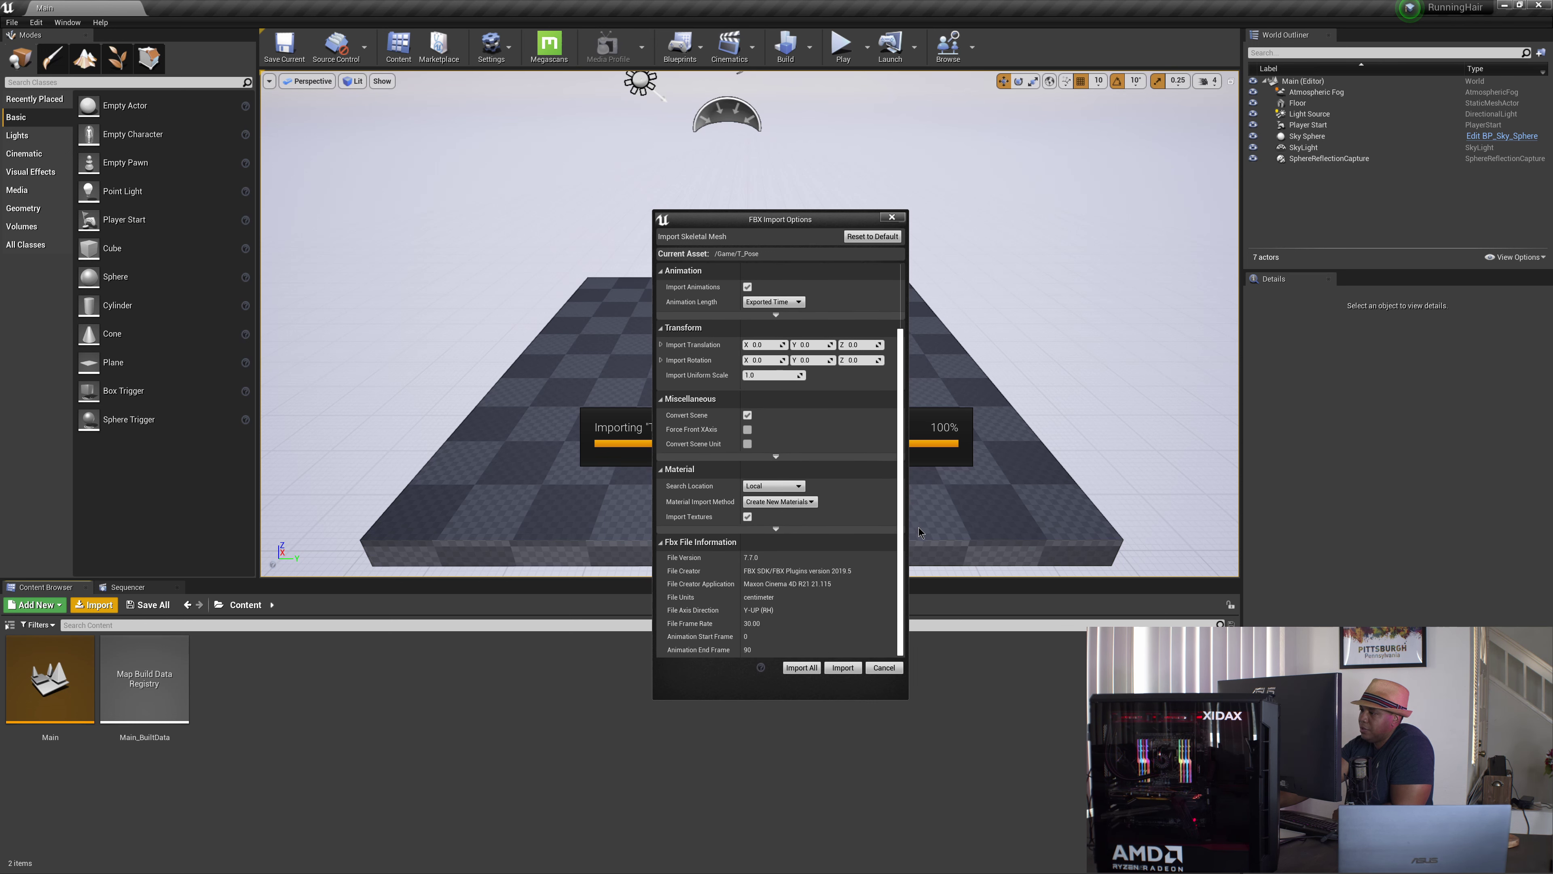
scroll(901, 493, "up", 4)
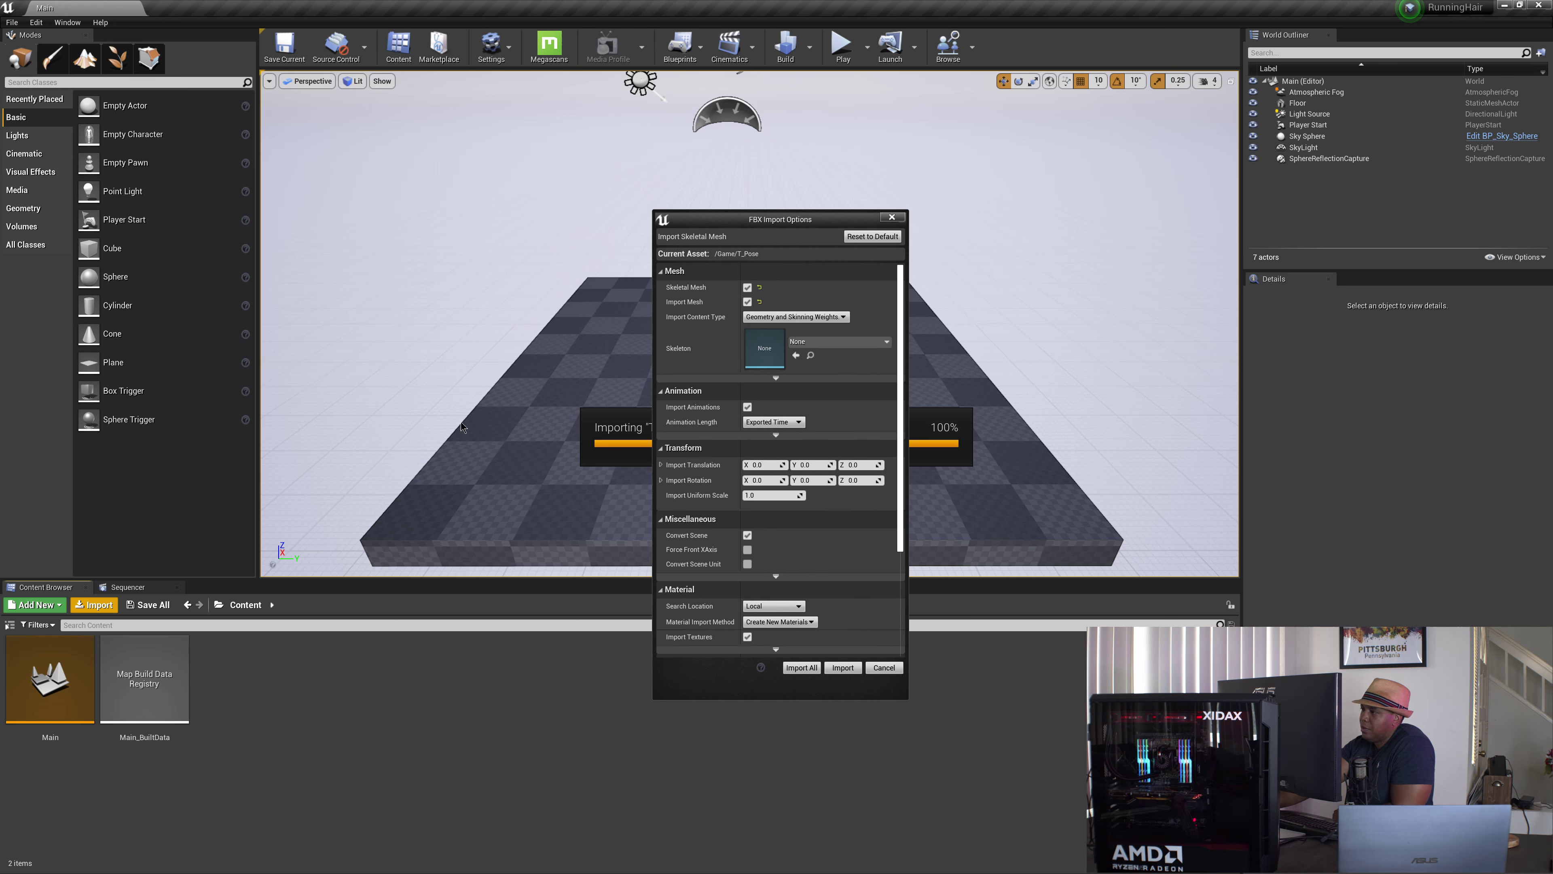
left_click(801, 669)
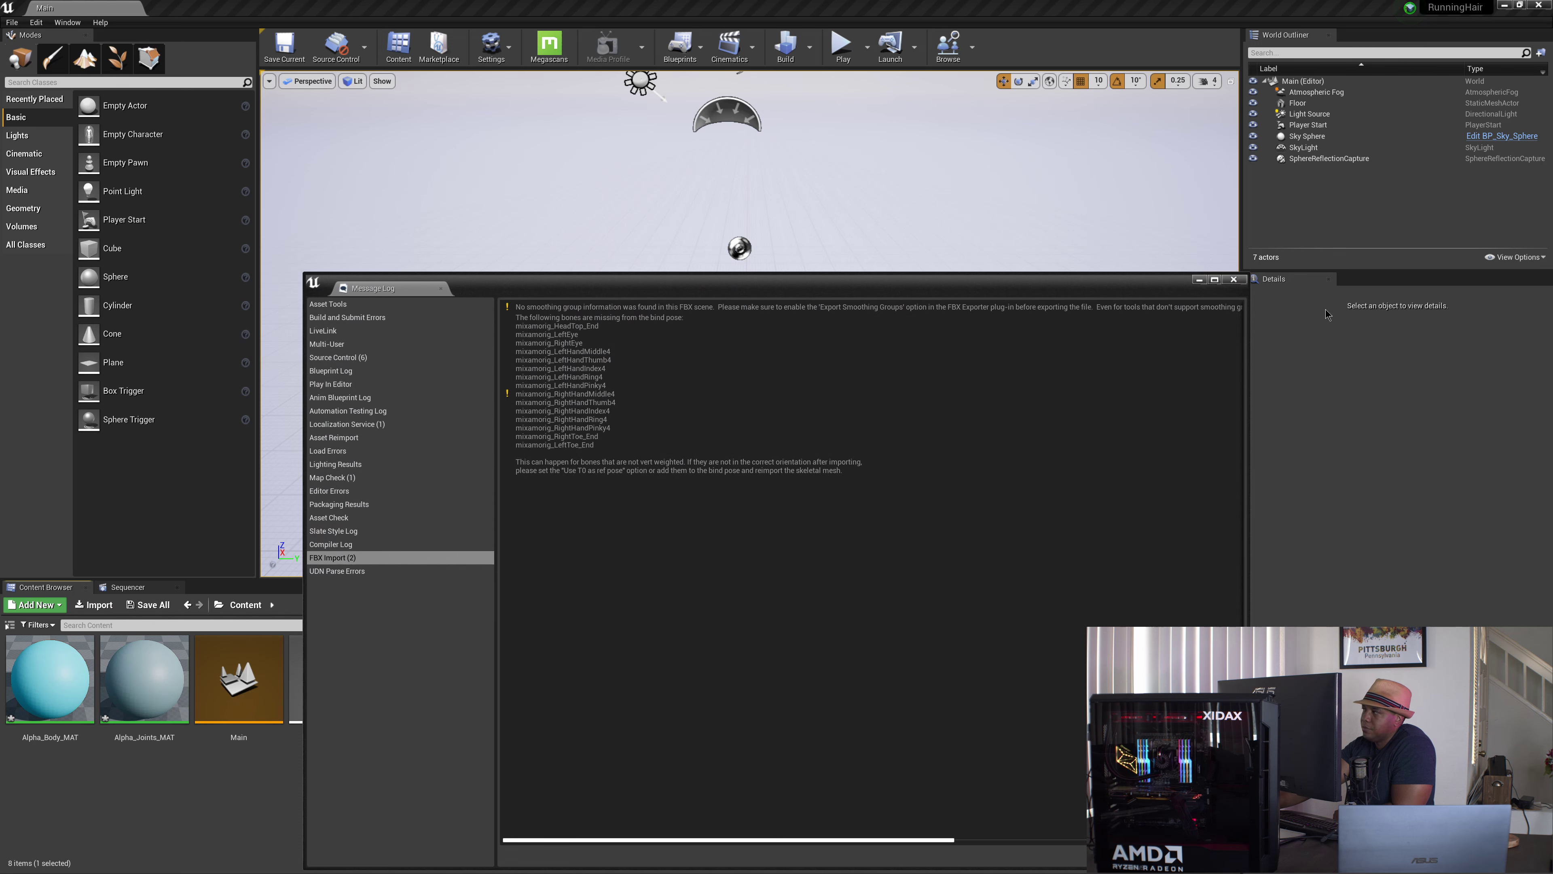
left_click(1233, 280)
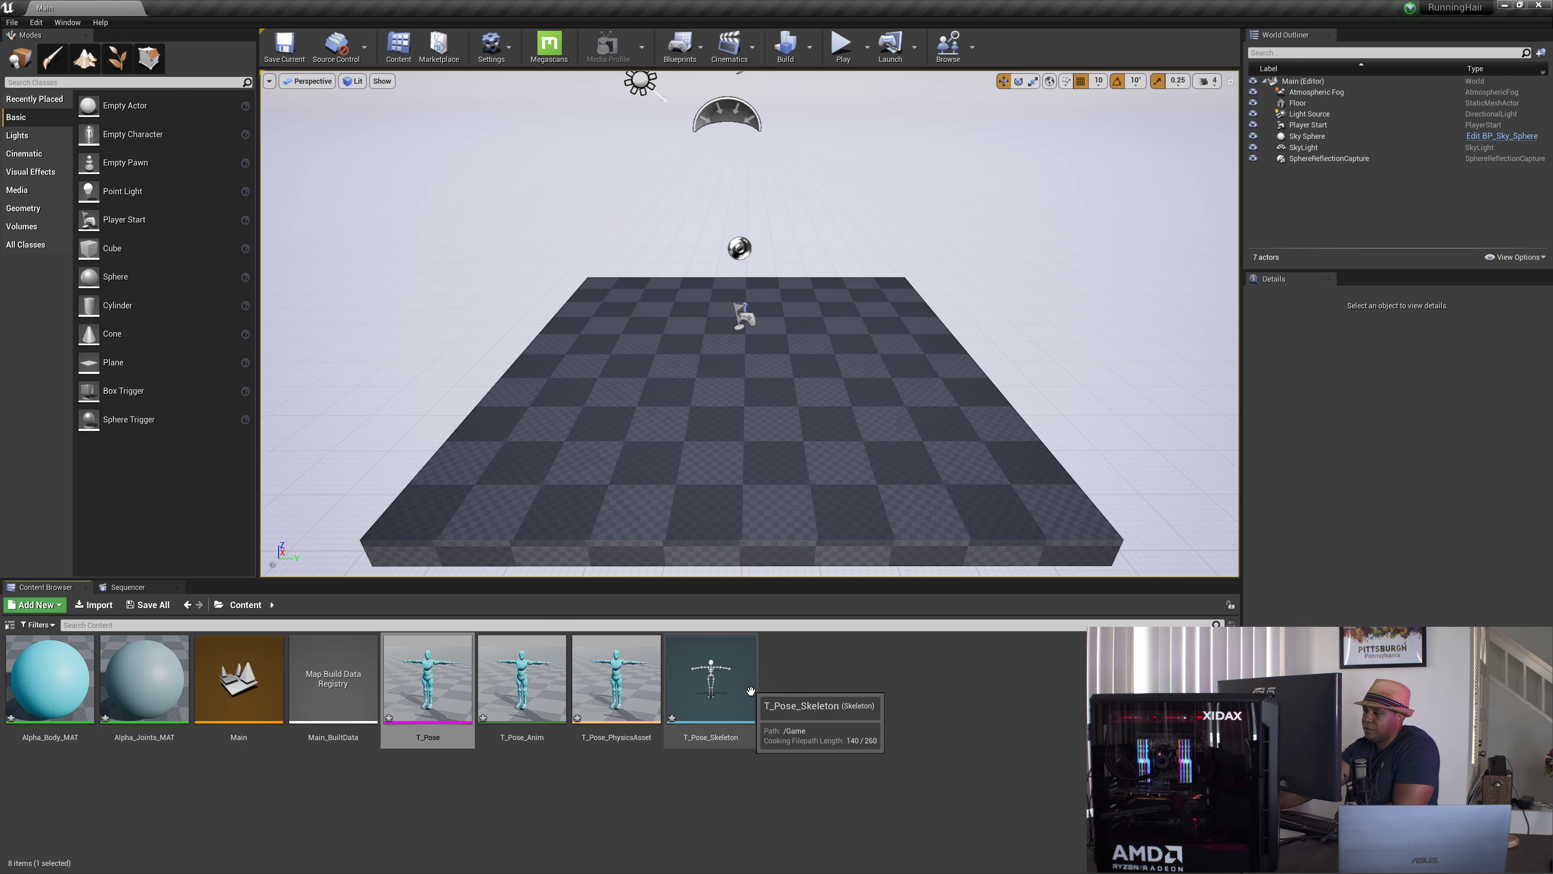
Choose the Running file from the For UE4 folder for import into the project content.
left_click(96, 604)
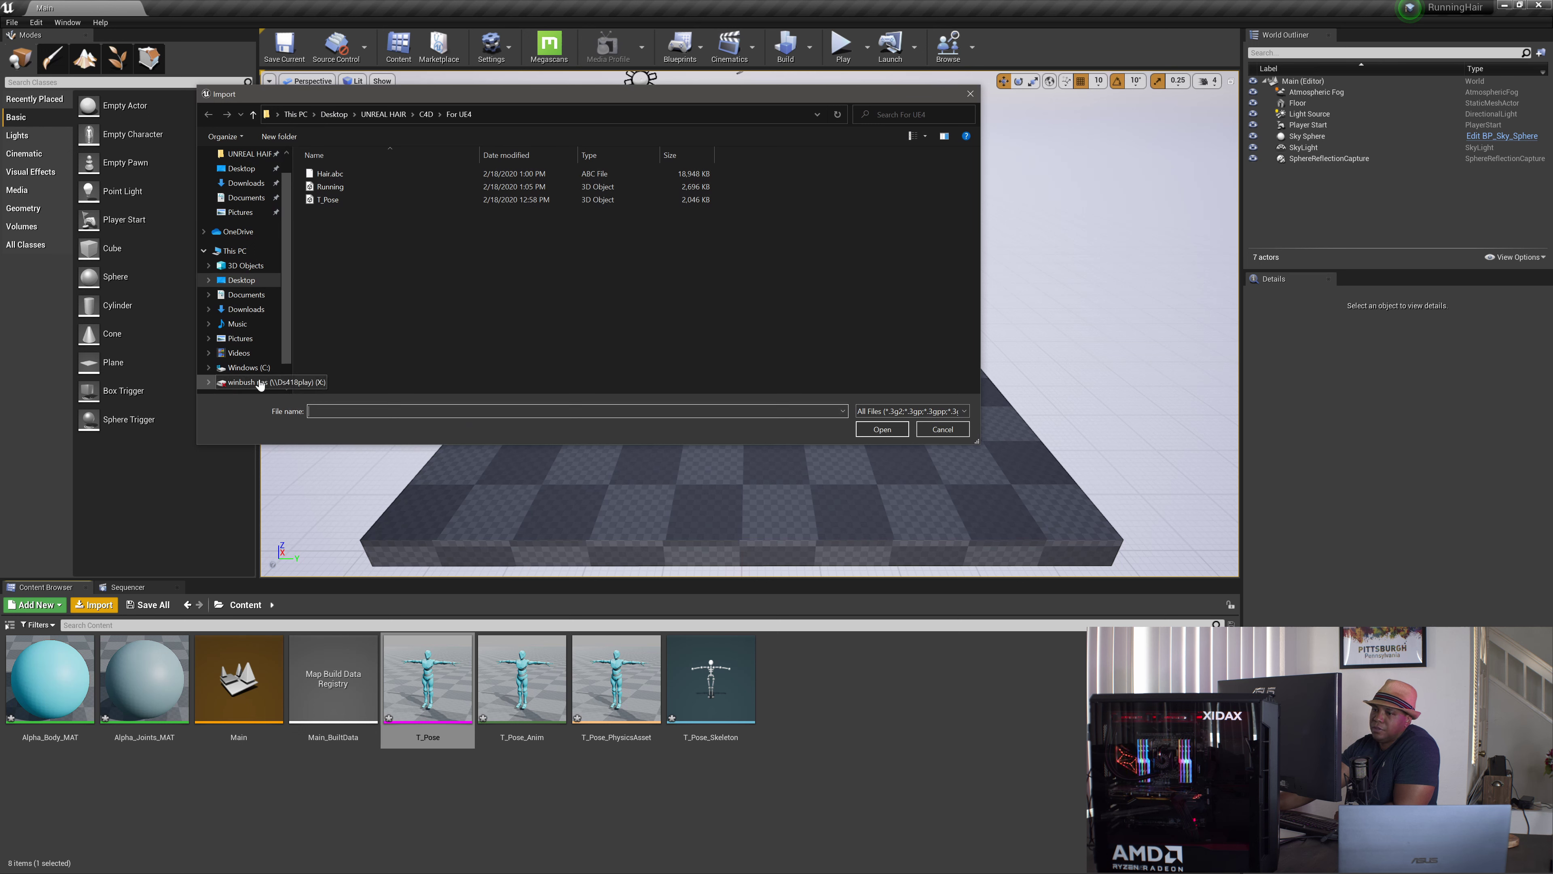
left_click(328, 187)
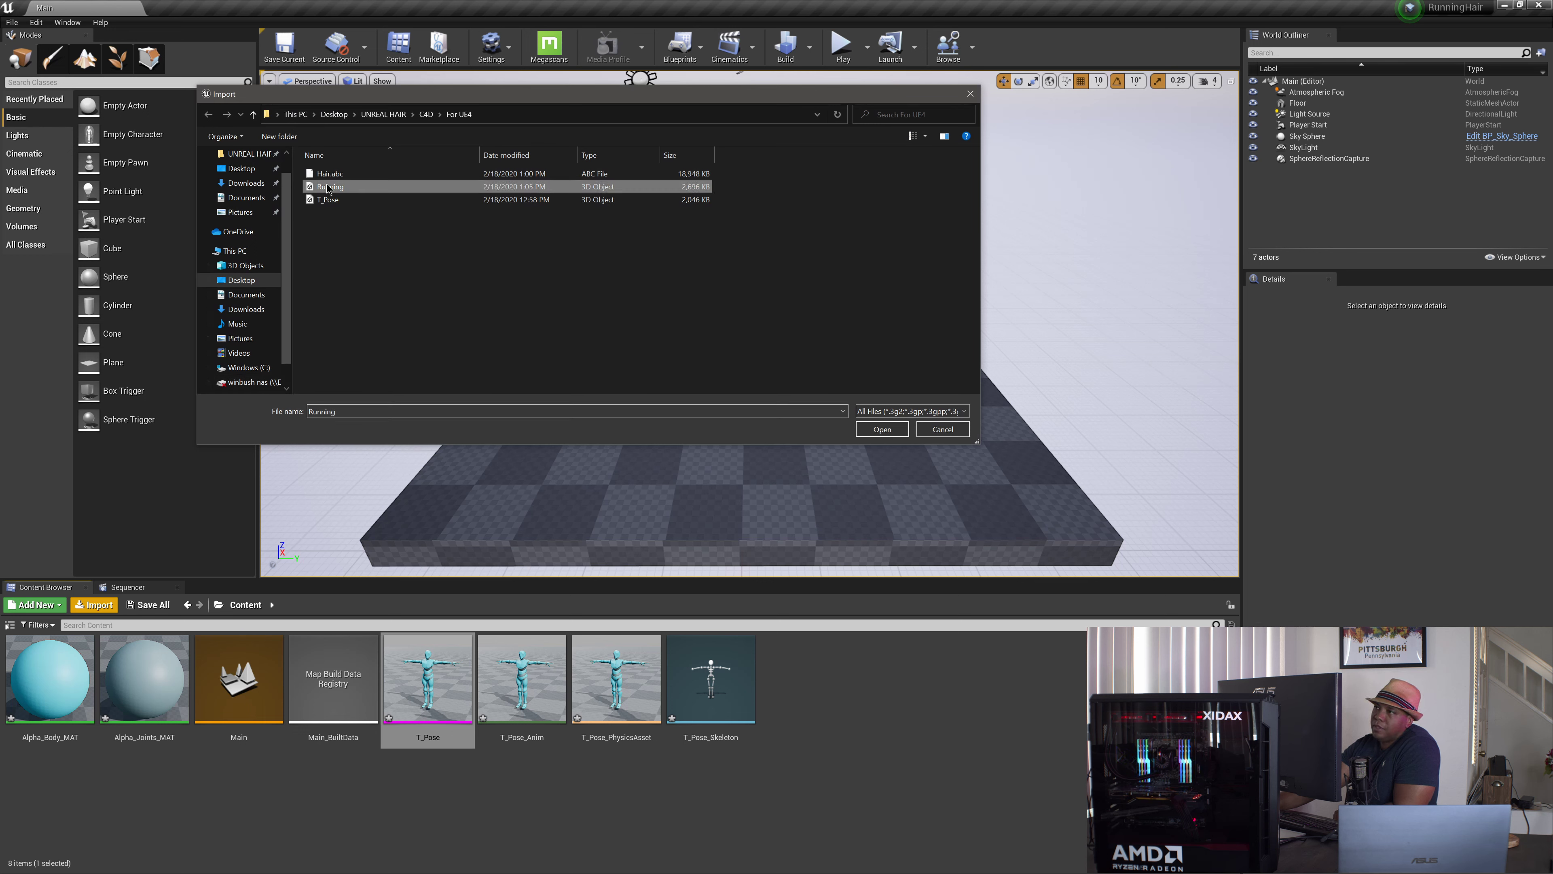
left_click(882, 430)
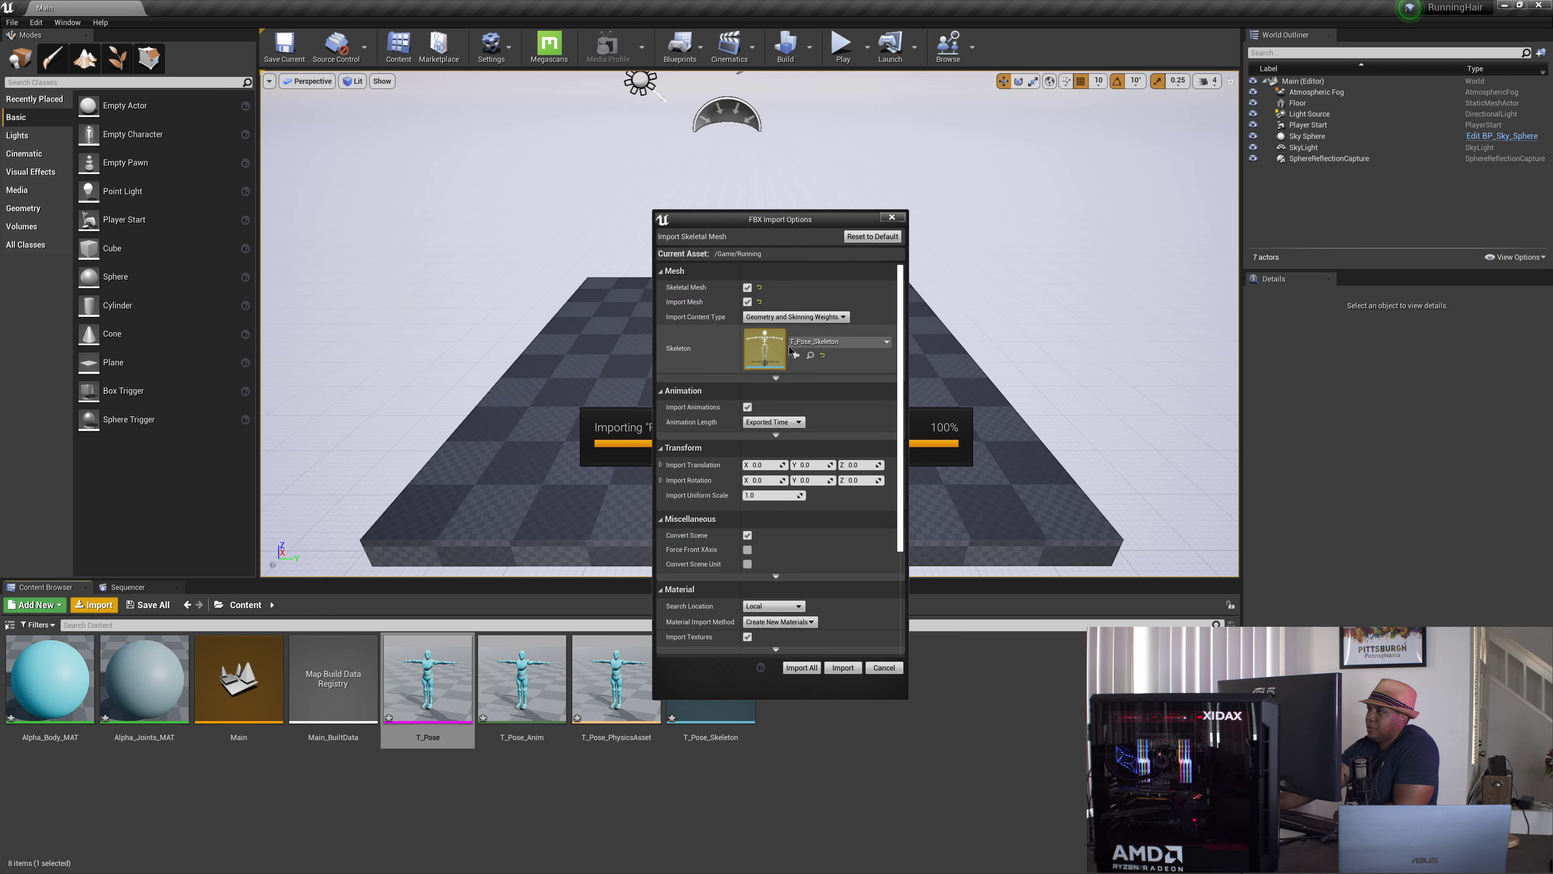
Assign T_Pose_Skeleton as the skeleton for the Running mesh, import everything, and close the message log.
left_click(813, 341)
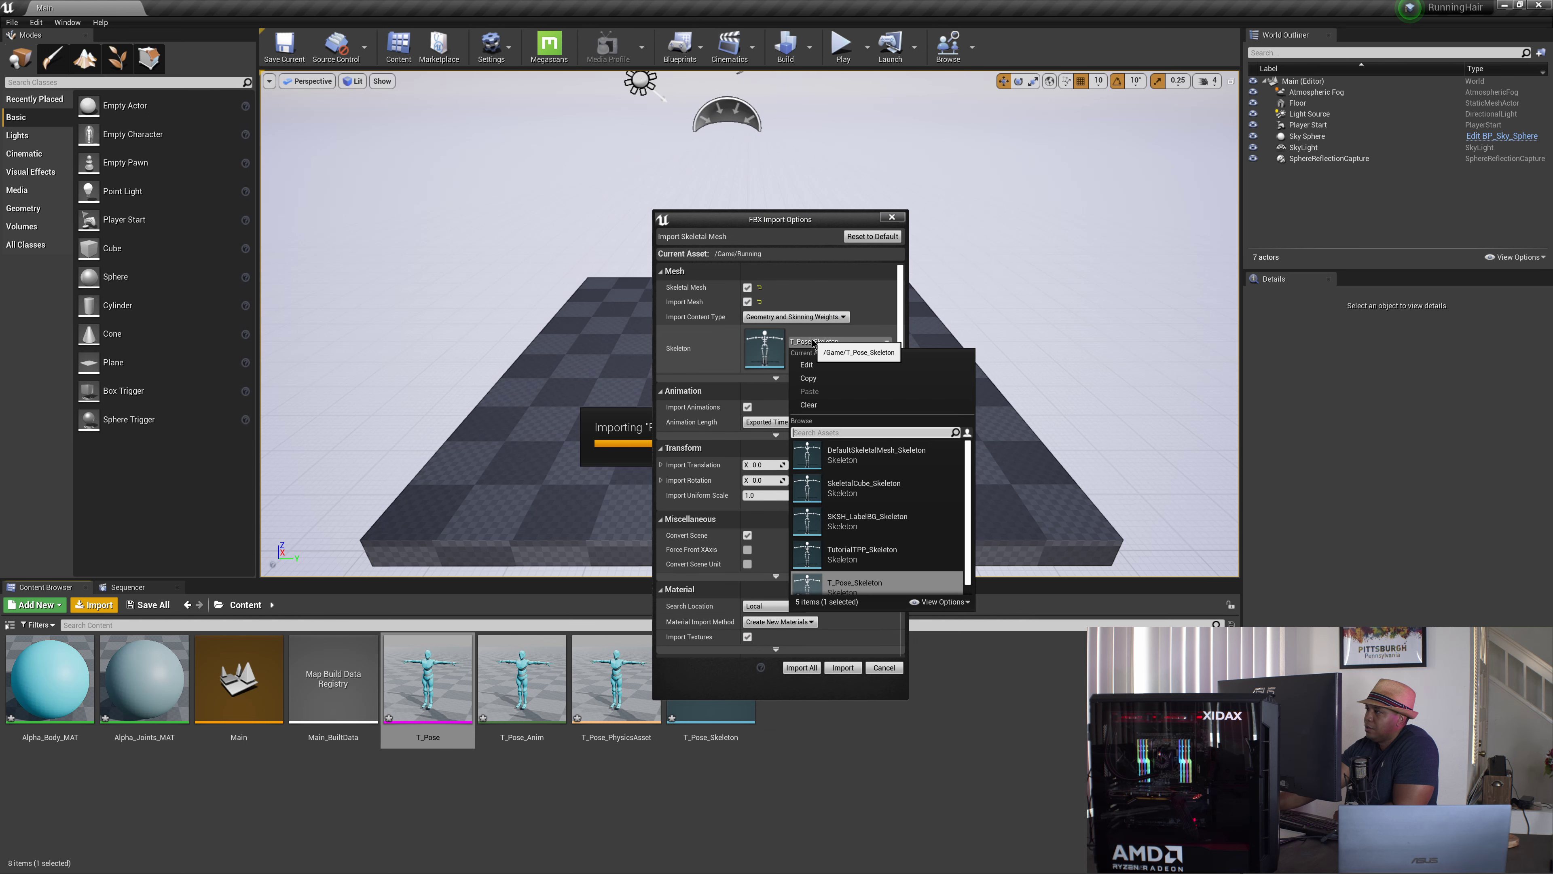
scroll(913, 520, "down", 1)
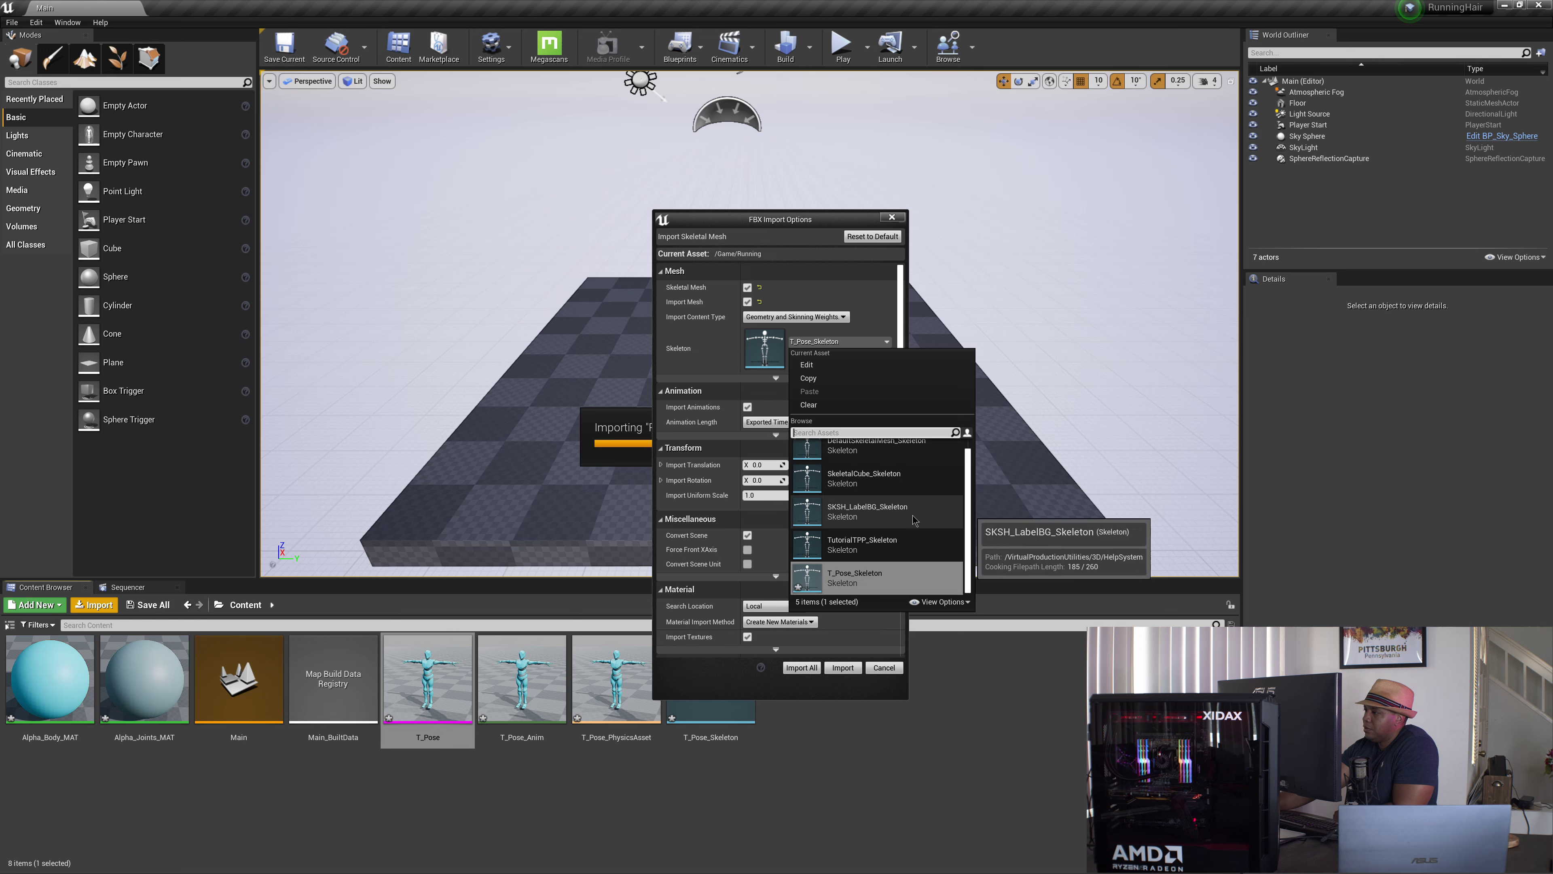
left_click(833, 582)
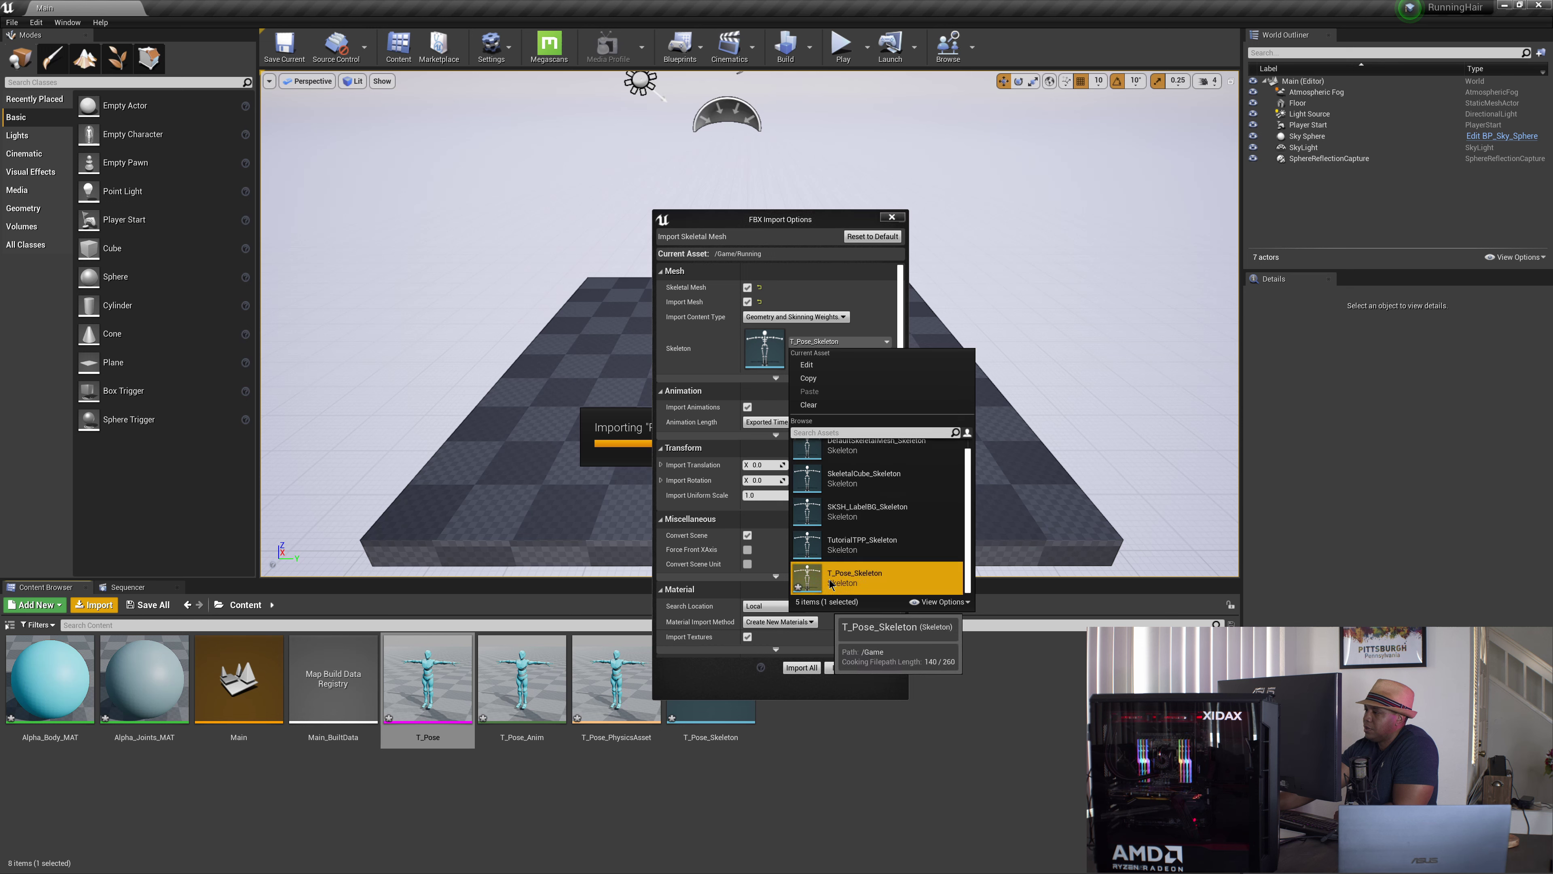
left_click(678, 353)
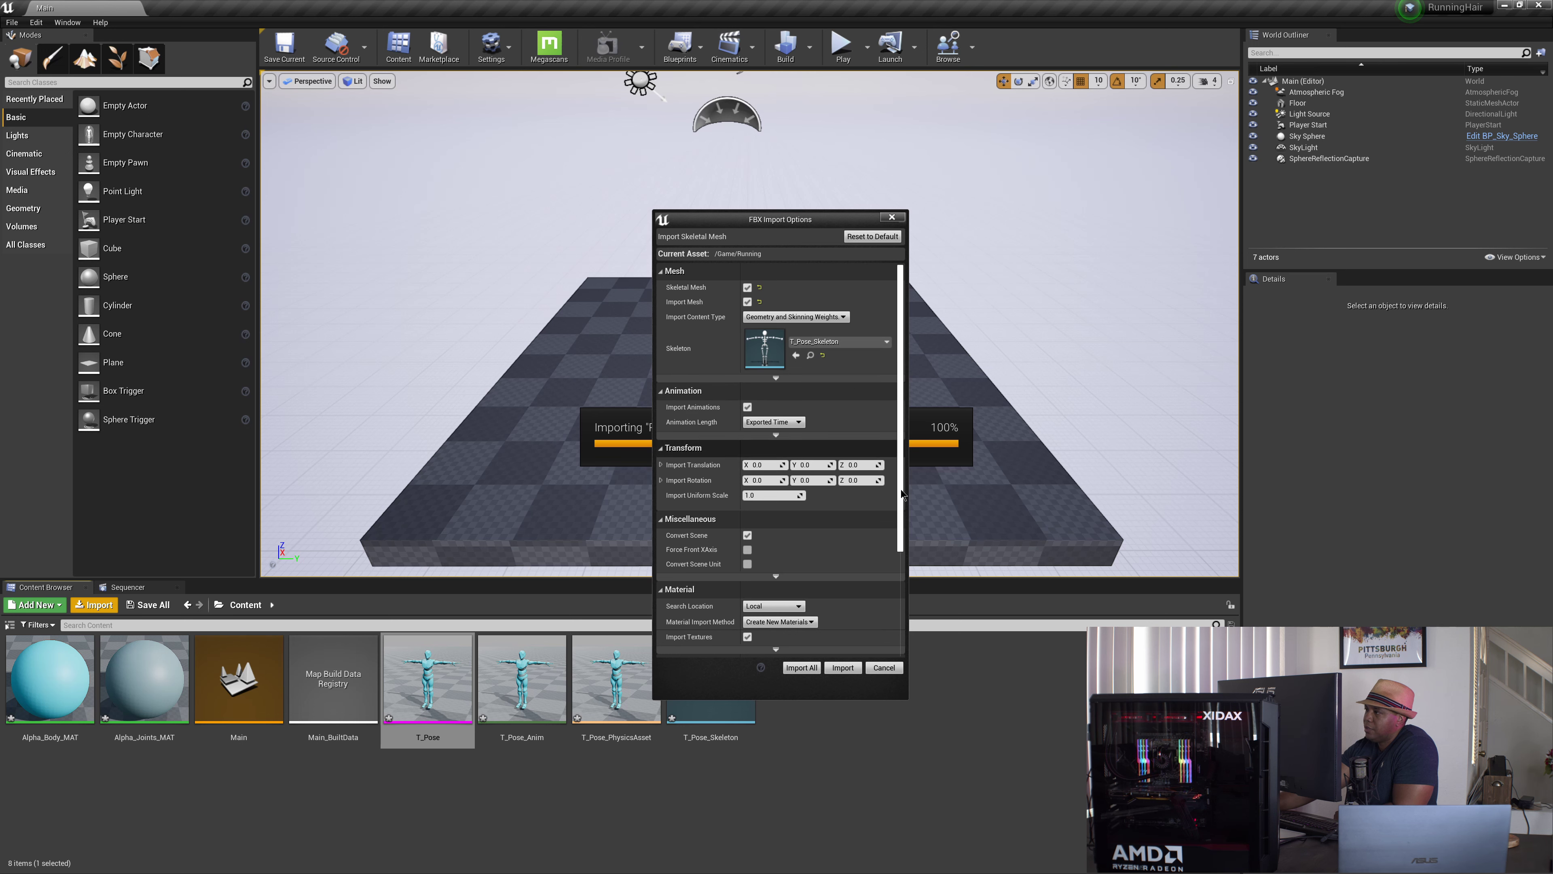
left_click(802, 668)
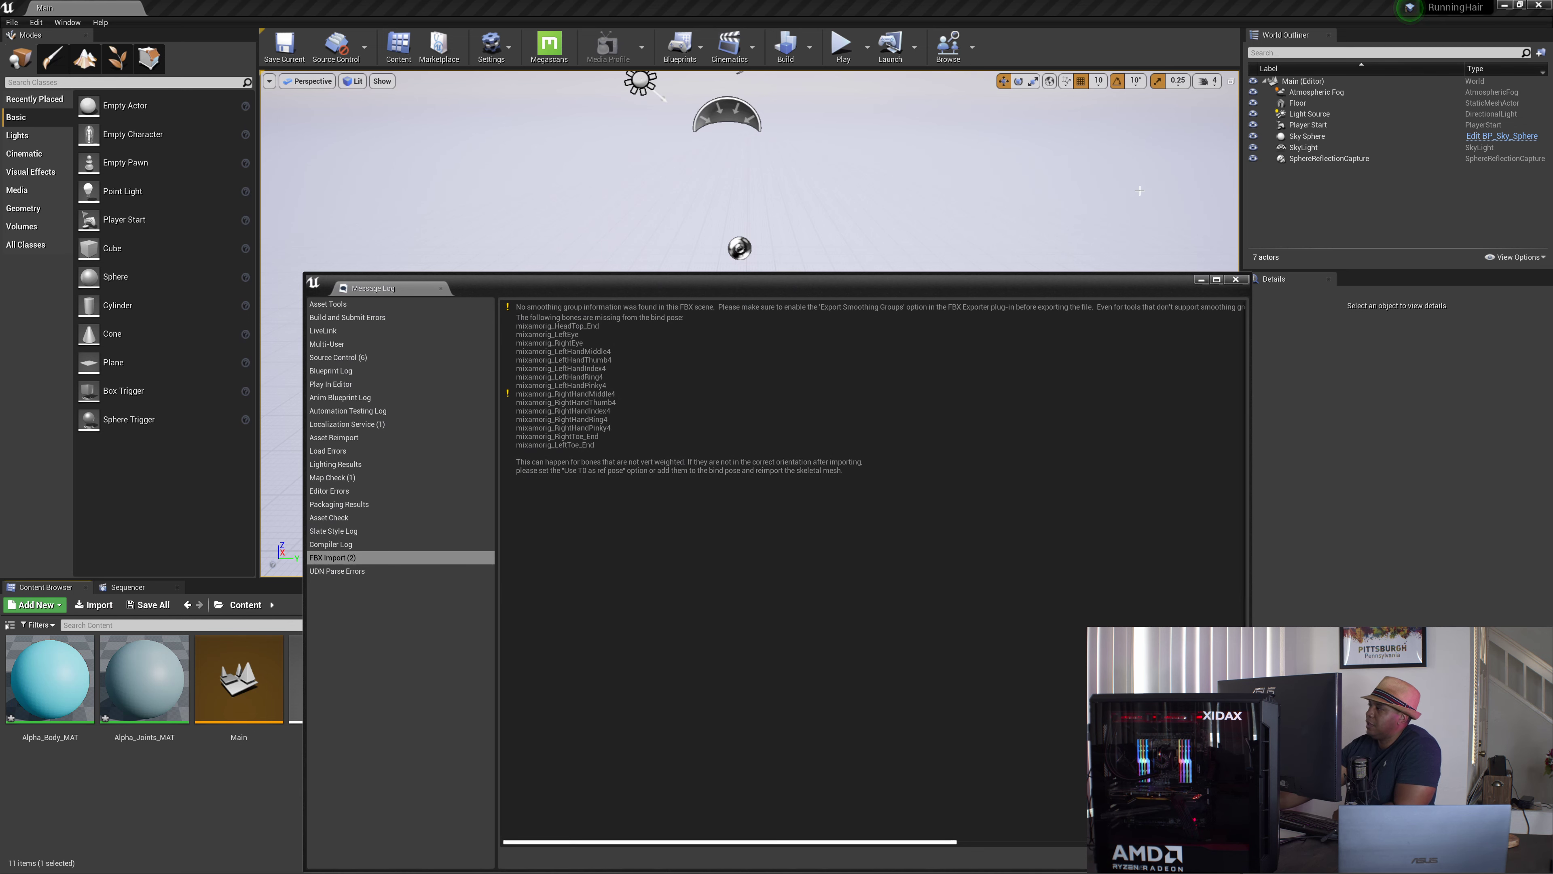
left_click(1234, 279)
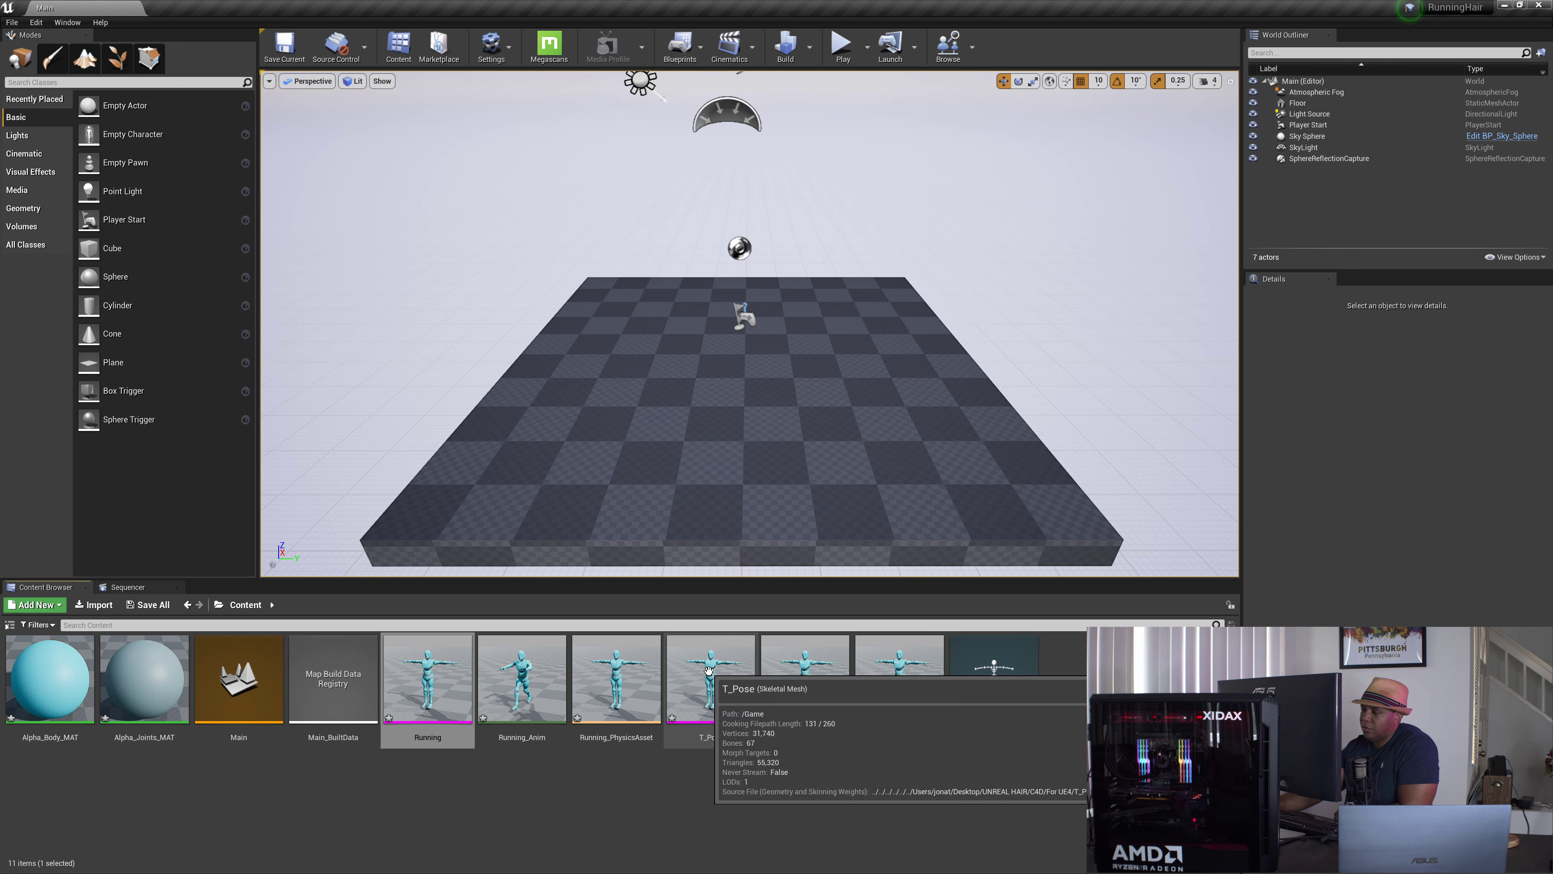
Place the T_Pose skeletal mesh on the floor in the level and delete the Player Start actor.
left_click_drag(711, 682, 734, 387)
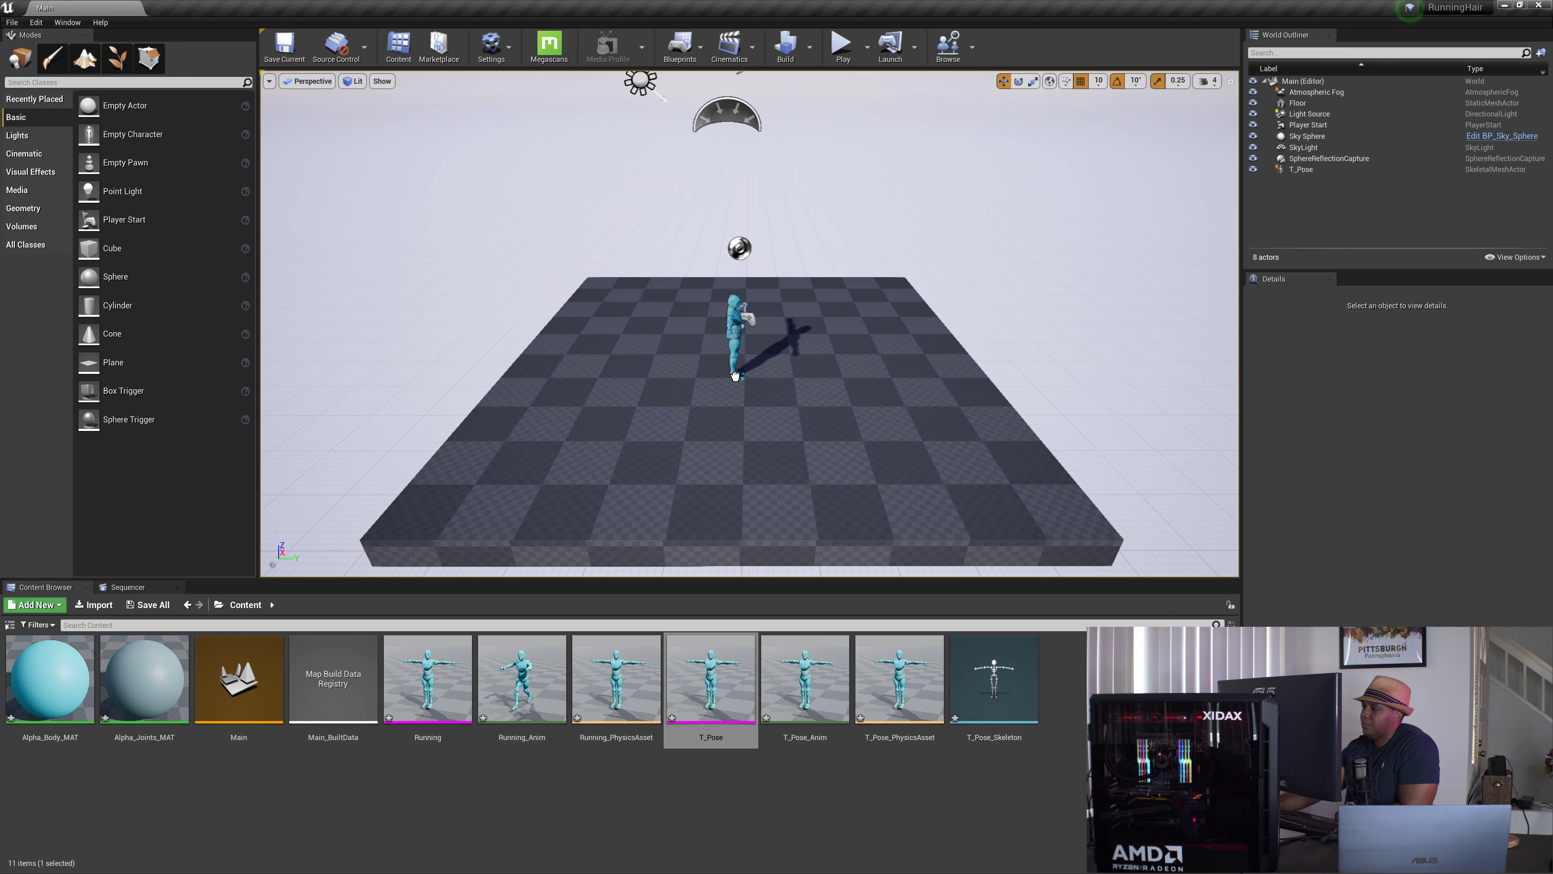
left_click(734, 376)
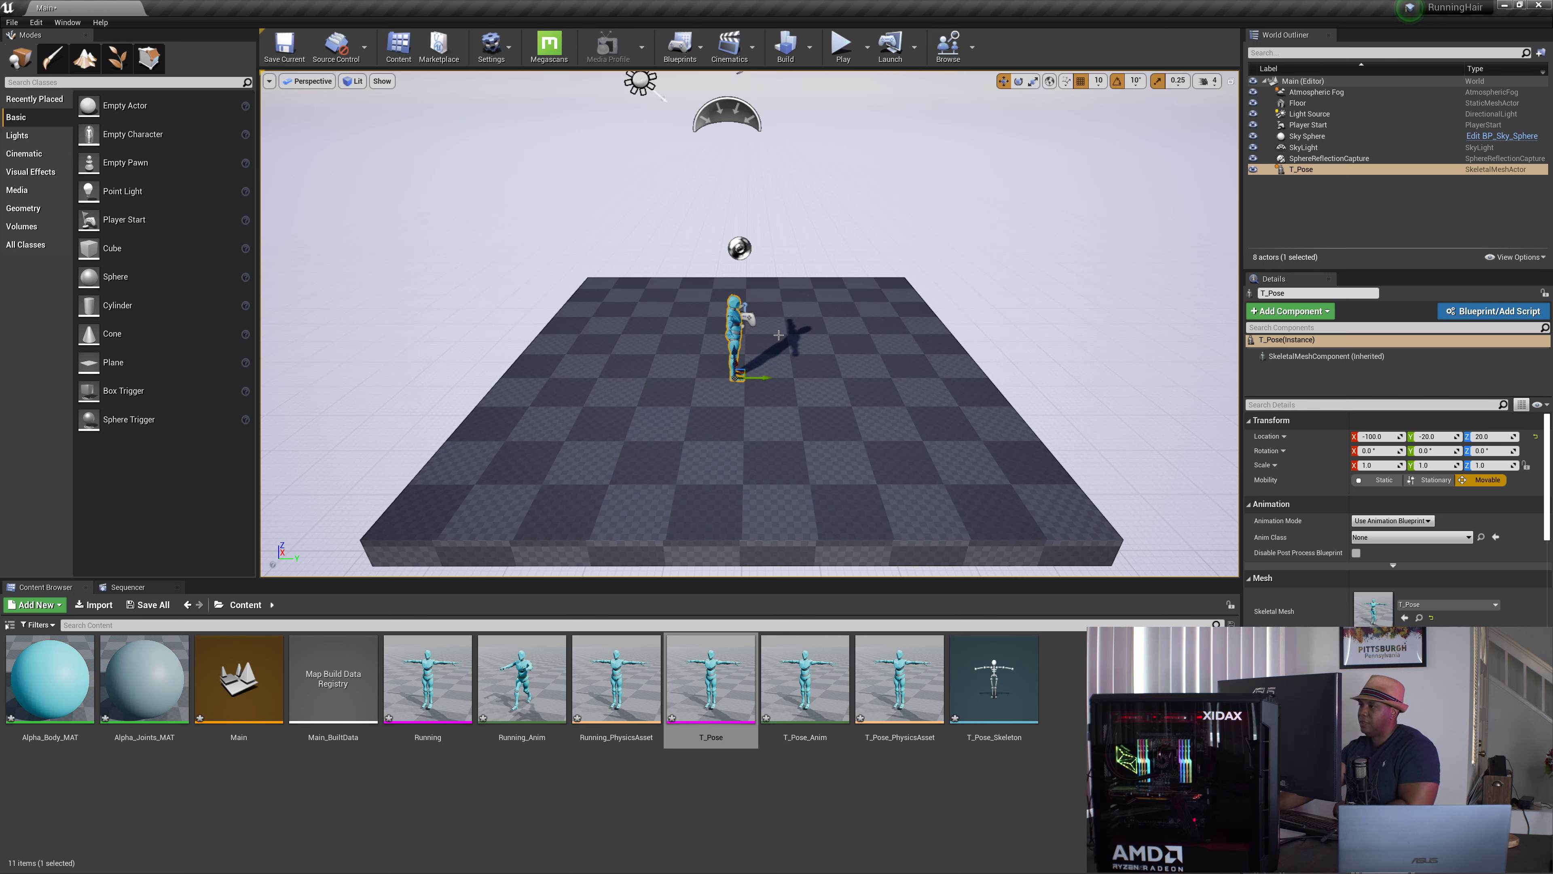
scroll(773, 331, "up", 3)
left_click(752, 311)
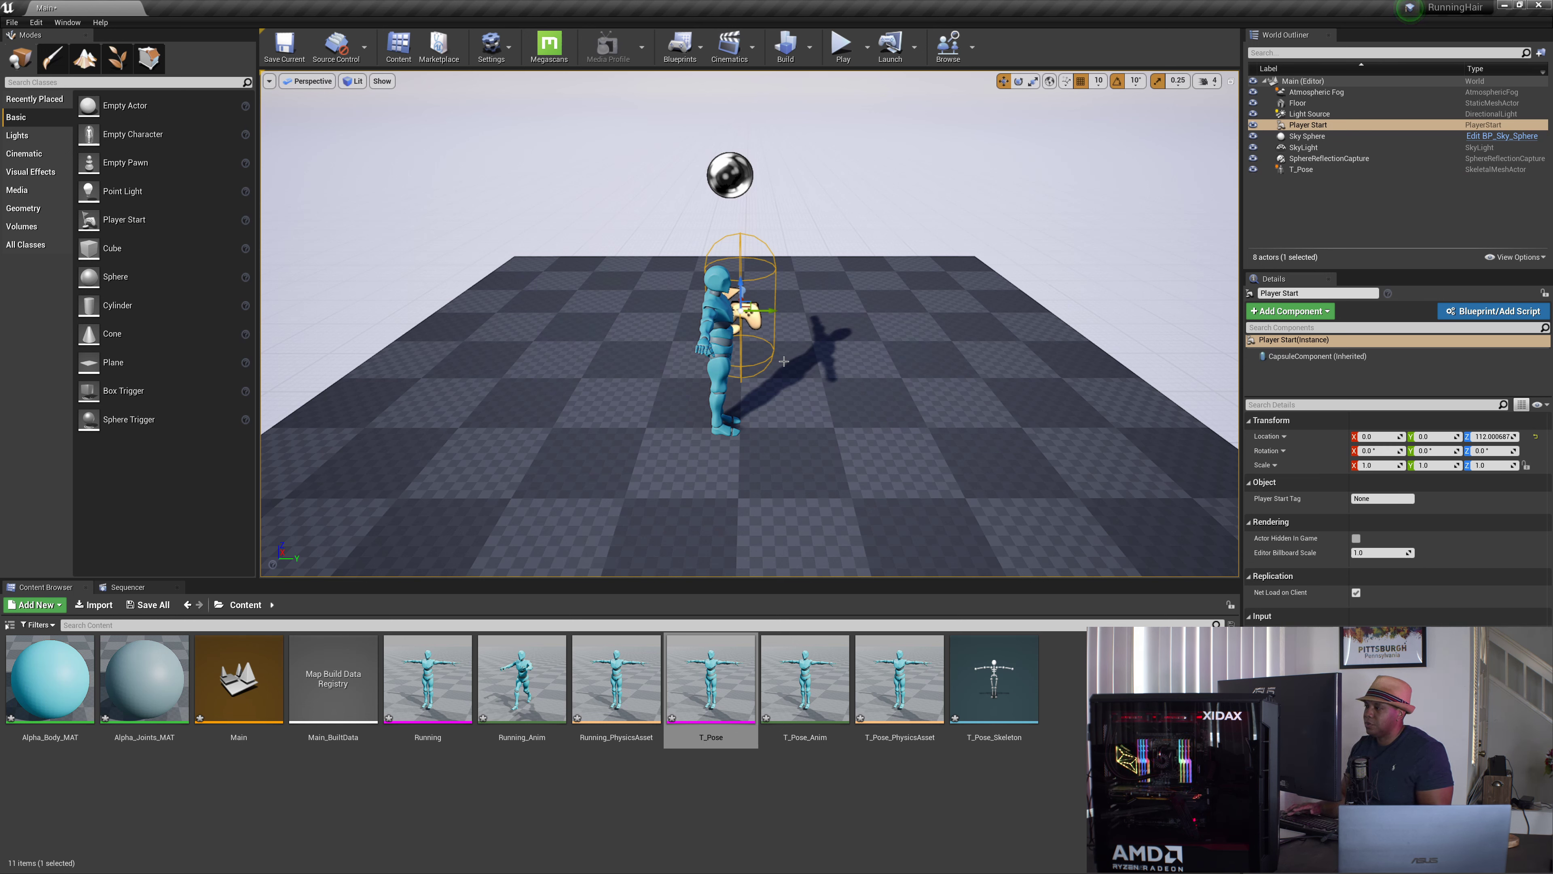
key("Delete")
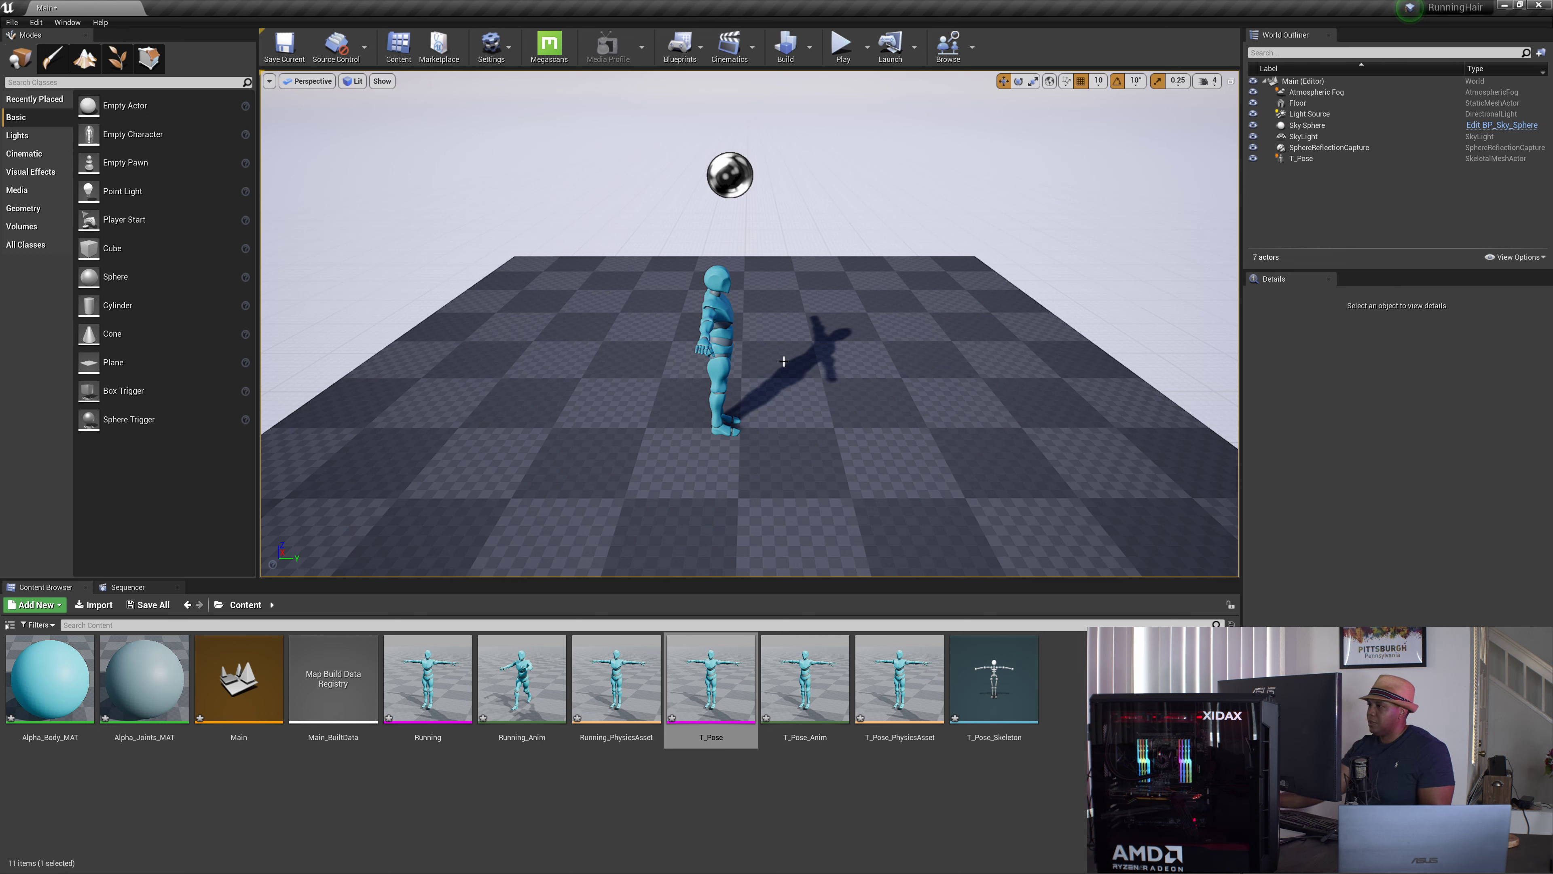
Set the T_Pose actor's location to 0 on X, Y and Z.
left_click(1301, 158)
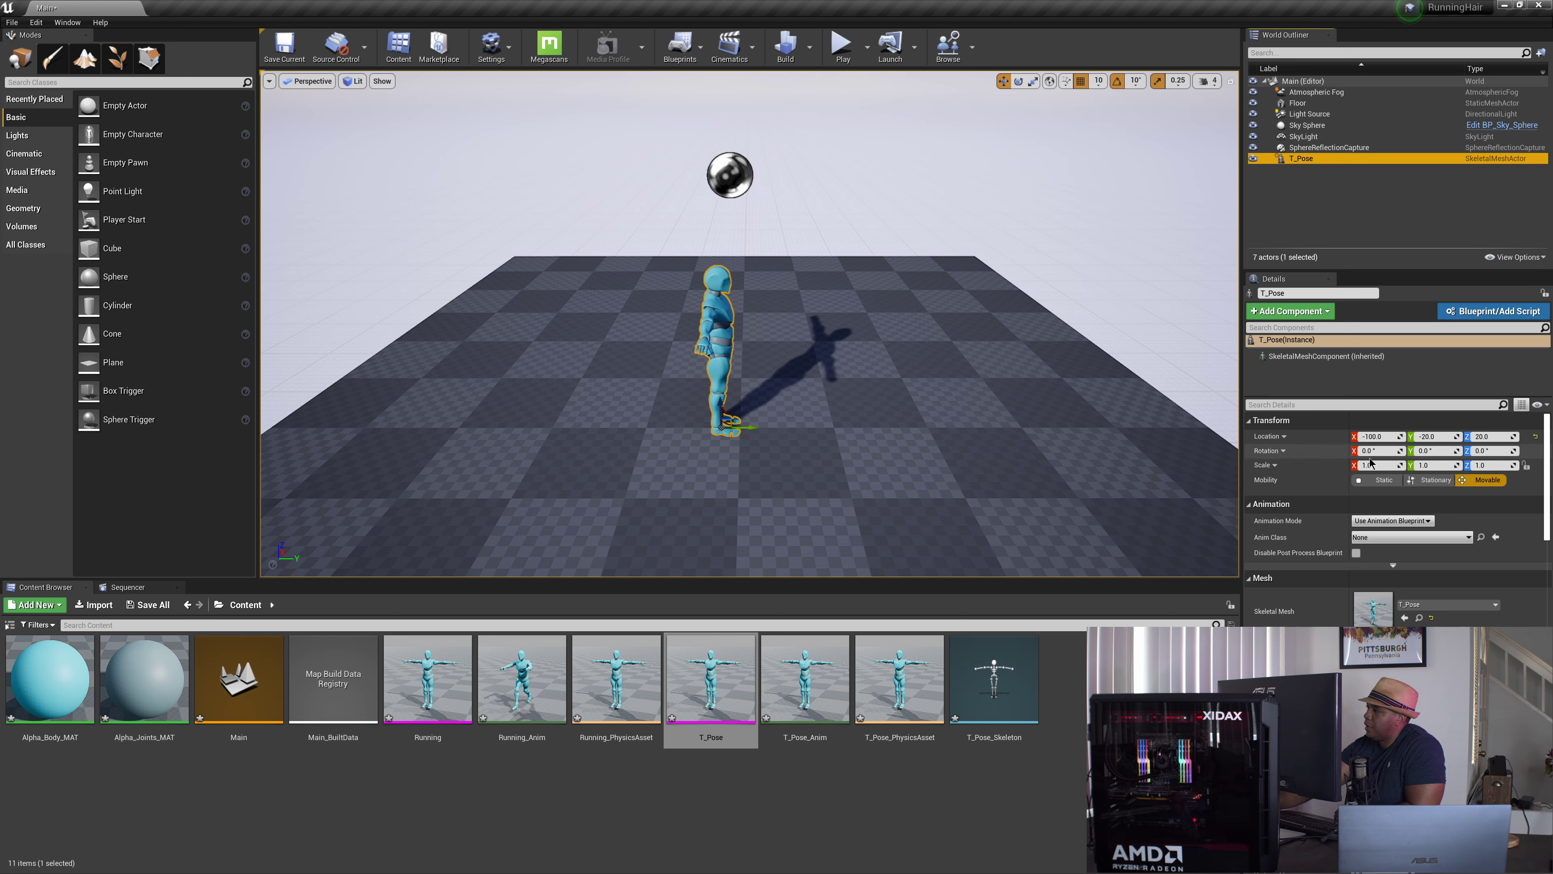
left_click(1374, 438)
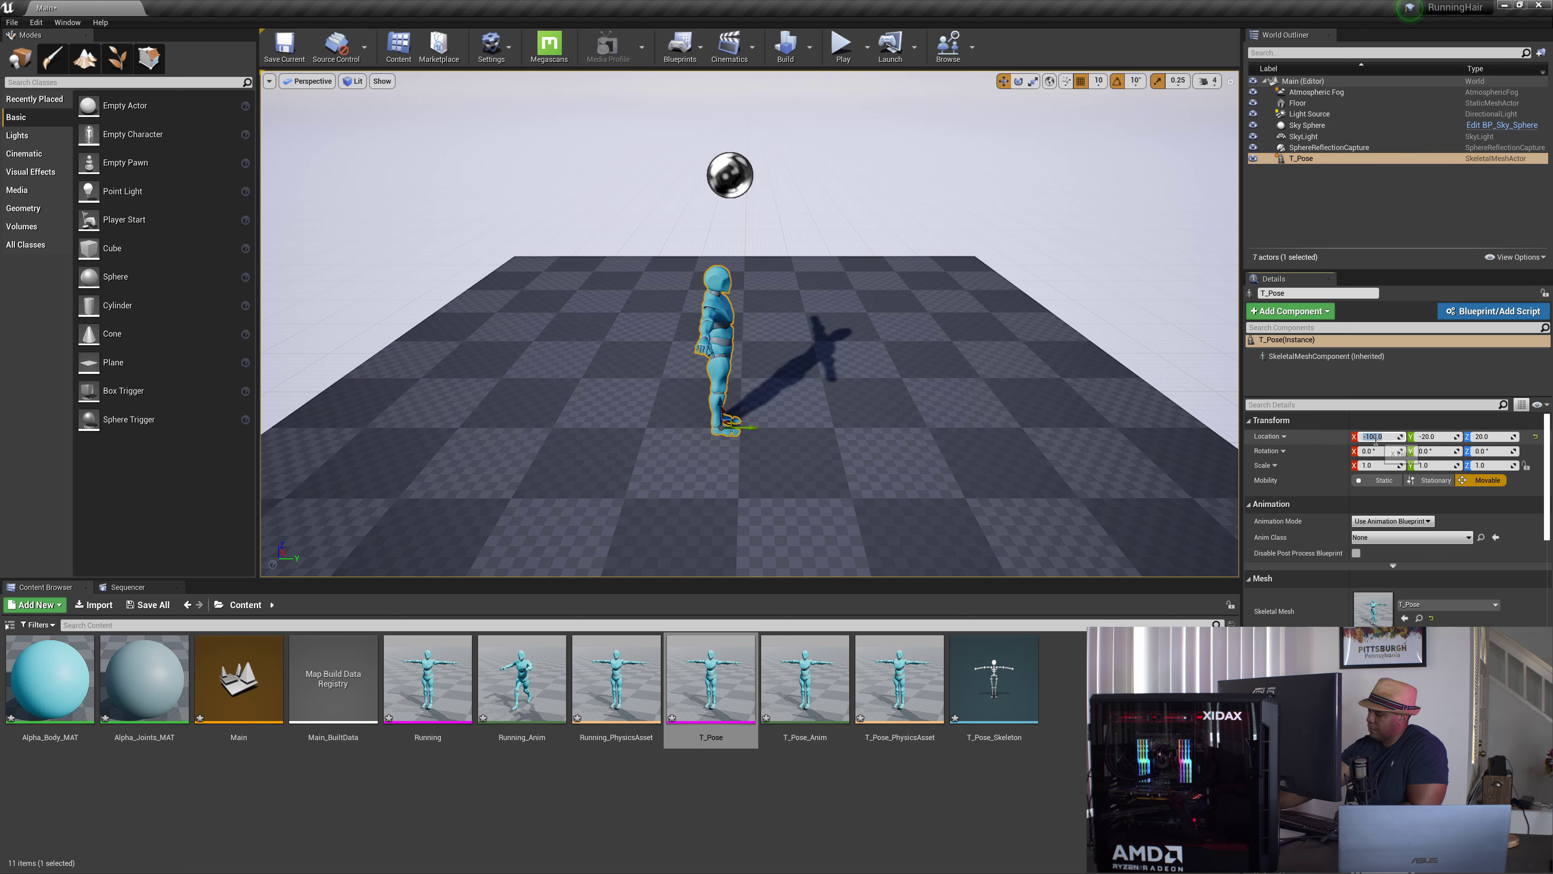
type("0")
key("Tab")
type("0")
key("Tab")
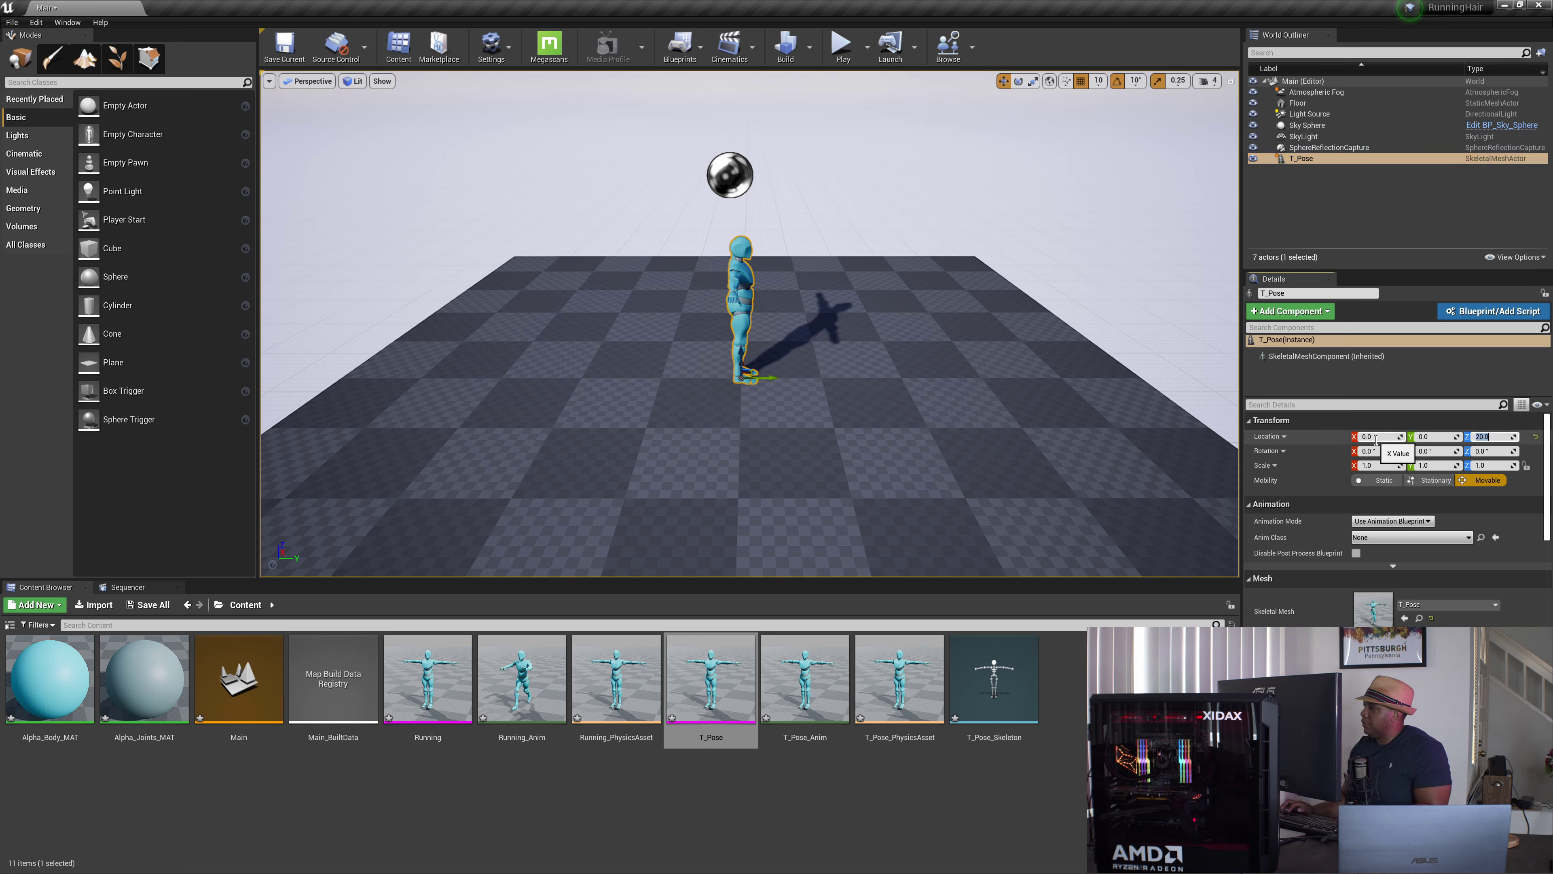
type("0")
key("Return")
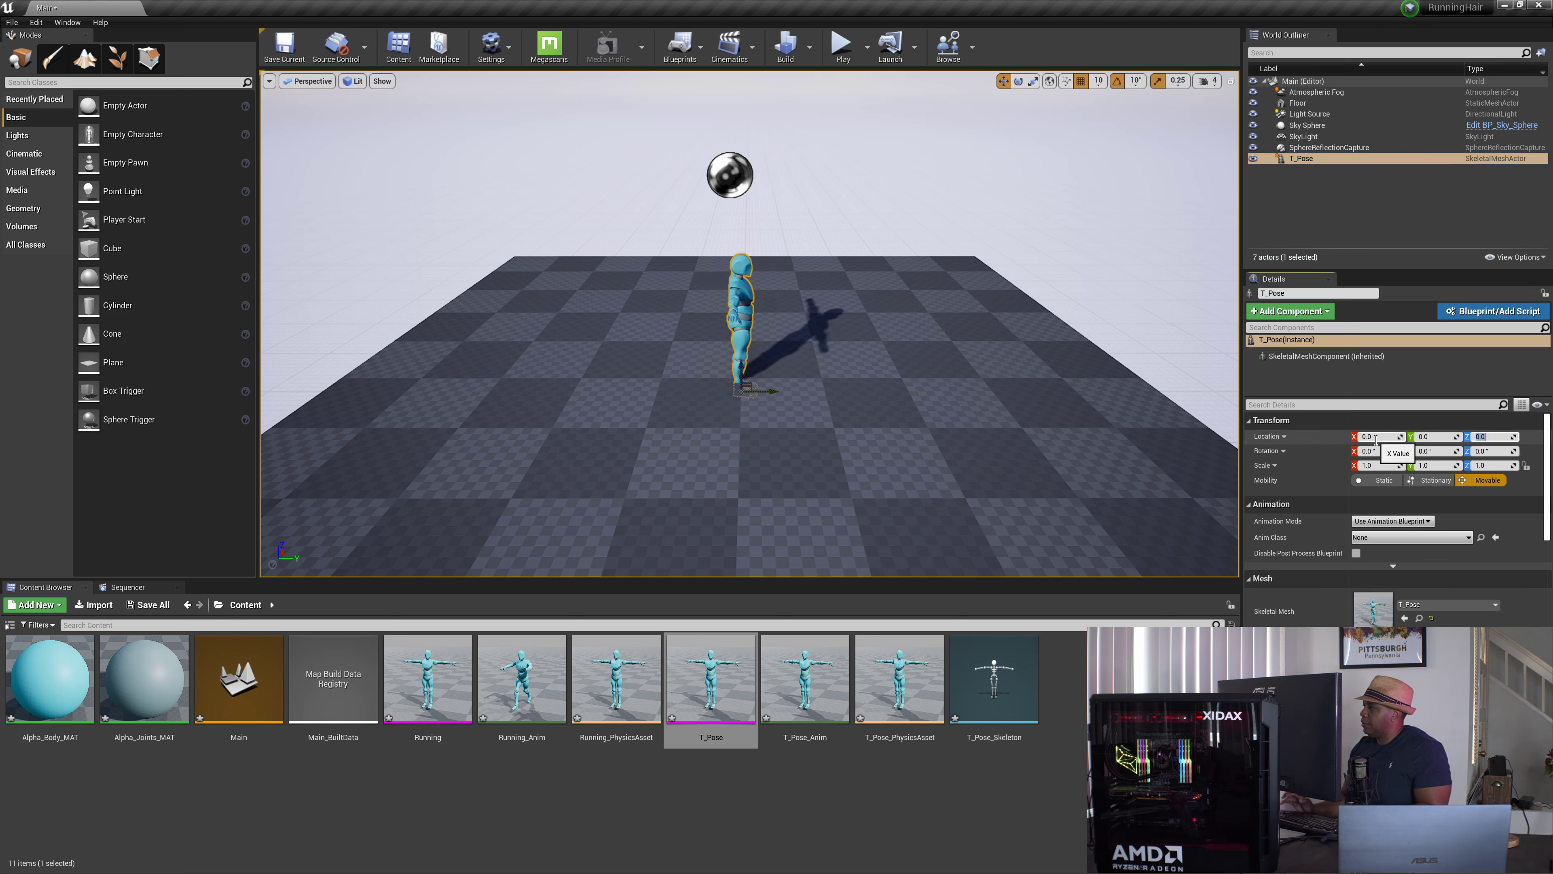
Lower the Floor to a Z location of 0 so it meets the character's feet.
left_click(788, 444)
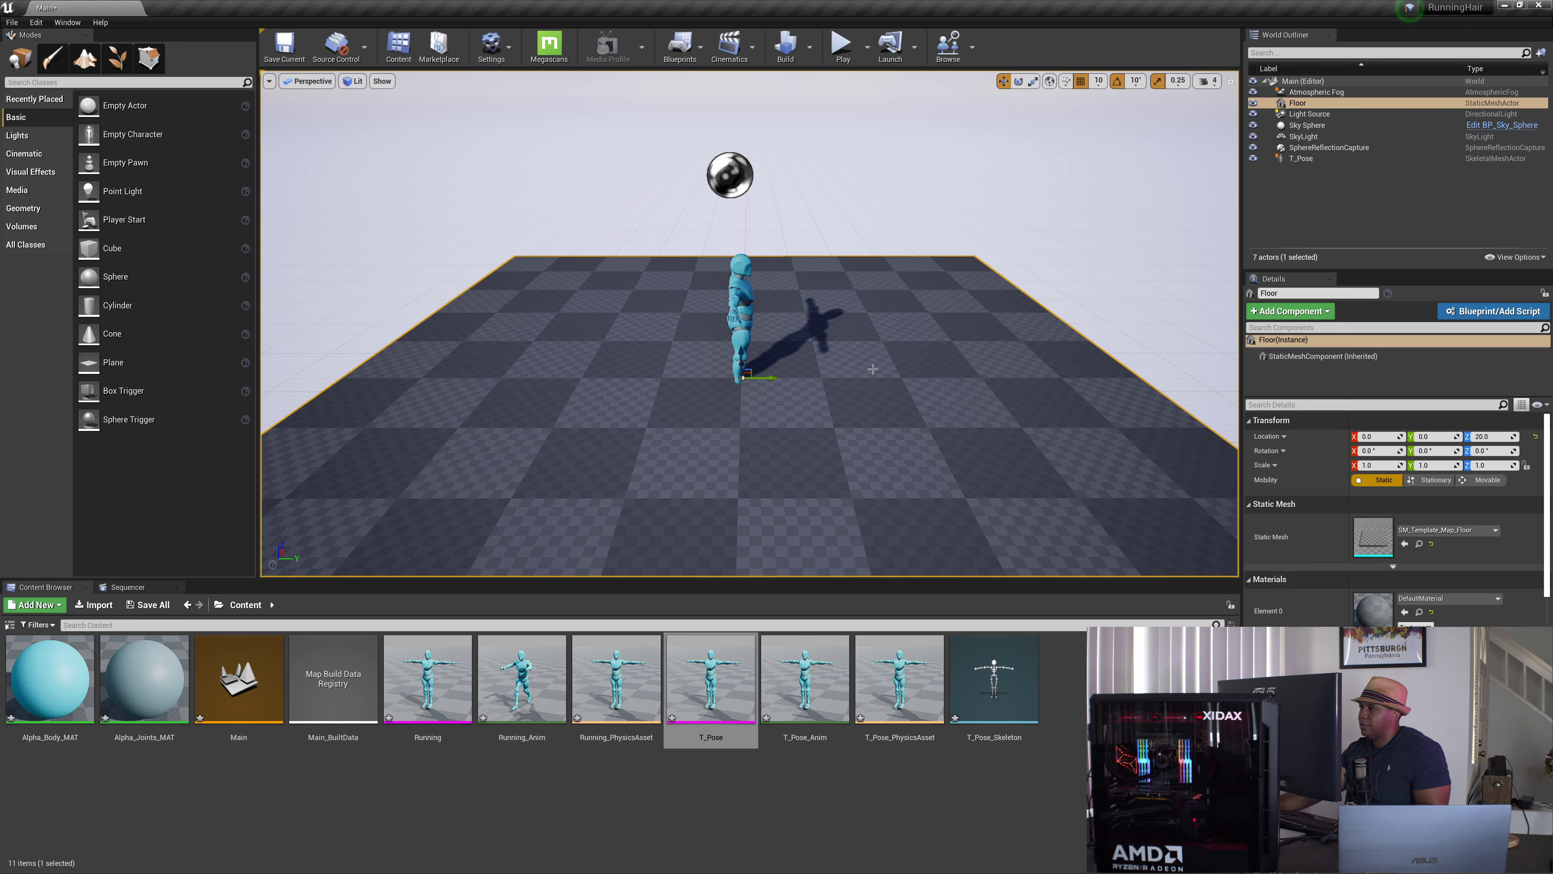
left_click_drag(741, 352, 744, 364)
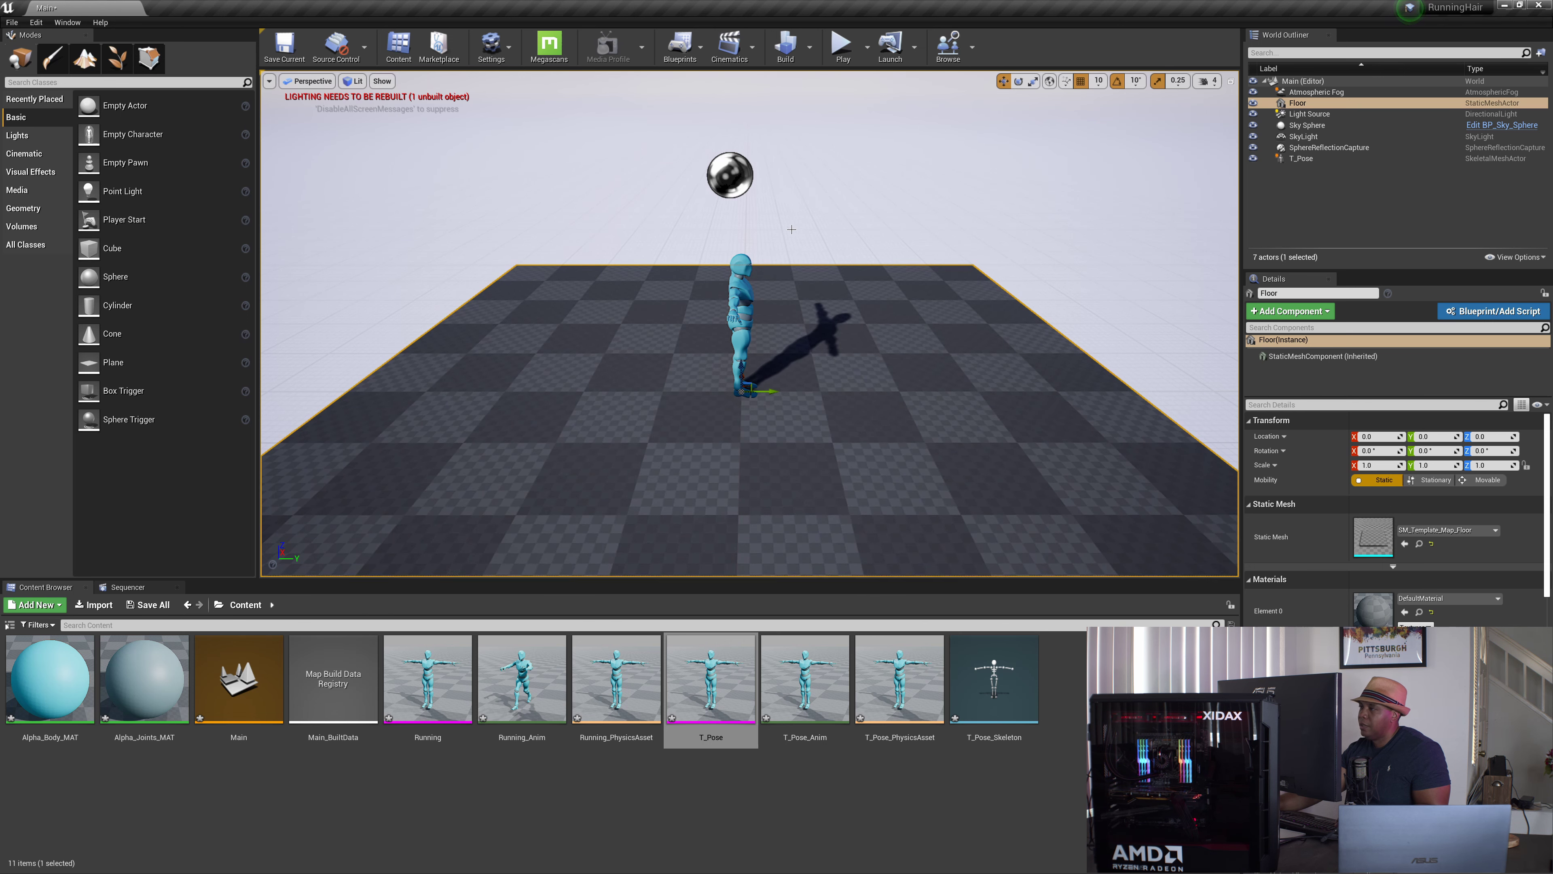
left_click_drag(815, 374, 748, 286, "alt")
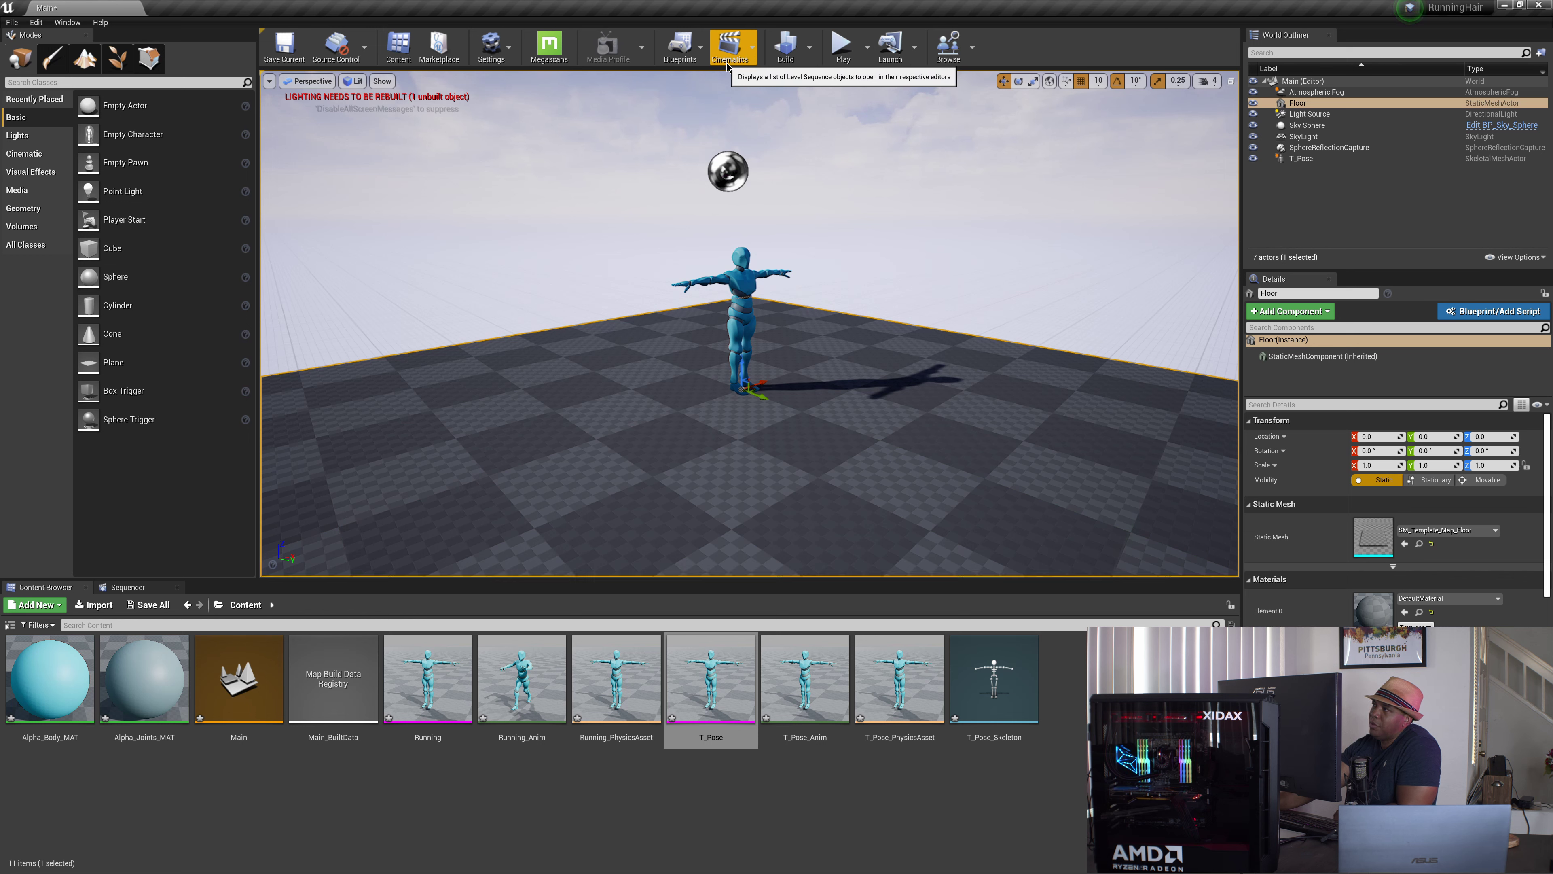
Add a level sequence to the scene and save it as NewLevelSequence in the Content folder.
left_click(751, 49)
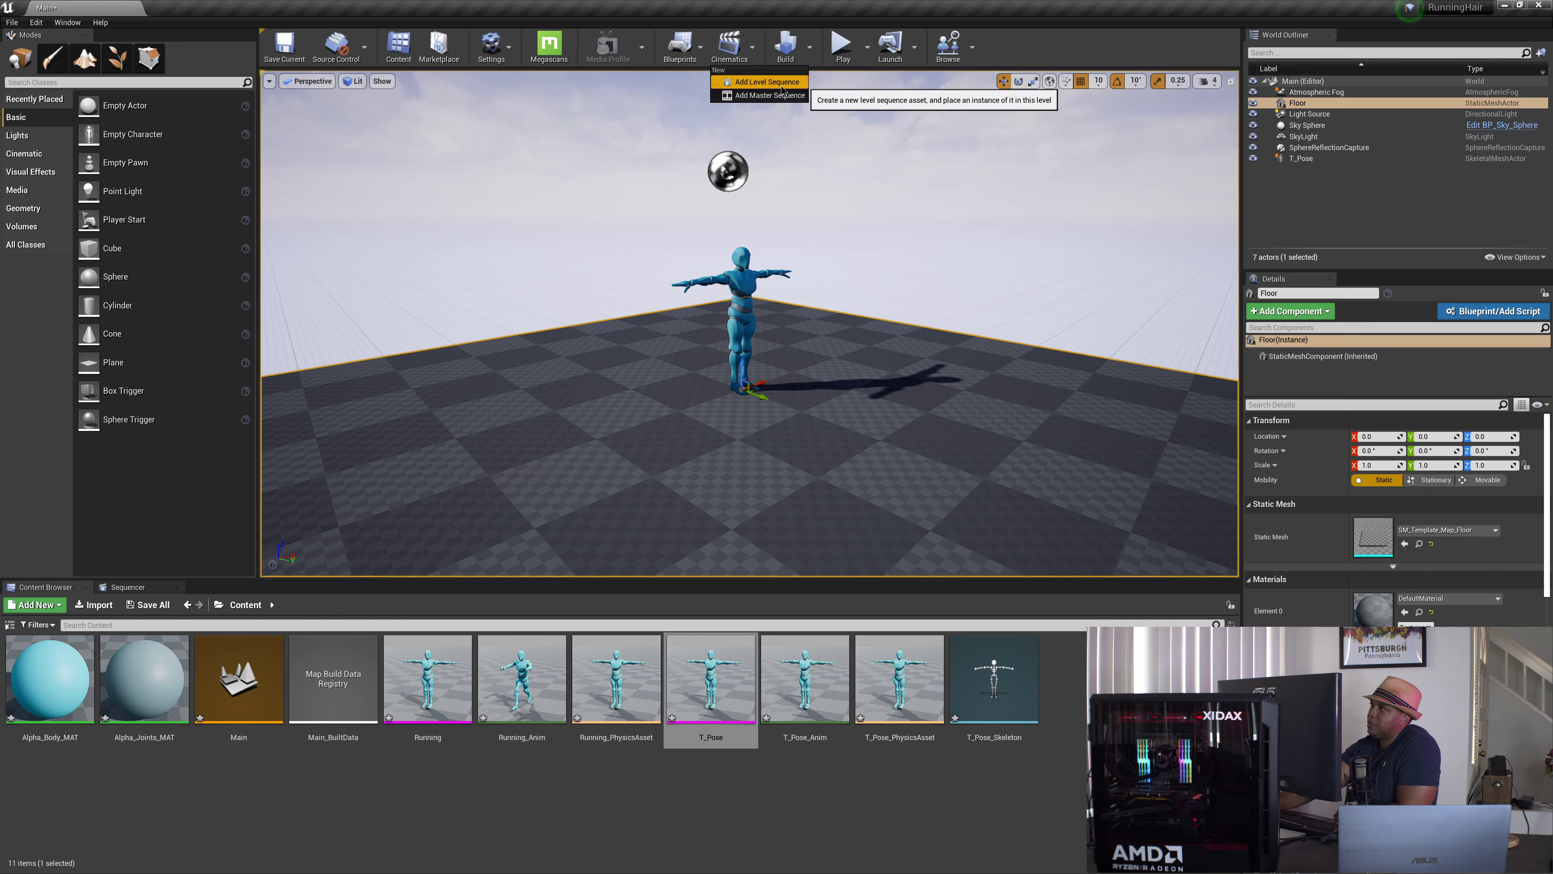
left_click(783, 84)
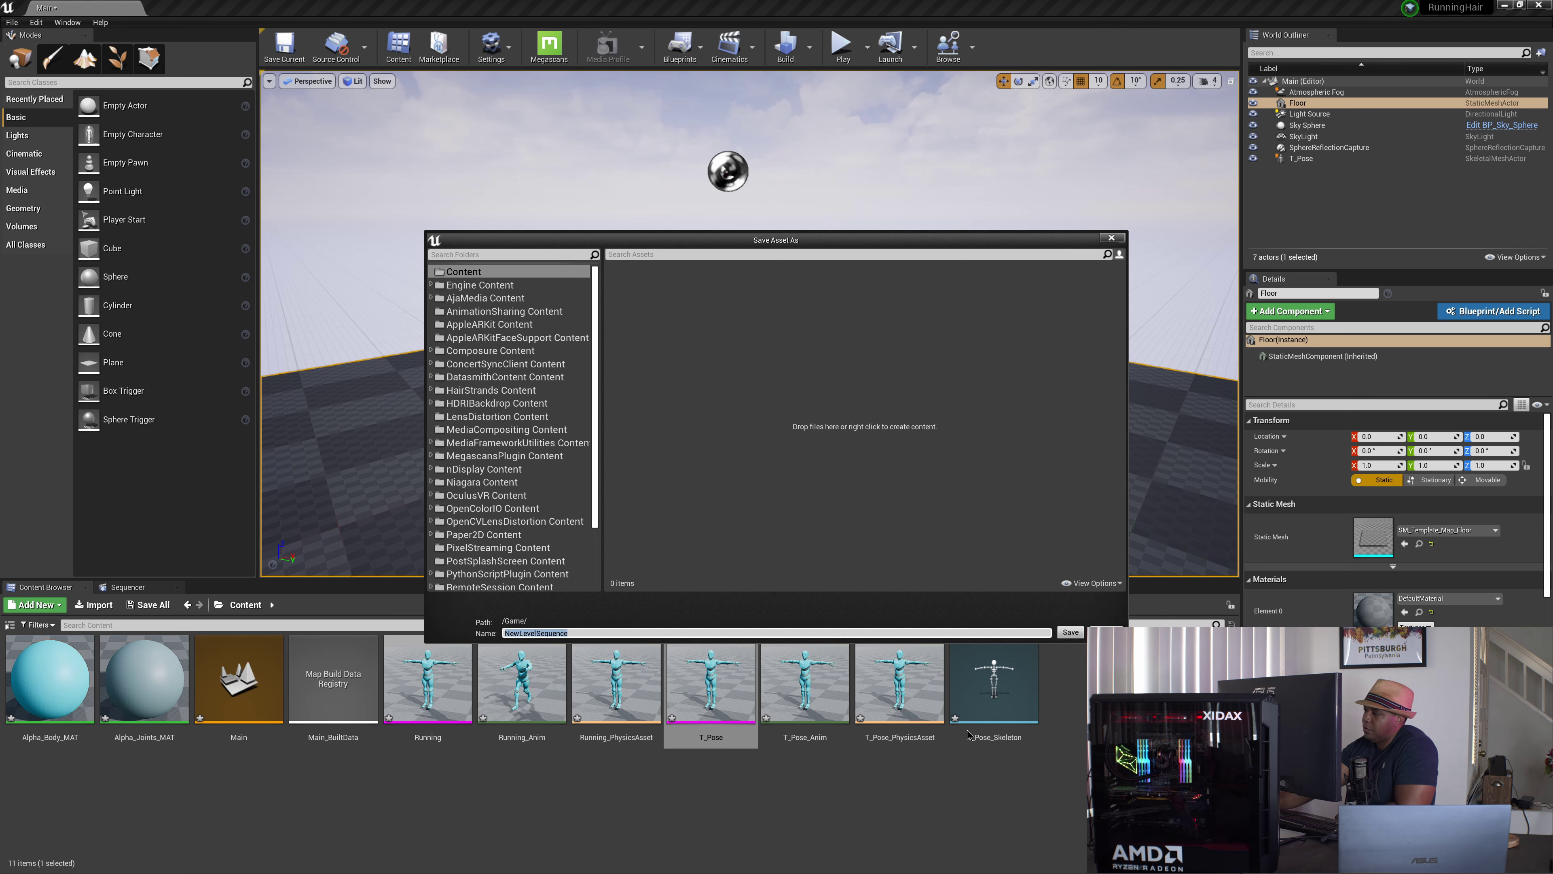
left_click(1080, 632)
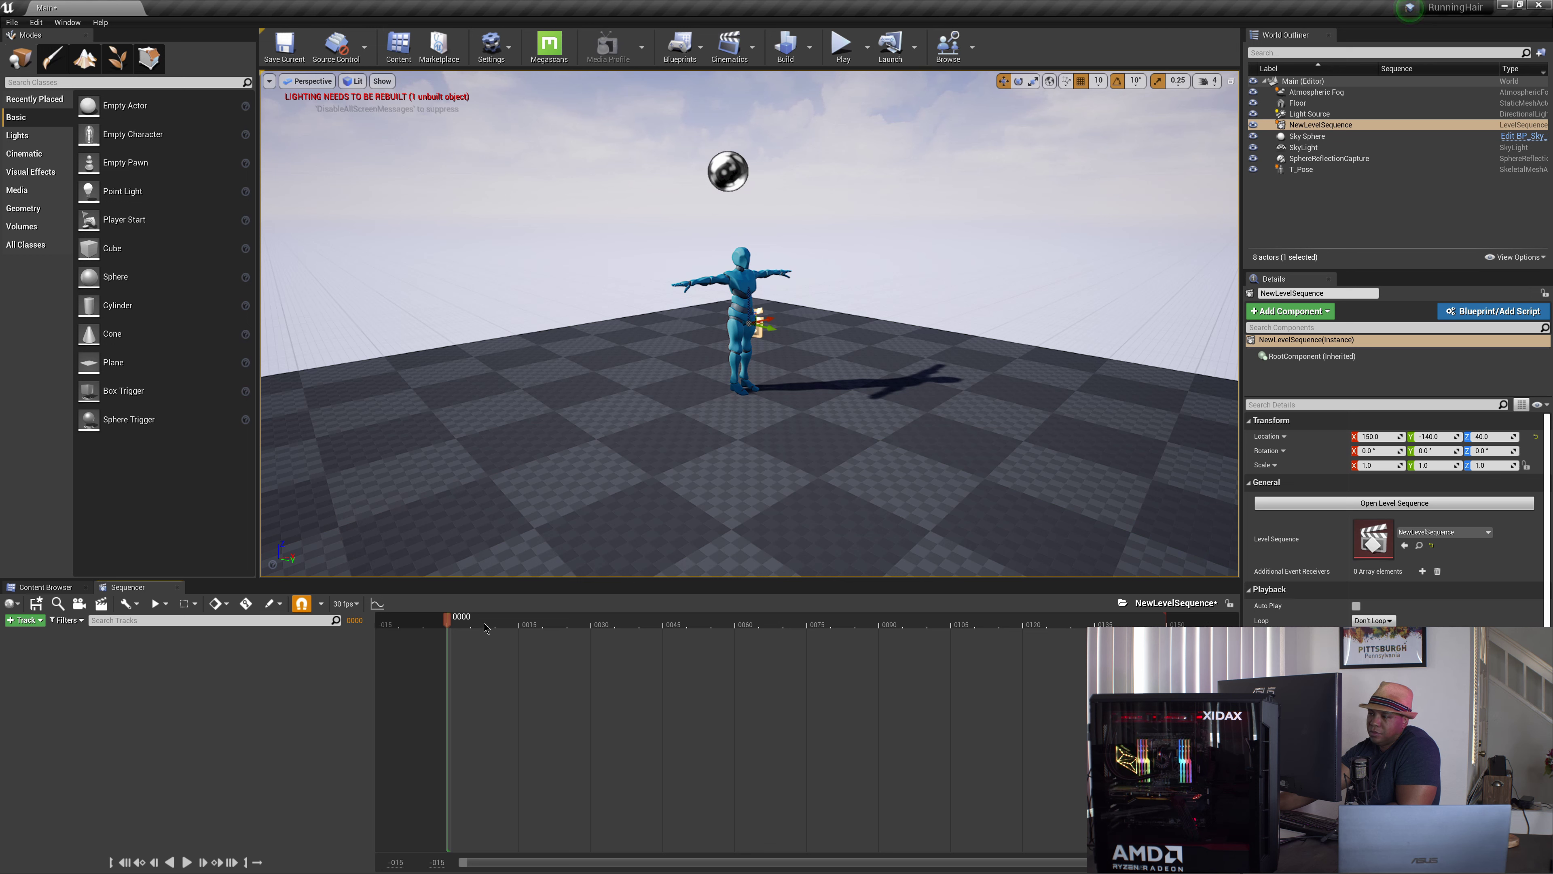
left_click_drag(483, 626, 449, 648)
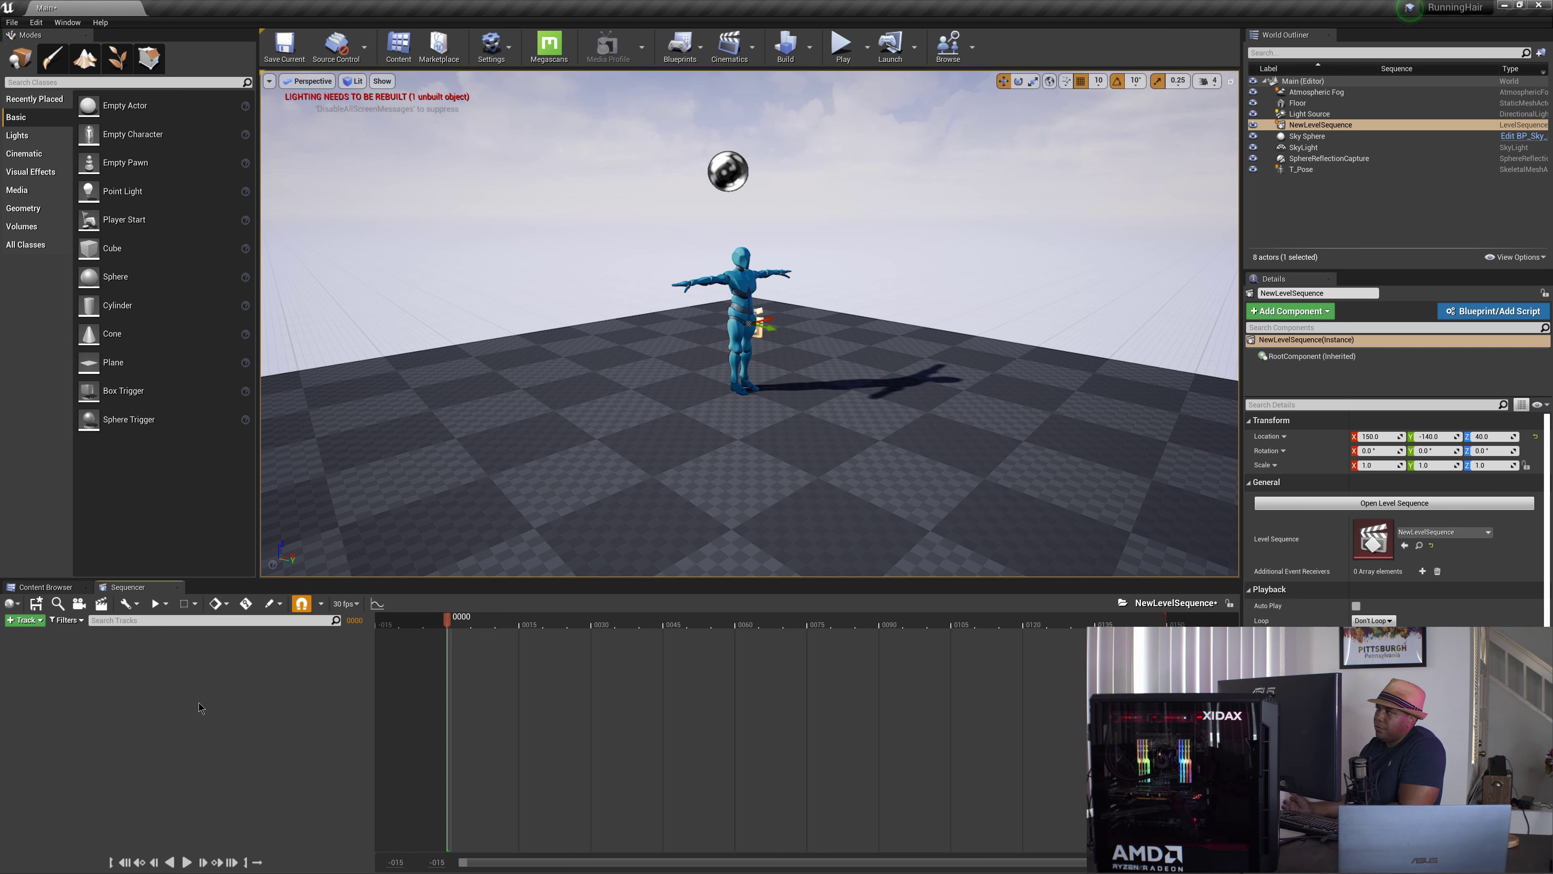
Add the T_Pose actor to the level sequence as a track.
left_click(1309, 169)
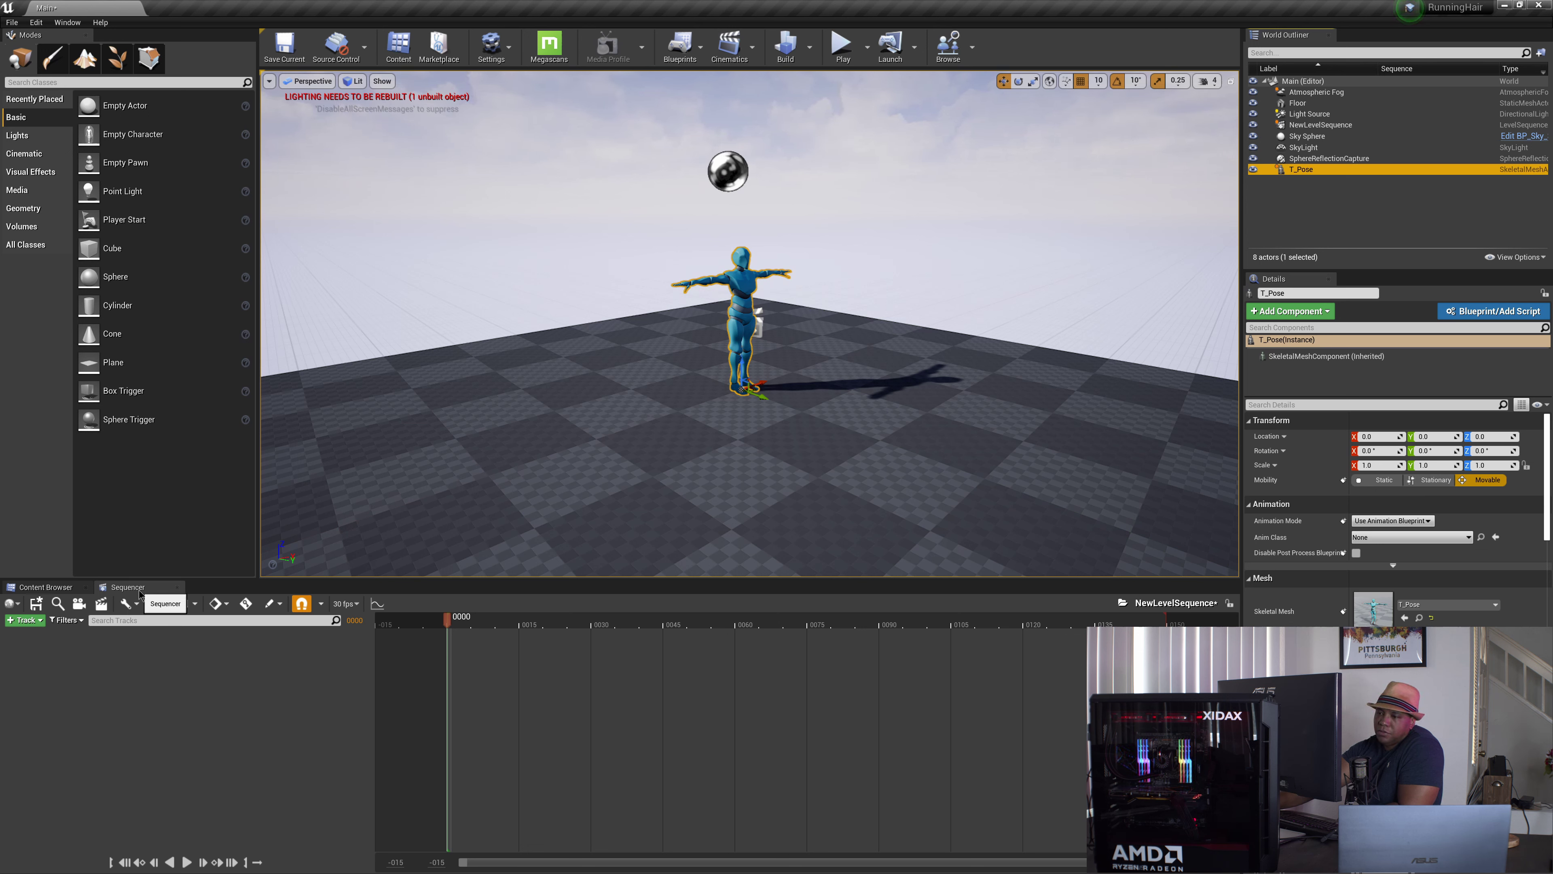
left_click(24, 619)
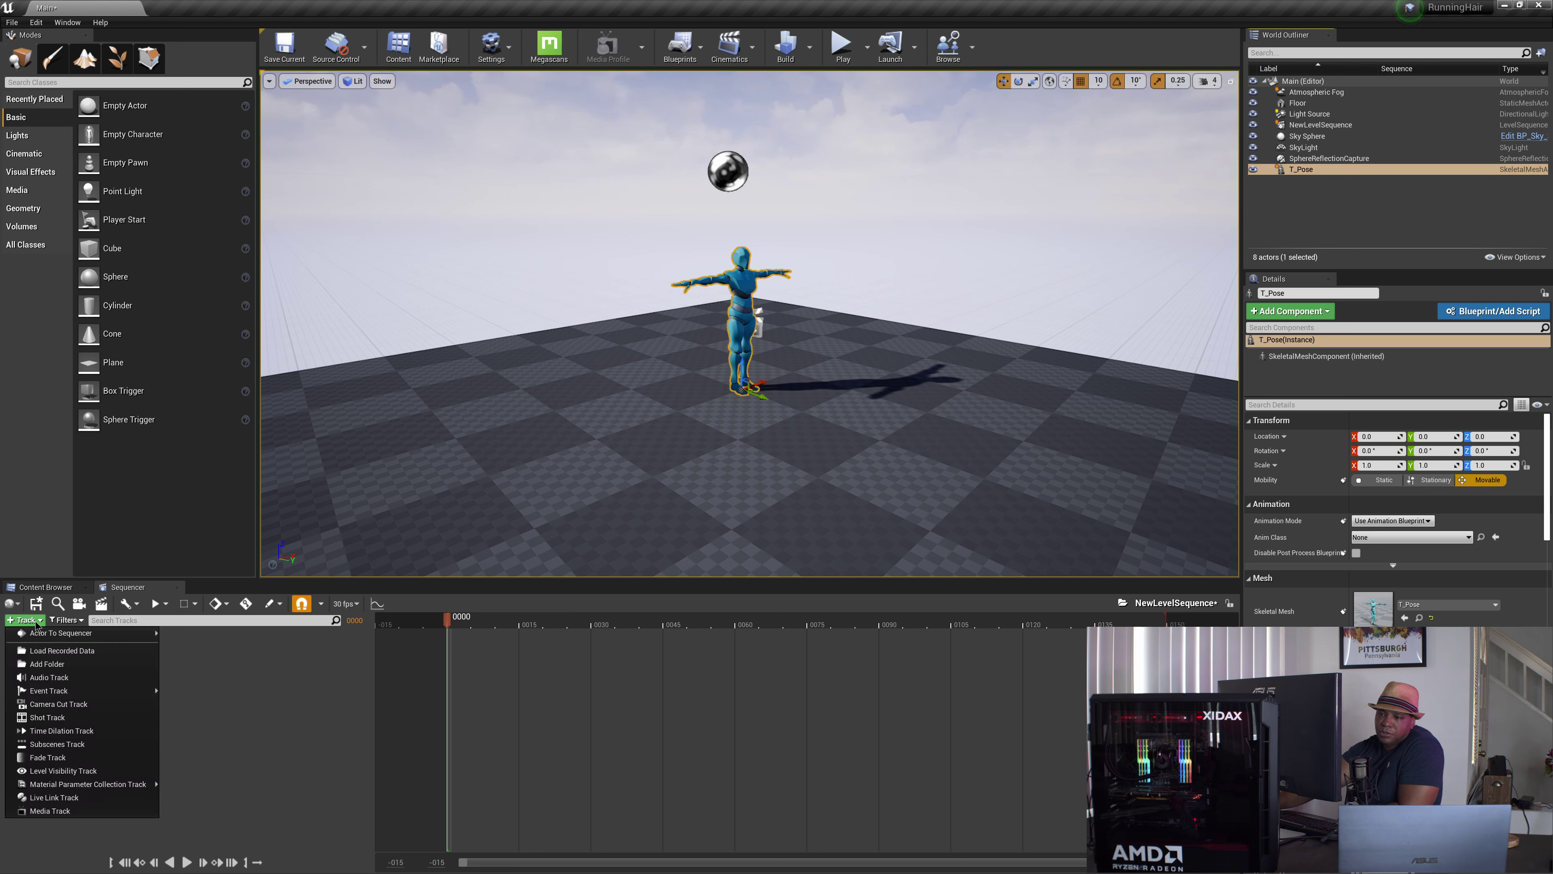
mouse_move(48, 634)
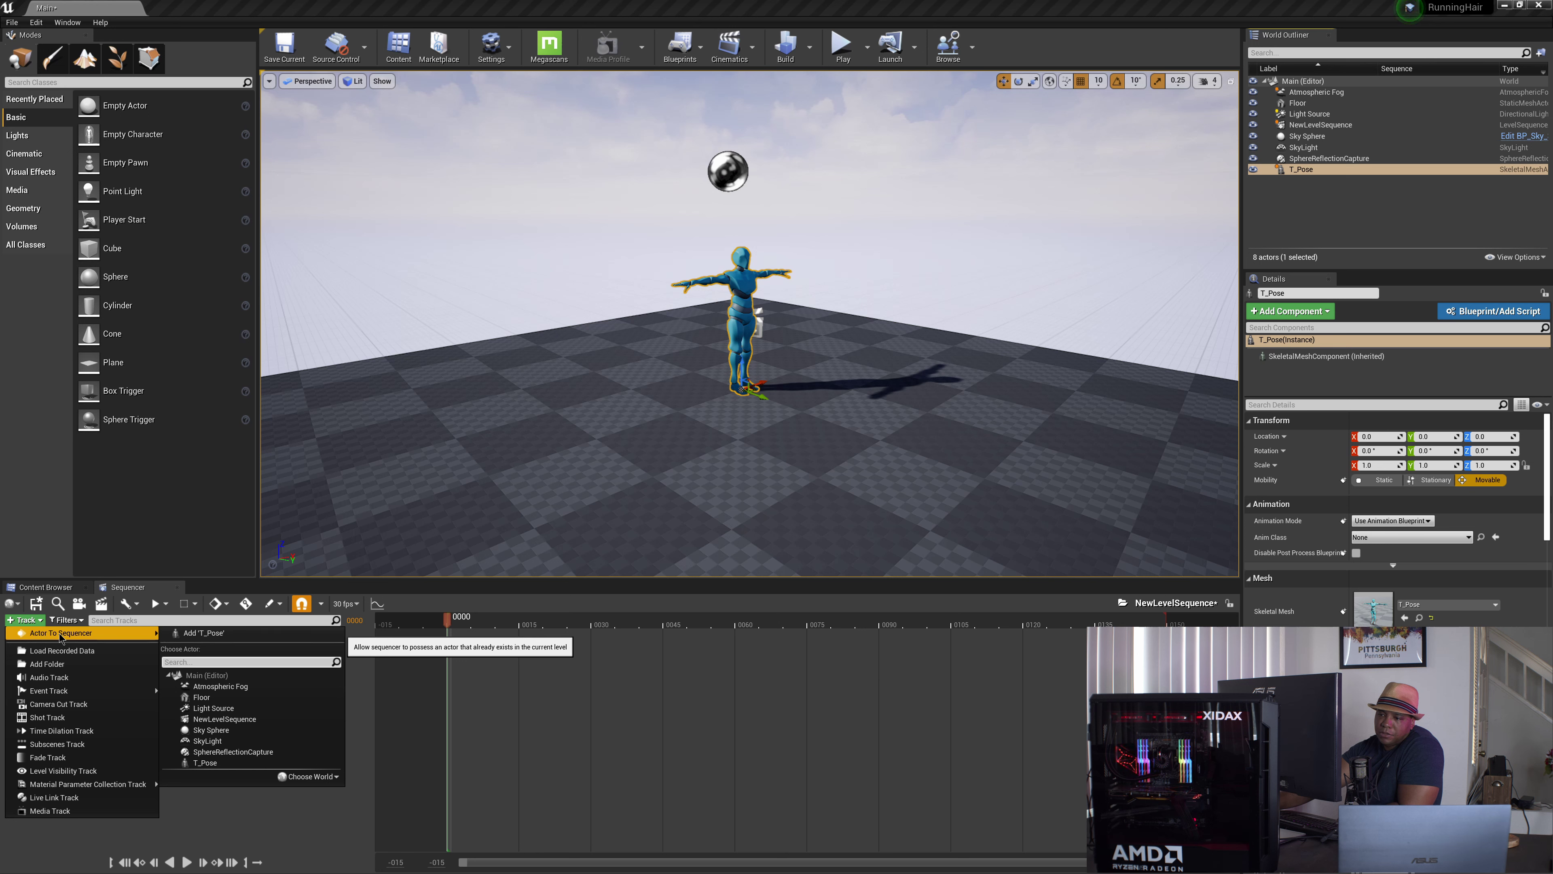
left_click(205, 634)
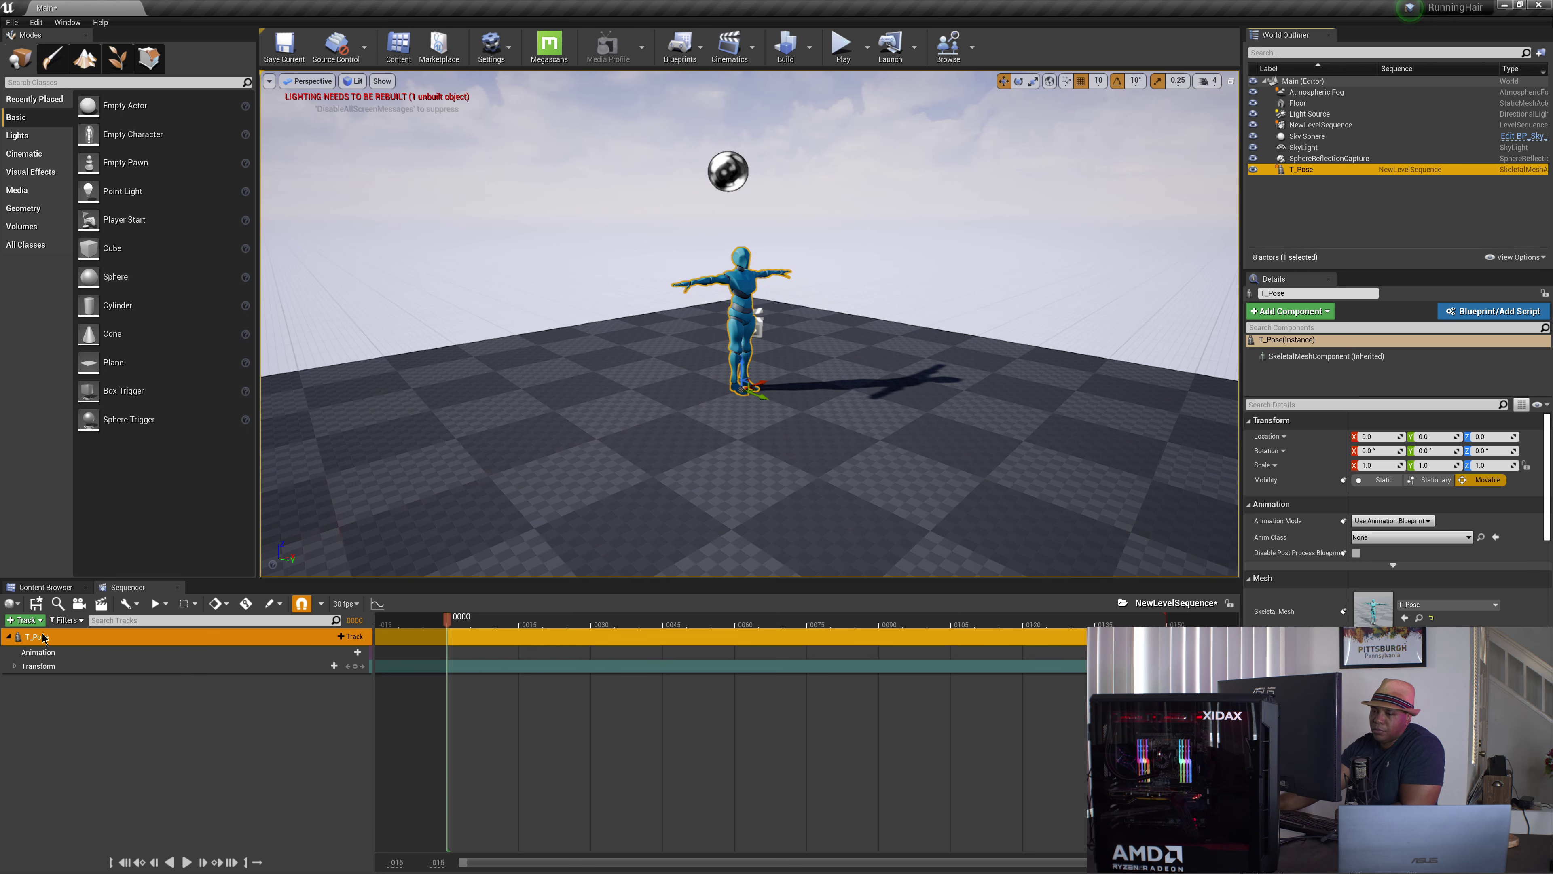
left_click(87, 694)
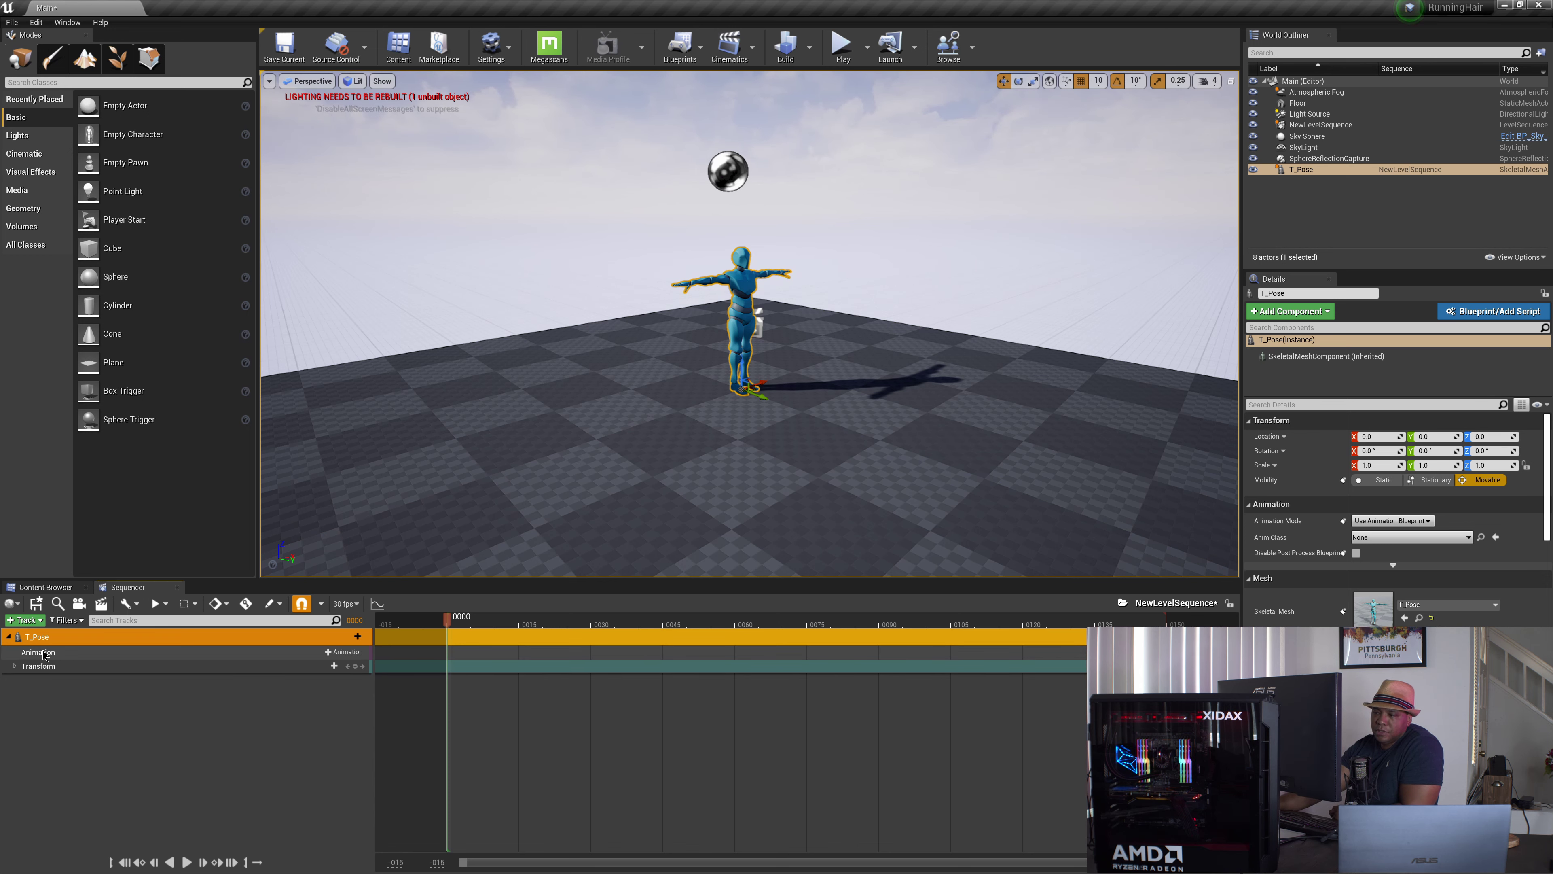
Add T_Pose_Anim to the character's animation track and trim the clip's end to frame 5.
left_click(343, 652)
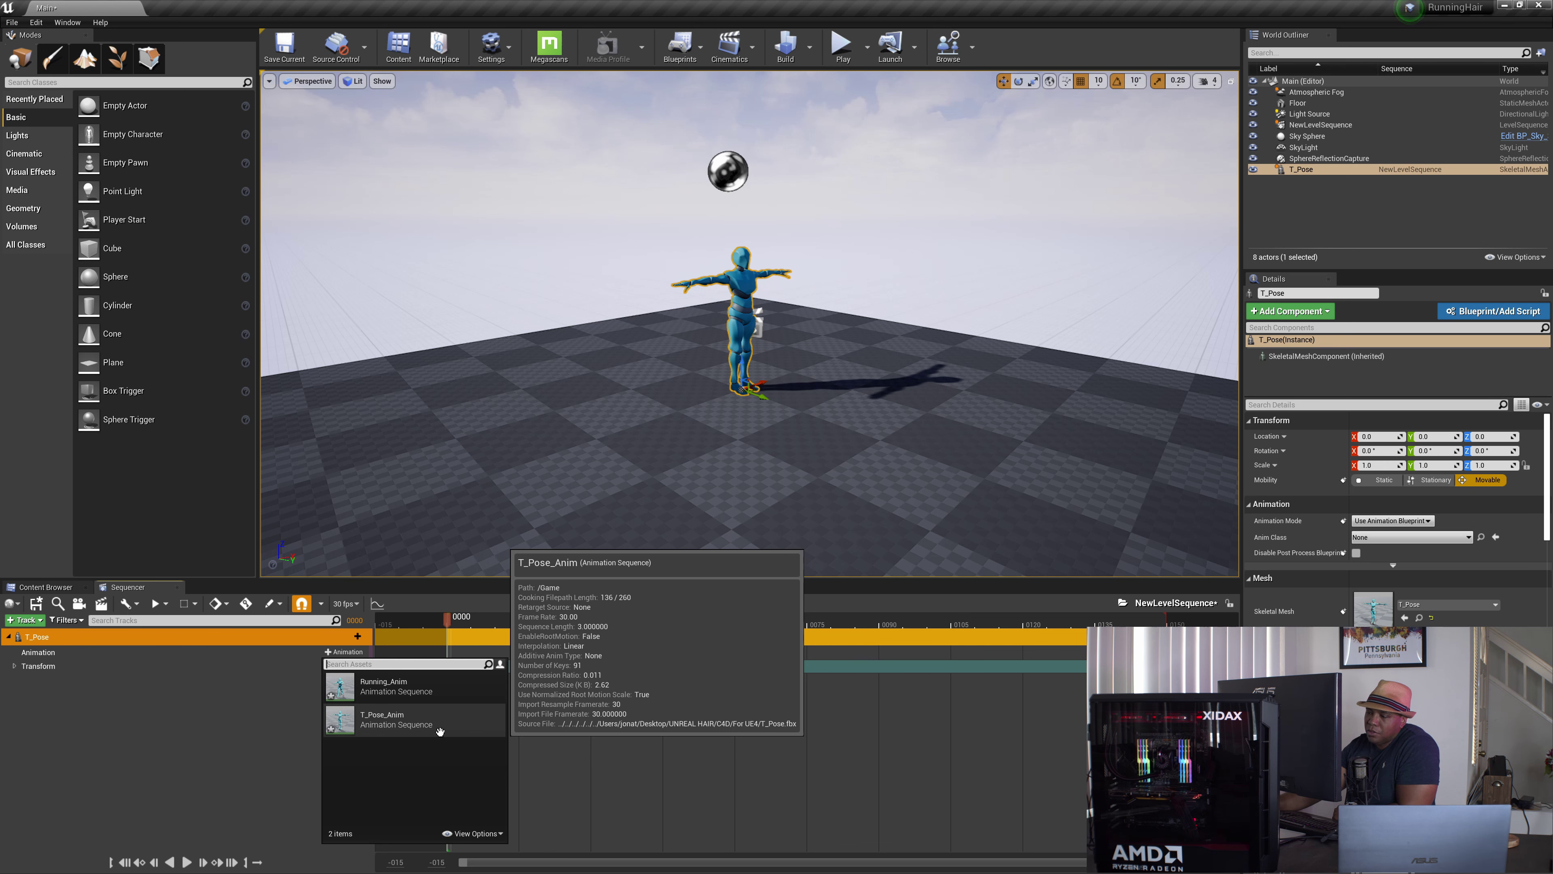
left_click(394, 725)
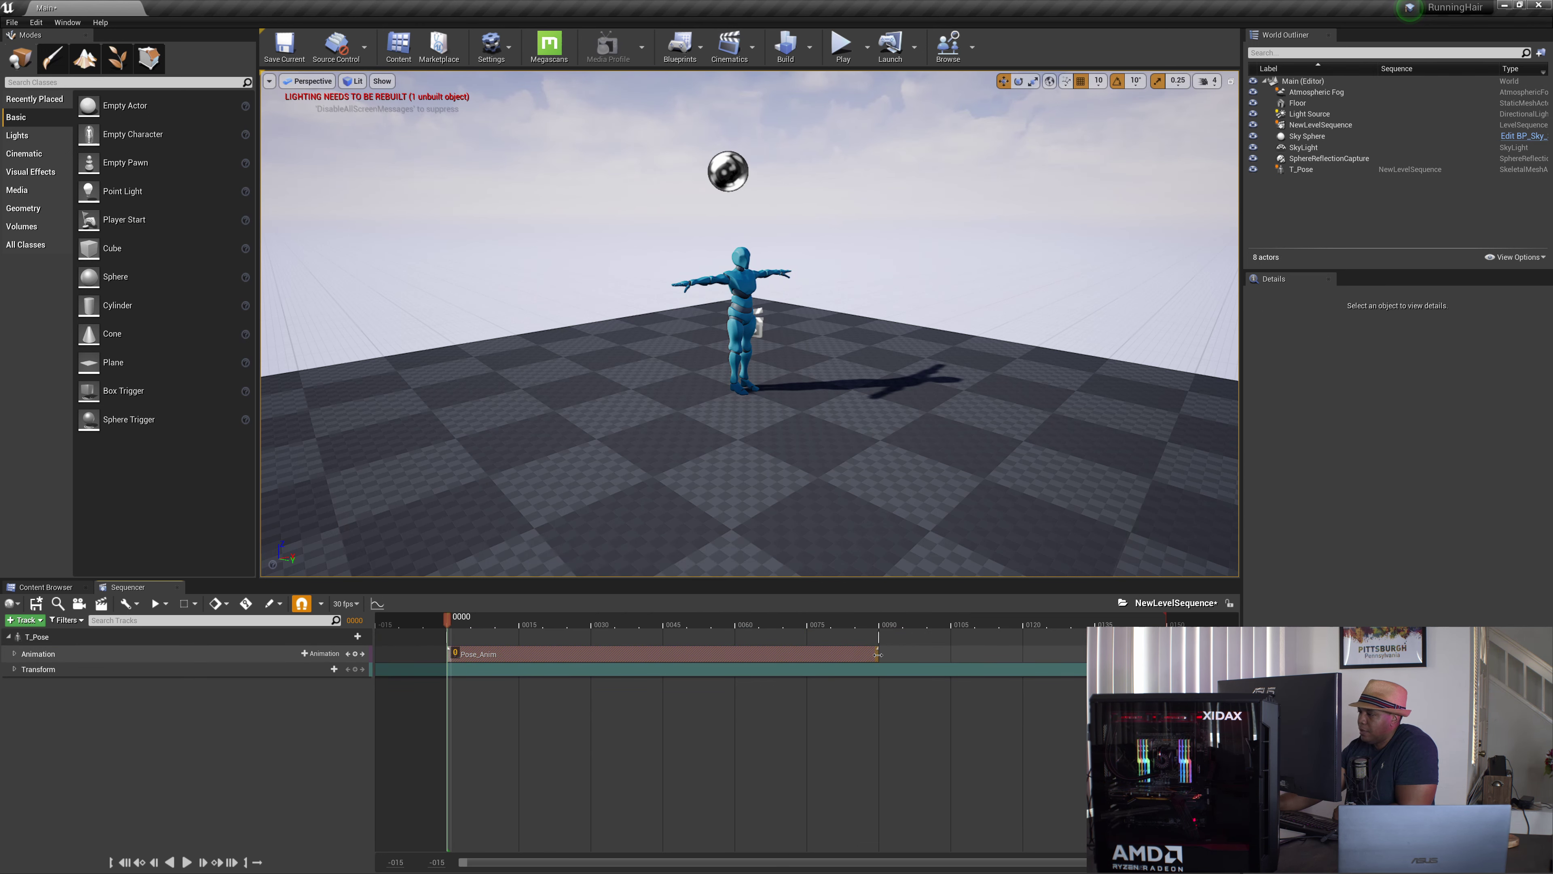
mouse_move(877, 654)
left_mouse_down()
mouse_move(558, 658)
mouse_move(473, 674)
left_mouse_up()
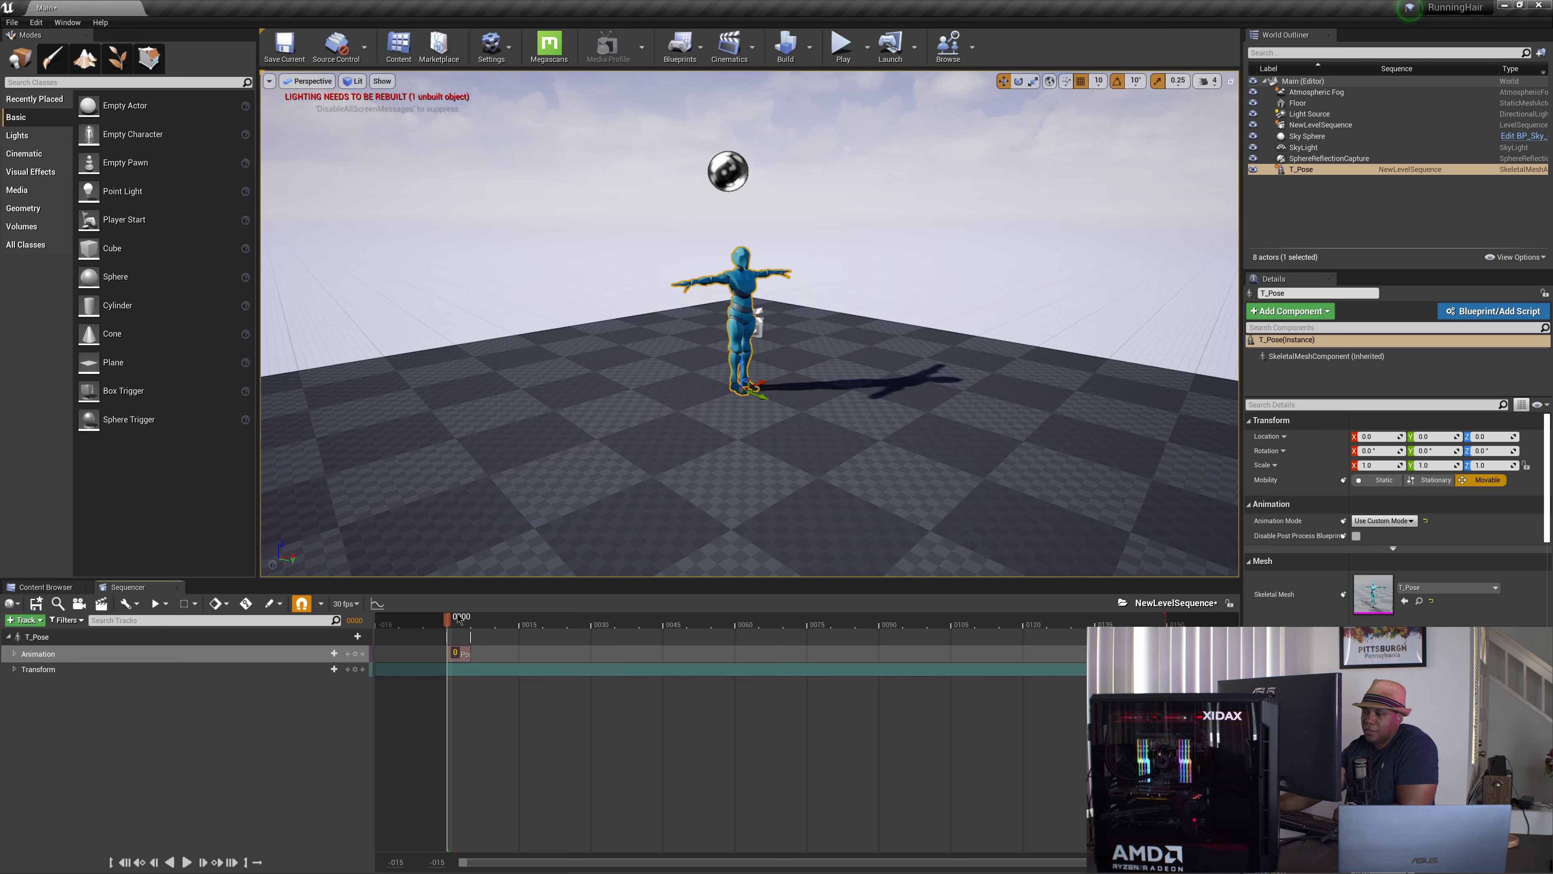
Add Running_Anim to the character's animation track starting at frame 5, directly after the T-pose clip.
left_click_drag(461, 621, 476, 620)
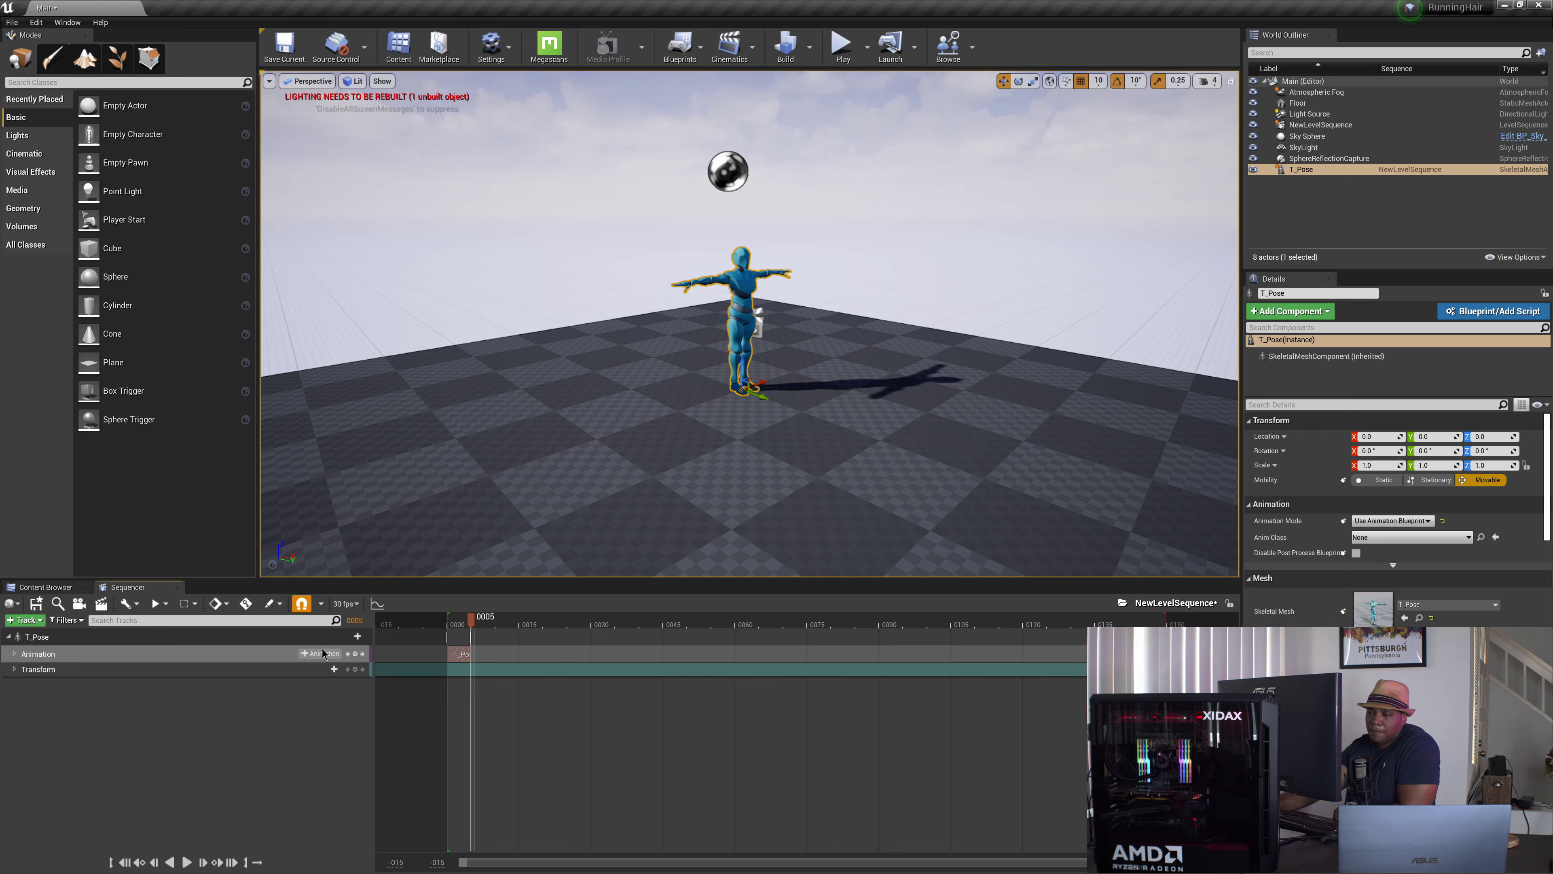
left_click(321, 654)
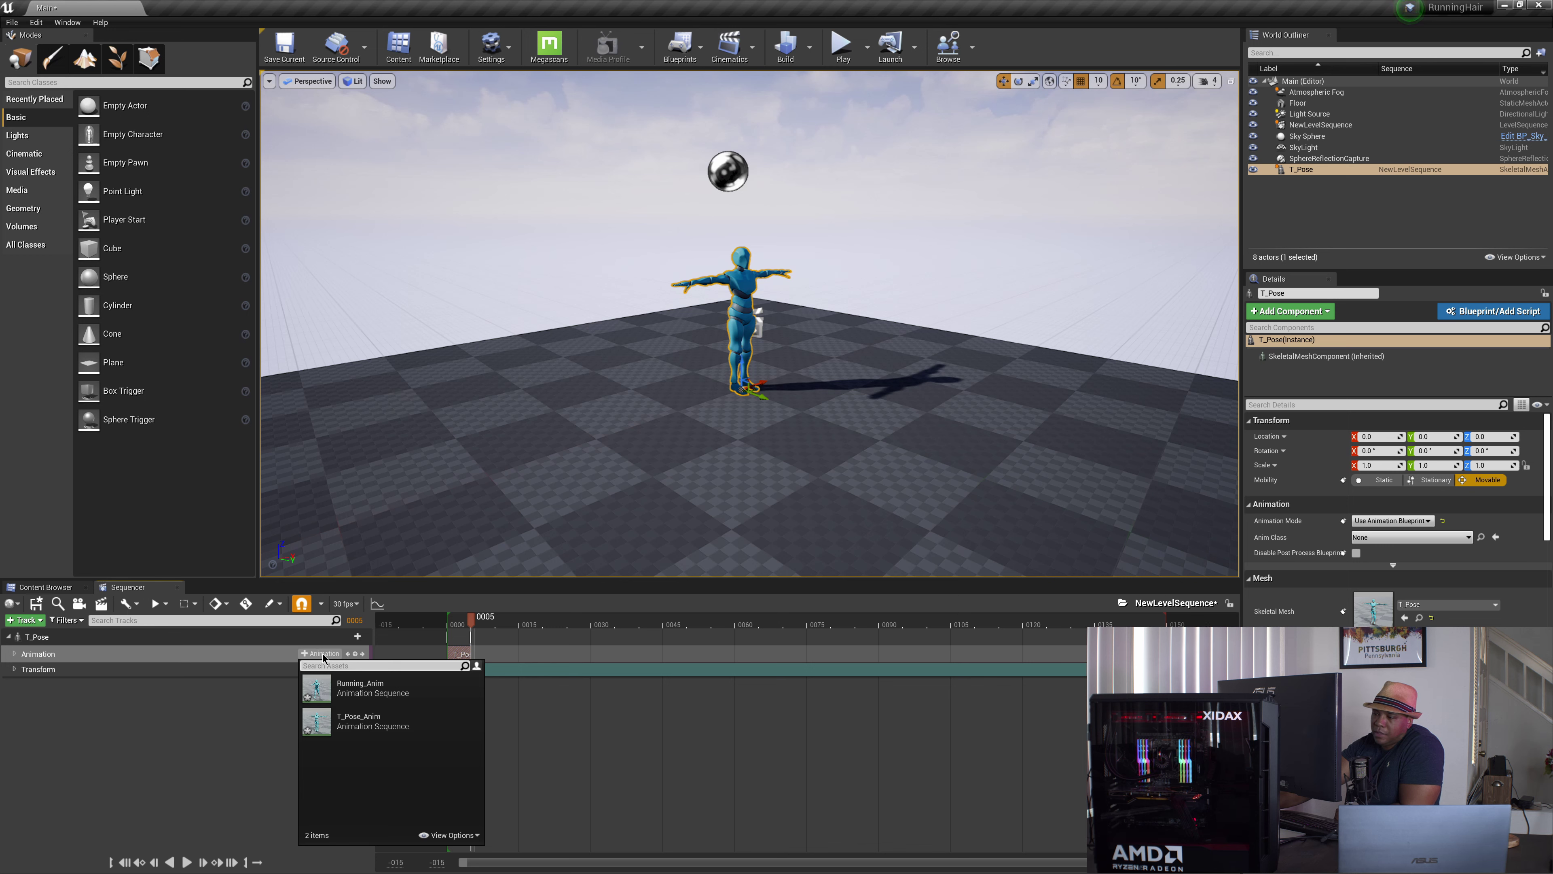
left_click(338, 691)
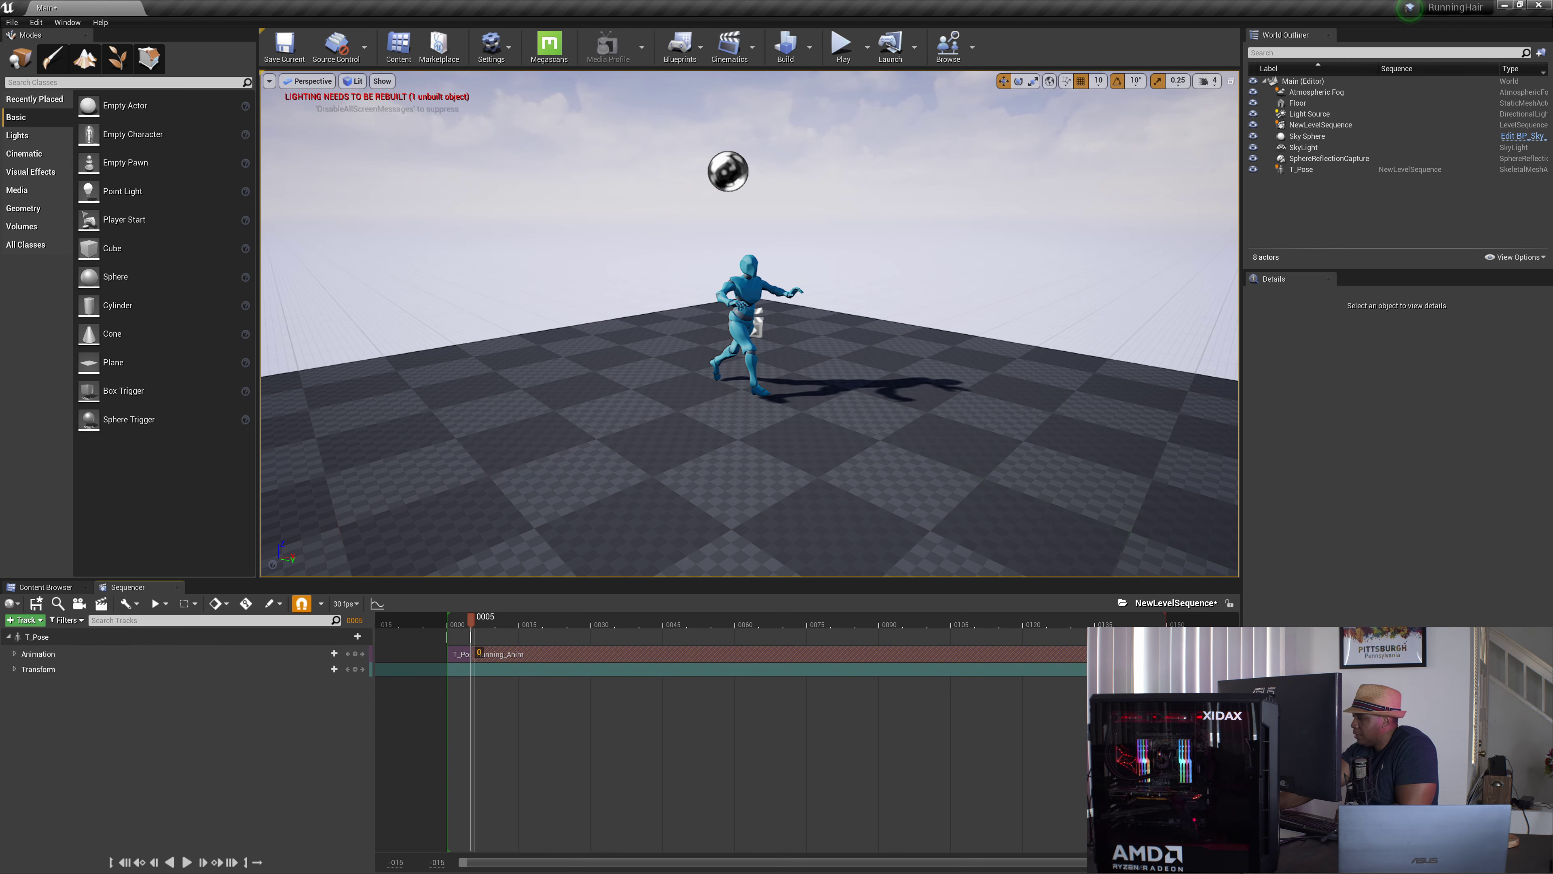
Set the level sequence's display rate to 24 fps (film).
left_click_drag(1178, 862, 1546, 861)
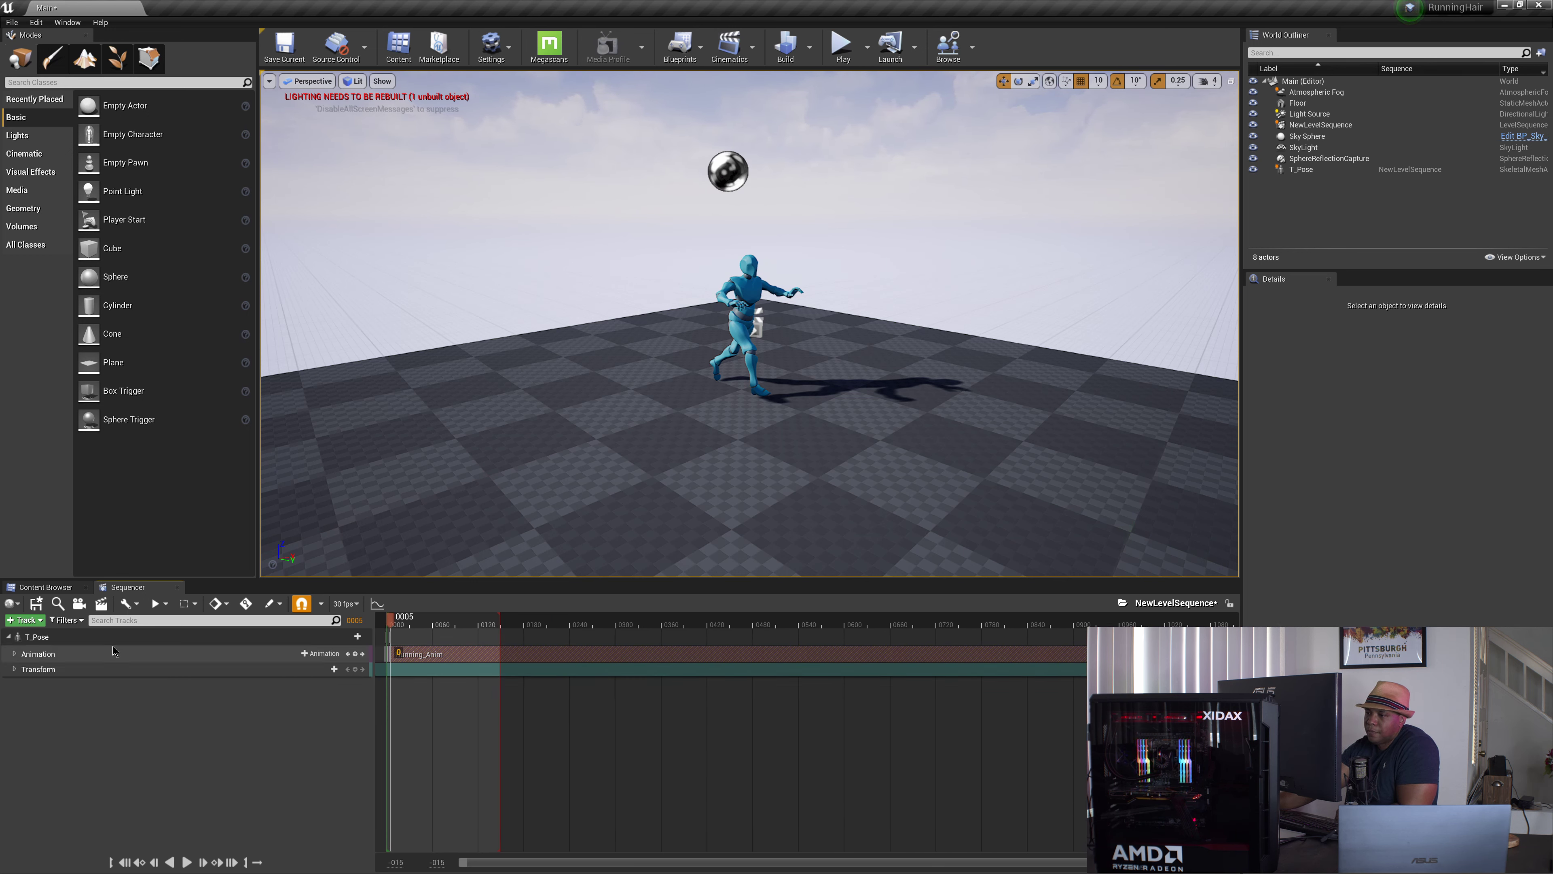
left_click(346, 606)
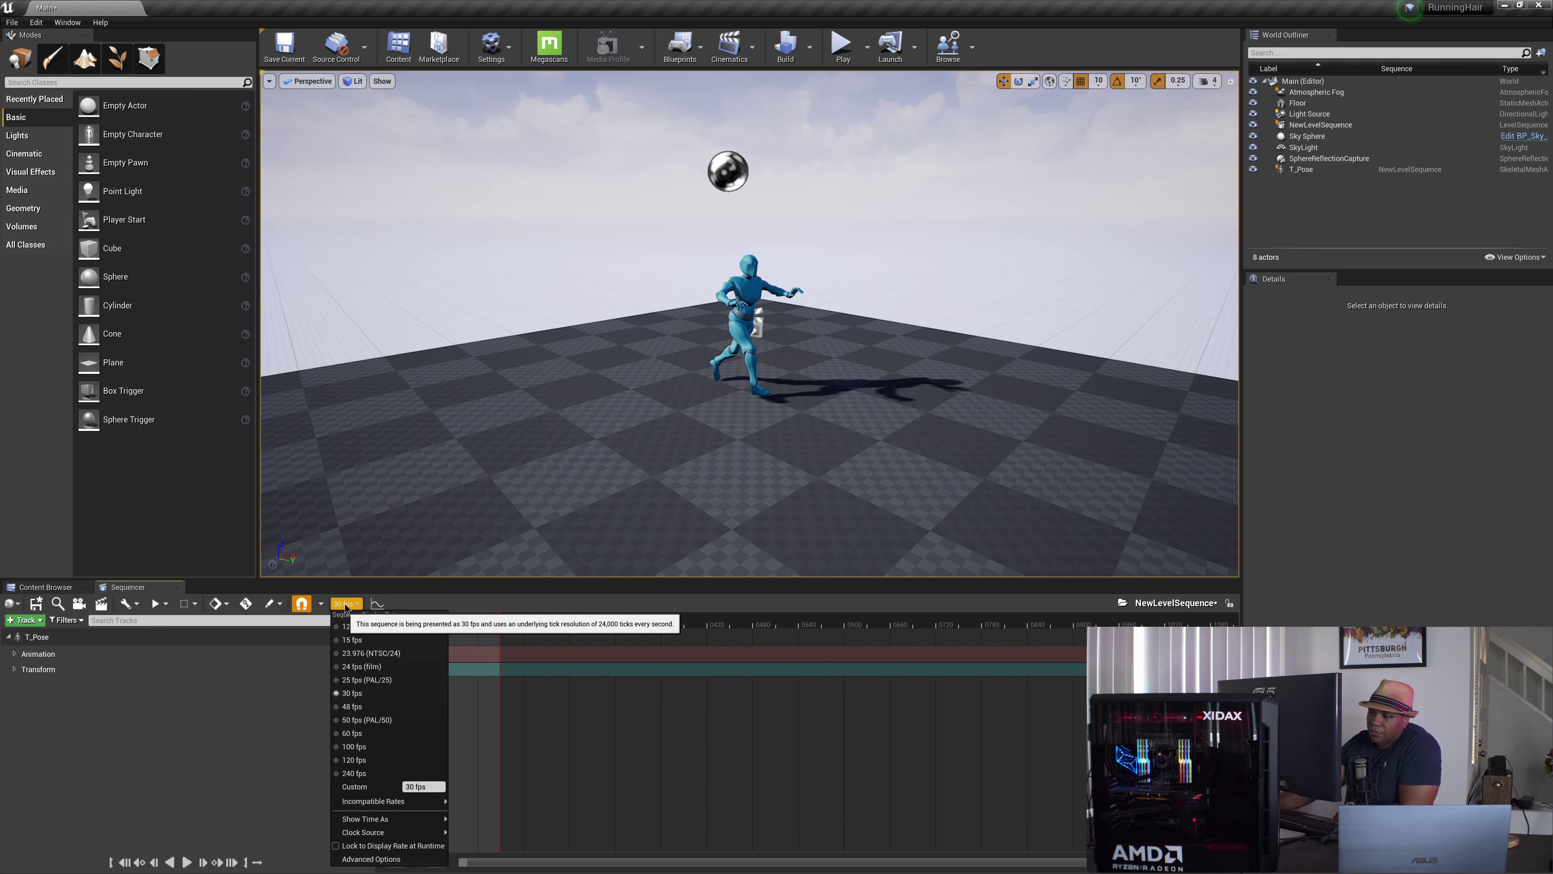
left_click(366, 667)
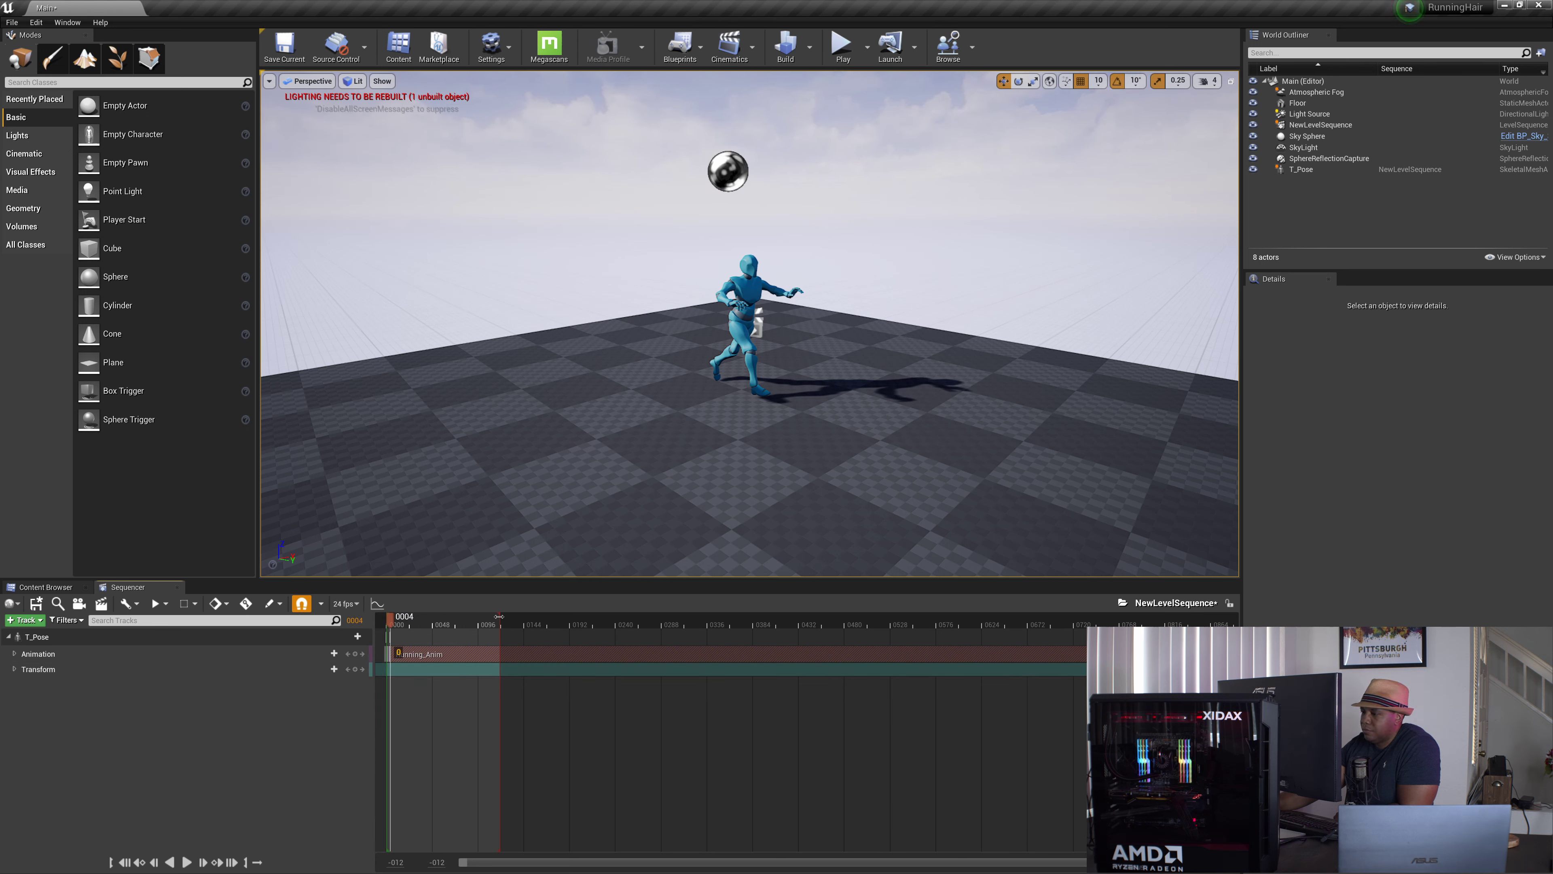
Set the sequence's playback end to frame 867.
left_click(1214, 624)
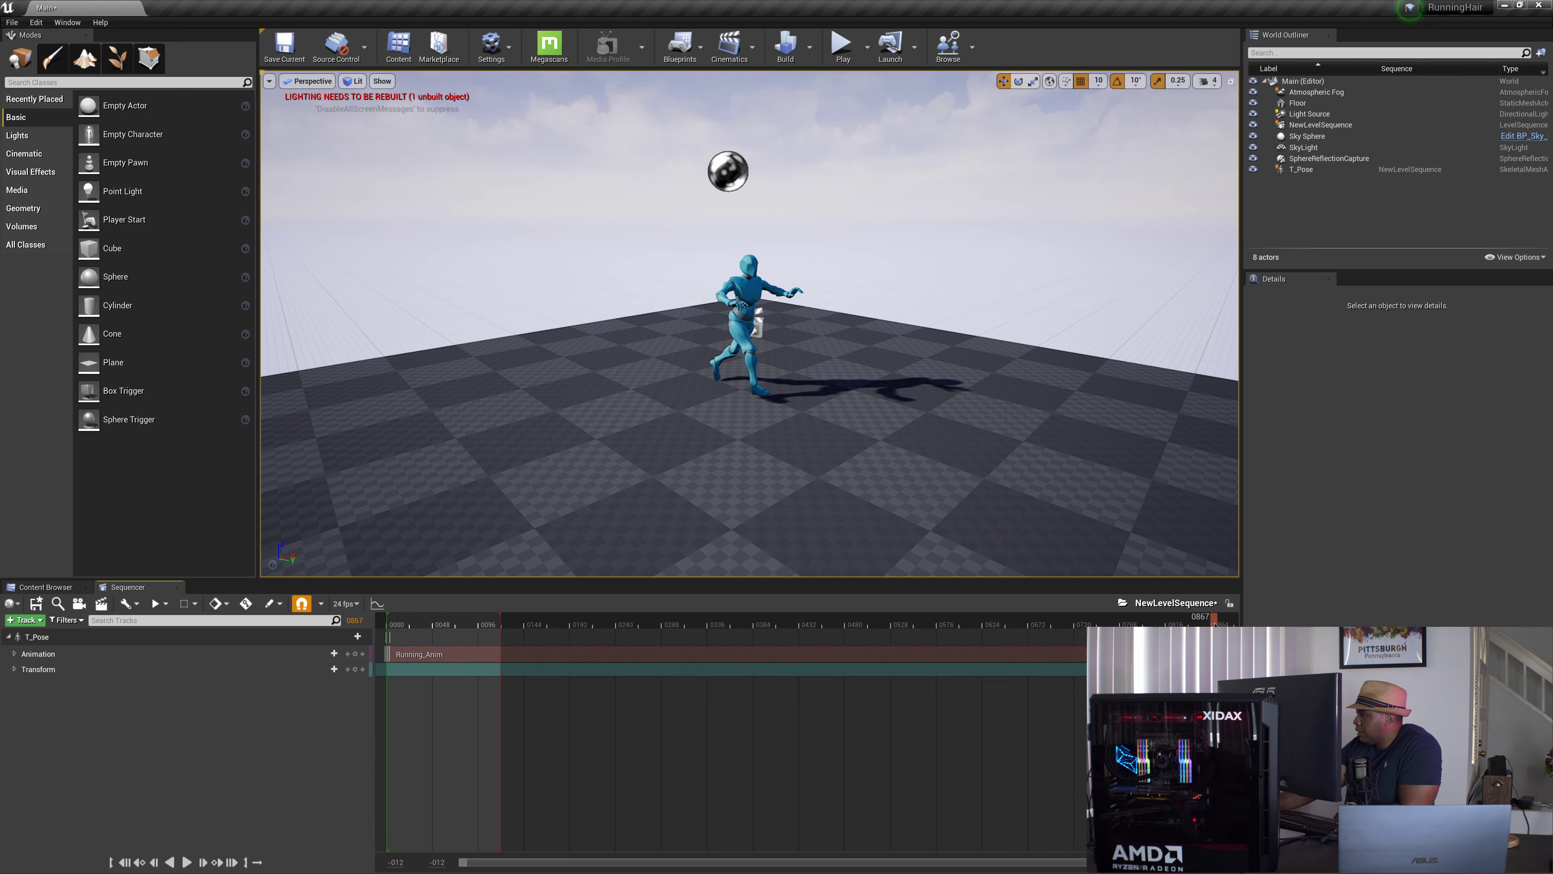
left_click_drag(1215, 624, 1214, 625)
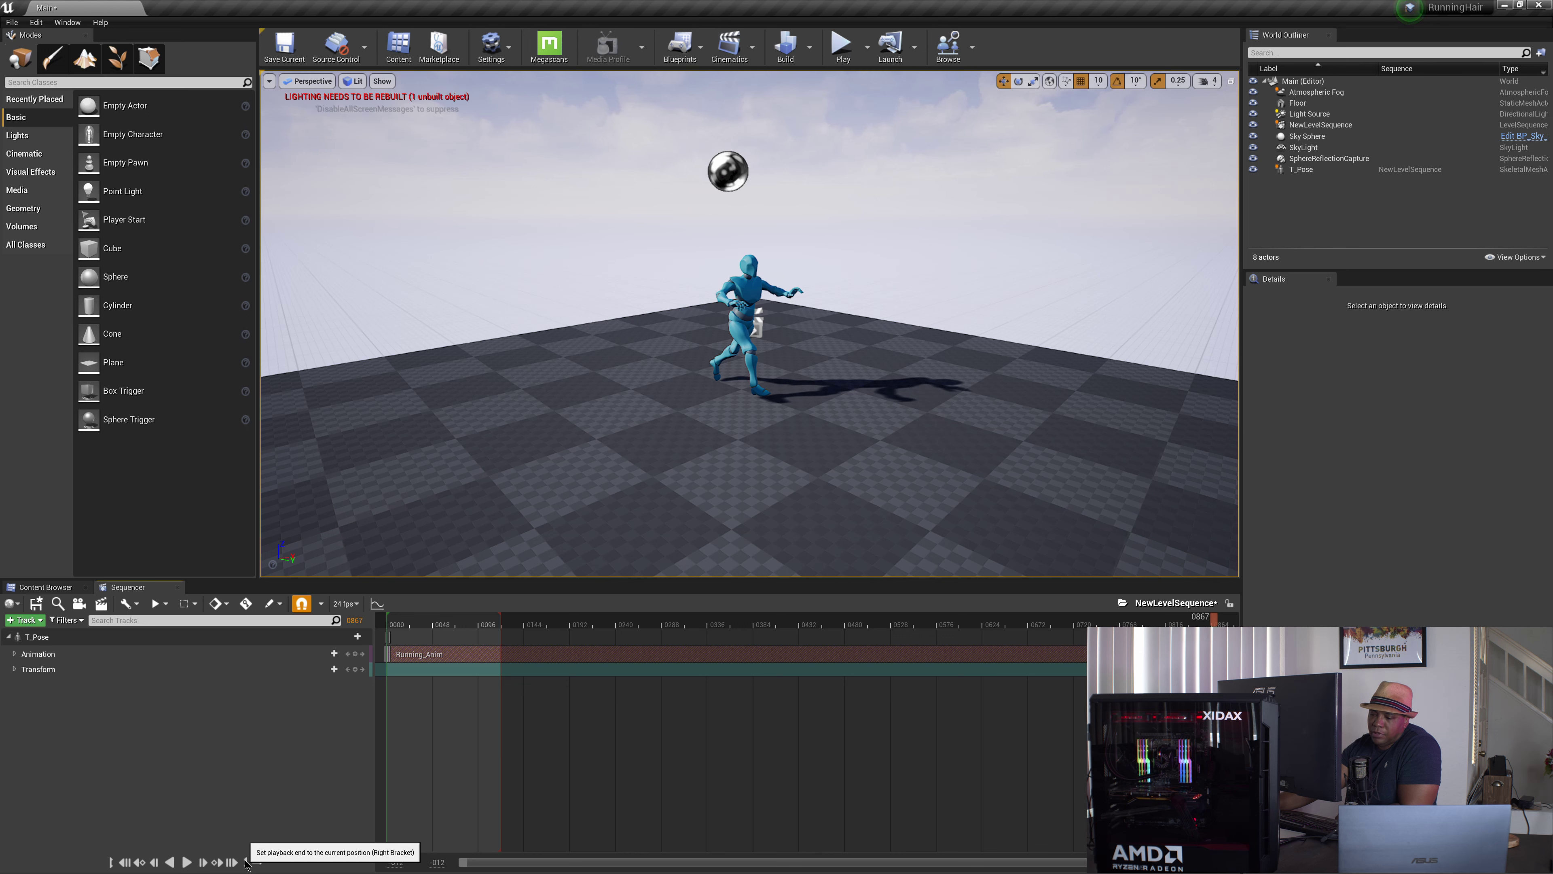
left_click(247, 863)
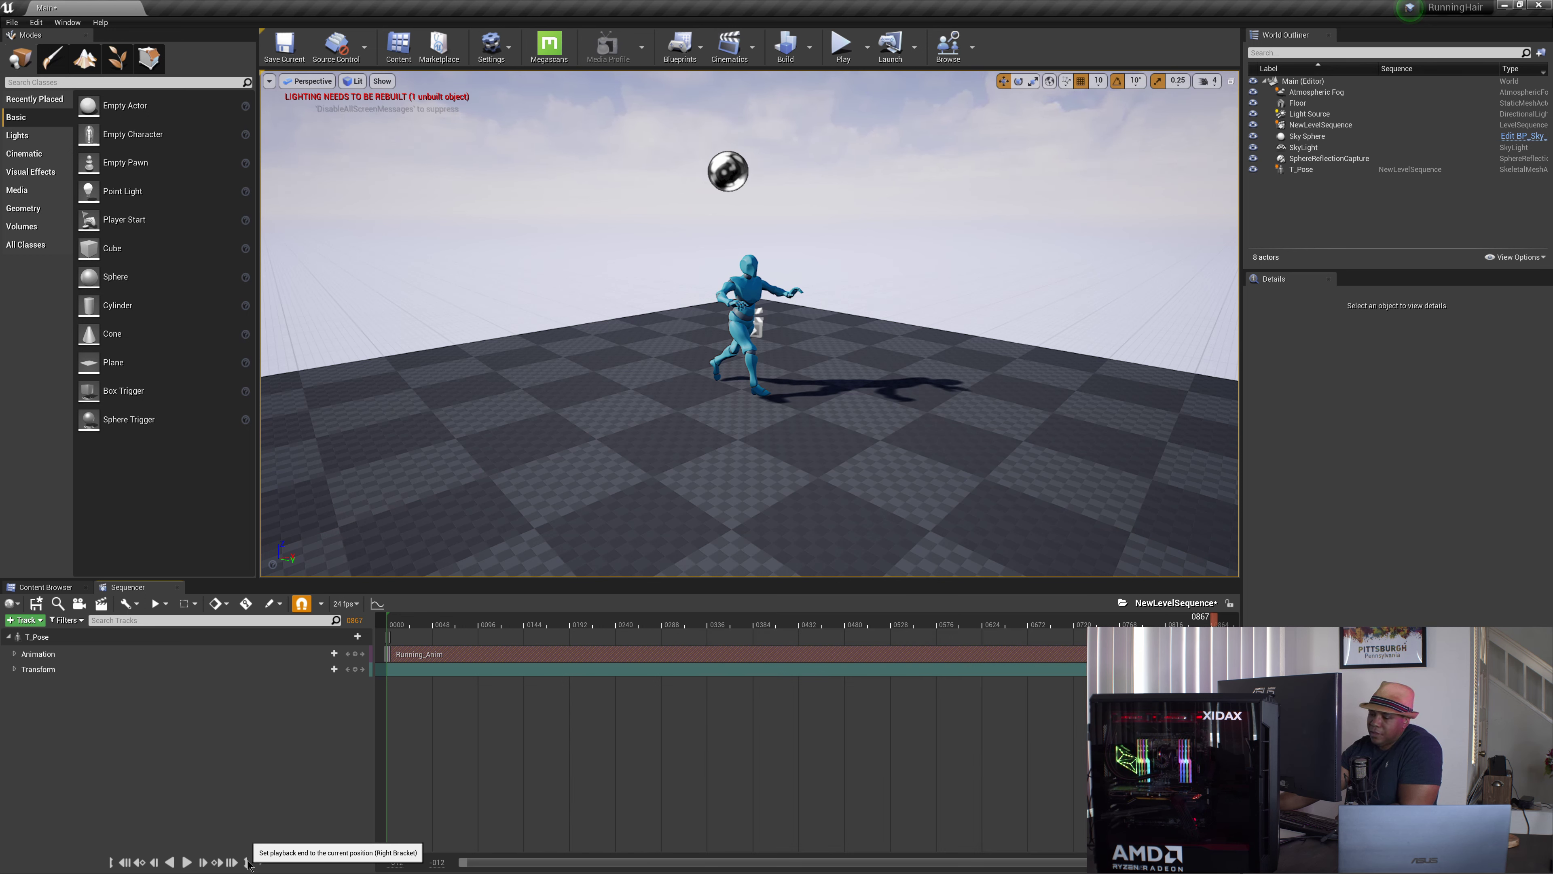
Preview the sequence from frame 0 to check the running animation, rewind it to the start and save it.
left_click(397, 624)
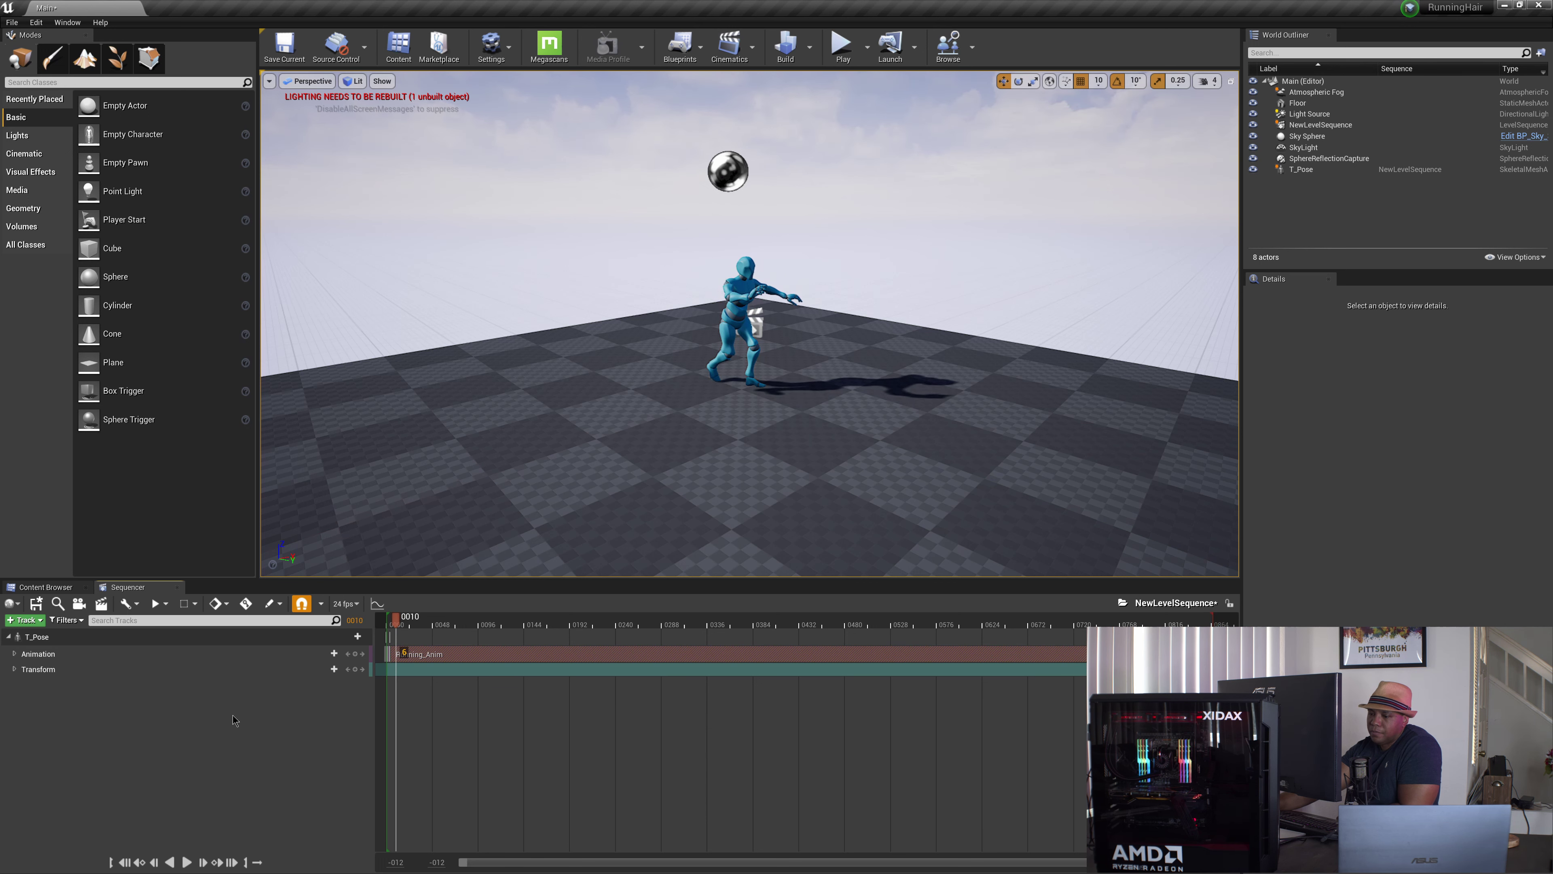
left_click(123, 861)
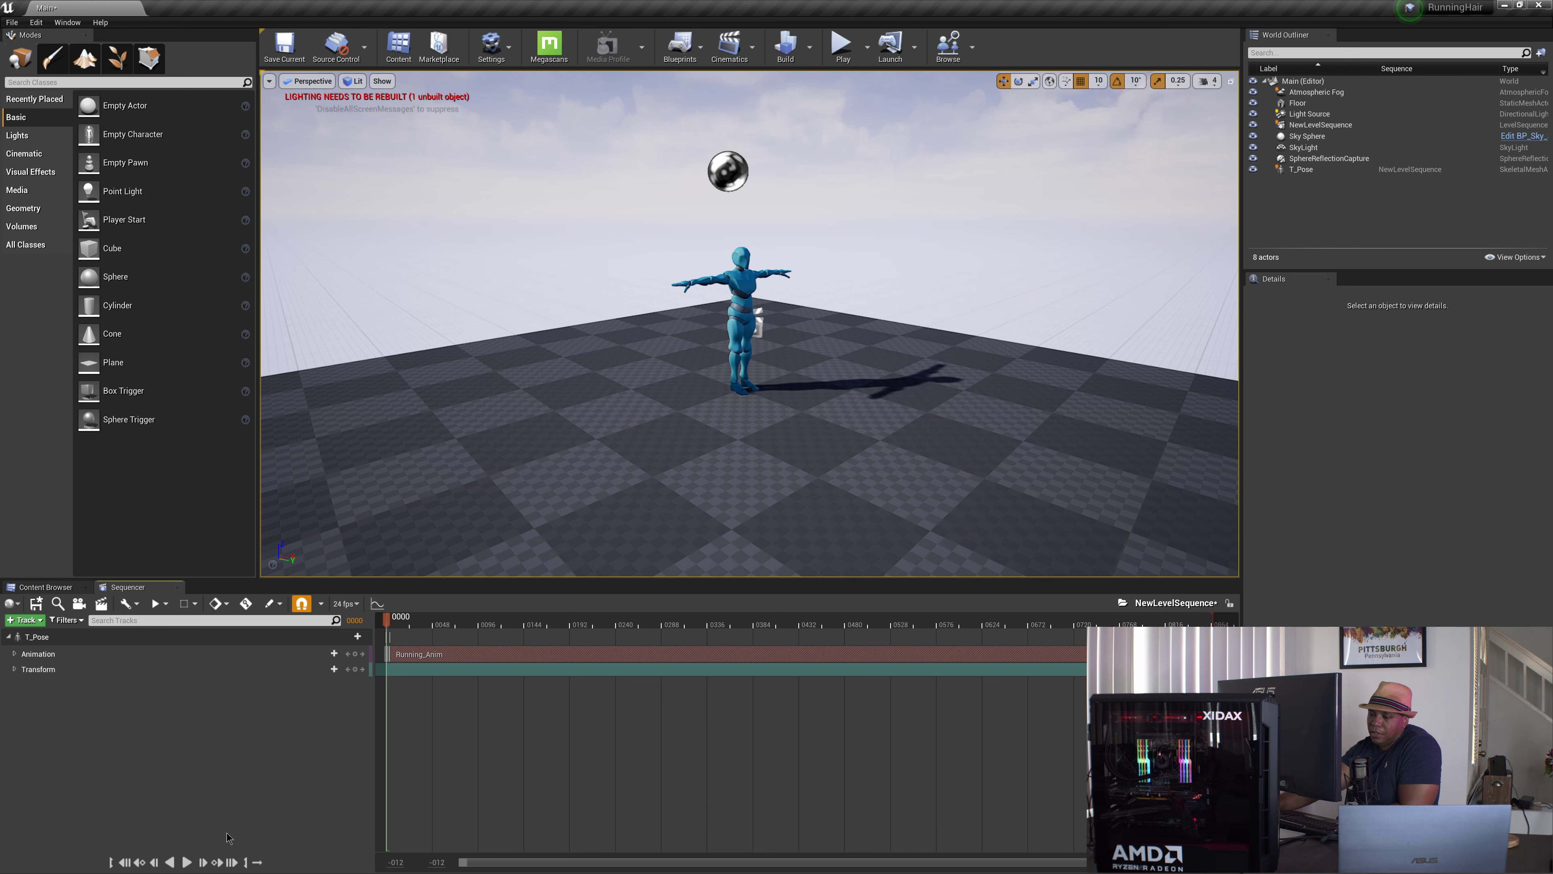
left_click(188, 862)
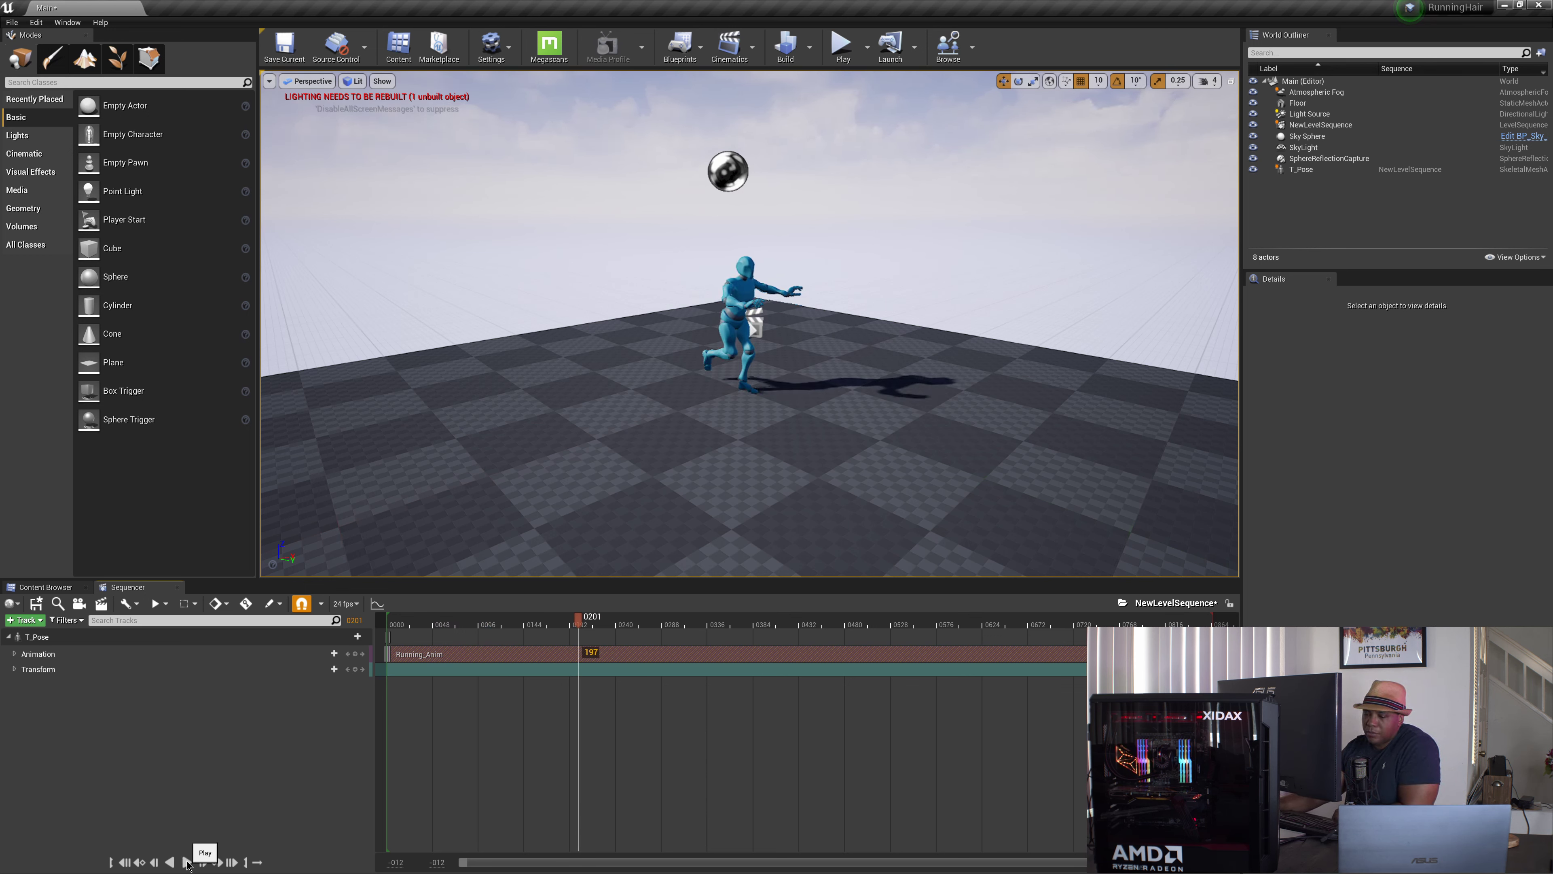
left_click(183, 864)
left_click(126, 863)
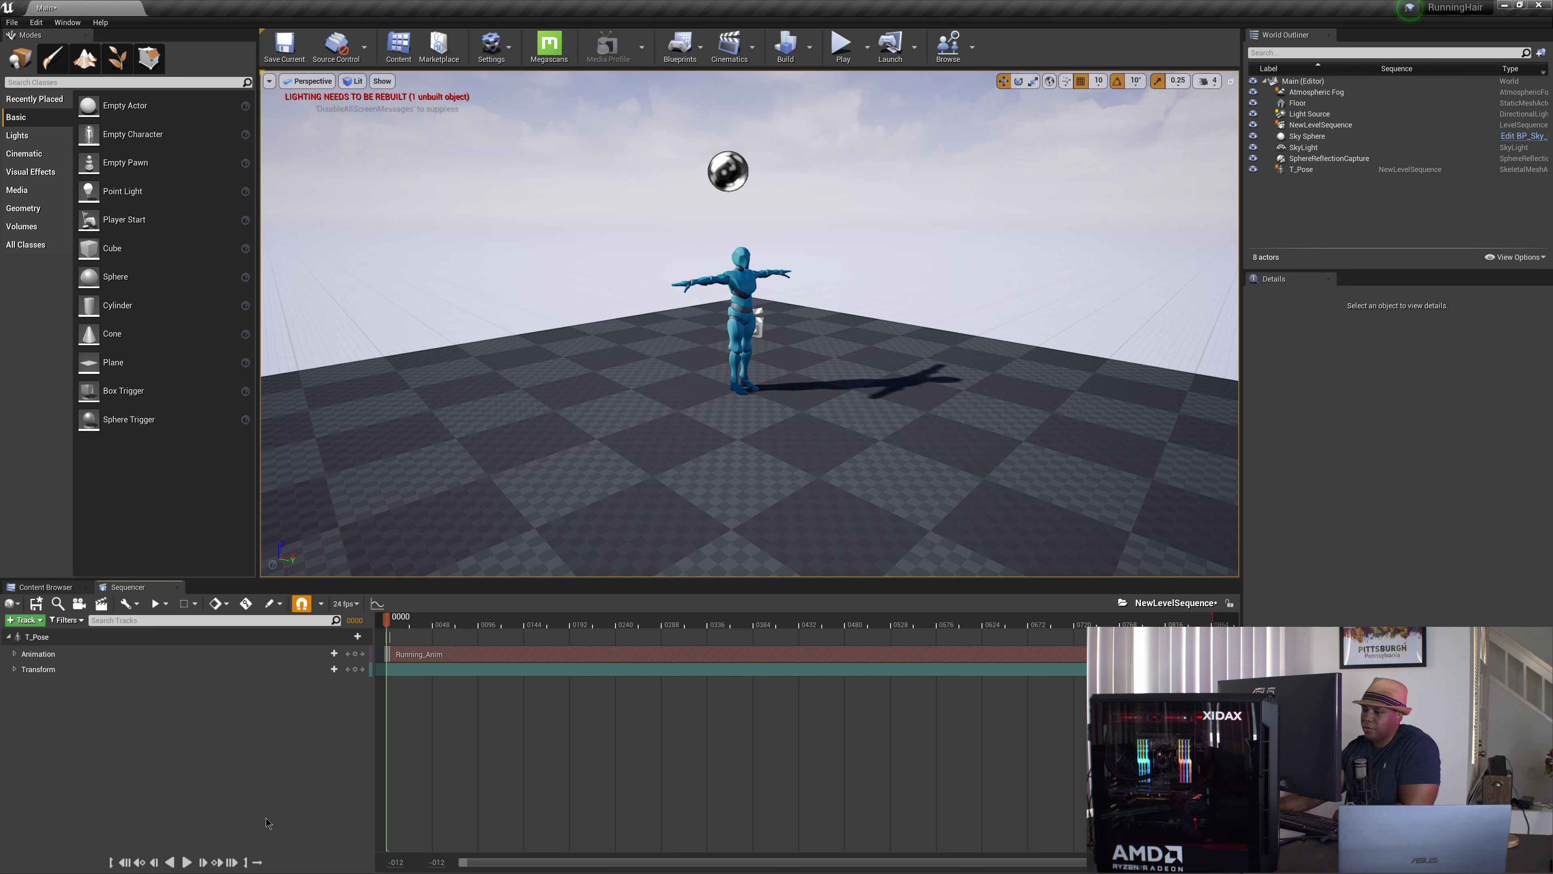
key("ctrl+s")
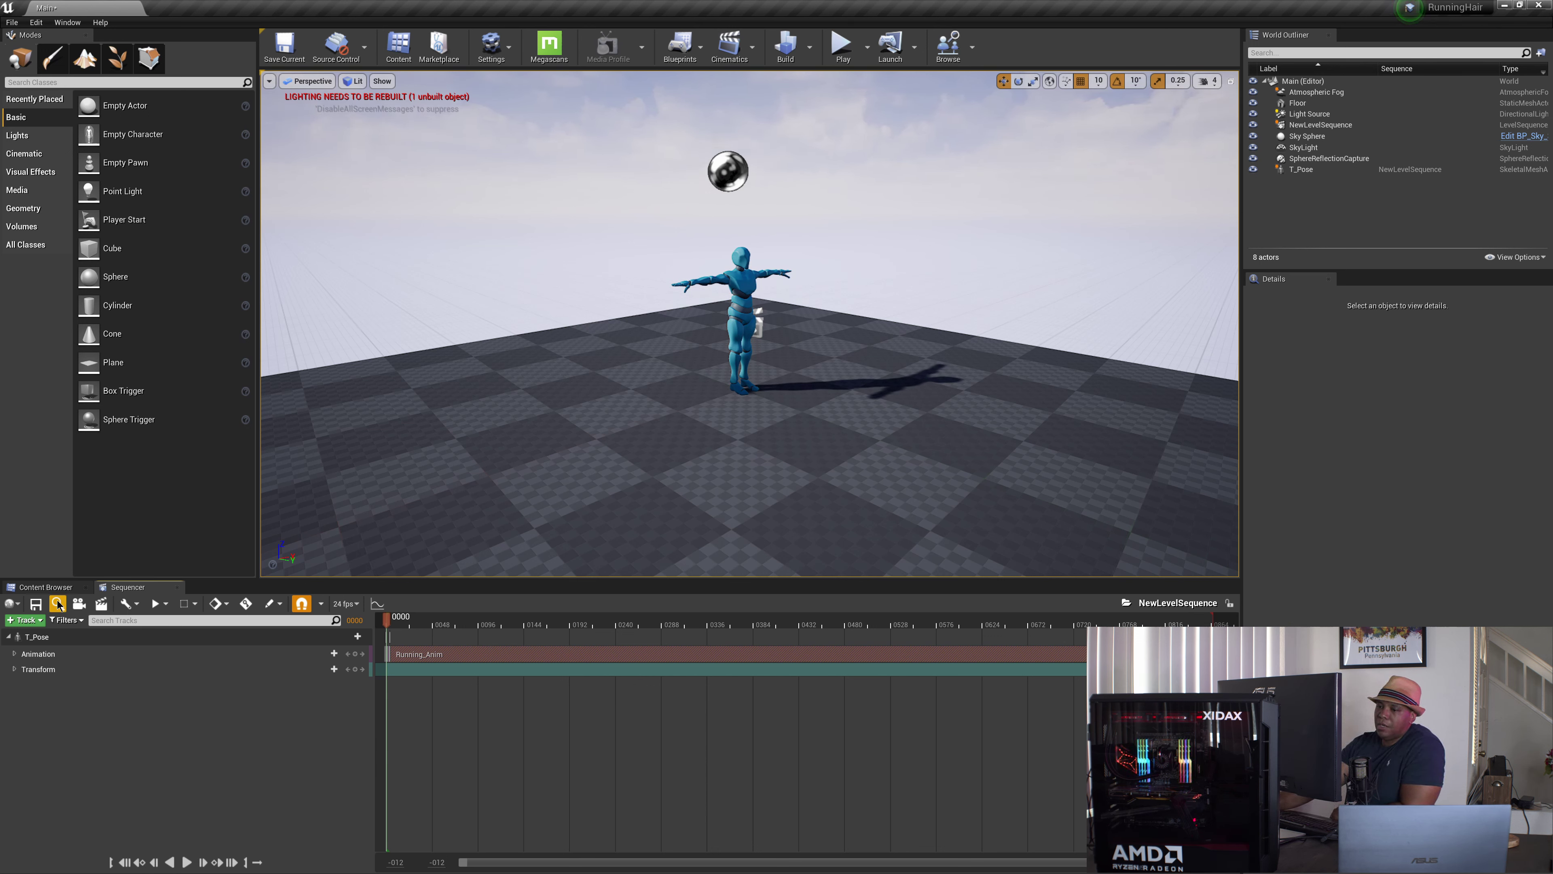
Choose Hair.abc from the For UE4 folder as the file to import into the Content folder.
left_click(41, 588)
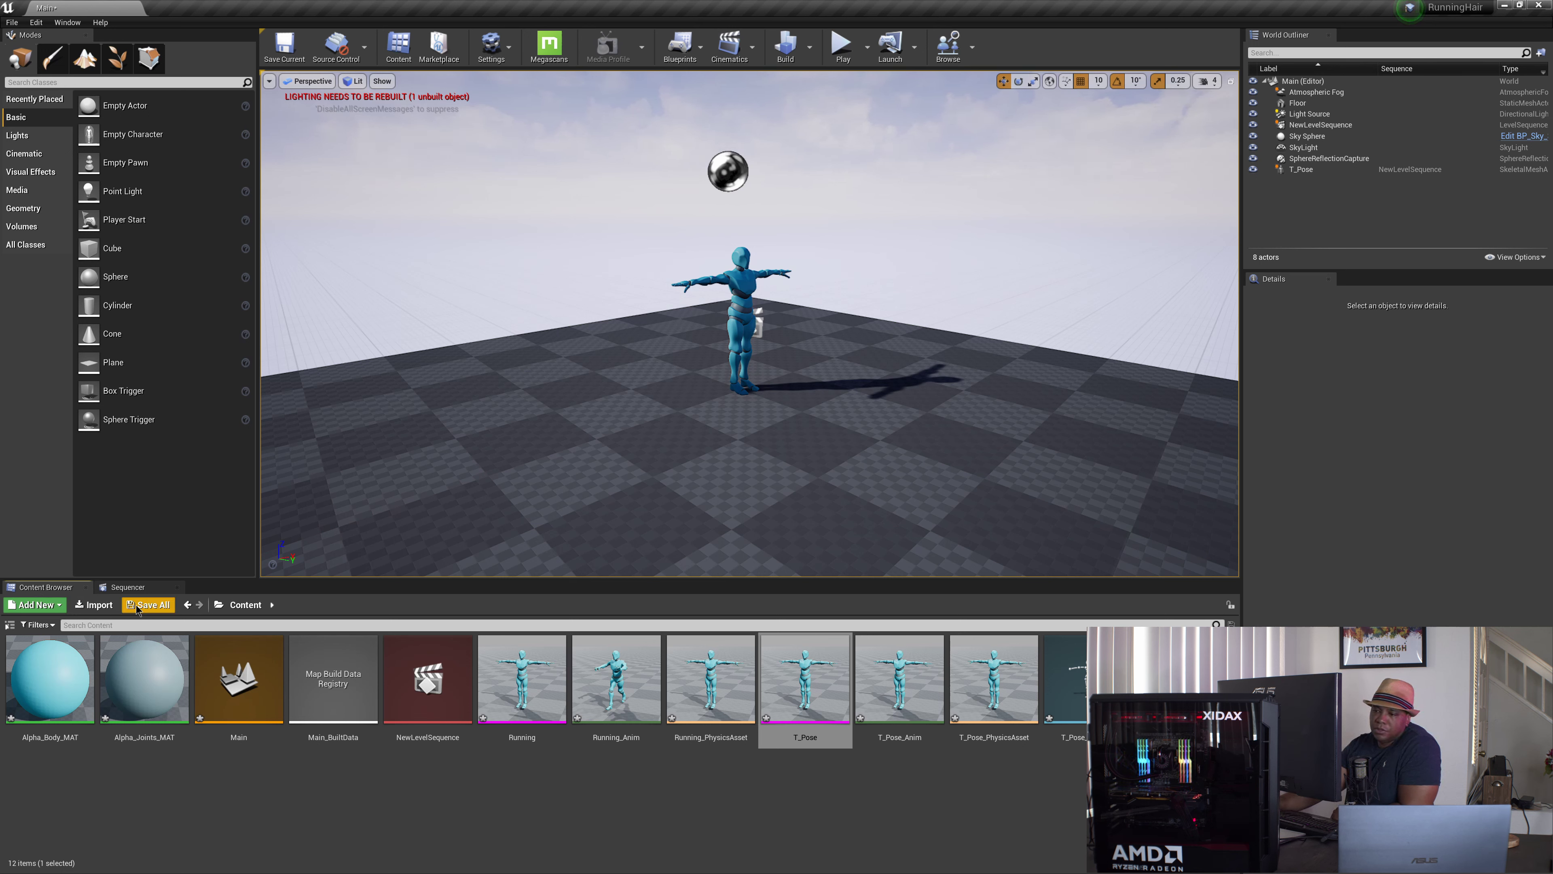
left_click(93, 605)
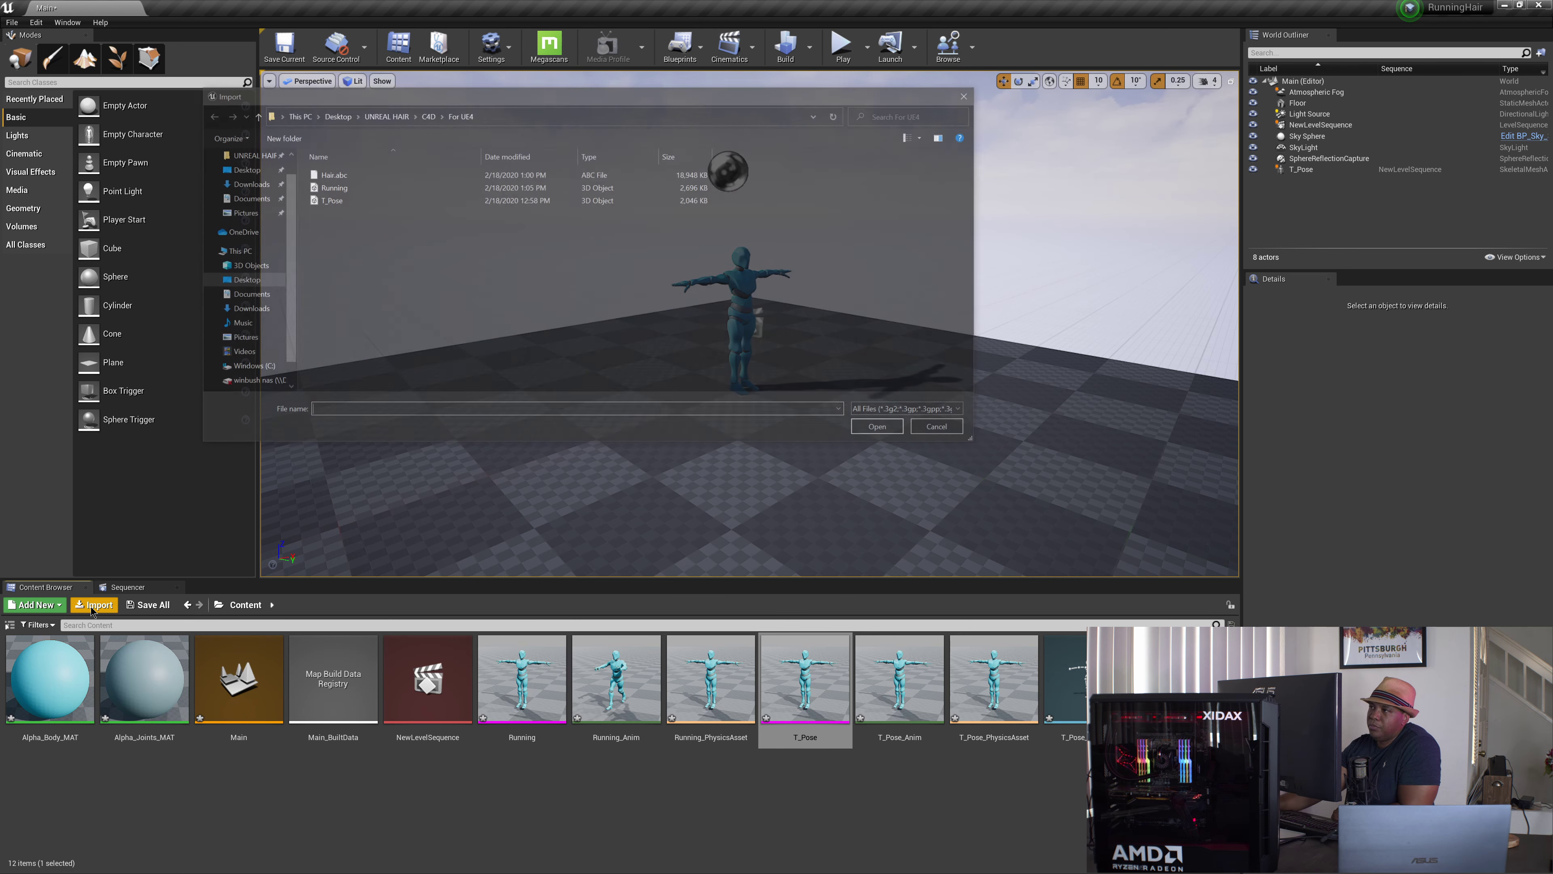
left_click(348, 175)
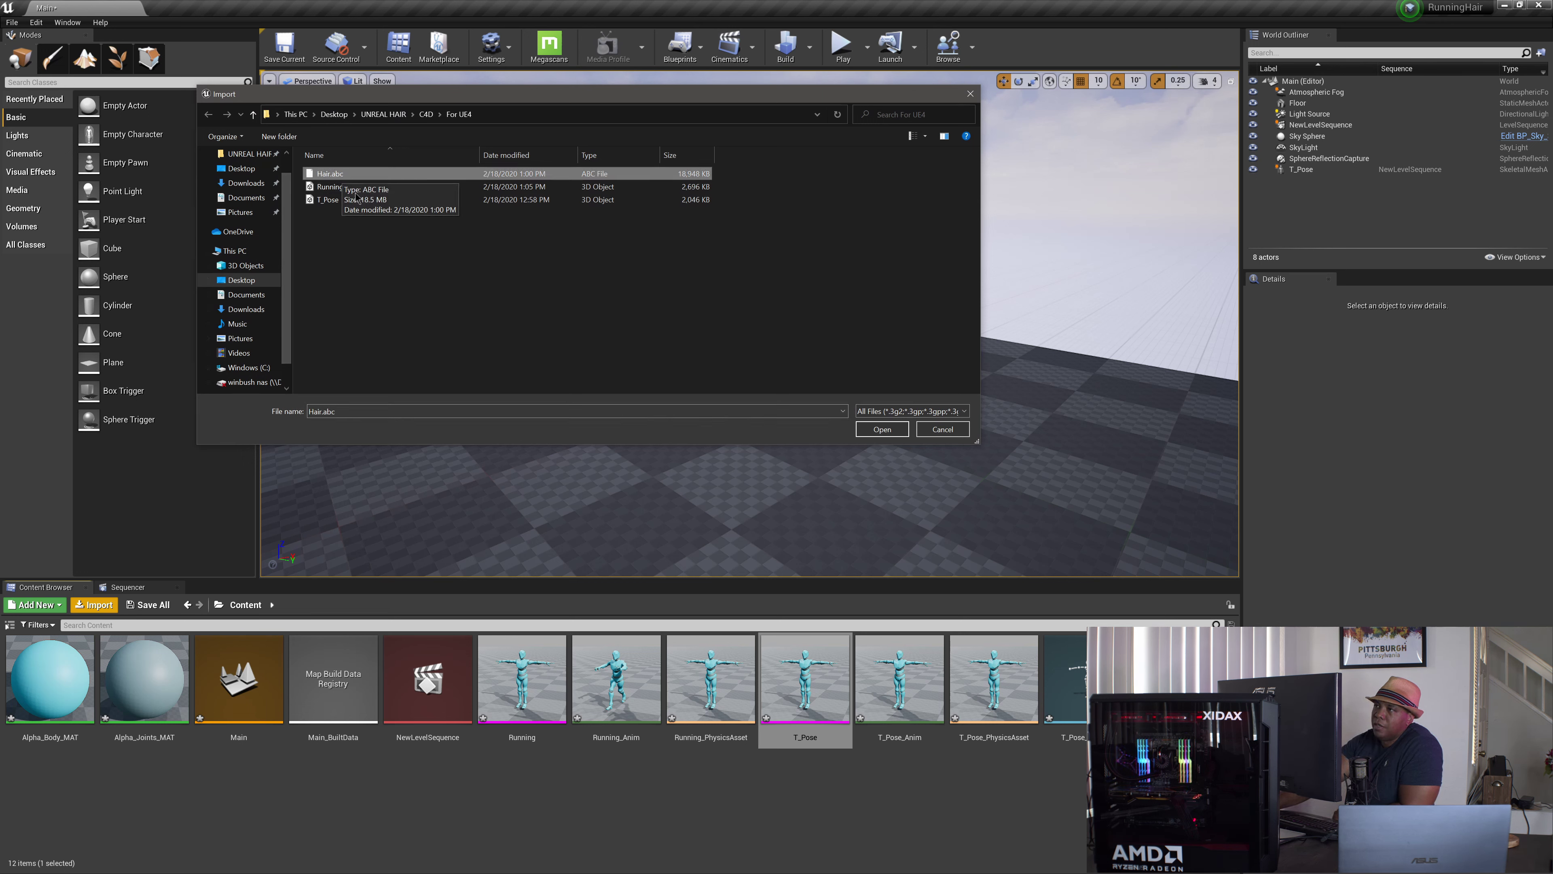
left_click(882, 430)
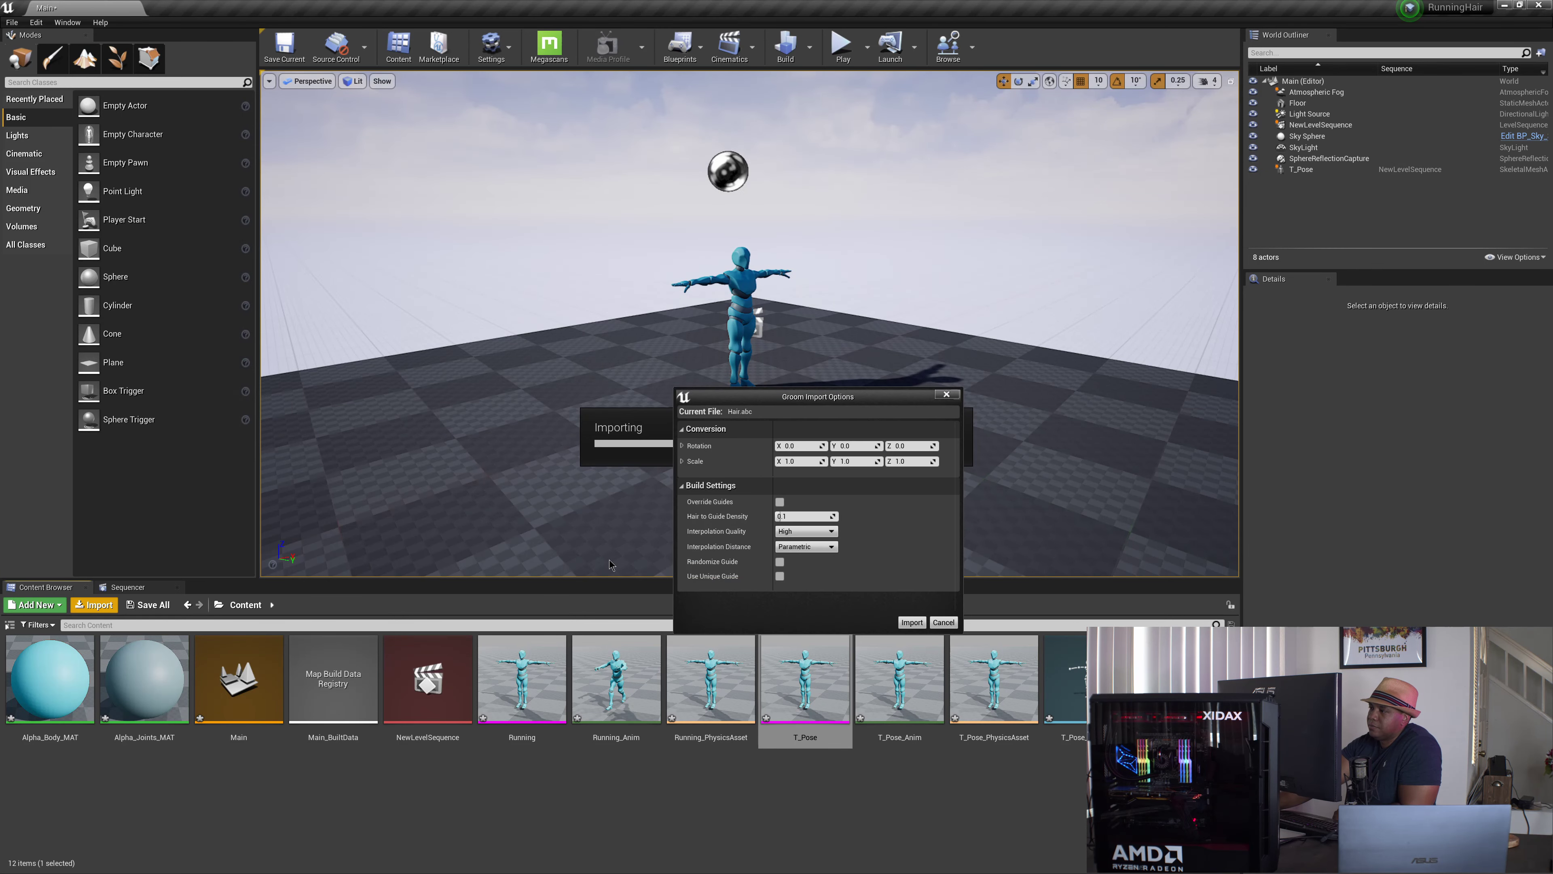
Import the hair groom with its conversion rotation X set to 90 and scale Y set to -1.
left_click_drag(776, 395, 339, 333)
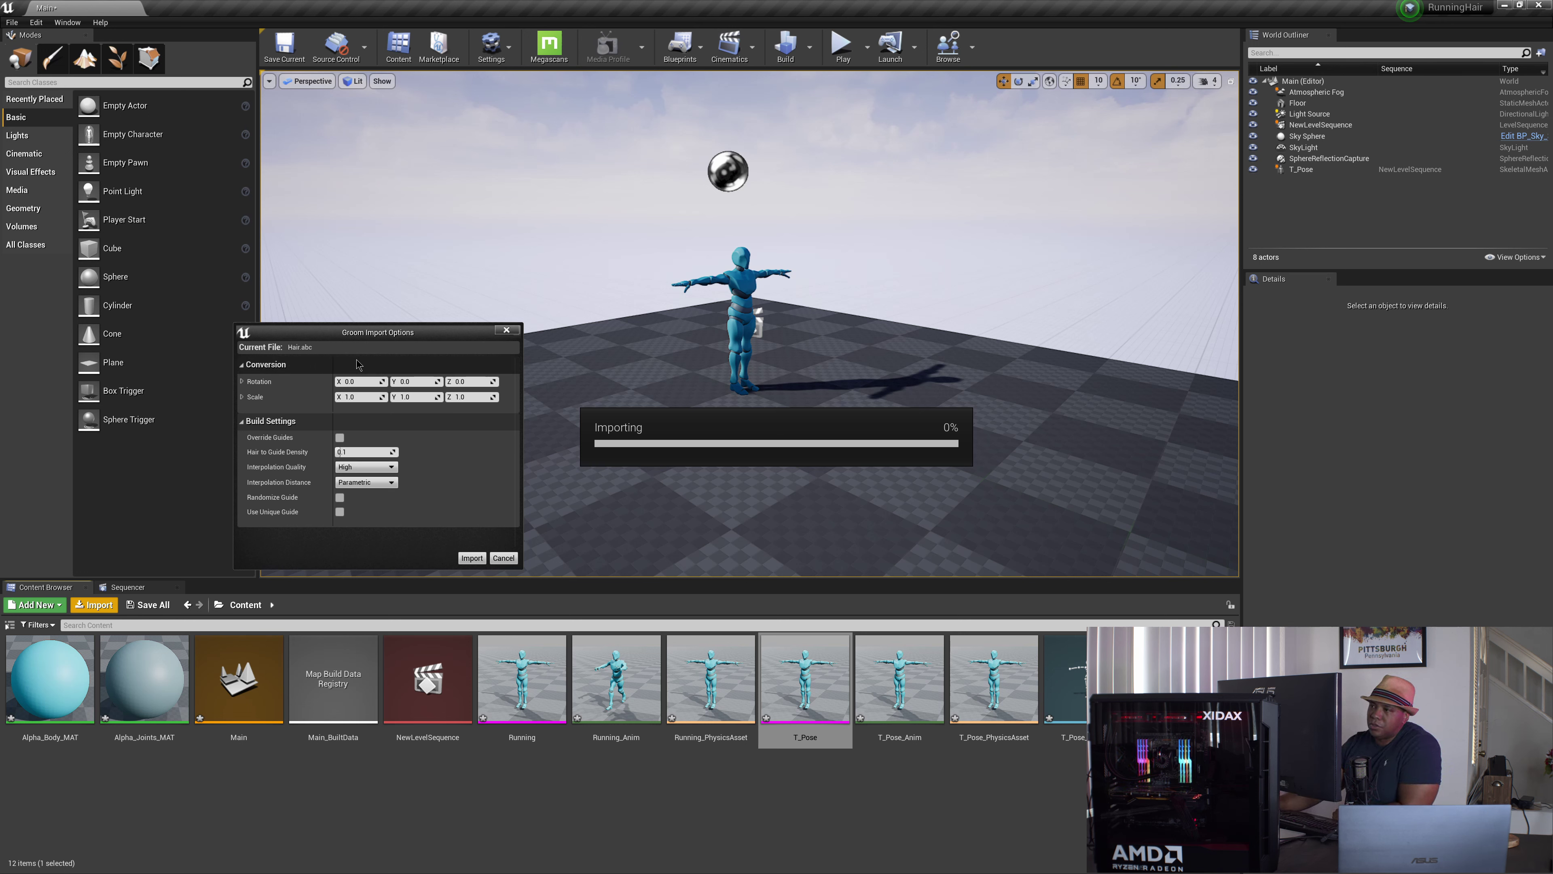
left_click_drag(387, 341, 408, 342)
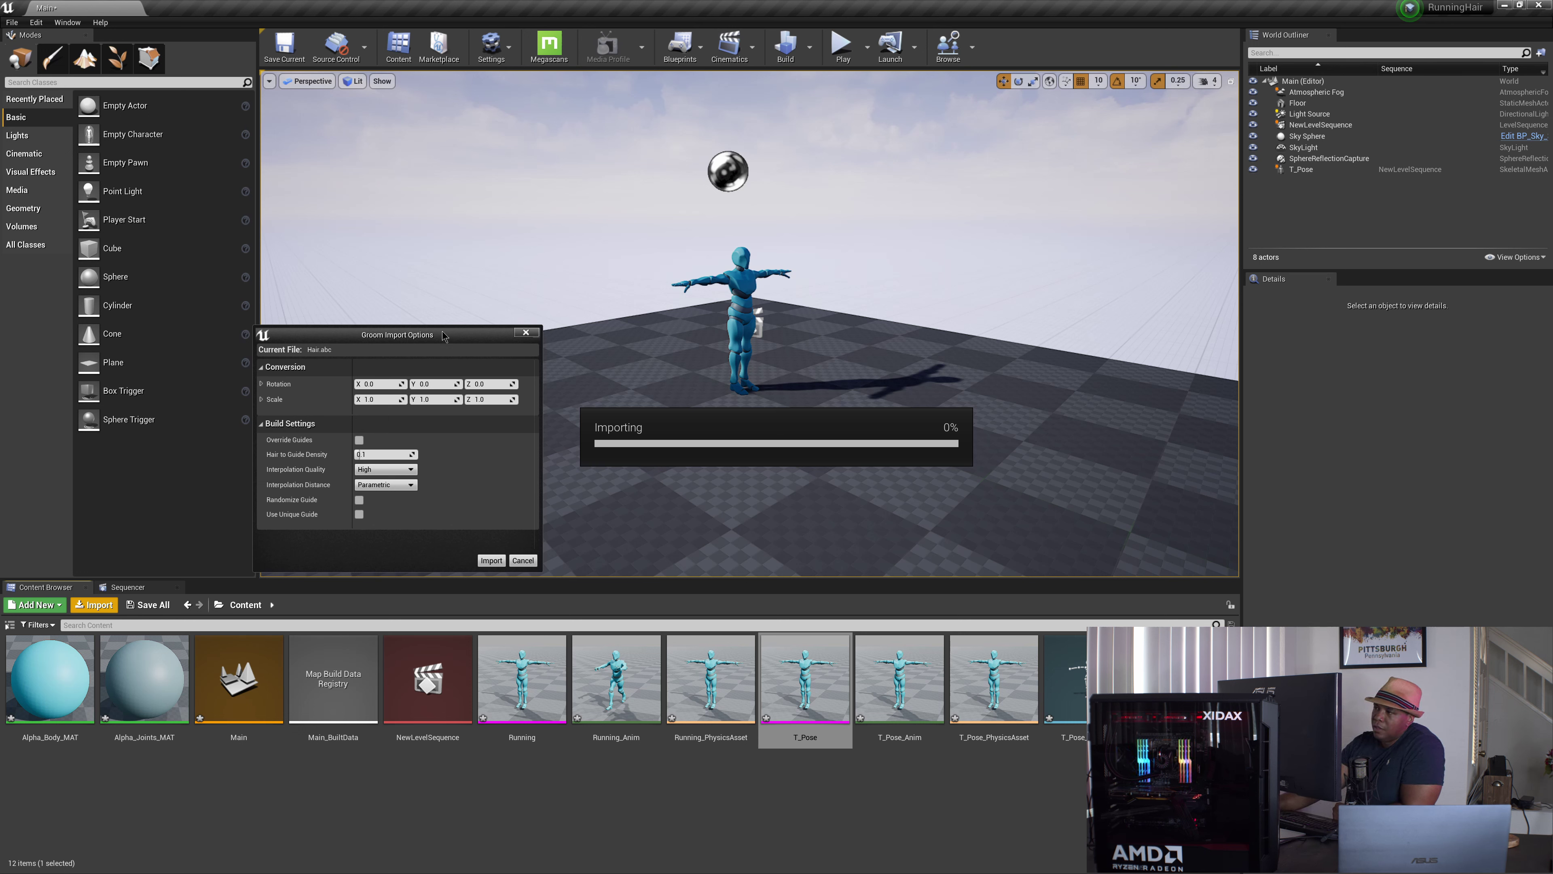
left_click_drag(443, 336, 465, 336)
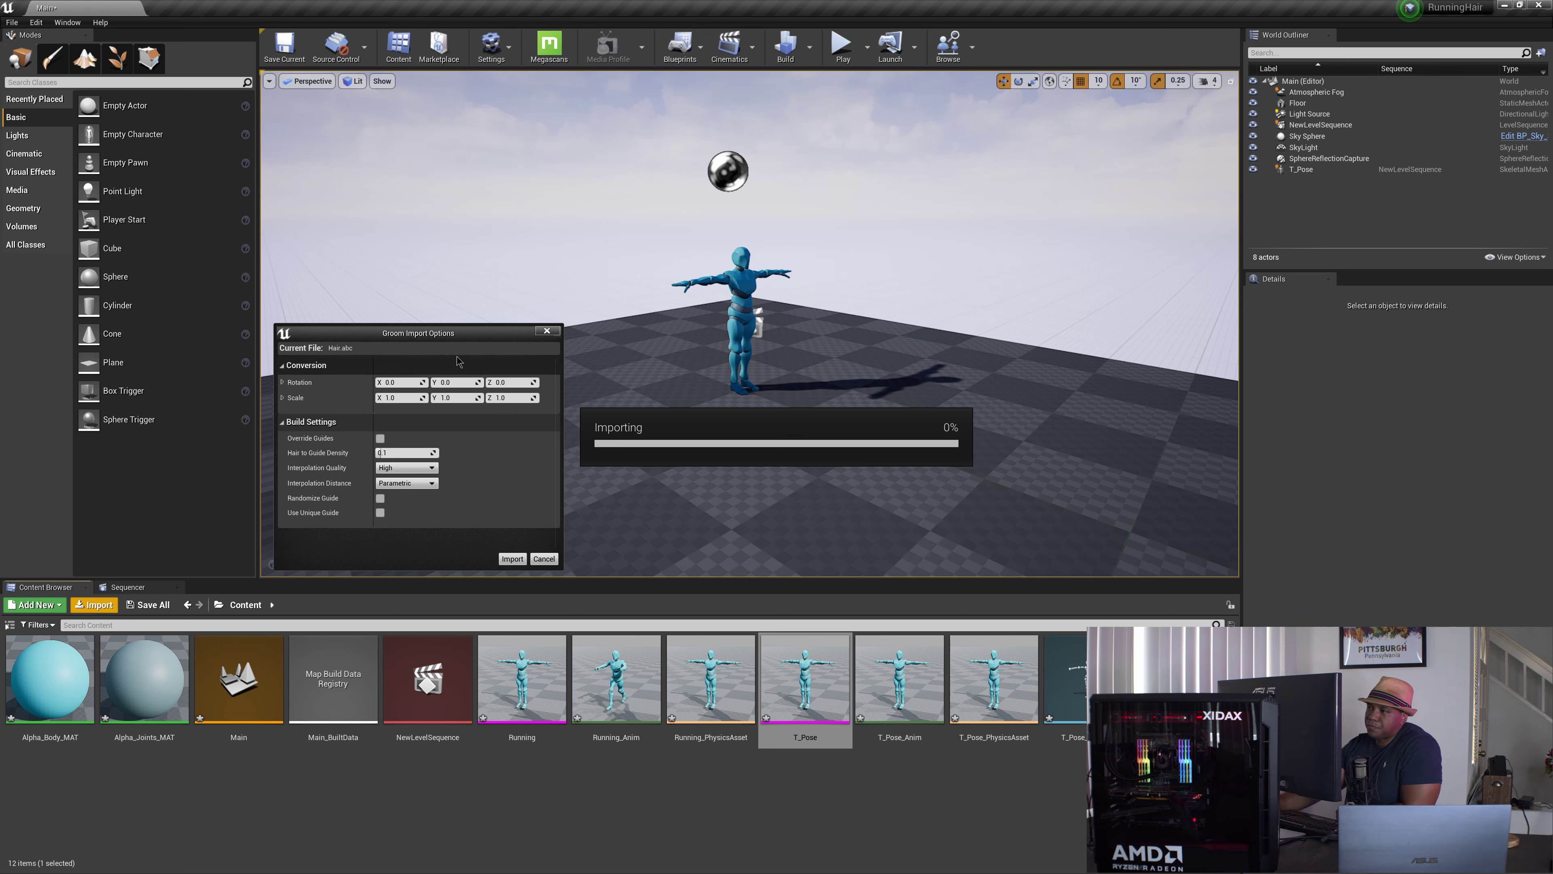
left_click_drag(452, 335, 457, 333)
left_click(400, 380)
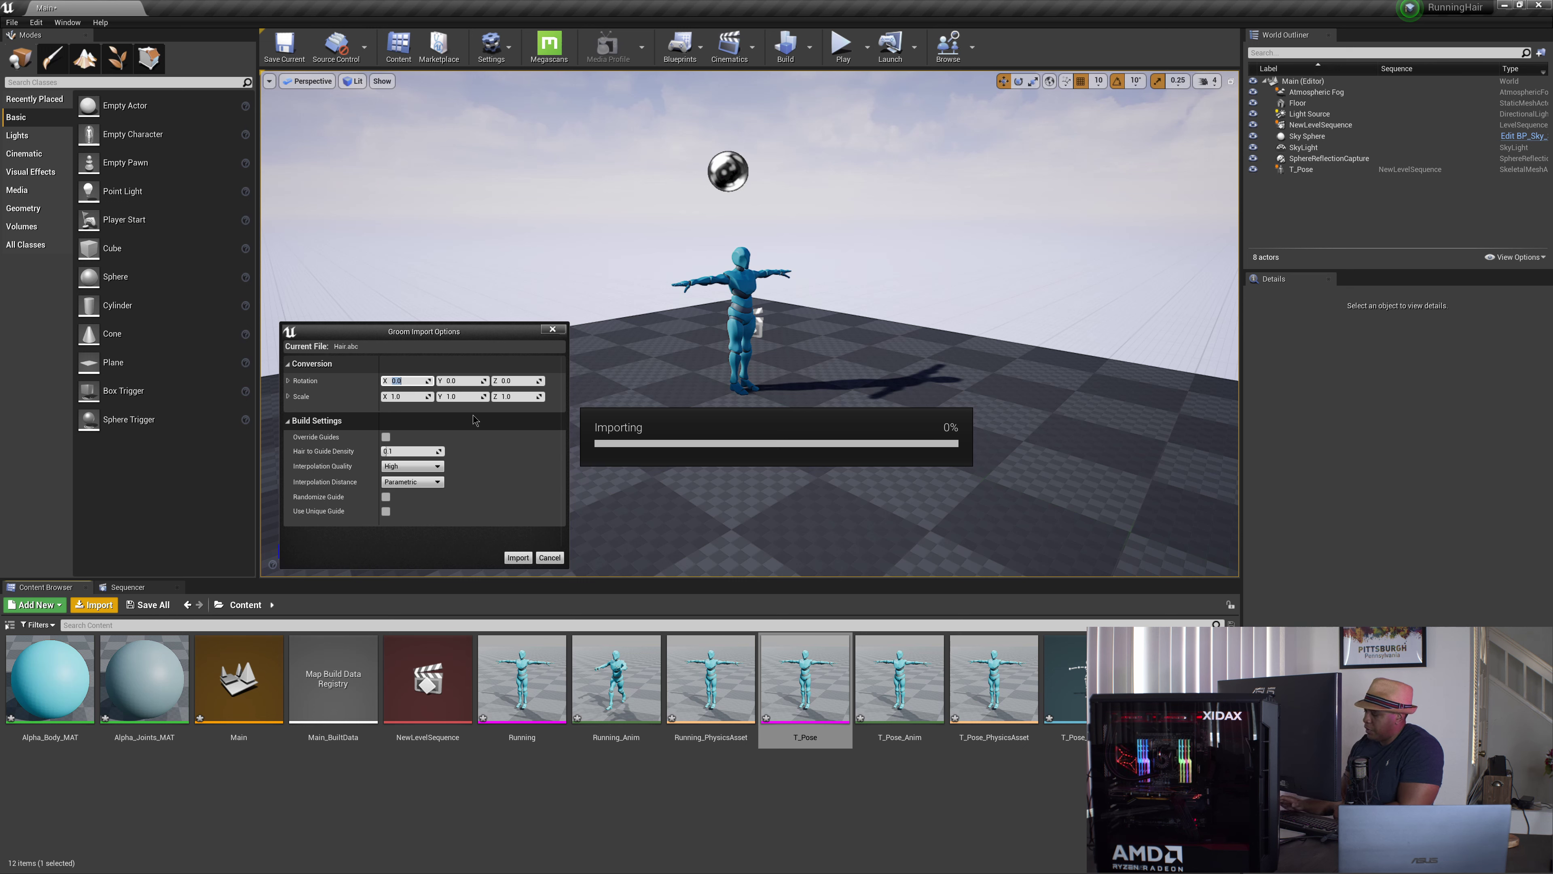
type("90")
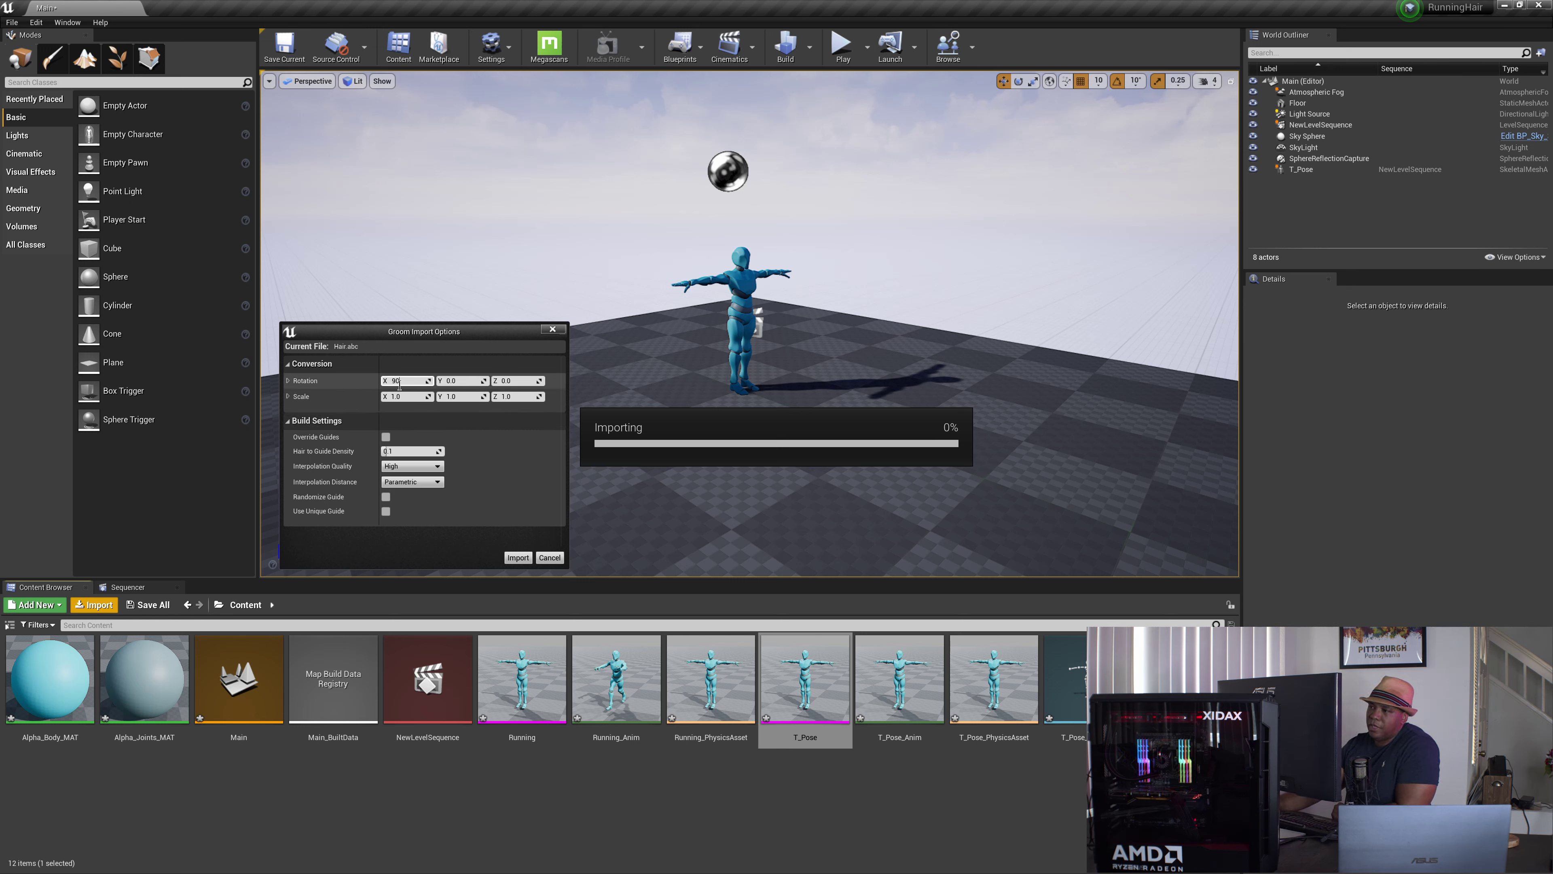
left_click(456, 396)
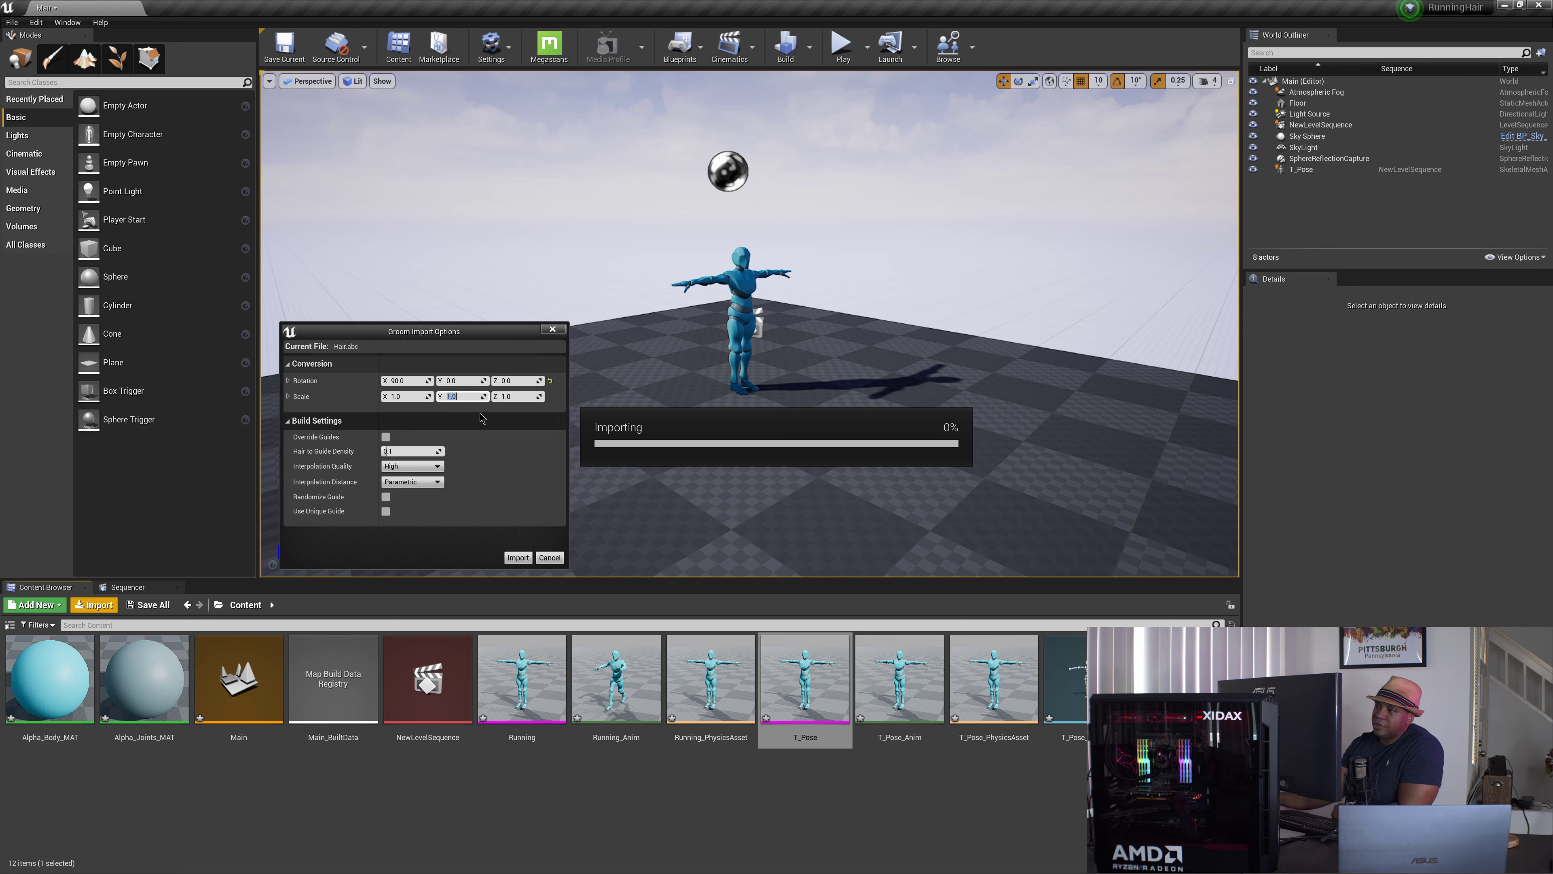
type("-1")
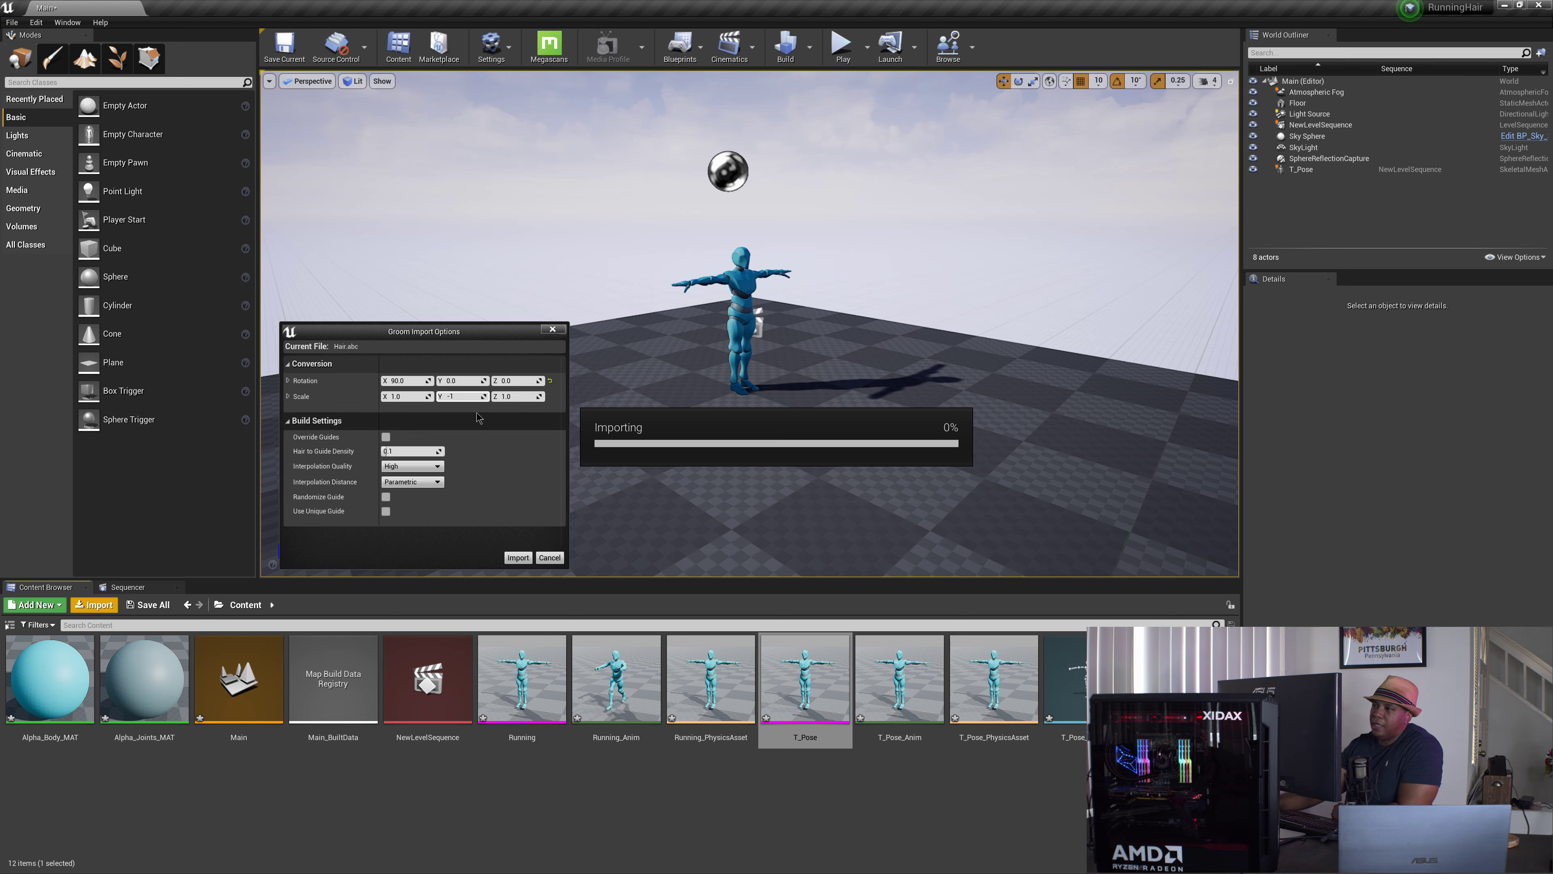
left_click(389, 553)
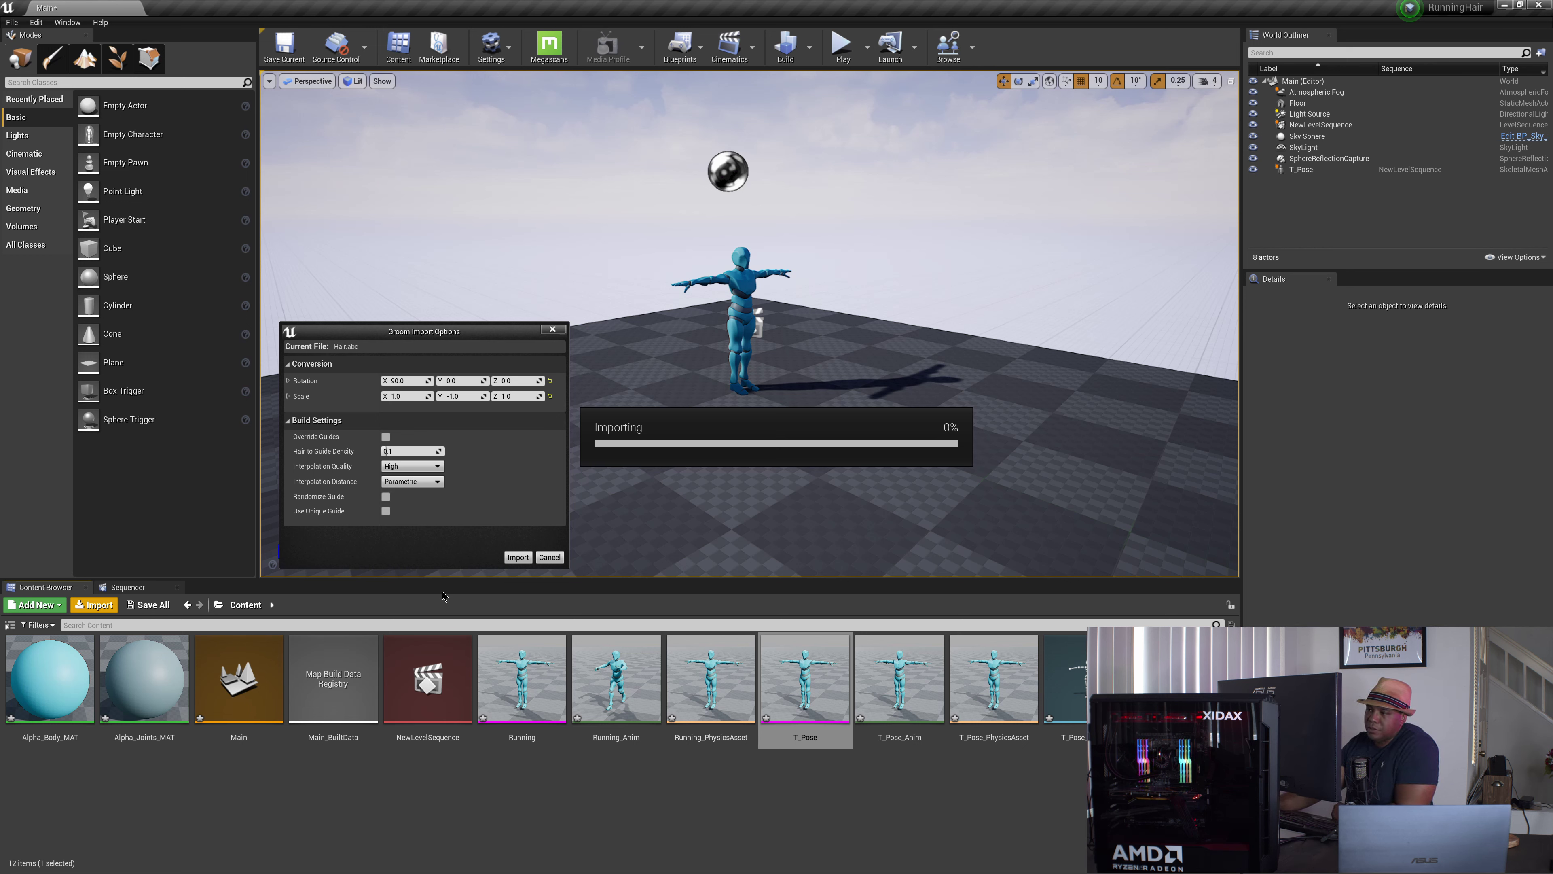
left_click(517, 556)
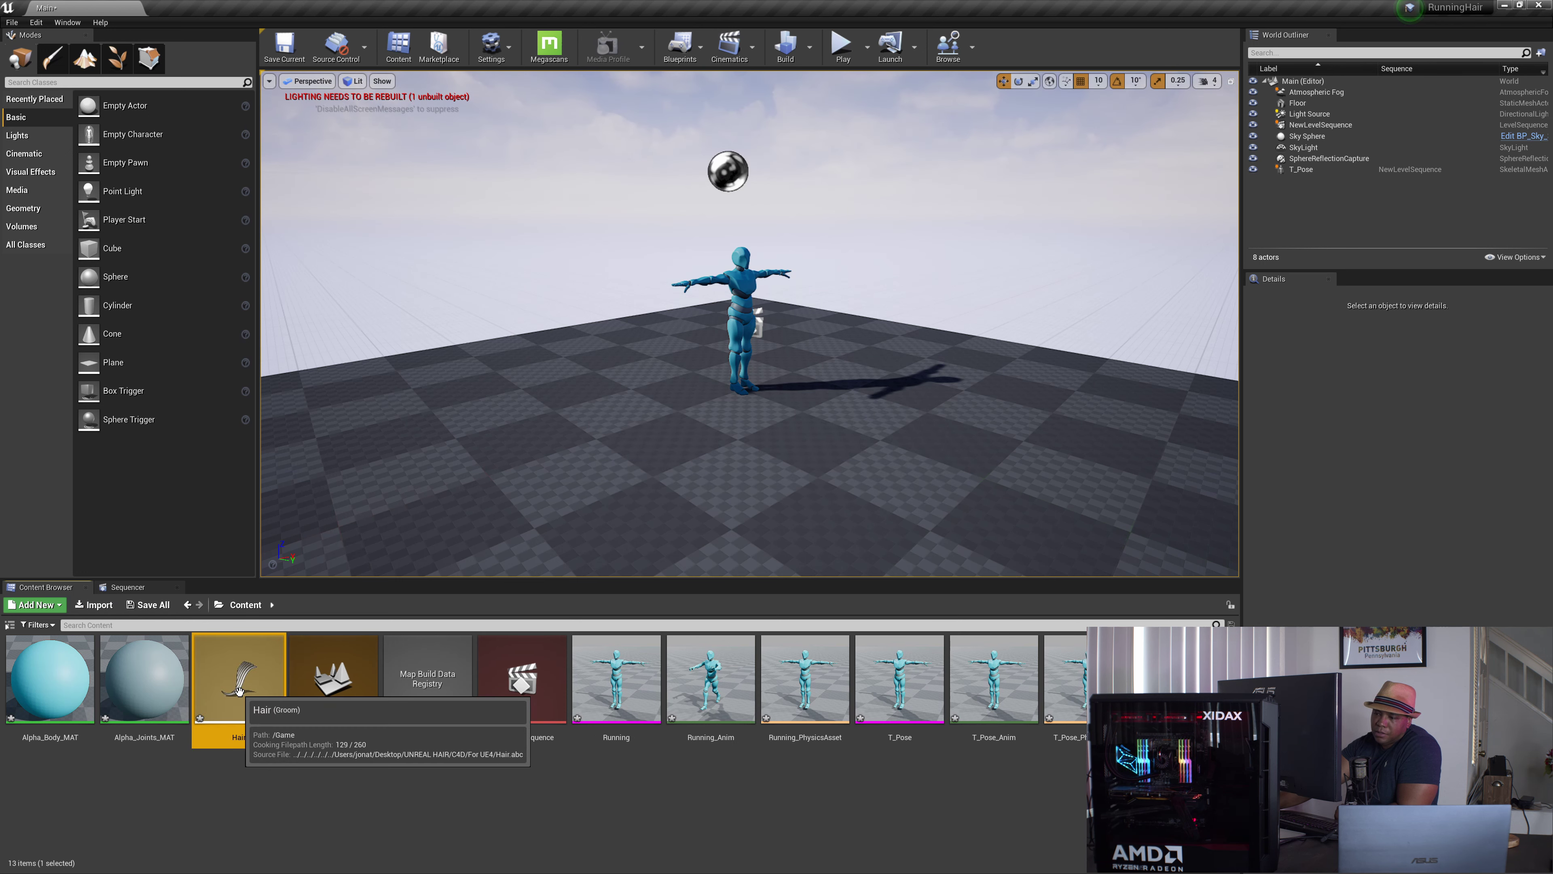
Place the Hair groom in the level at the character and set its location X and Y to 0.
left_click_drag(242, 683, 740, 398)
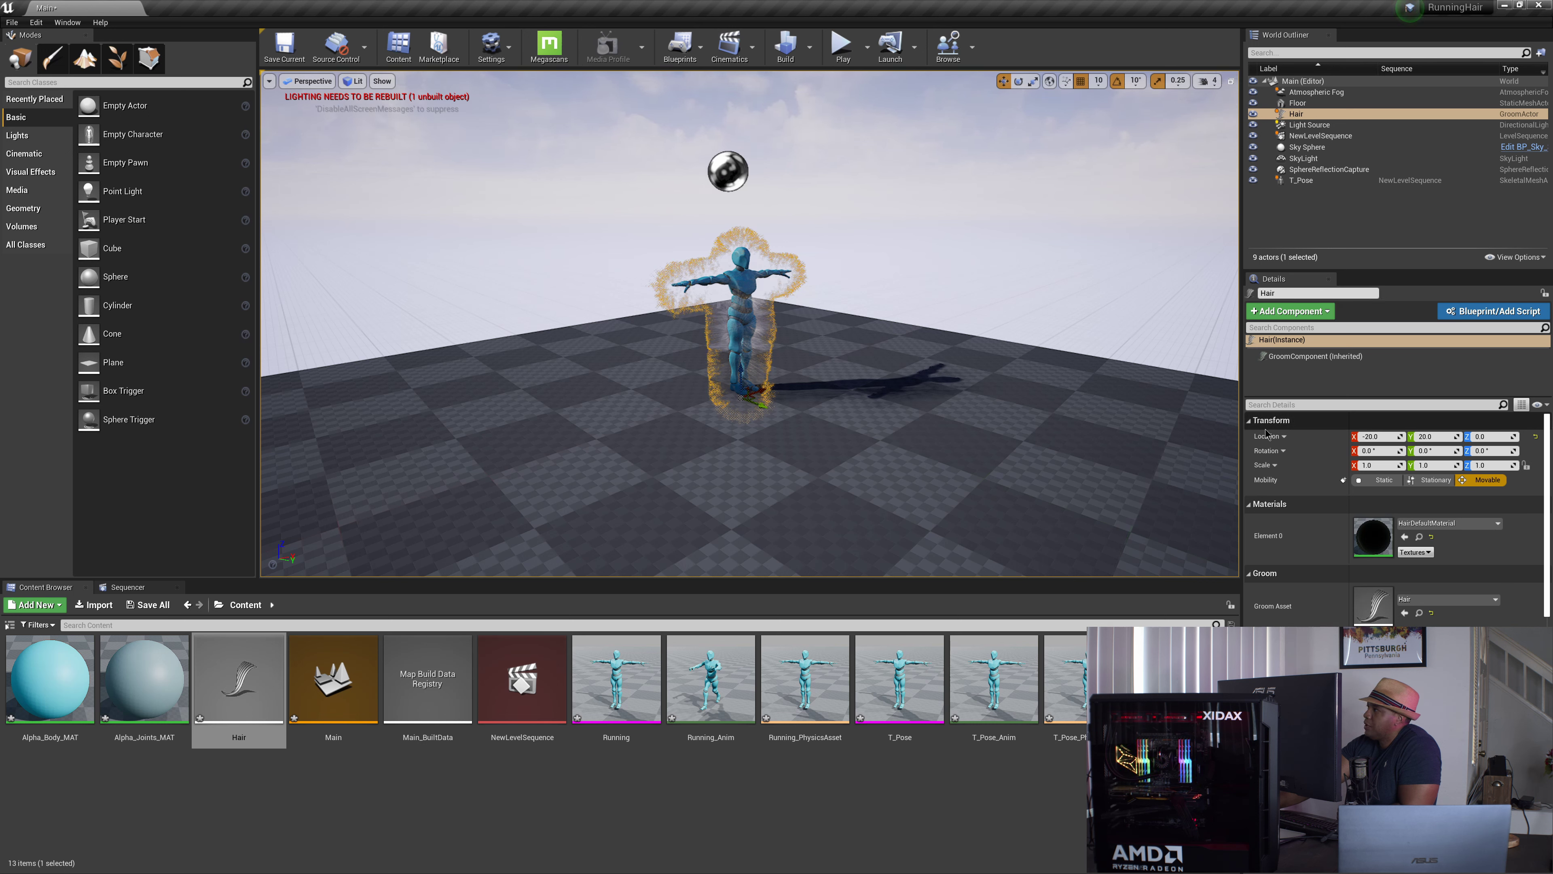
left_click(1372, 437)
type("0")
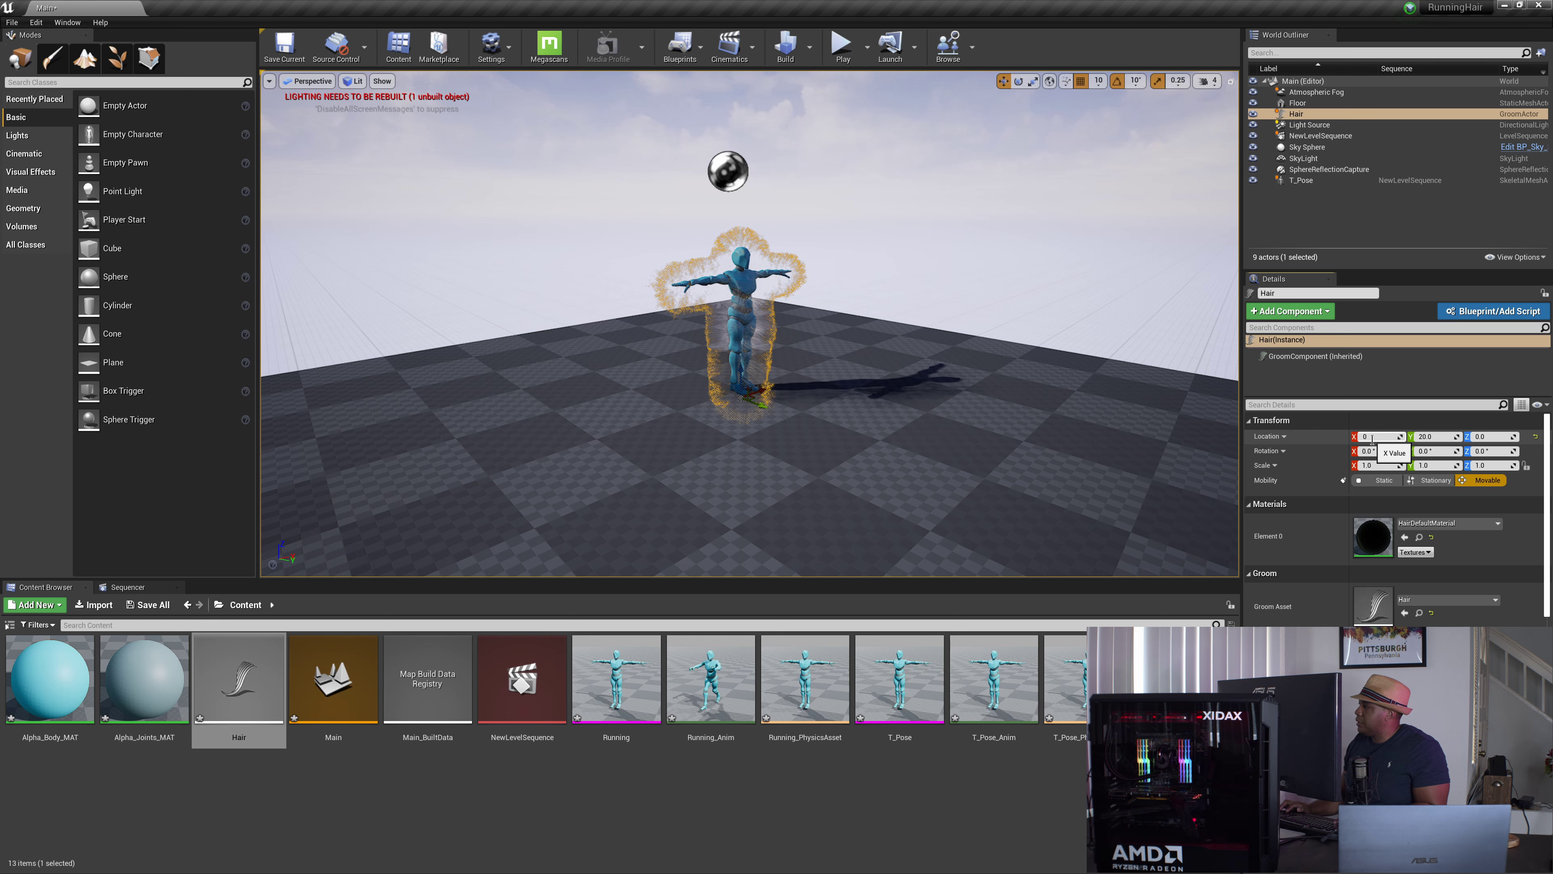
key("Tab")
type("0")
key("Tab")
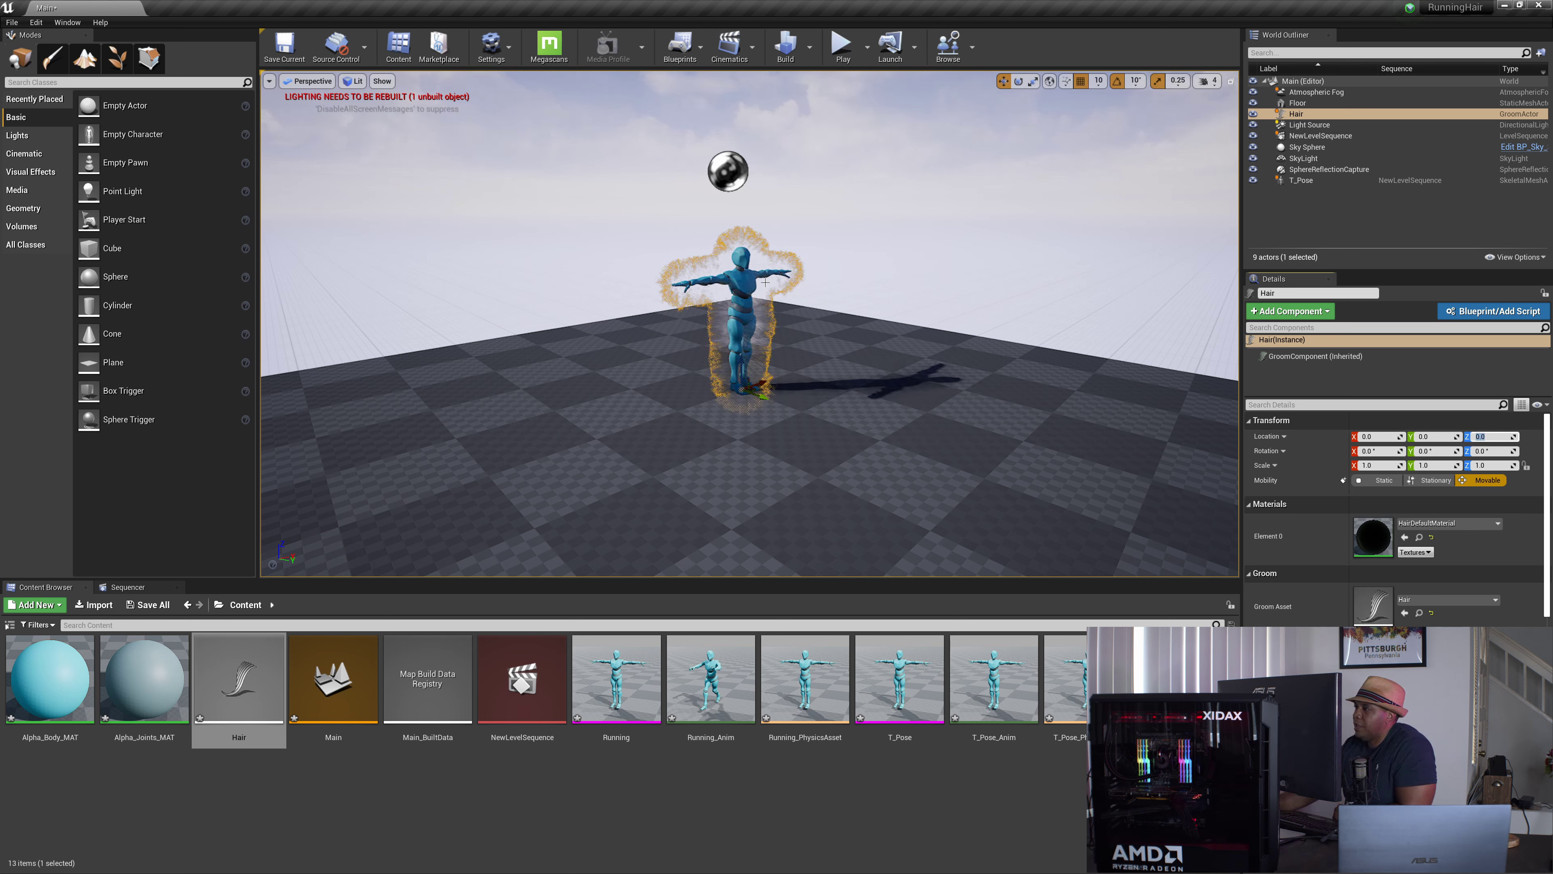
Check the hair on the character up close and attach the Hair actor to T_Pose with None as the socket or bone.
scroll(763, 324, "up", 3)
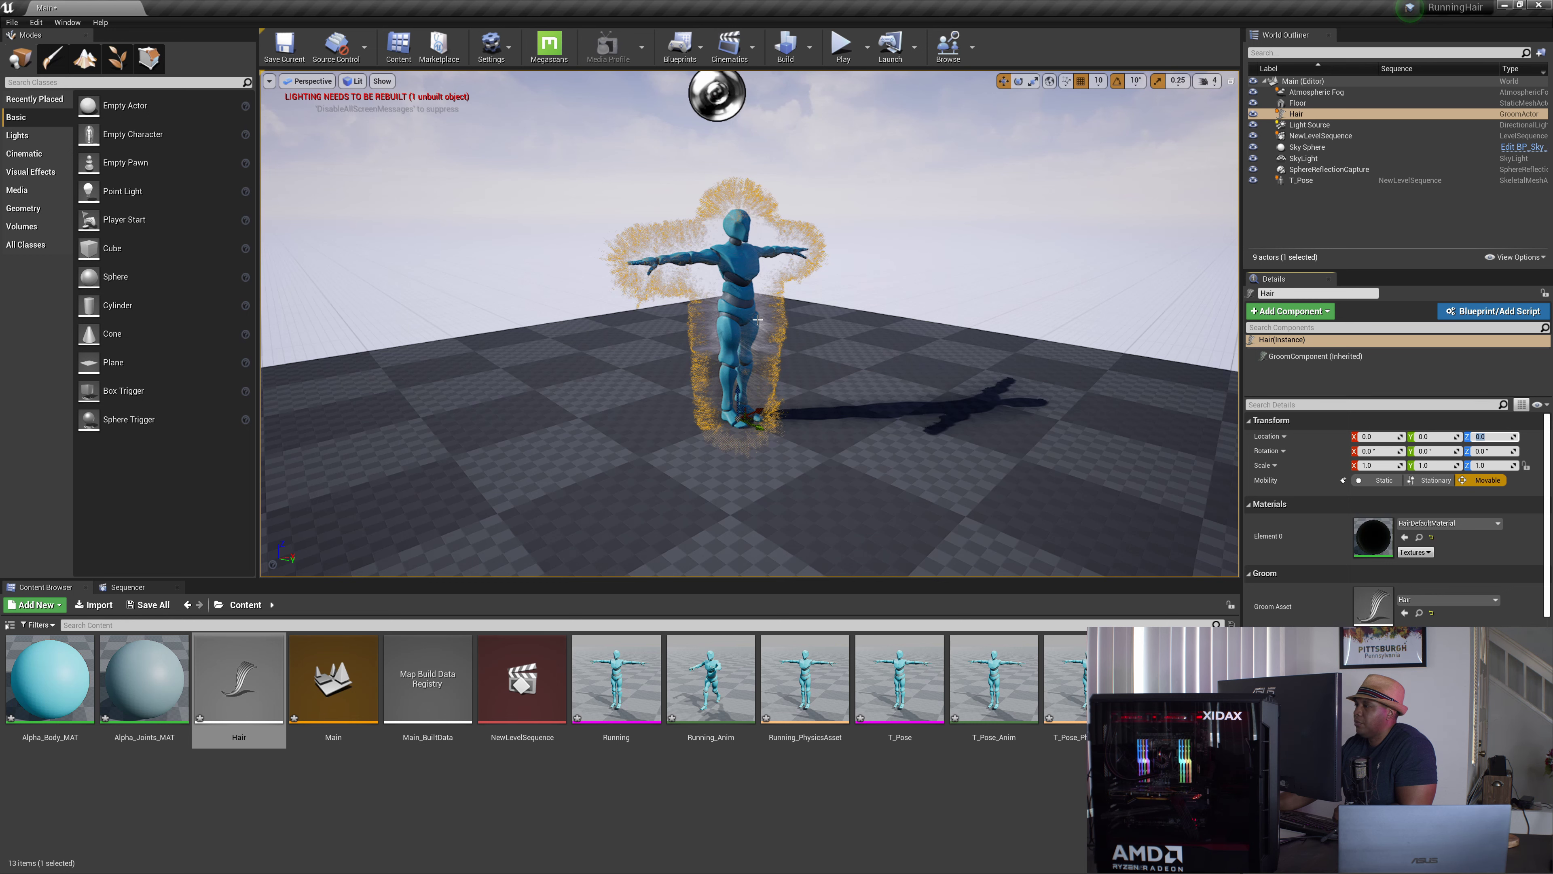
scroll(765, 315, "up", 2)
left_click(772, 310)
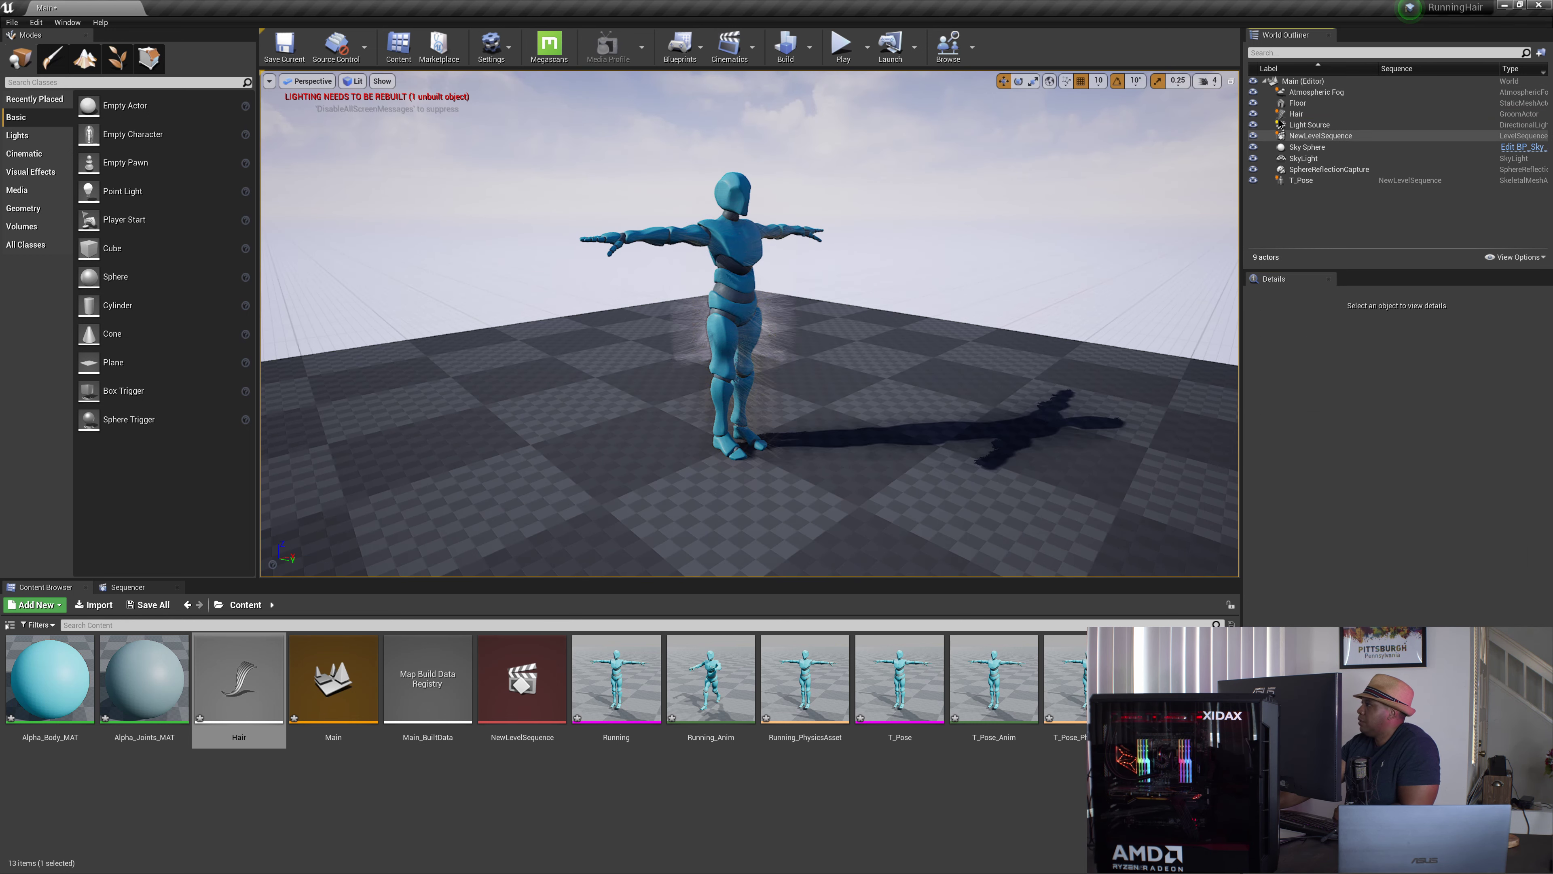
left_click(1316, 115)
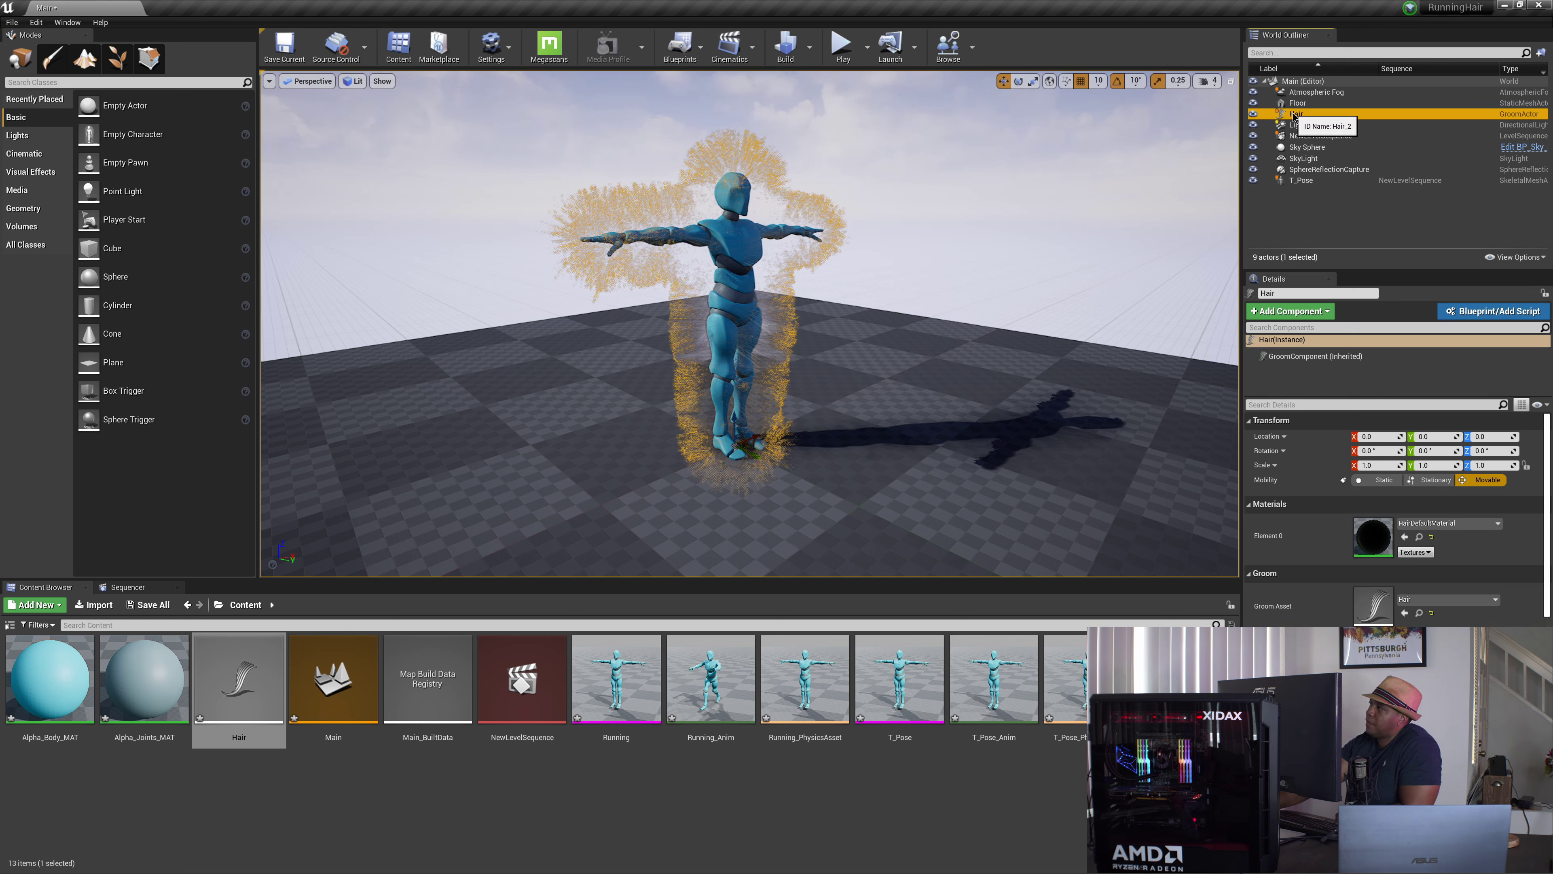
left_click_drag(1293, 114, 1309, 184)
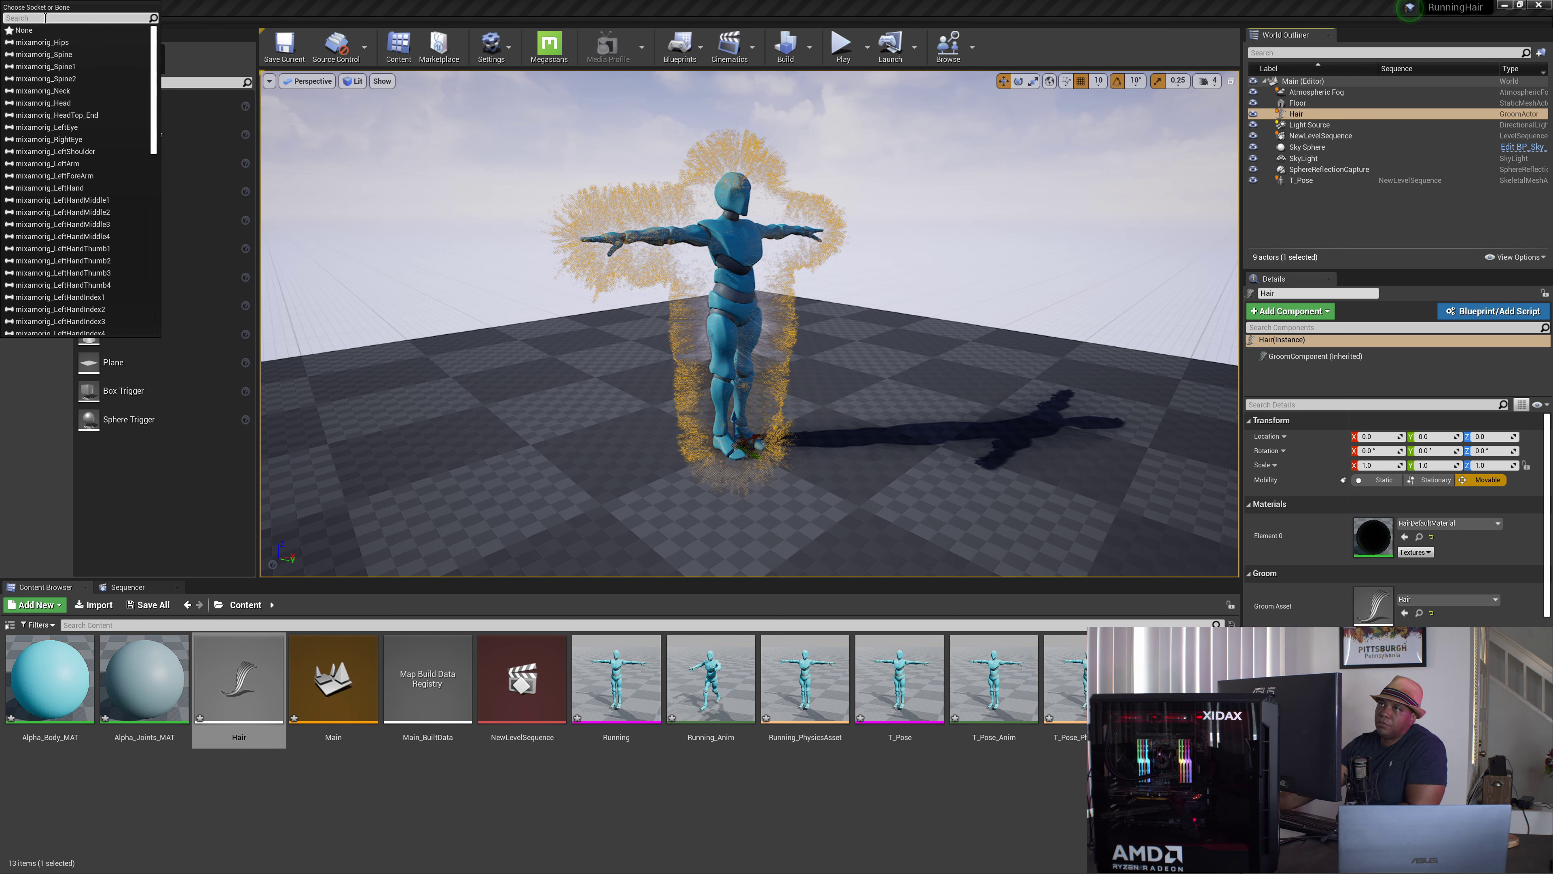
left_click(24, 31)
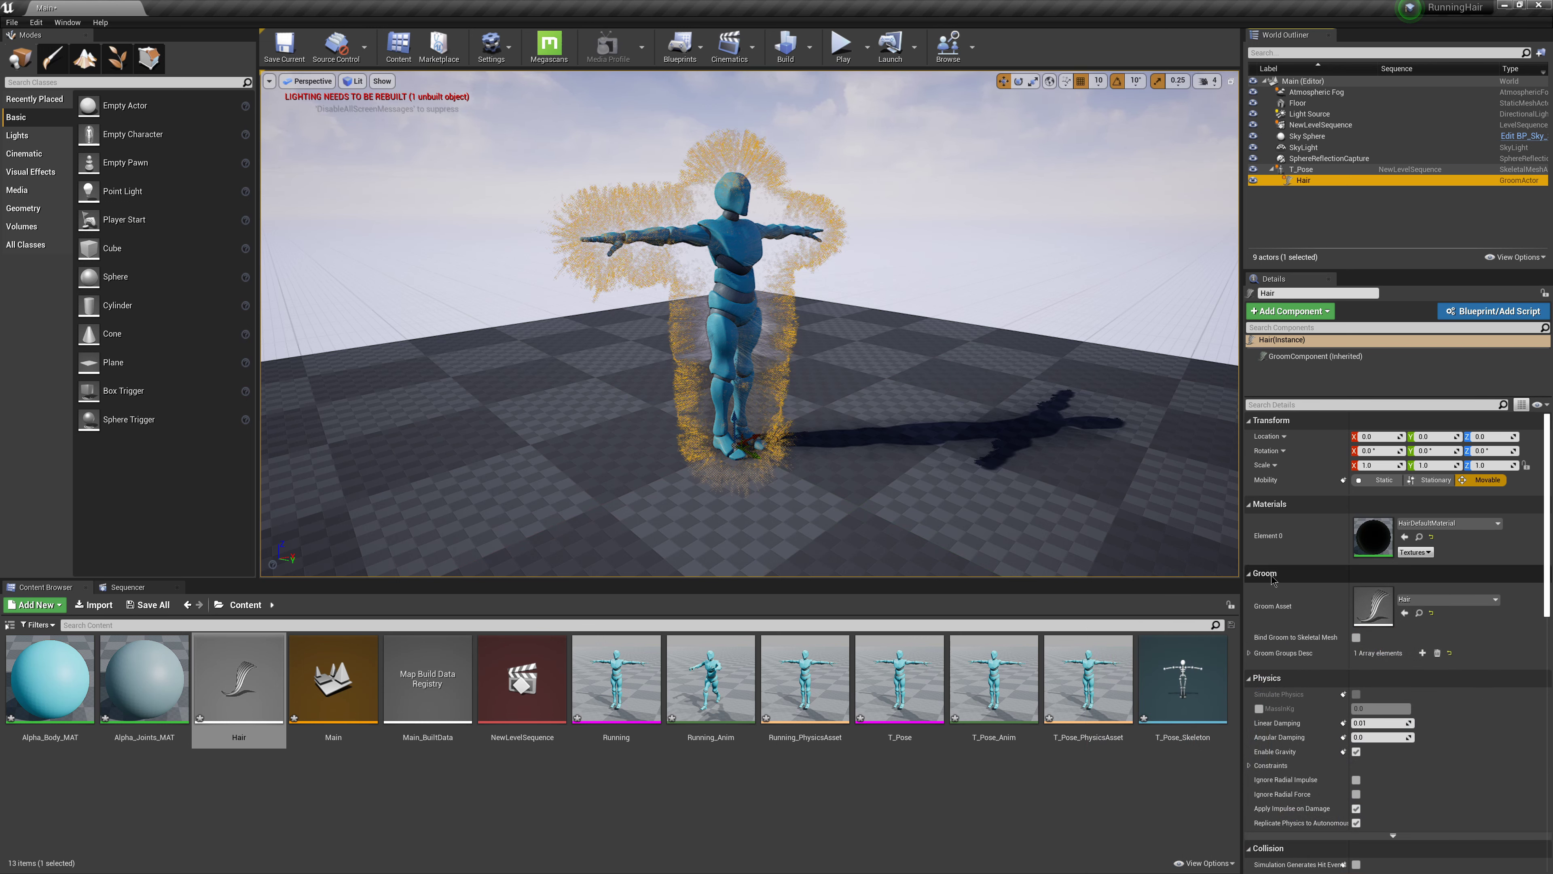
Enable Bind Groom to Skeletal Mesh on the Hair actor.
mouse_move(1278, 641)
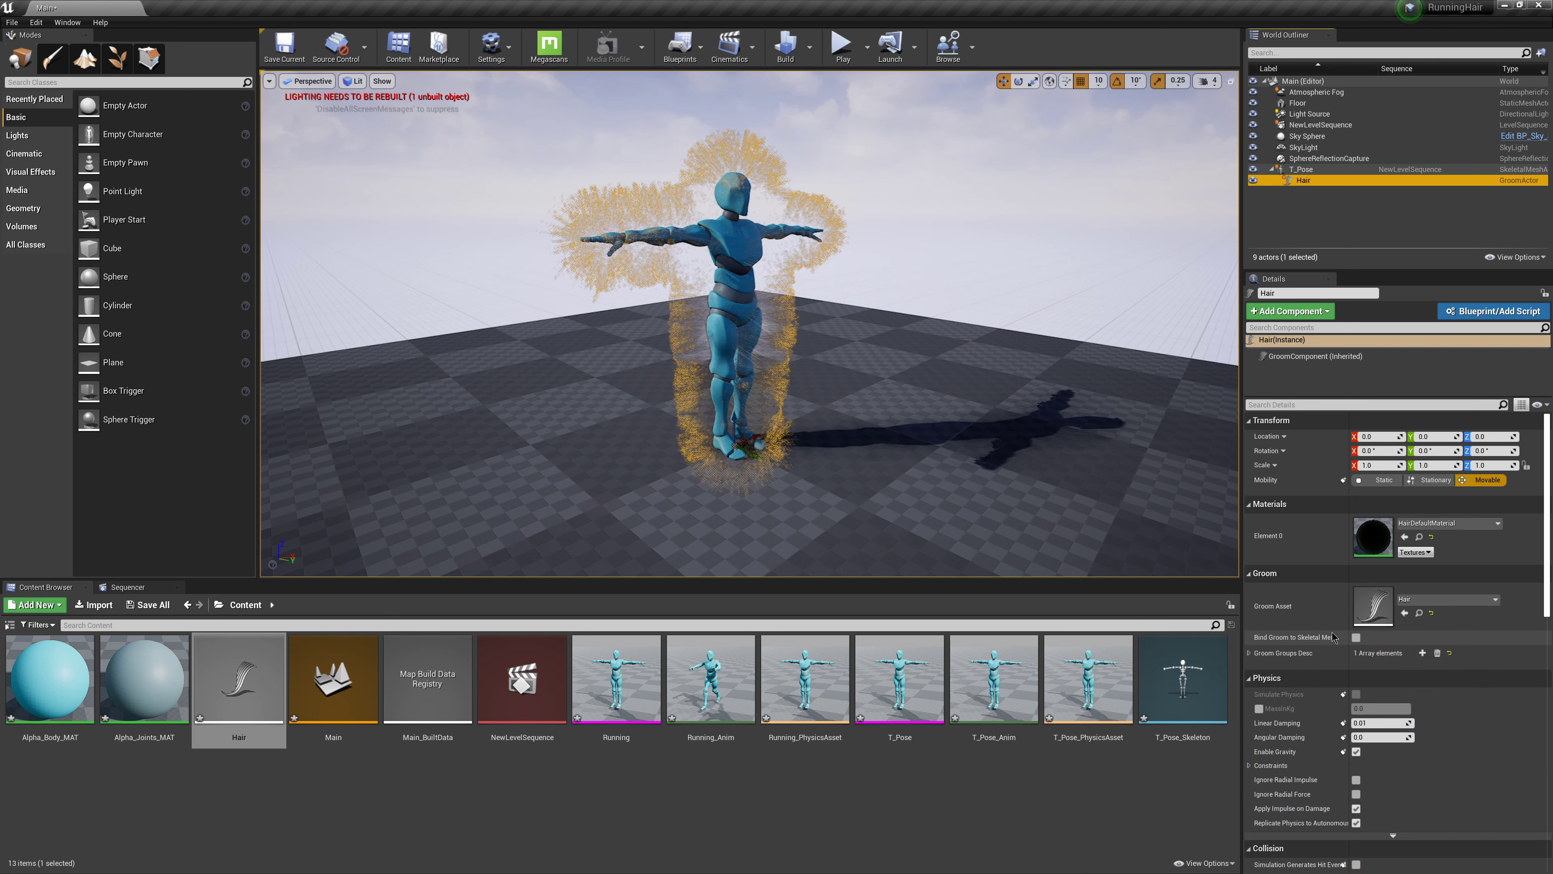
left_click(1355, 637)
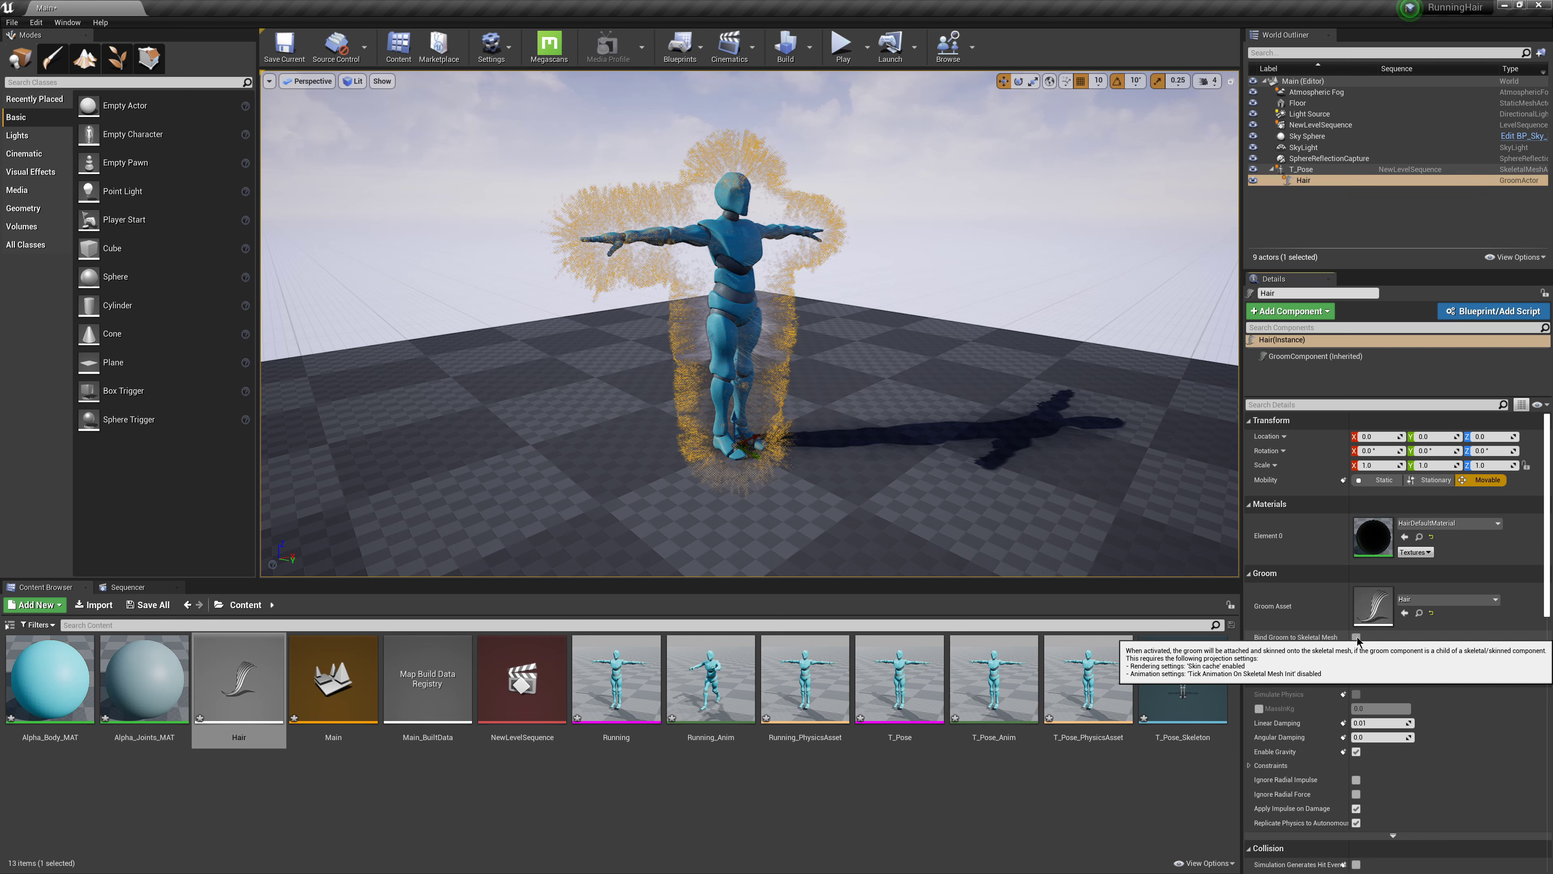
left_click(1356, 637)
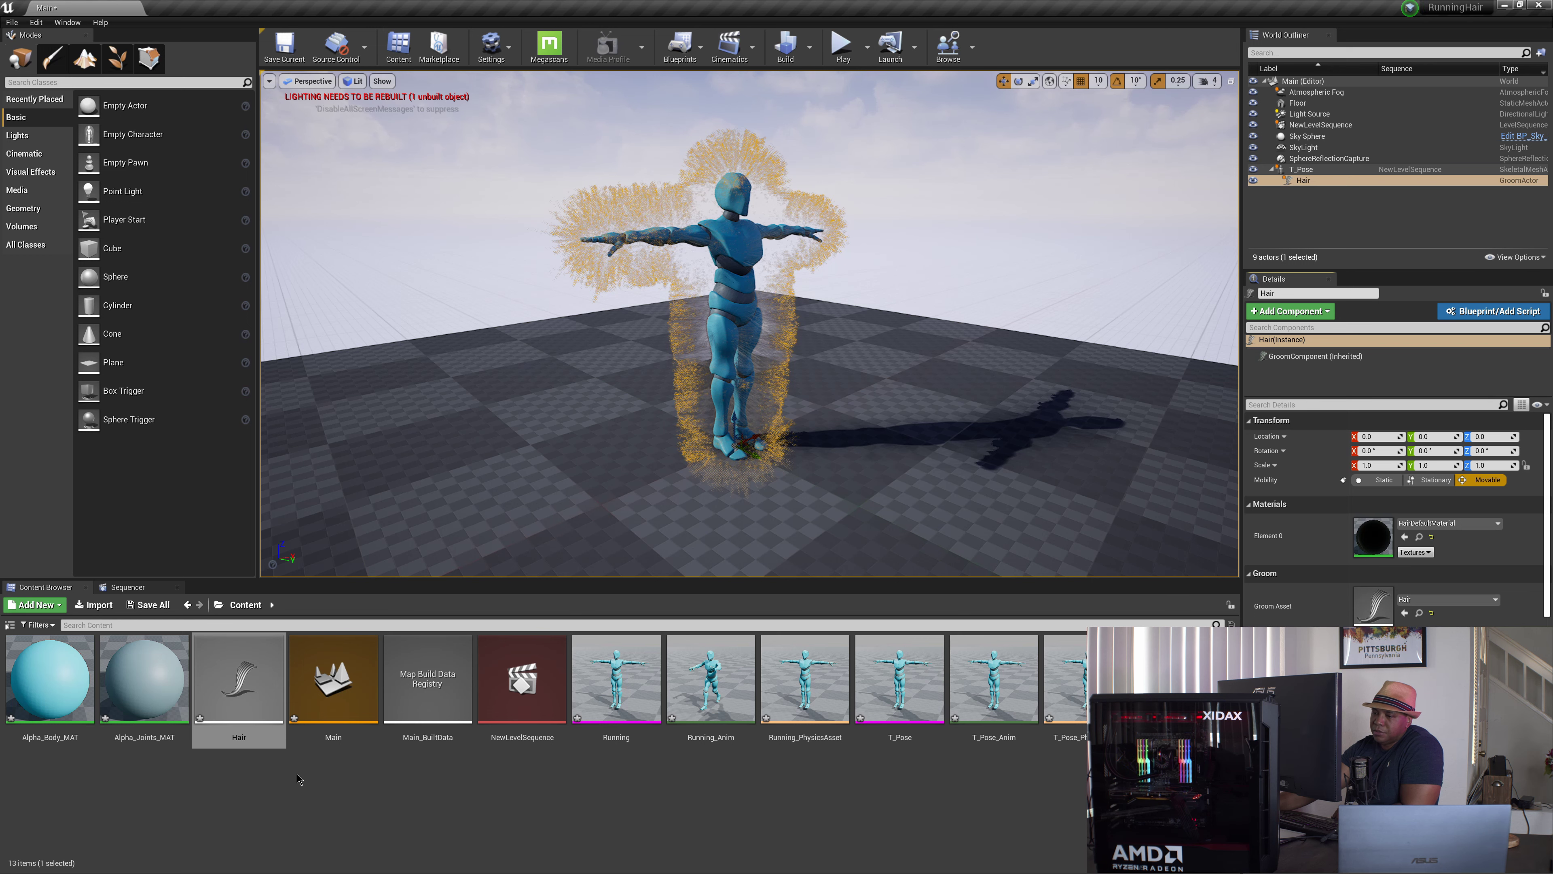
Create a new material named HairBlue in the Content folder.
right_click(367, 772)
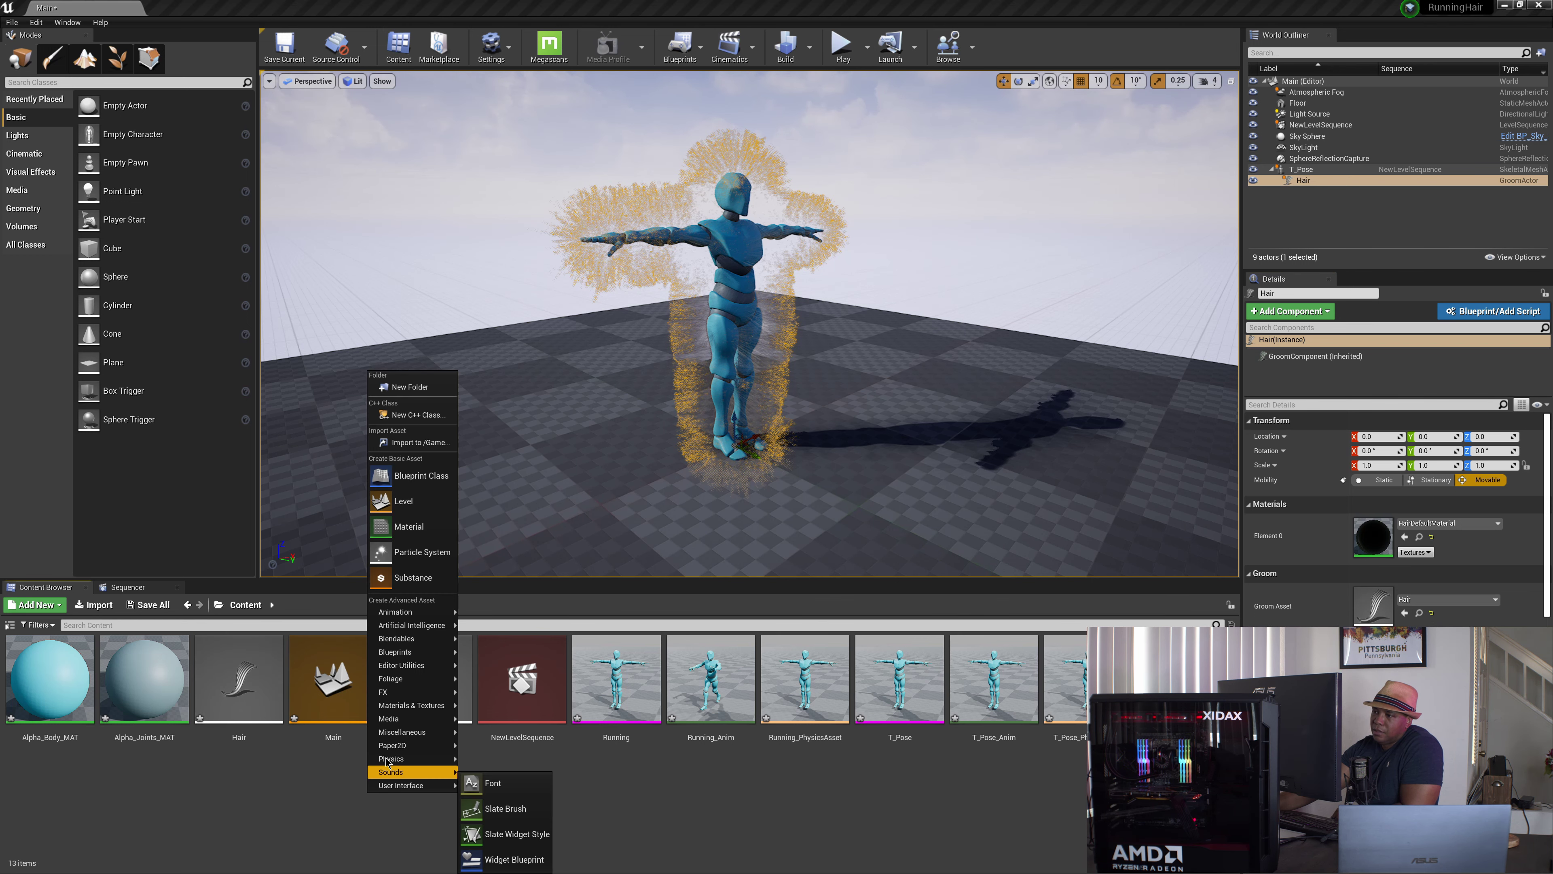
left_click(423, 527)
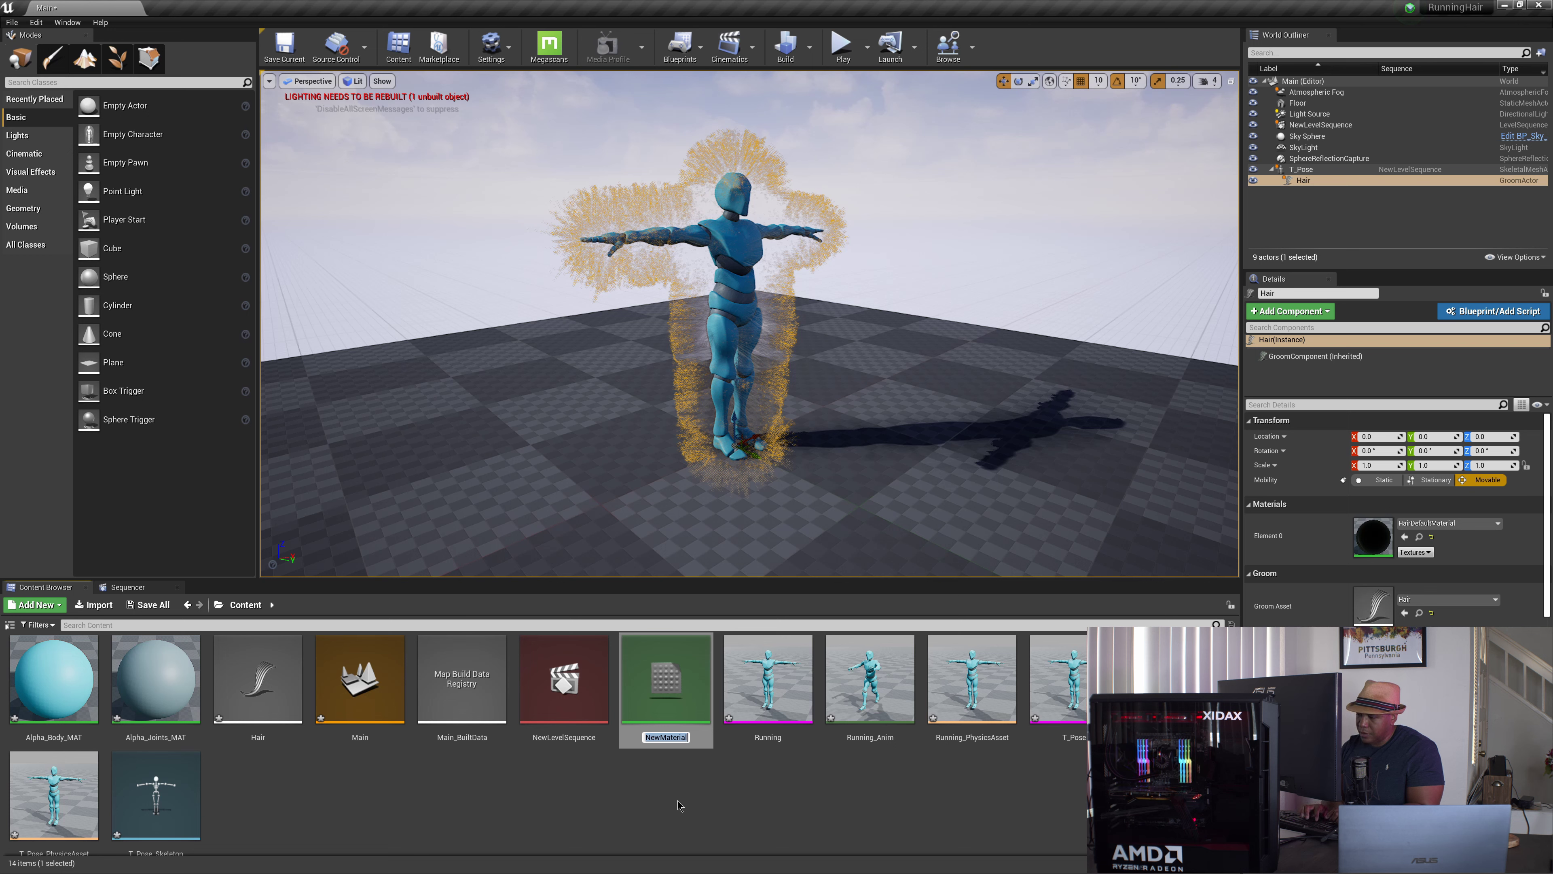
type("Hair")
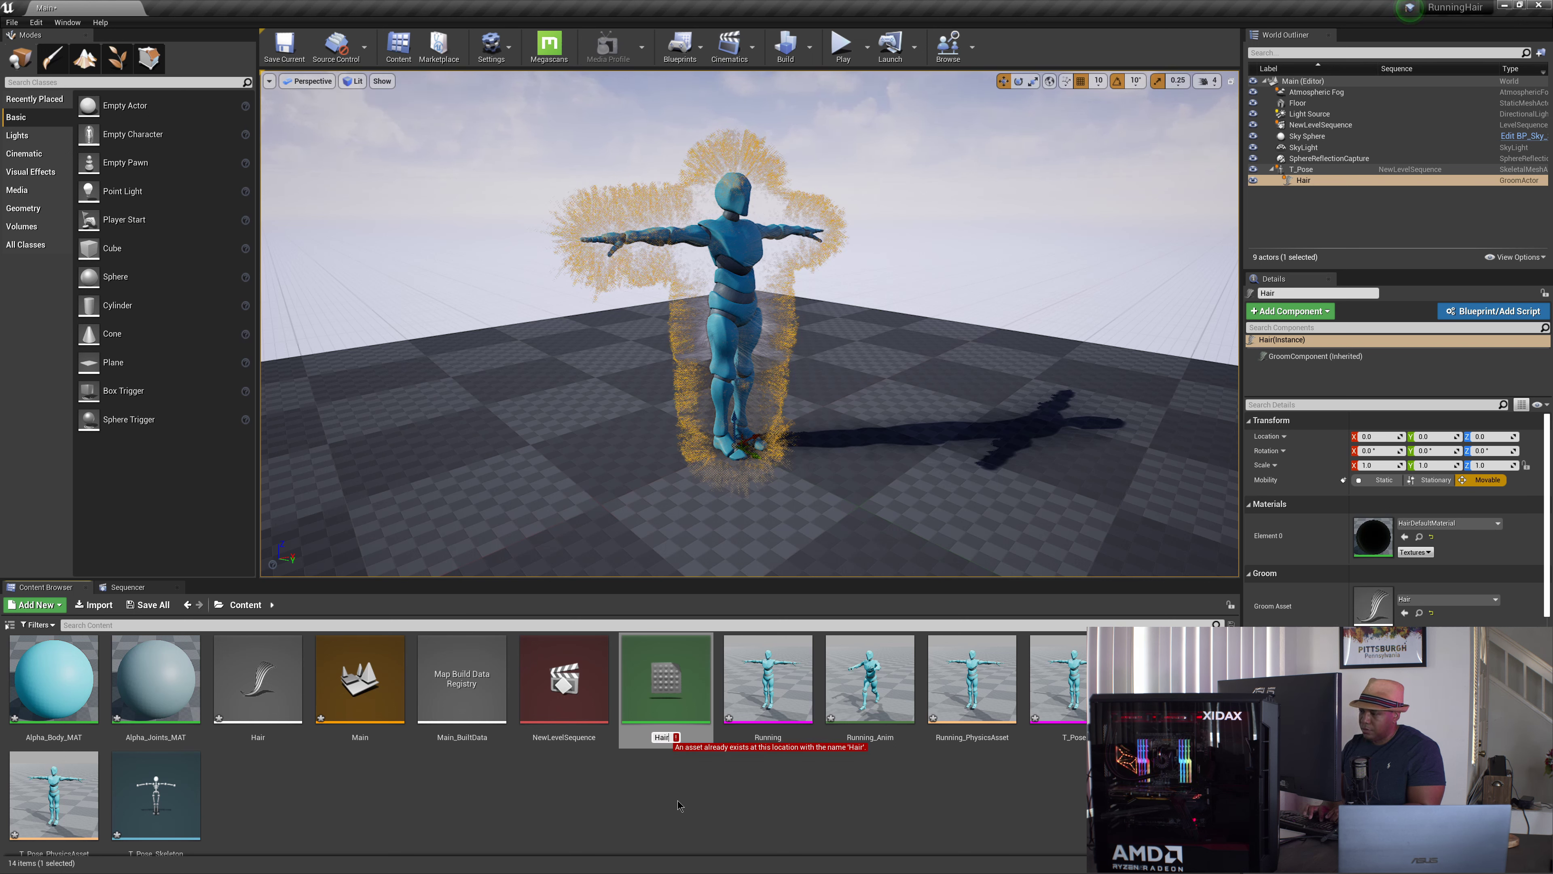
type("Blue")
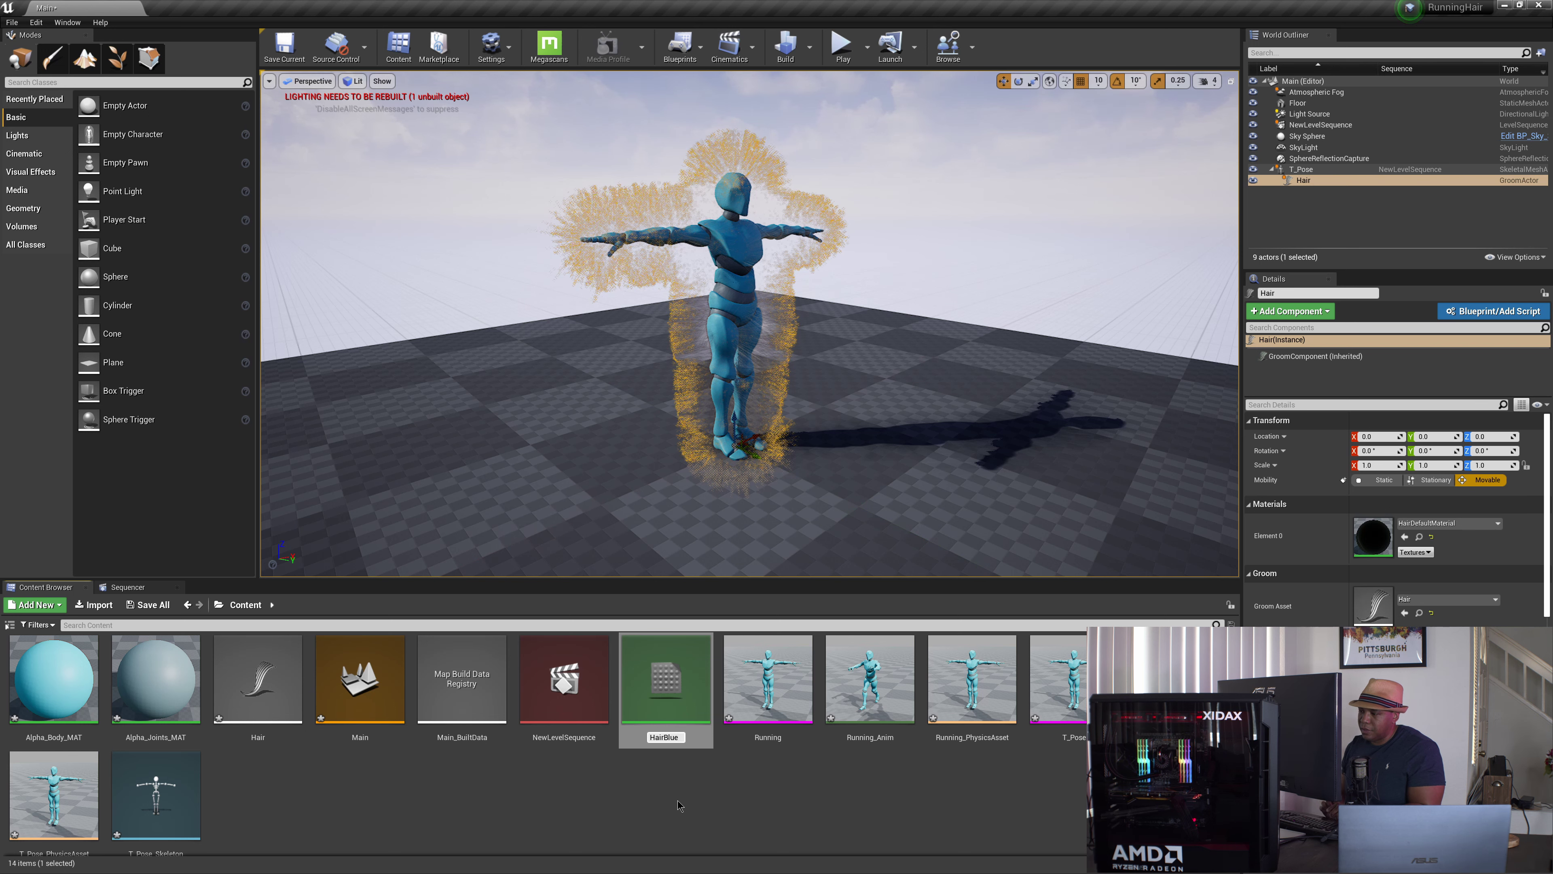
key("Return")
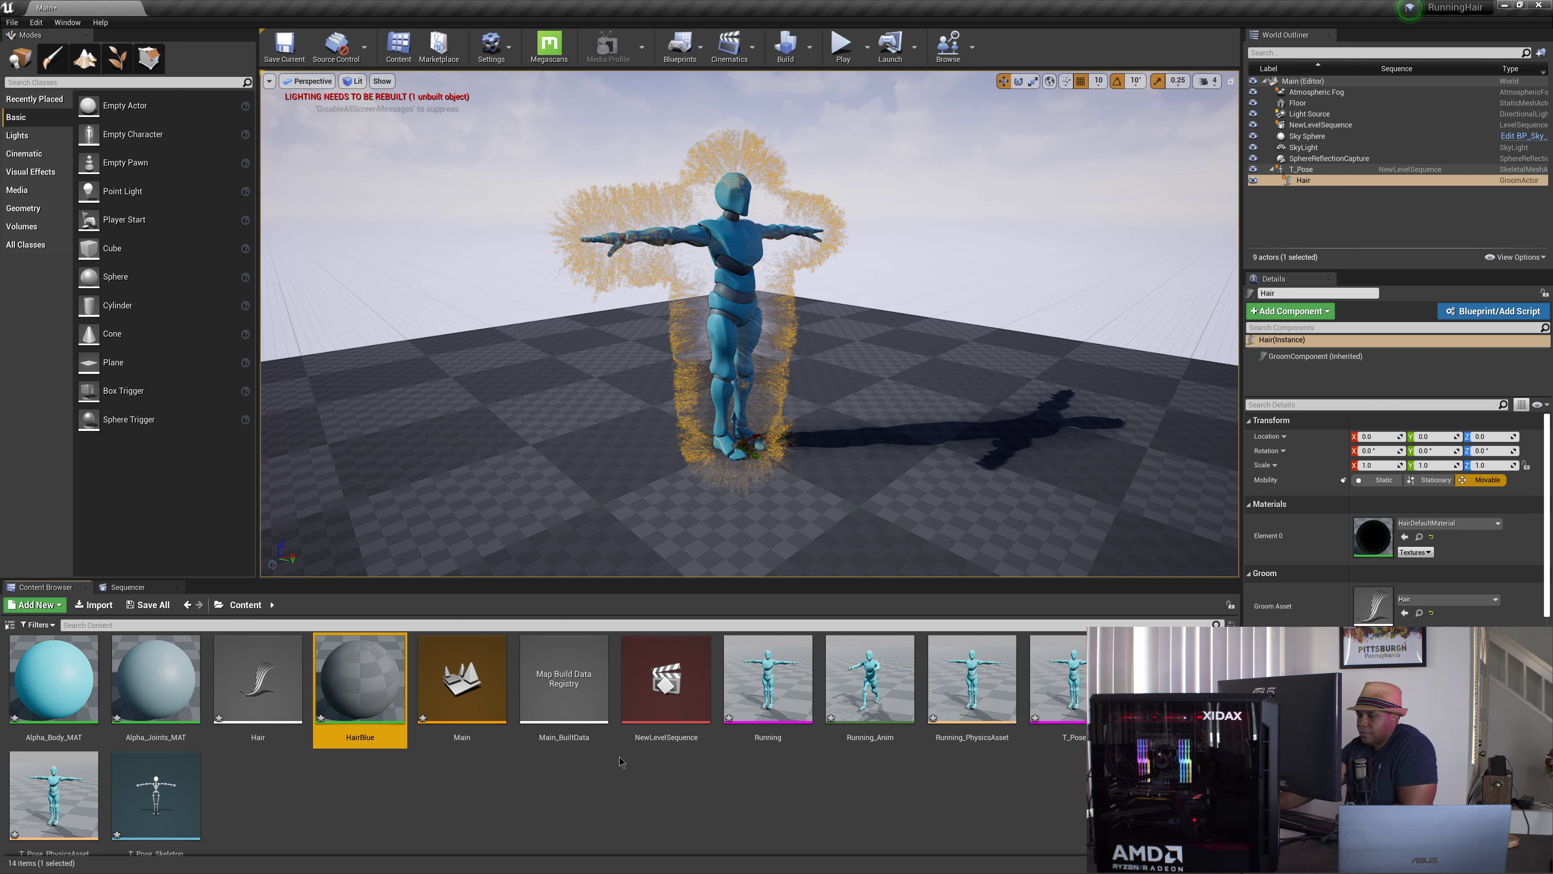
Open the HairBlue material for editing and set its shading model to Hair.
double_click(335, 681)
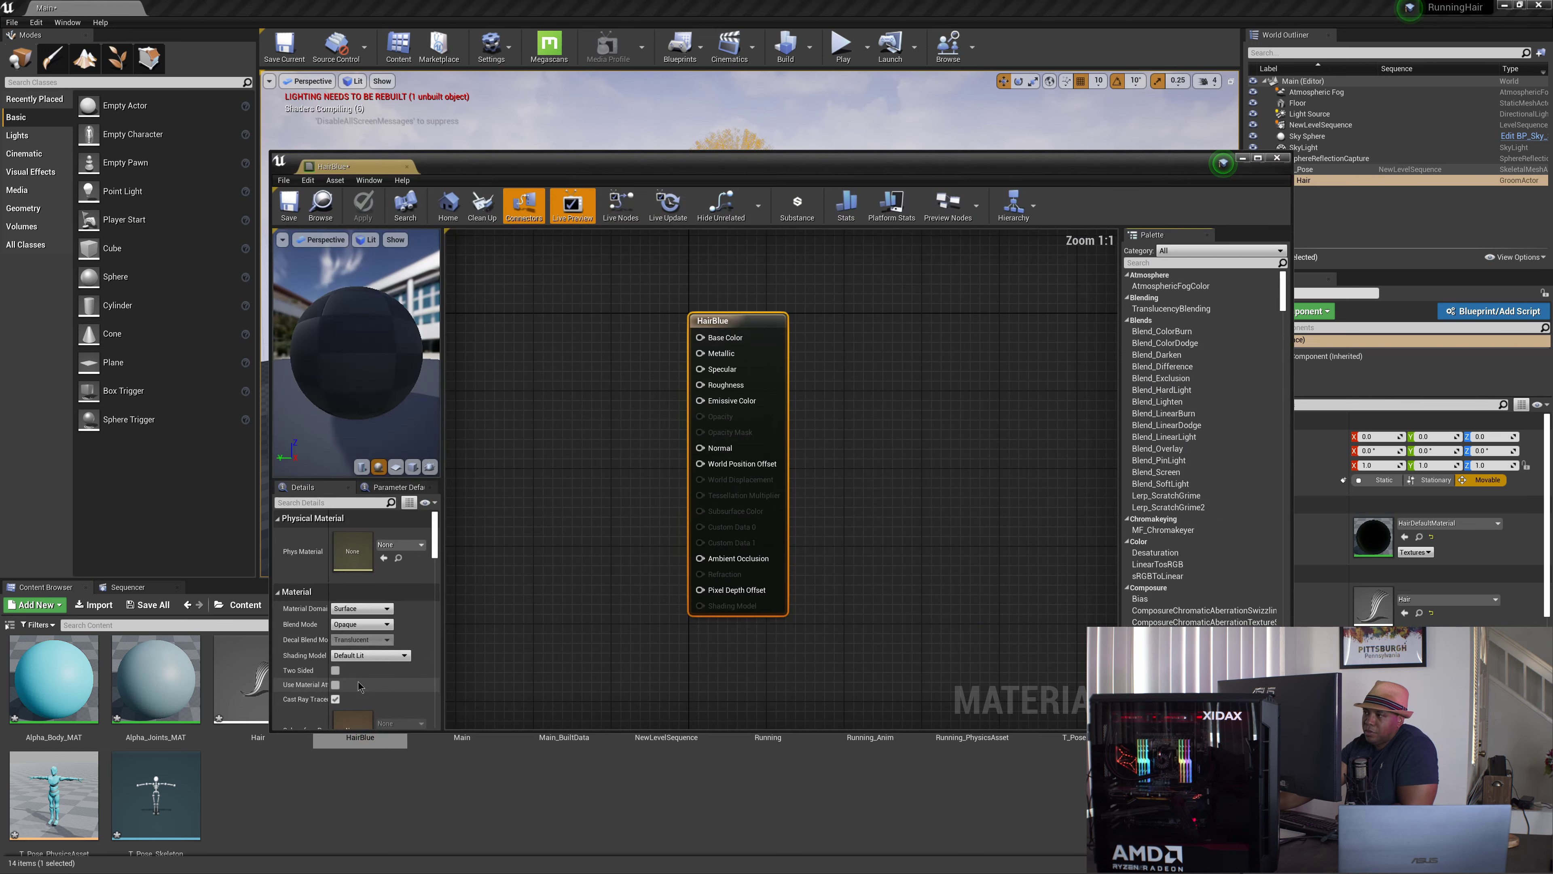
left_click_drag(766, 357, 854, 347)
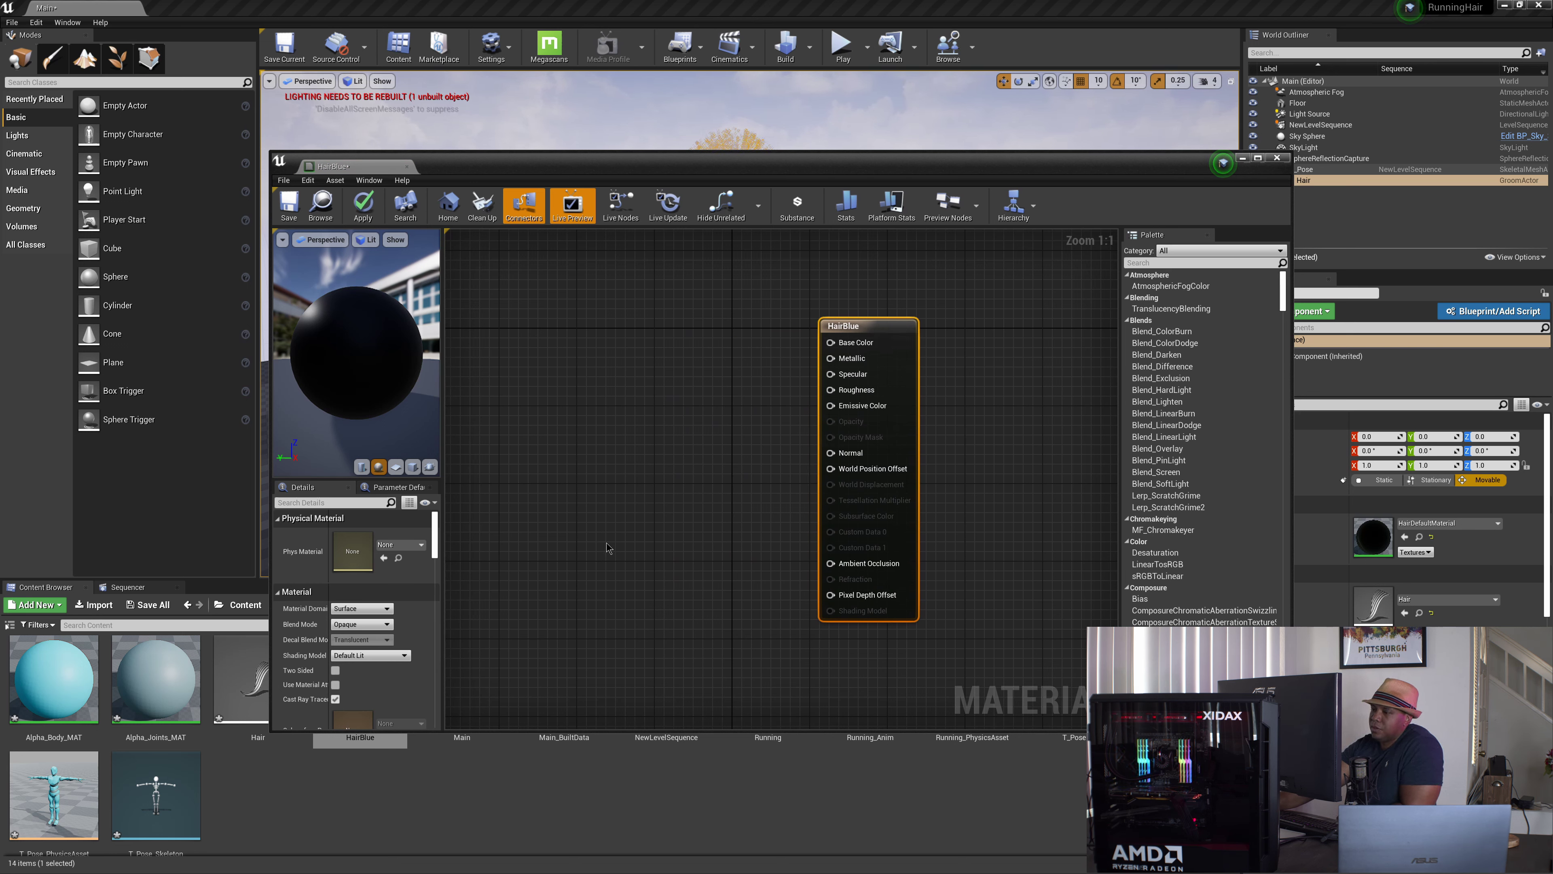
left_click_drag(871, 329, 809, 334)
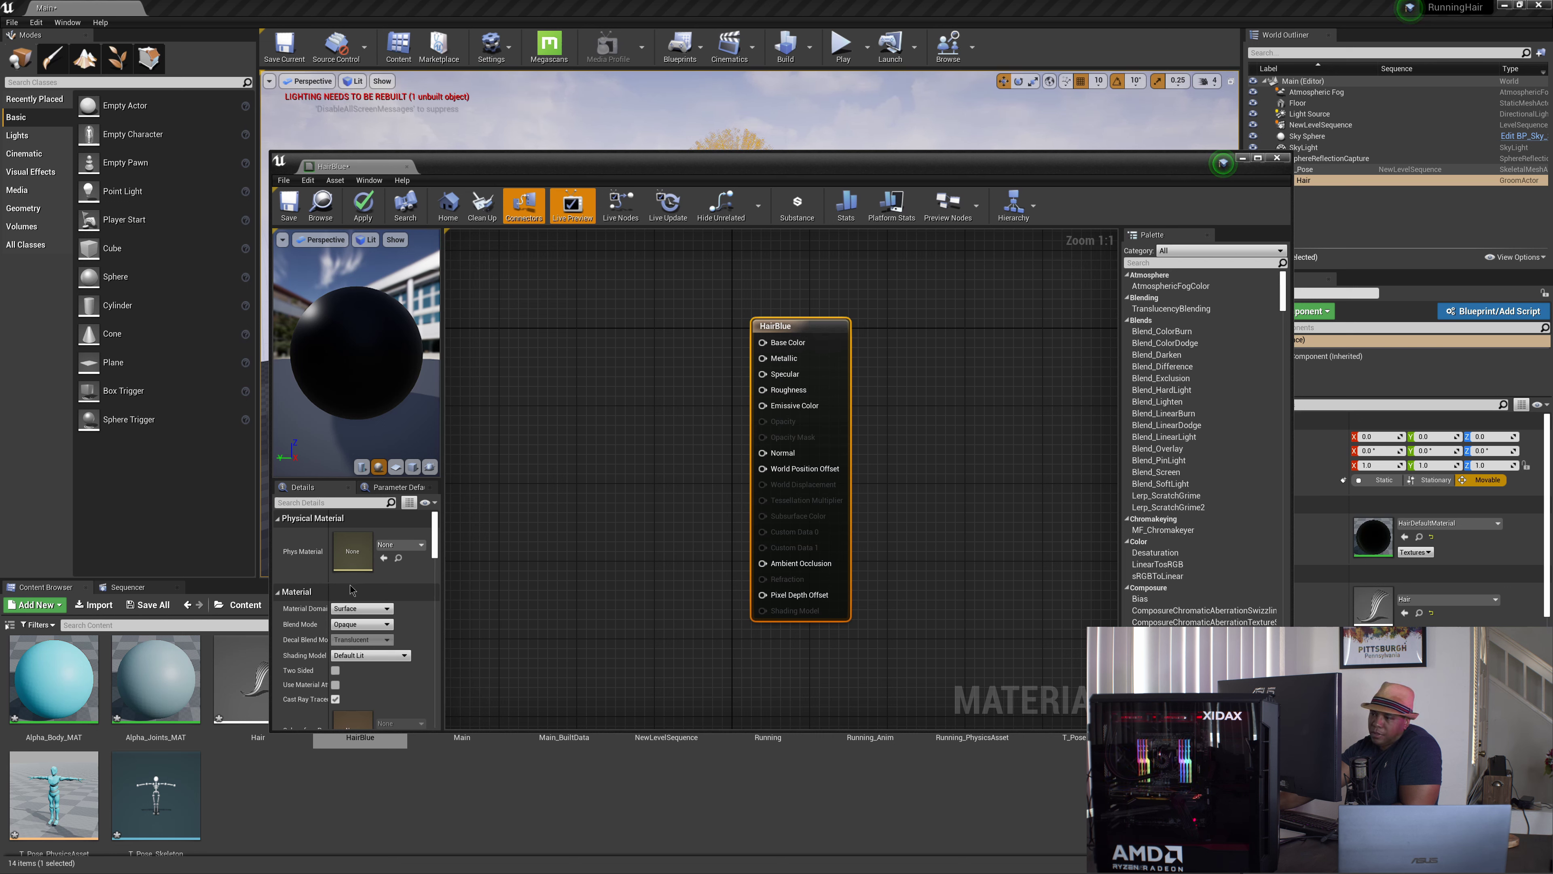
left_click(361, 656)
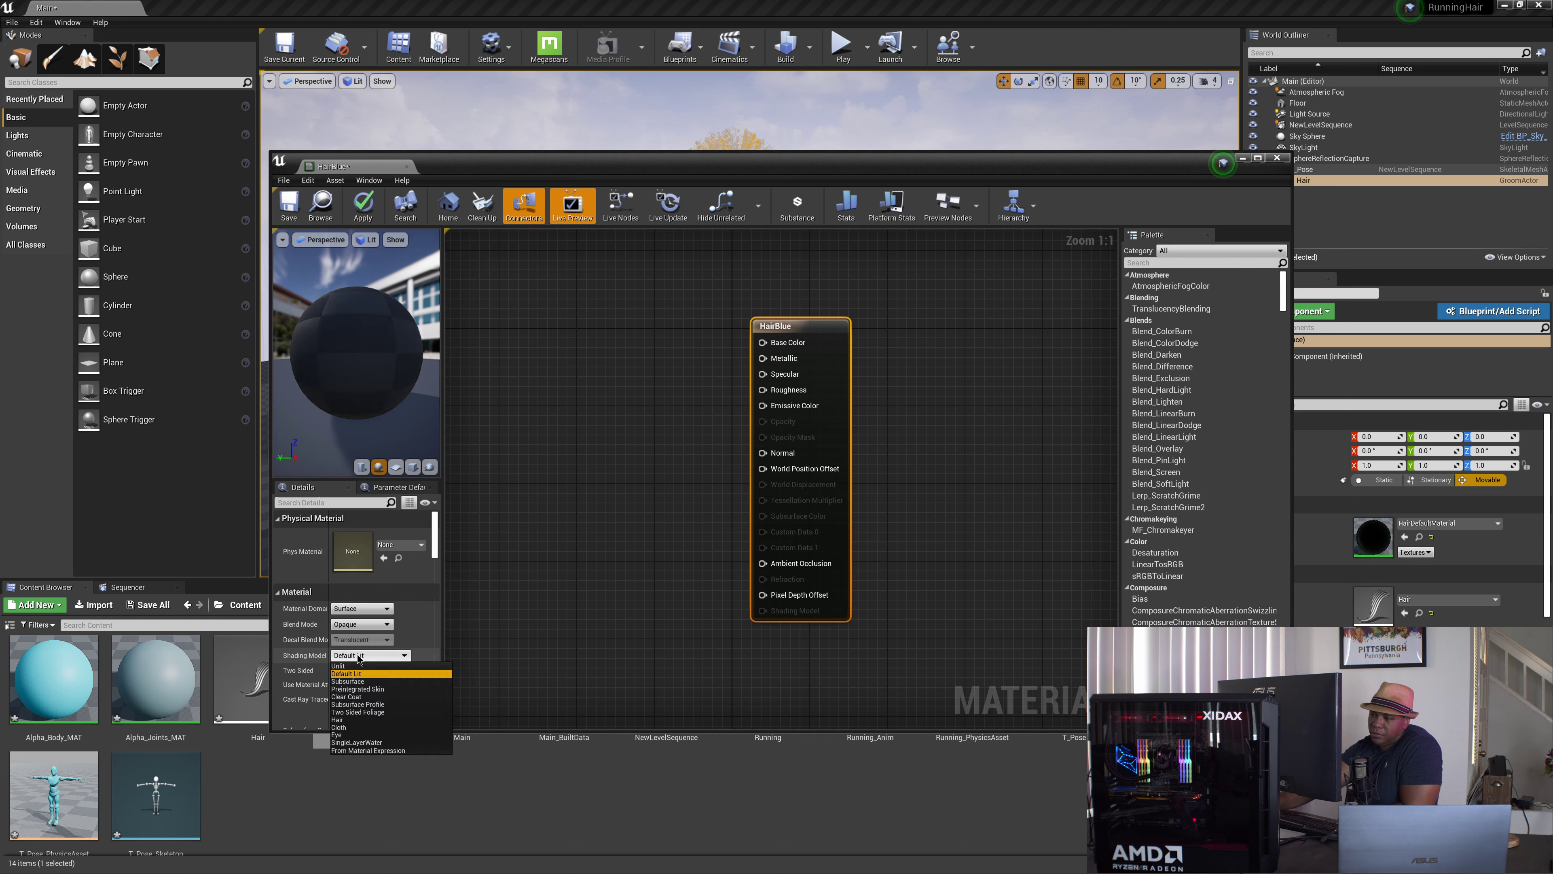
left_click(340, 719)
Find the hair usage setting of the HairBlue material and enable Used with Hair Strands.
mouse_move(436, 548)
left_mouse_down()
mouse_move(438, 576)
mouse_move(439, 546)
left_mouse_up()
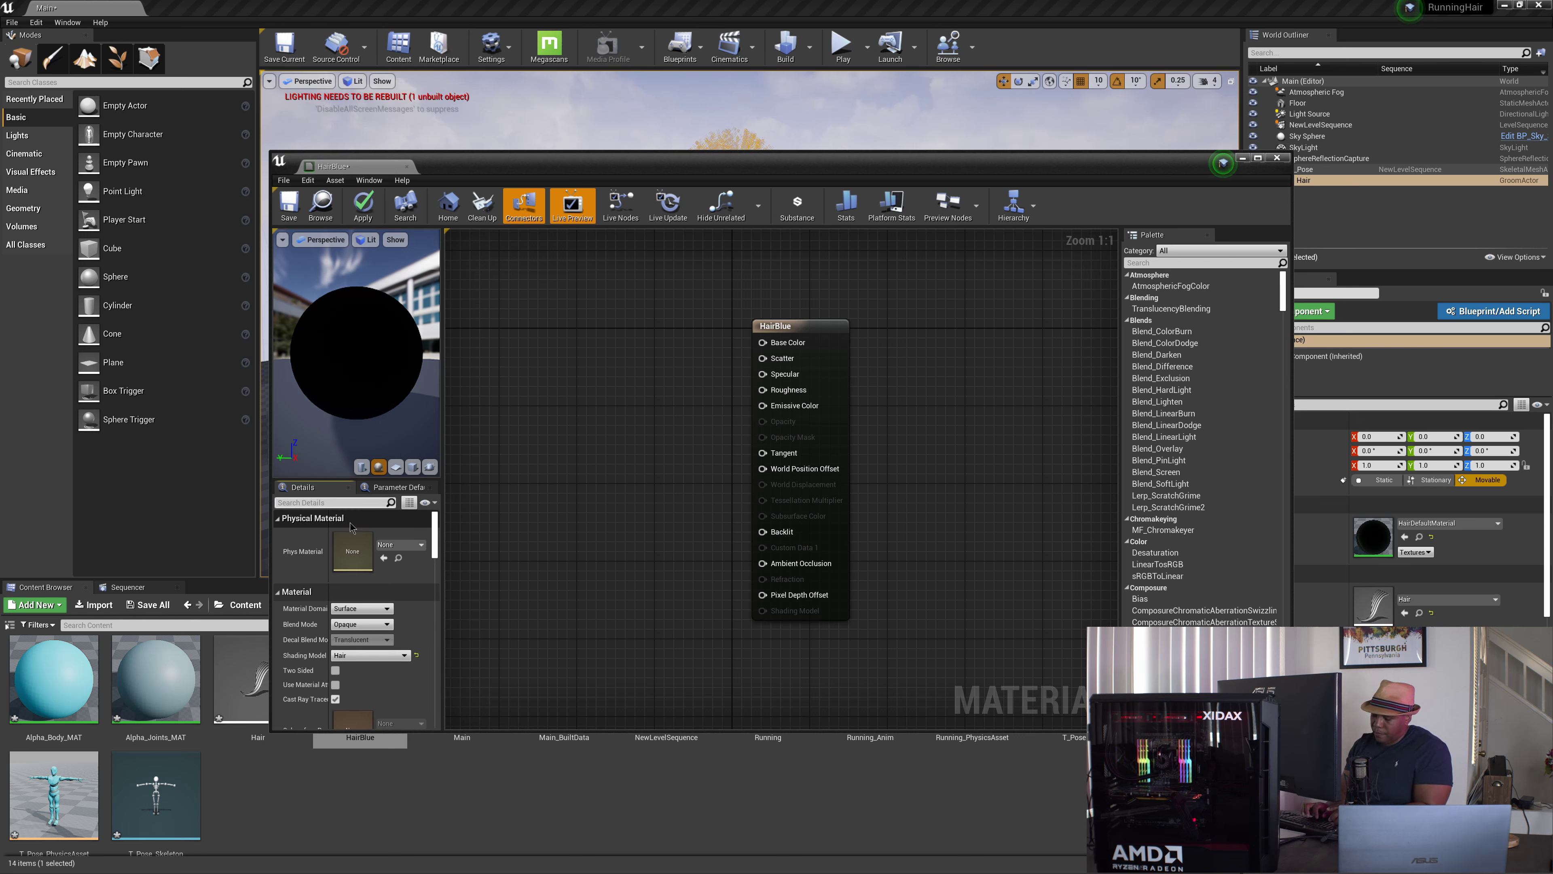
type("hair")
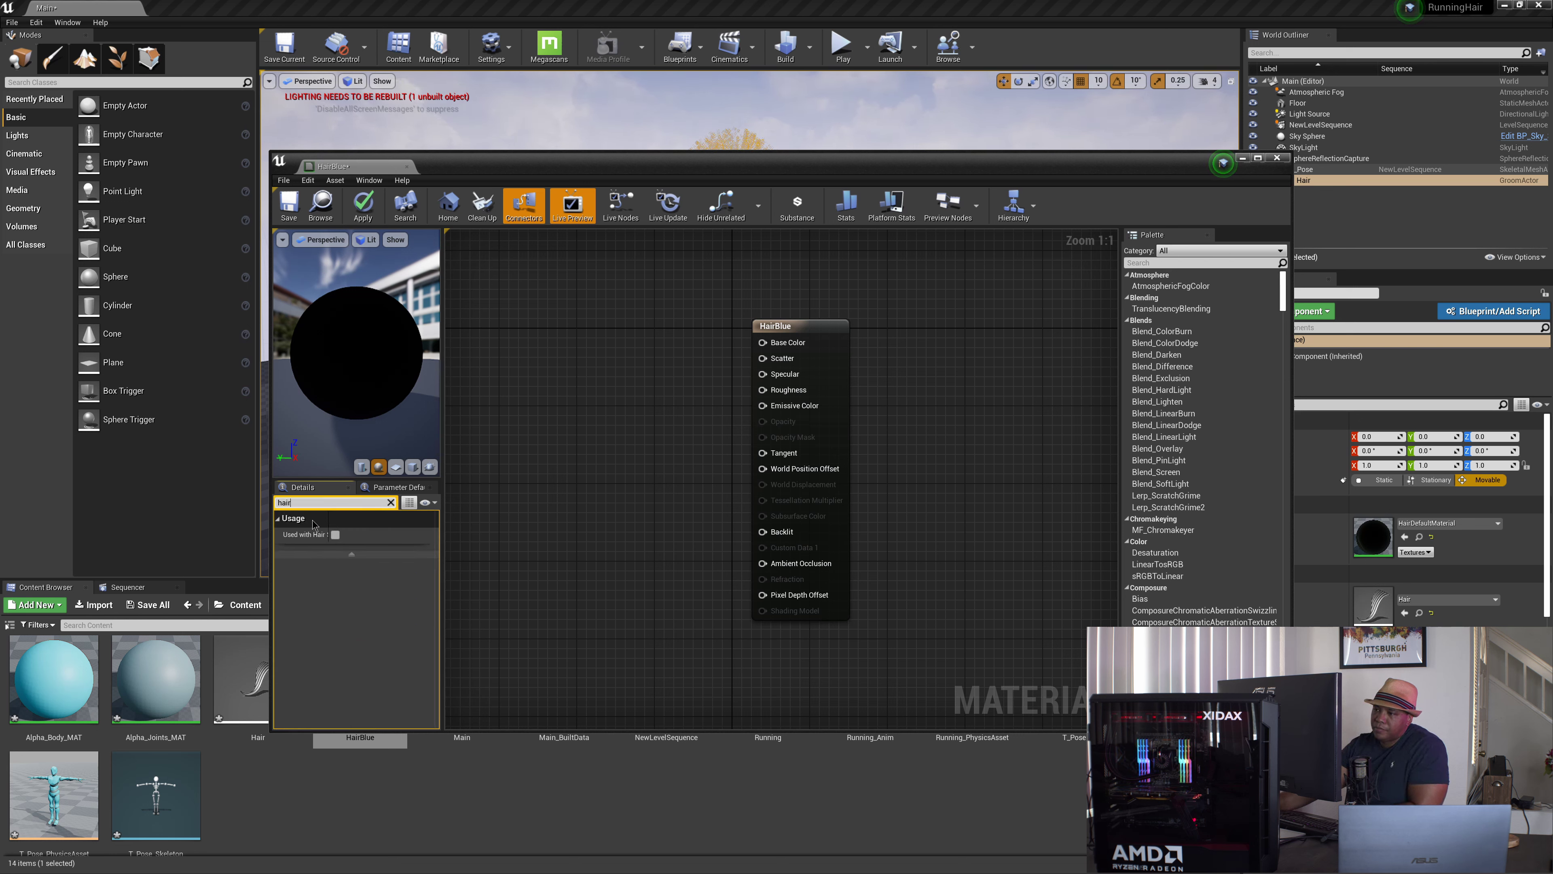
left_click_drag(327, 533, 357, 533)
mouse_move(296, 539)
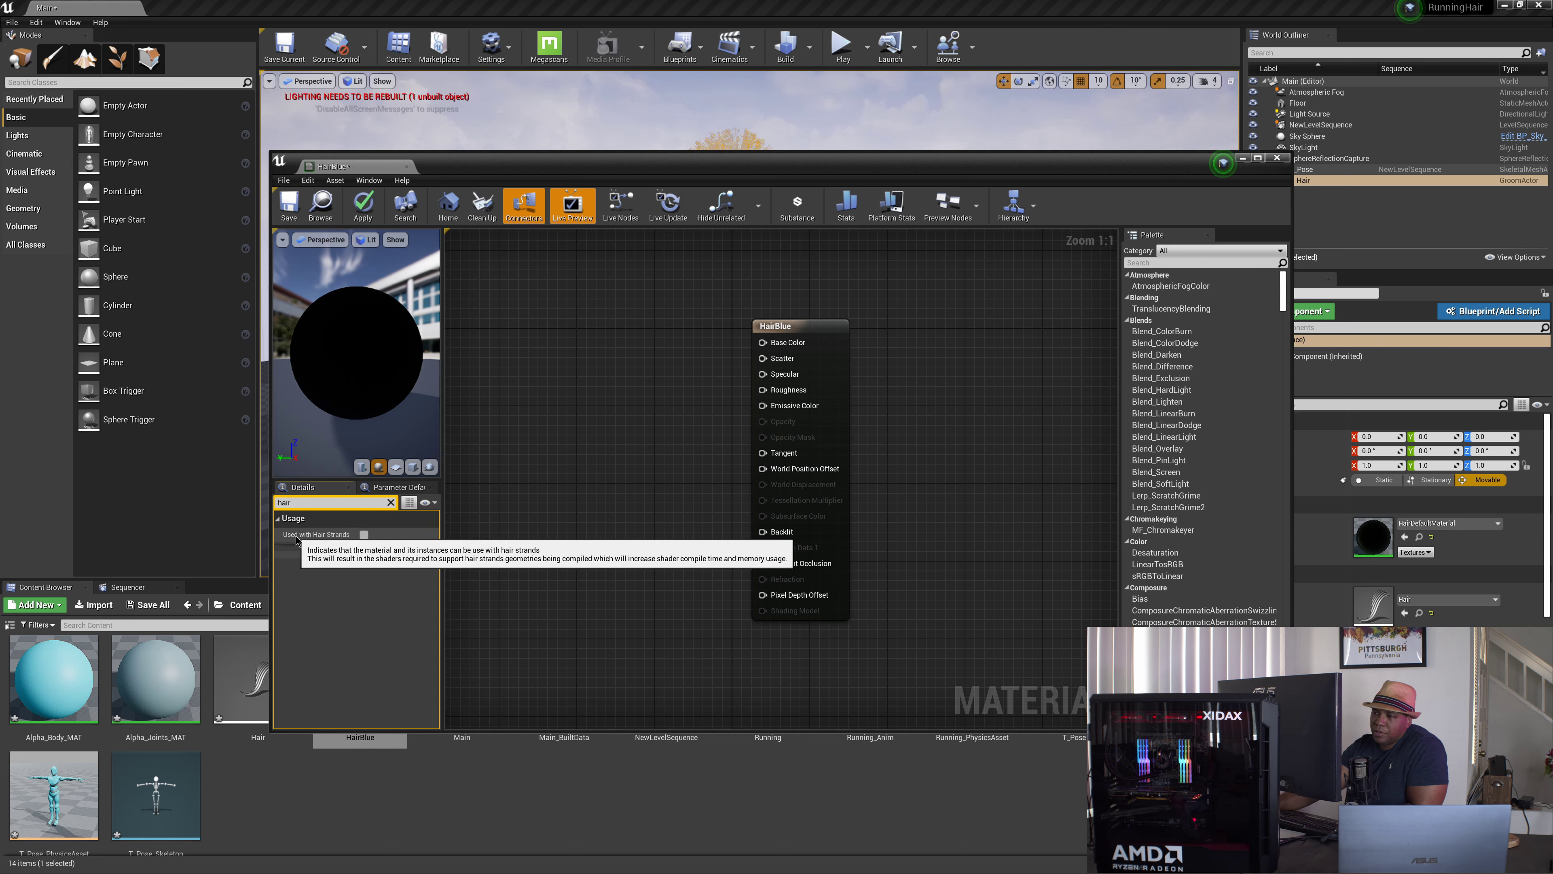
left_click(364, 534)
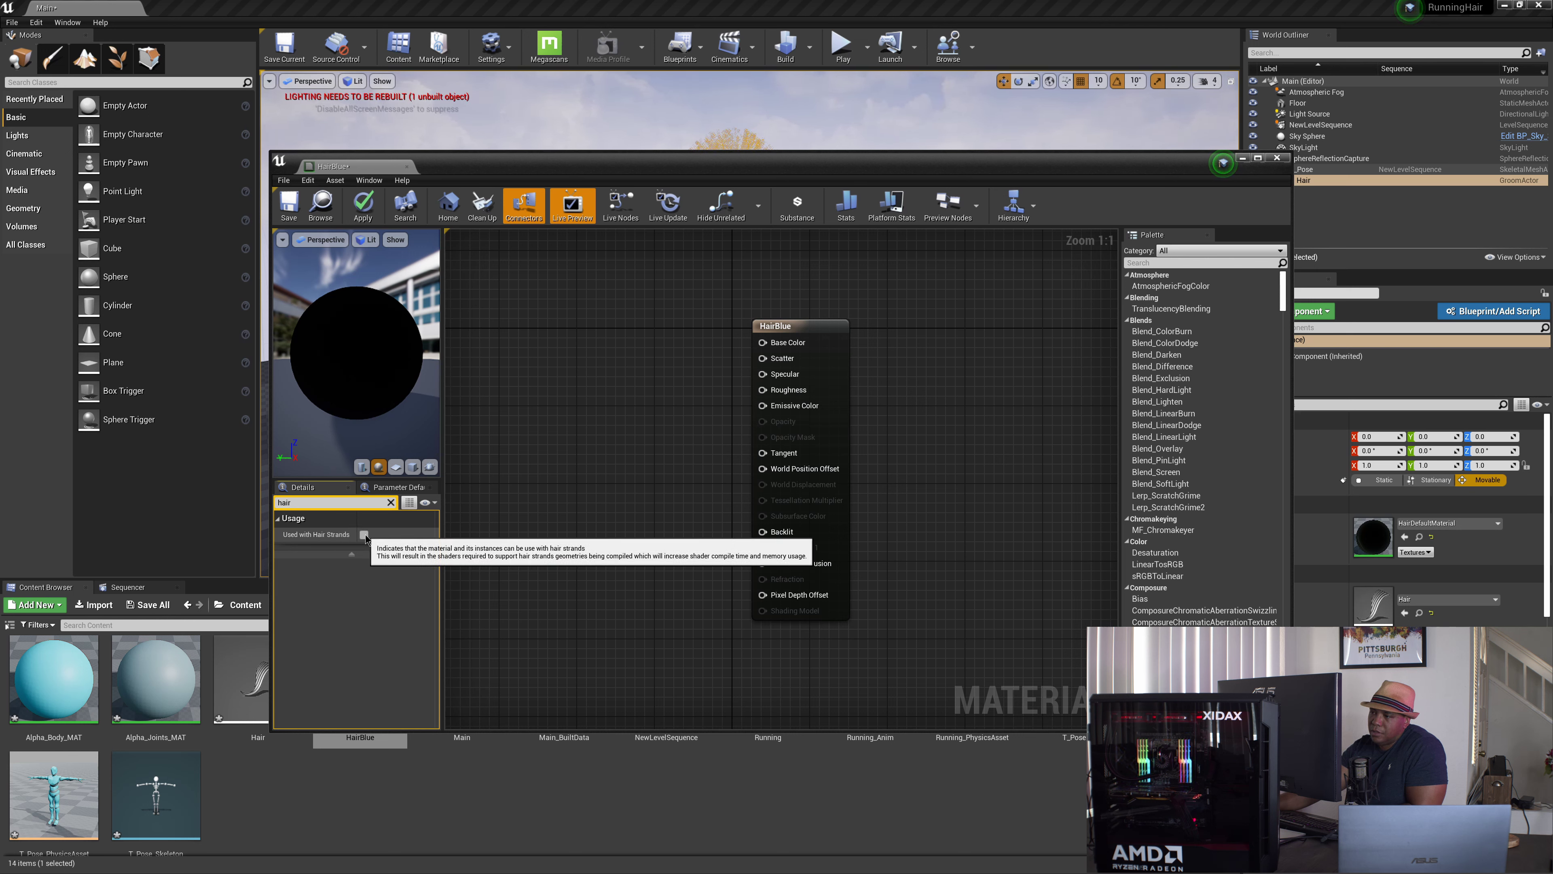
left_click(391, 502)
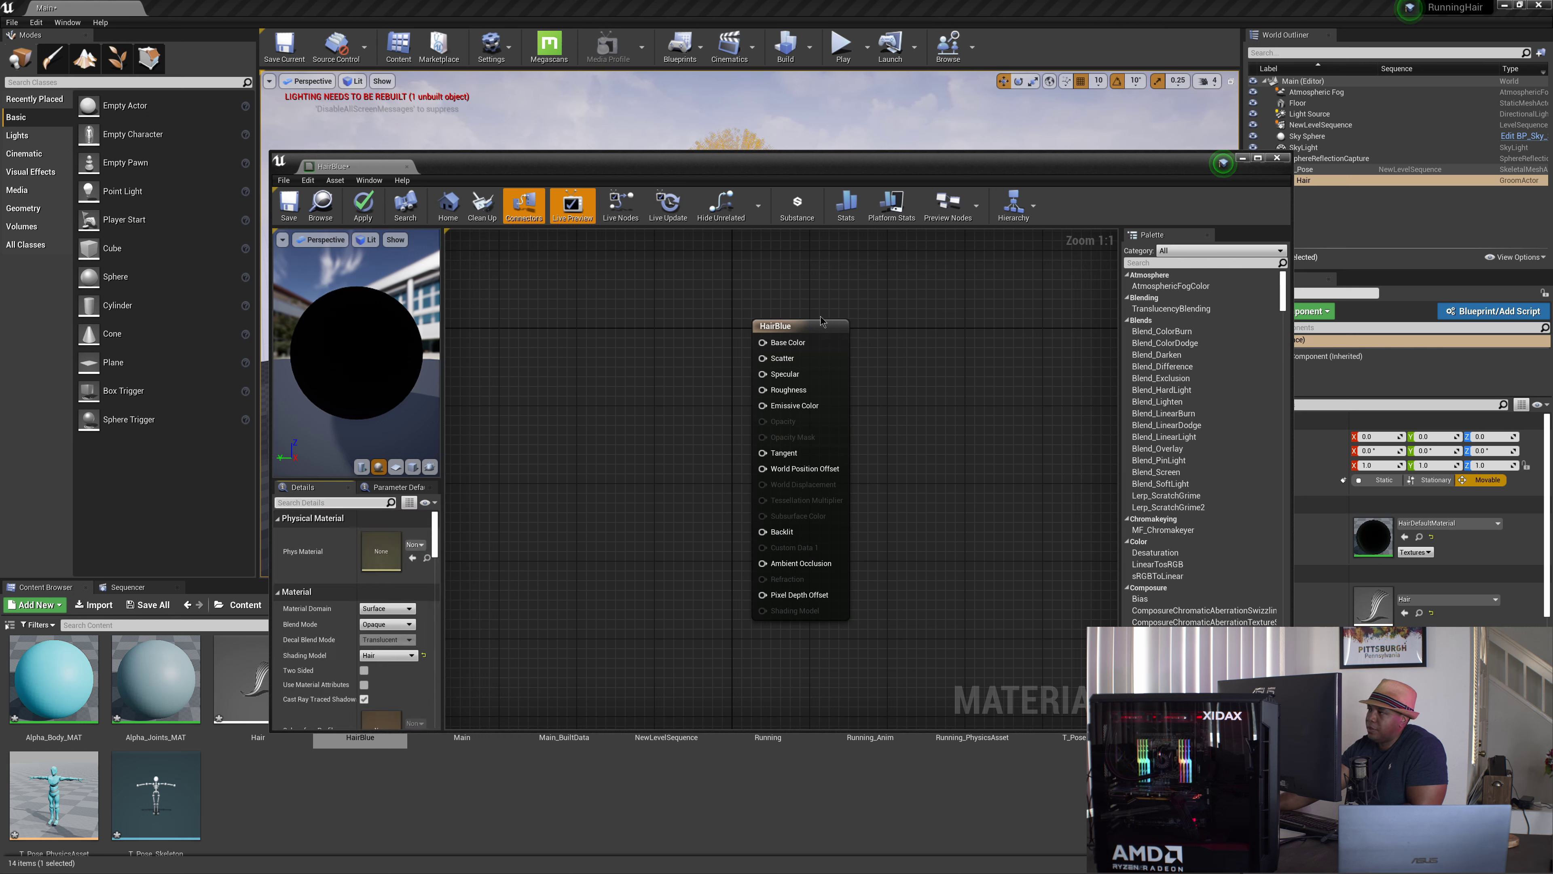
Add a Constant4Vector node feeding the Base Color of HairBlue and arrange the nodes with space between them.
left_click_drag(802, 322, 849, 332)
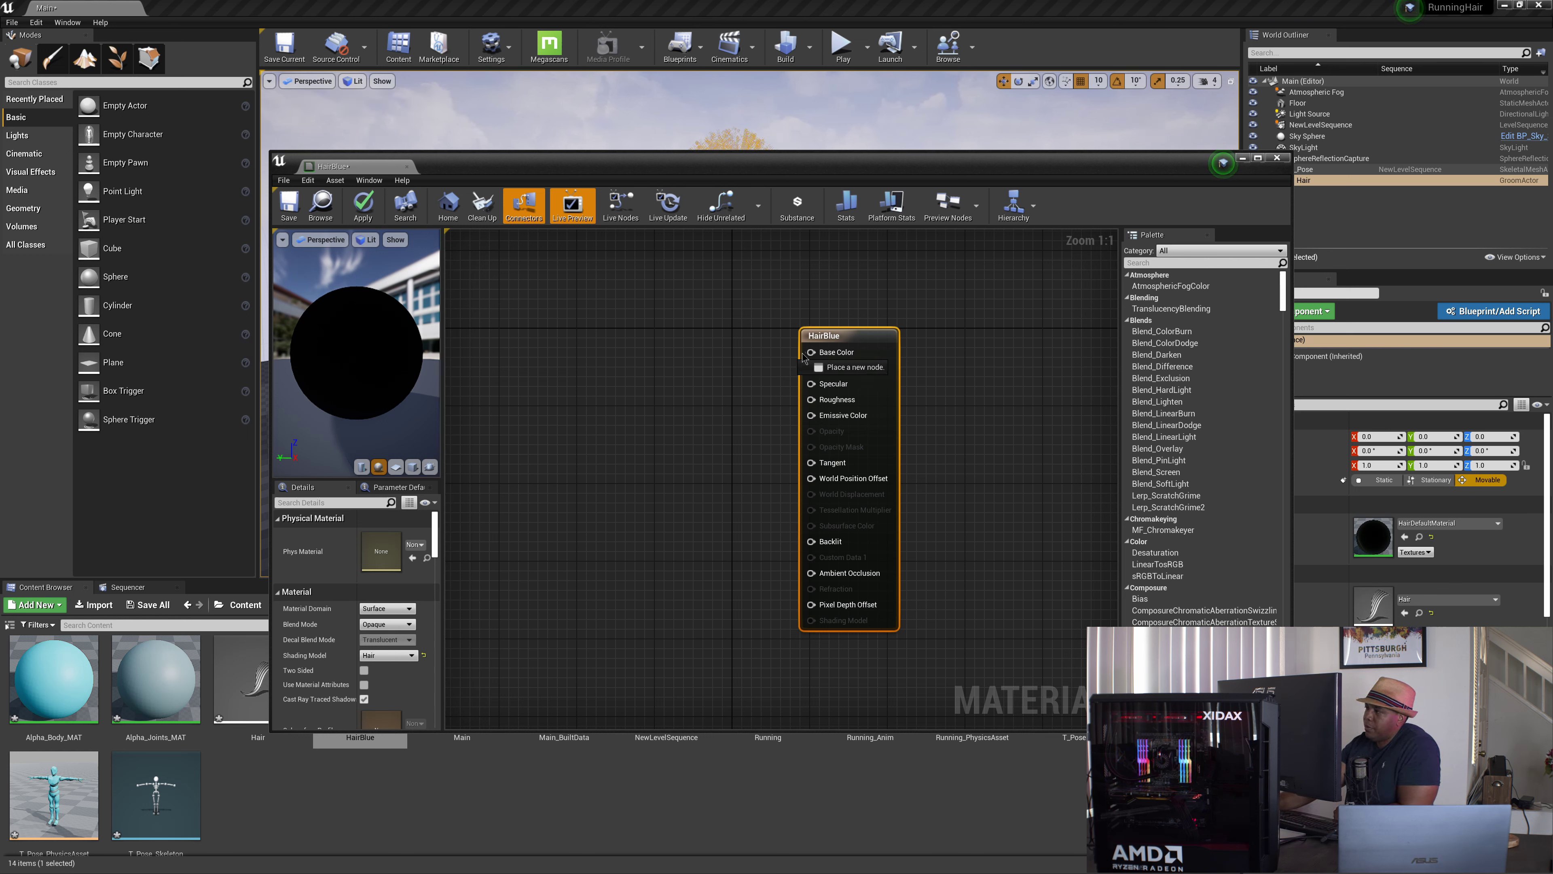
left_click_drag(794, 352, 640, 354)
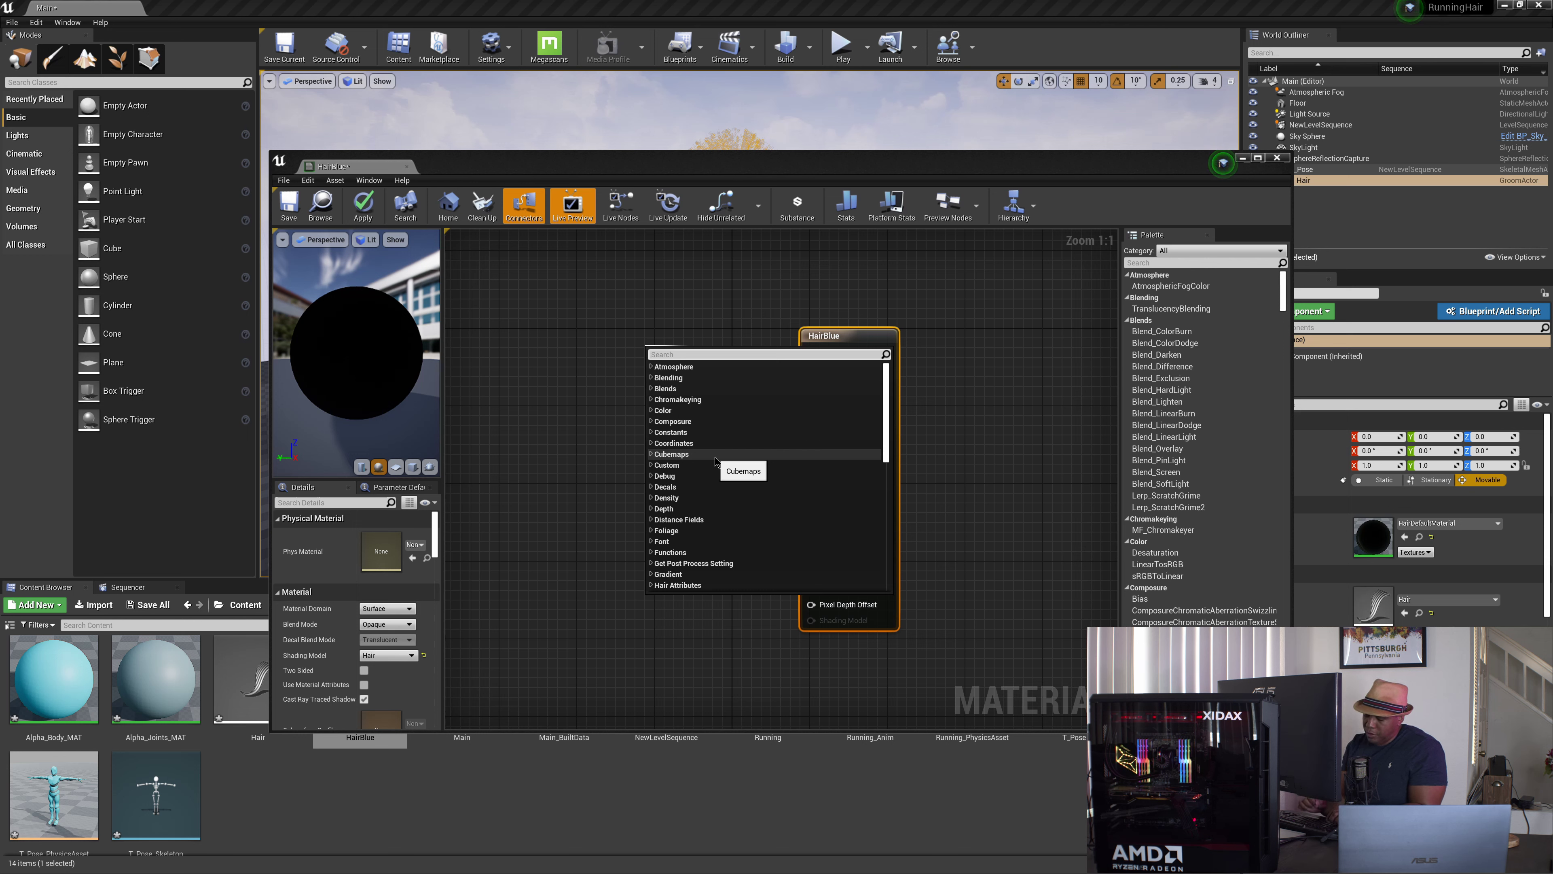
type("constan")
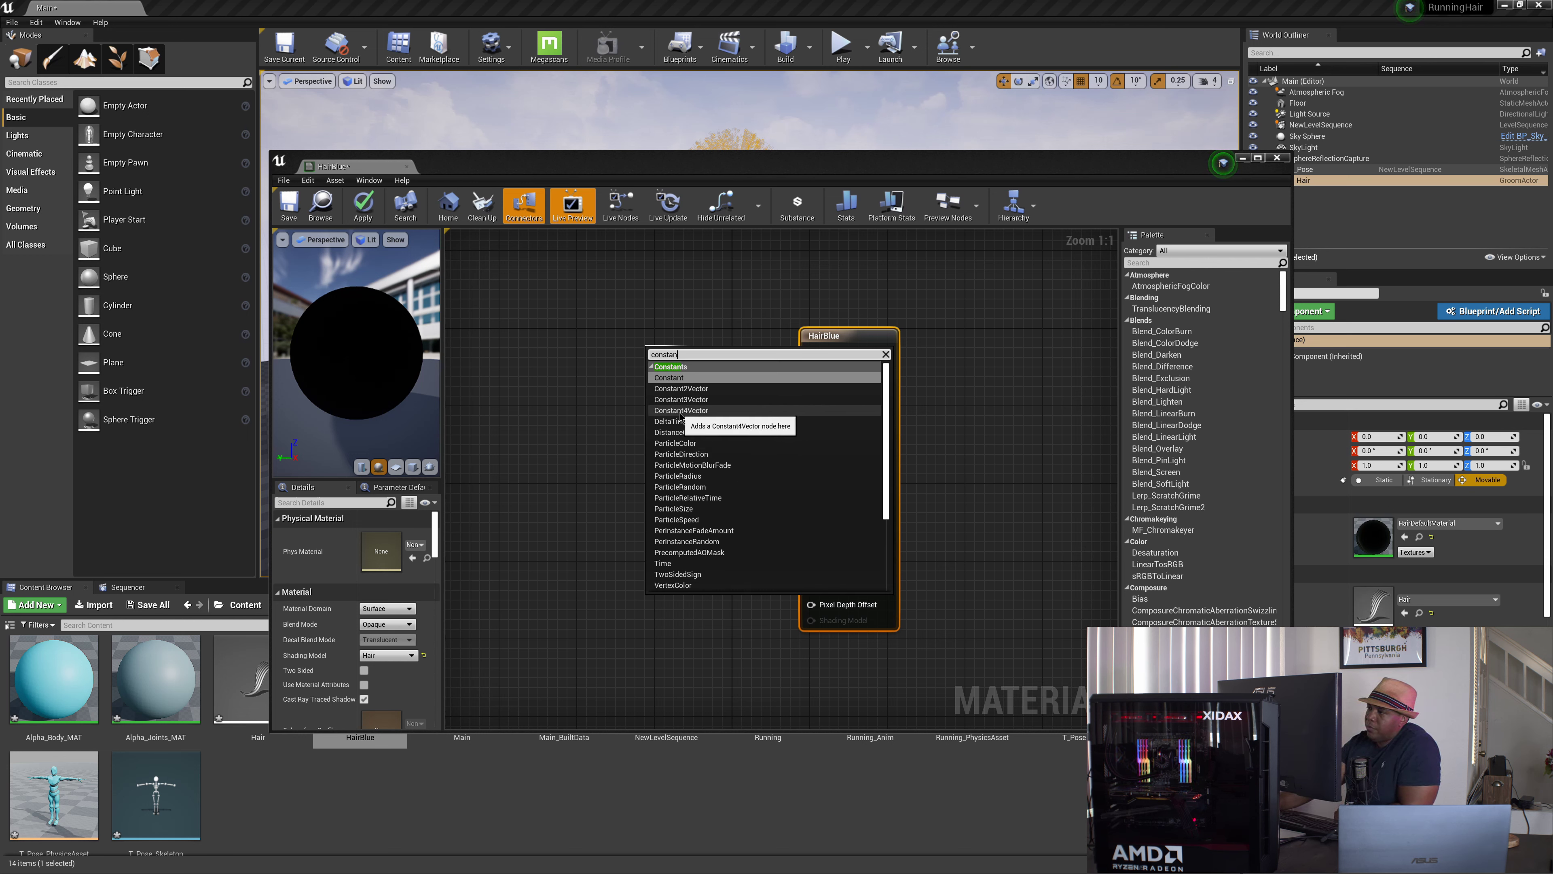
left_click(694, 410)
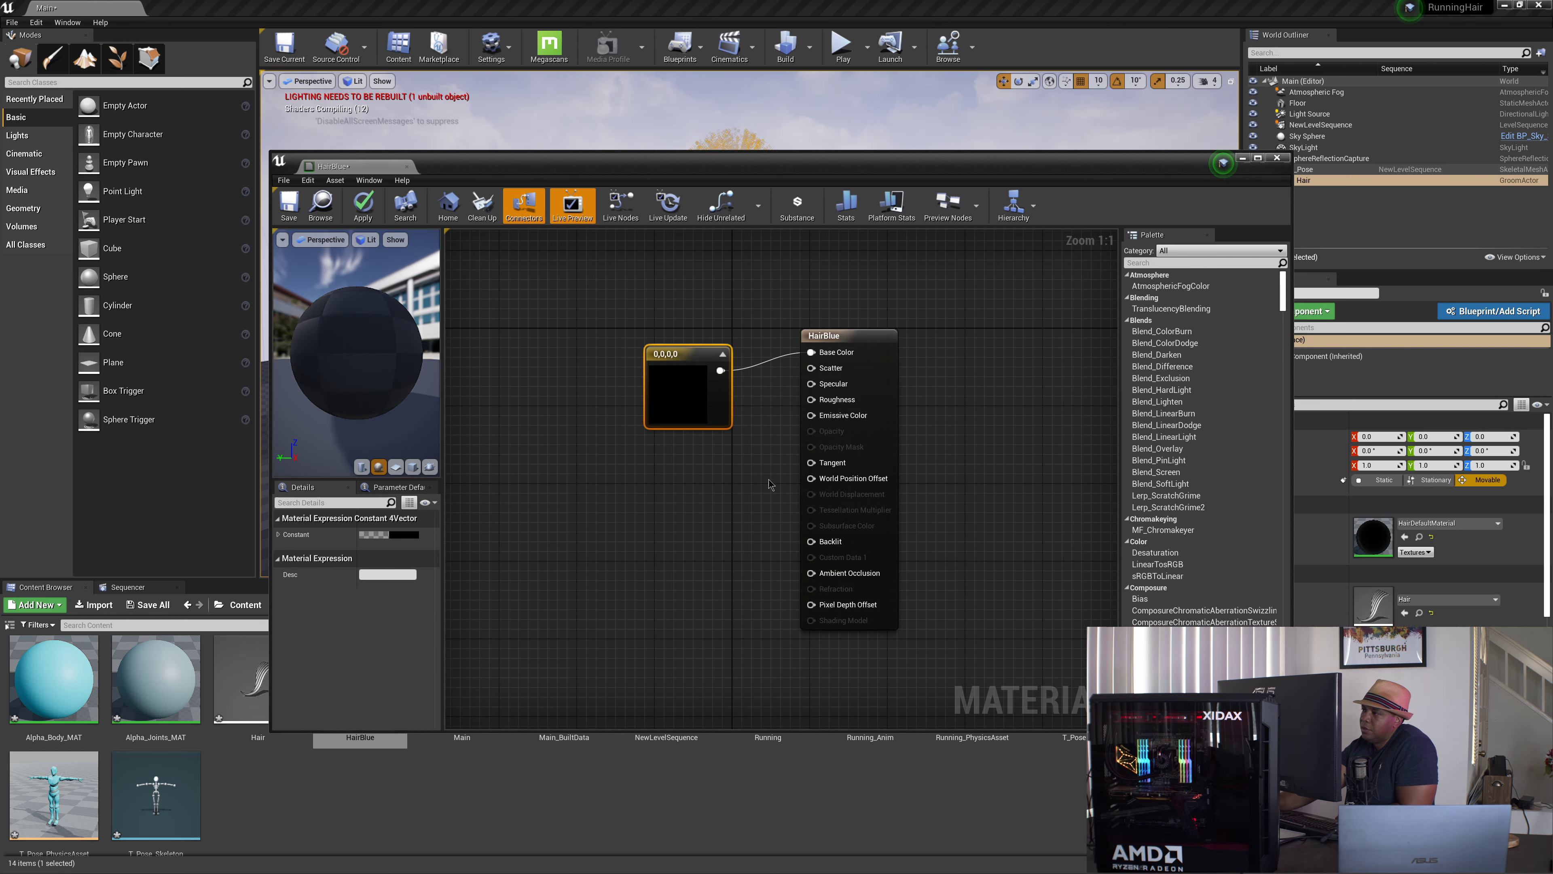
left_click_drag(689, 358, 669, 370)
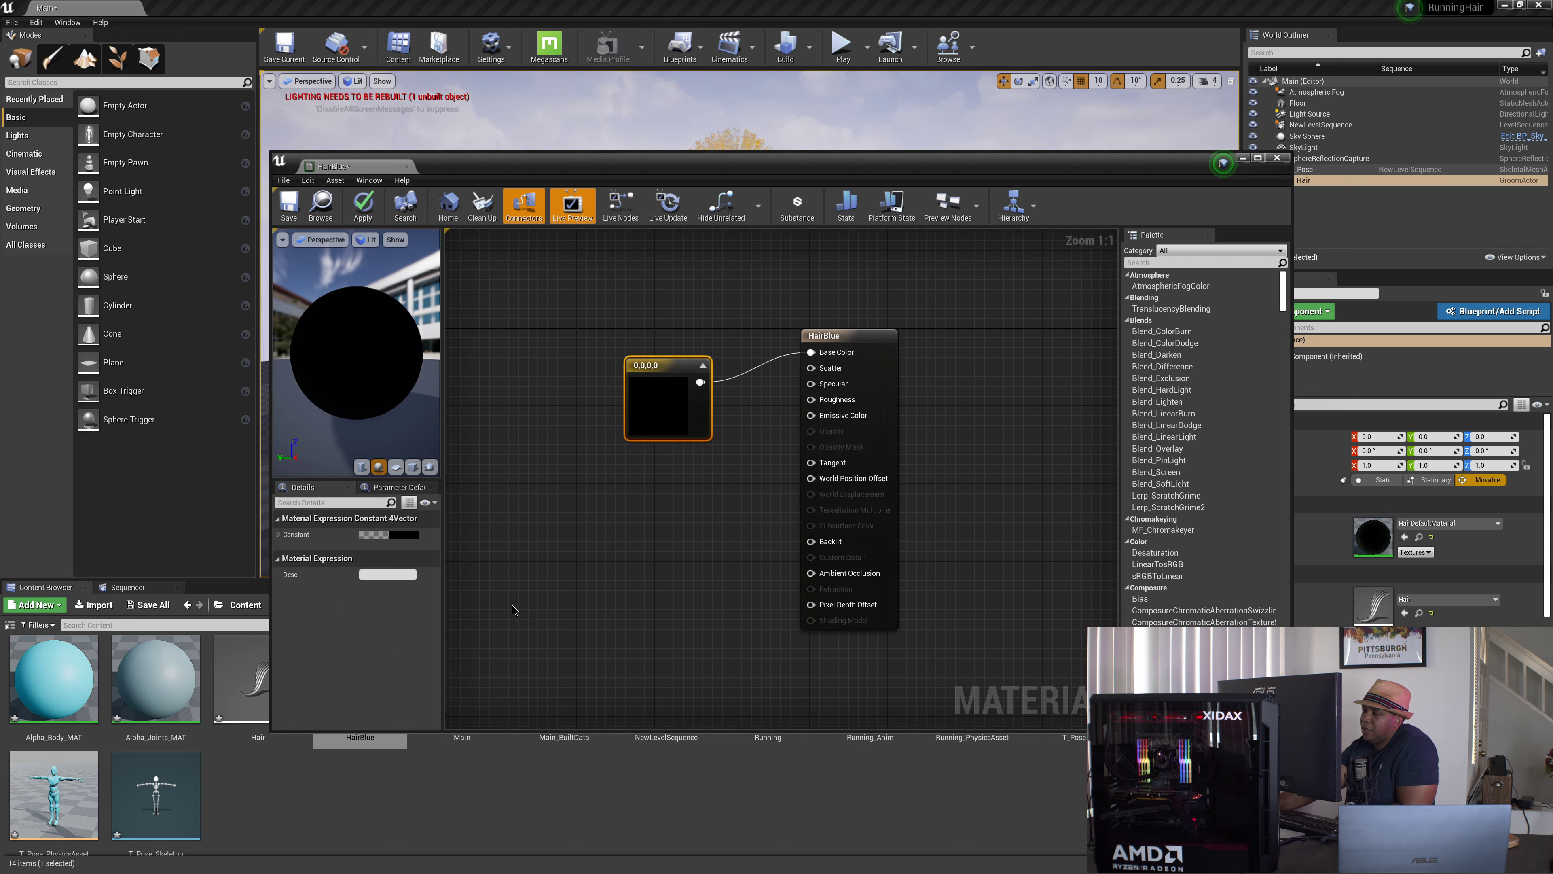
Set the Constant4Vector to a bright blue with R 0.0, G 0.383774, B 0.95 and A 0.0.
left_click(279, 534)
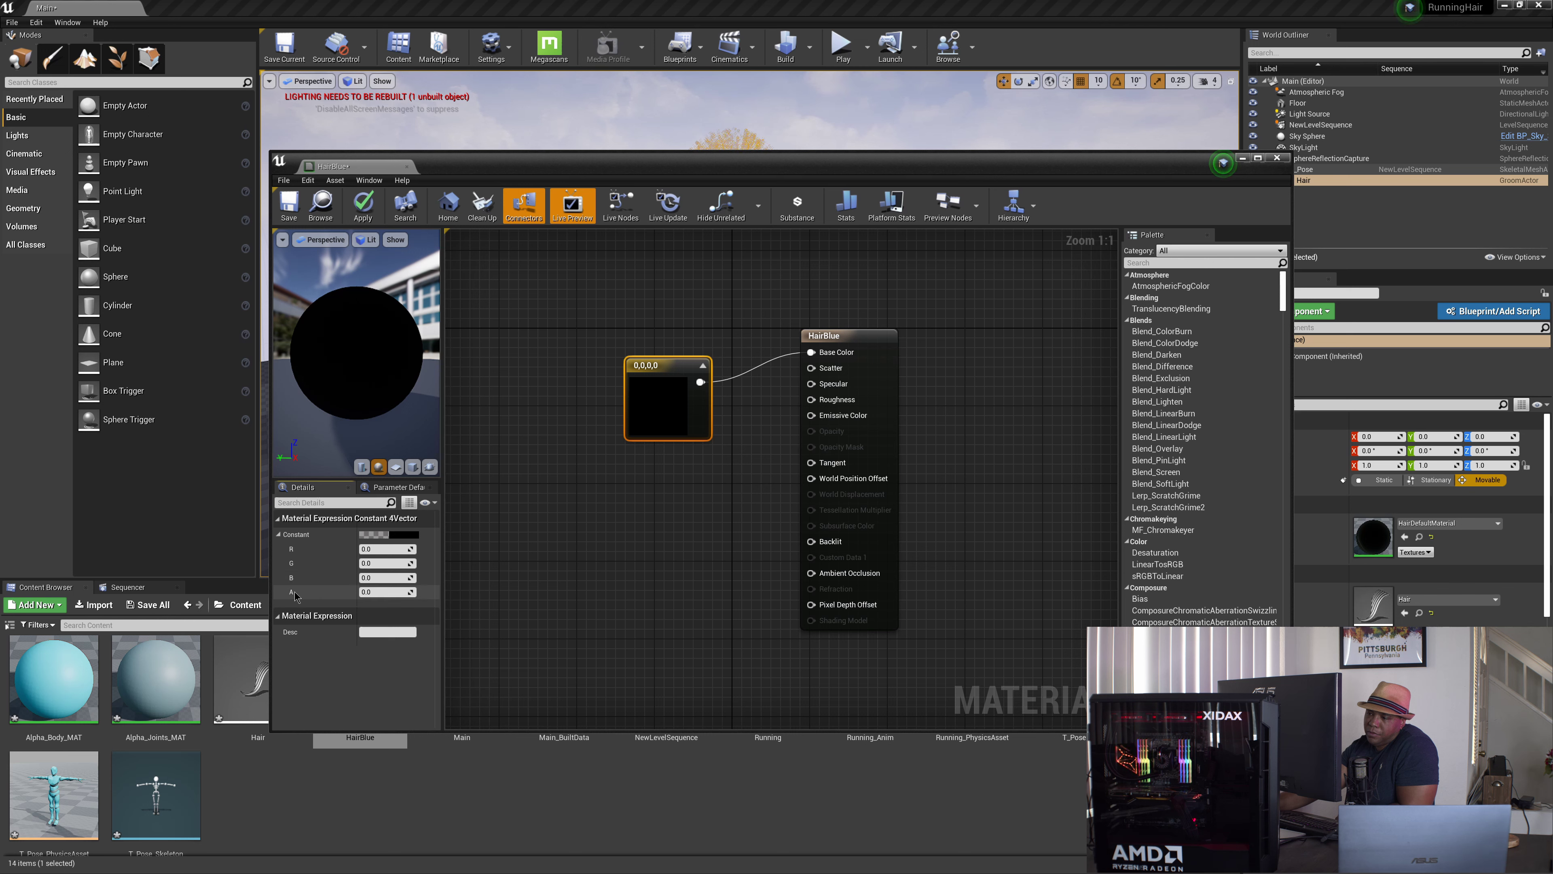
left_click(398, 535)
left_click_drag(570, 550, 559, 381)
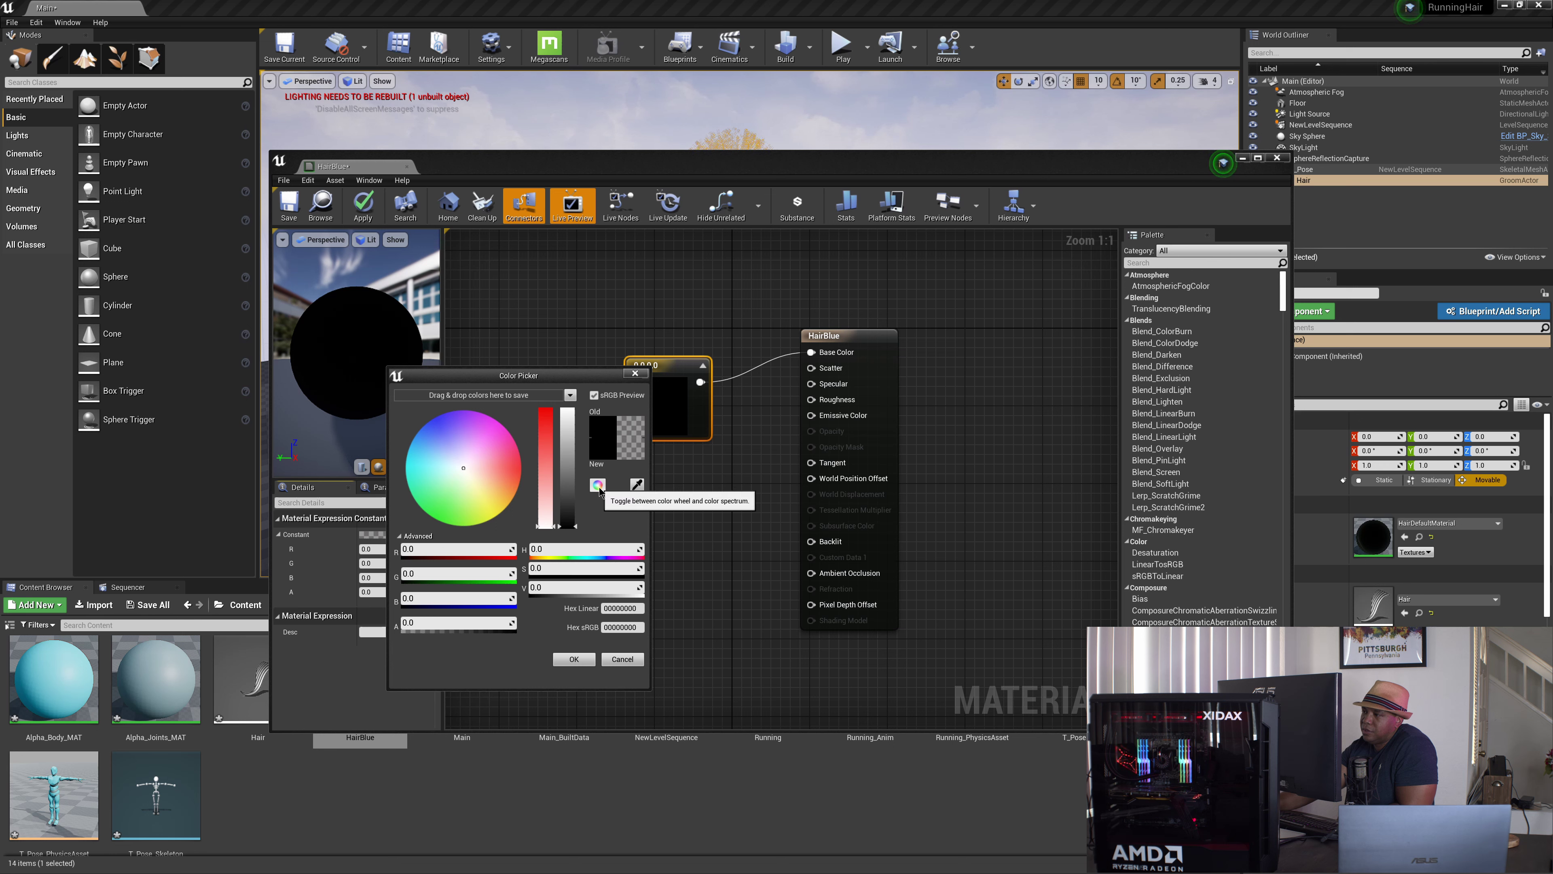
left_click(598, 485)
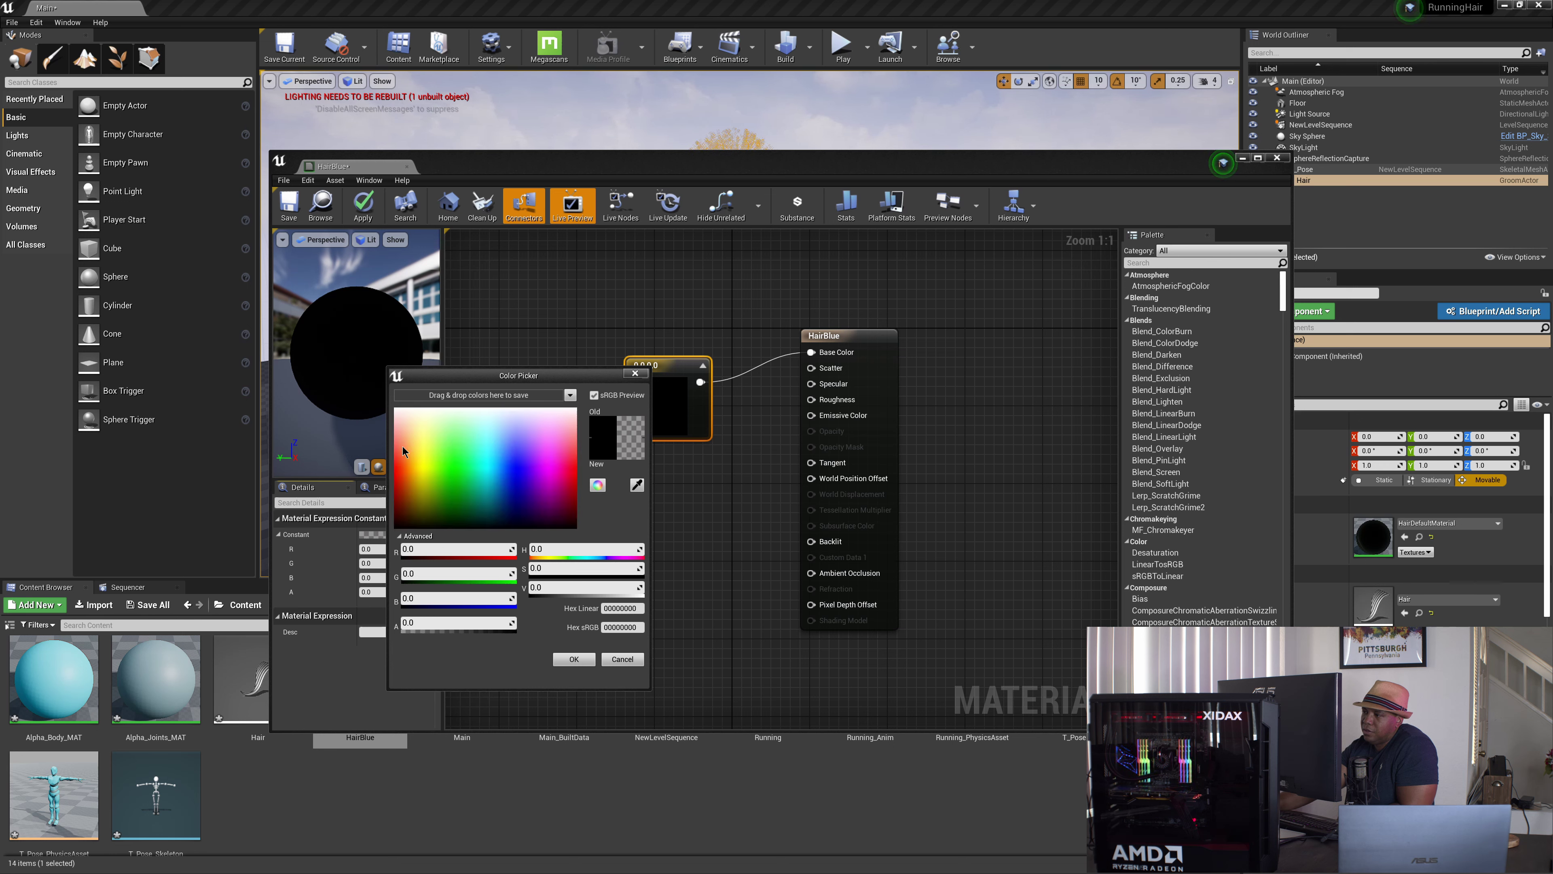
left_click(504, 463)
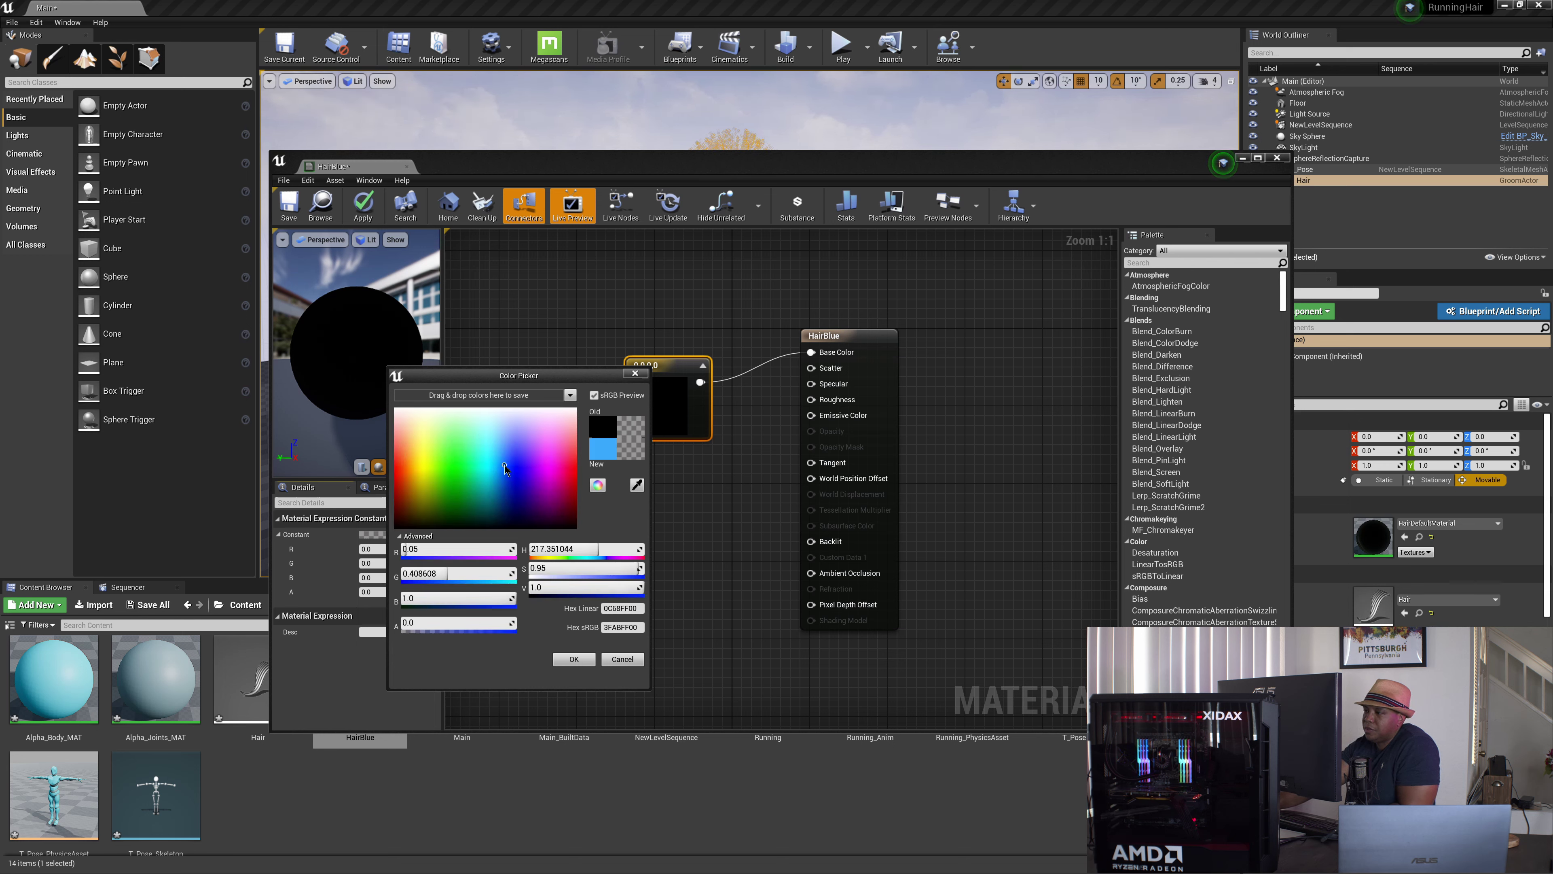
left_click_drag(503, 462, 504, 471)
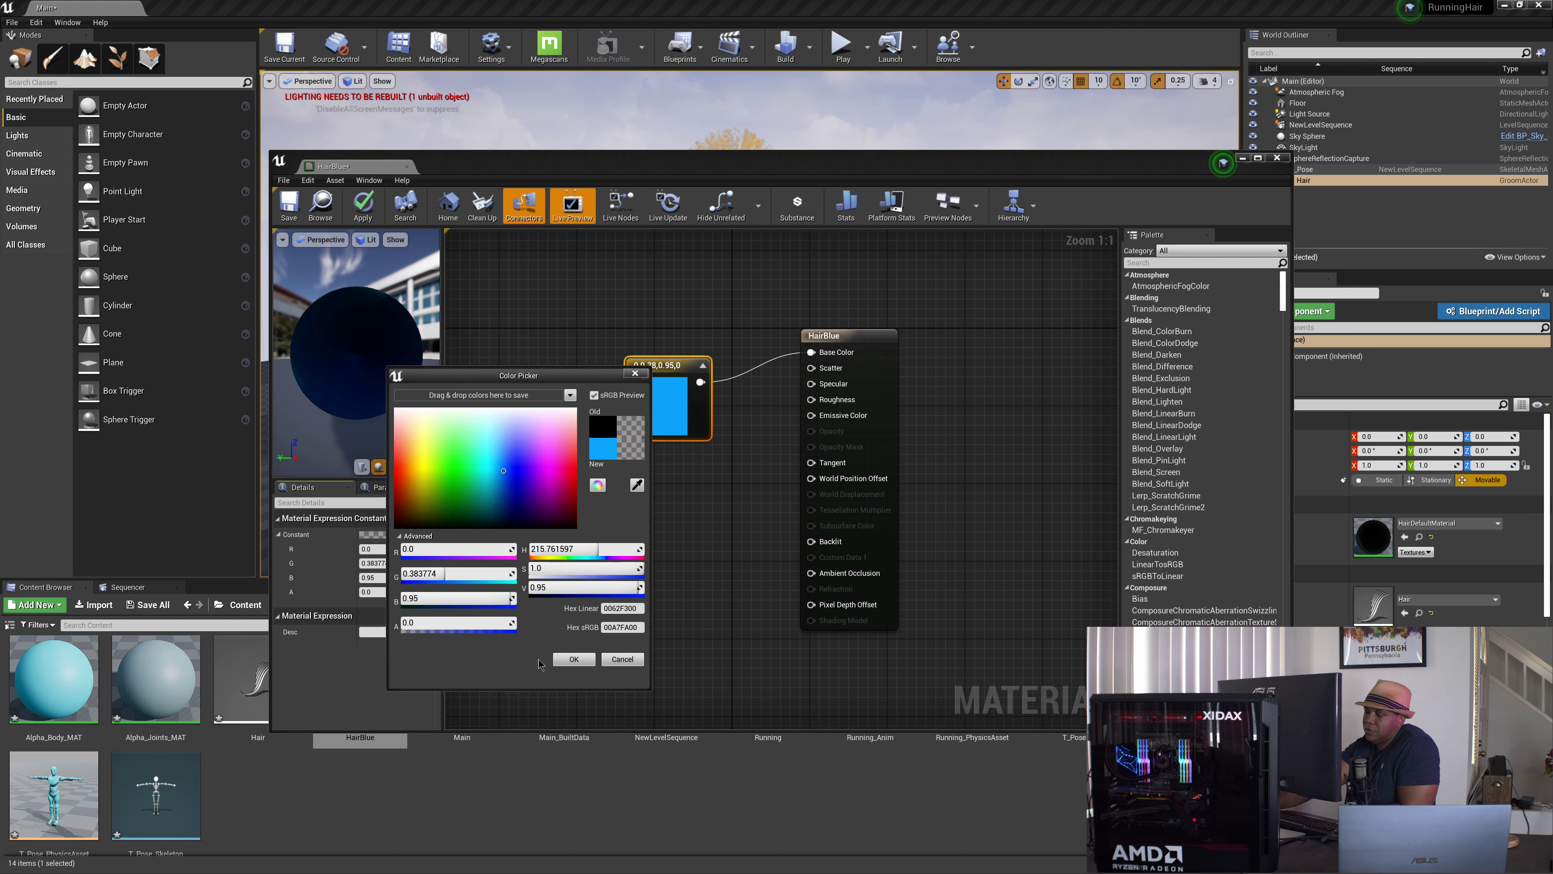
left_click(574, 660)
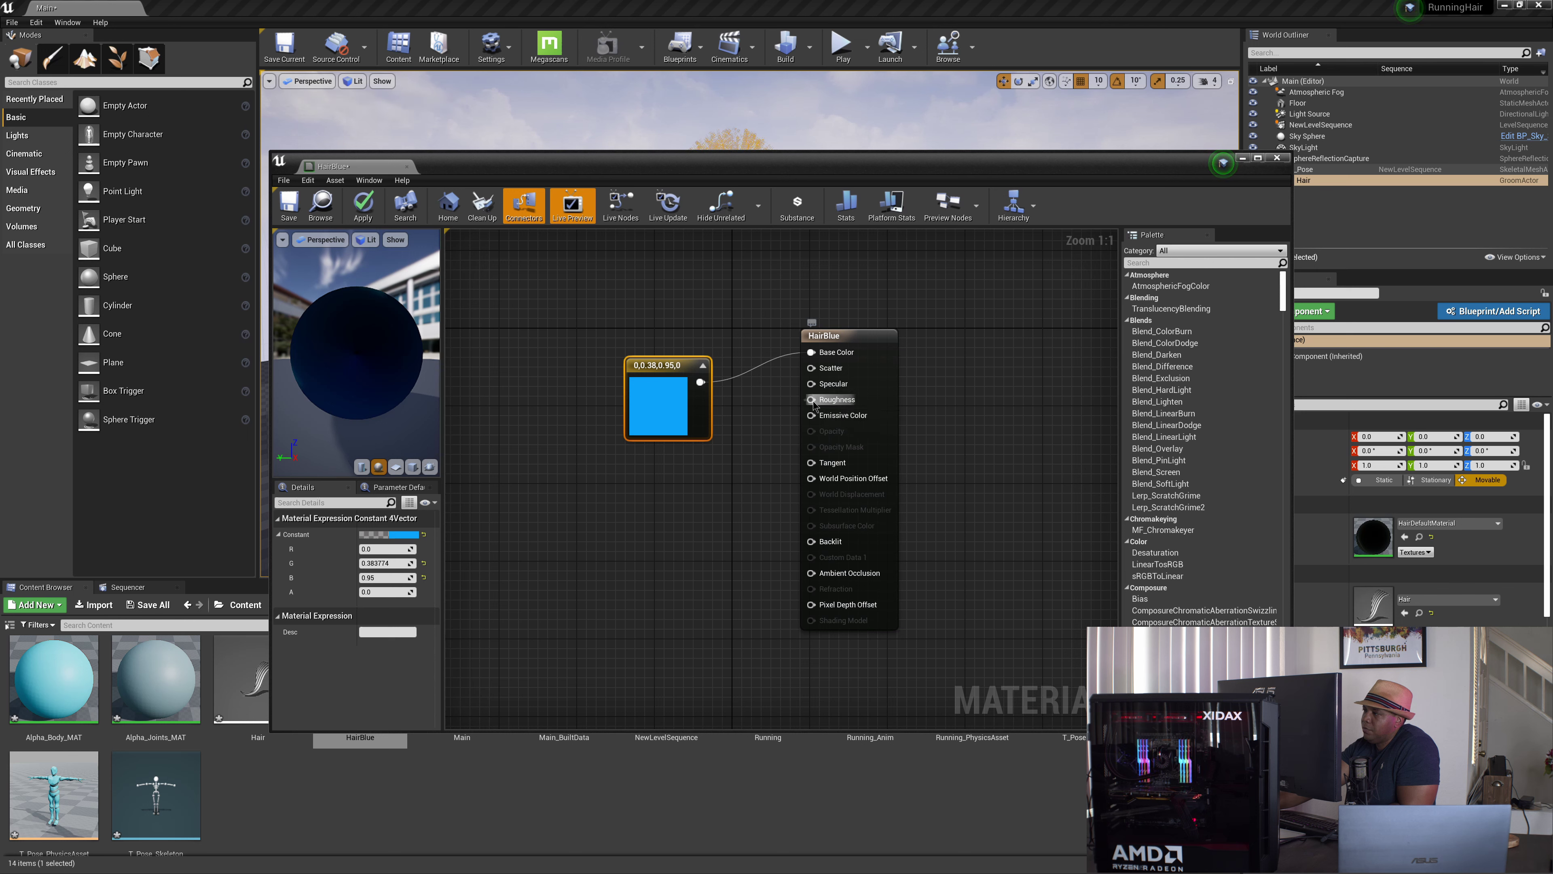
Add a Constant node with value 0.33 to the Roughness input and place it just below the color node.
left_click_drag(811, 399, 648, 510)
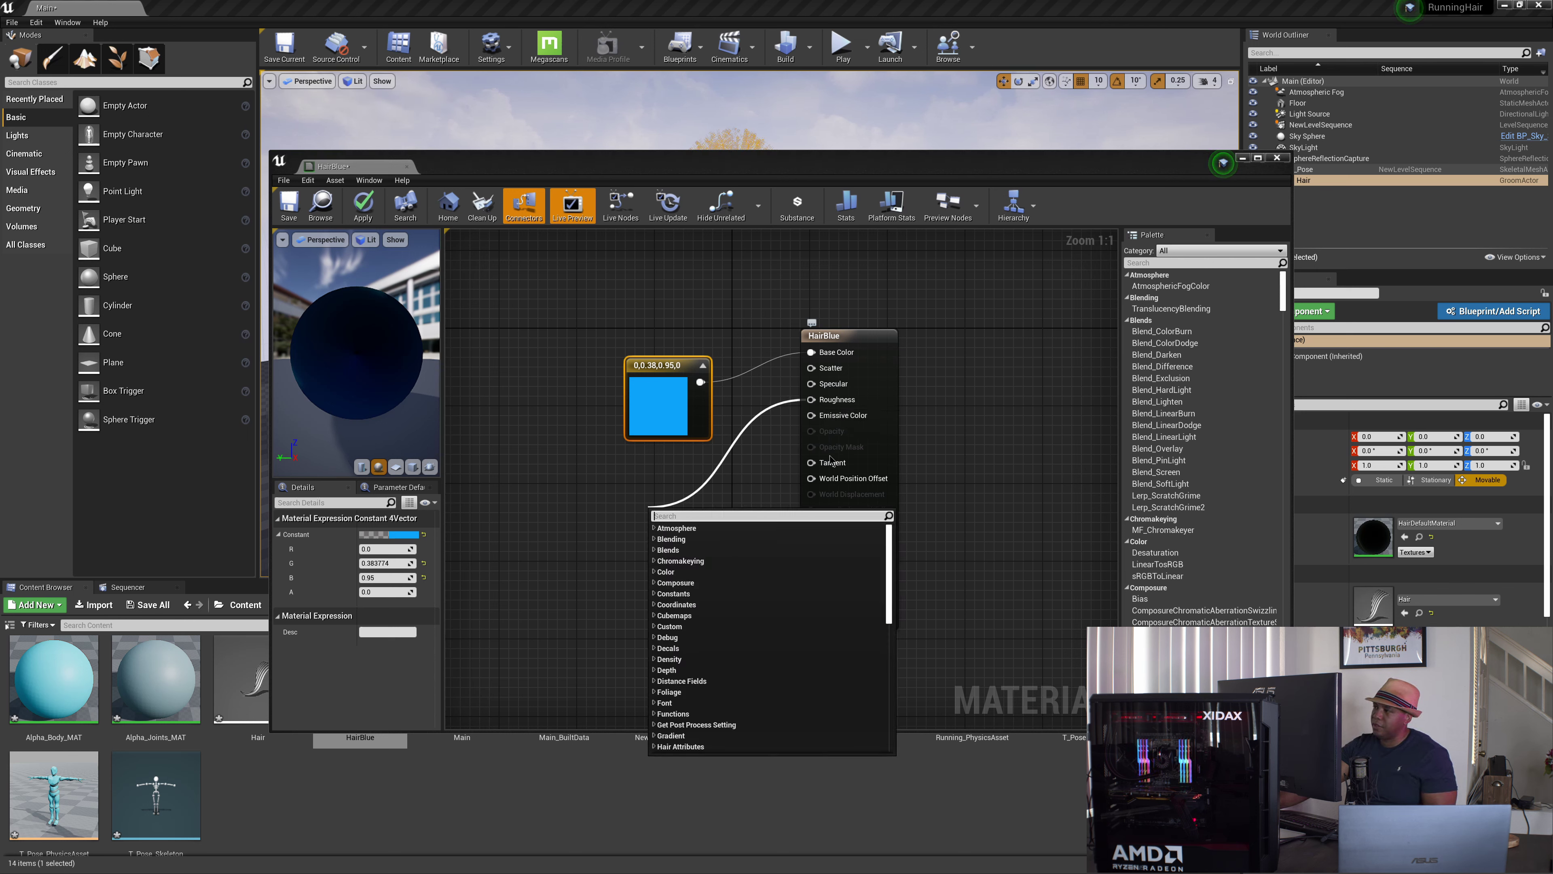
type("cons")
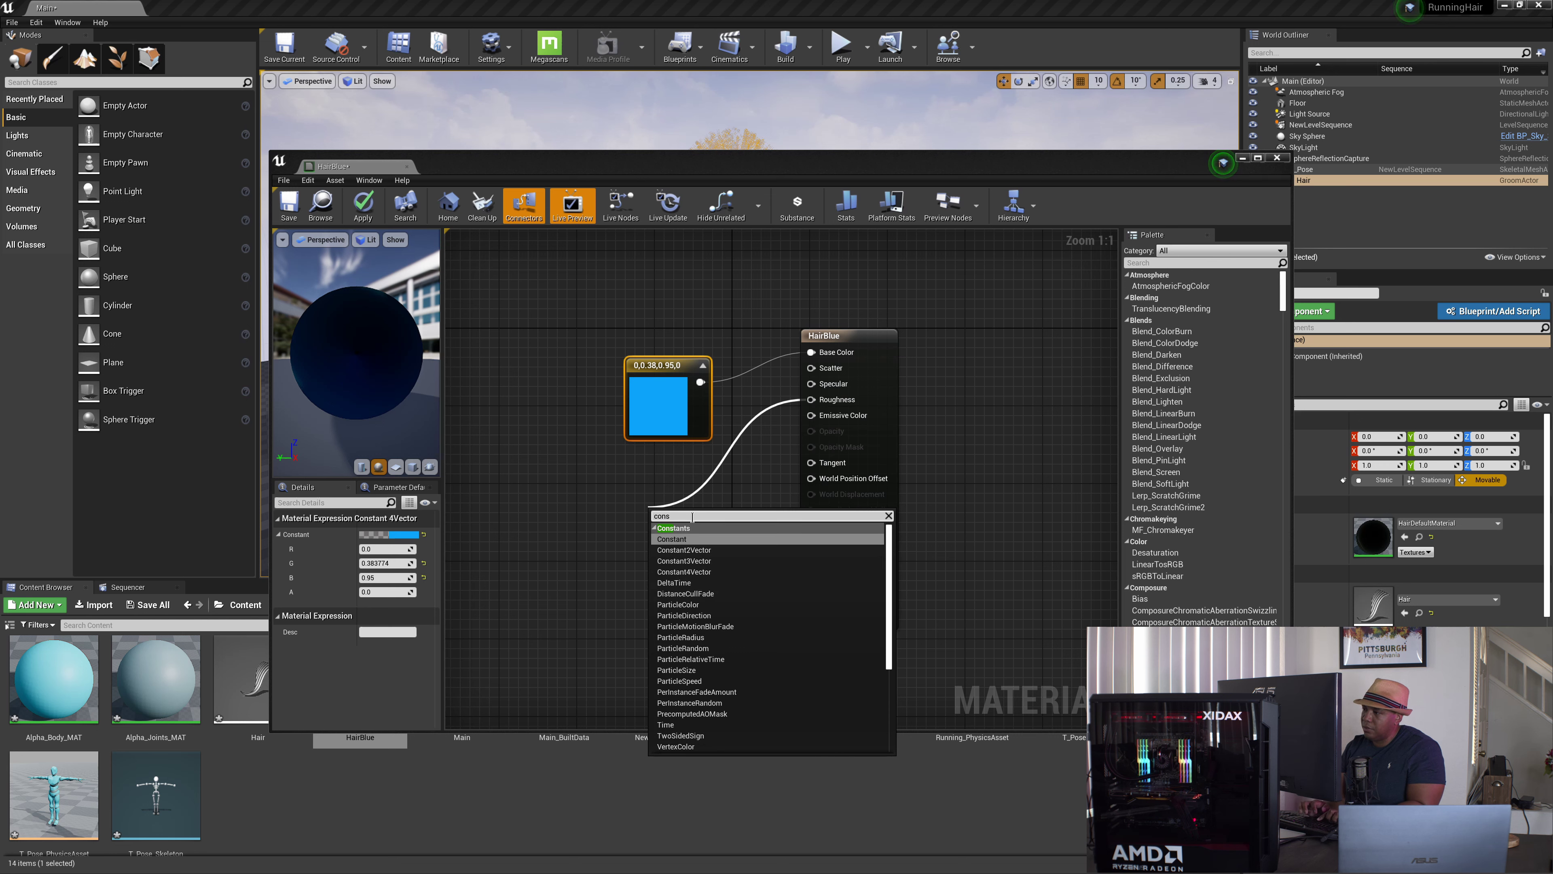
left_click(679, 542)
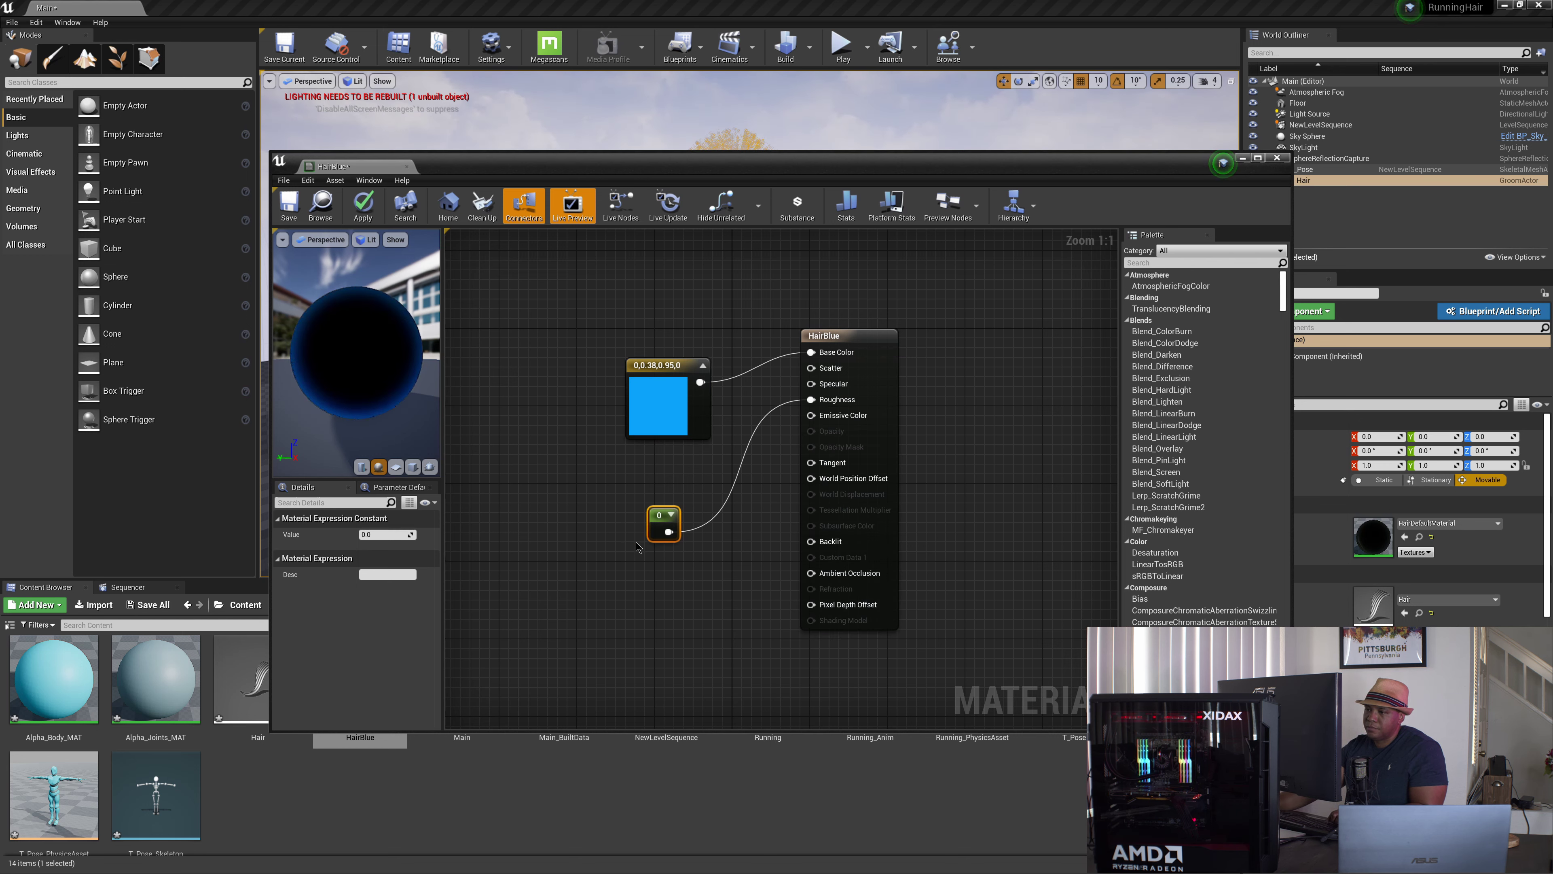
left_click(367, 534)
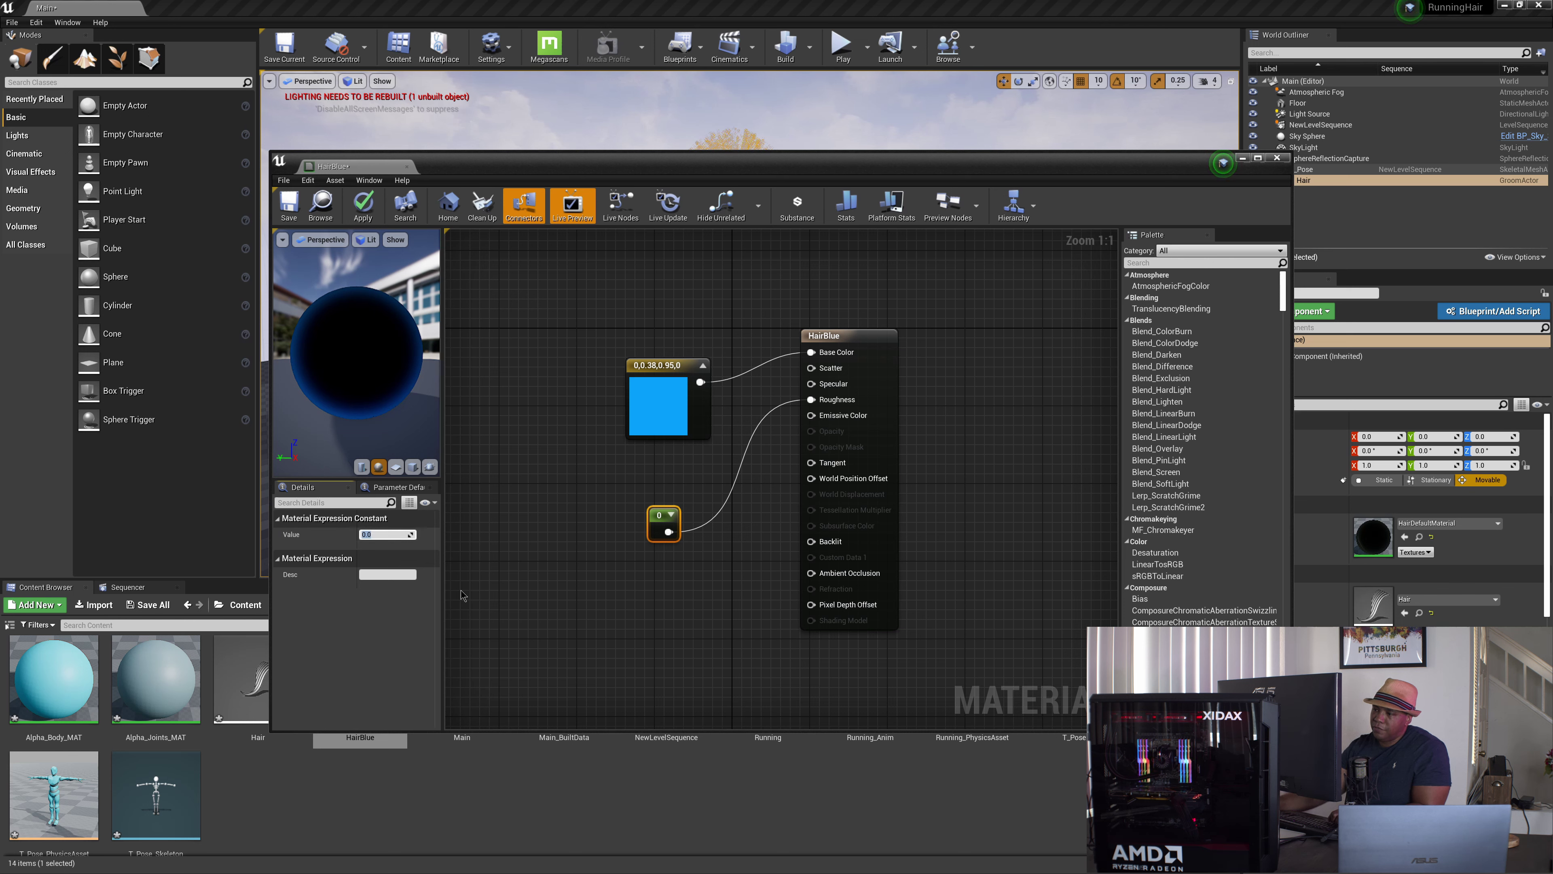
type("33")
key("Return")
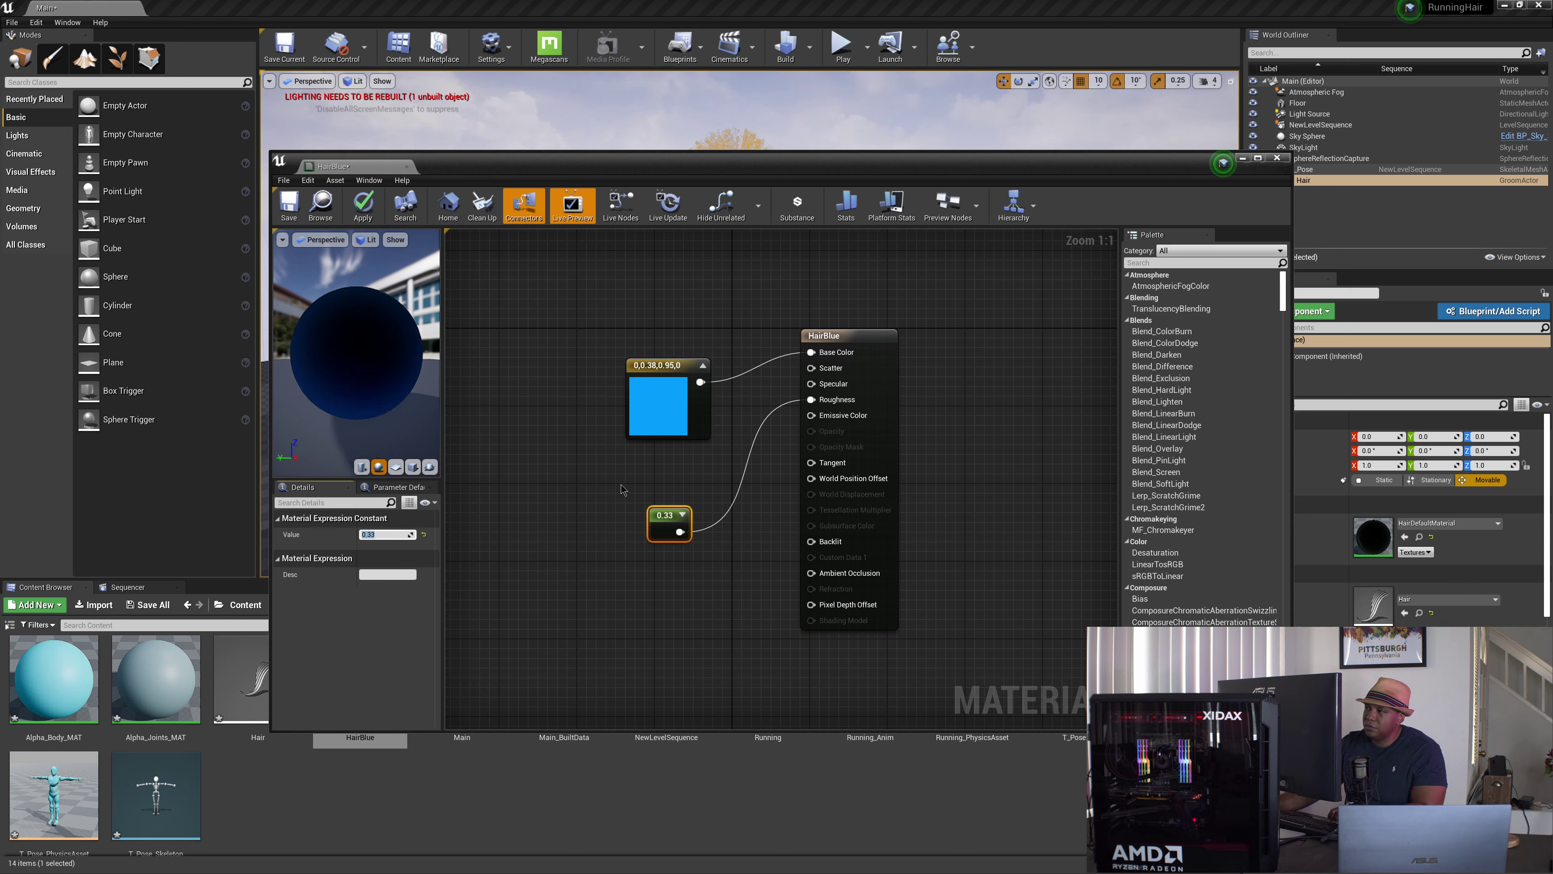
left_click_drag(666, 515, 687, 471)
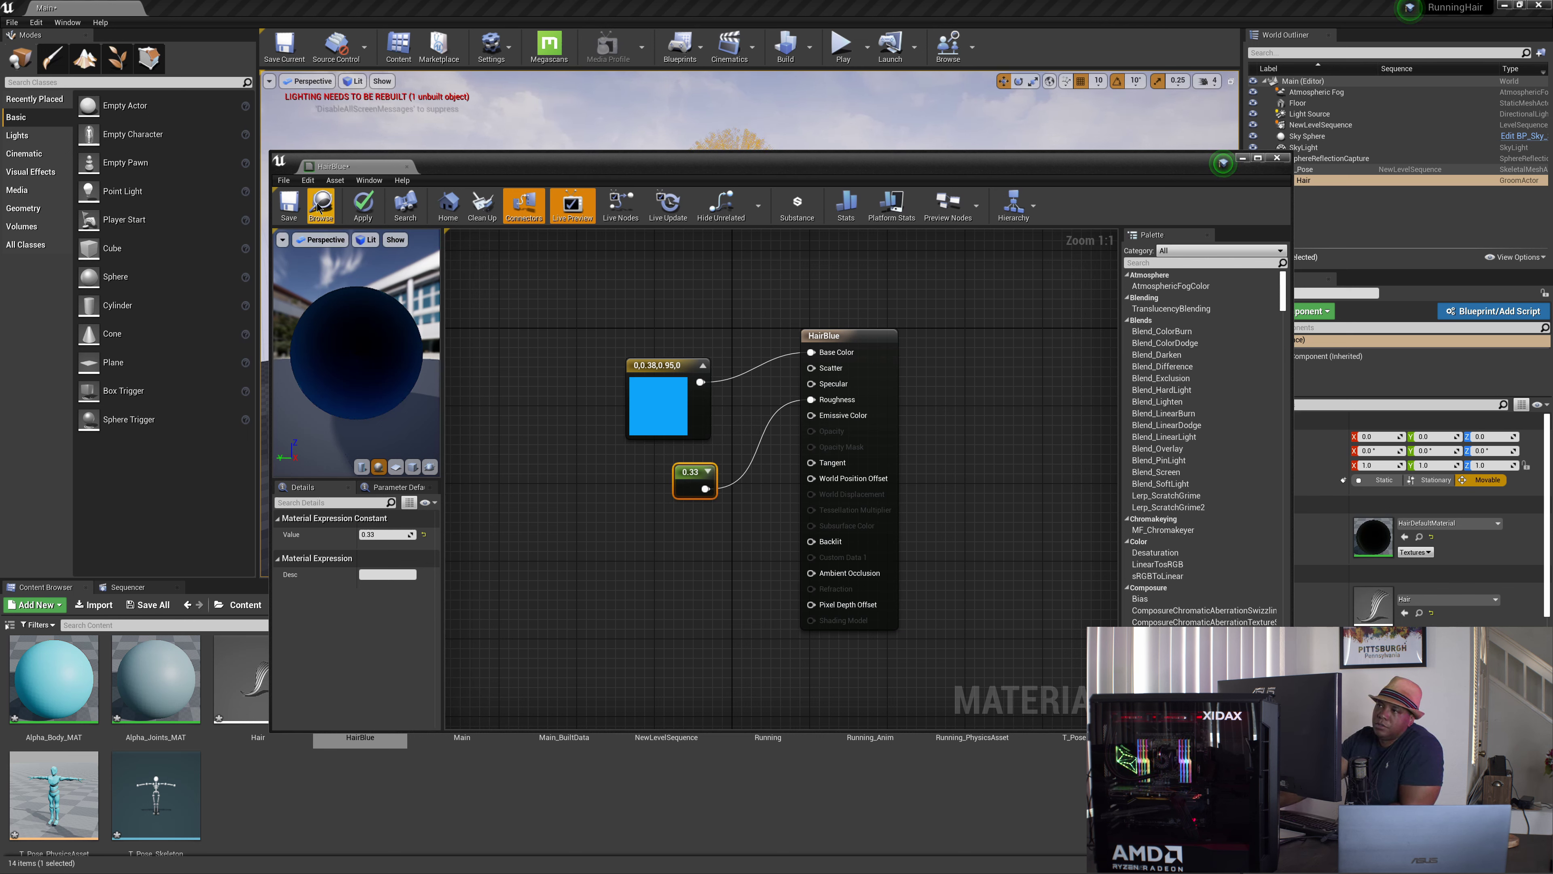
Save and close the HairBlue material, and assign it to material Element 0 of the Hair actor.
left_click(299, 214)
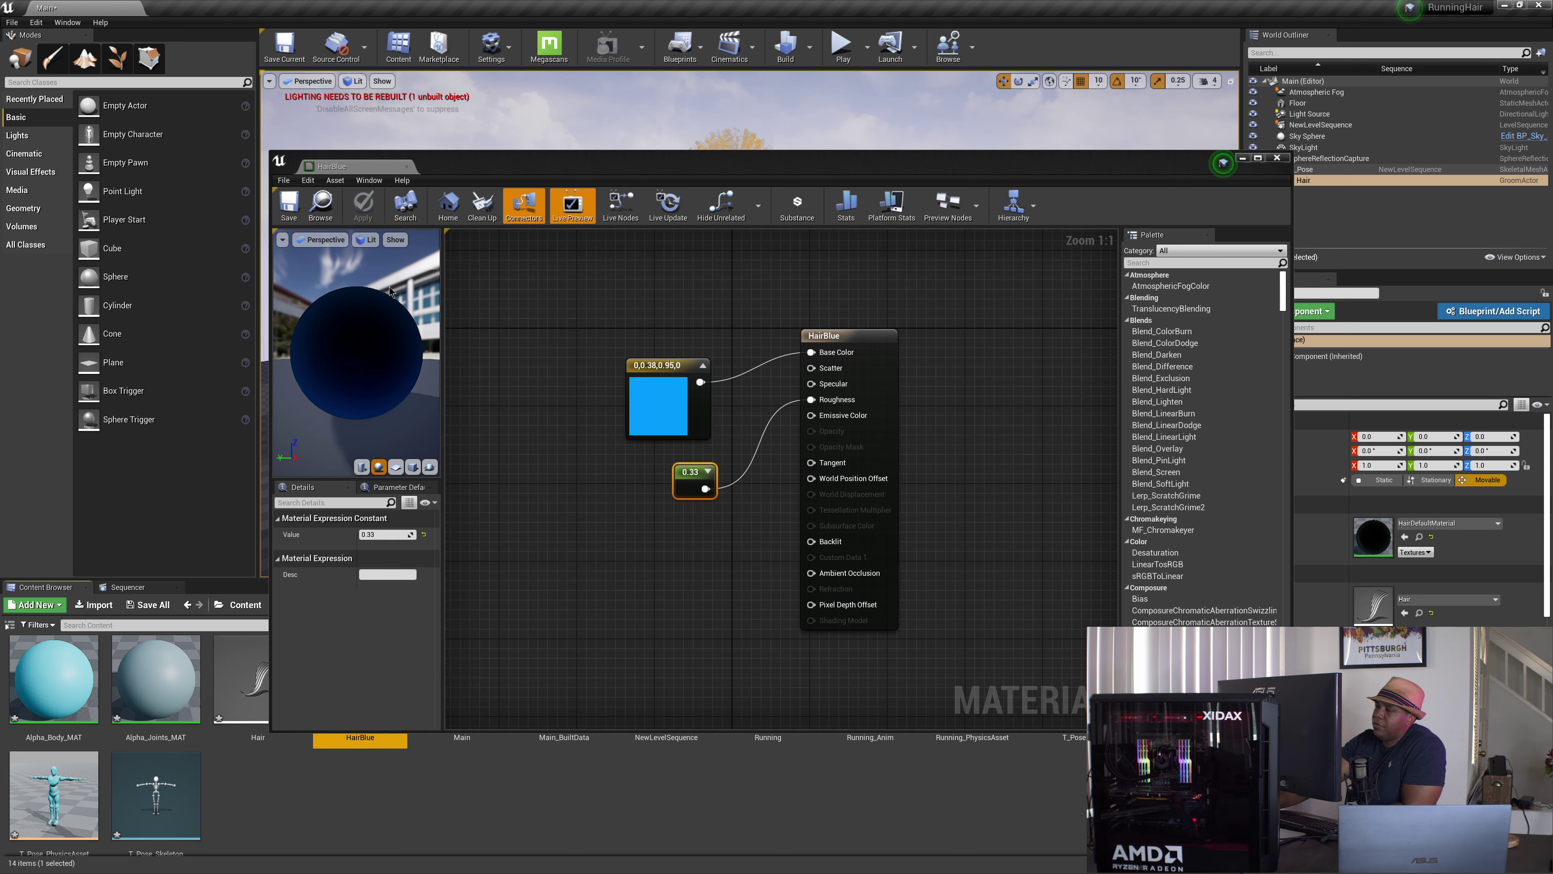
left_click_drag(1289, 160, 1184, 157)
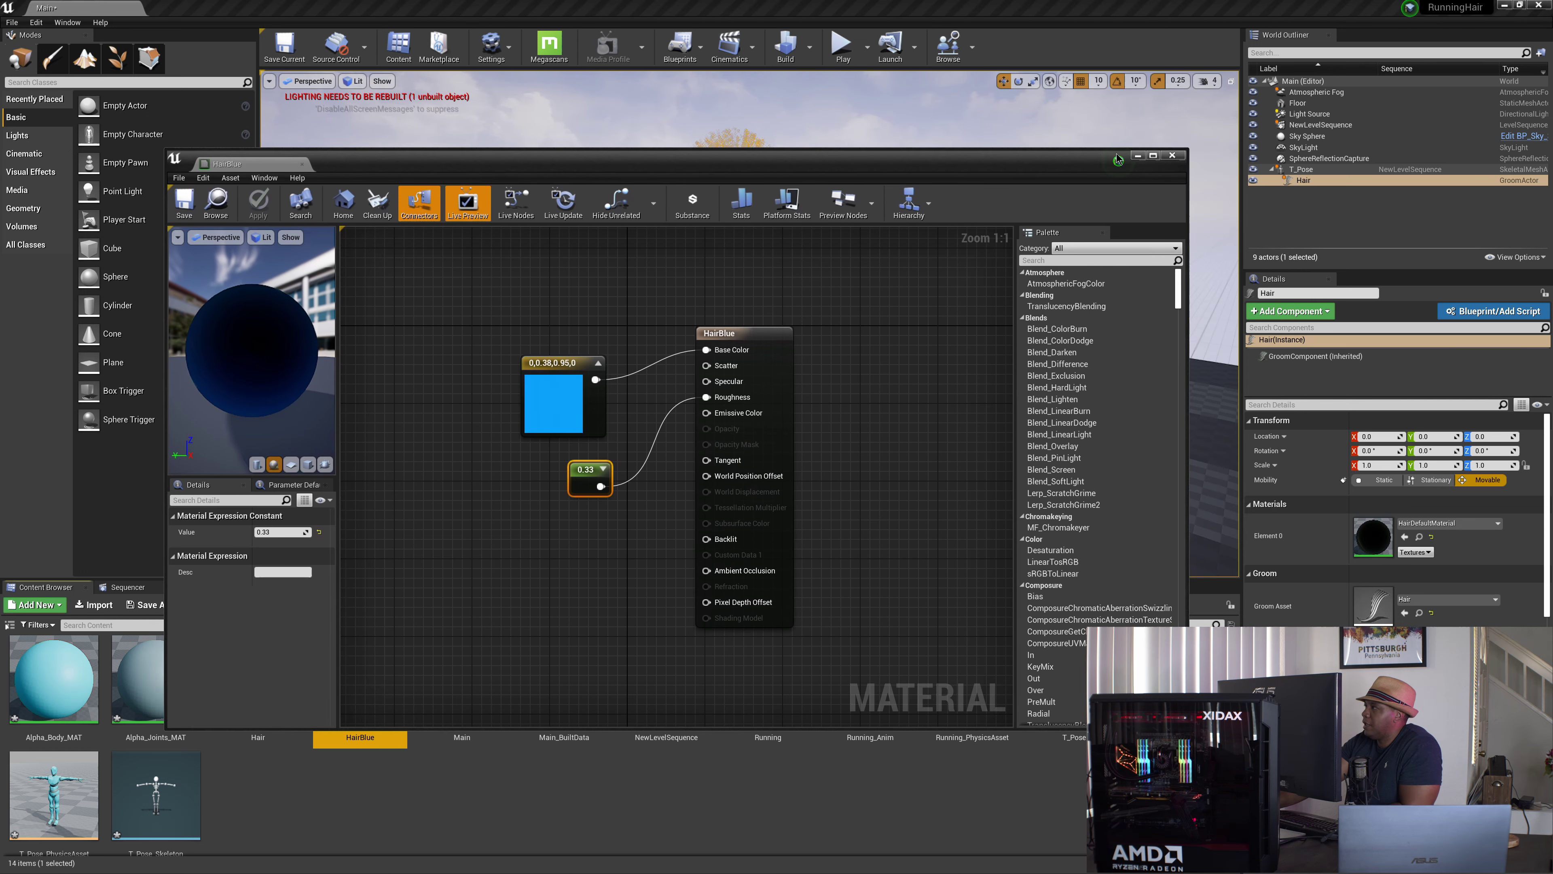
left_click(1172, 154)
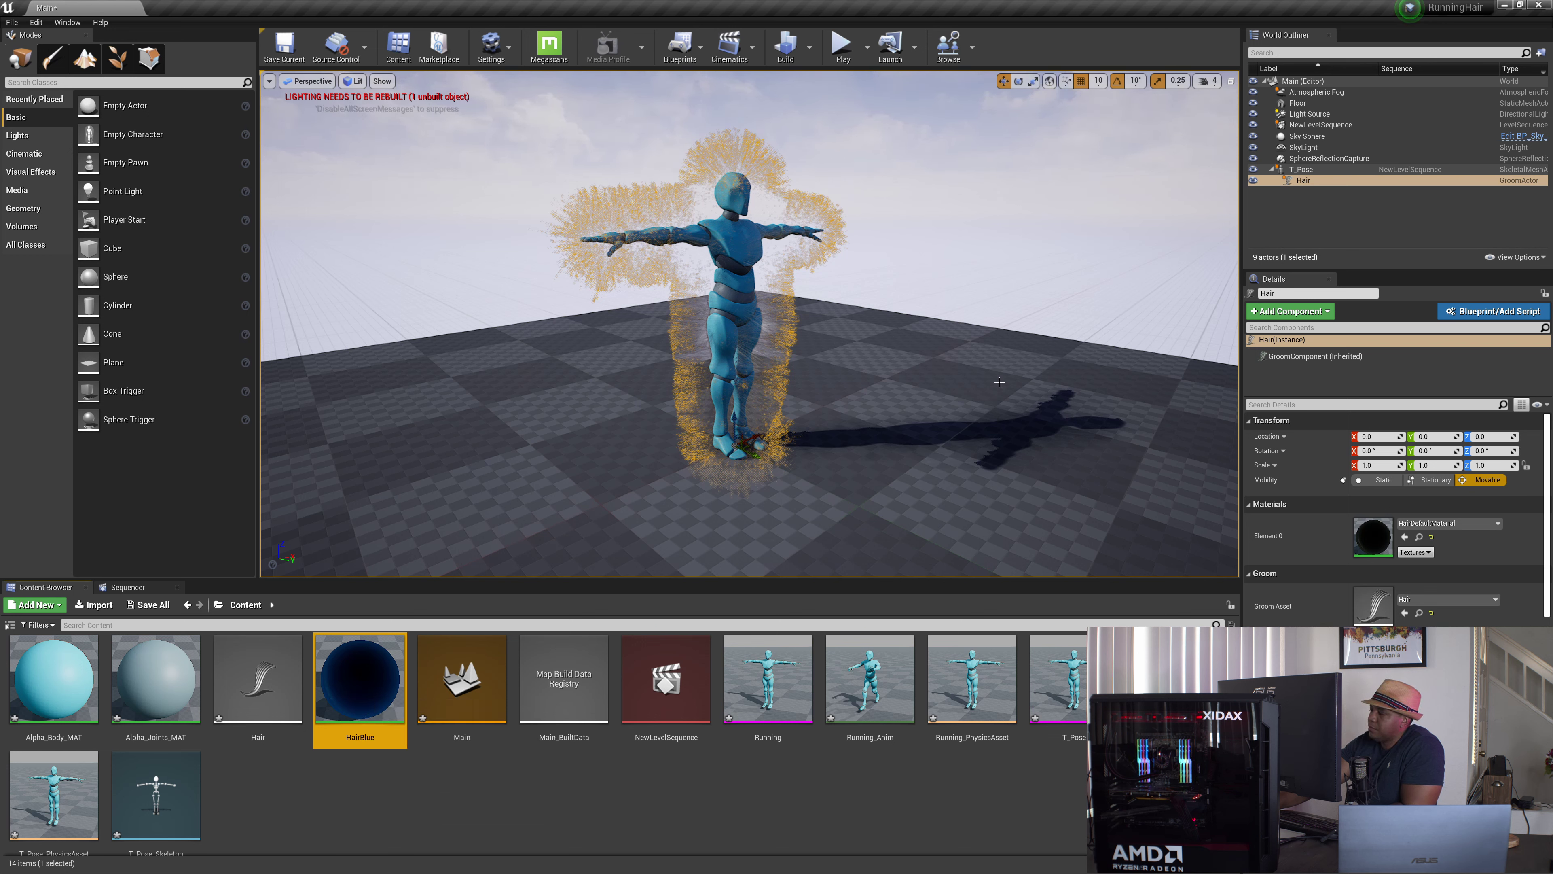
left_click_drag(366, 689, 1367, 532)
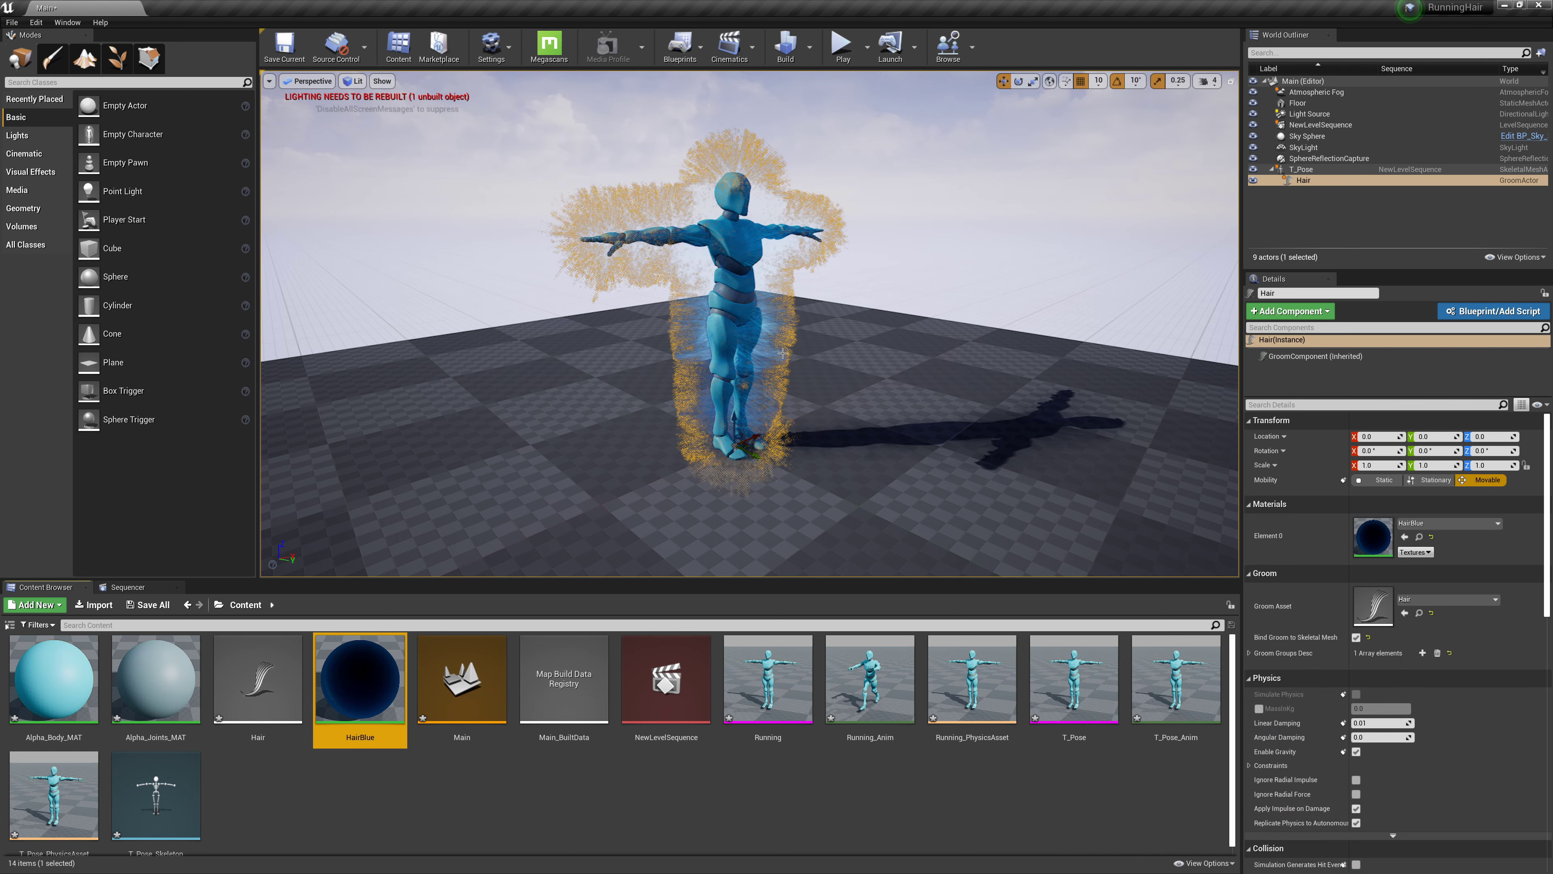
Increase the Hair Width of the Hair actor's groom group to 0.405432.
scroll(783, 353, "up", 3)
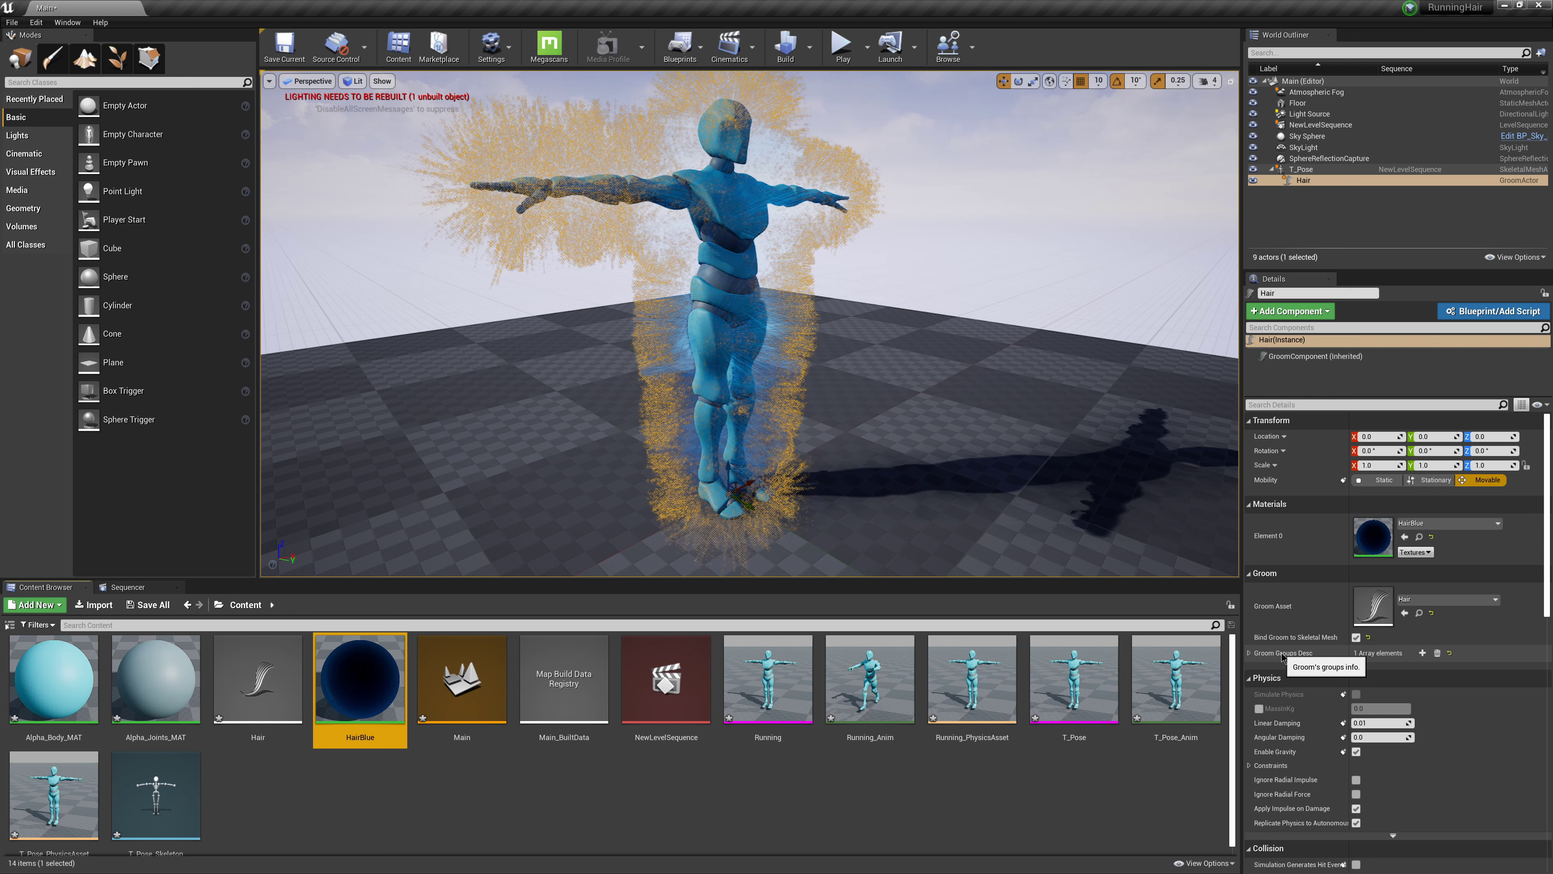
left_click(1248, 654)
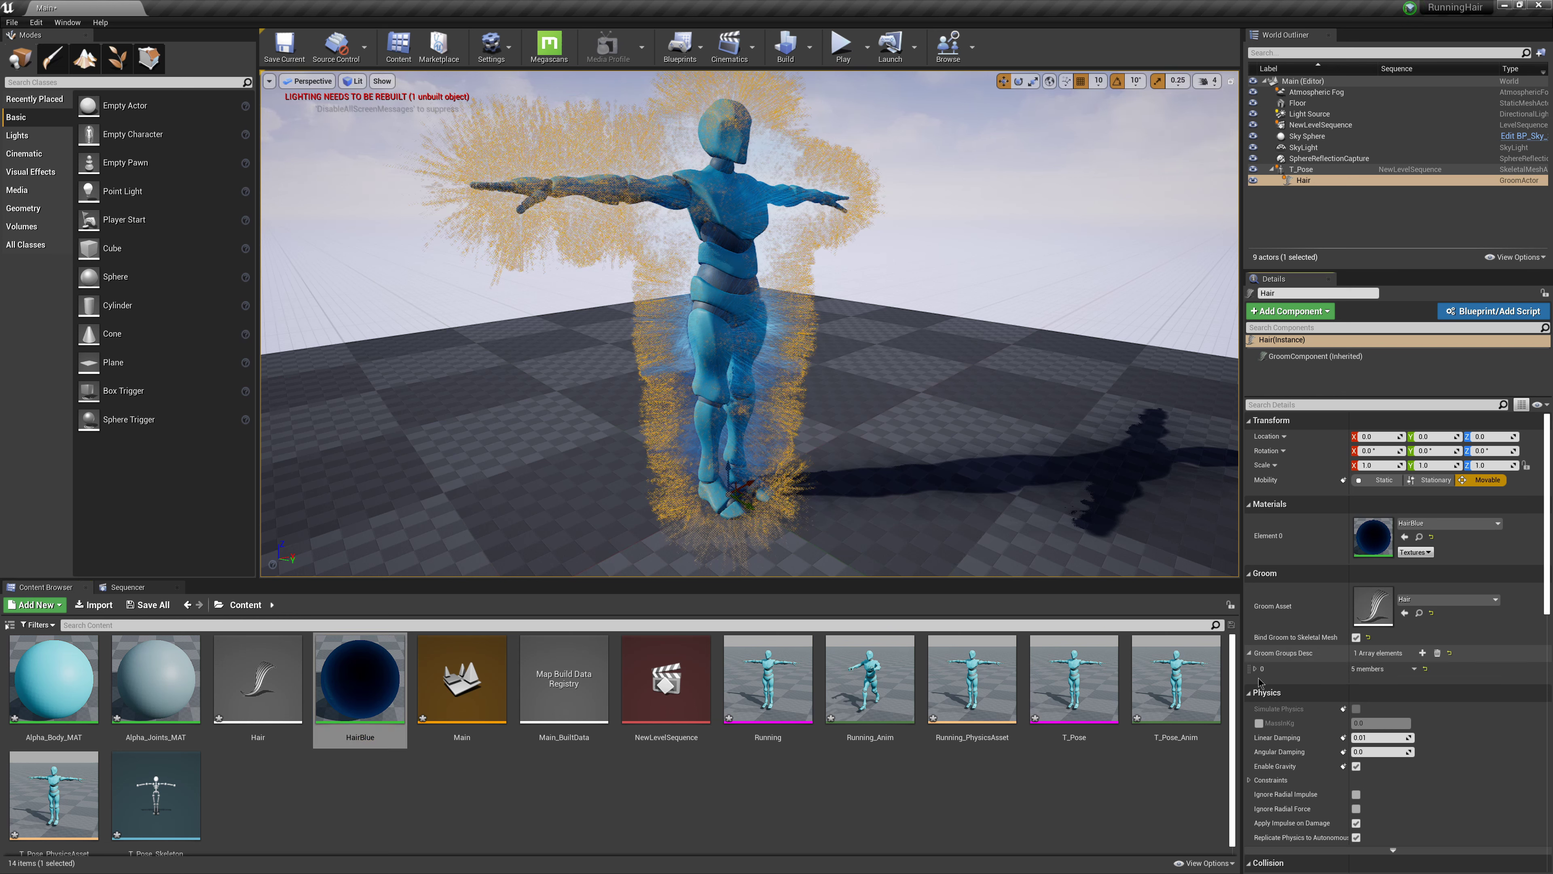
left_click(1256, 669)
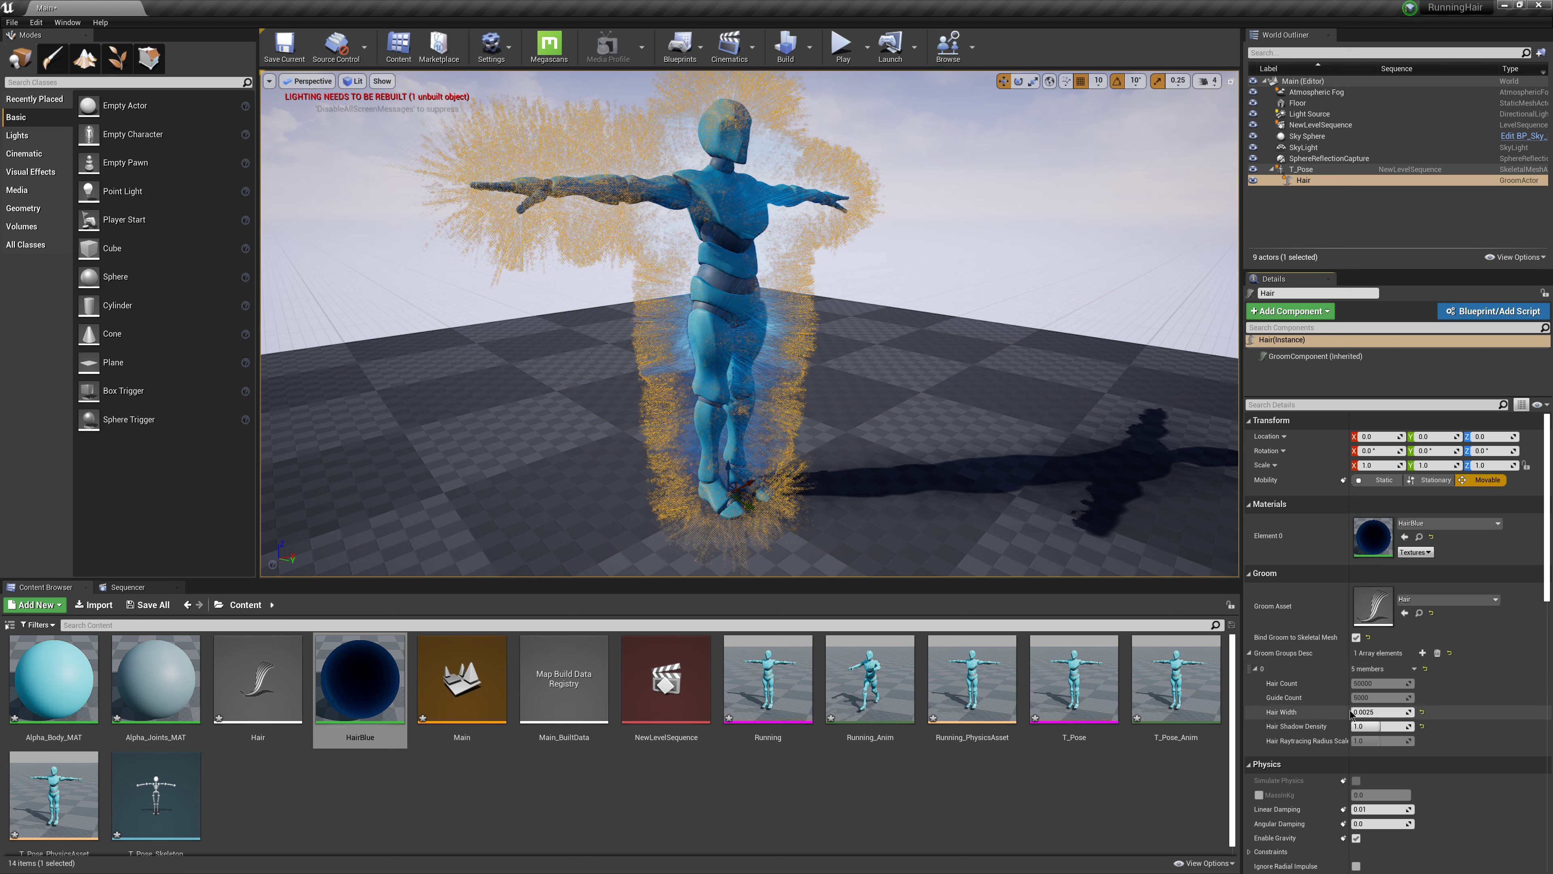
left_click_drag(1350, 712, 1390, 712)
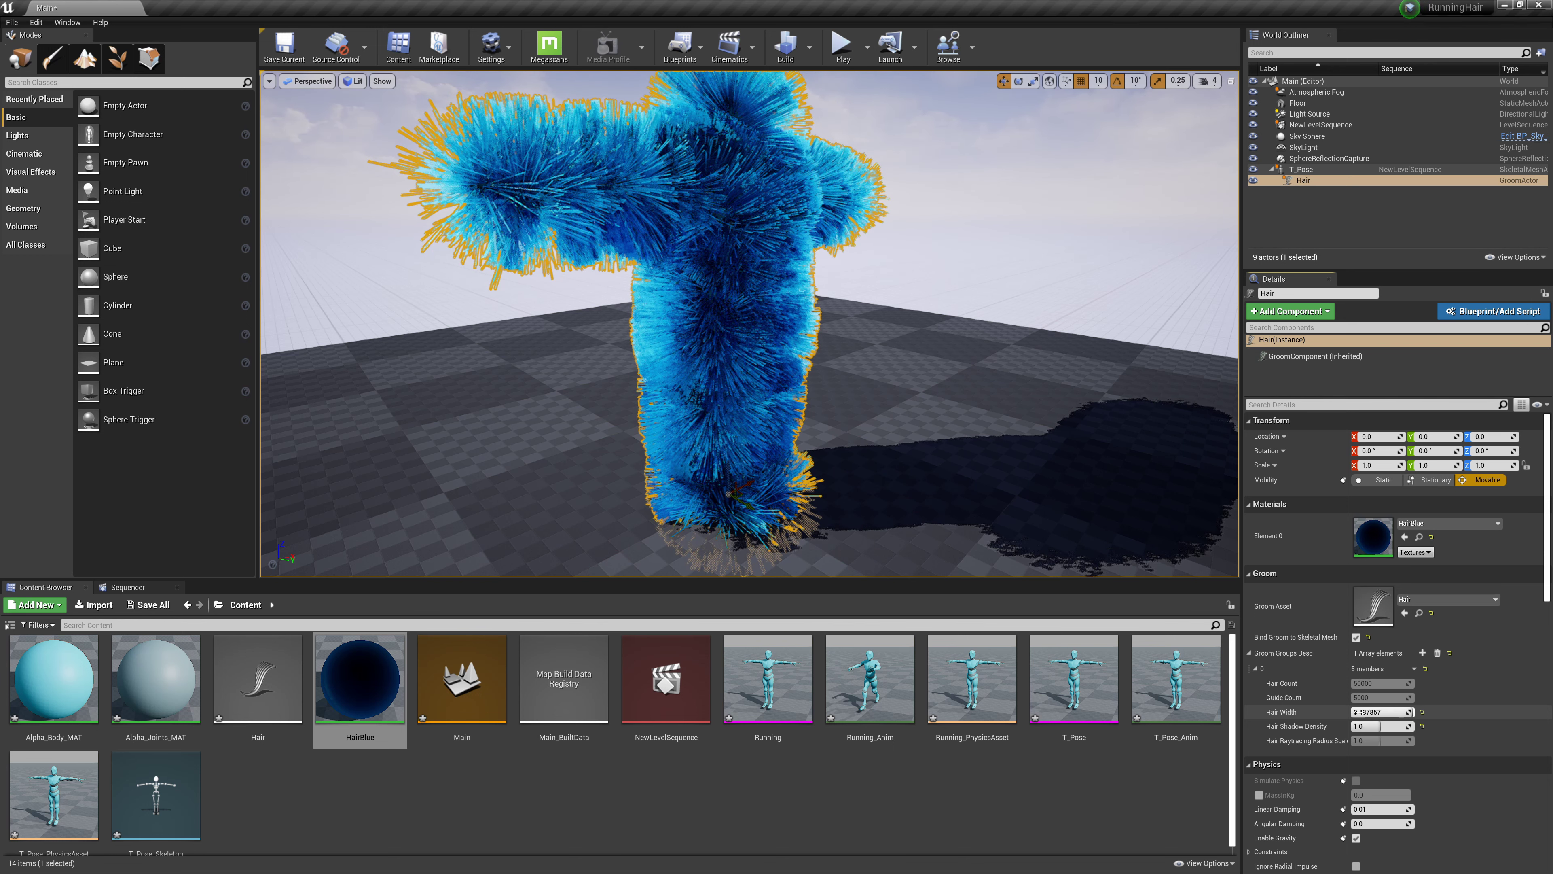
scroll(927, 536, "down", 4)
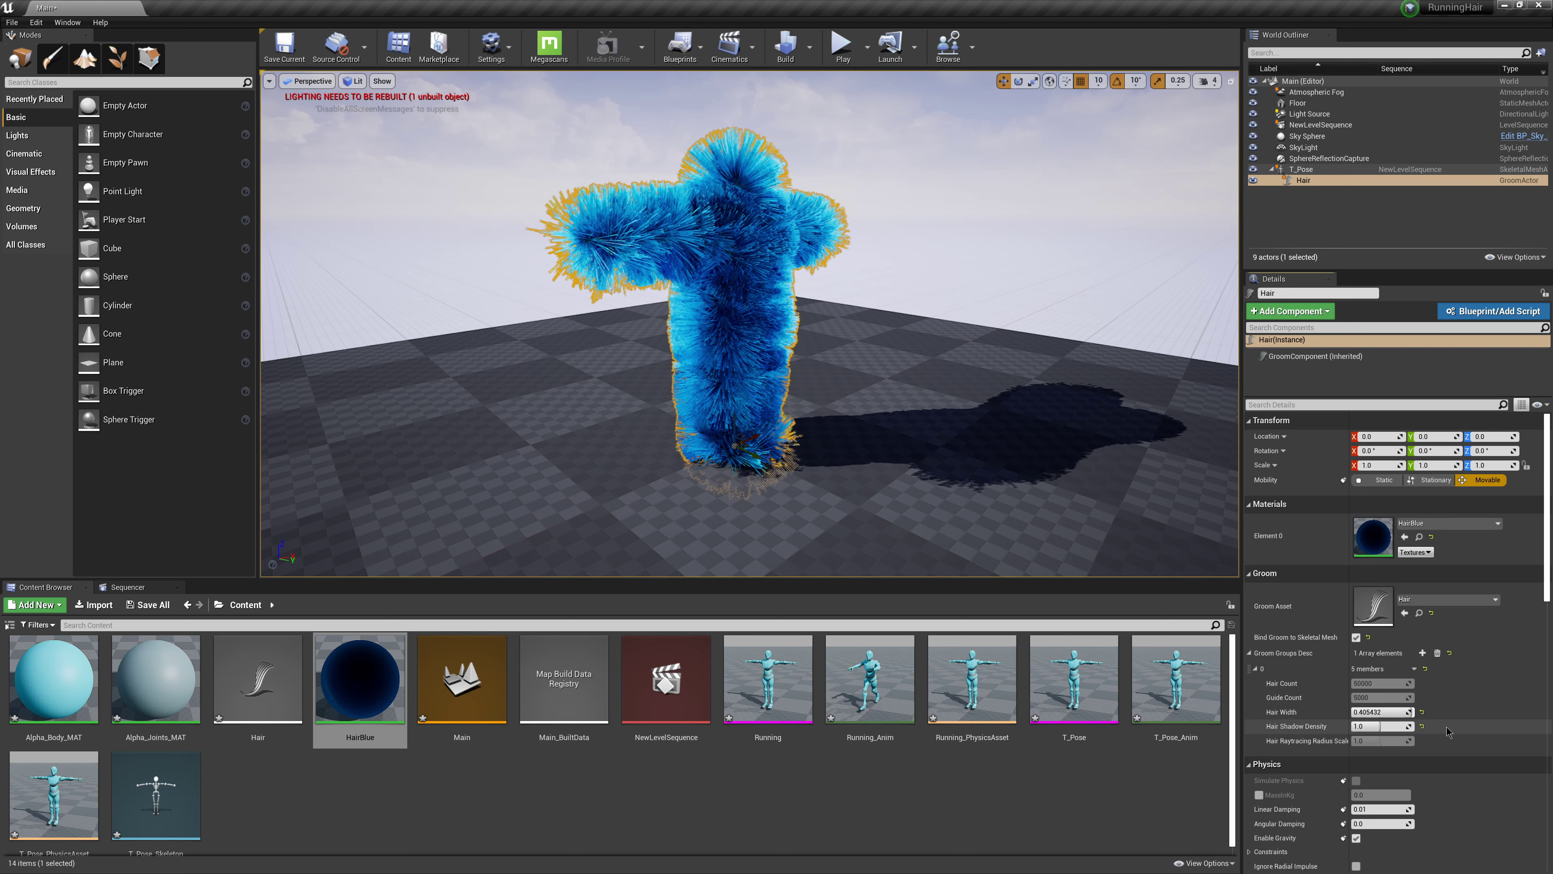
Delete the Floor actor from the level.
left_click(926, 520)
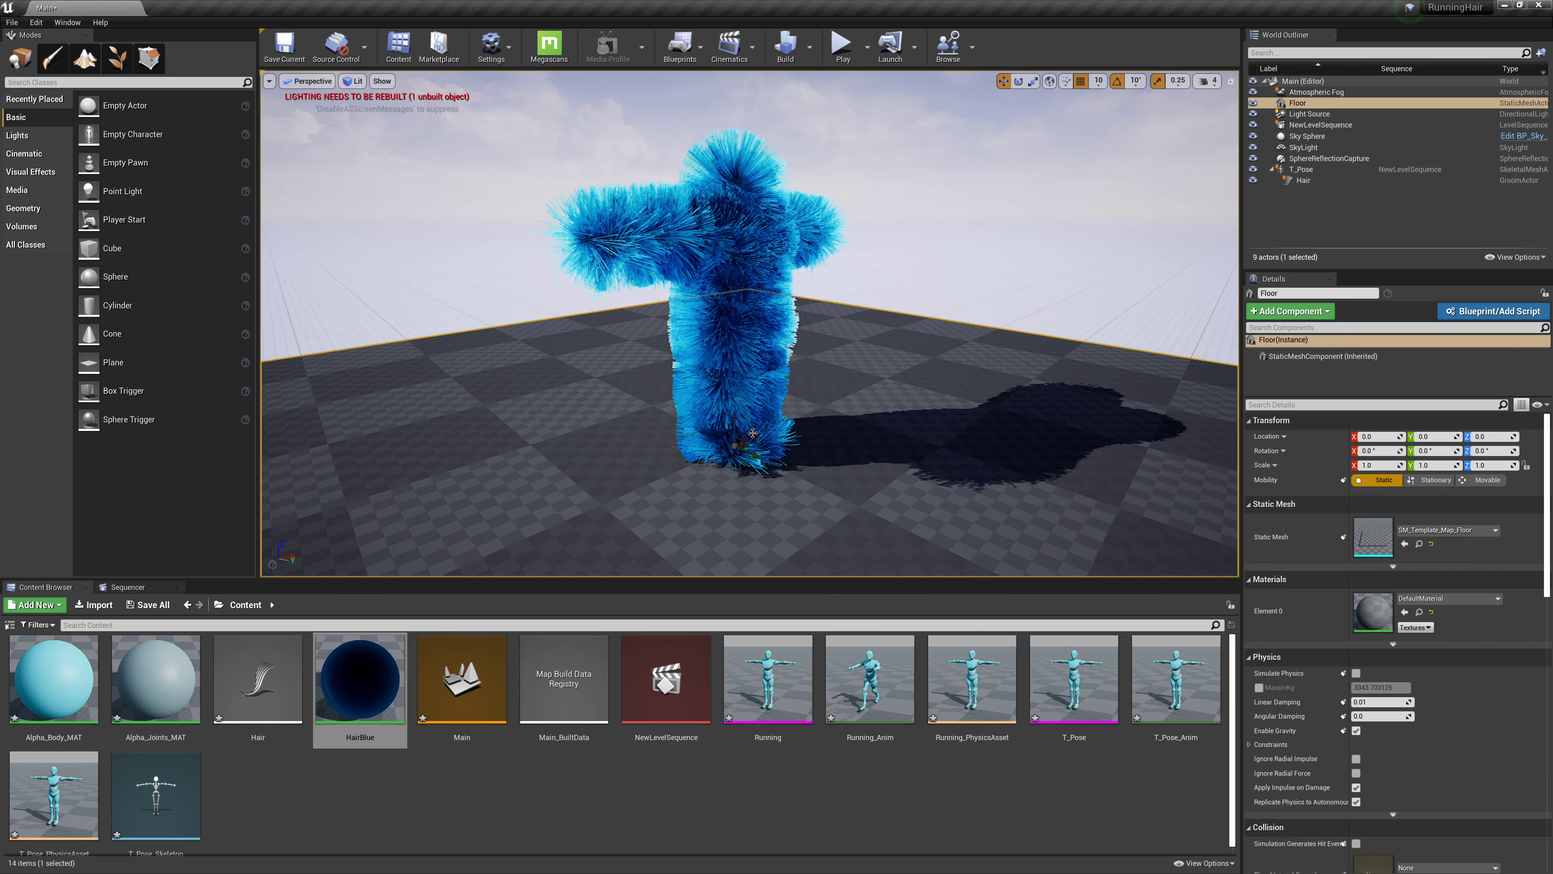
left_click(1298, 104)
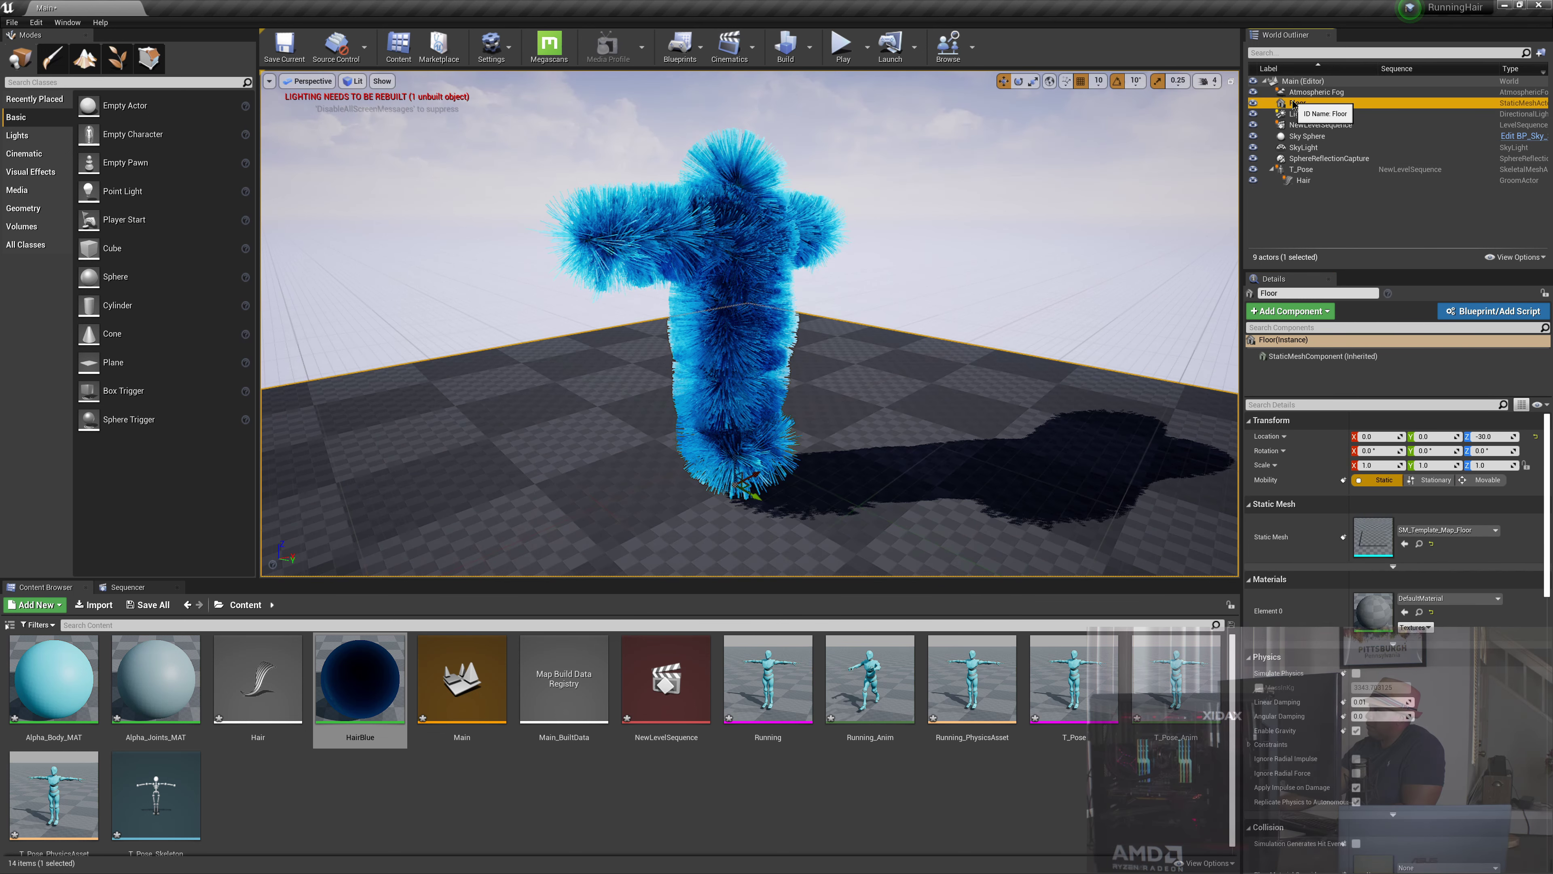
key("Delete")
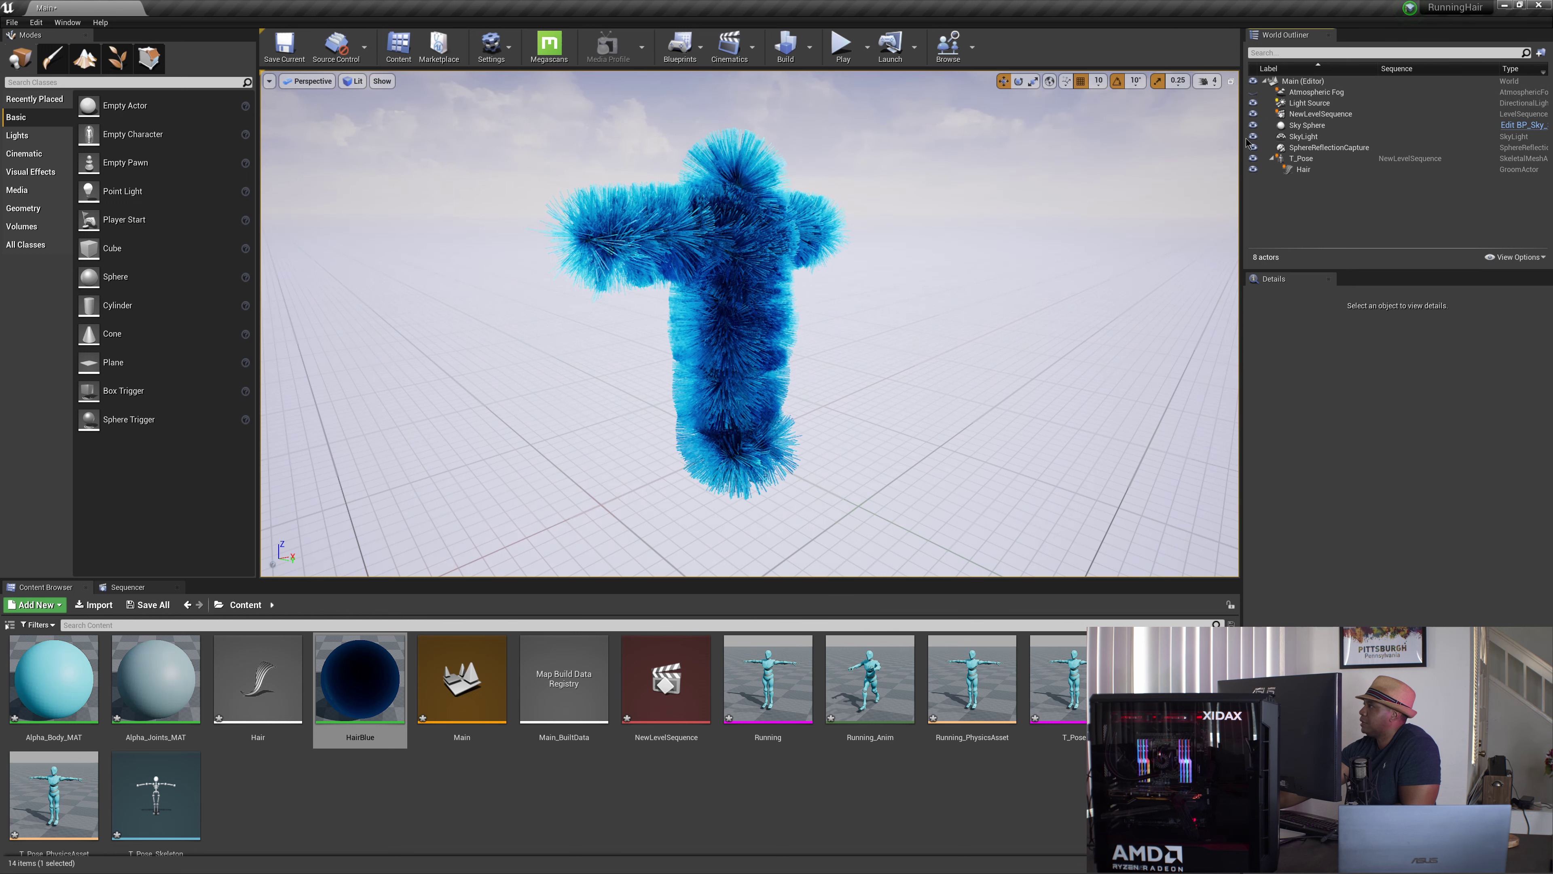
Hide the Sky Sphere for a black background and save the level.
left_click(1253, 125)
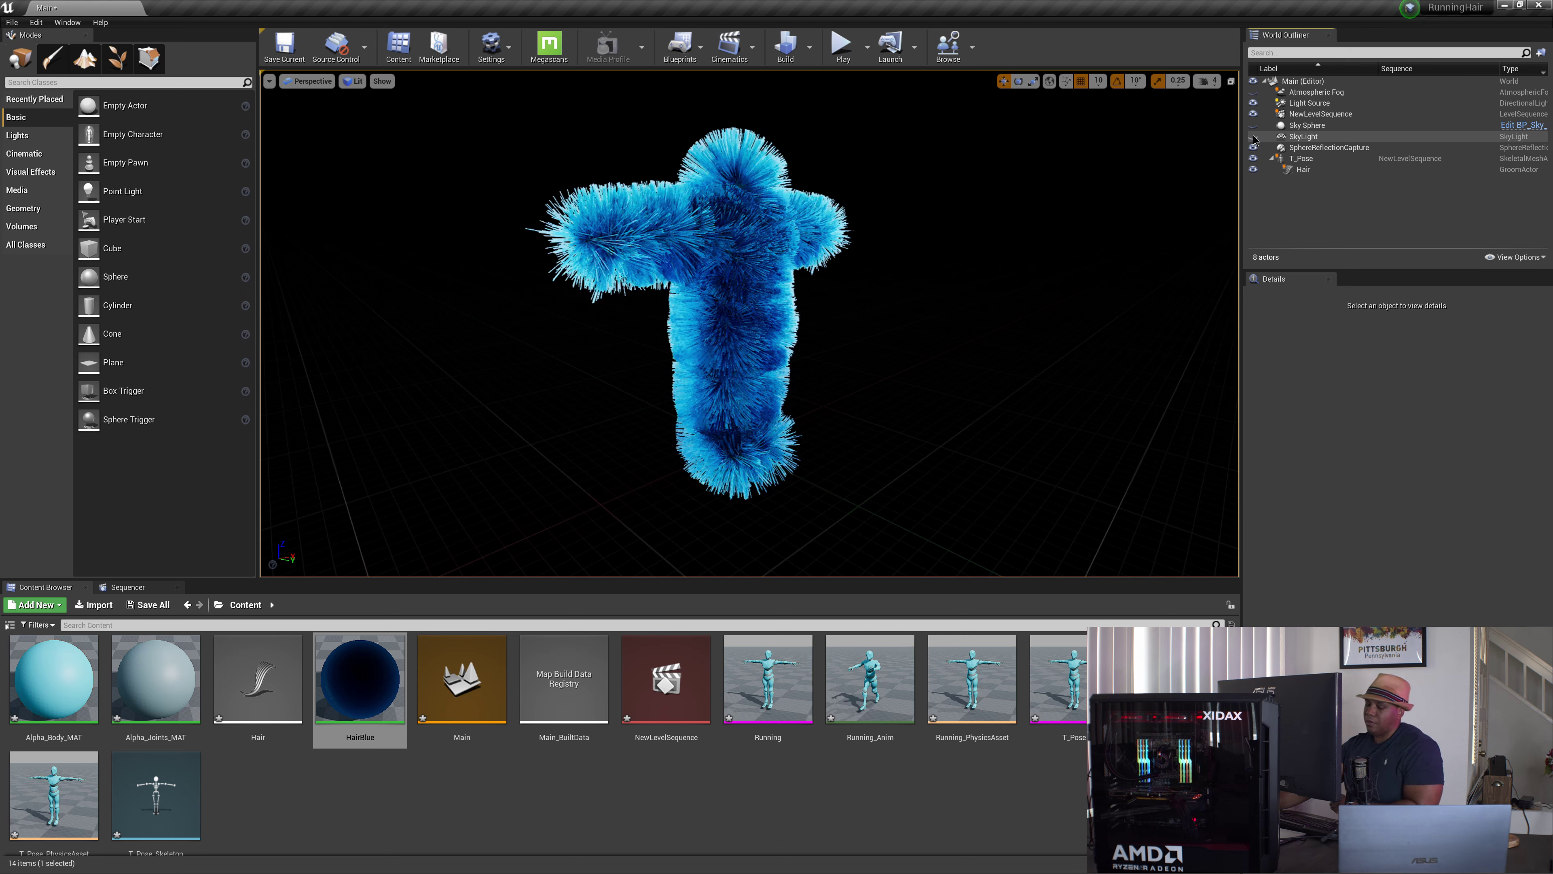
left_click_drag(904, 304, 709, 306, "alt")
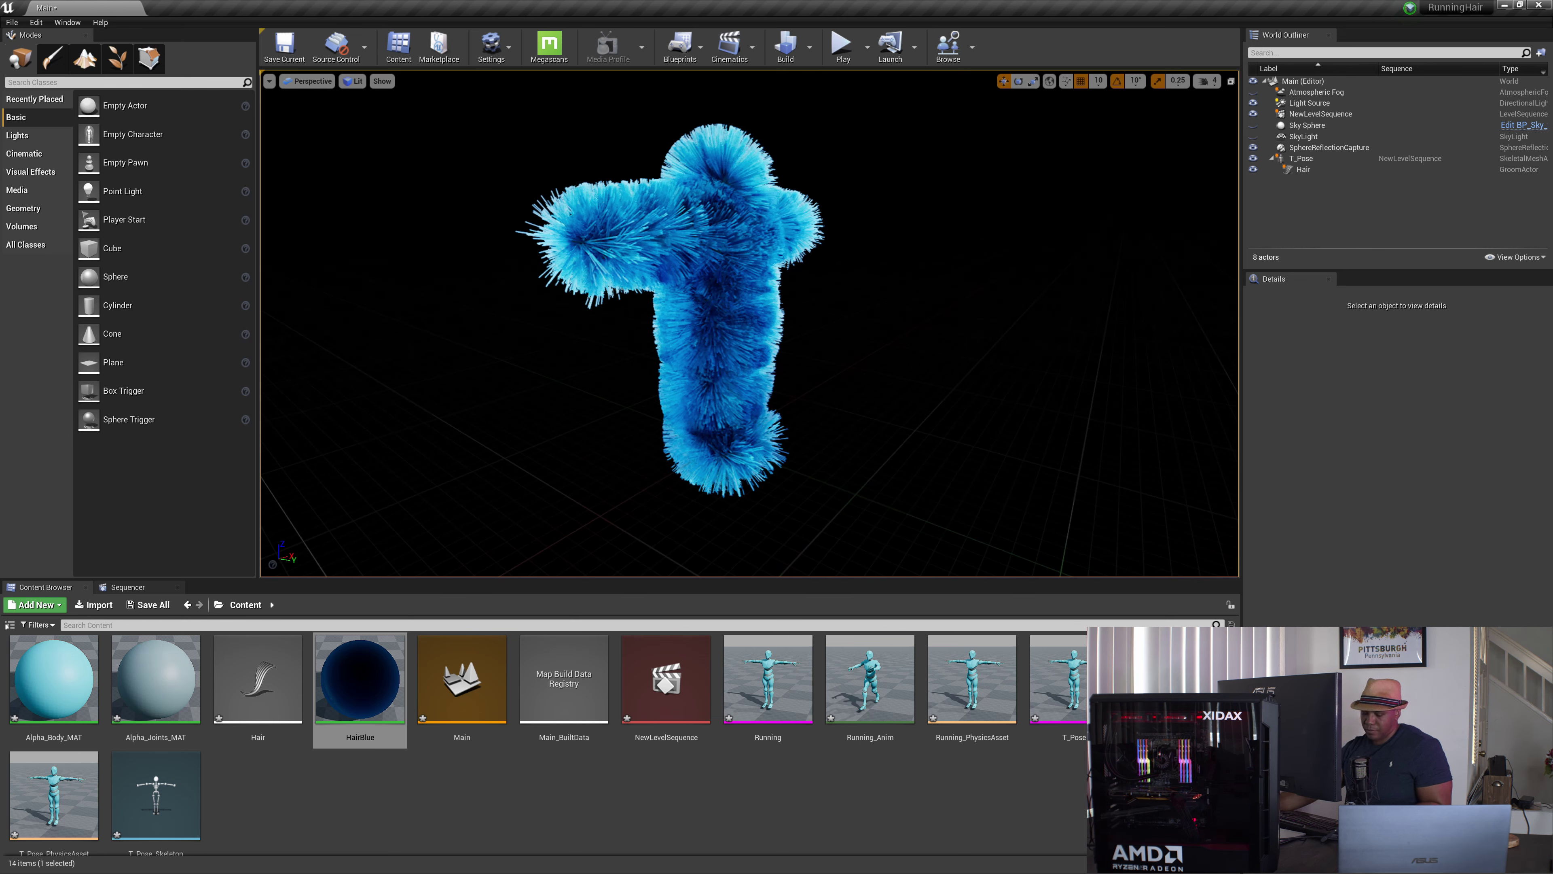
left_click_drag(710, 306, 822, 320, "alt")
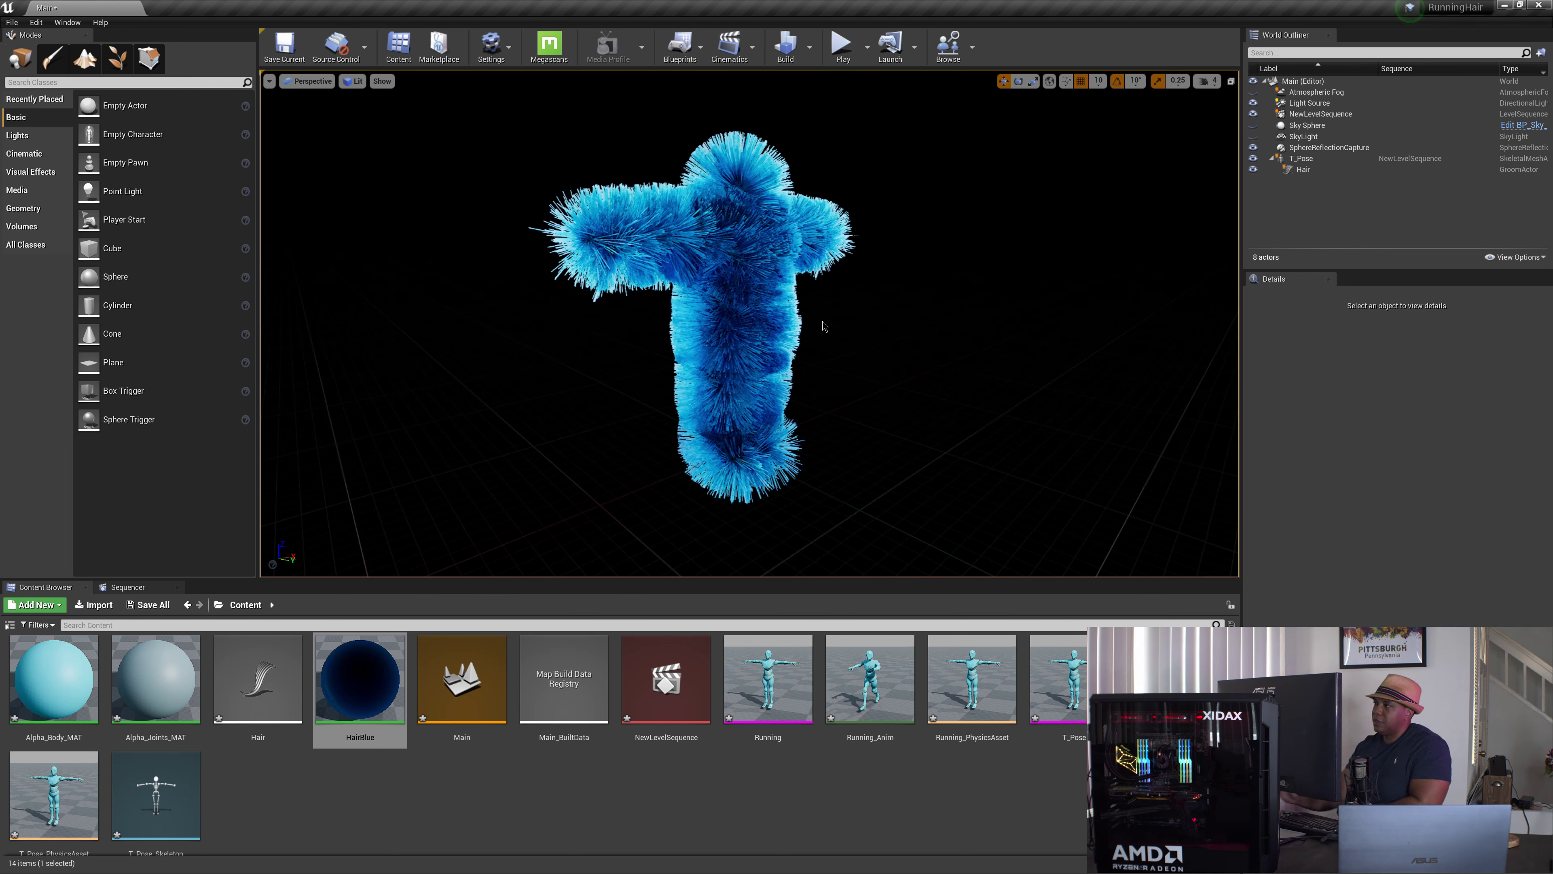
key("ctrl+s")
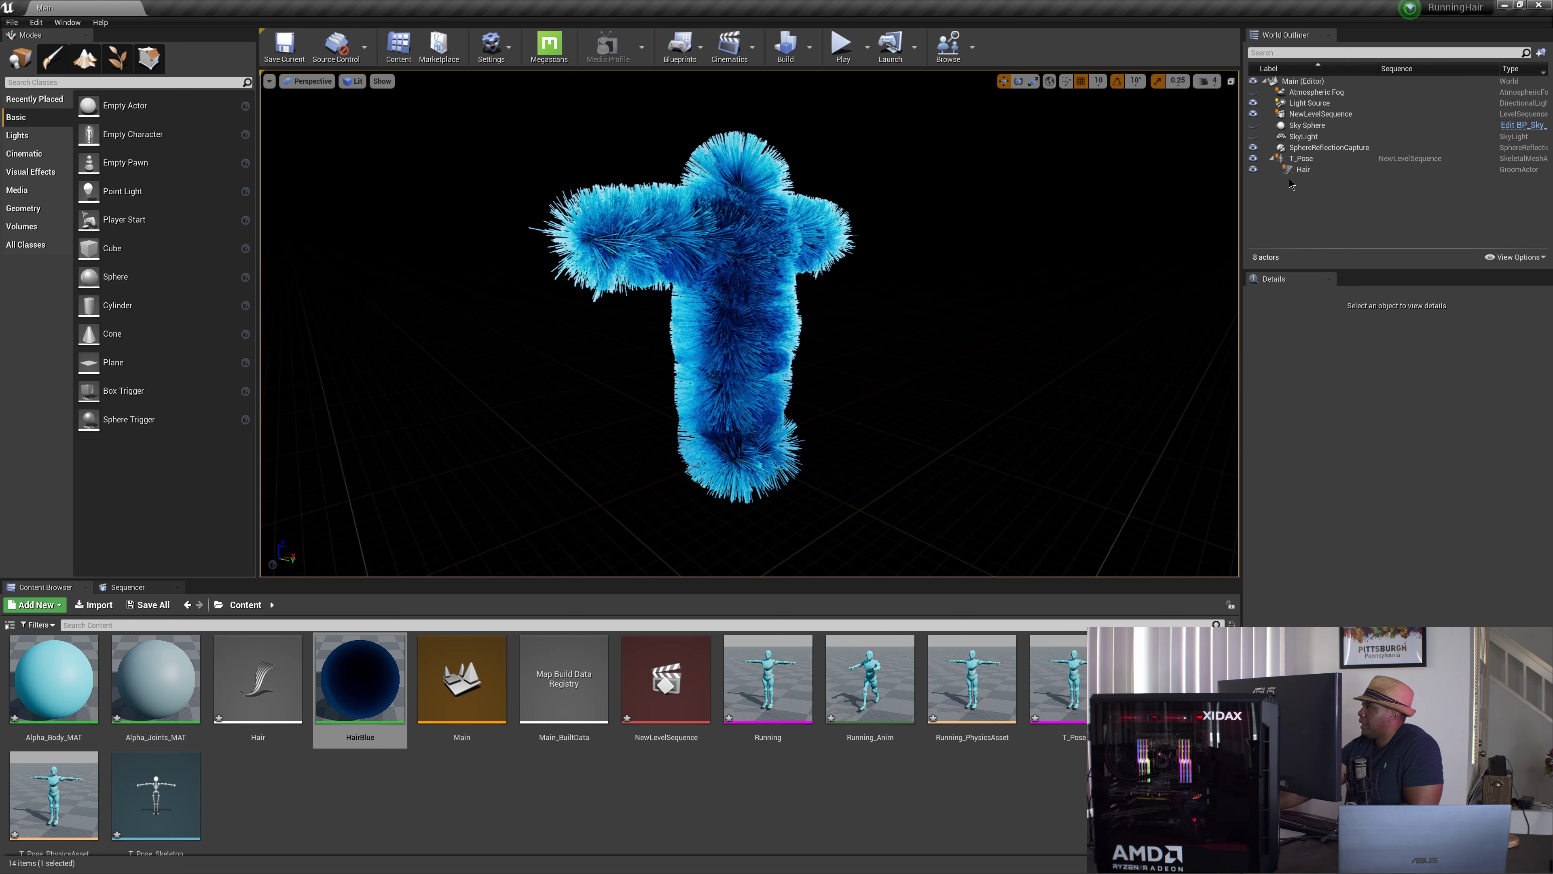
Add a Niagara Particle System component to the Hair actor.
left_click(1303, 169)
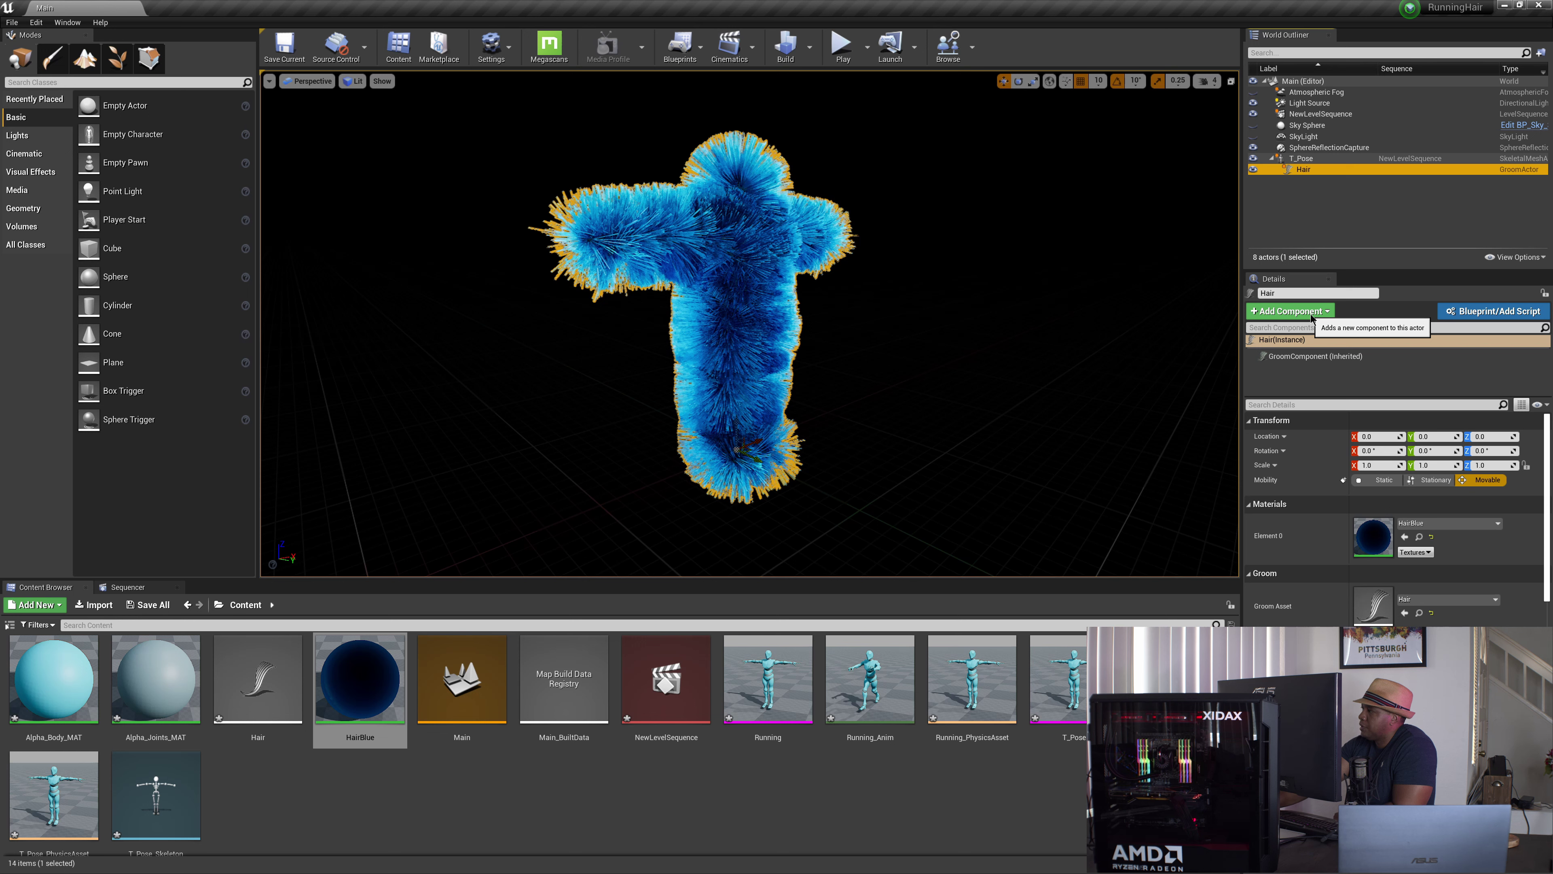
left_click(1270, 313)
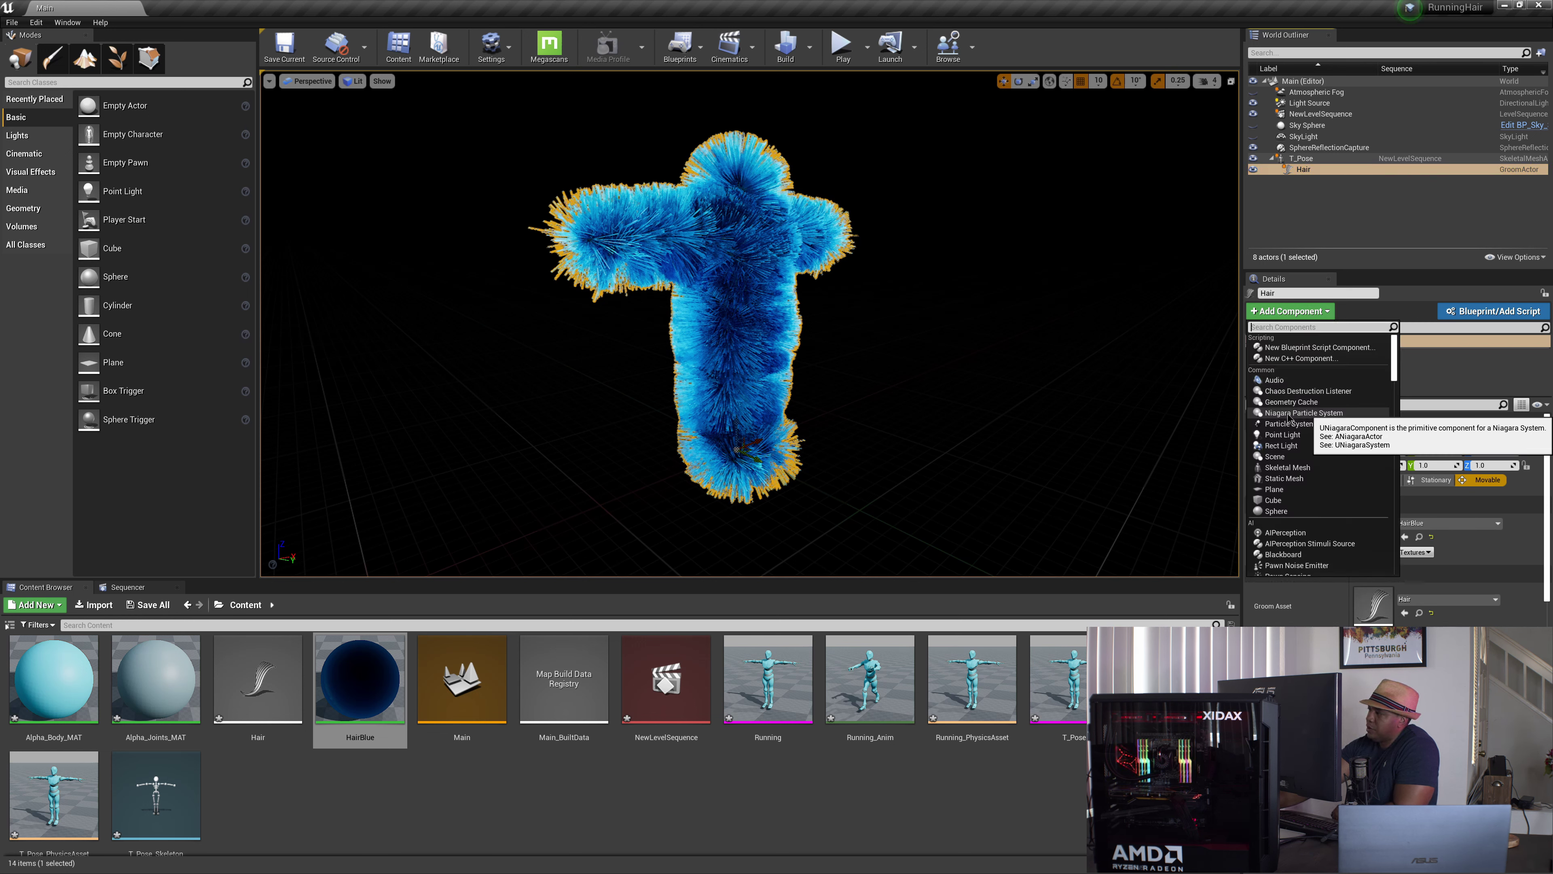
left_click(1288, 415)
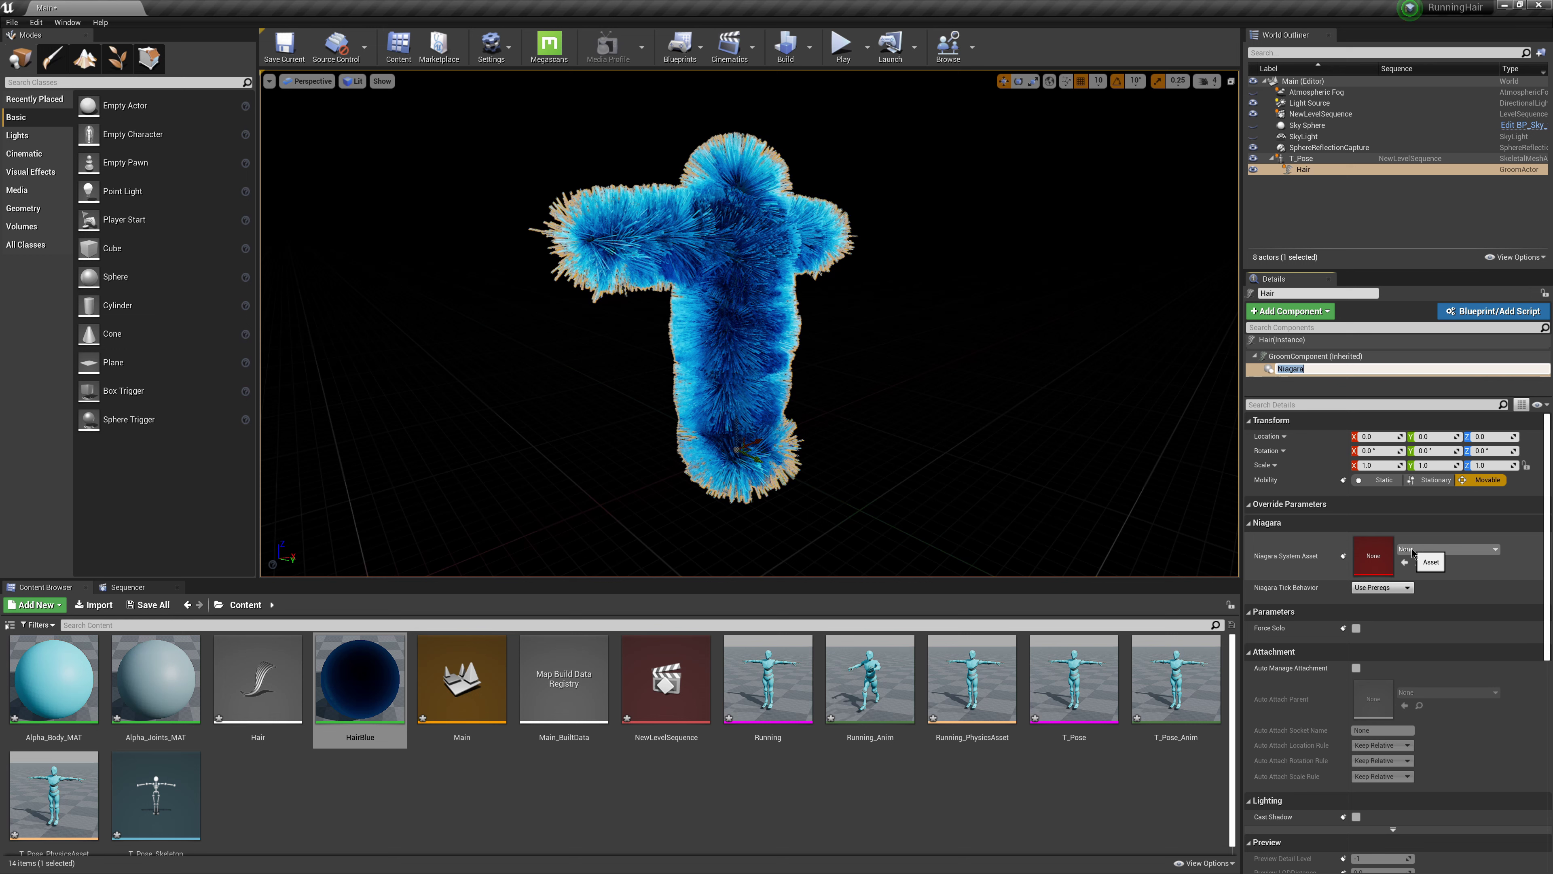
Check that engine and plugin content are shown in the asset list and assign GroomAssetSystem as the Niagara component's system asset.
left_click(1455, 550)
left_click(1458, 551)
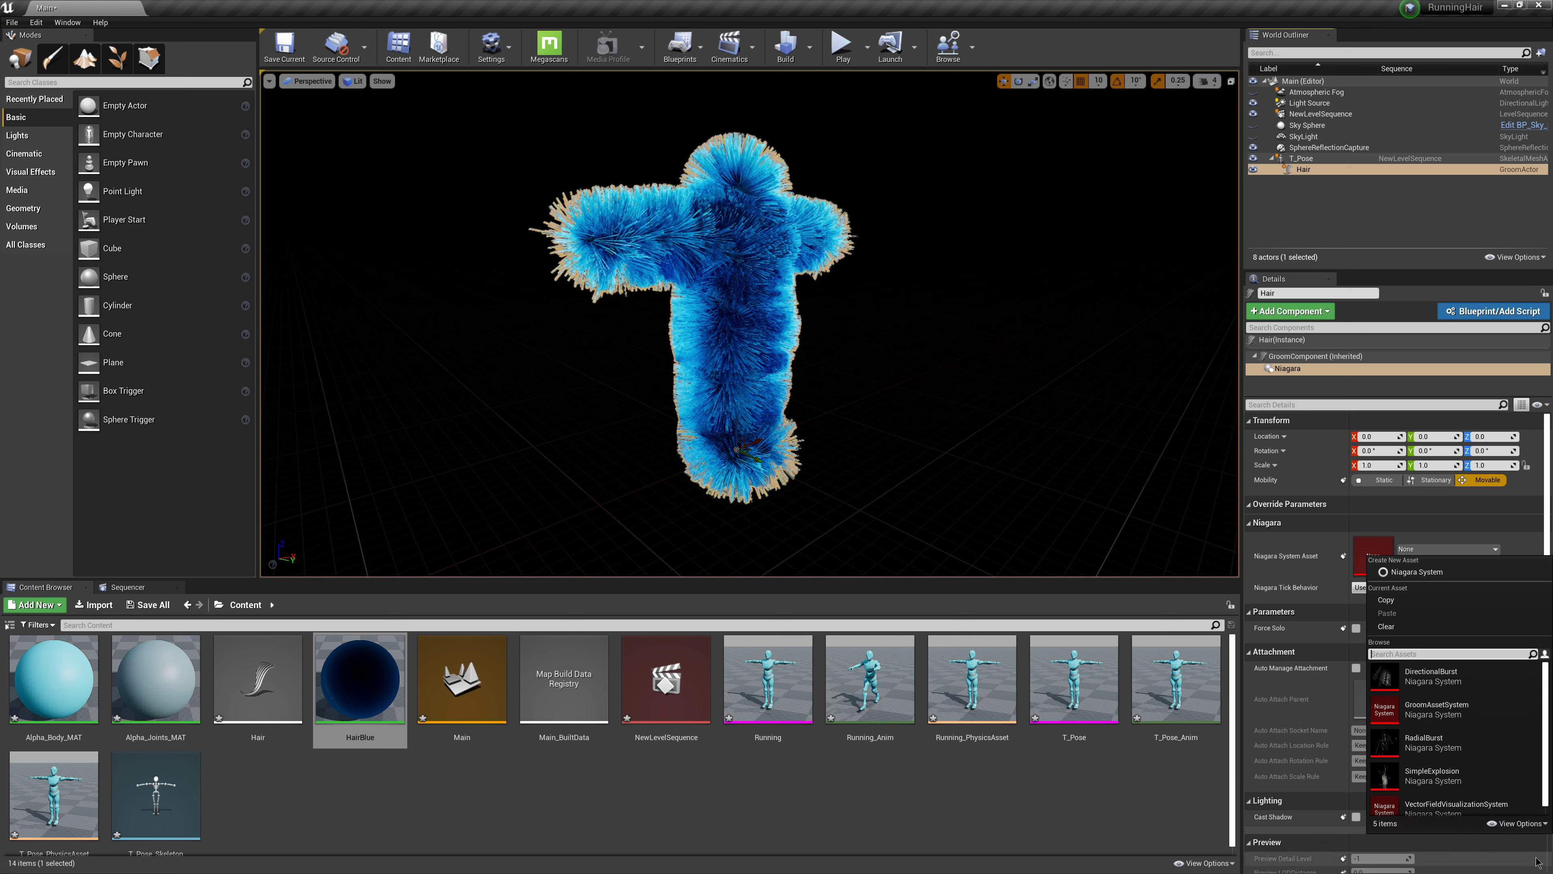
left_click(1515, 823)
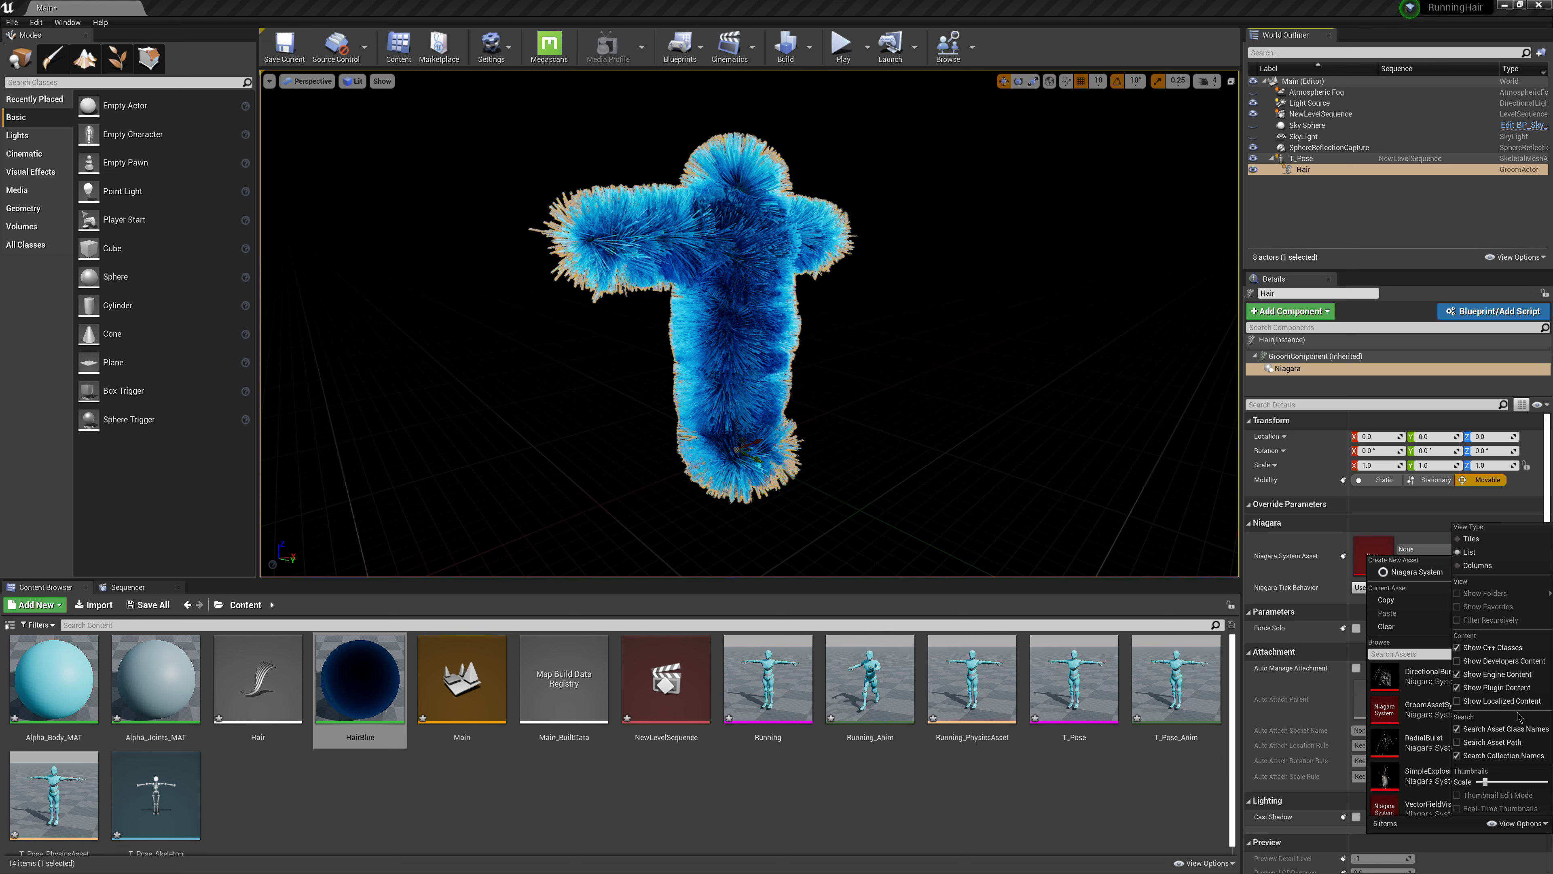
key("Escape")
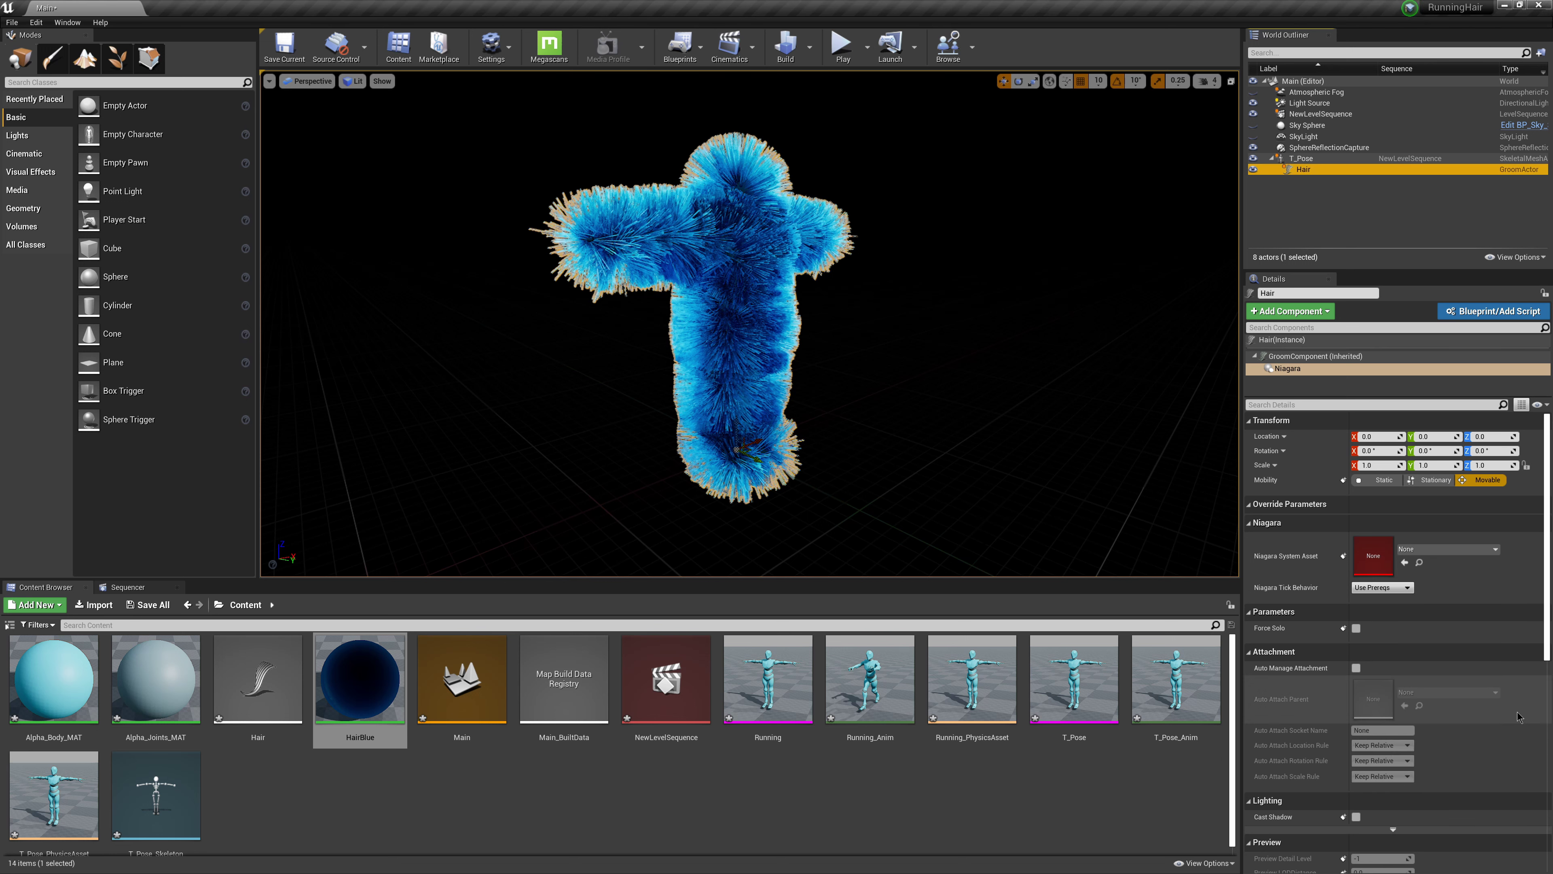
left_click(1443, 549)
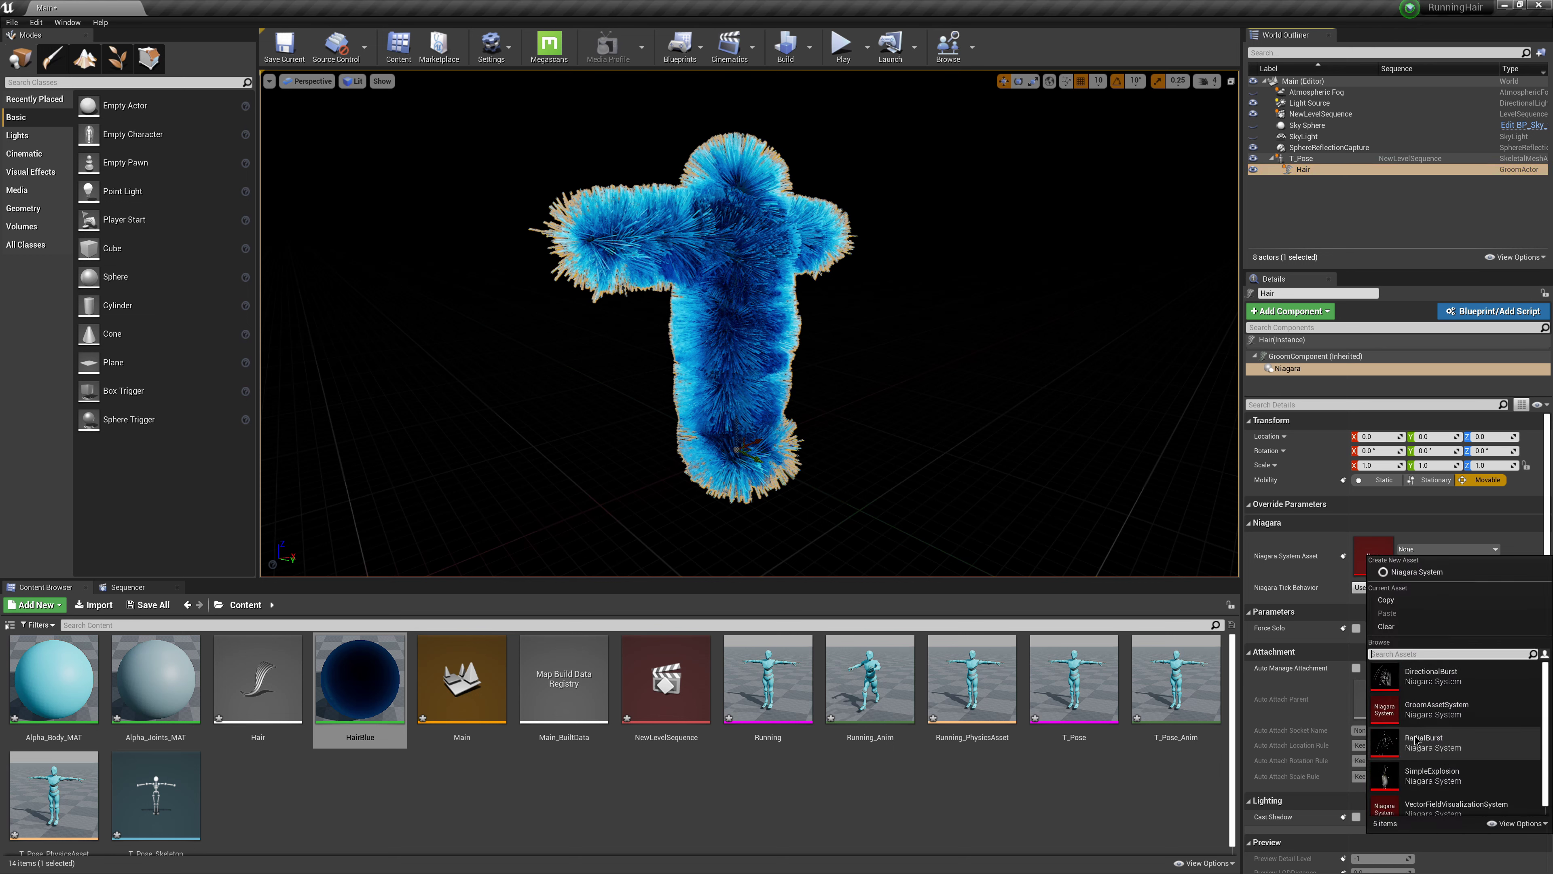
left_click(1522, 823)
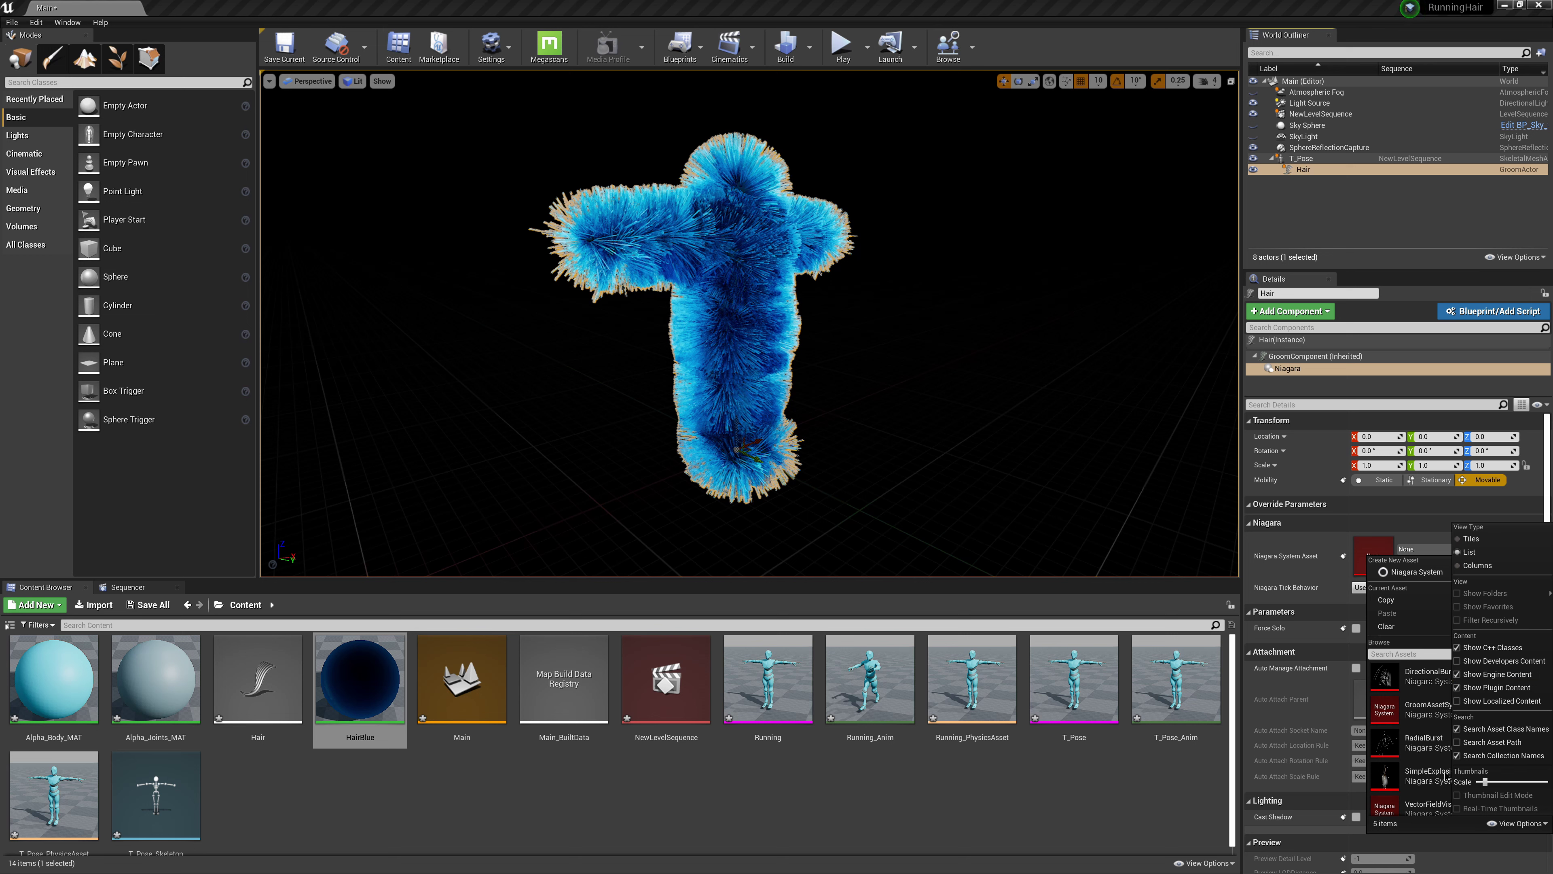
left_click(1520, 824)
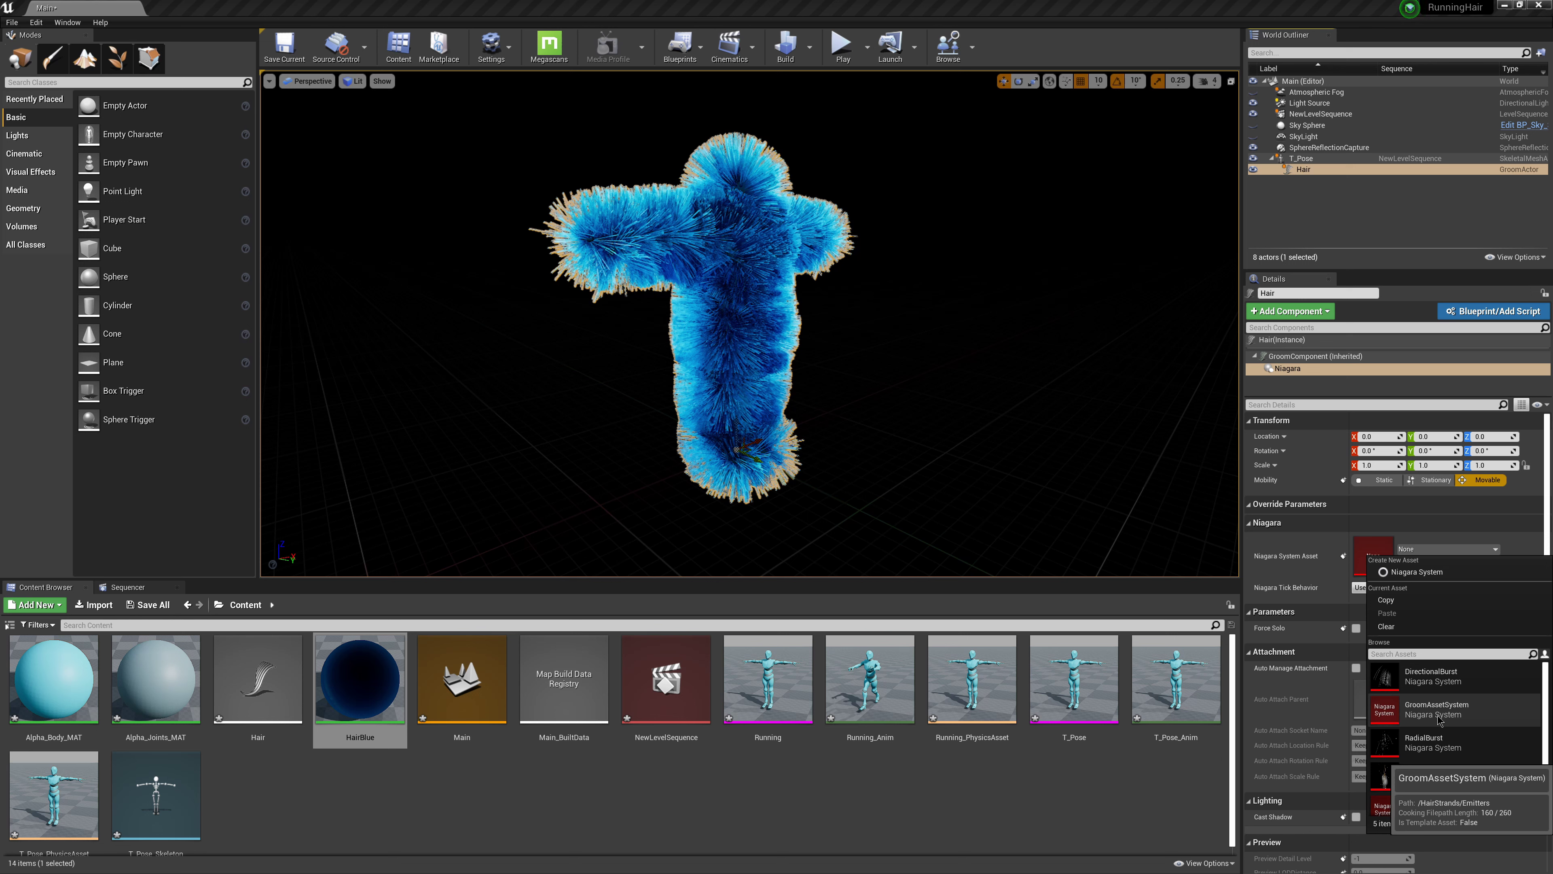
left_click(1388, 711)
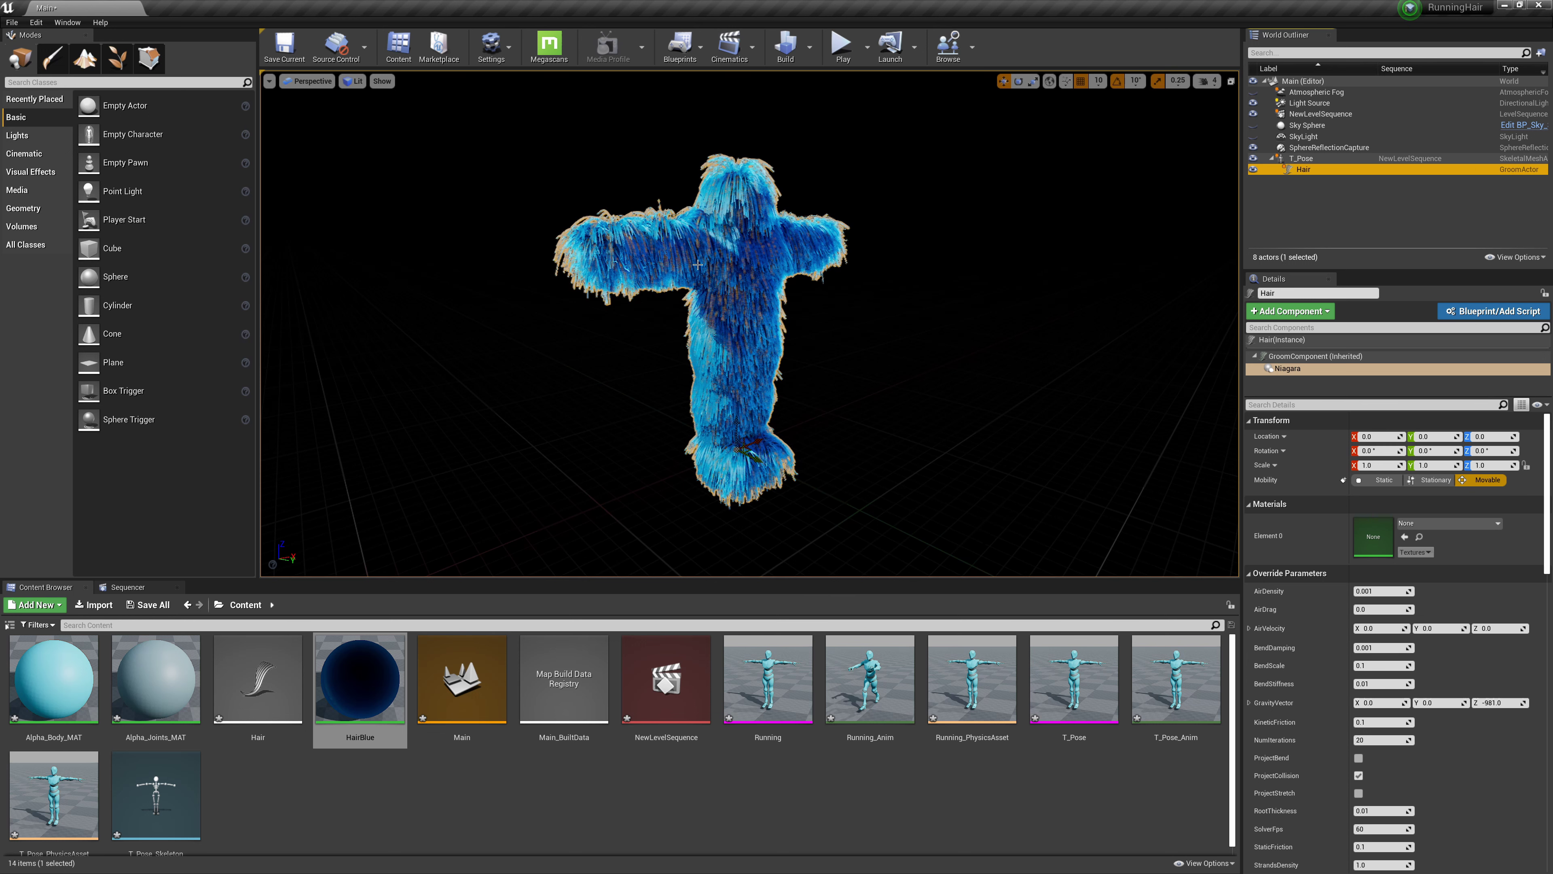
Play the level sequence in Sequencer to preview the hair simulation and pause at frame 302.
left_click(127, 587)
left_click(187, 862)
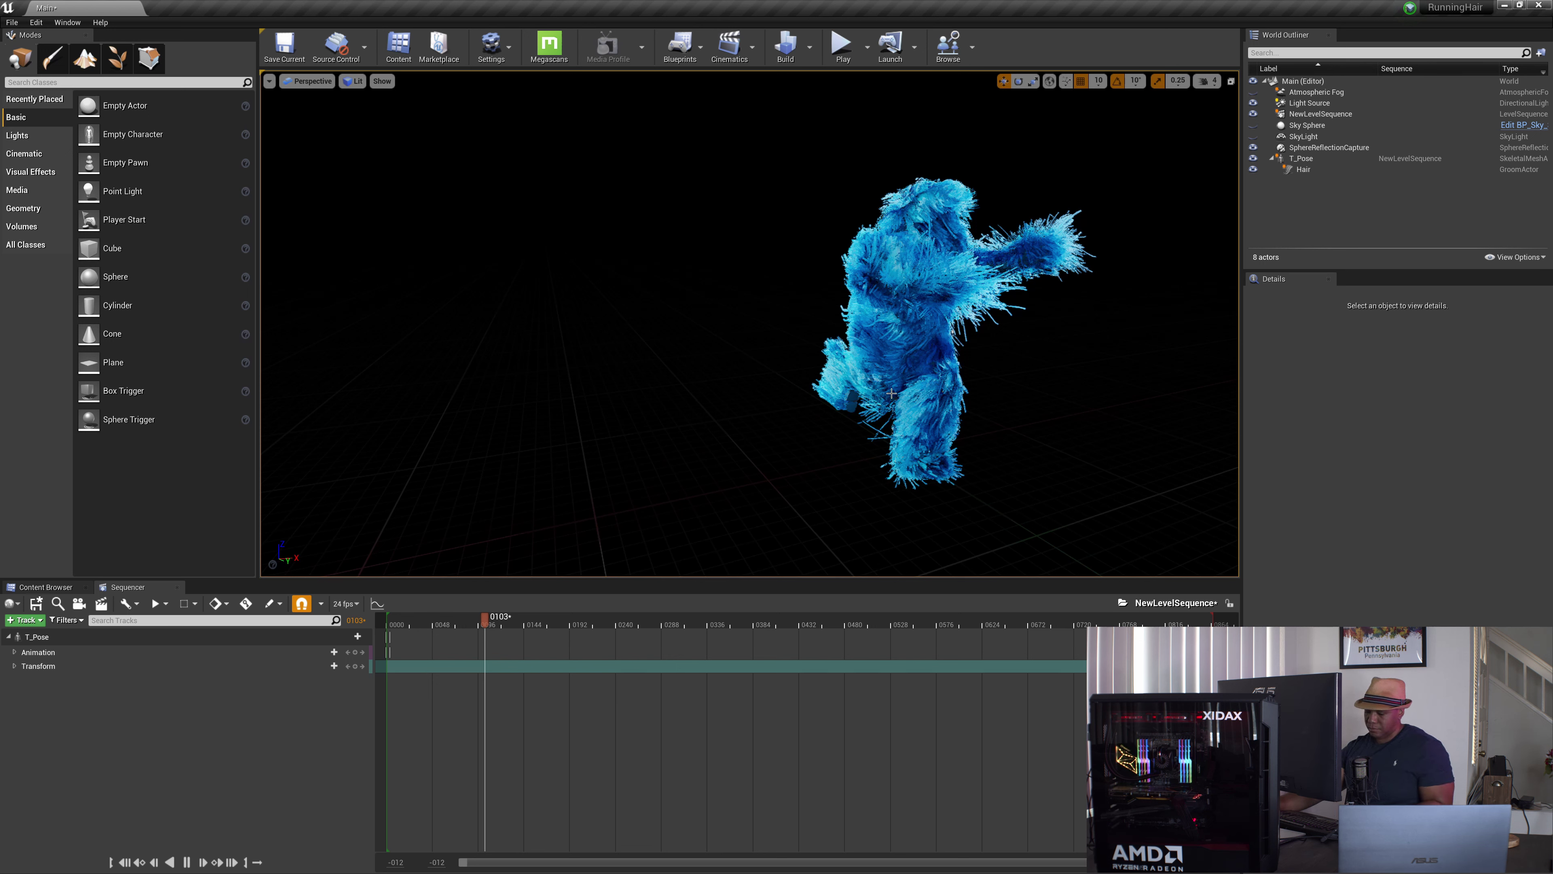
left_click(187, 861)
Switch to the Cinematic Viewport and set all engine scalability quality settings to Cinematic.
left_click(308, 81)
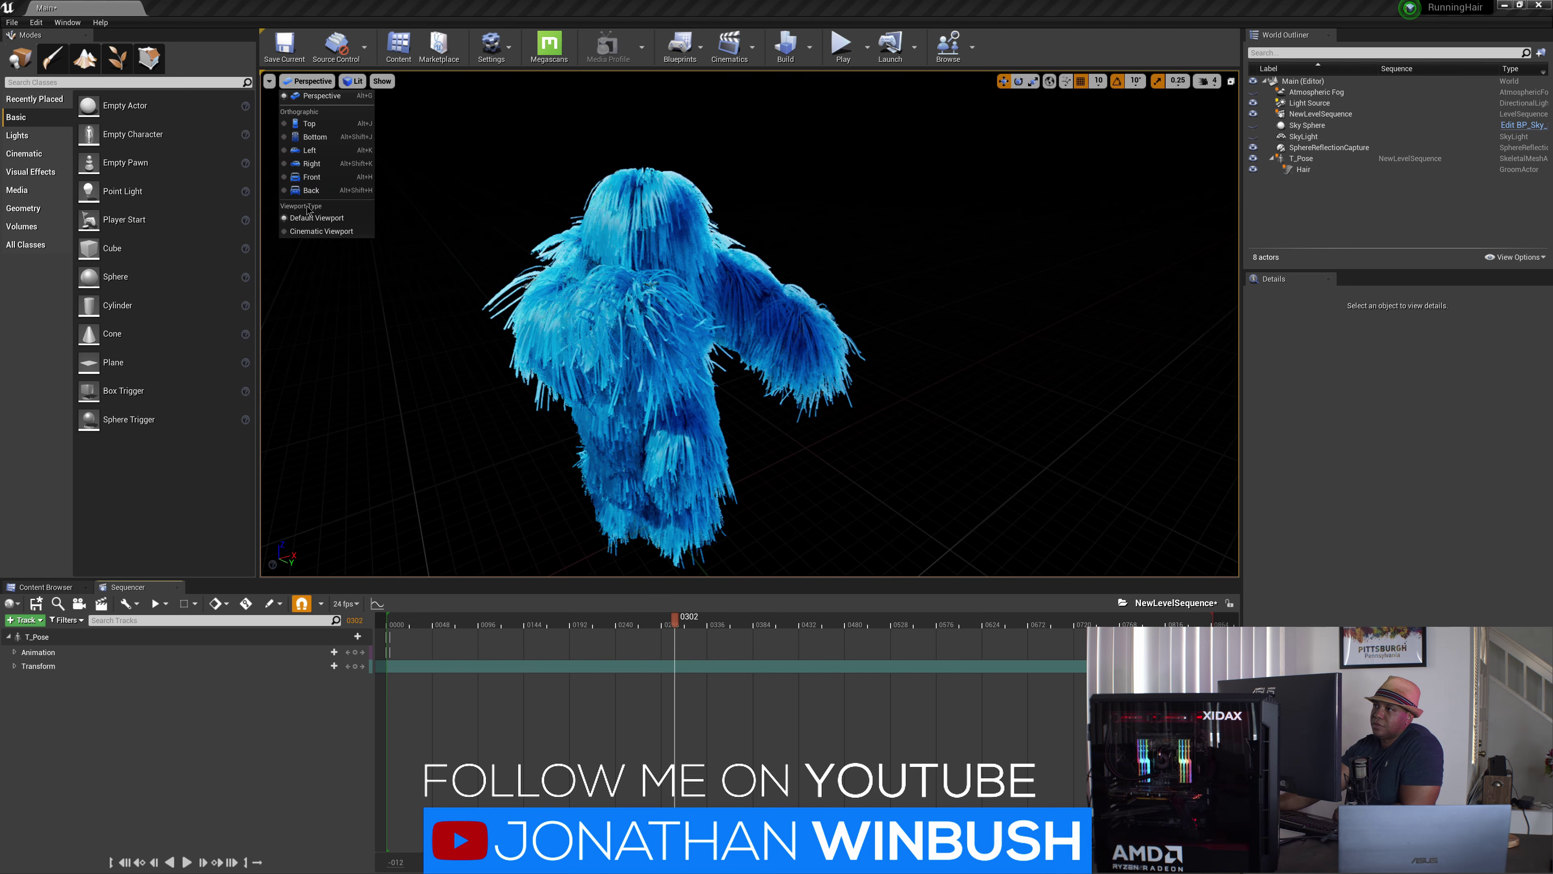
left_click(315, 232)
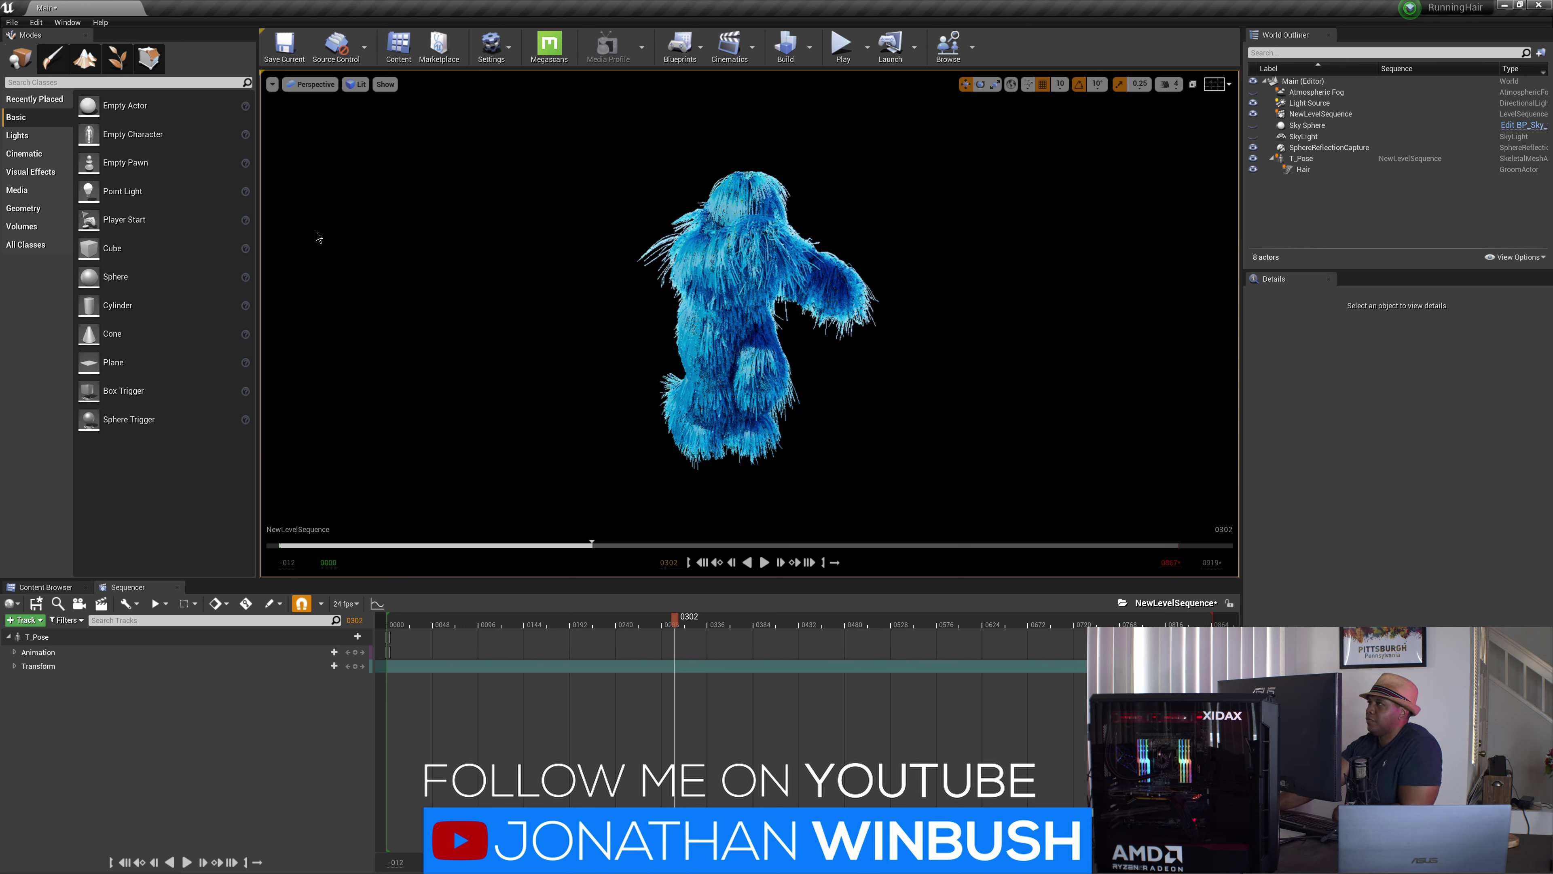
left_click(492, 47)
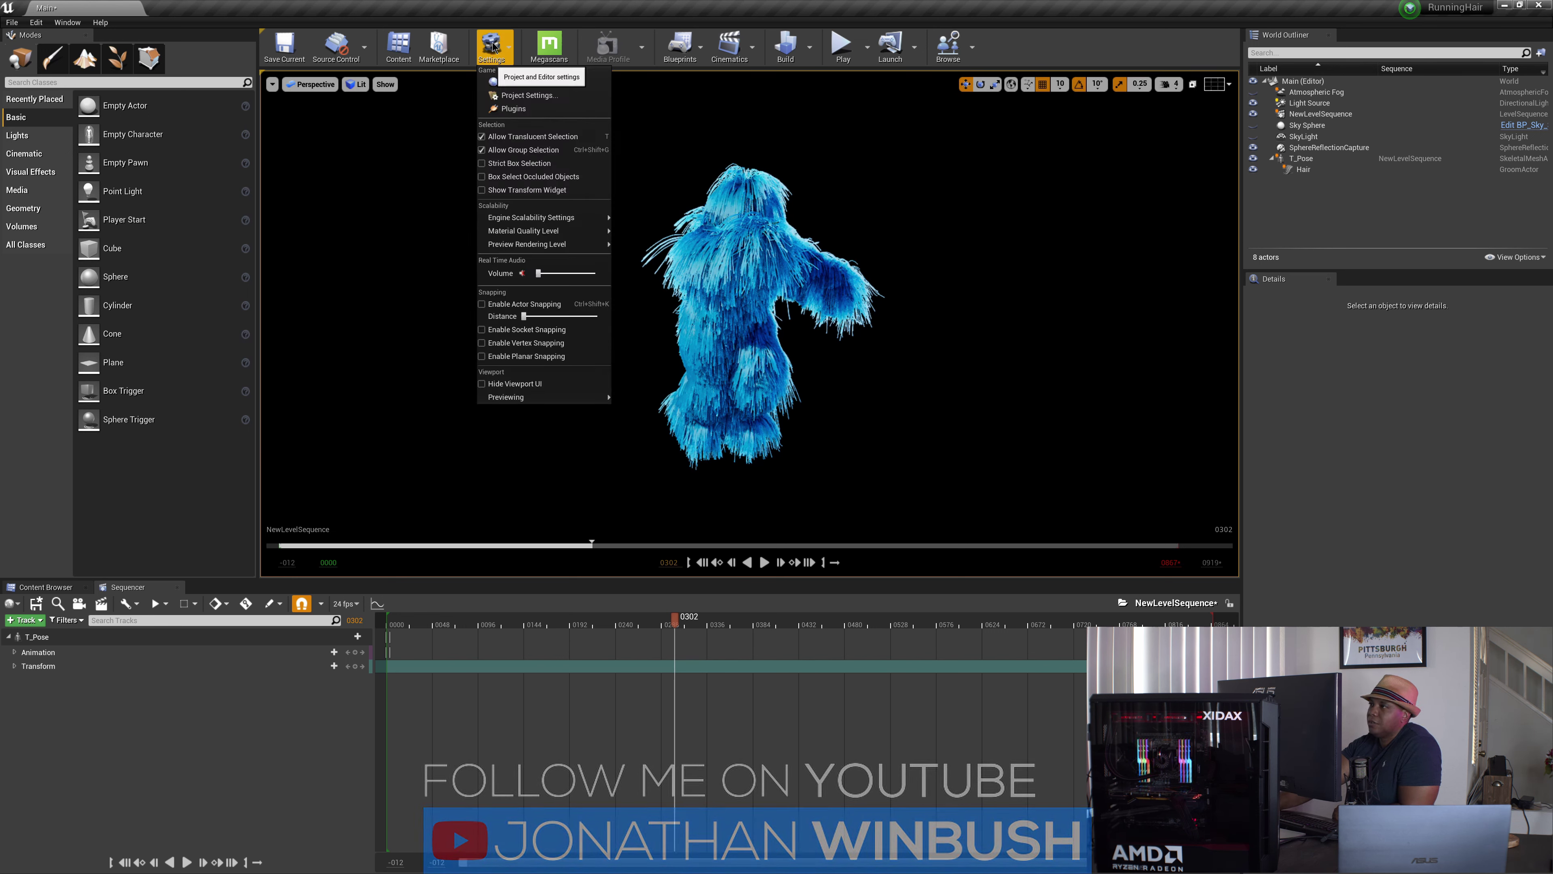
mouse_move(530, 215)
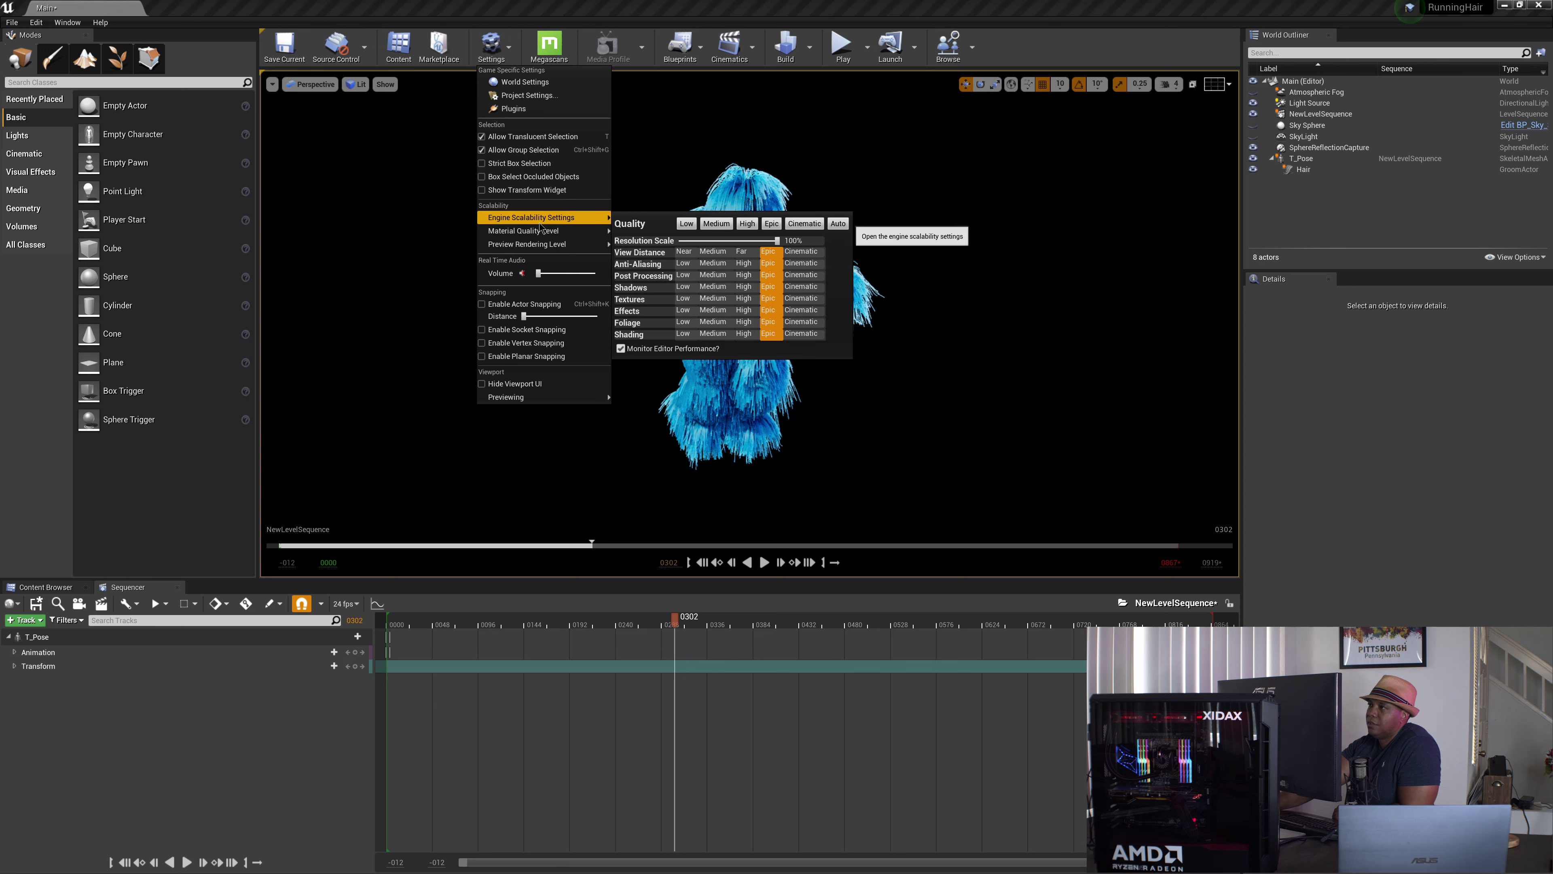
left_click(802, 226)
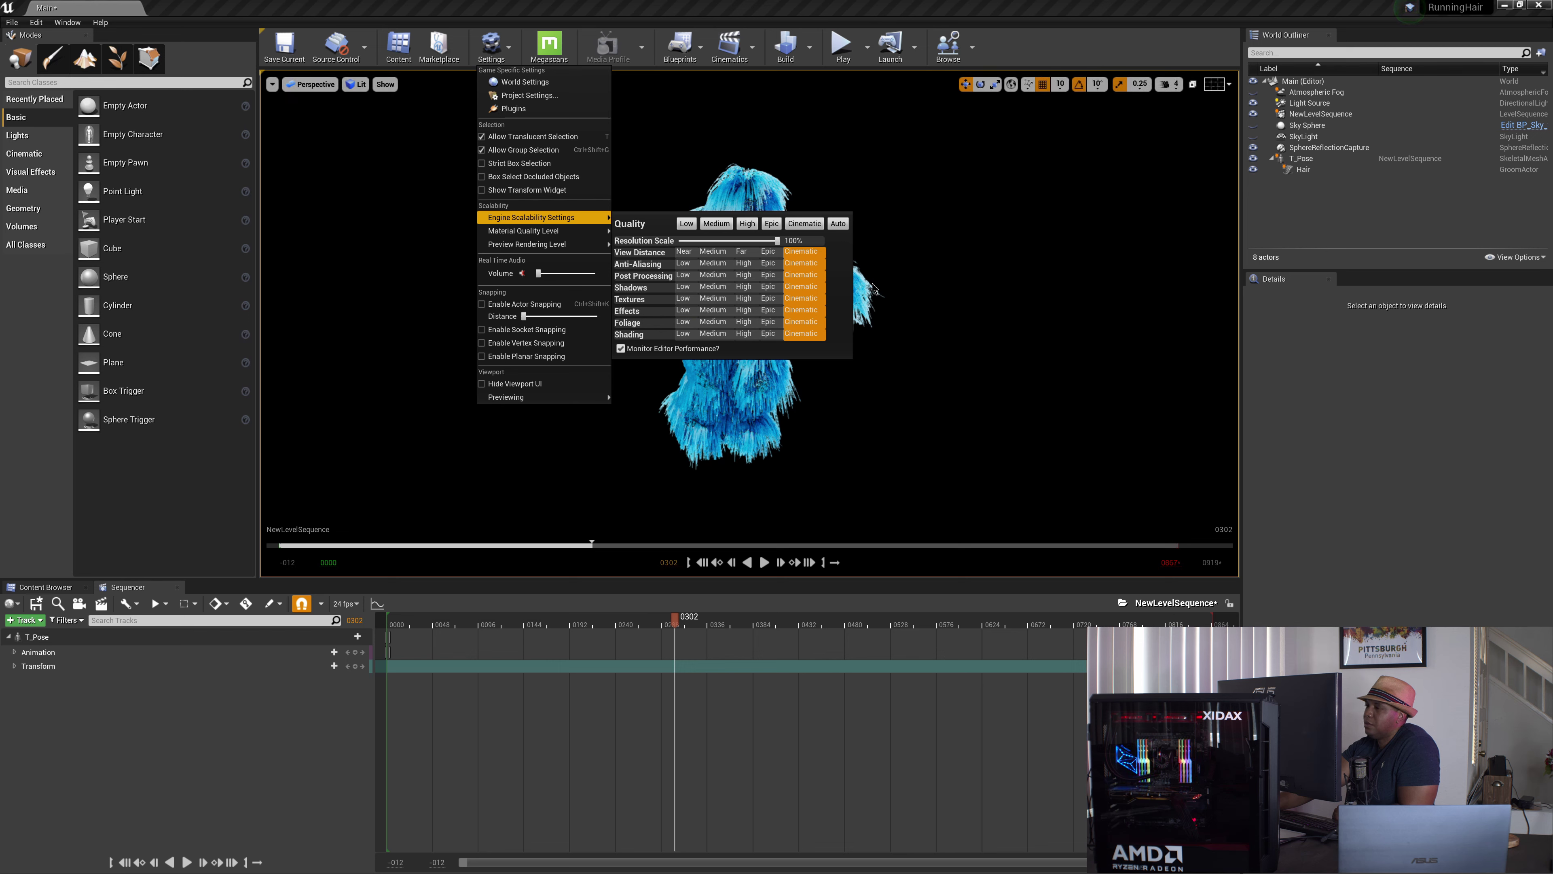
left_click(1004, 41)
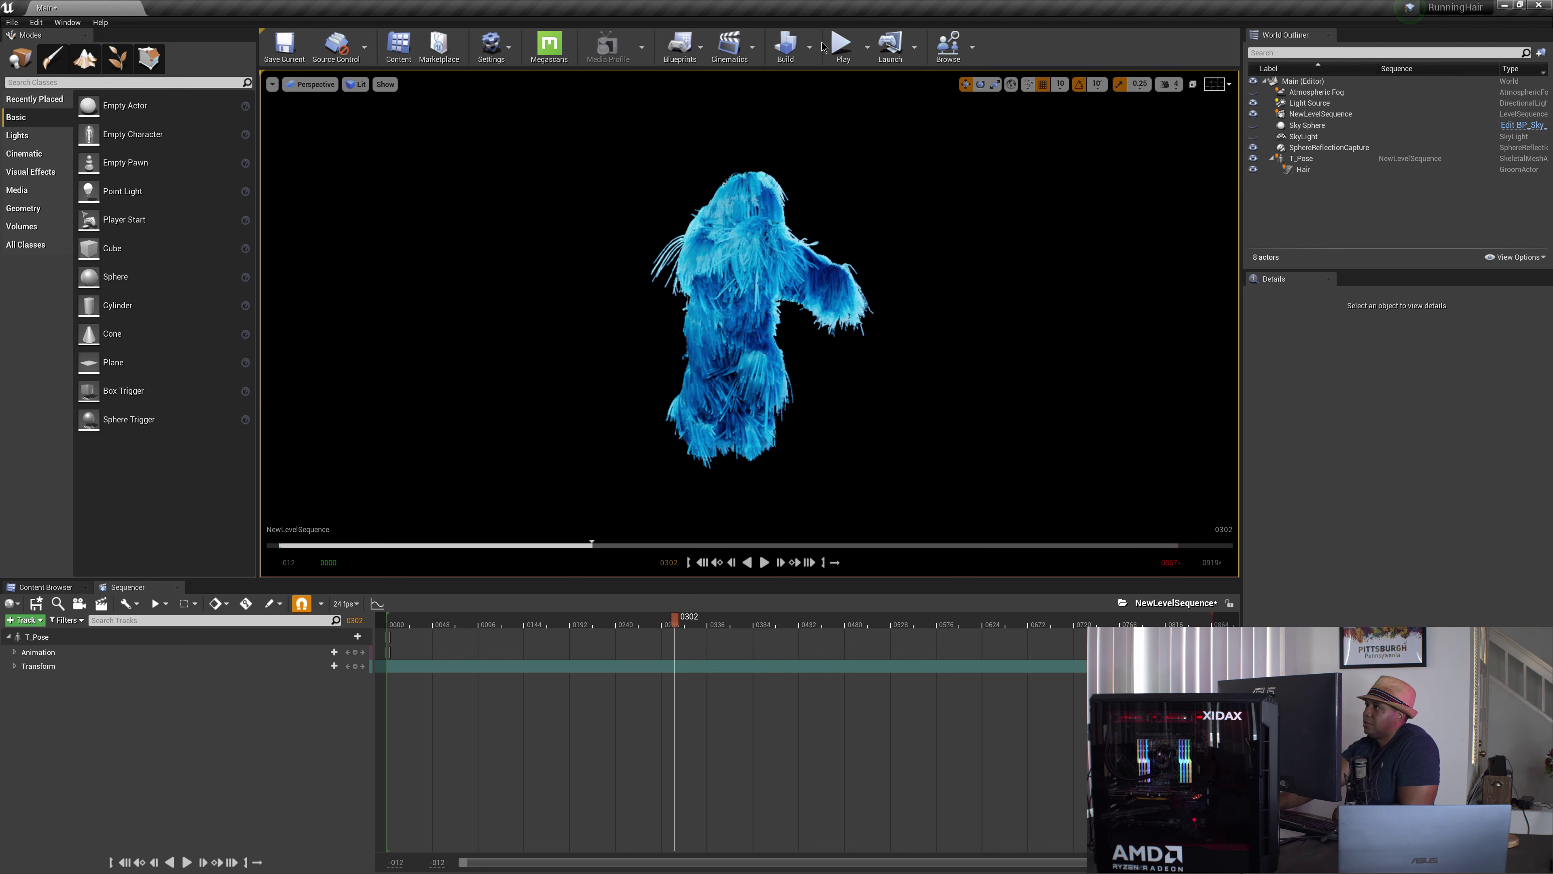
Set the lighting quality to Medium and build the lighting only.
left_click(809, 47)
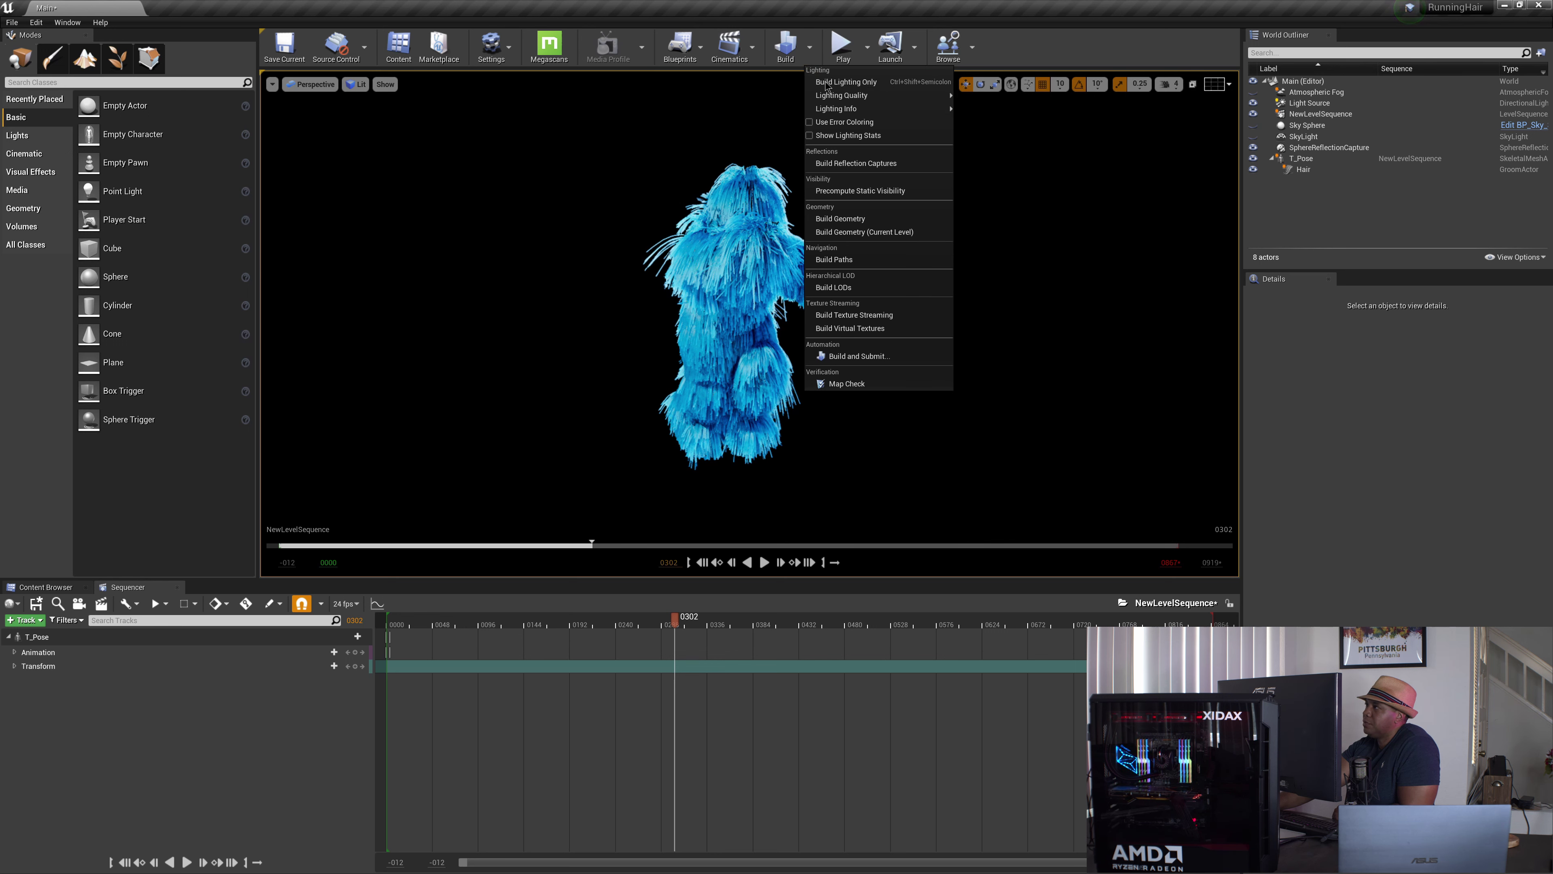
mouse_move(888, 97)
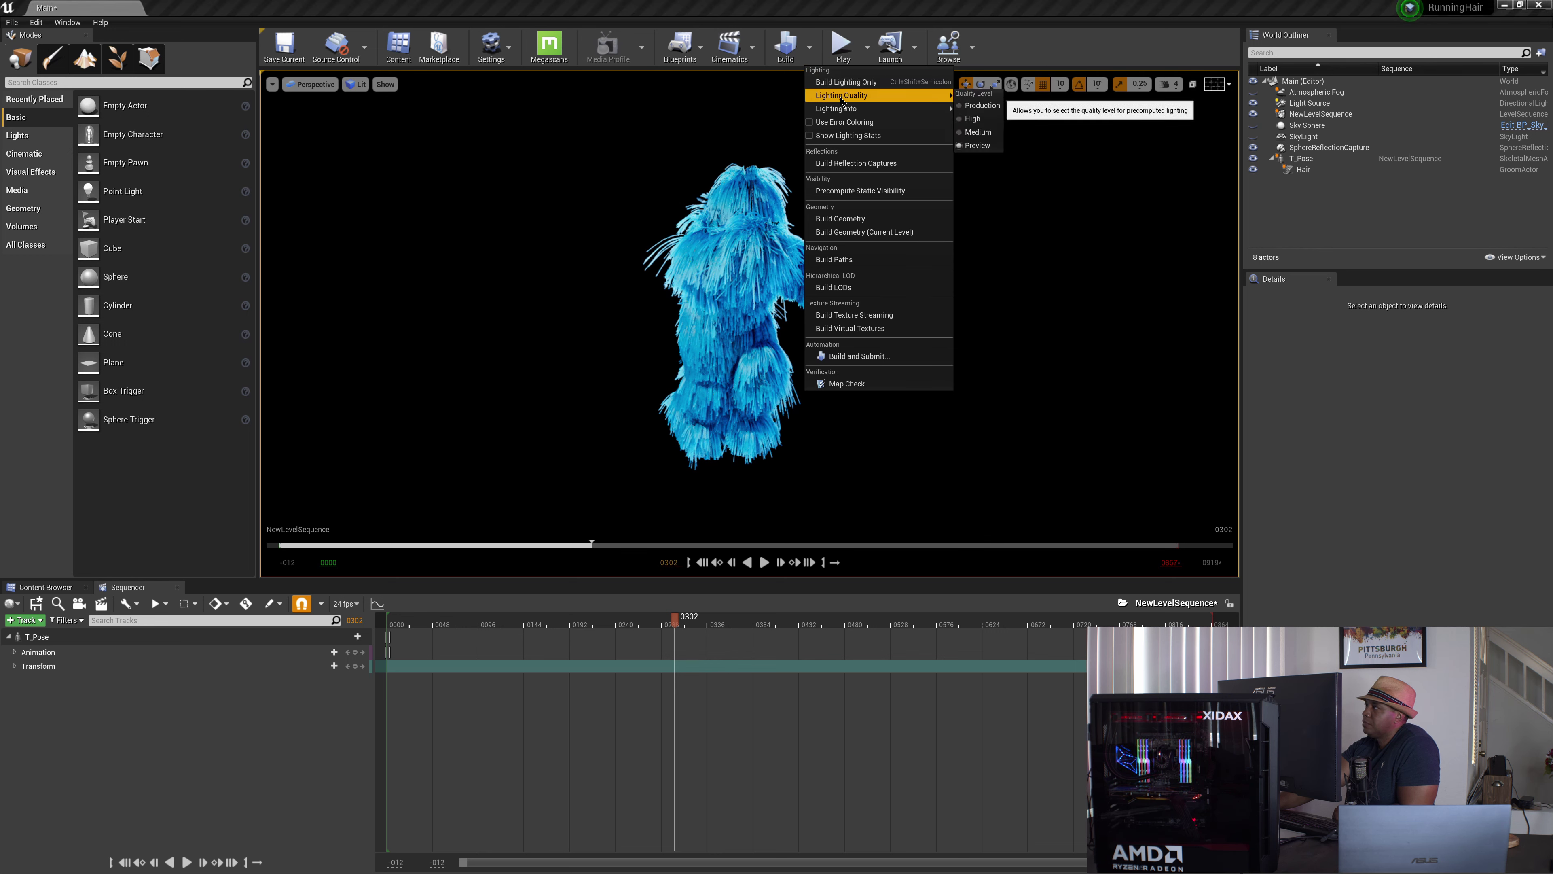
left_click(979, 133)
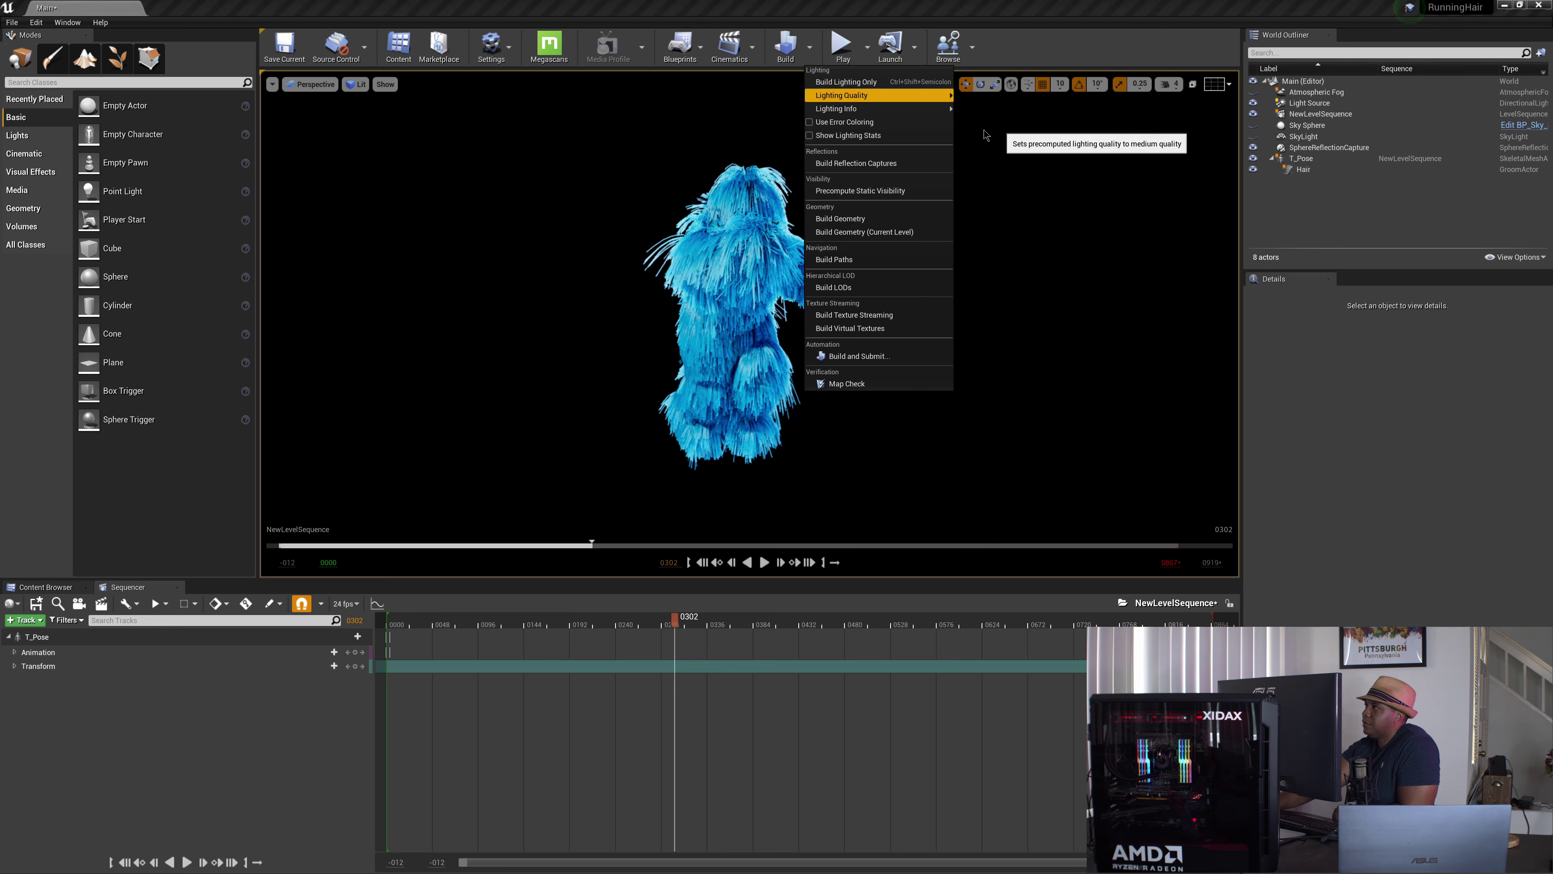
left_click(809, 47)
left_click(849, 80)
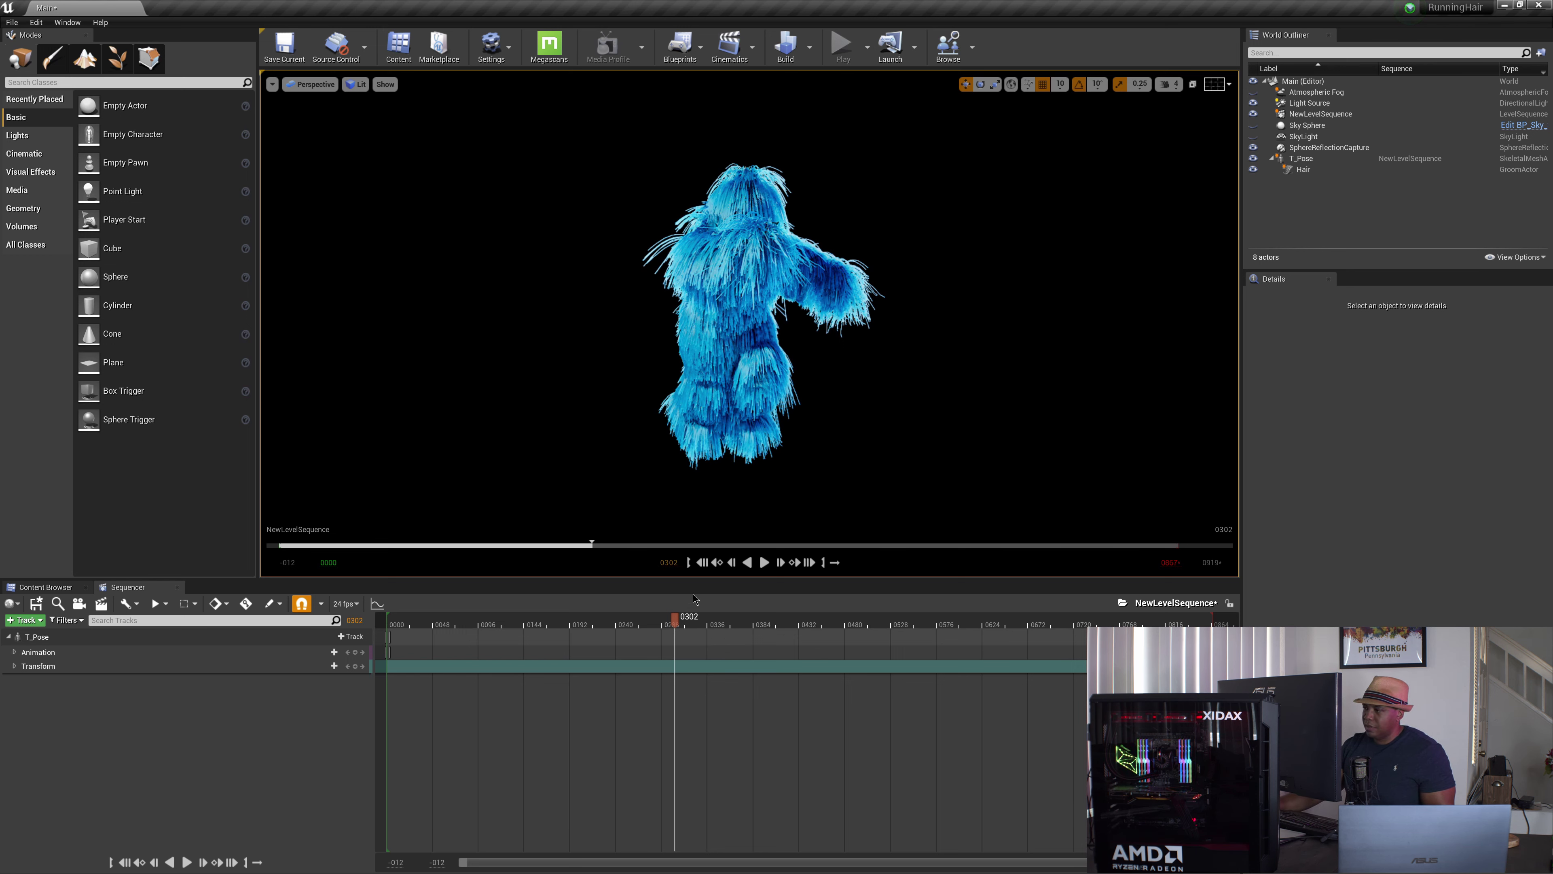
Return the level sequence to frame 0000.
left_click(703, 562)
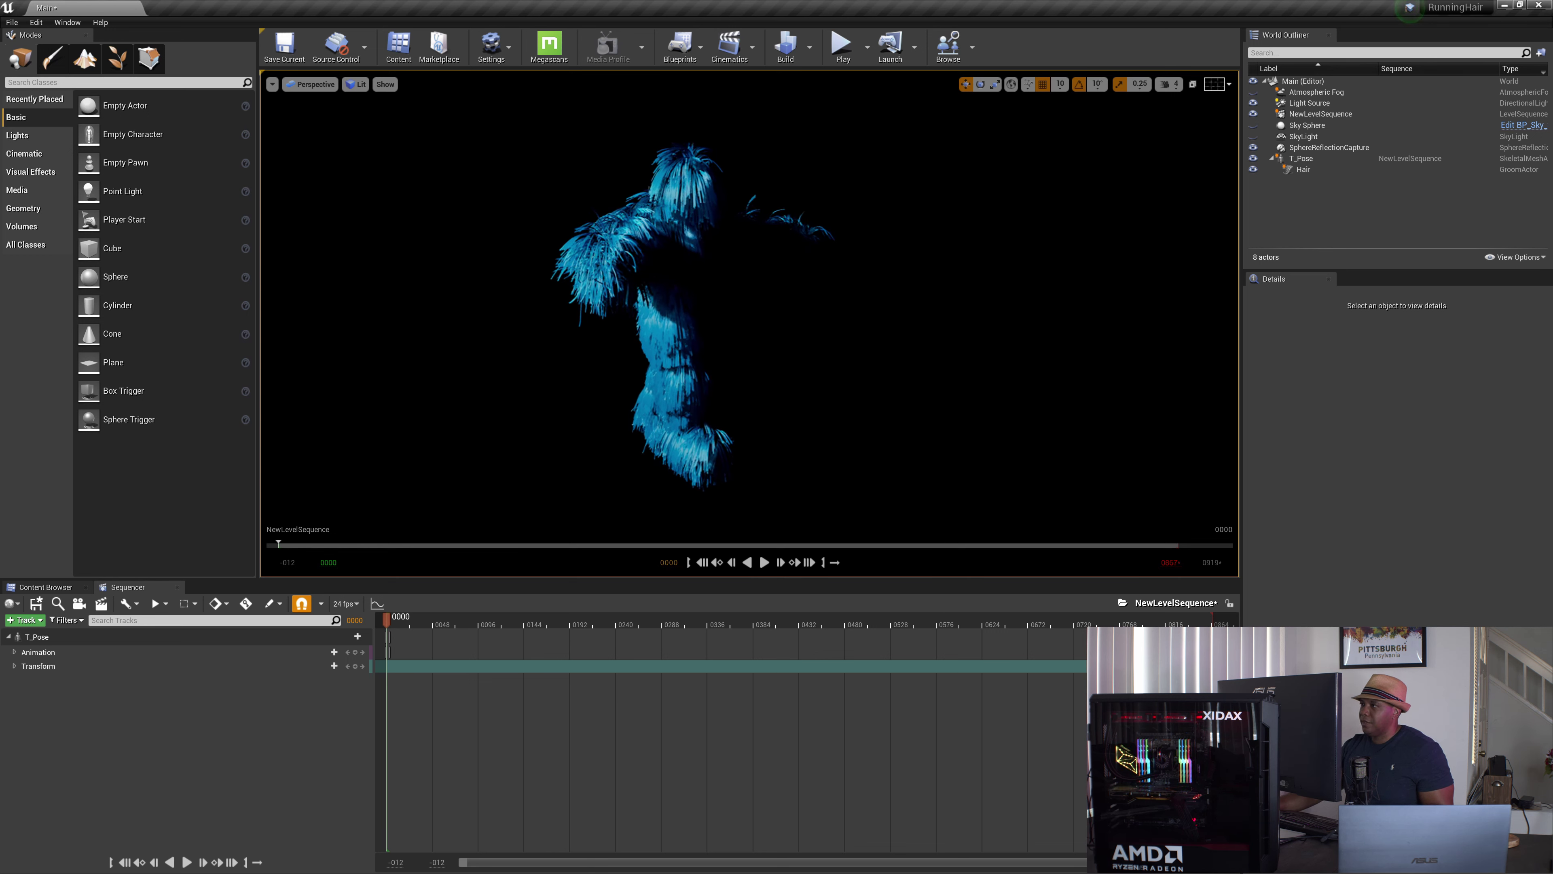
left_click(810, 58)
left_click(724, 370)
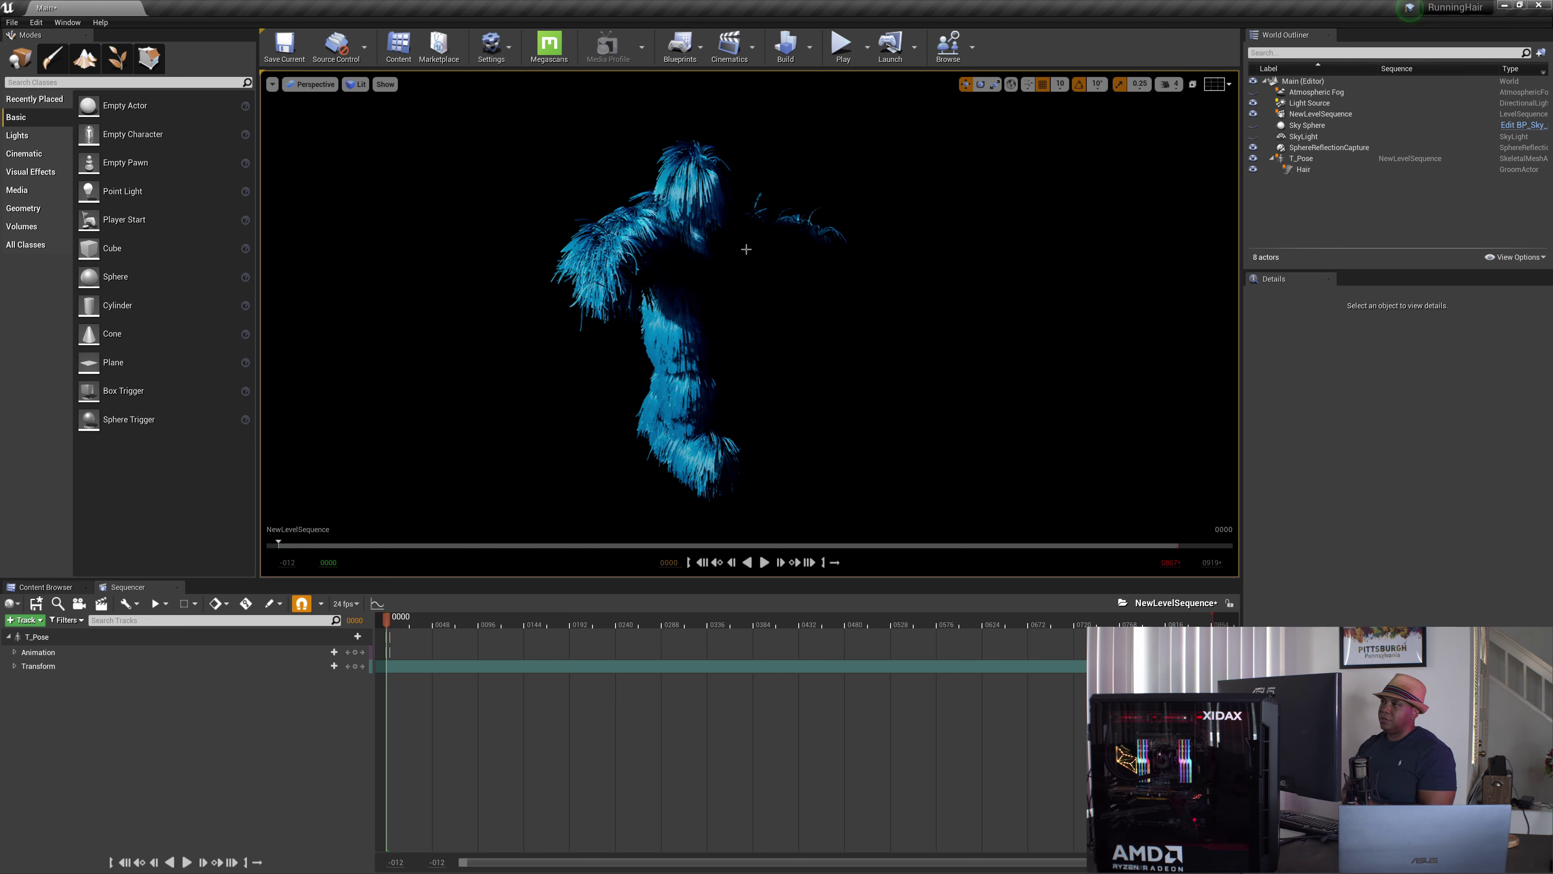
Select the Light Source directional light in the level.
left_click(1310, 104)
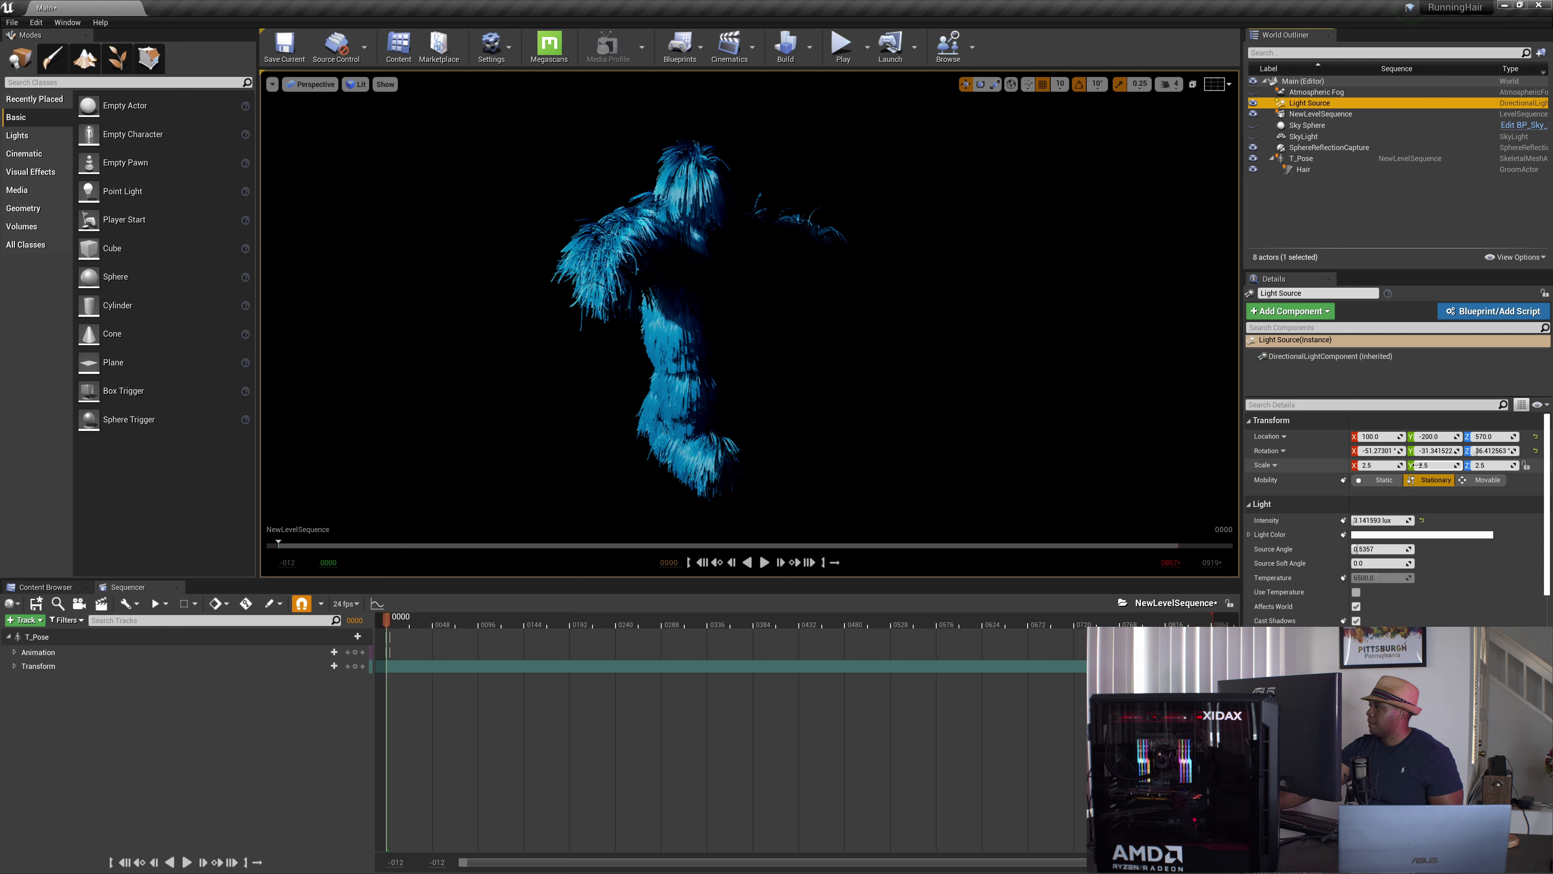